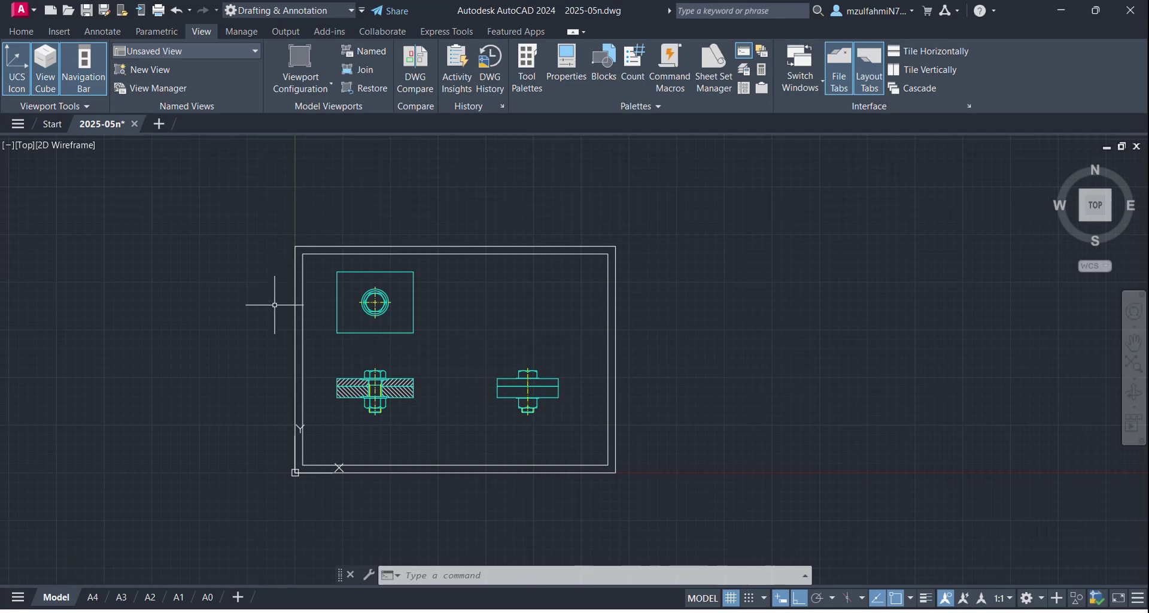
Step: Compare the A4, A3, A2, A1 and A0 paper layouts, then return to model space
click(92, 596)
mouse_move(124, 596)
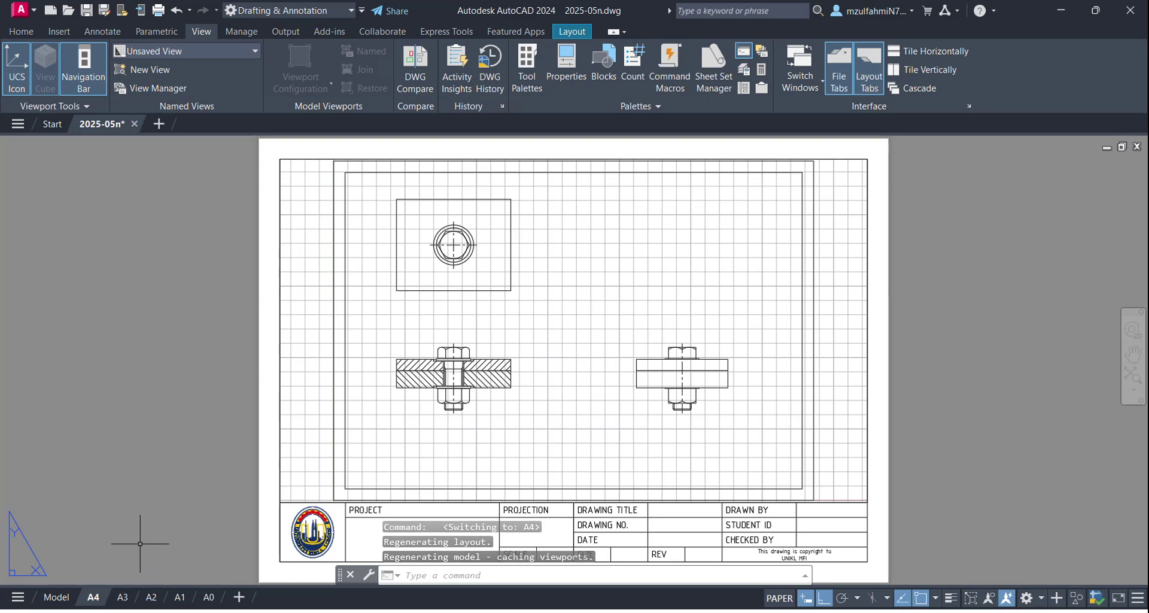
click(129, 597)
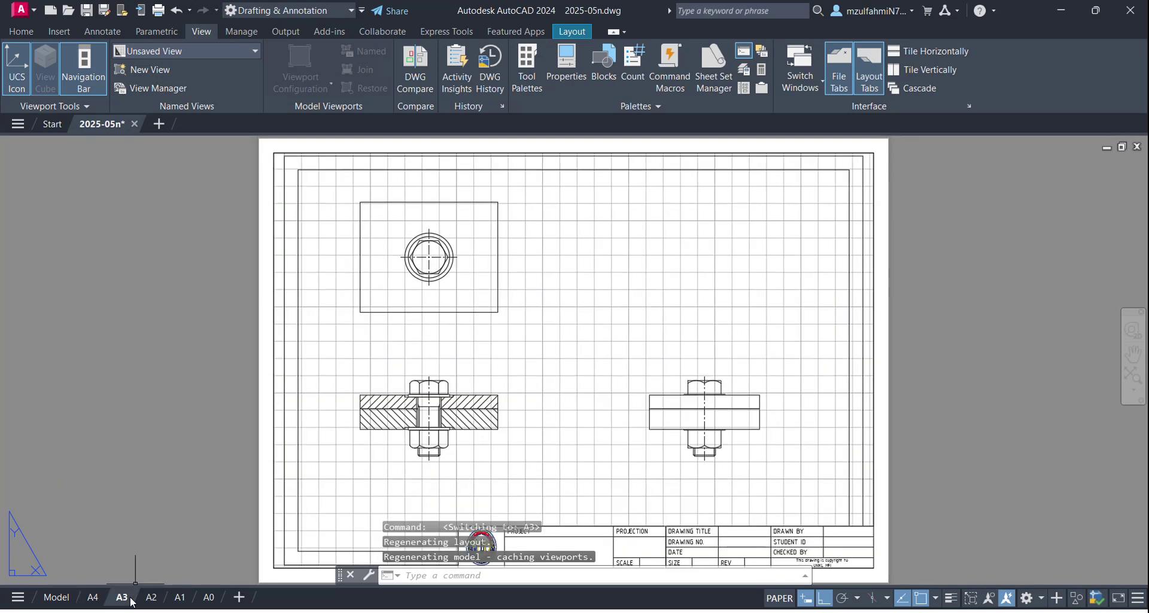
click(95, 600)
mouse_move(113, 605)
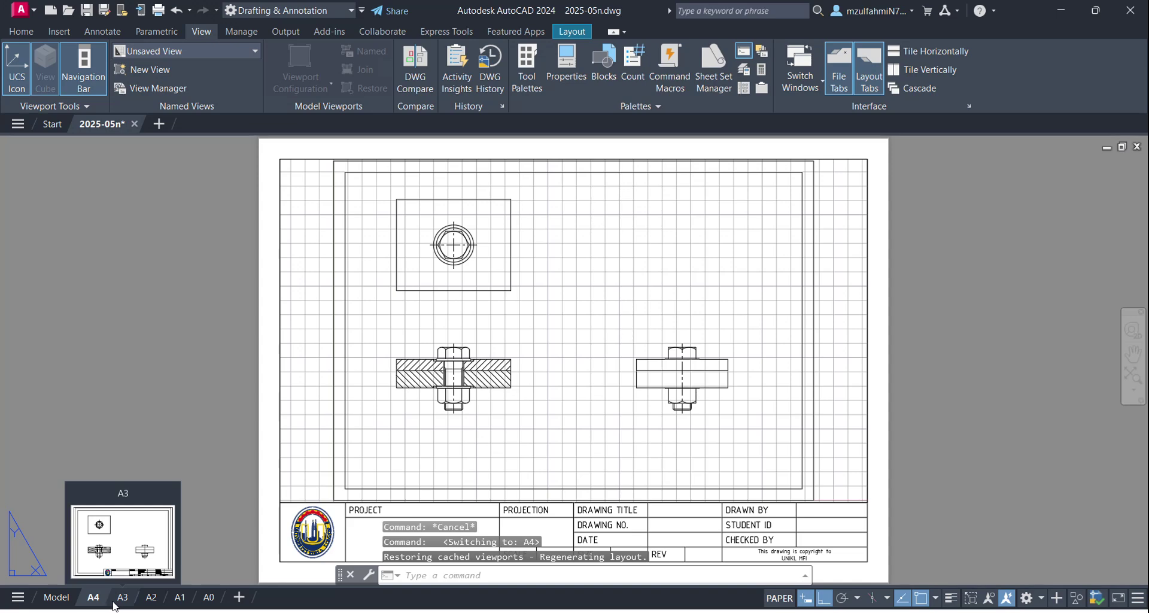
click(122, 598)
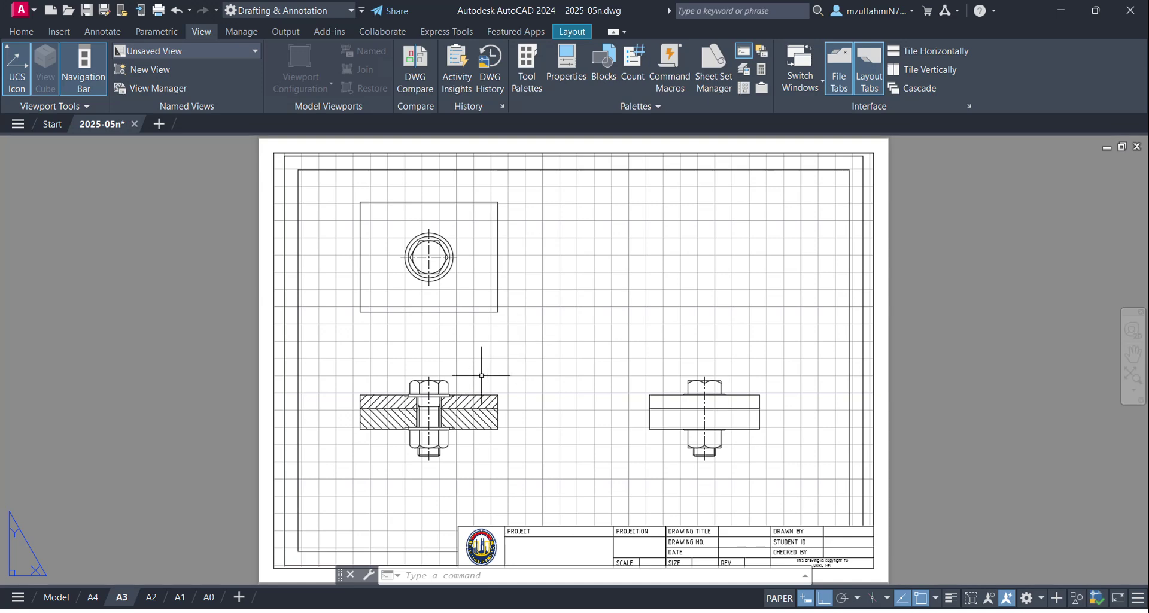
click(150, 597)
click(190, 601)
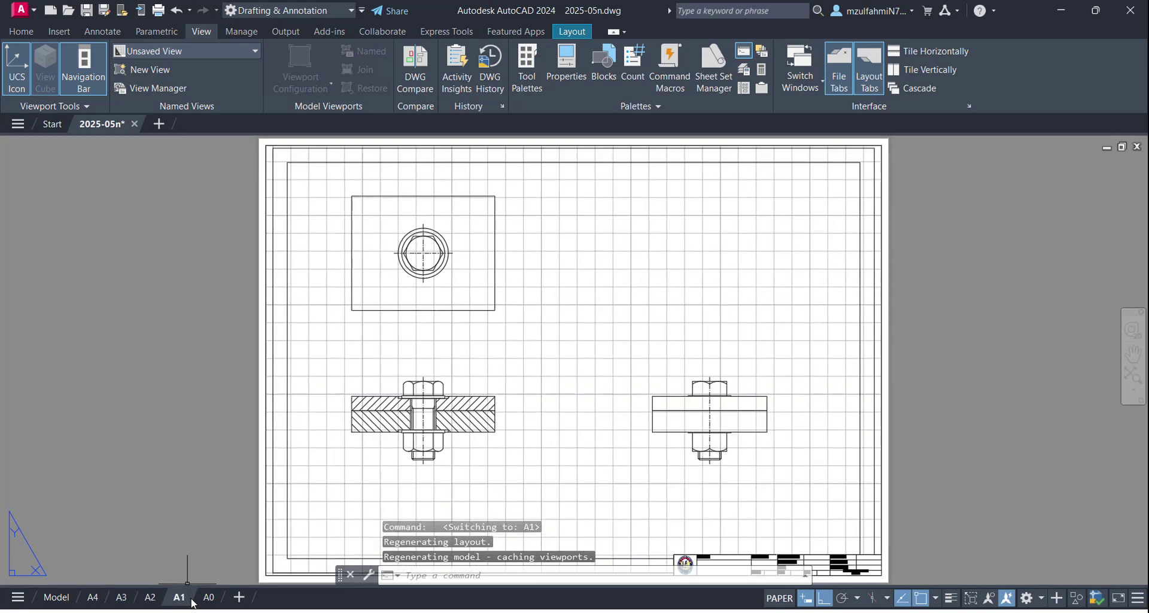
click(209, 598)
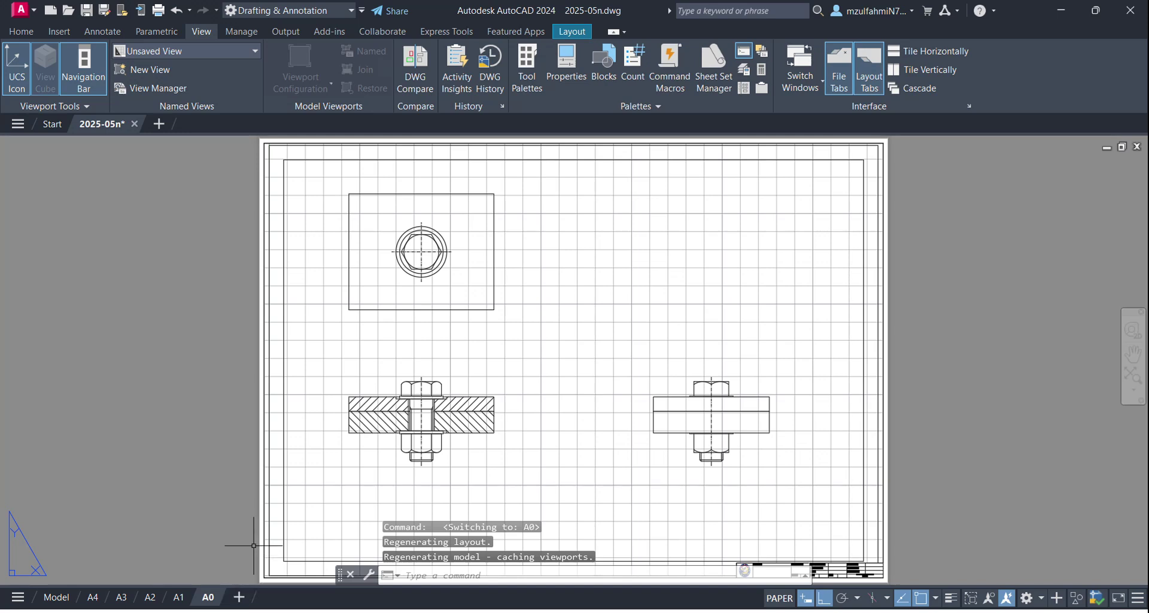
mouse_move(132, 602)
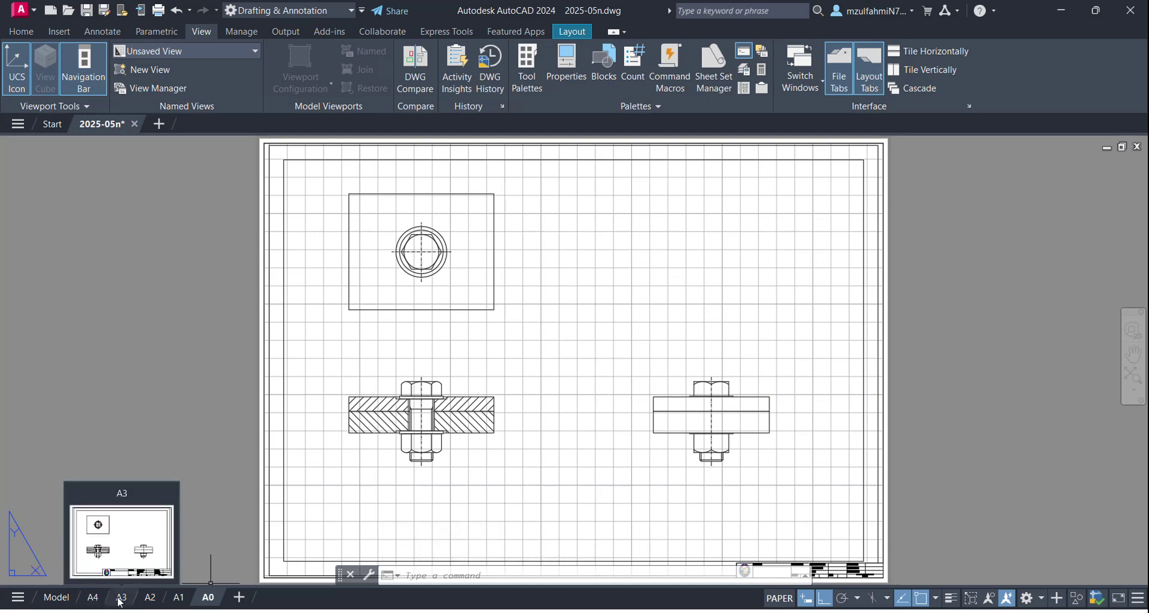
click(55, 596)
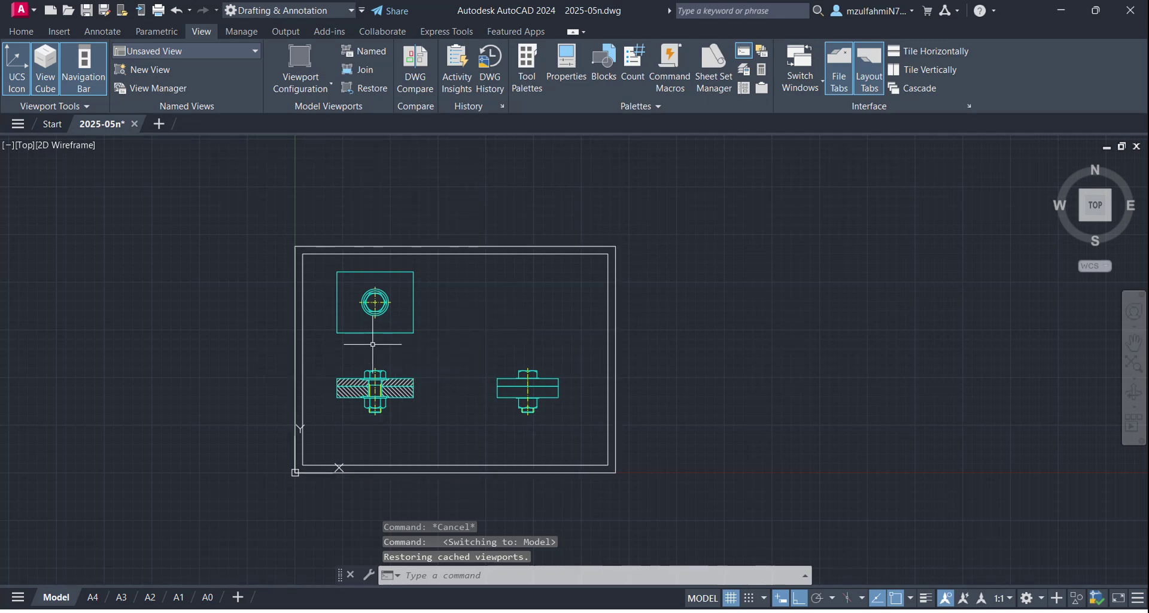
Step: Draw a vertical line from the right bolt head's top centre down to the washer
scroll(326, 386, up, 2)
scroll(326, 386, up, 2)
scroll(308, 389, down, 2)
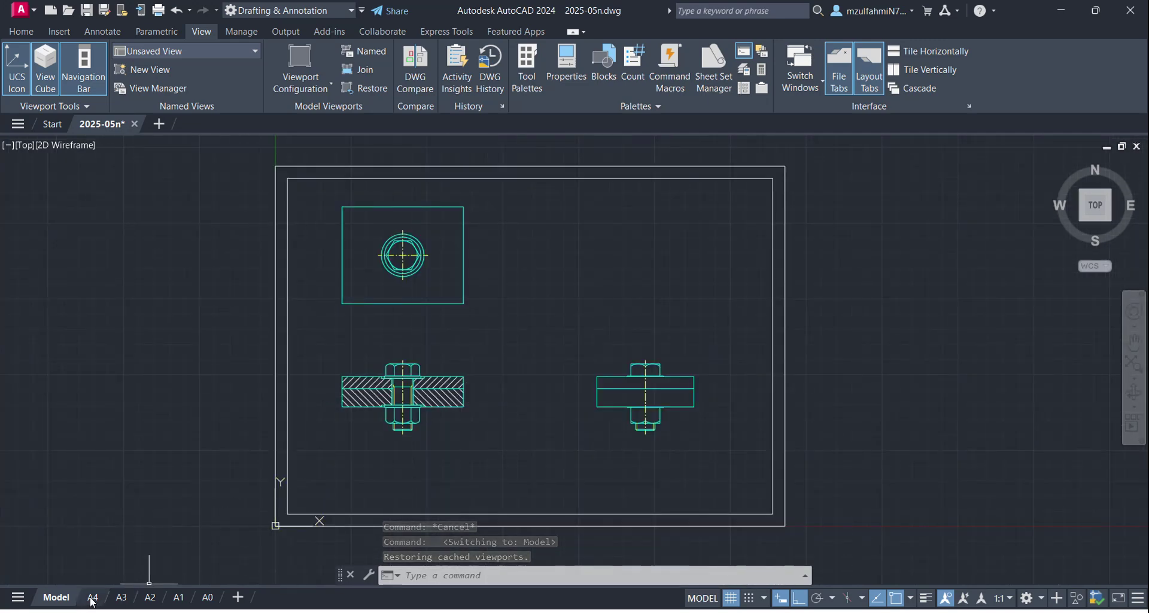
scroll(666, 405, up, 4)
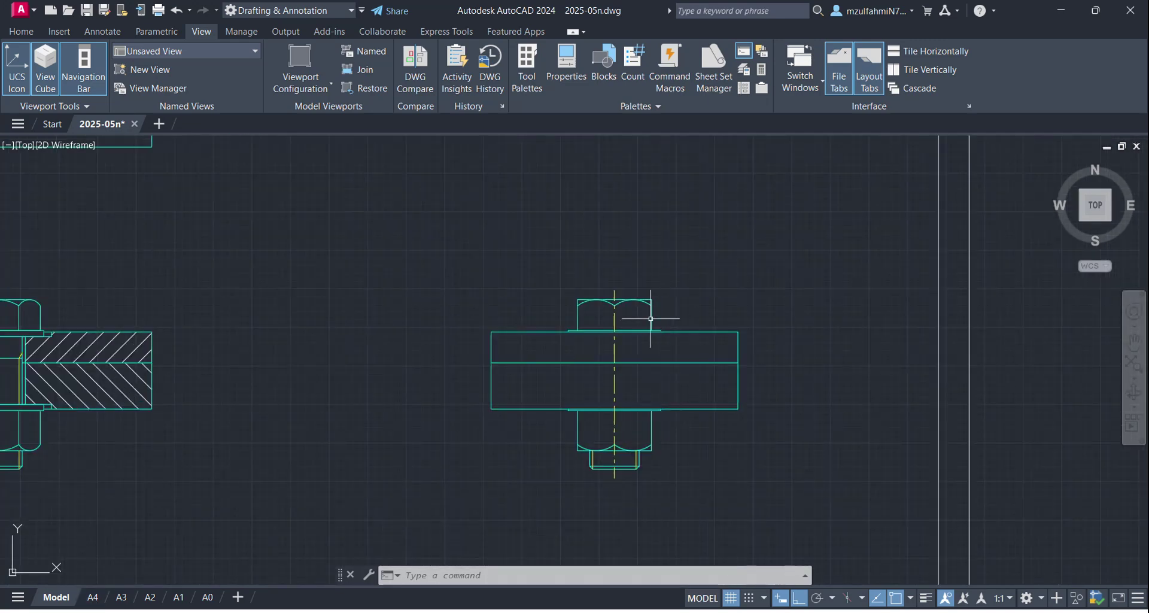
scroll(616, 332, up, 2)
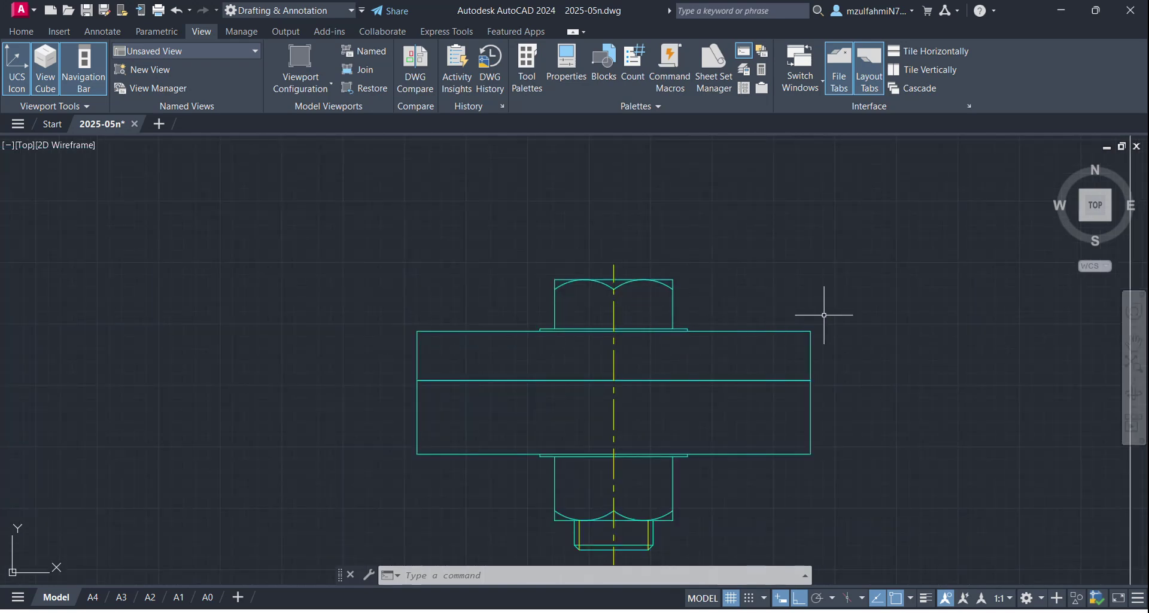
text(l)
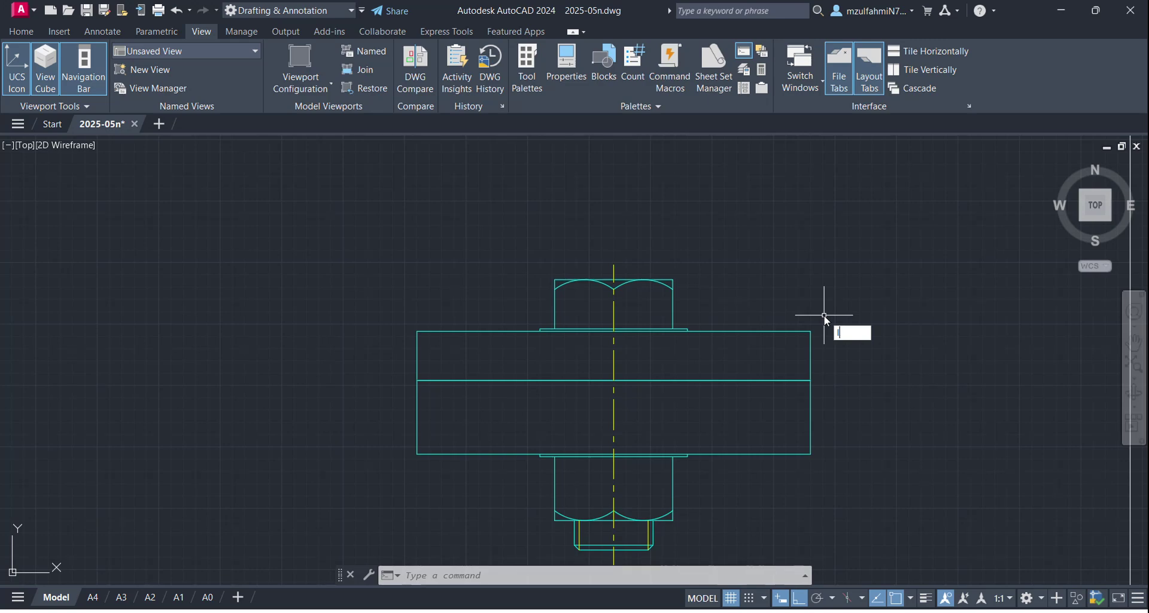
key(Return)
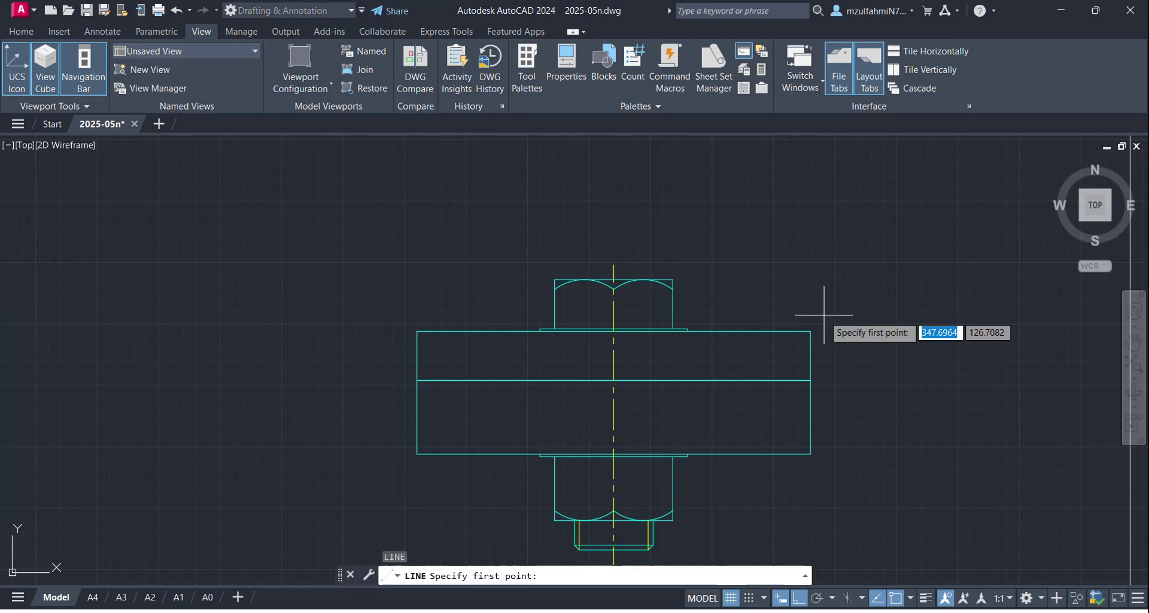
click(613, 328)
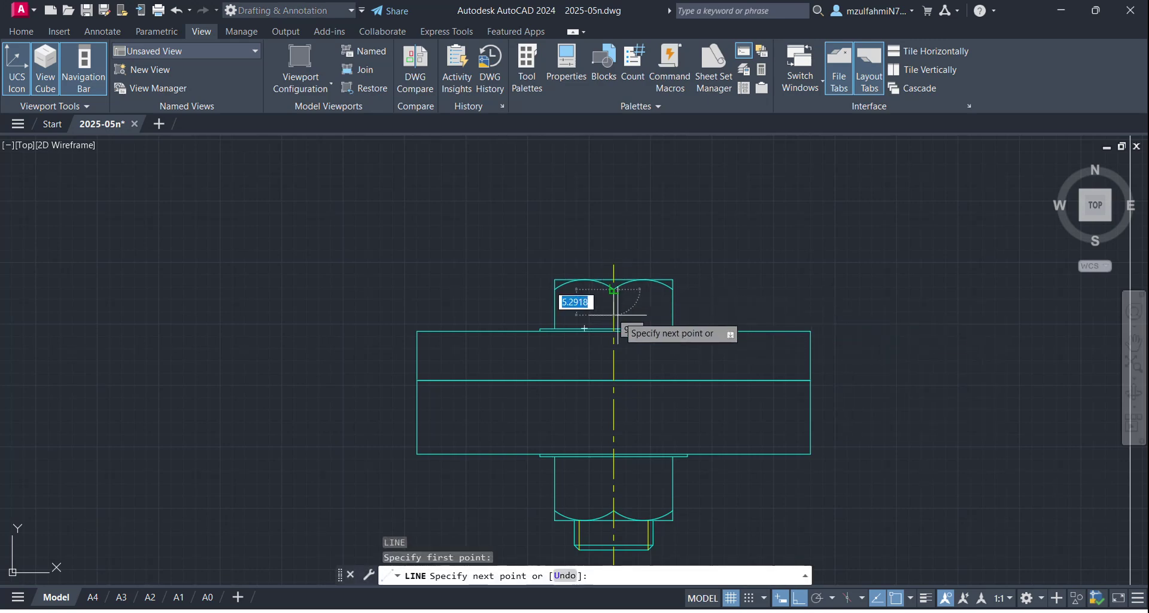
click(614, 328)
key(Escape)
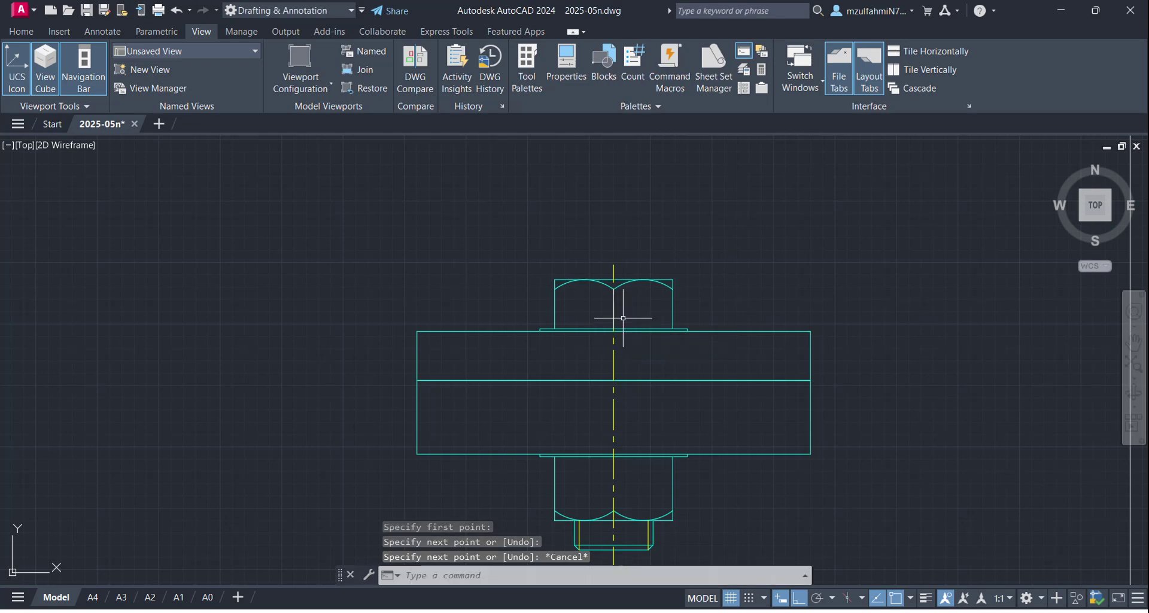
Step: Move the new head centreline onto the 01. Solid layer
click(613, 309)
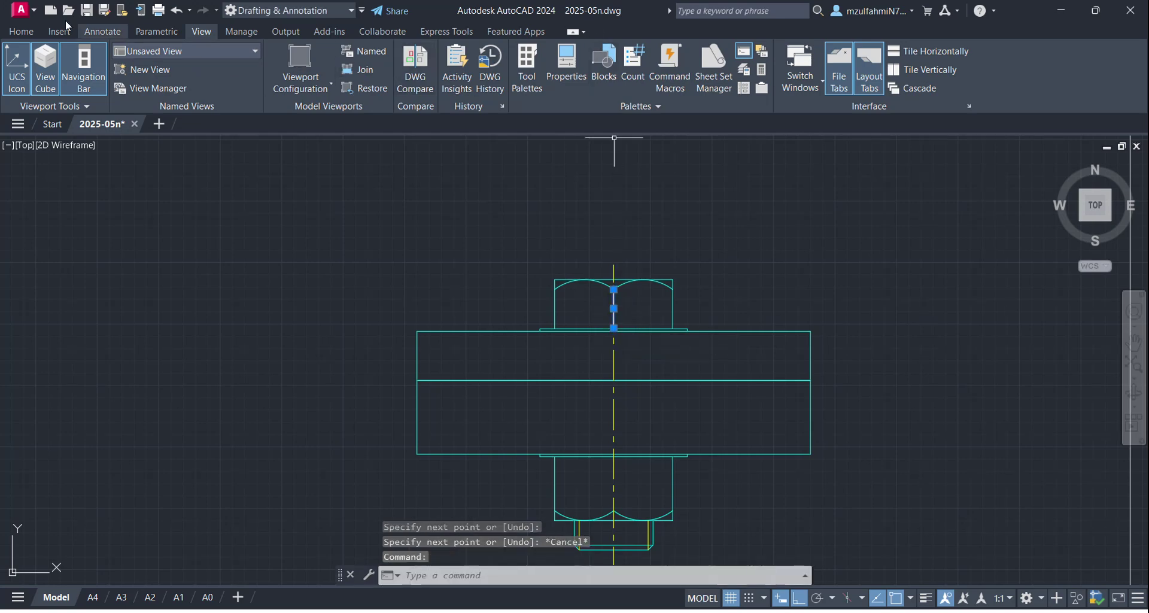
click(33, 33)
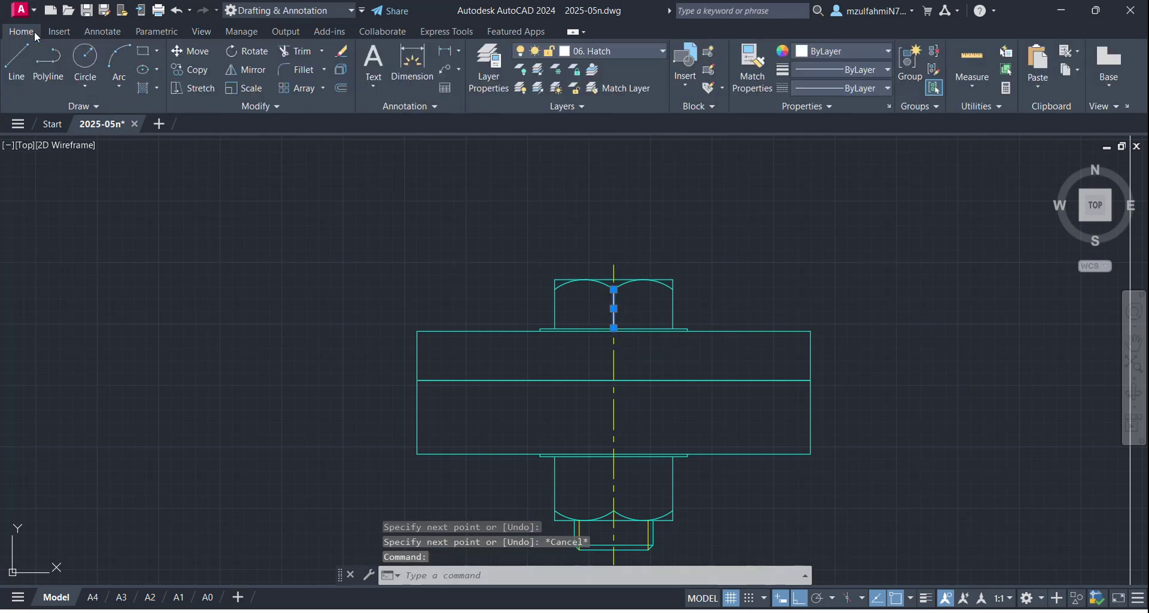
click(634, 52)
click(630, 86)
key(Escape)
key(Escape)
key(Escape)
click(620, 54)
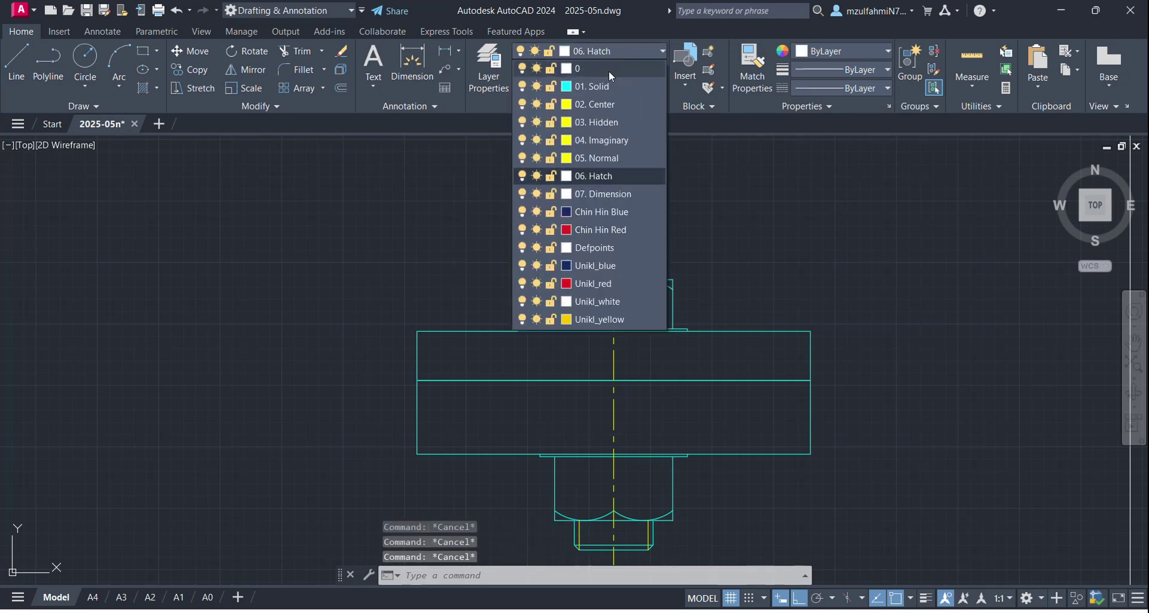
Step: Make layer 0 current and draw a vertical line from below the washer to the nut's lower edge
click(608, 70)
scroll(651, 390, down, 5)
scroll(624, 393, up, 3)
scroll(685, 396, up, 1)
middle_drag(685, 396, 542, 351)
scroll(677, 322, up, 1)
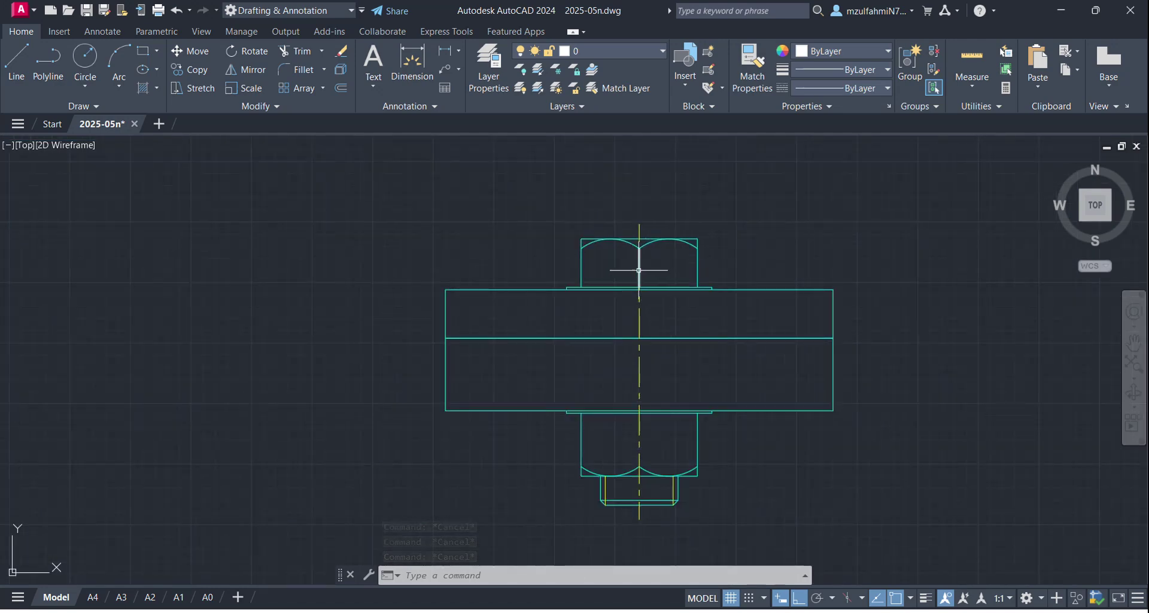
text(L)
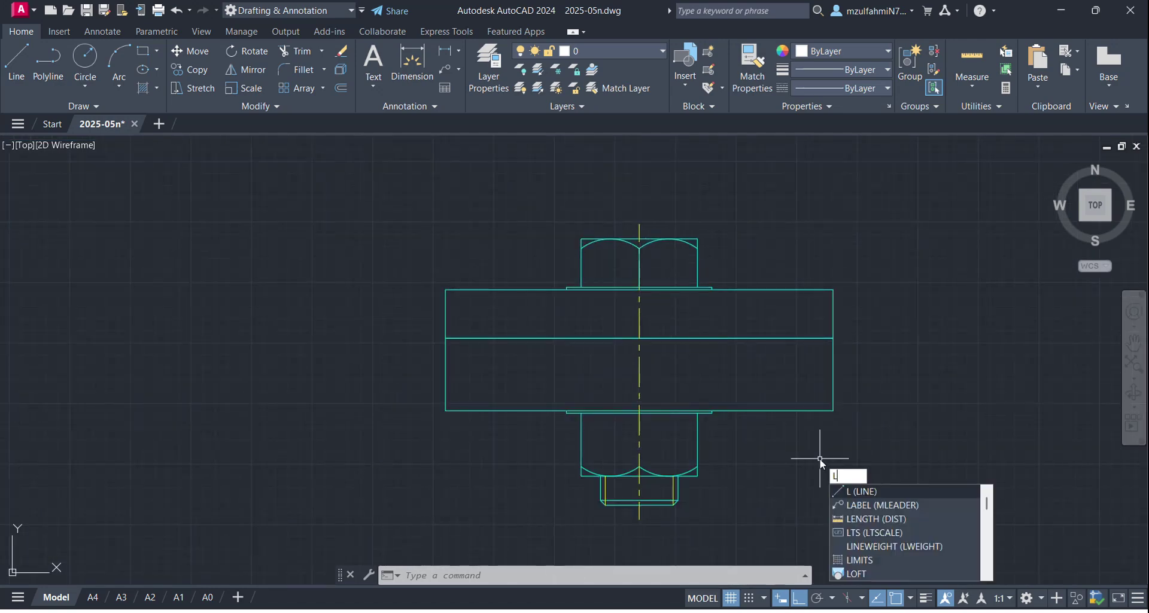
key(Return)
scroll(734, 457, up, 4)
click(493, 347)
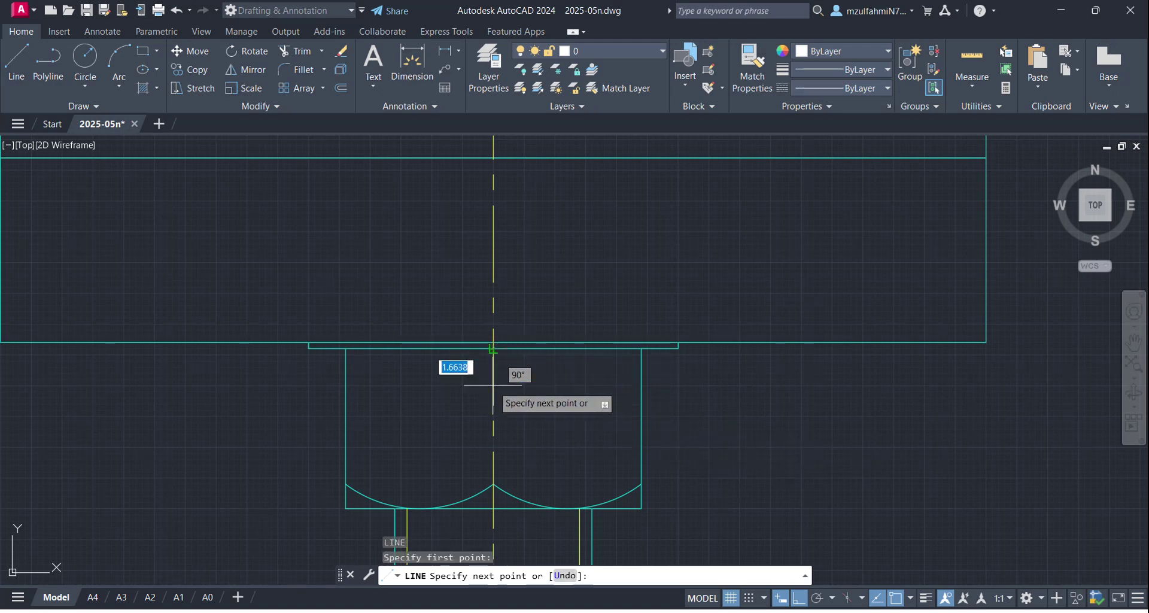
click(493, 483)
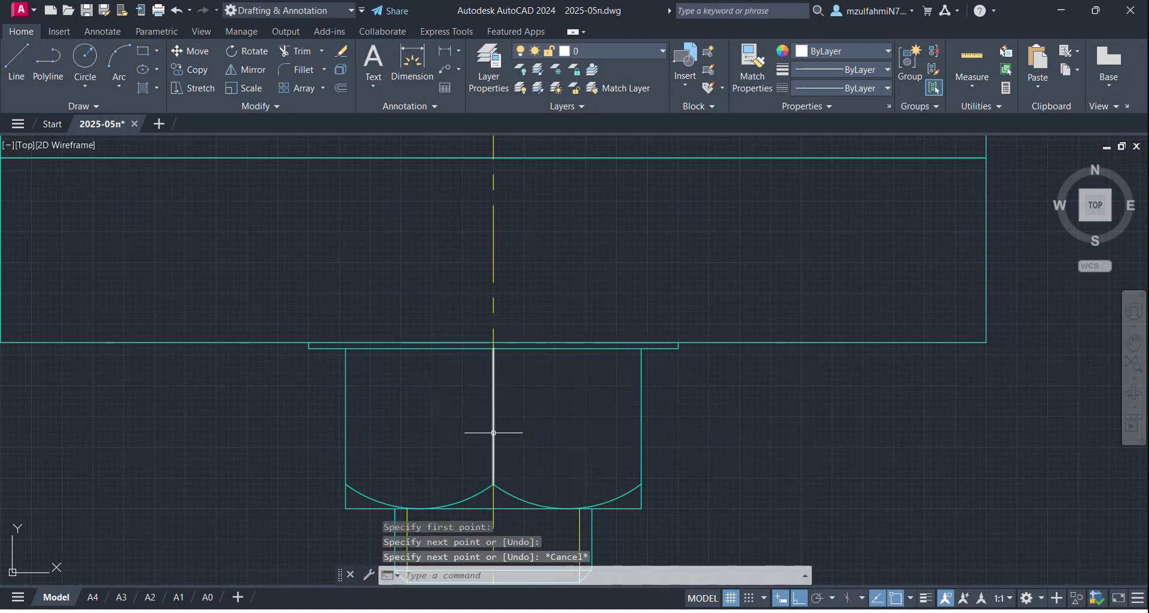
key(Escape)
Step: Put the nut centreline on the 01. Solid layer and bring both bolt views into view
click(494, 413)
click(623, 52)
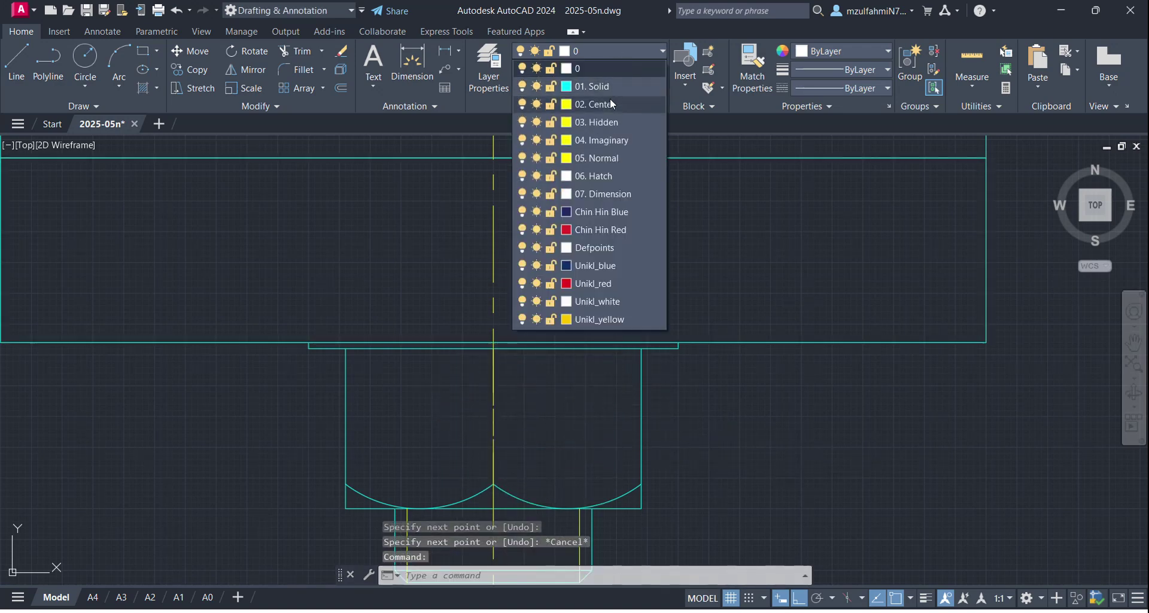
click(615, 84)
key(Escape)
scroll(587, 293, down, 8)
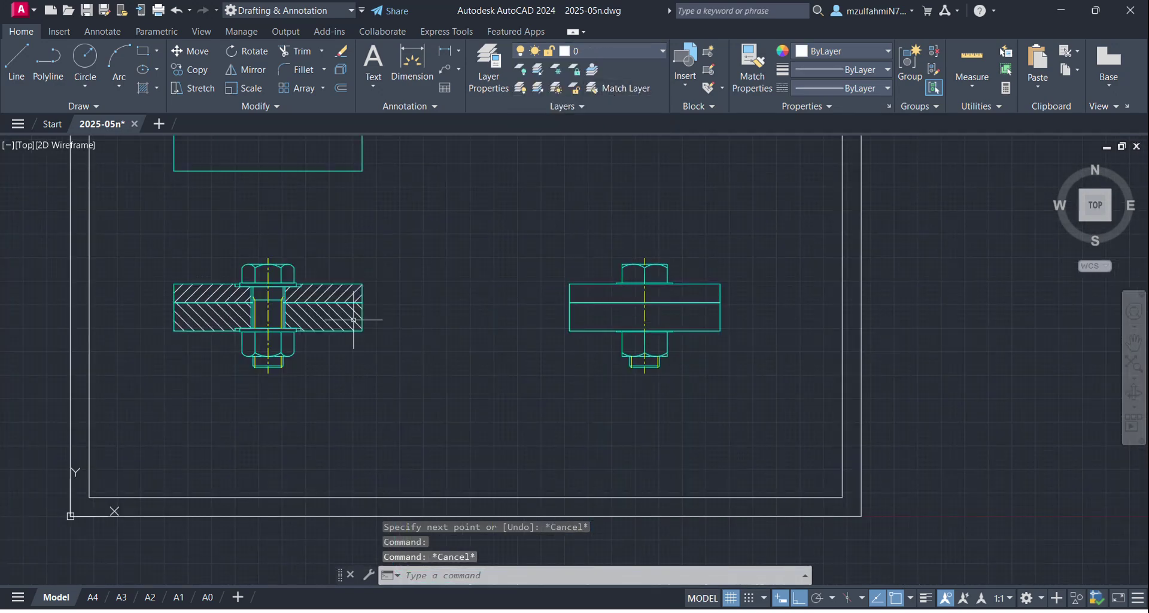
scroll(236, 257, up, 4)
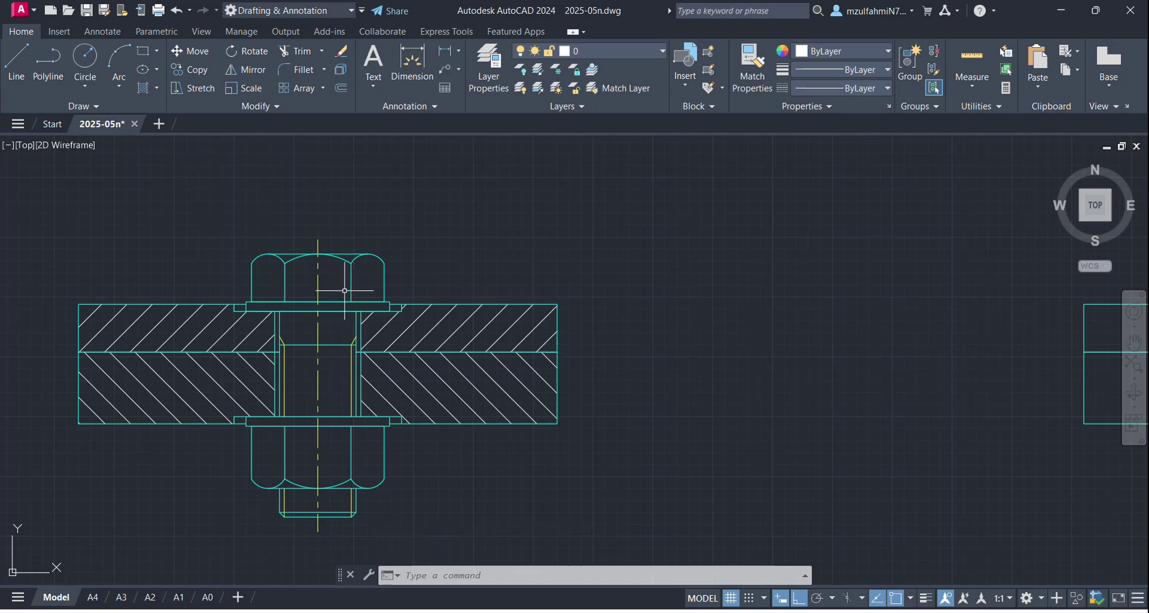
scroll(748, 341, down, 2)
middle_drag(749, 341, 585, 323)
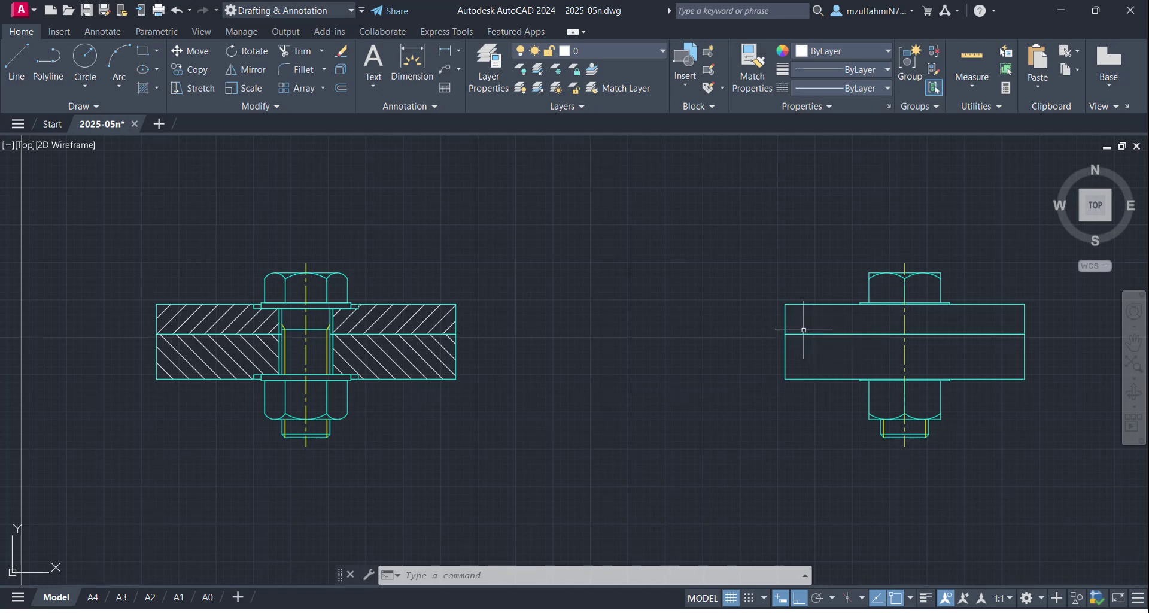
scroll(493, 347, down, 5)
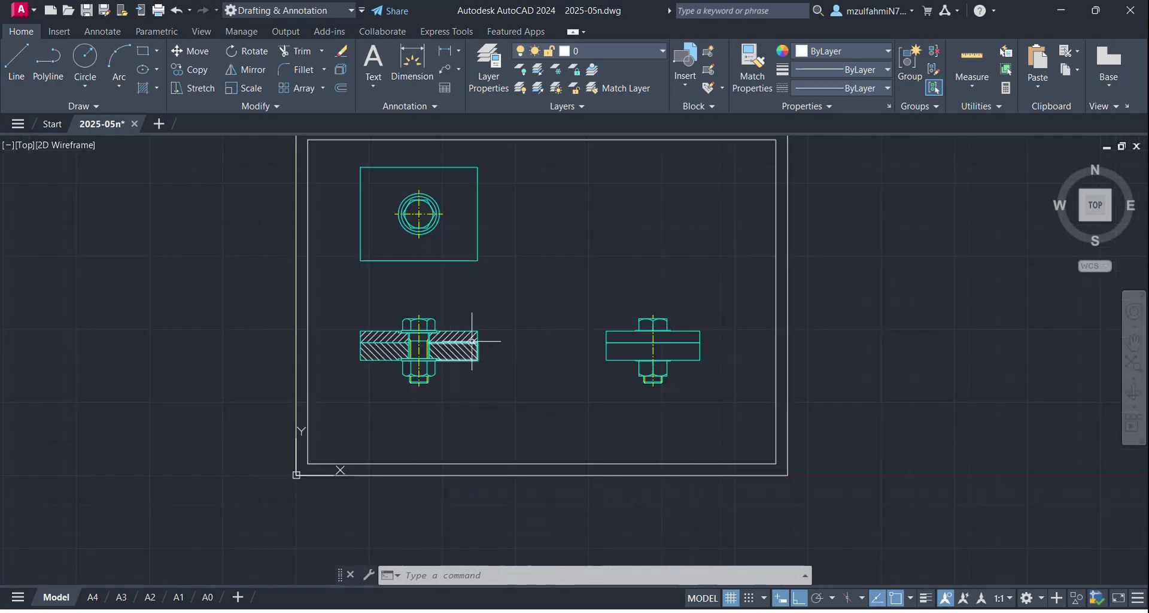
scroll(488, 336, up, 2)
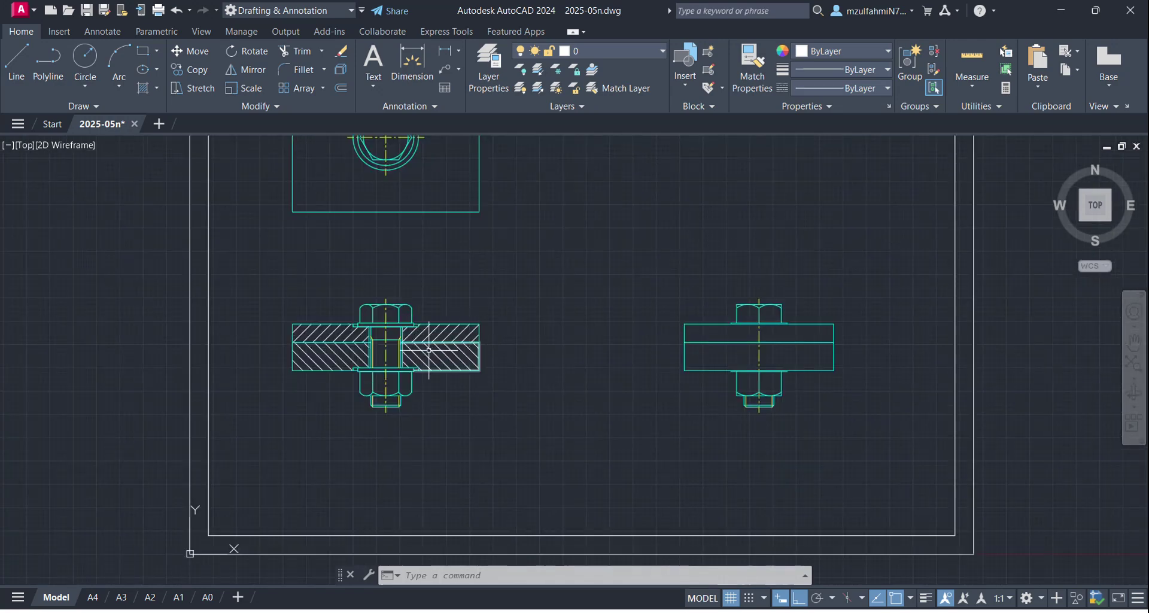
Step: Check the drawing in Model, then start ALIGNSPACE from the A3 layout
click(121, 597)
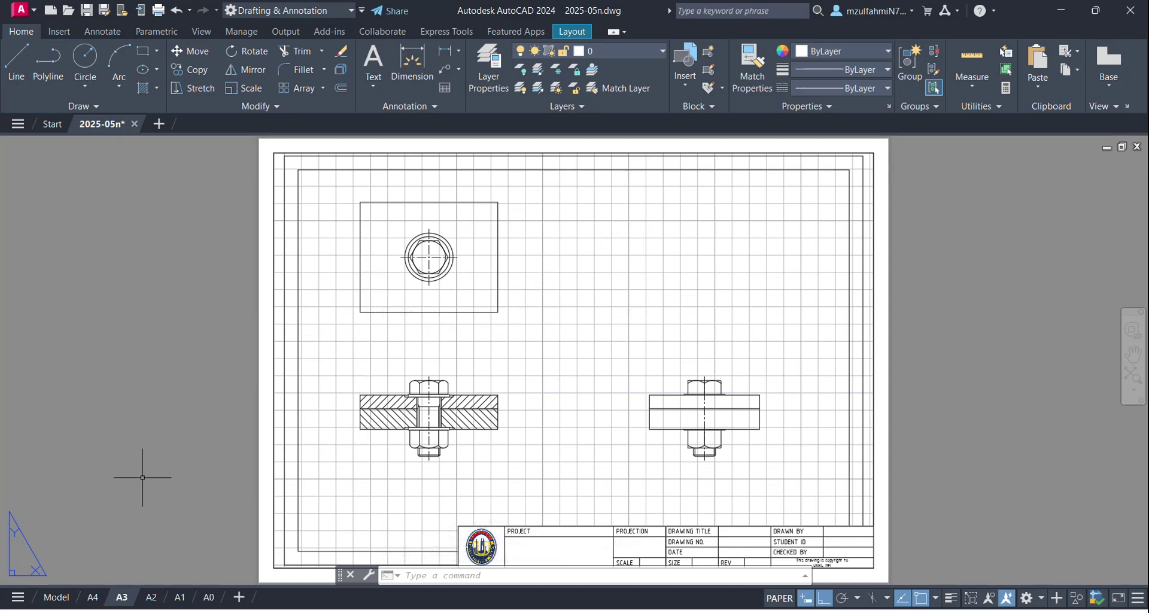
click(56, 596)
click(122, 596)
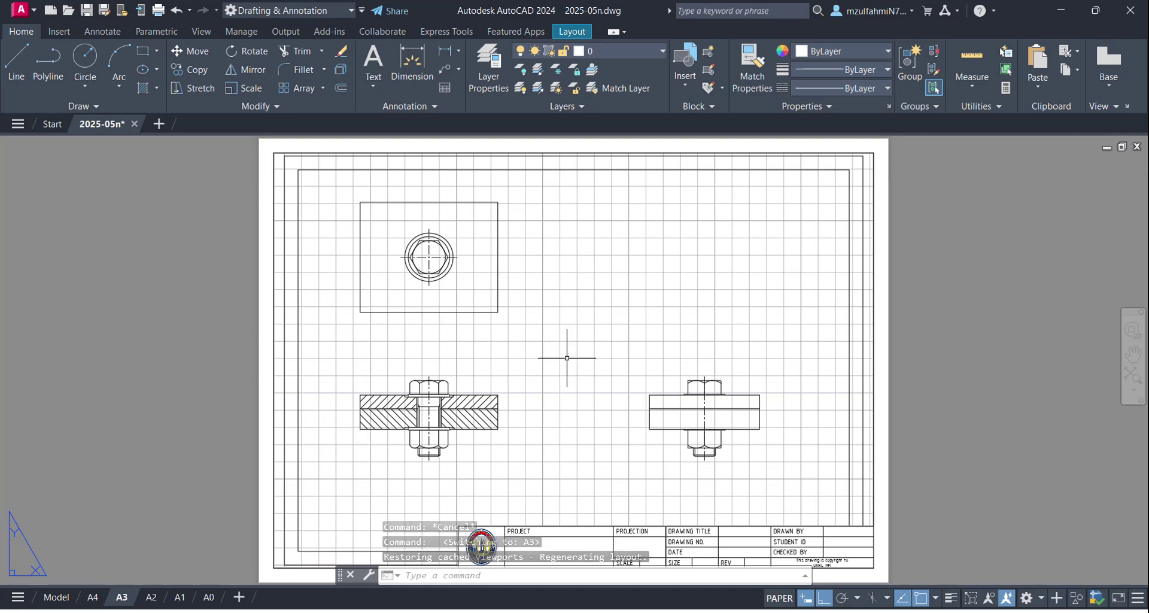
text(ali)
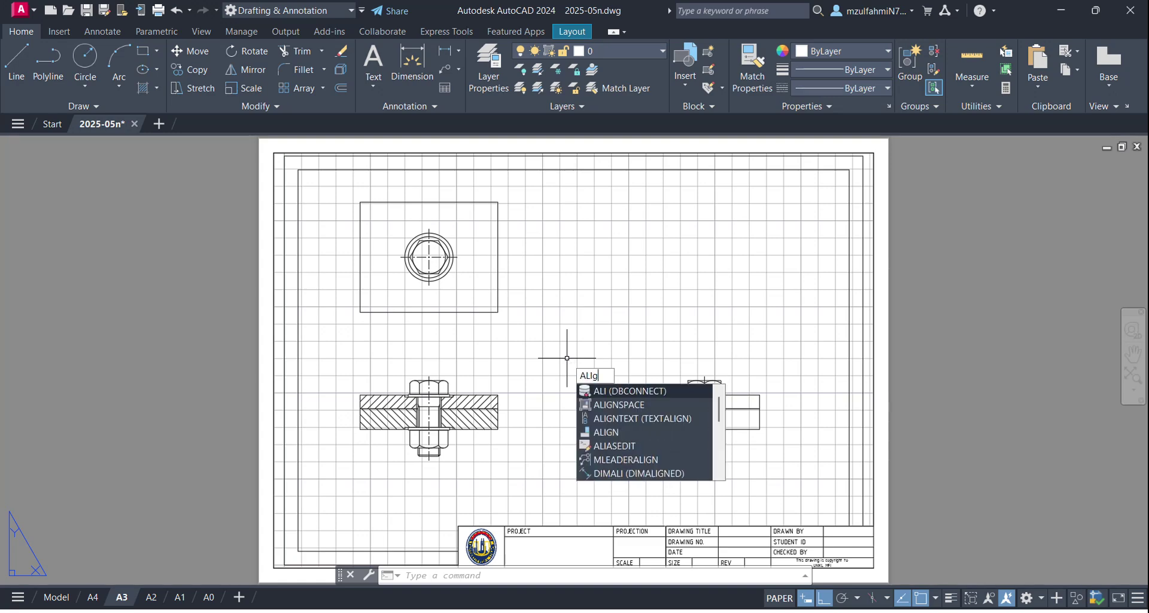
text(gns)
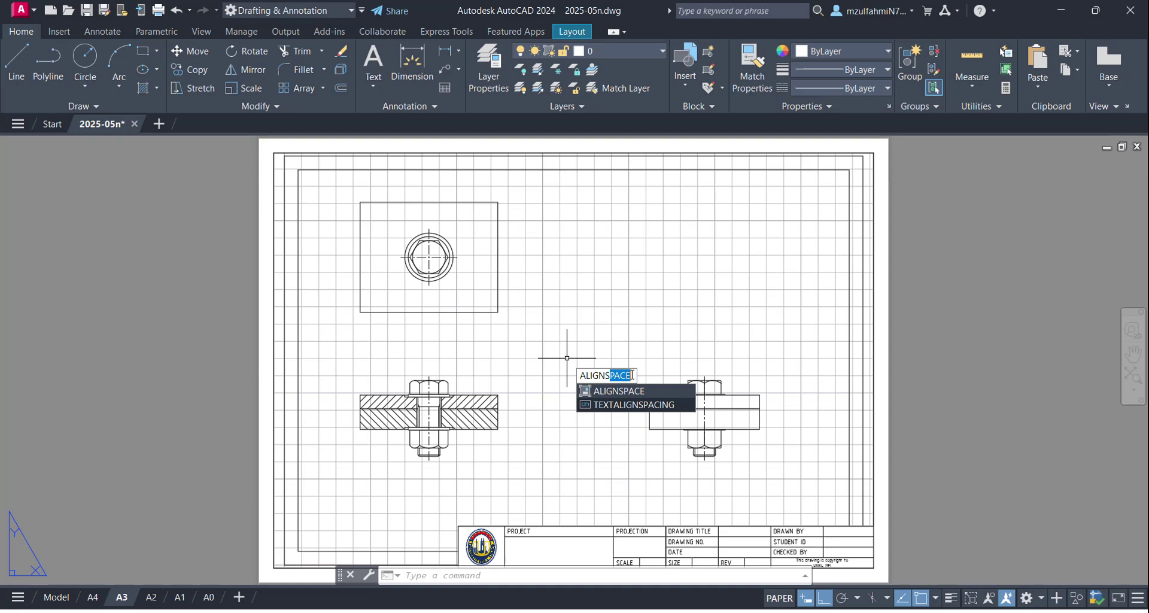
key(Return)
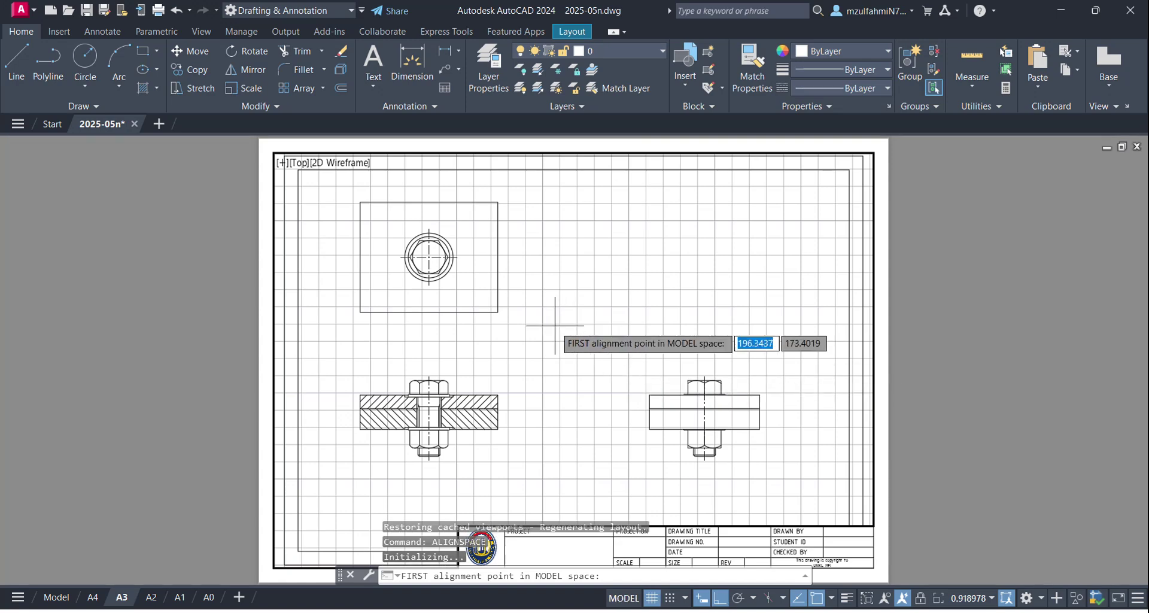
Step: Match the frame's top-left and top-right corners to the A3 border's top corners in the viewport
scroll(489, 317, down, 2)
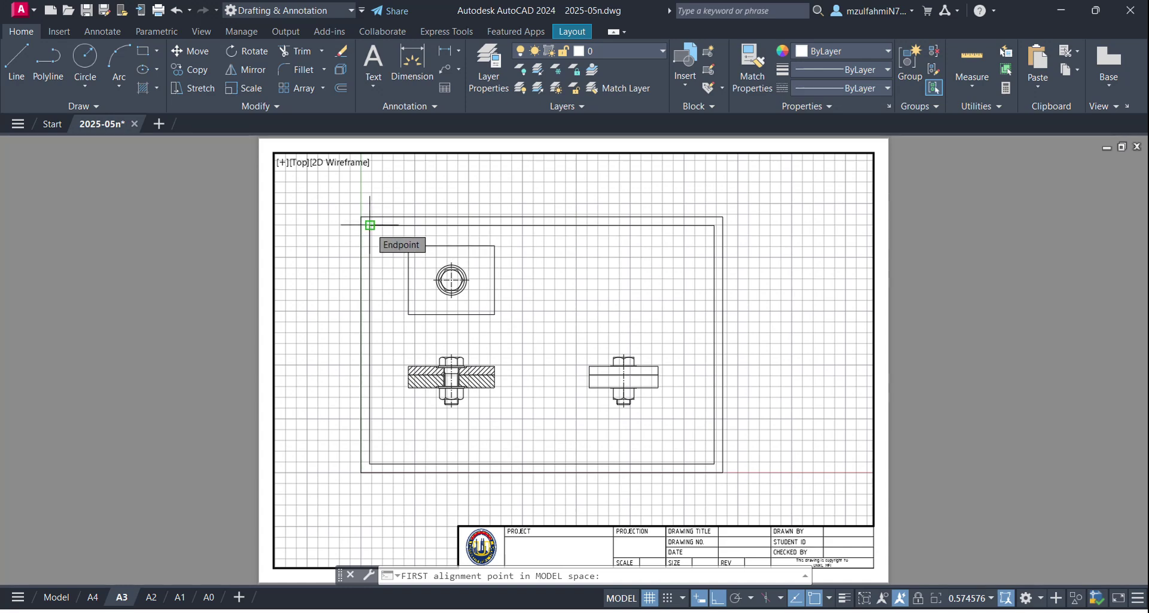
click(370, 225)
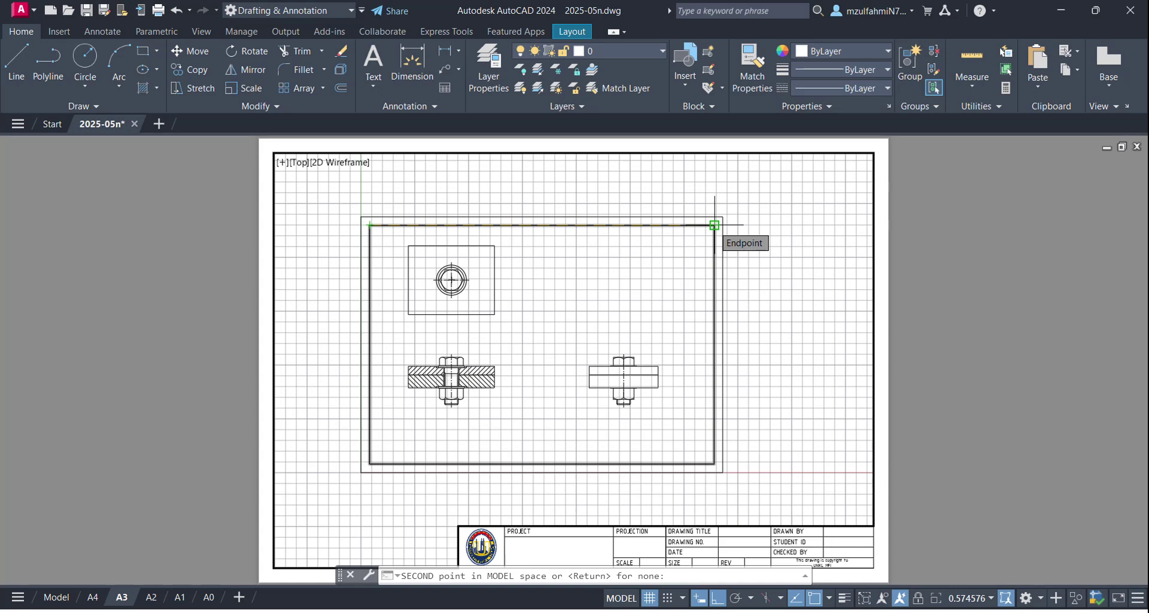
click(713, 225)
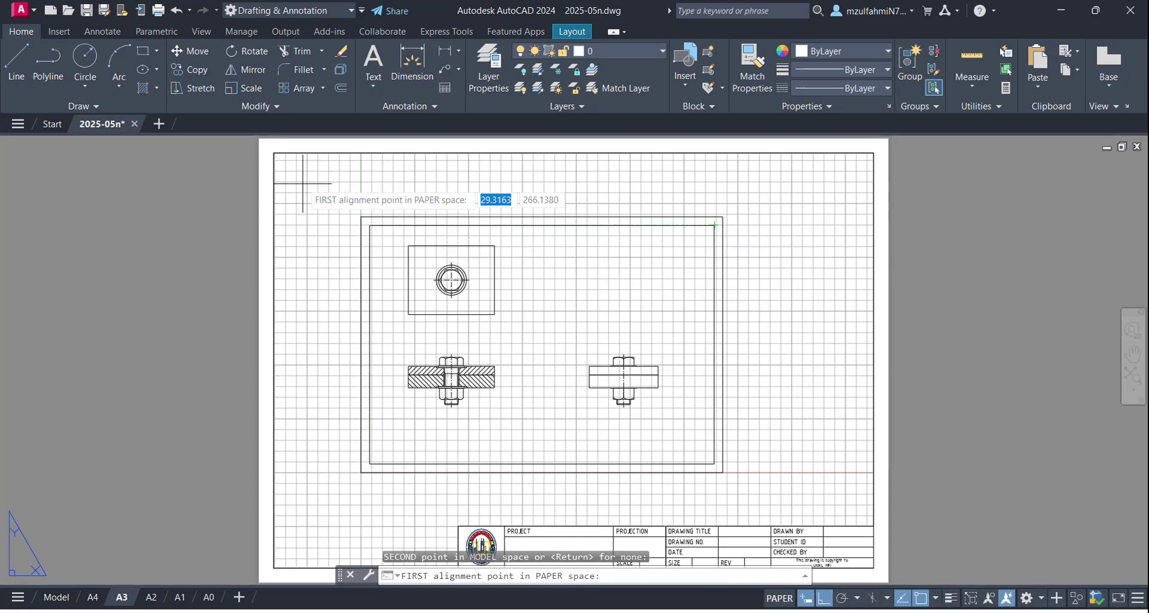
click(274, 152)
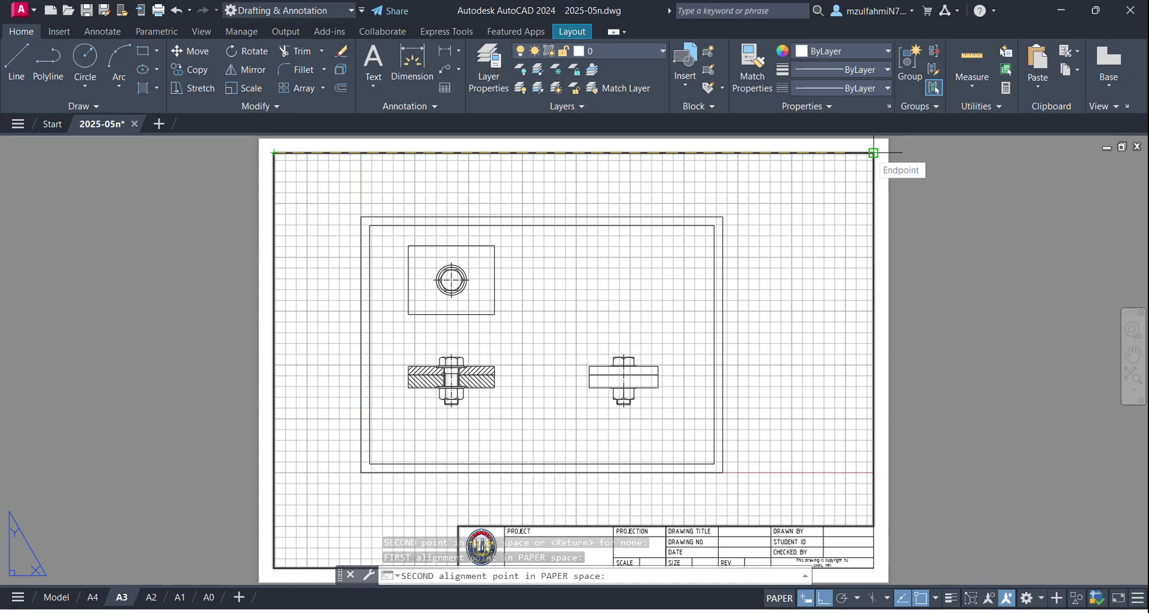
click(873, 153)
click(871, 157)
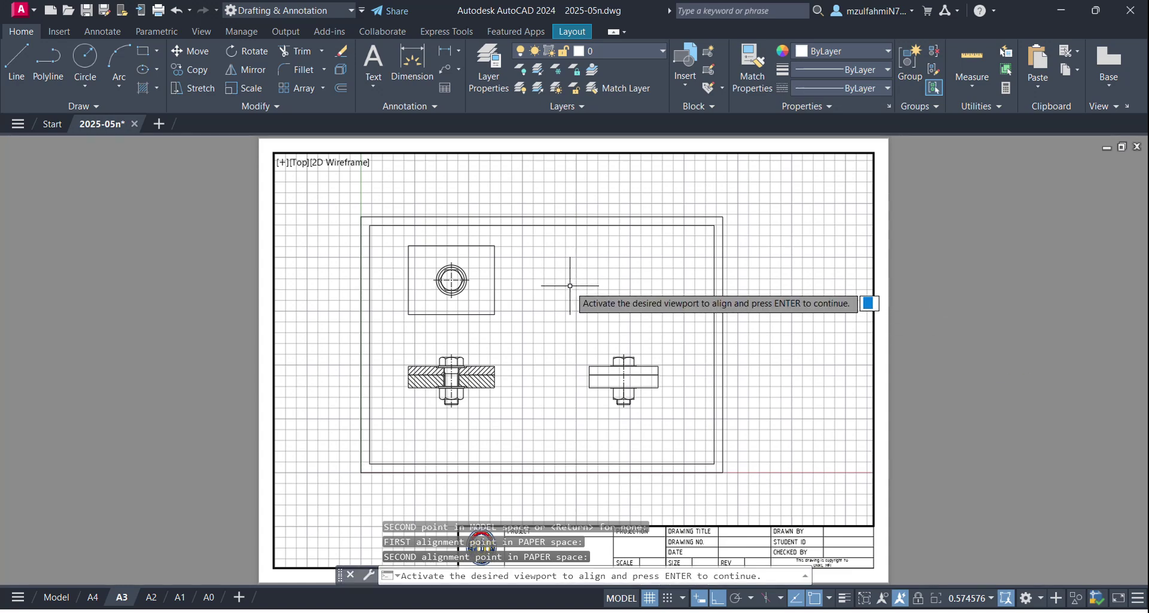
key(Return)
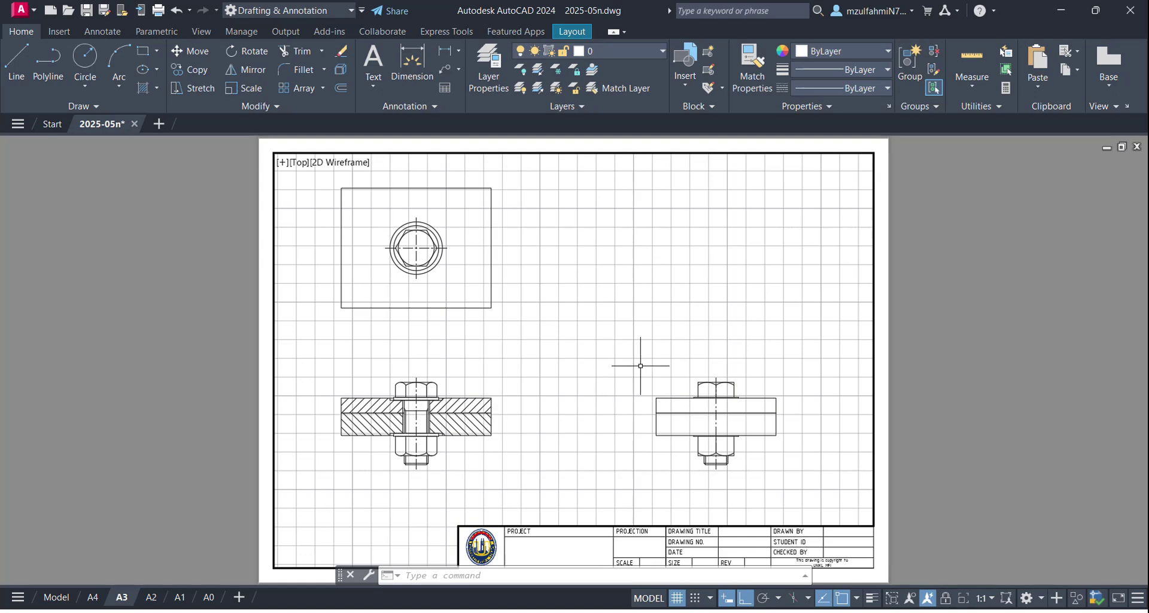
Step: Rerun ALIGNSPACE, picking the outer drawing frame's top-left and top-right corners in model space
scroll(639, 370, down, 6)
scroll(638, 370, up, 4)
scroll(638, 368, down, 4)
scroll(638, 368, up, 4)
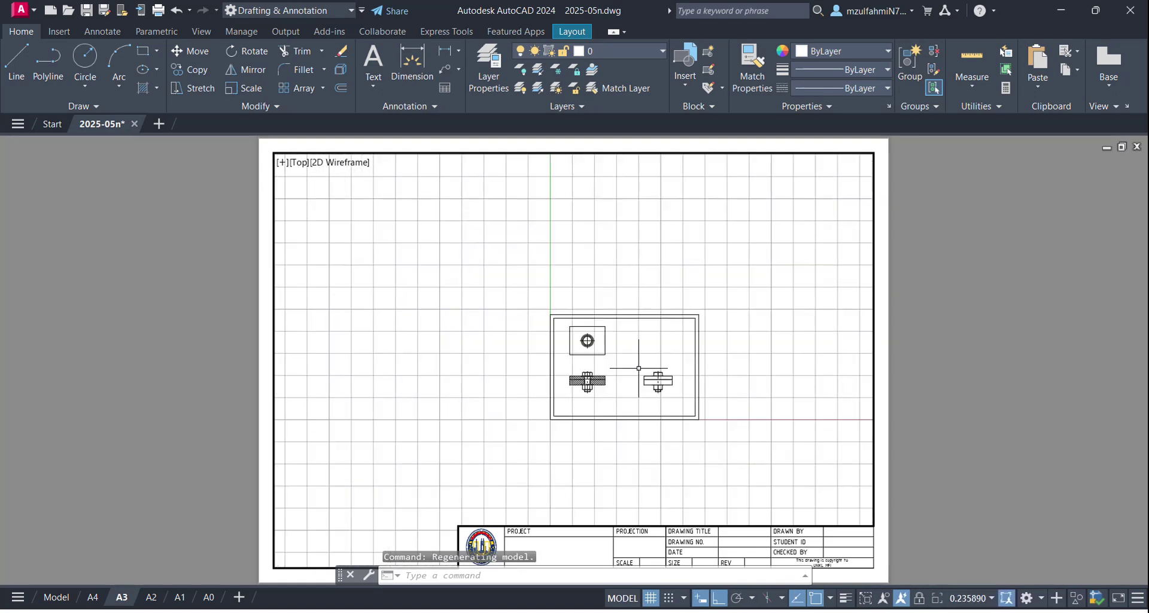
scroll(638, 368, up, 1)
scroll(638, 368, down, 3)
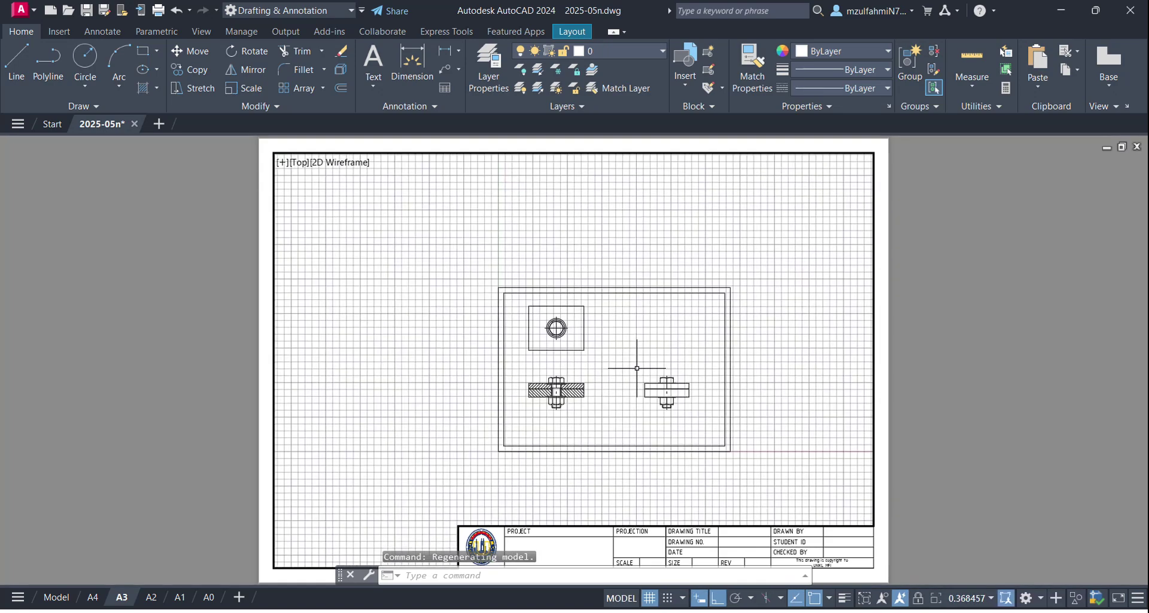
scroll(637, 368, up, 2)
scroll(637, 368, down, 3)
scroll(636, 368, up, 3)
scroll(637, 368, down, 3)
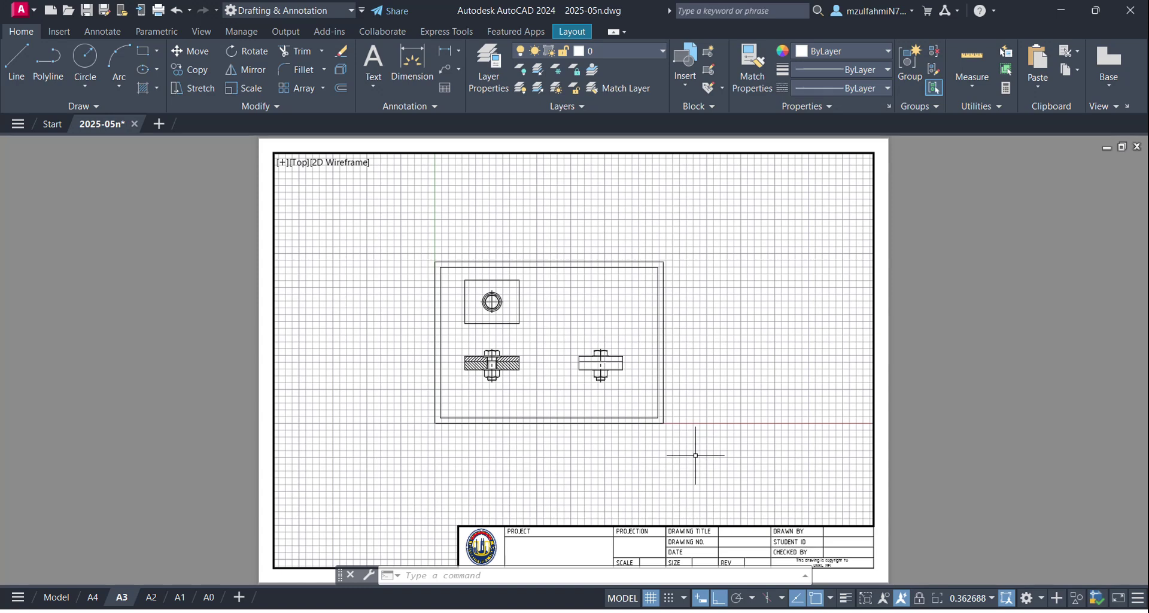
text(aligns)
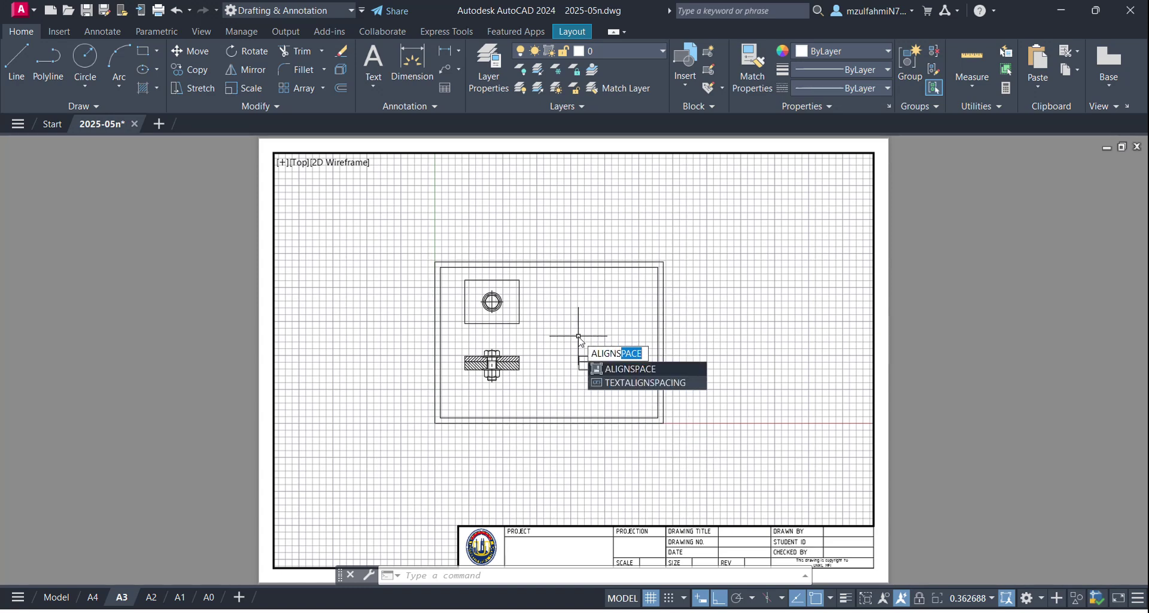
key(Return)
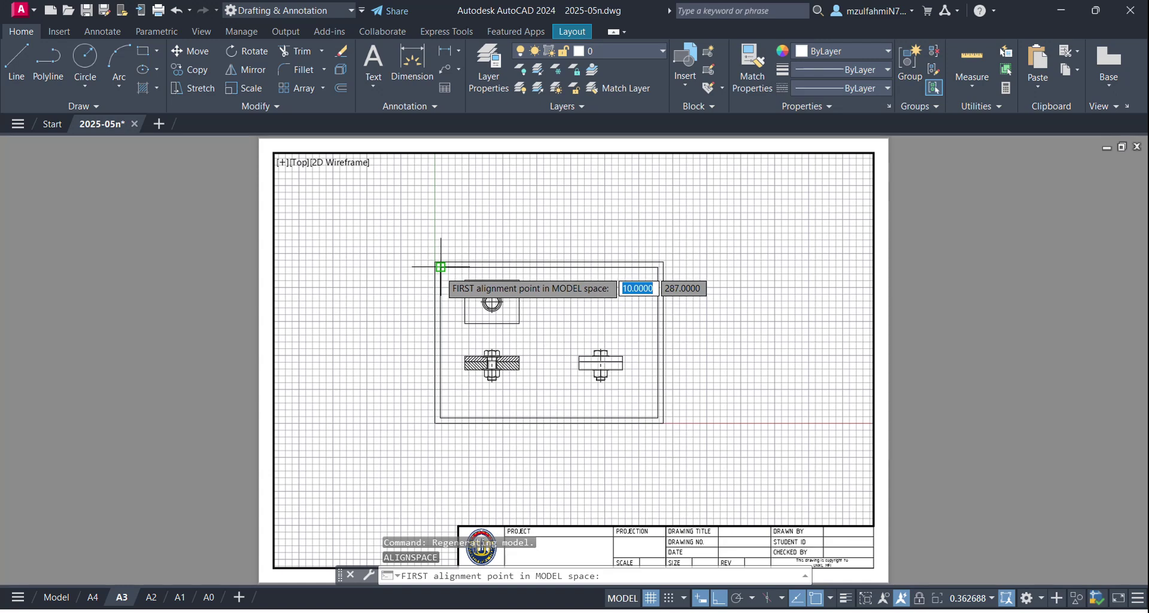
click(441, 267)
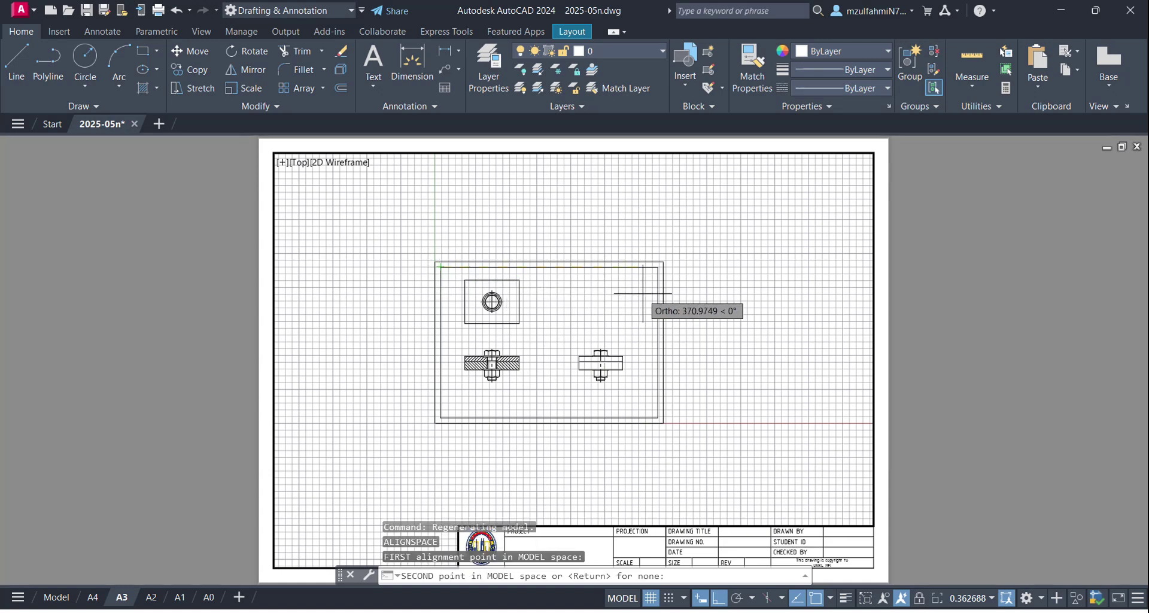
click(657, 267)
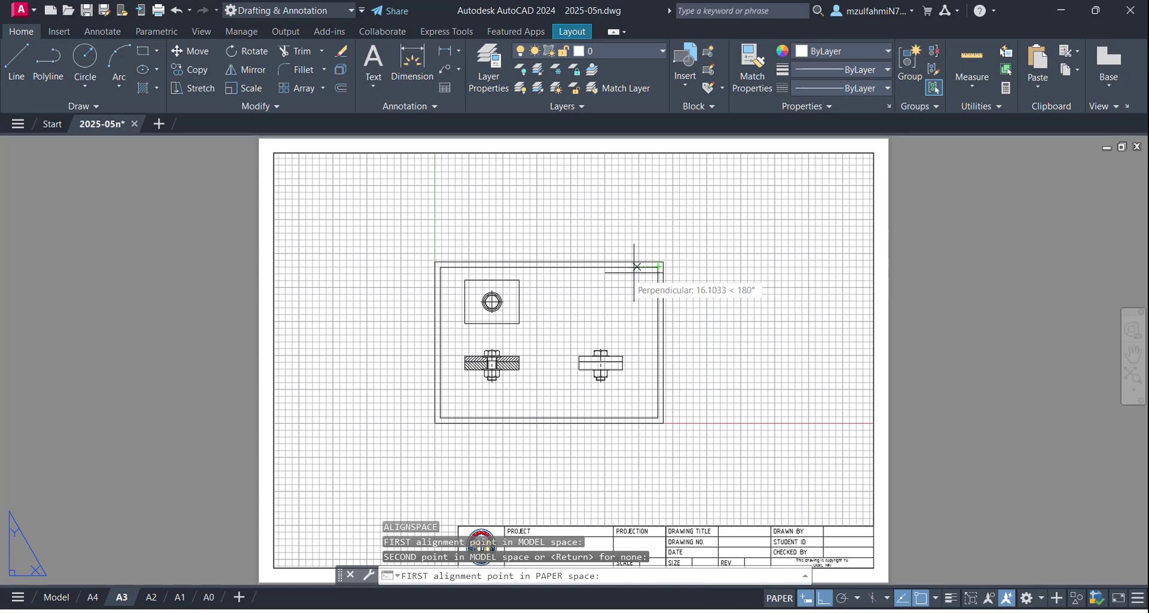
Step: Match those points to the A3 border's top corners and lock the aligned viewport
click(274, 153)
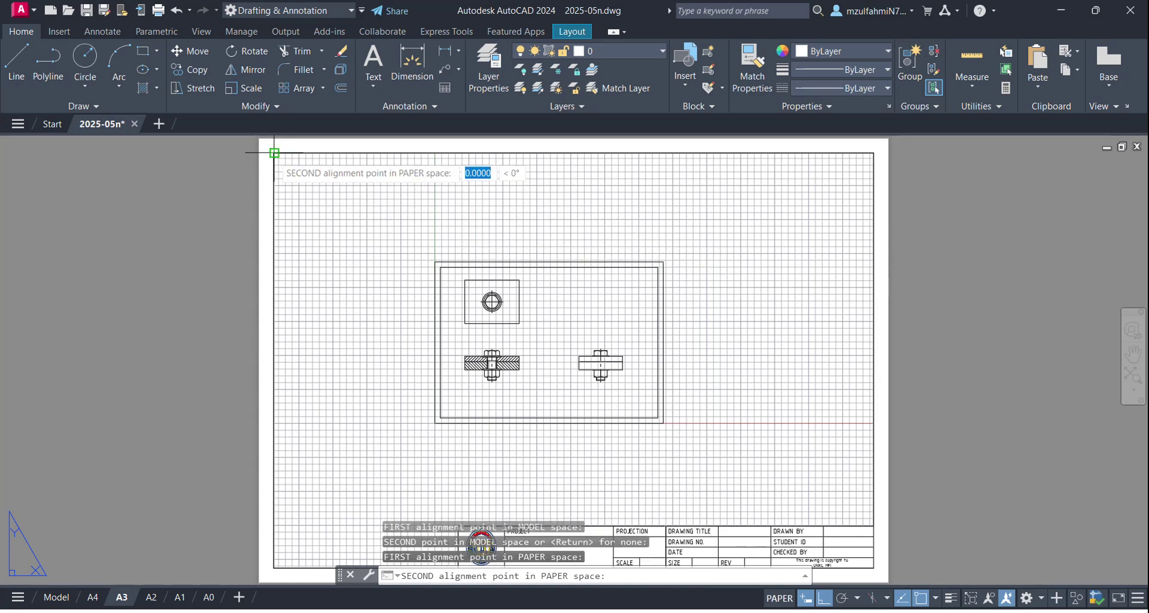
click(873, 153)
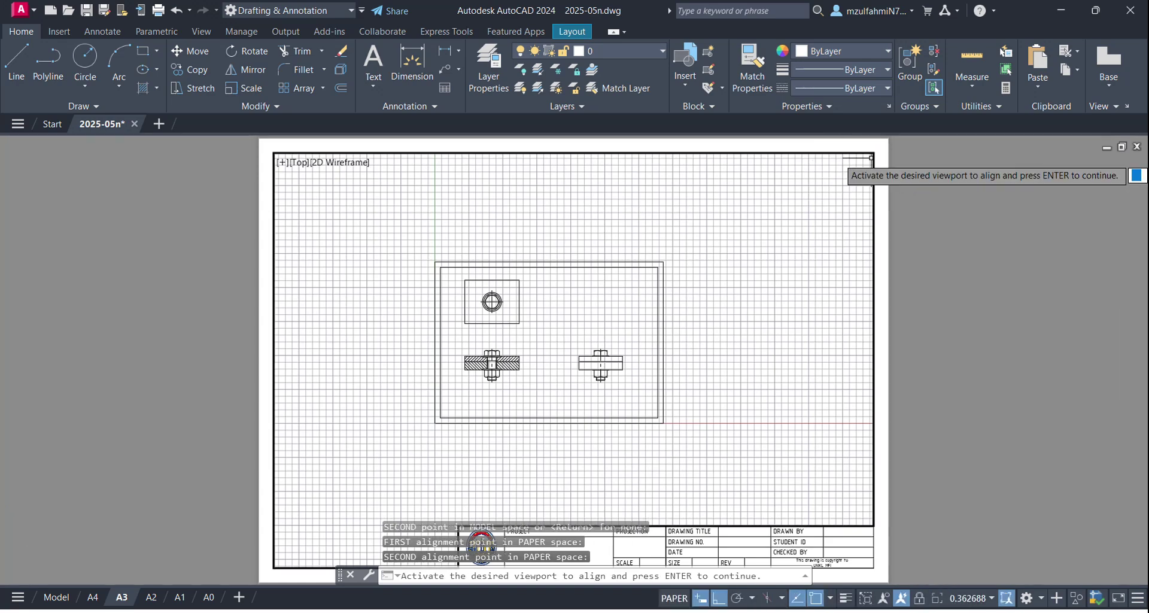
key(Return)
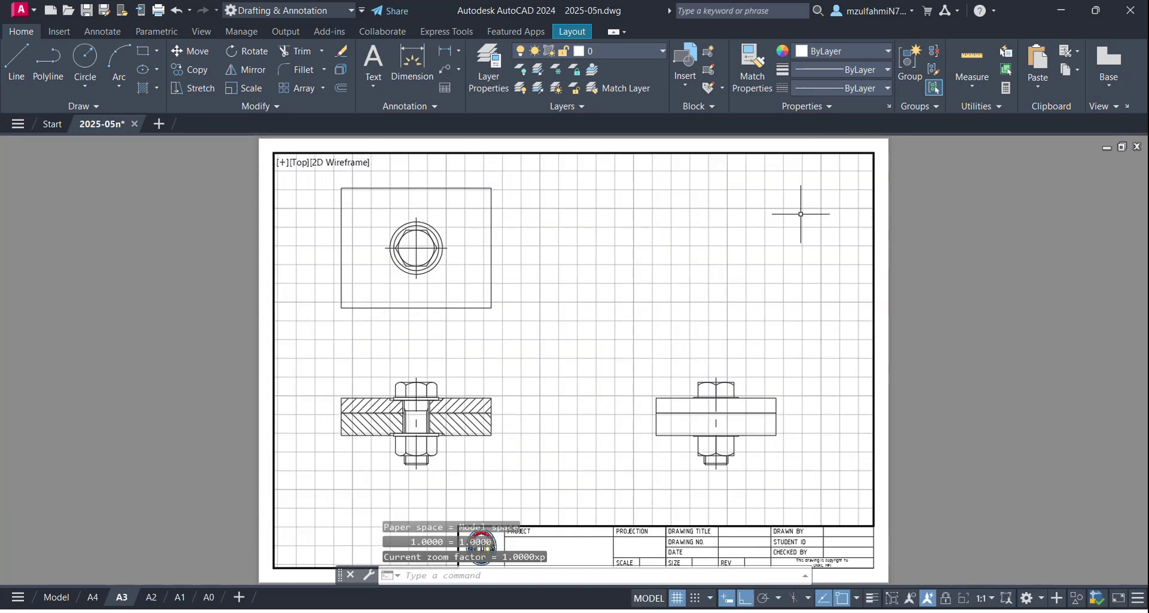
click(947, 600)
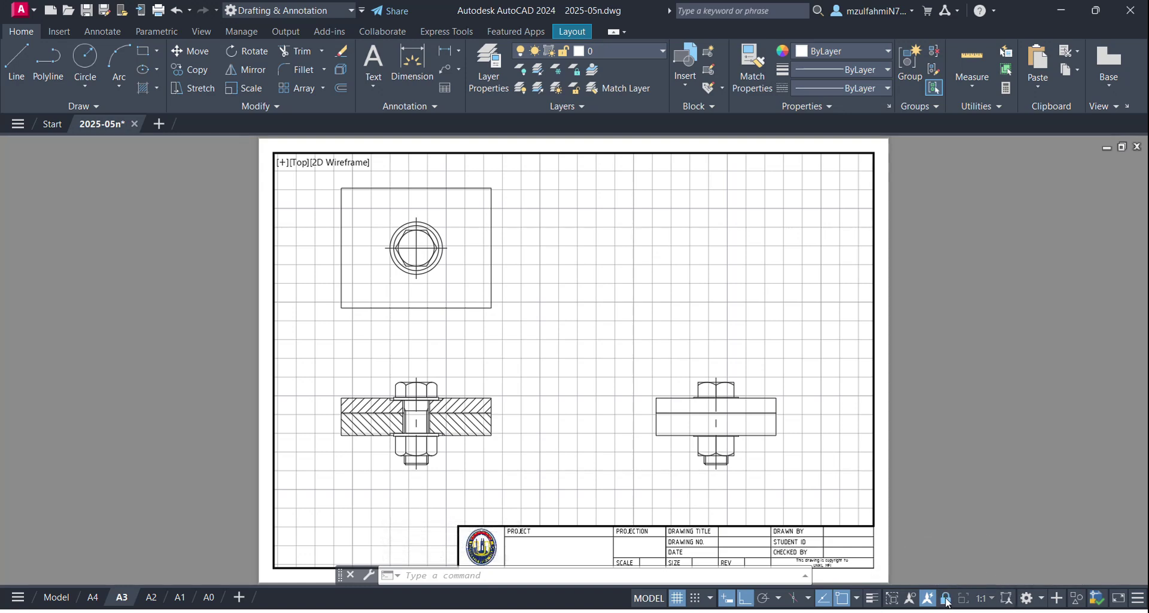
Step: Turn off the grid display on the A3 layout
scroll(674, 389, down, 3)
scroll(707, 455, up, 3)
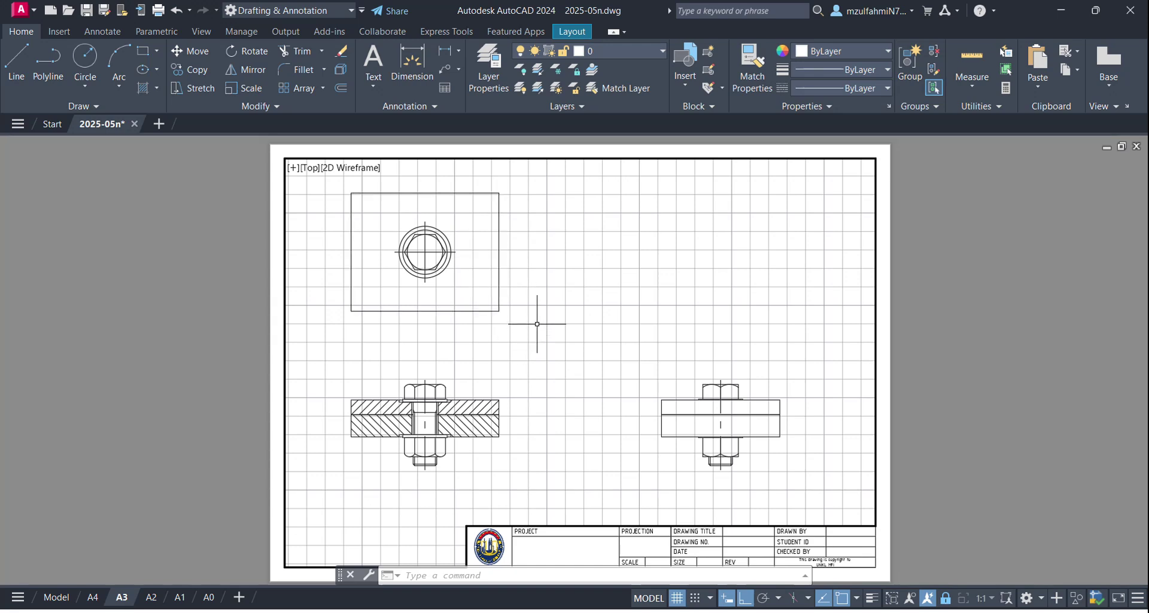
click(676, 598)
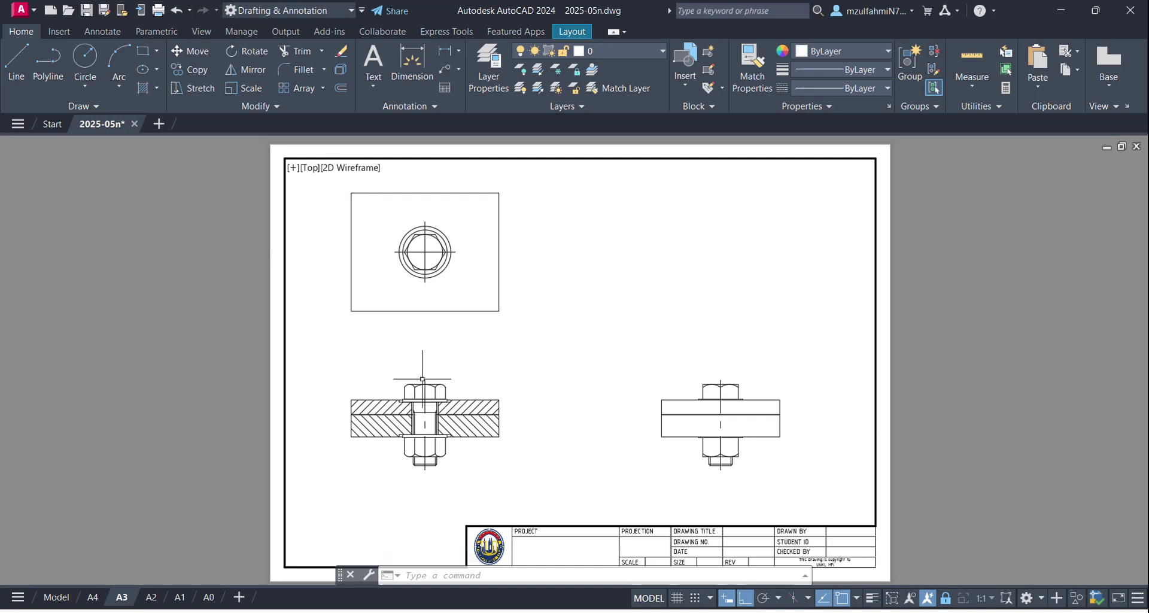
Step: Return to paper space, fit the whole A3 sheet in view, then switch to PowerPoint
click(652, 599)
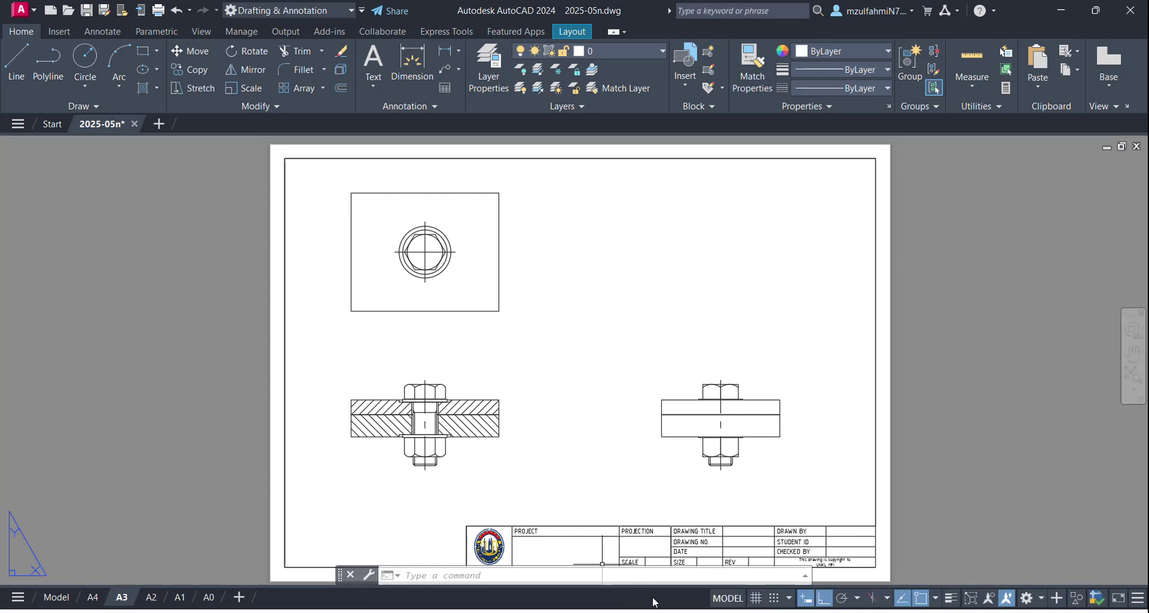
scroll(381, 216, up, 2)
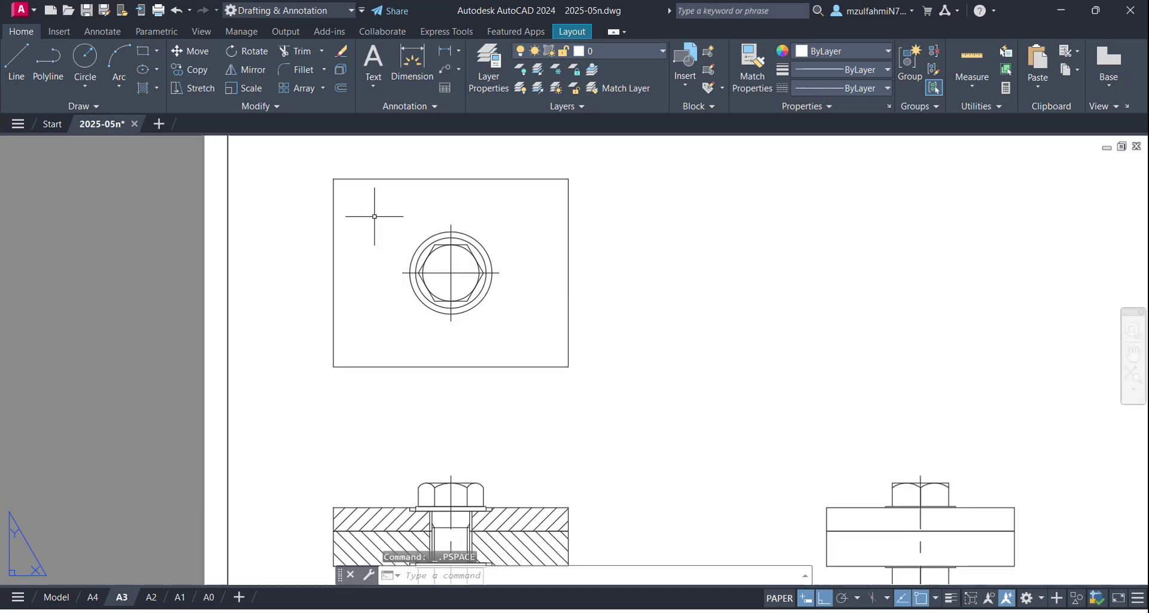
scroll(505, 318, down, 4)
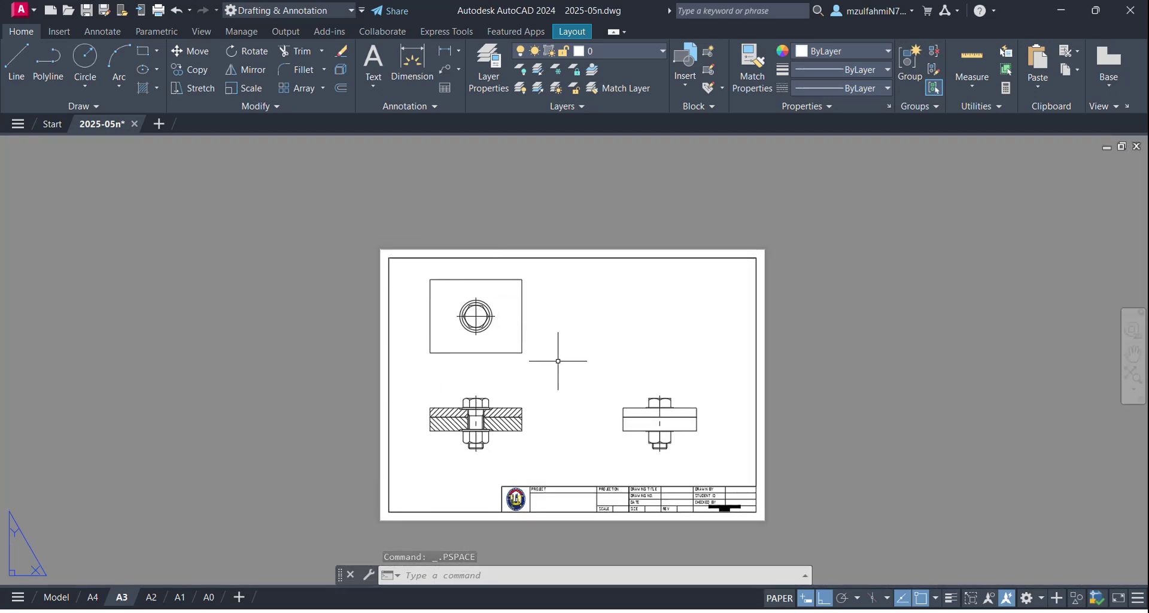
middle_drag(554, 333, 516, 295)
scroll(525, 309, up, 2)
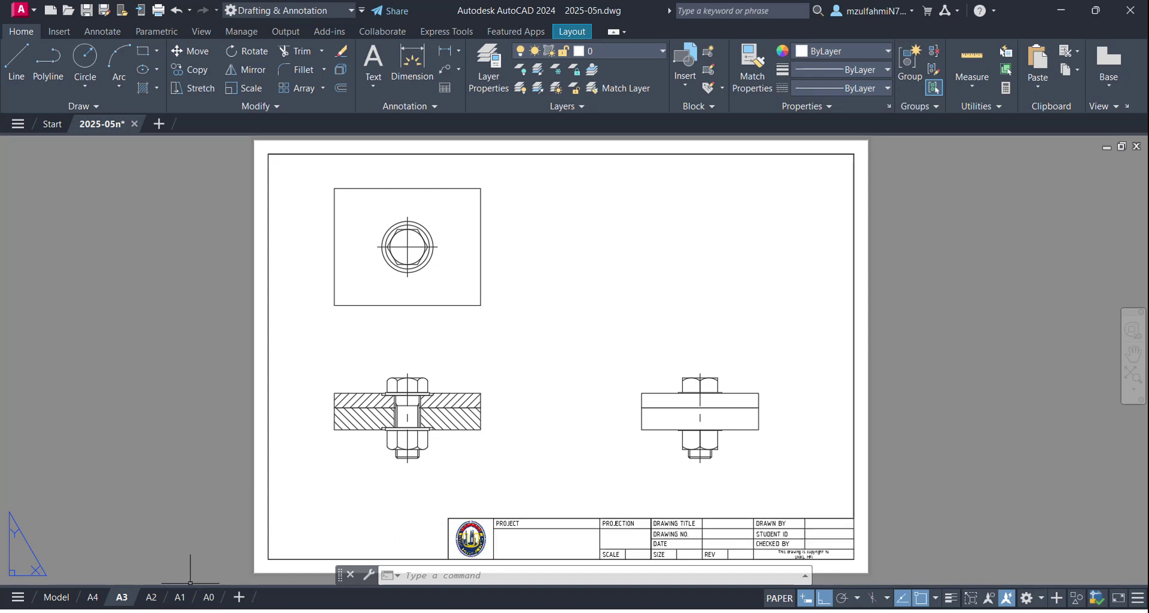
click(193, 612)
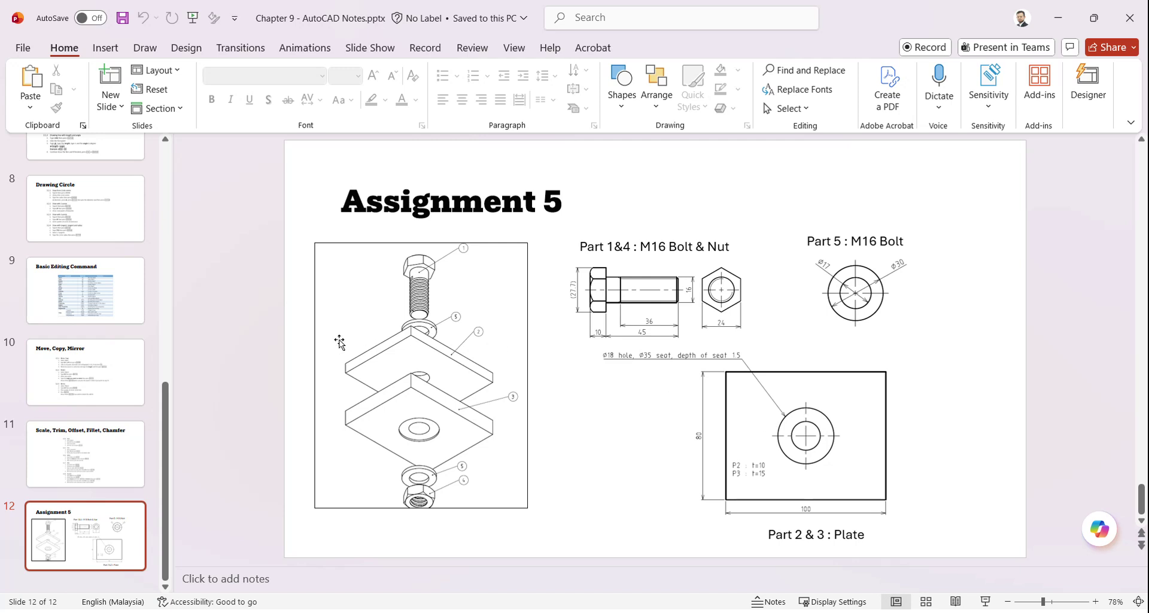
Step: Browse the Basic Editing and Basic Drawing Command slides, then select the Assignment 5 slide
click(84, 292)
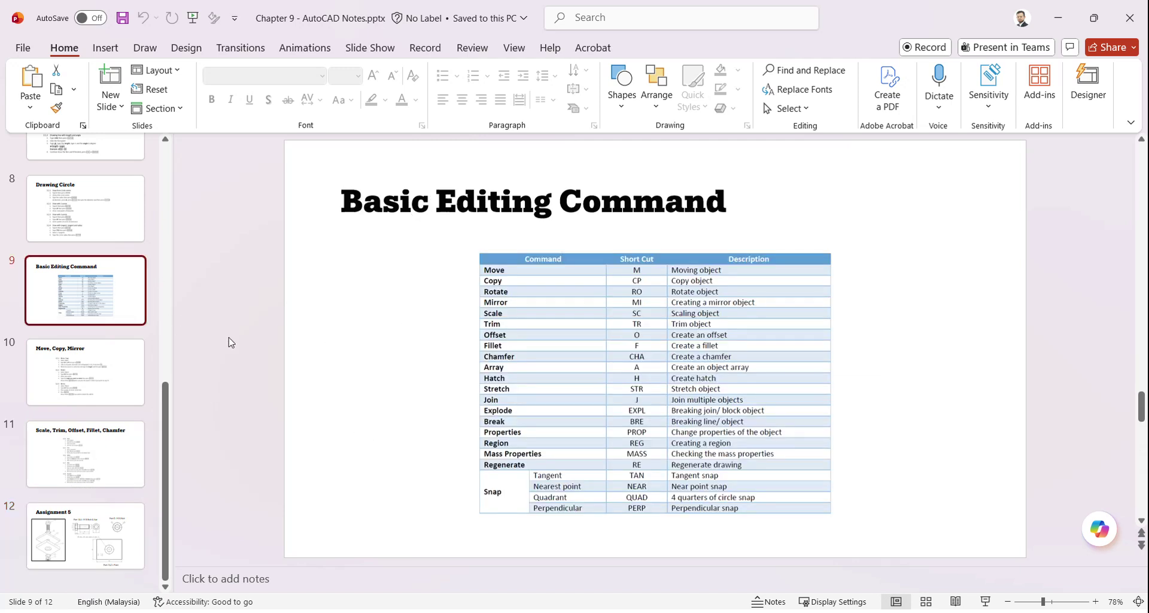
scroll(147, 311, up, 3)
click(143, 307)
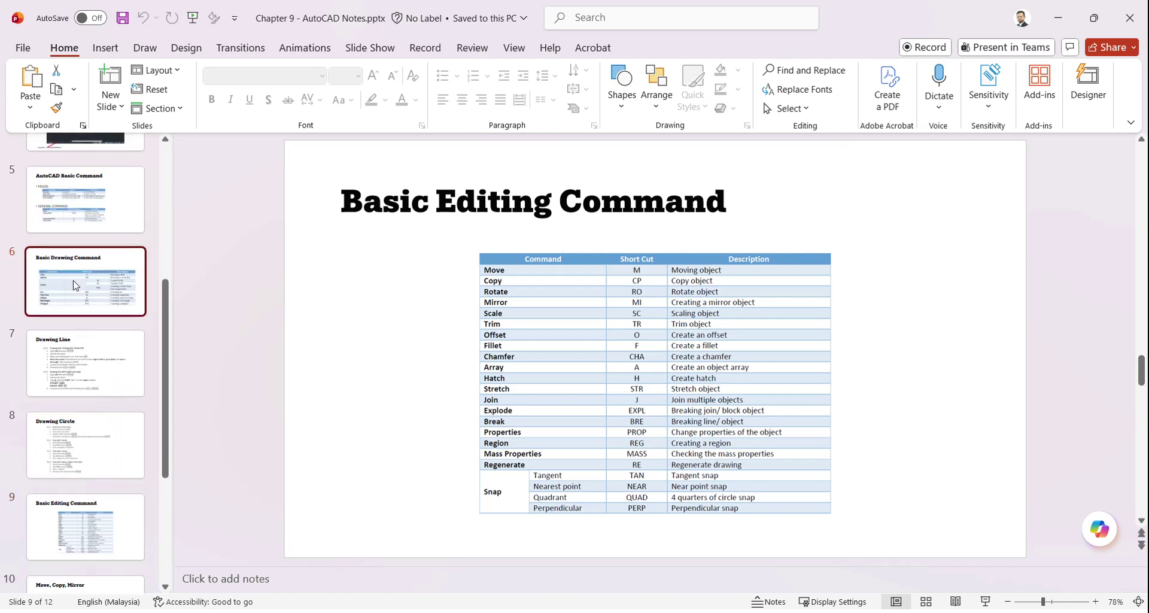
scroll(145, 307, down, 5)
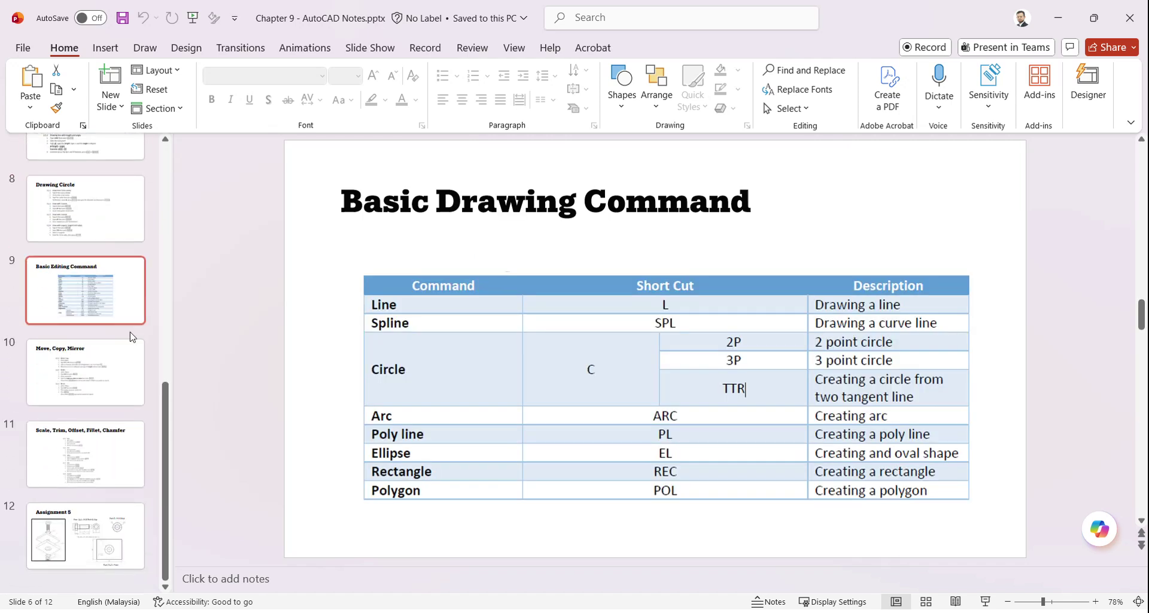
click(84, 536)
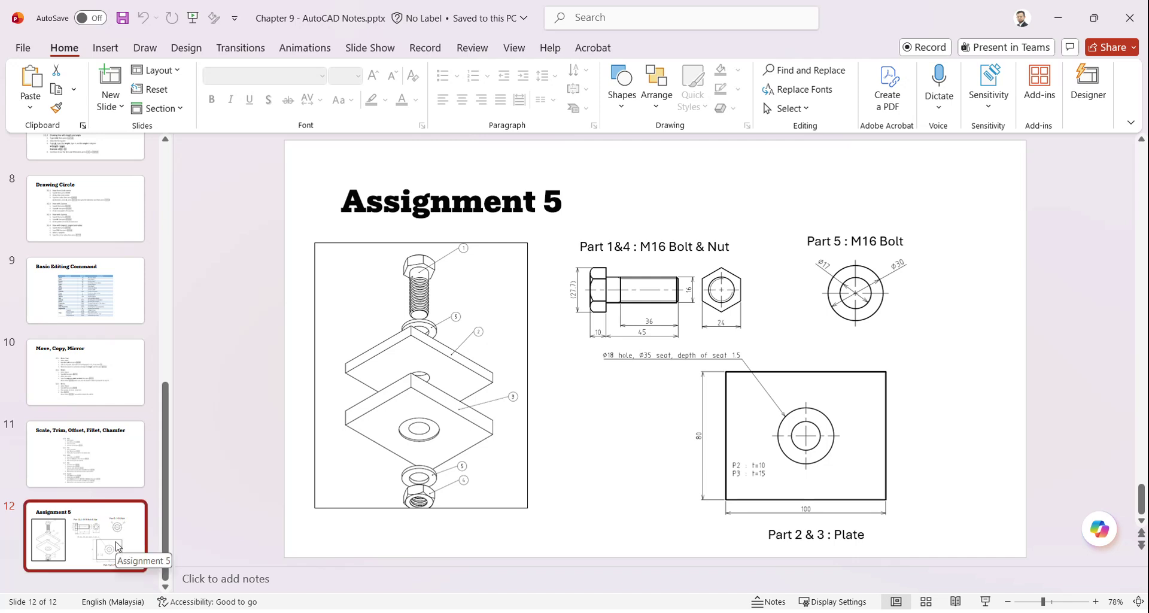
Step: Insert slide 13 titled 'DIMENSION' and start the slide show from it
key(Return)
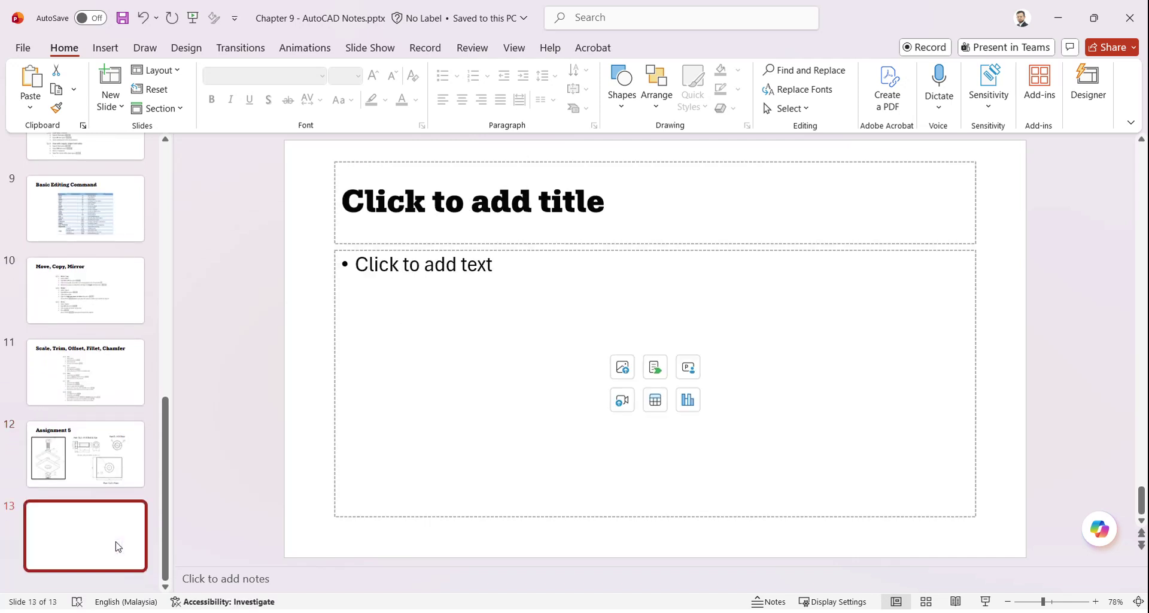
click(426, 212)
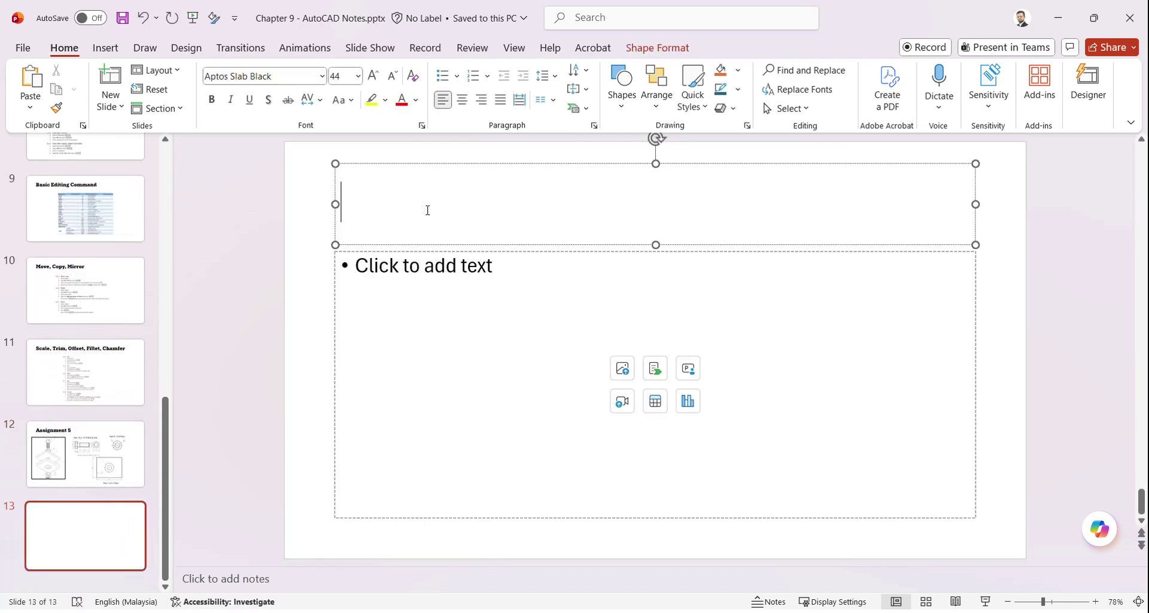
text(DIMENSION)
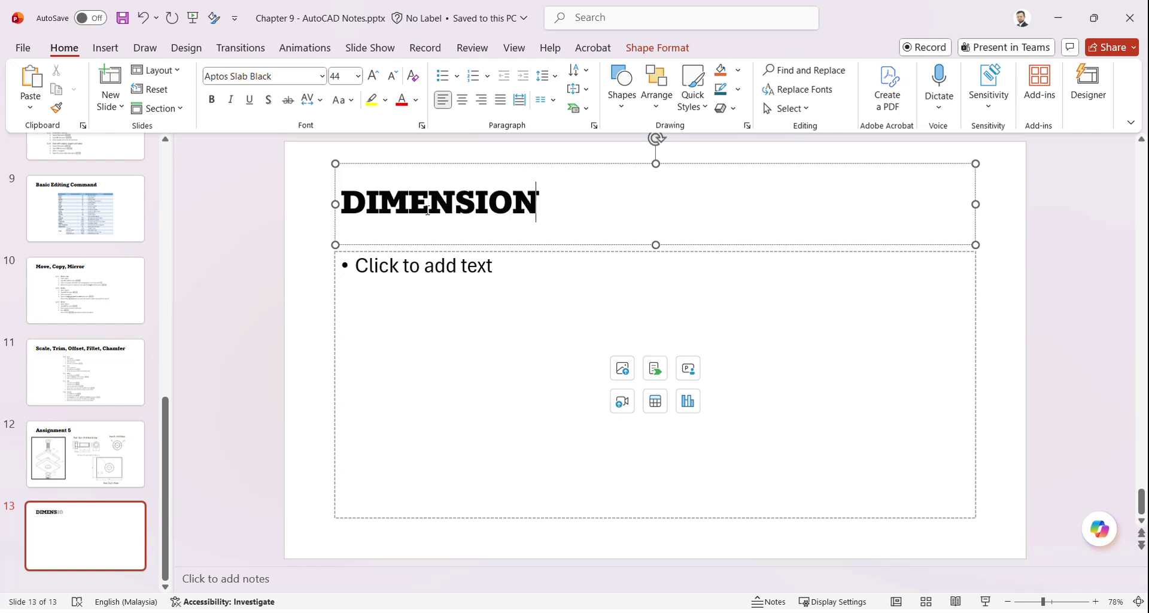
click(290, 266)
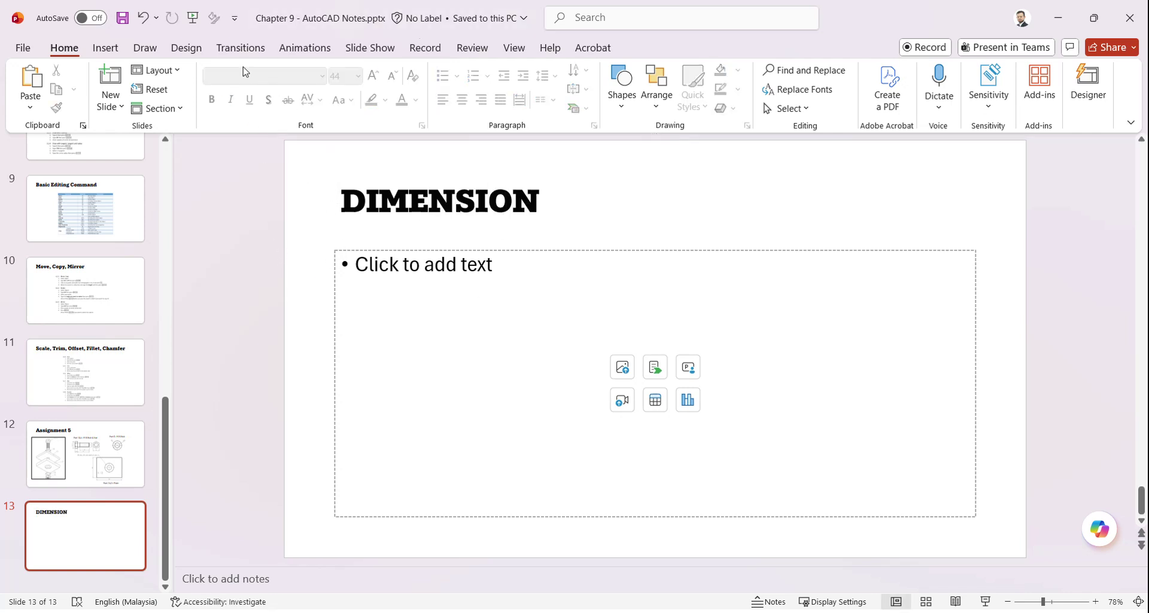
click(986, 603)
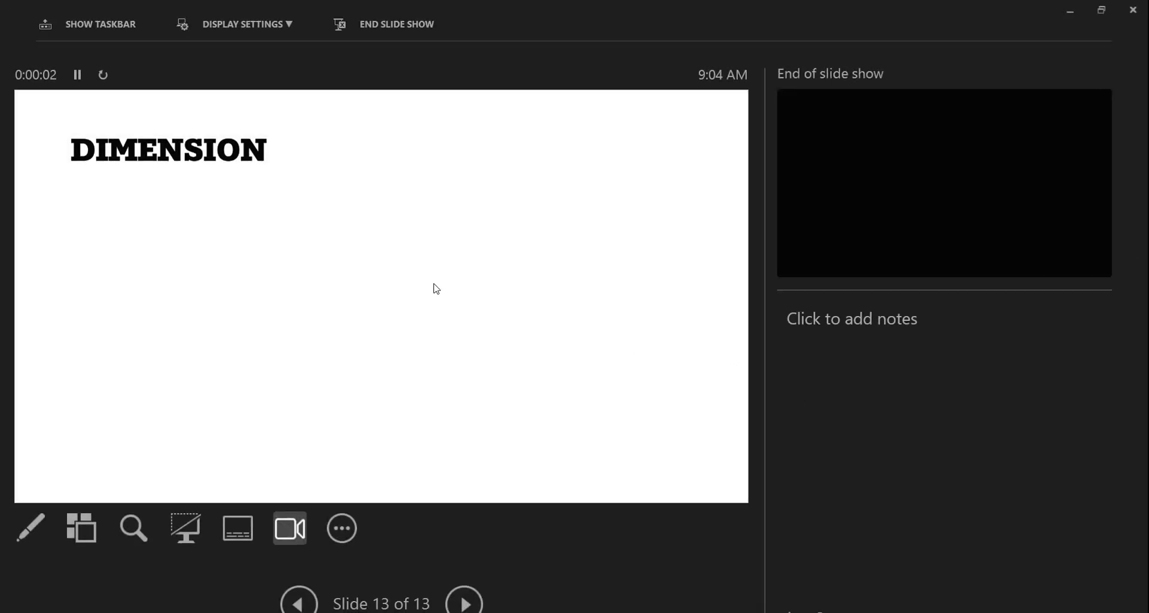
Step: Switch to the pen and sketch the part outline with a slanted side, rounded end and hole
right_click(437, 288)
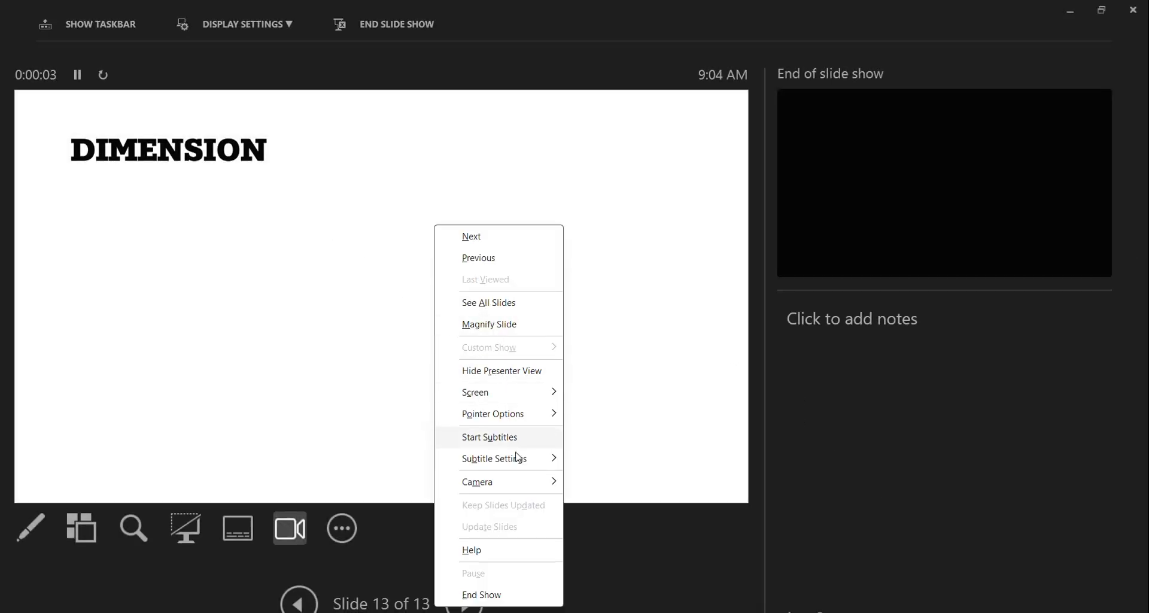
mouse_move(528, 417)
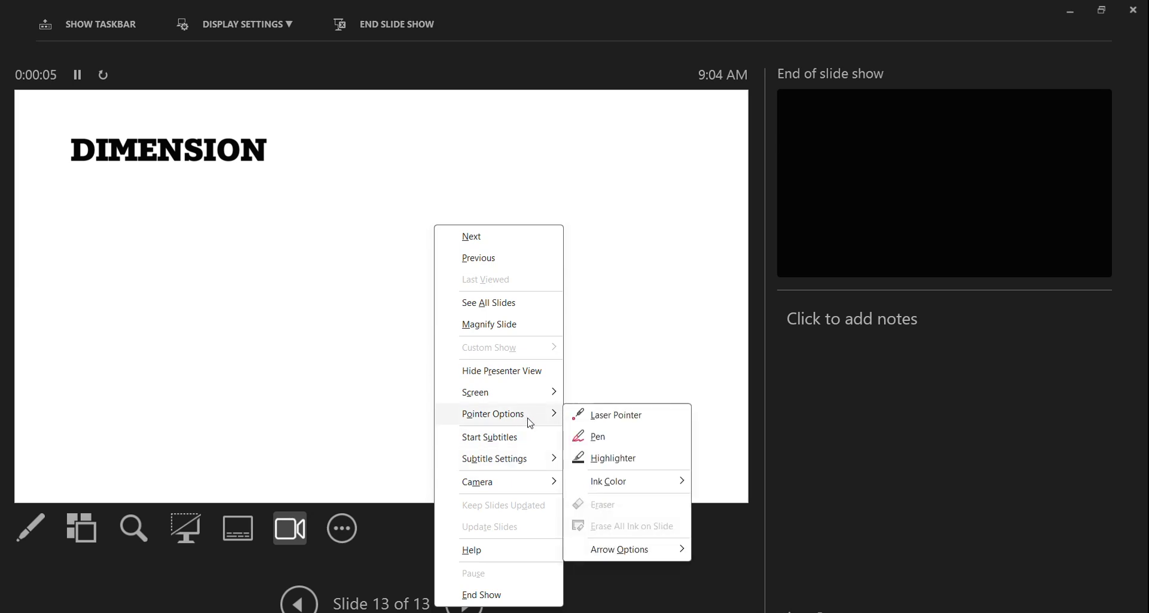
click(600, 437)
drag(304, 260, 454, 271)
mouse_move(294, 273)
mouse_down()
mouse_move(219, 318)
mouse_move(222, 370)
mouse_move(514, 392)
mouse_up()
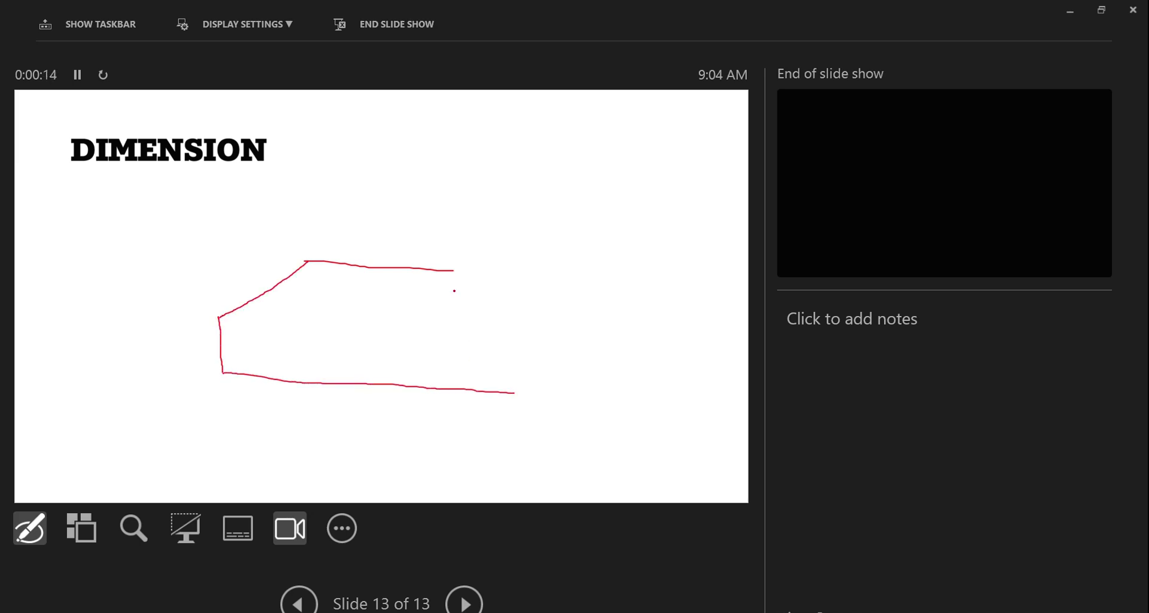
mouse_move(494, 279)
mouse_down()
mouse_move(521, 322)
mouse_move(518, 392)
mouse_up()
mouse_move(421, 308)
mouse_down()
mouse_move(460, 355)
mouse_move(494, 310)
mouse_up()
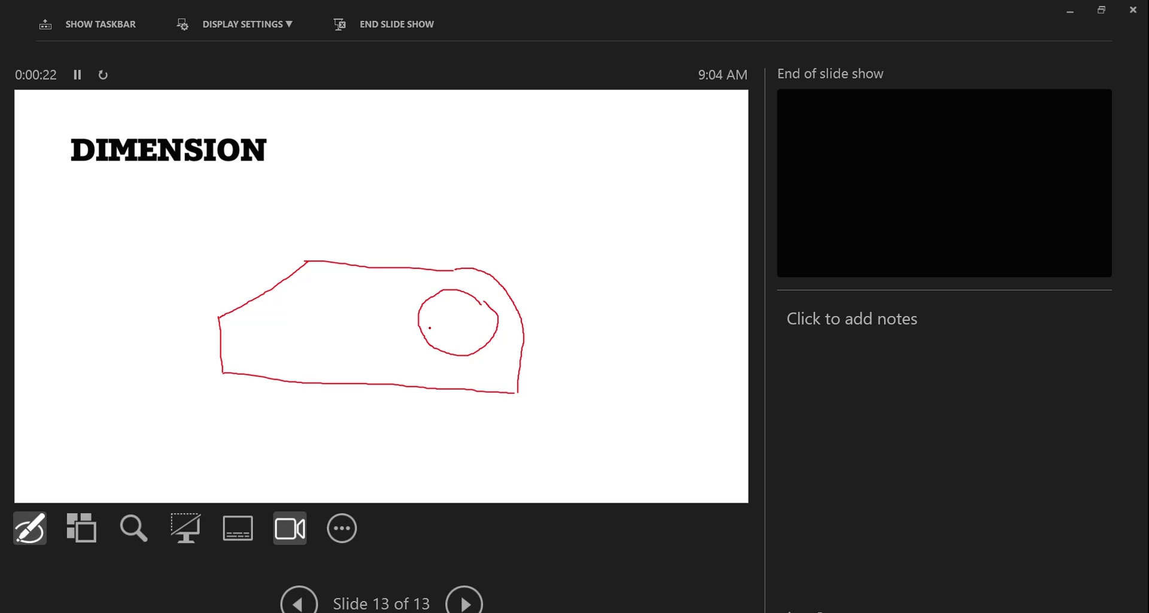
Step: Ink horizontal, vertical and angular dimensions on the sketch with their labels
mouse_move(221, 381)
mouse_down()
mouse_move(220, 433)
mouse_move(515, 446)
mouse_move(516, 459)
mouse_up()
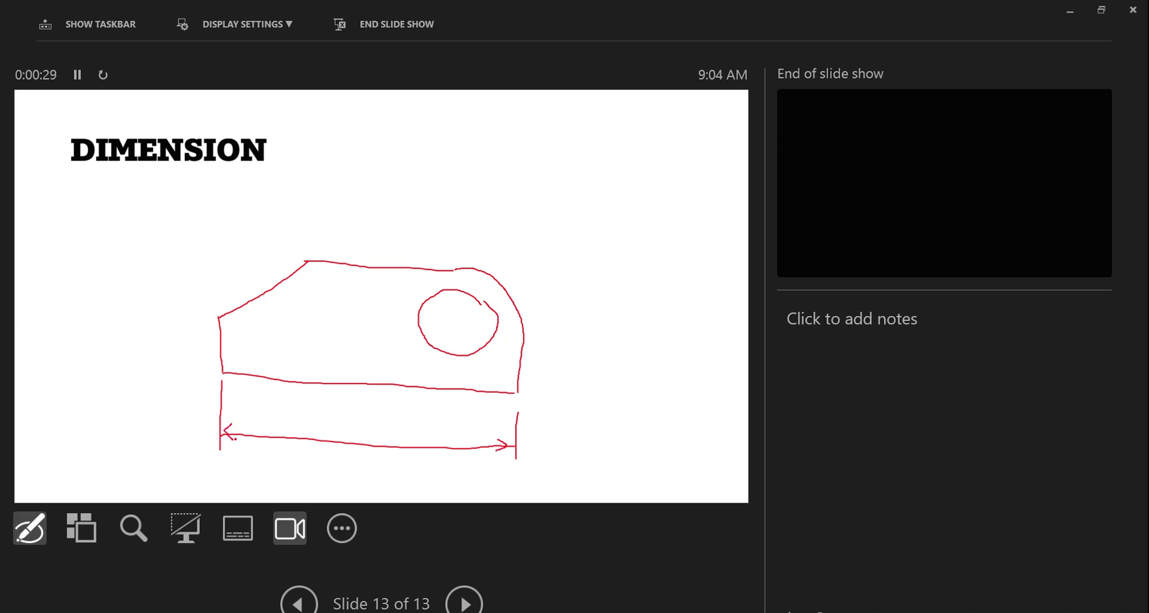
drag(303, 418, 311, 428)
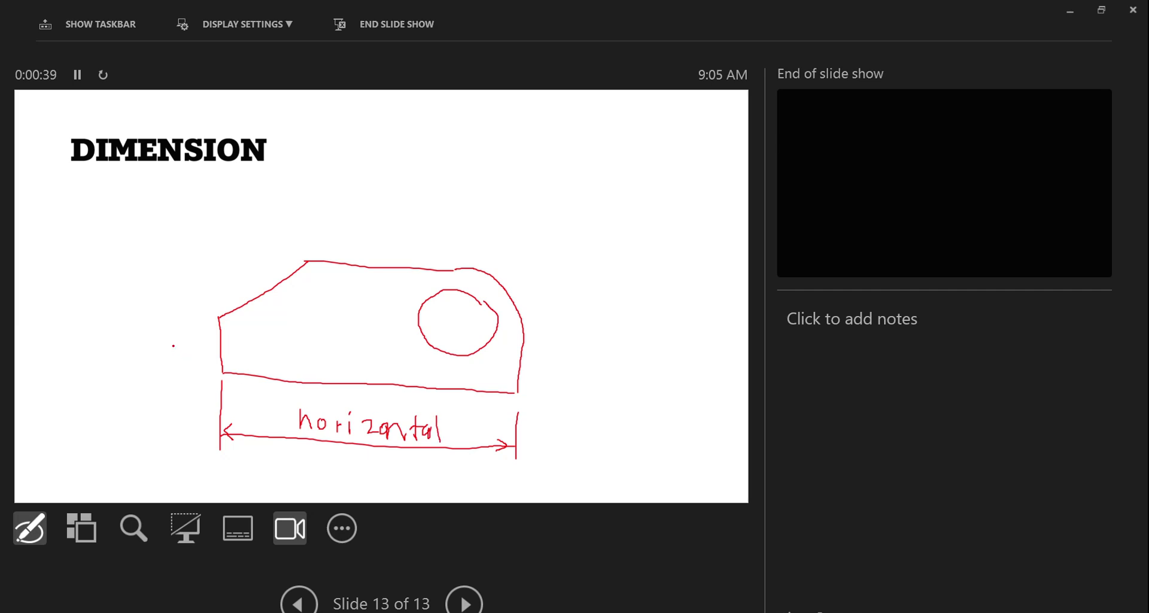
mouse_move(198, 321)
mouse_down()
mouse_move(160, 313)
mouse_move(164, 377)
mouse_up()
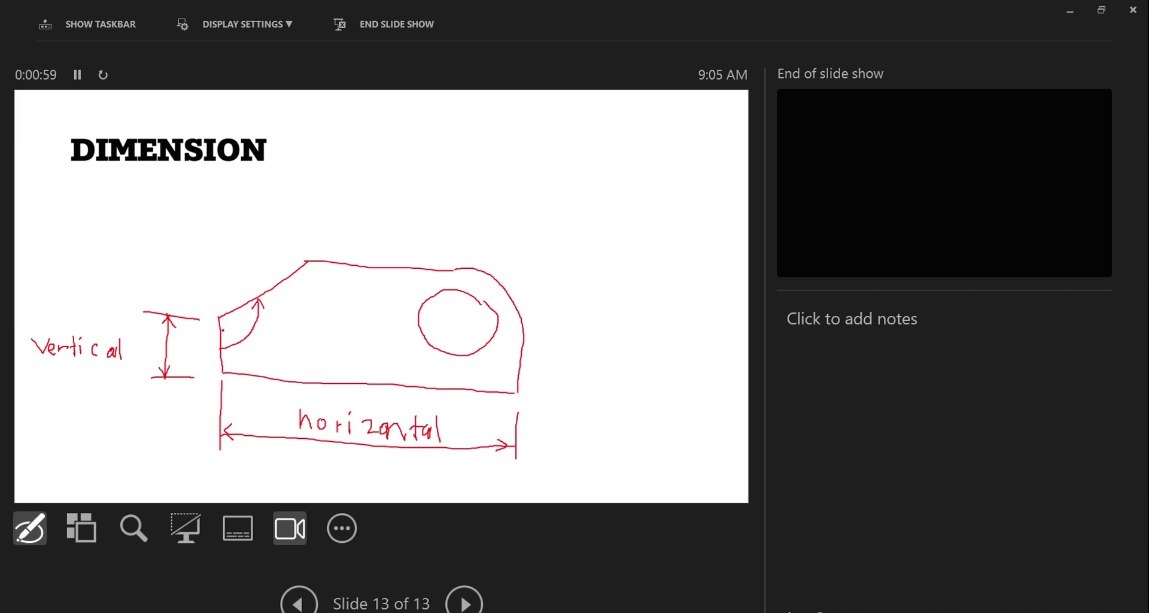
mouse_move(259, 340)
mouse_down()
mouse_move(272, 361)
mouse_move(301, 357)
mouse_up()
click(281, 346)
click(312, 347)
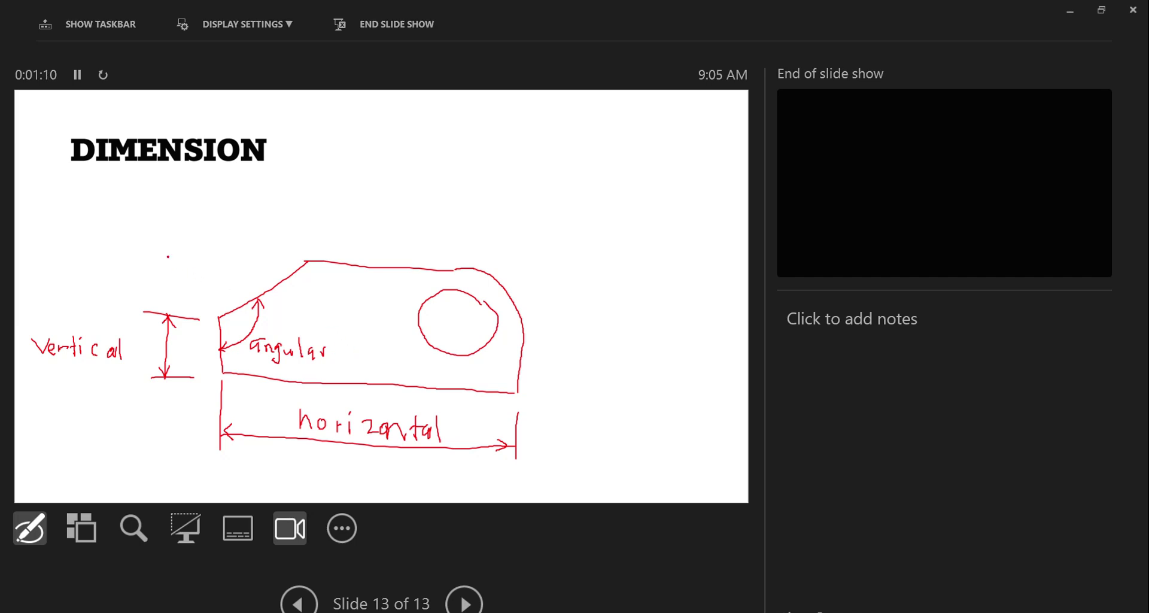
Step: Ink an aligned dimension along the slanted edge with extension lines and its label
drag(174, 261, 194, 298)
drag(270, 214, 305, 259)
drag(208, 271, 280, 236)
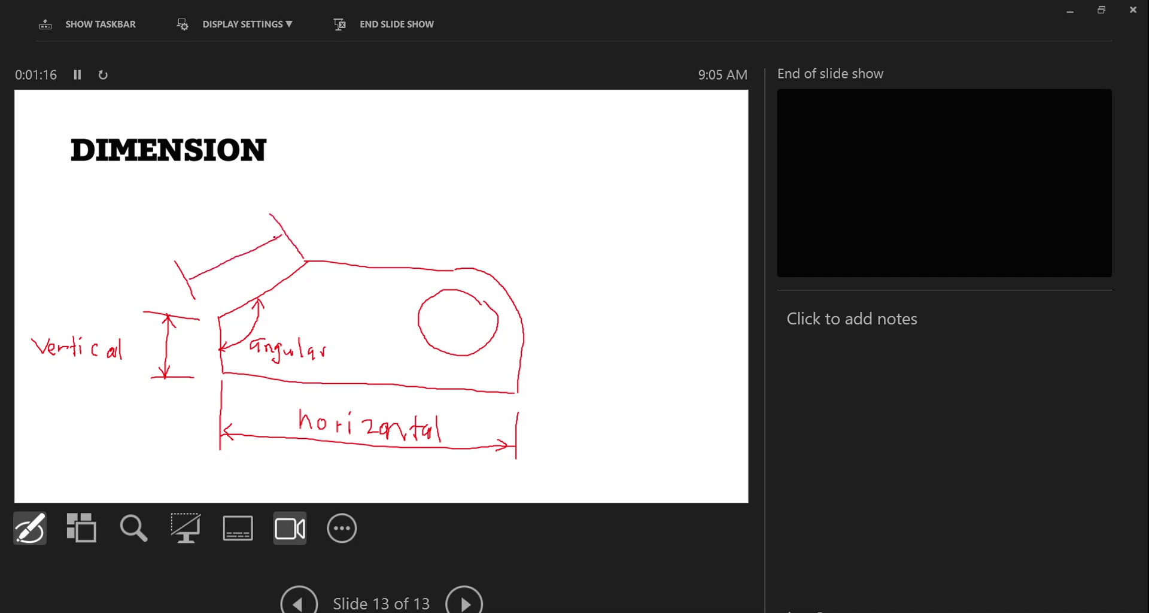
drag(192, 279, 210, 279)
click(214, 247)
mouse_move(225, 249)
mouse_down()
mouse_move(238, 268)
mouse_move(262, 222)
mouse_move(261, 245)
mouse_up()
click(252, 245)
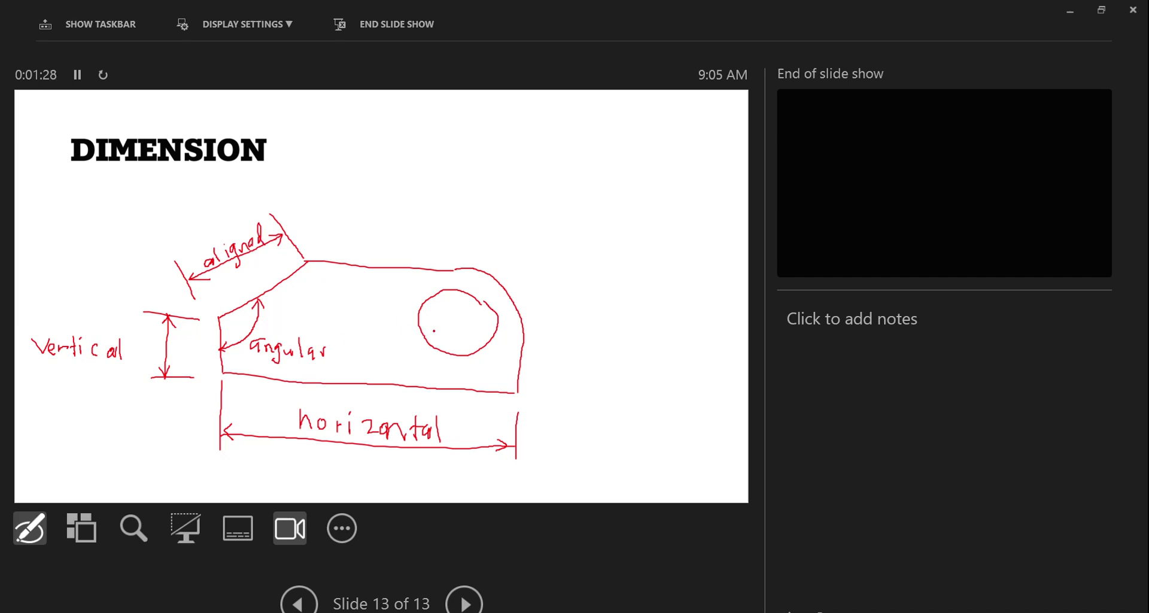
Step: Add labelled diameter and radius leaders on the hole and rounded end, and write 'DIM' beside the sketch
mouse_move(431, 345)
mouse_down()
mouse_move(480, 301)
mouse_move(479, 318)
mouse_move(431, 343)
mouse_move(444, 340)
mouse_up()
drag(477, 337, 532, 340)
click(502, 341)
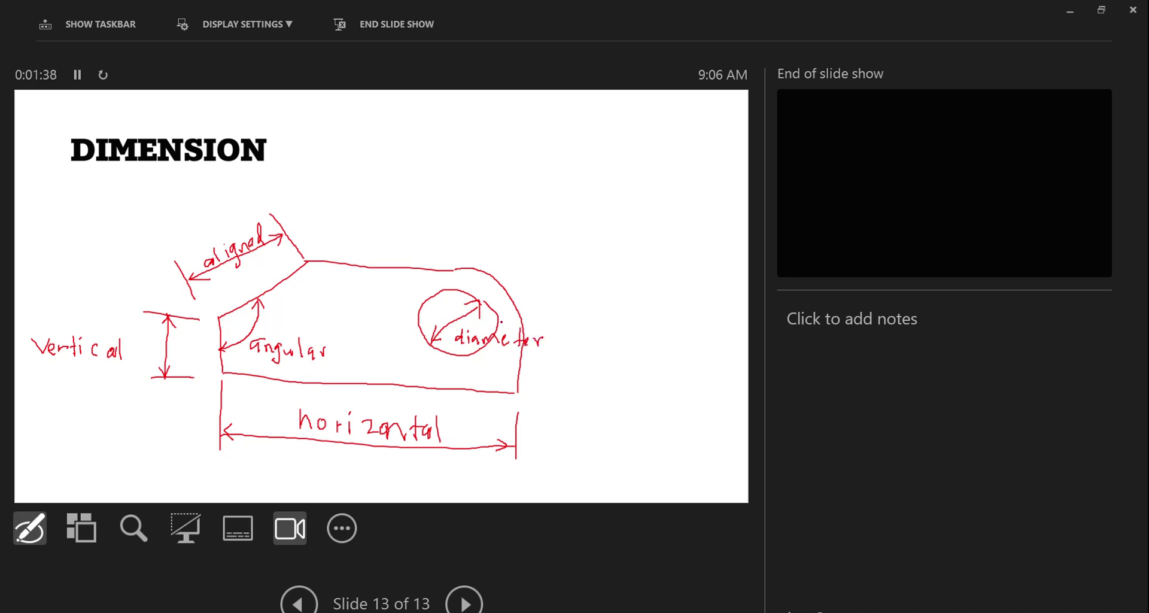
drag(453, 321, 533, 235)
mouse_move(474, 280)
mouse_down()
mouse_move(483, 275)
mouse_move(492, 293)
mouse_move(511, 229)
mouse_move(515, 244)
mouse_up()
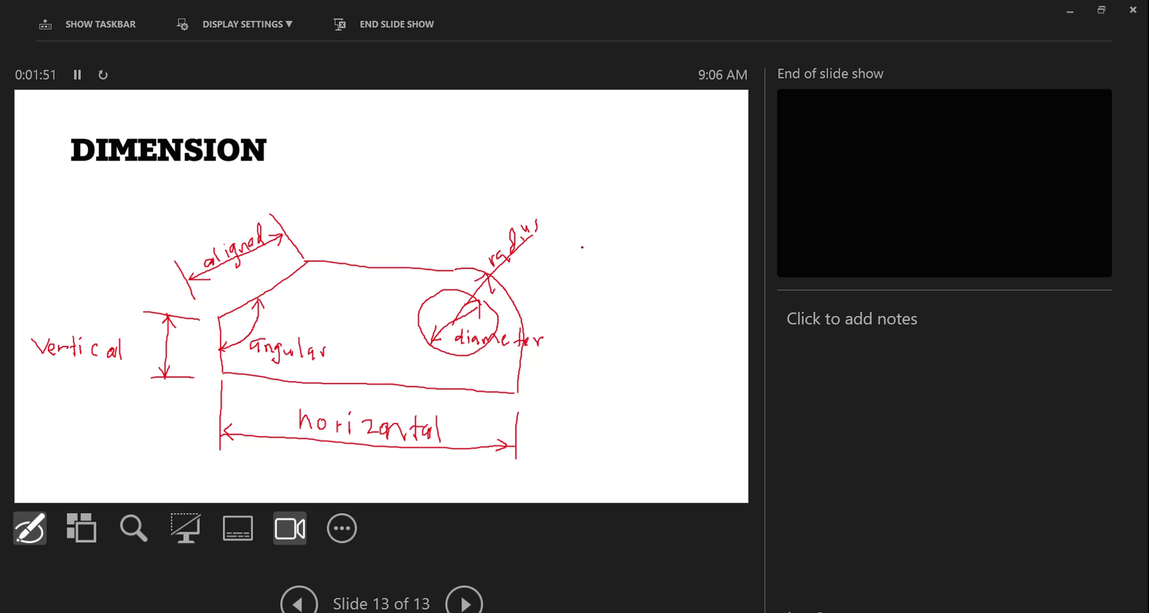
drag(588, 221, 591, 256)
mouse_move(623, 215)
mouse_down()
mouse_move(634, 245)
mouse_move(655, 230)
mouse_up()
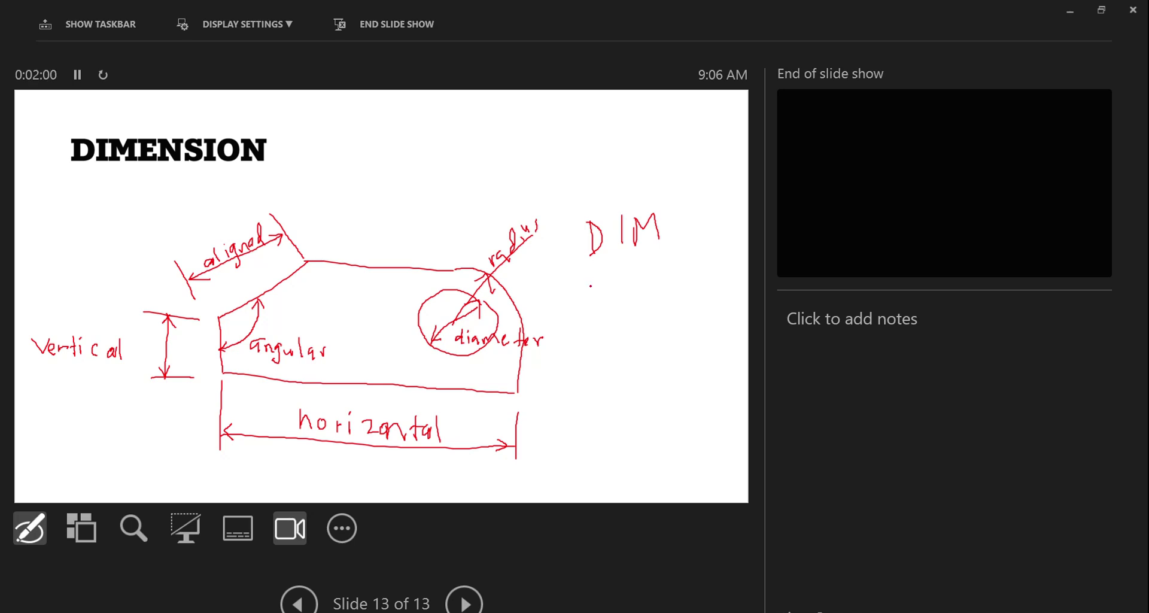
Step: Ink the notes 'DIM+', '3 first letter', 'DIM+HOR', 'VER' and 'ANG' beside the dimension labels
mouse_move(577, 294)
mouse_down()
mouse_move(580, 321)
mouse_move(629, 292)
mouse_move(634, 313)
mouse_up()
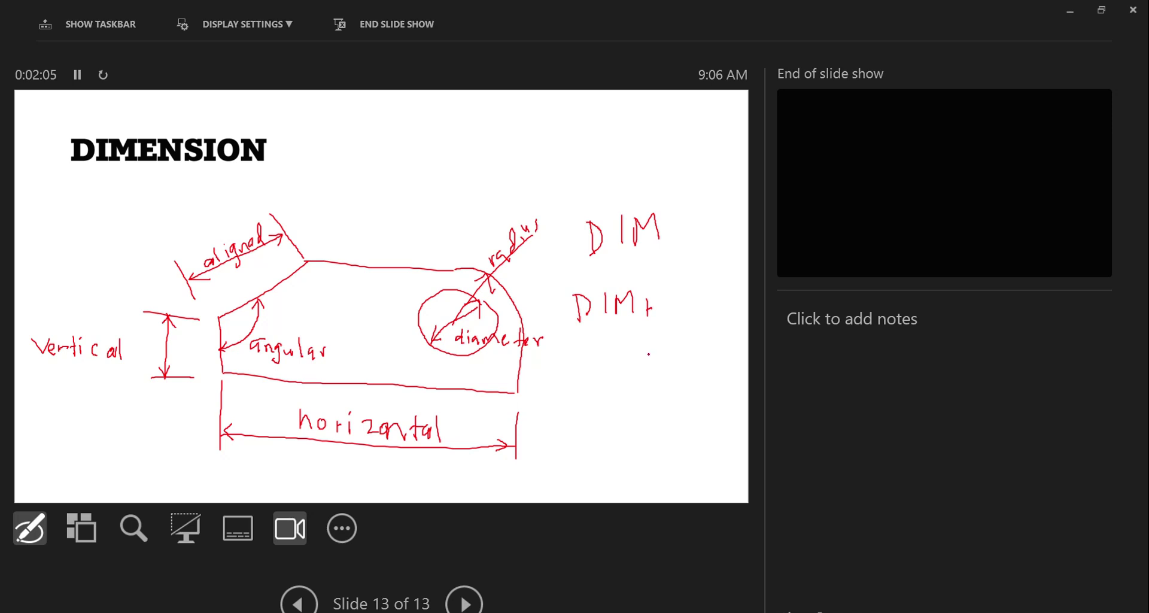
drag(646, 354, 636, 361)
mouse_move(709, 326)
mouse_down()
mouse_move(707, 348)
mouse_move(712, 337)
mouse_up()
mouse_move(666, 375)
mouse_down()
mouse_move(660, 383)
mouse_move(669, 373)
mouse_move(694, 388)
mouse_move(722, 371)
mouse_up()
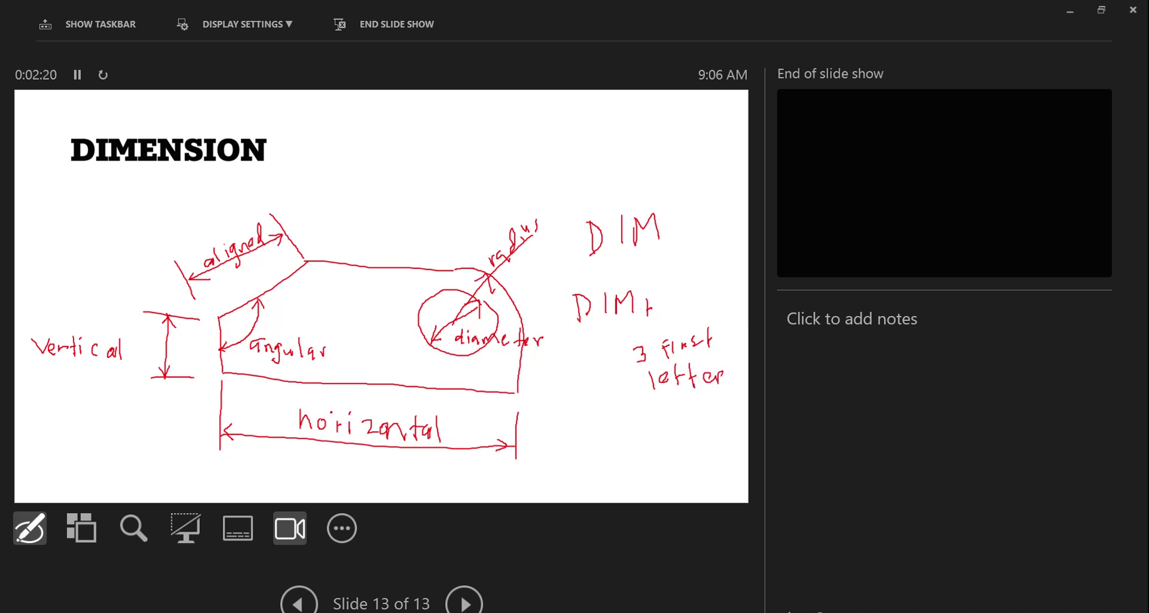
mouse_move(565, 432)
mouse_down()
mouse_move(567, 454)
mouse_move(574, 441)
mouse_move(588, 452)
mouse_move(643, 440)
mouse_move(651, 452)
mouse_move(681, 440)
mouse_move(696, 454)
mouse_move(724, 448)
mouse_up()
mouse_move(45, 407)
mouse_down()
mouse_move(63, 396)
mouse_move(82, 418)
mouse_move(105, 399)
mouse_move(103, 414)
mouse_up()
drag(102, 396, 120, 409)
mouse_move(327, 371)
mouse_down()
mouse_move(361, 353)
mouse_move(372, 366)
mouse_up()
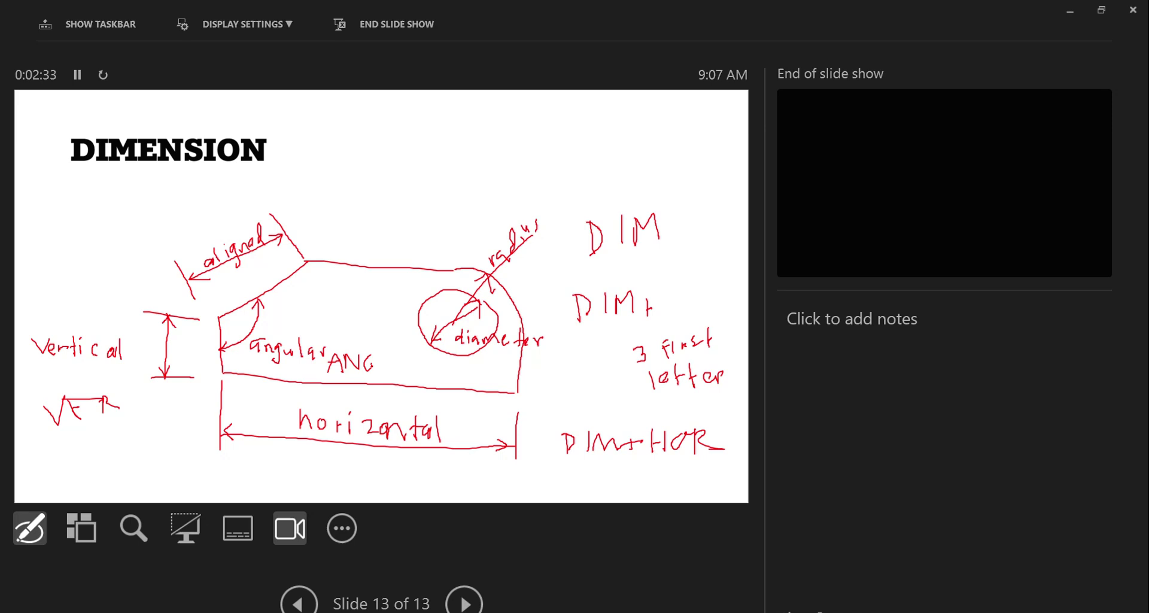
Step: Circle the opening letters of horizontal, Vertical, aligned, diameter, radius and angular
mouse_move(331, 402)
mouse_down()
mouse_move(313, 441)
mouse_move(341, 413)
mouse_up()
mouse_move(62, 333)
mouse_down()
mouse_move(37, 345)
mouse_move(76, 336)
mouse_up()
mouse_move(223, 238)
mouse_down()
mouse_move(200, 274)
mouse_move(227, 246)
mouse_up()
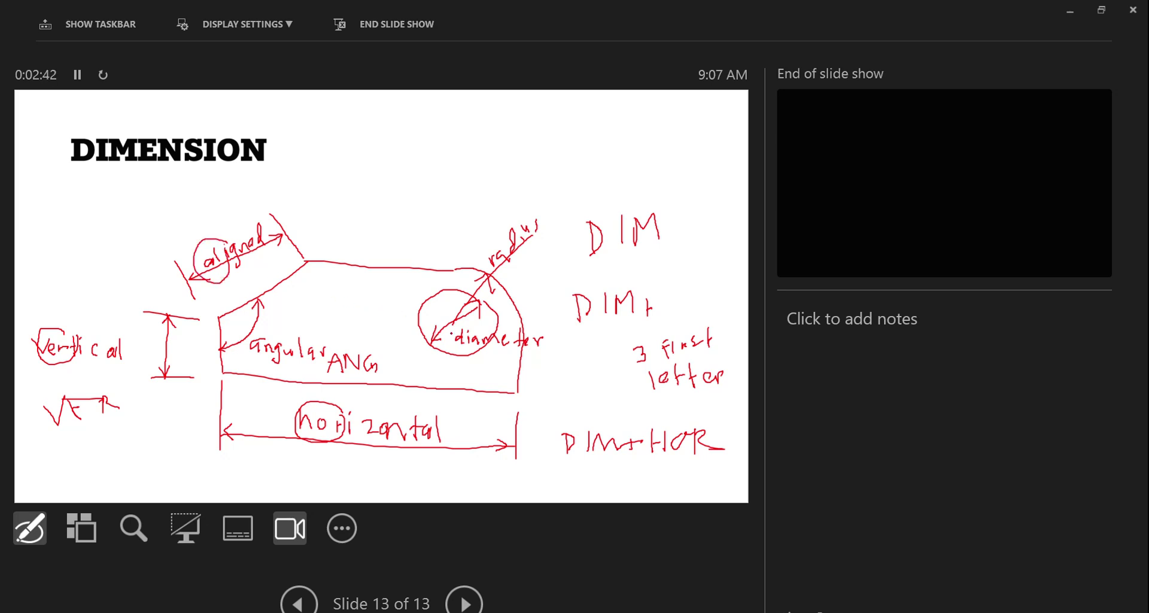
mouse_move(473, 320)
mouse_down()
mouse_move(446, 335)
mouse_move(482, 349)
mouse_up()
mouse_move(509, 229)
mouse_down()
mouse_move(490, 280)
mouse_move(513, 241)
mouse_up()
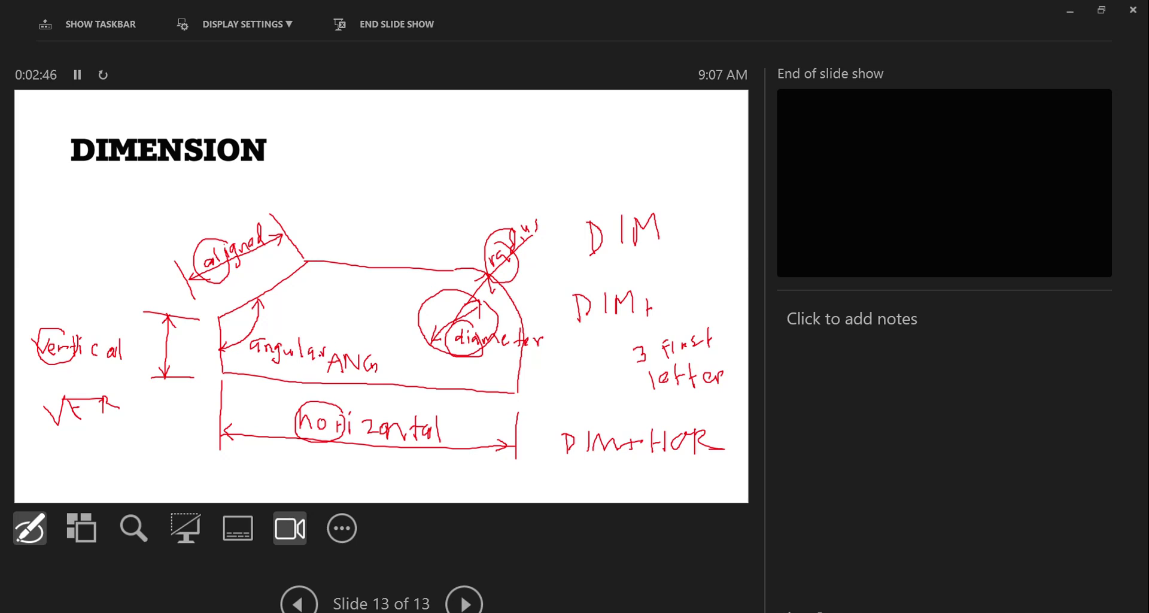
mouse_move(279, 333)
mouse_down()
mouse_move(247, 342)
mouse_move(293, 337)
mouse_up()
Step: End the slide show keeping the ink on slide 13, then switch to the AutoCAD drawing
key(Escape)
click(563, 385)
click(565, 391)
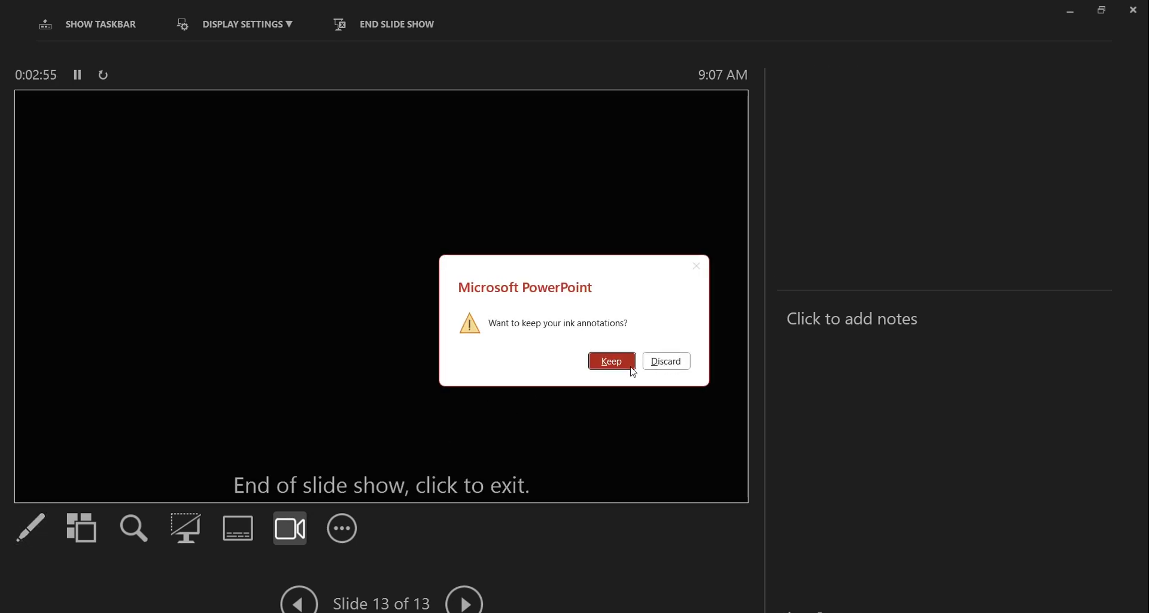
click(632, 366)
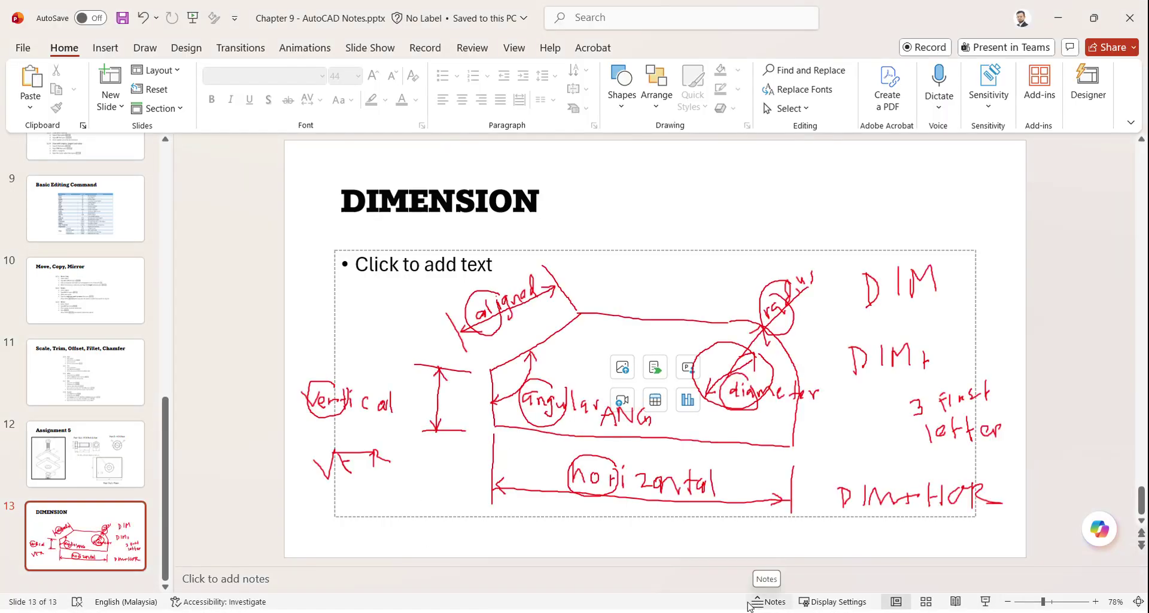
key(super)
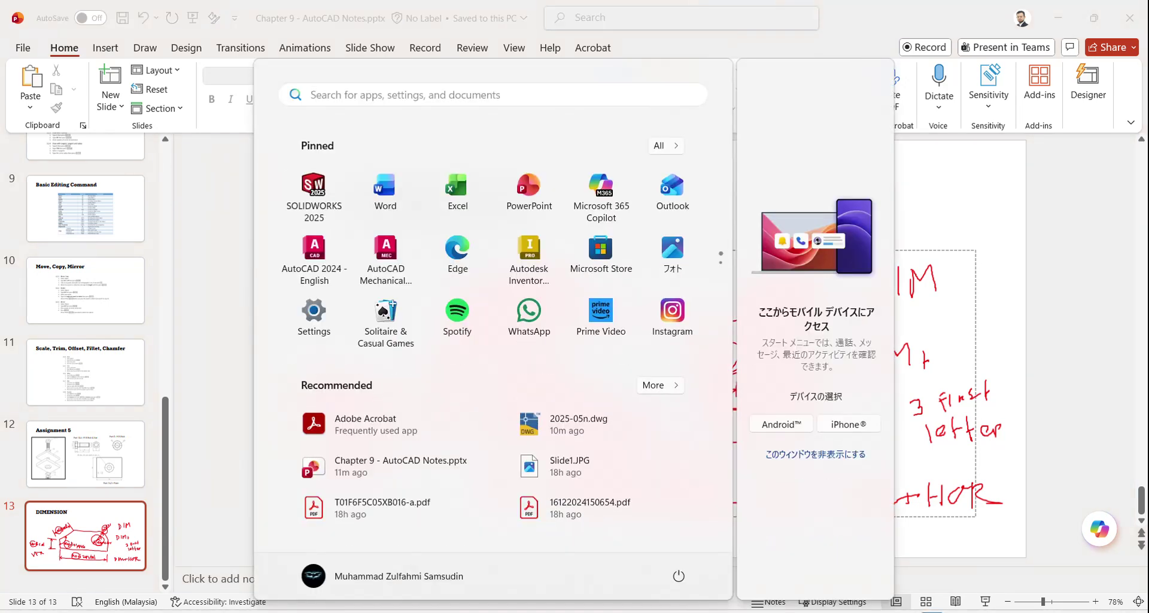
click(672, 611)
Step: Dimension the plates' bottom edge, corner to corner, as 100.0, placed 10 units below
scroll(369, 401, up, 2)
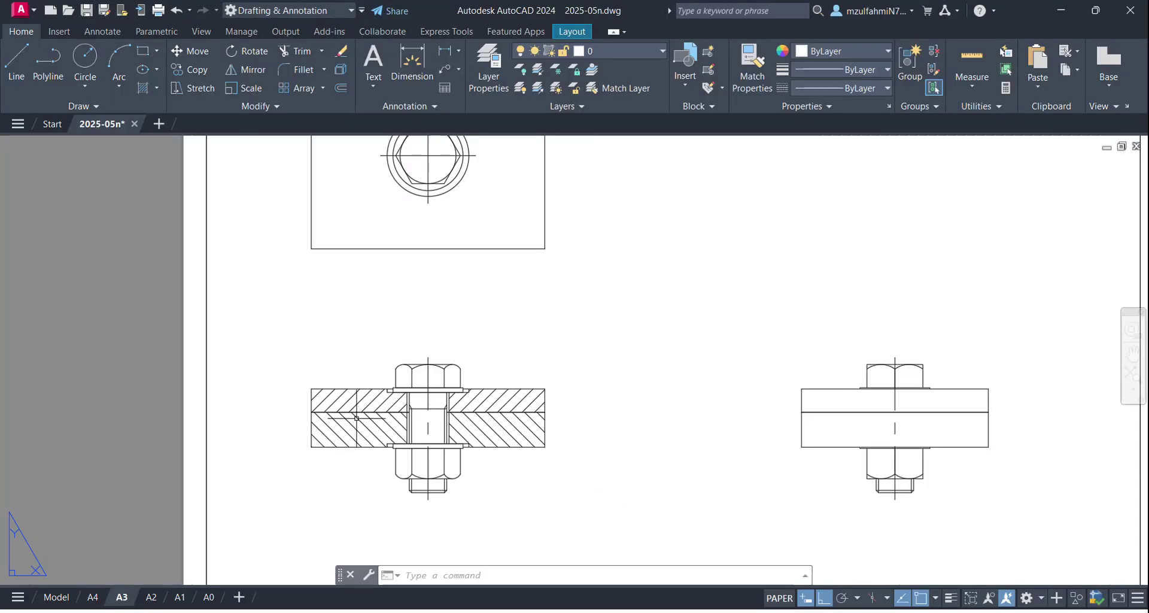
scroll(363, 459, down, 3)
scroll(383, 443, up, 3)
mouse_move(458, 358)
middle_down()
mouse_move(450, 294)
mouse_move(560, 323)
middle_up()
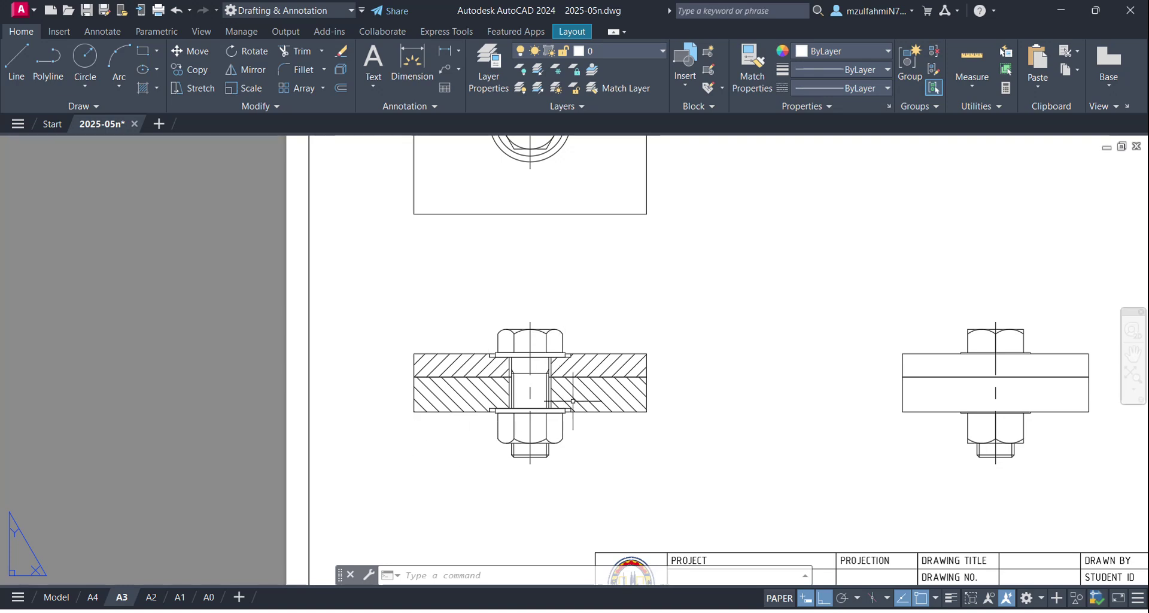
text(dim)
key(Return)
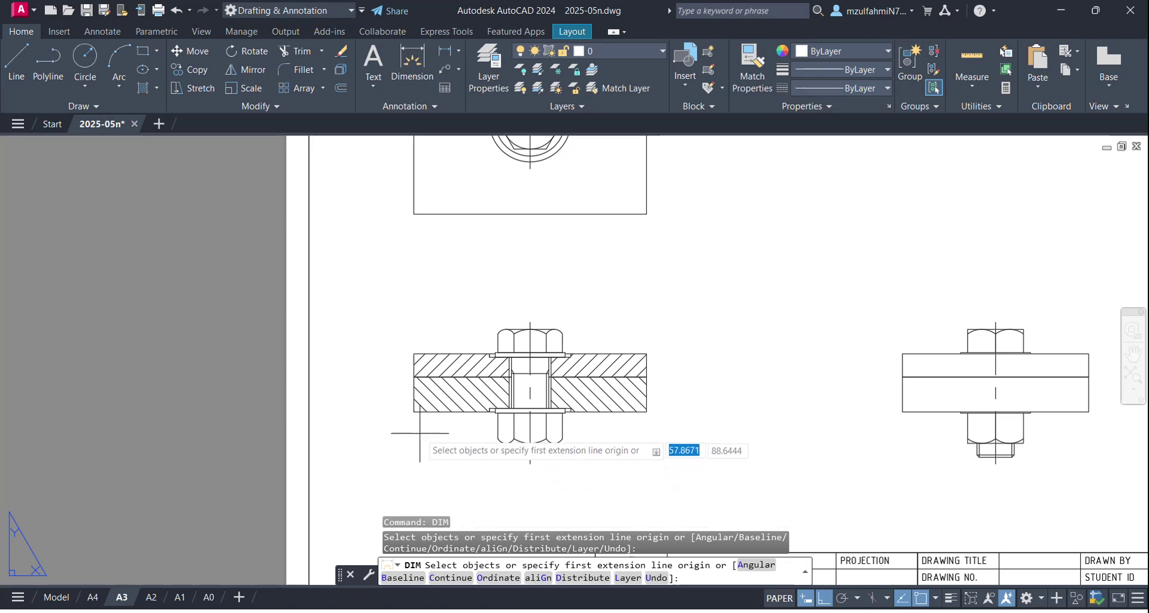
click(413, 411)
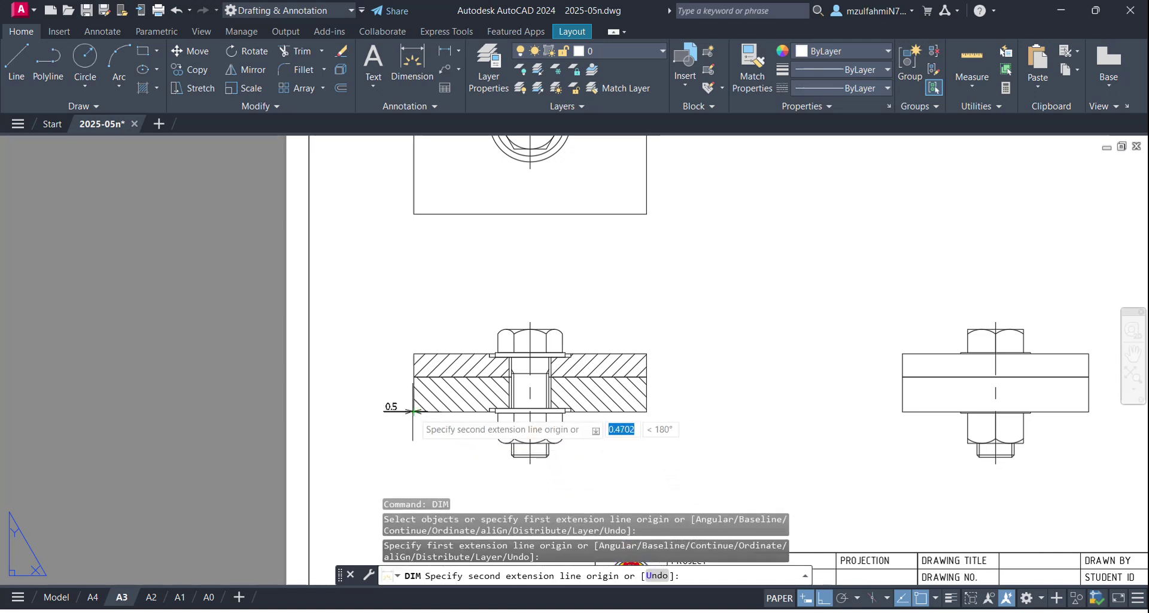
click(646, 412)
scroll(618, 435, up, 3)
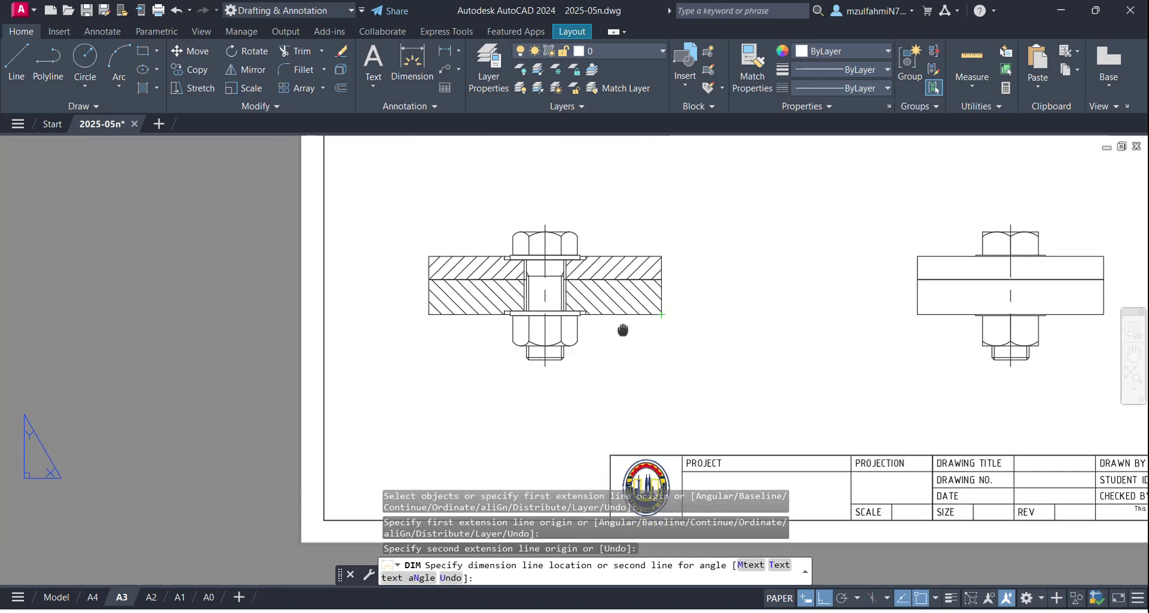
scroll(572, 373, up, 2)
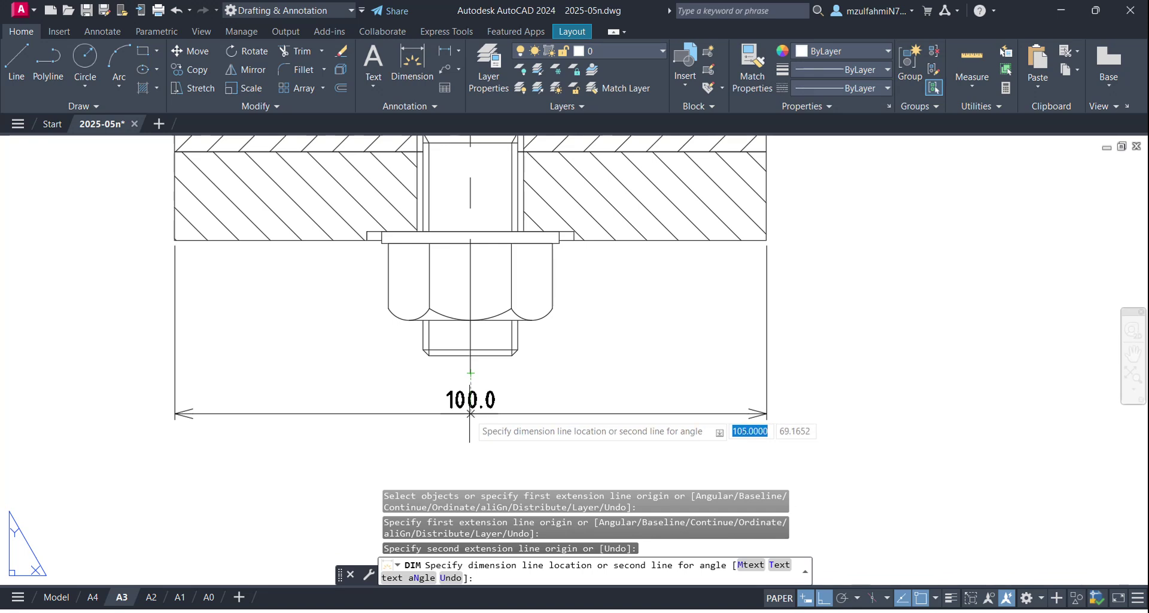
text(10)
key(Return)
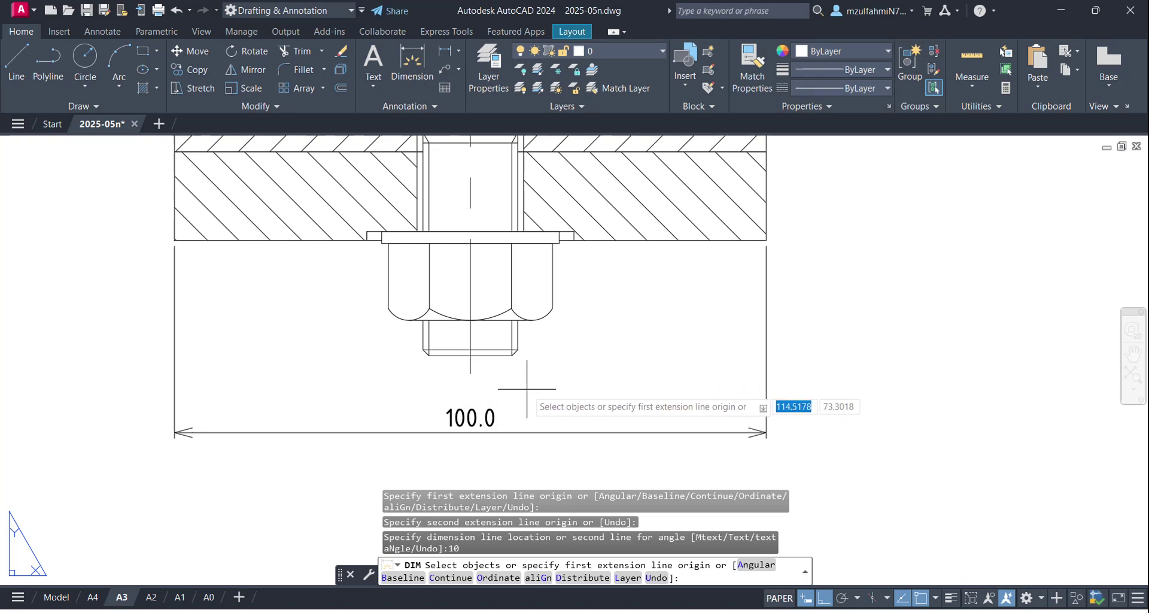
key(Return)
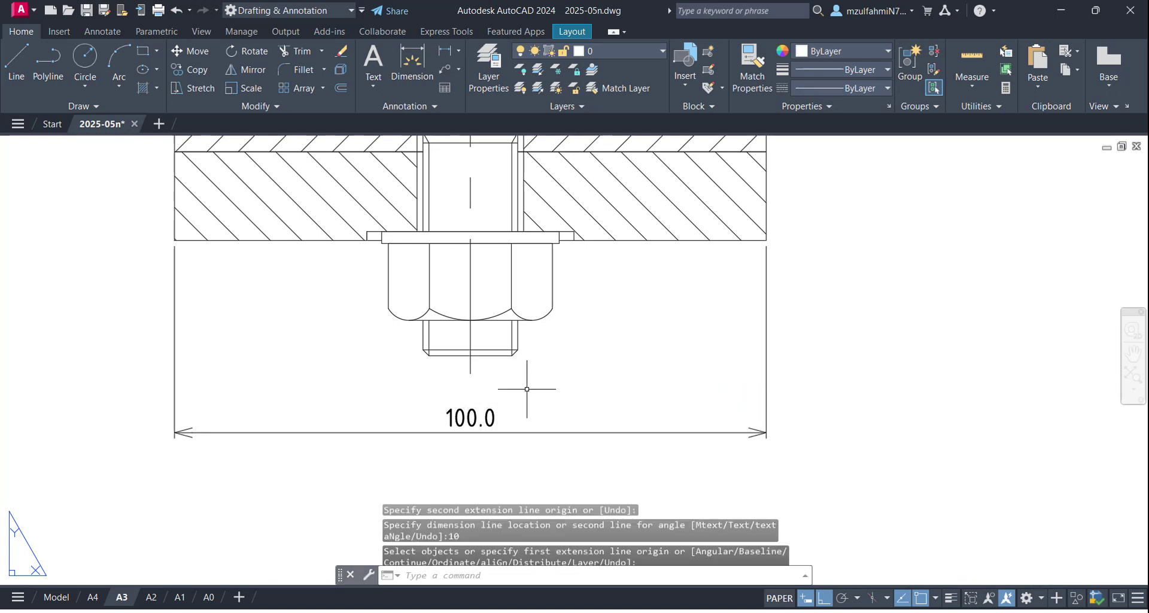
Step: Measure with DIST from the 100.0 dimension line, confirming its 10-unit offset
text(DI)
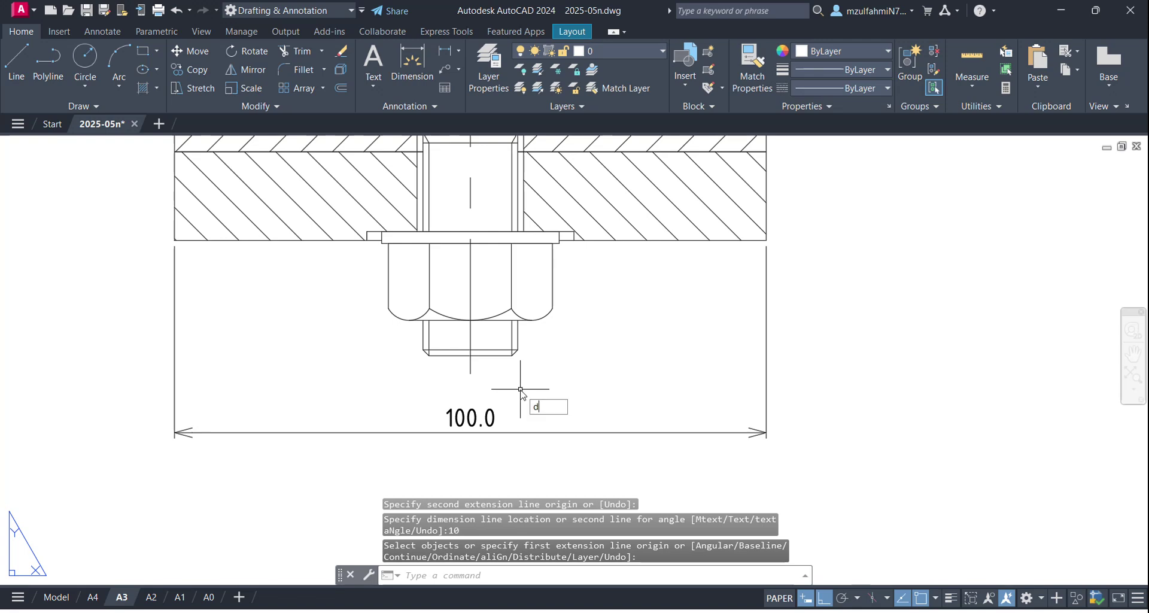
key(Return)
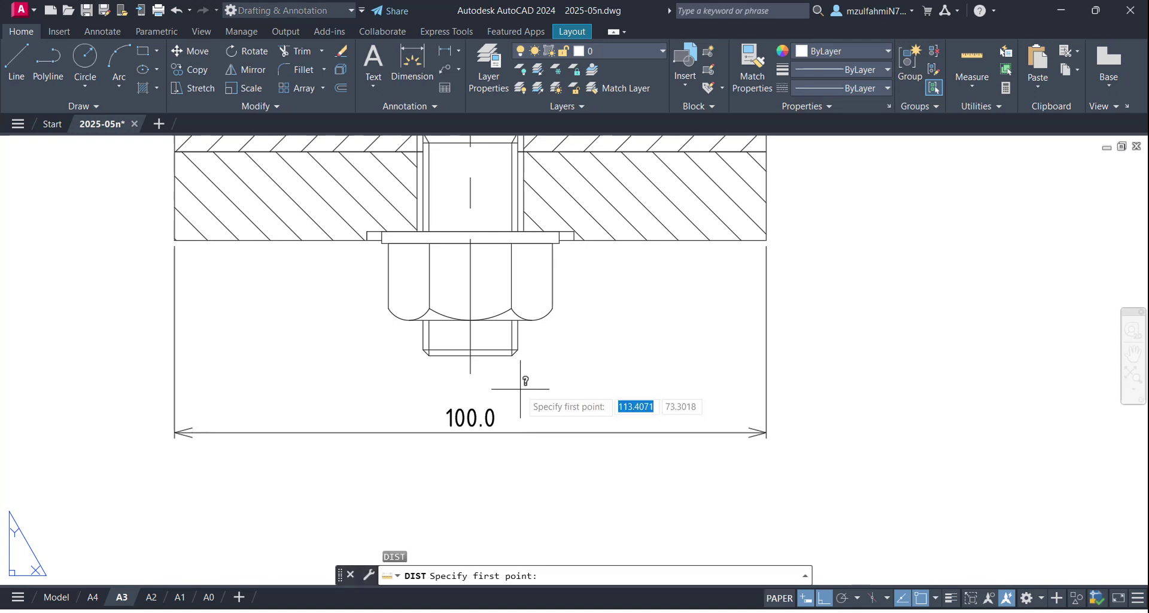
click(471, 431)
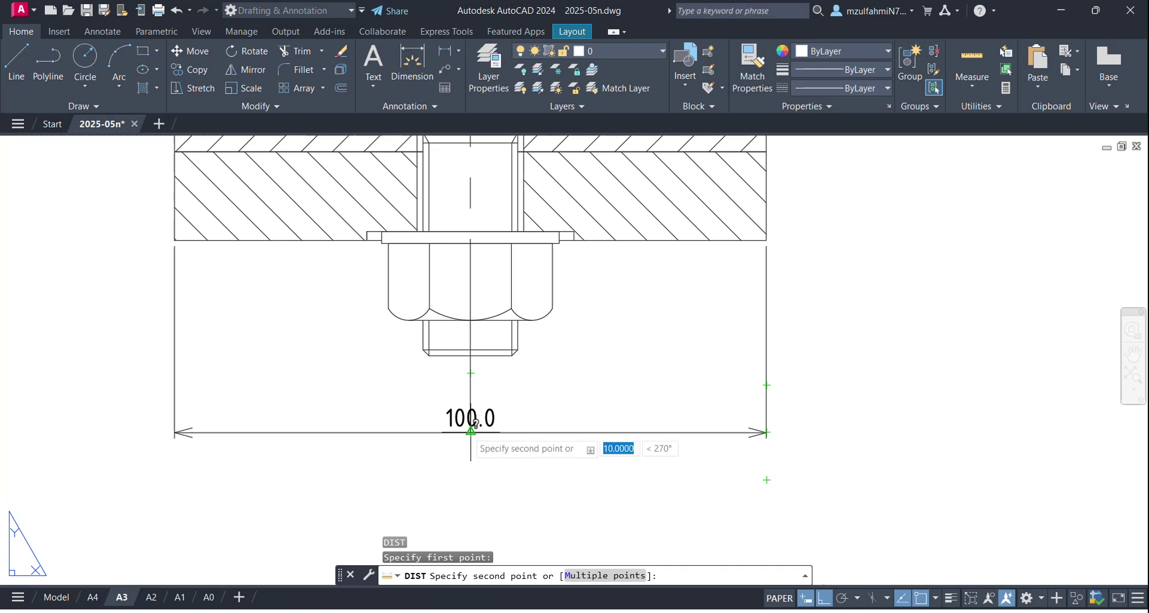
click(467, 431)
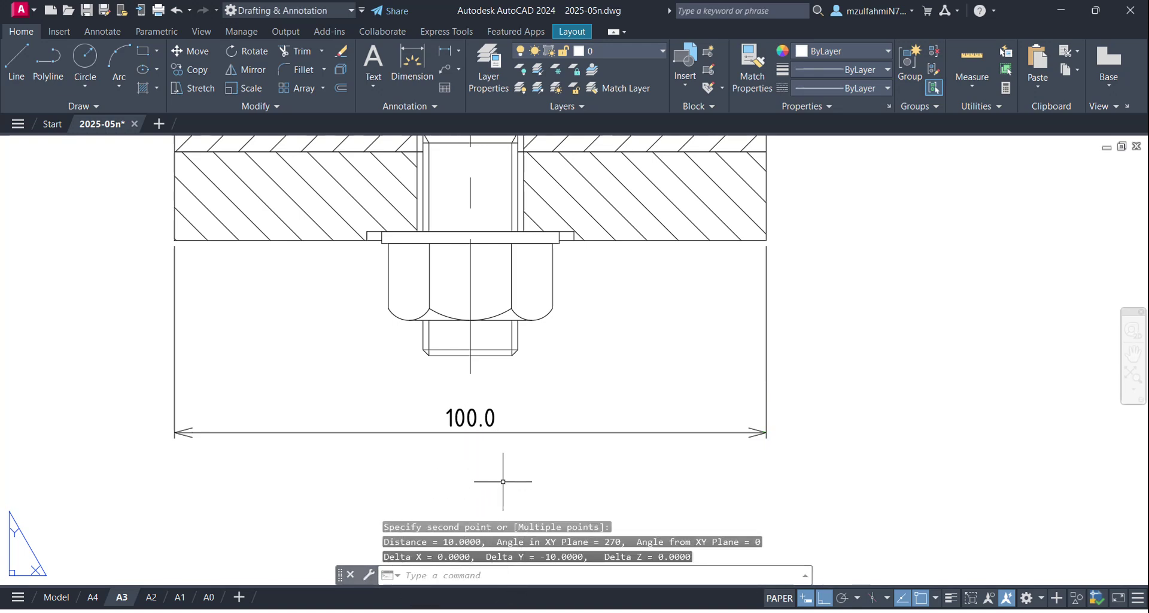
key(Escape)
scroll(672, 397, down, 4)
scroll(688, 381, up, 2)
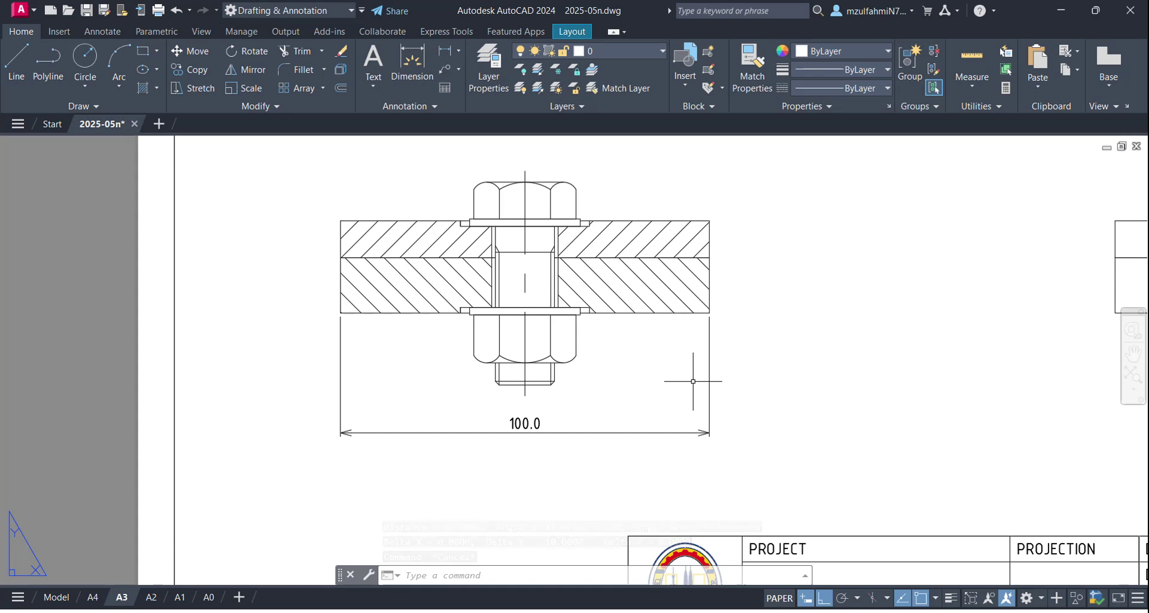
Step: Dimension the lower plate's right edge as 15.0, offset 10 units to the right
text(sim)
key(Escape)
key(Escape)
key(Escape)
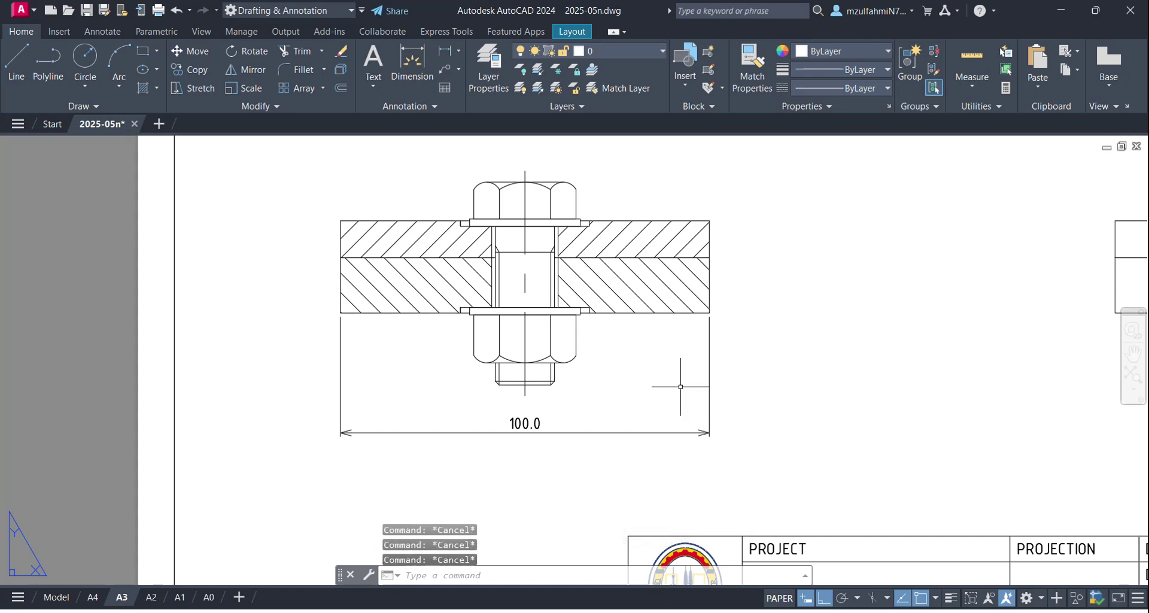
text(dim)
key(Return)
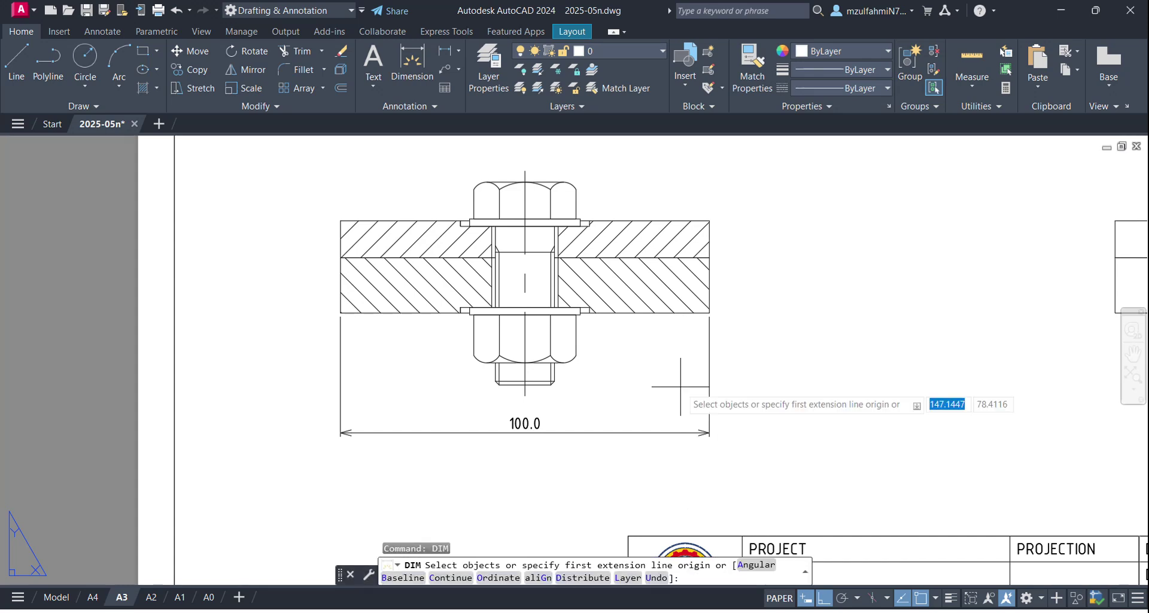
click(708, 258)
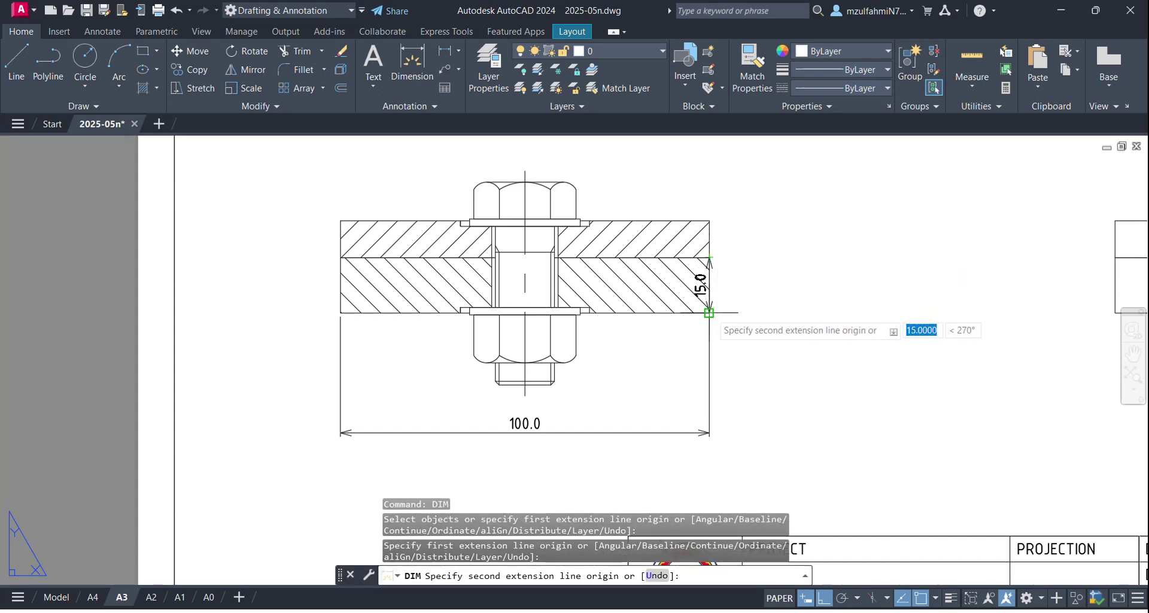
click(709, 312)
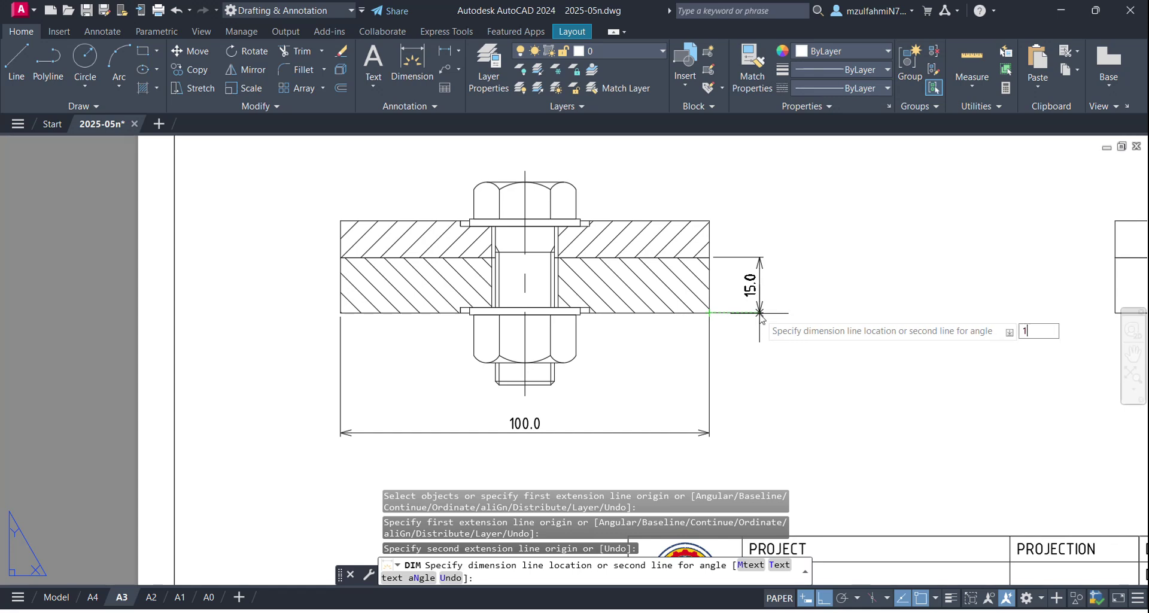
key(Return)
key(Return)
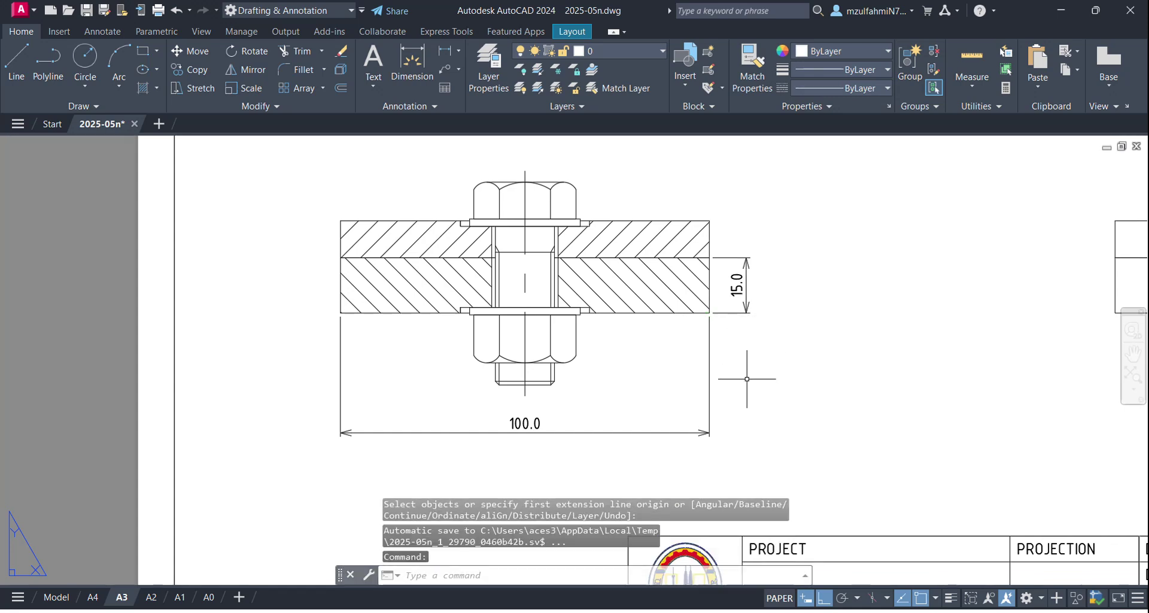
scroll(633, 380, down, 2)
scroll(633, 332, up, 4)
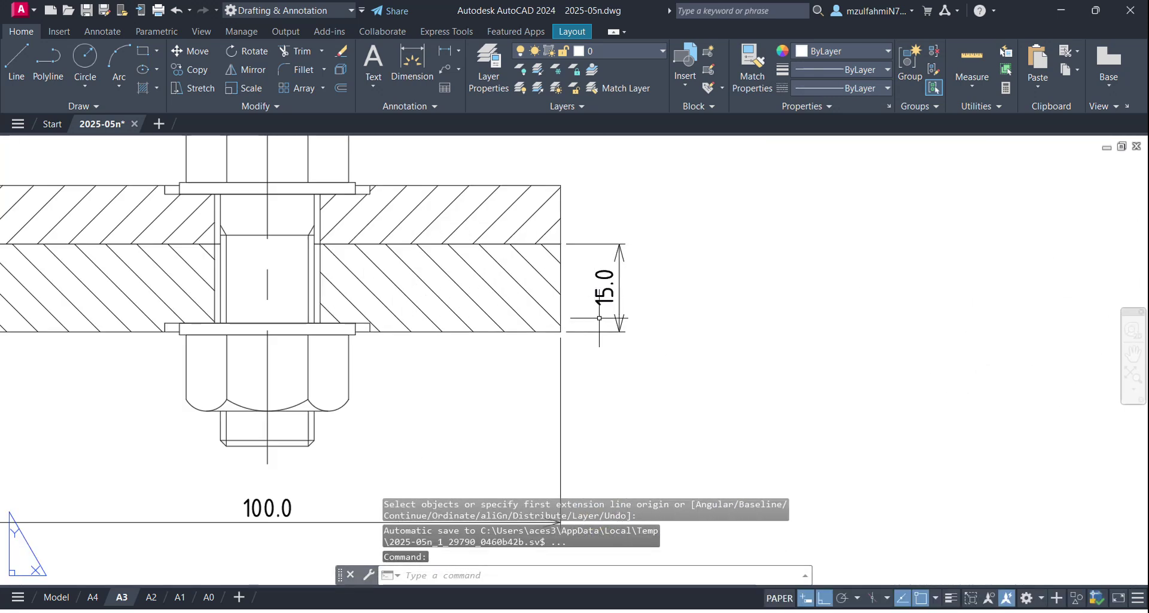
scroll(589, 308, down, 2)
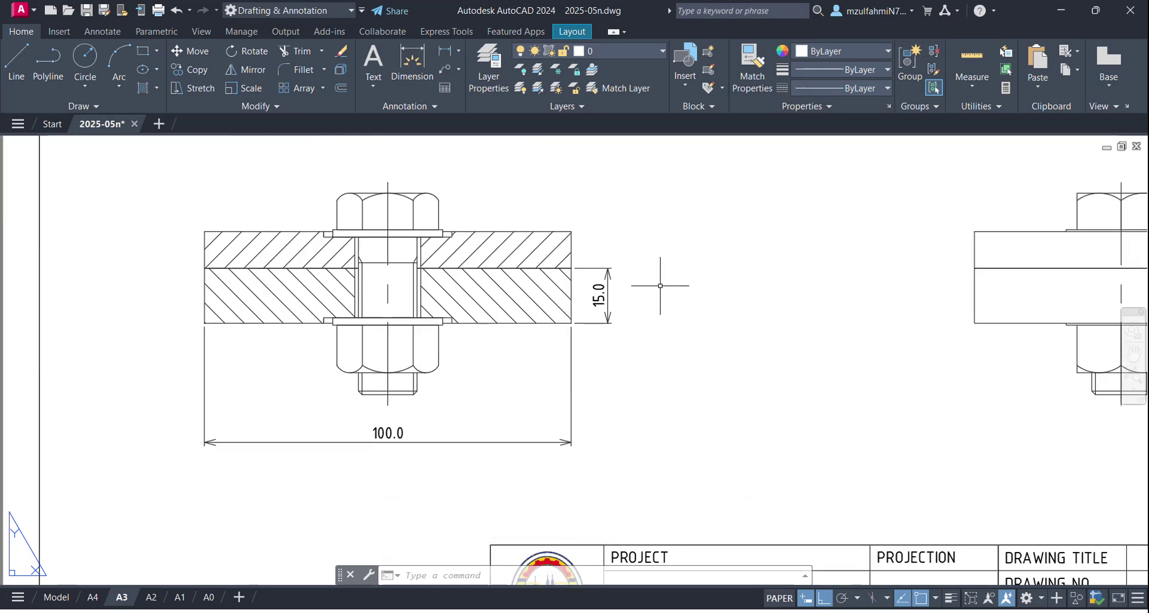
Step: Dimension the upper plate's right edge as 10.0, placed in line with the 15.0
text(m)
key(Return)
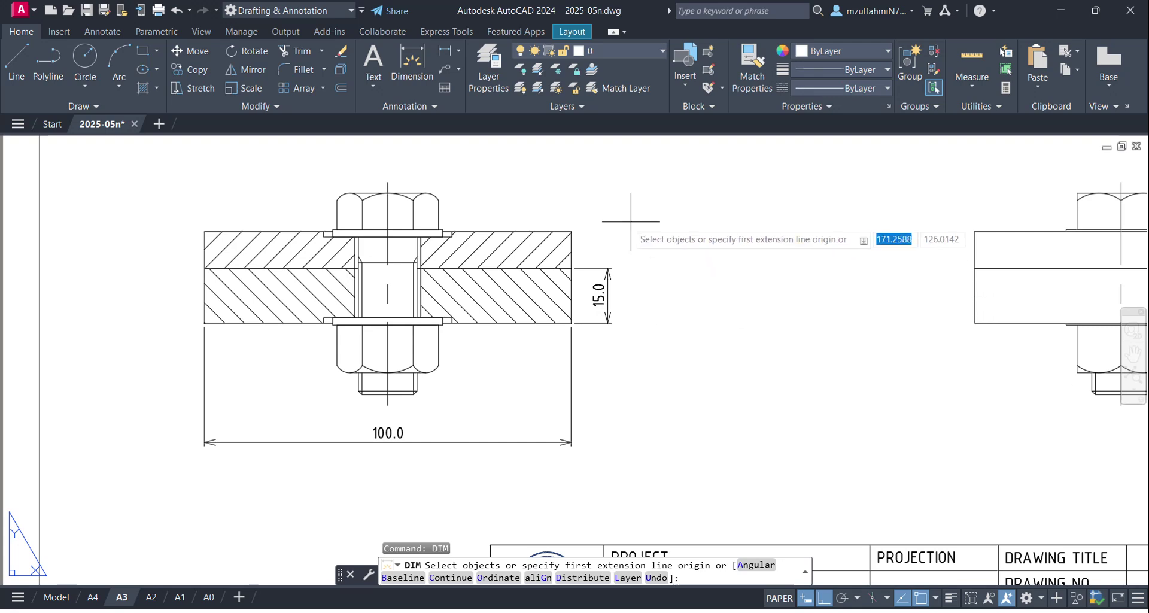
key(Return)
click(572, 267)
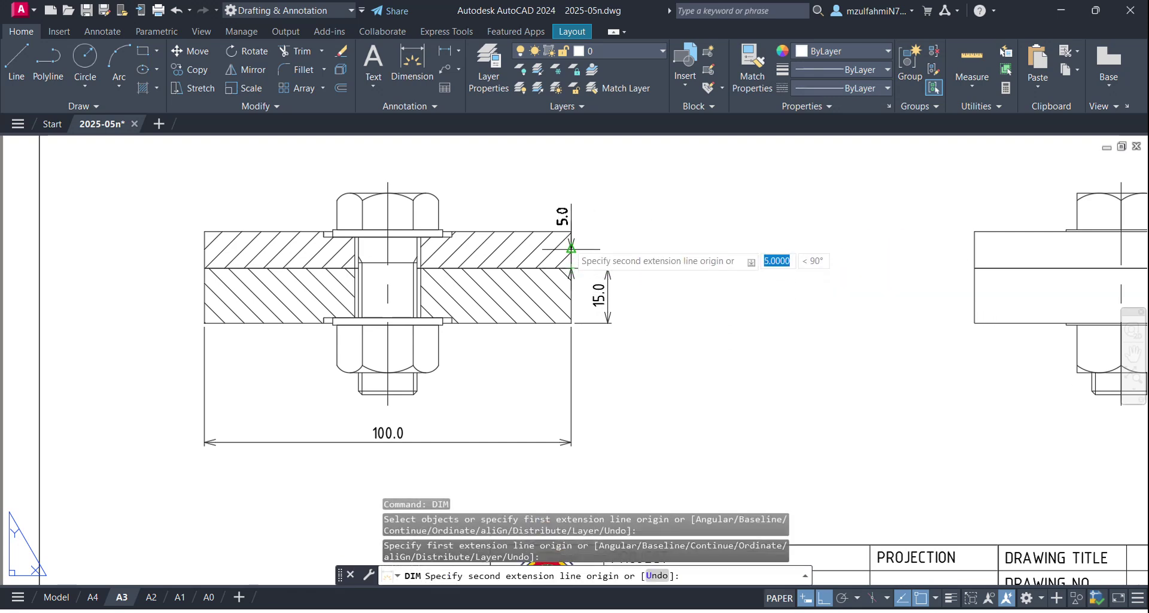
click(572, 232)
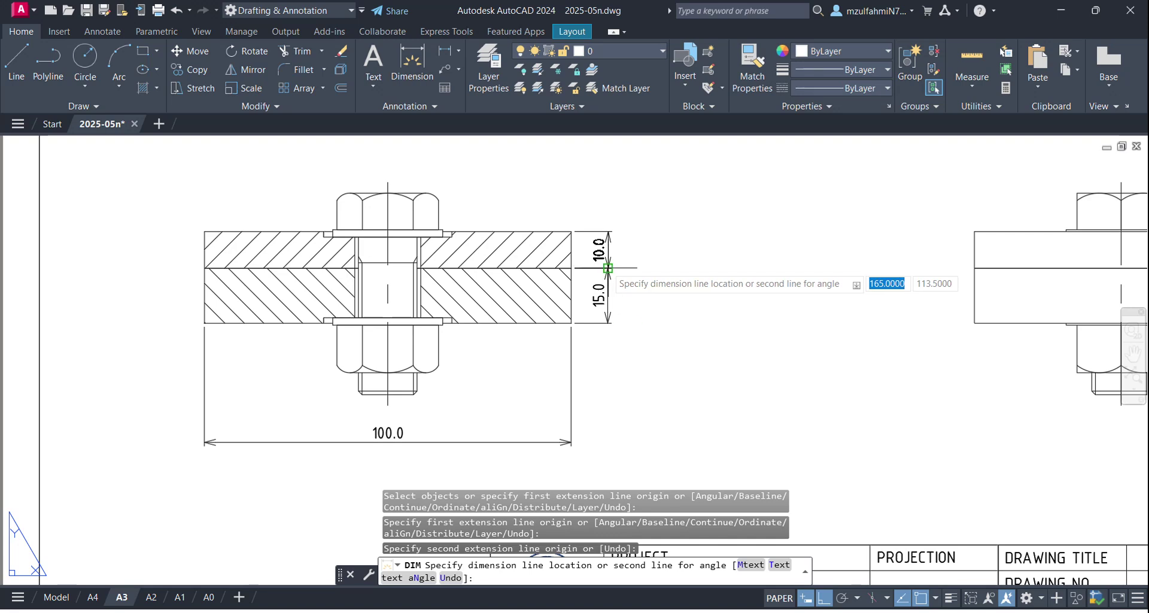
click(608, 264)
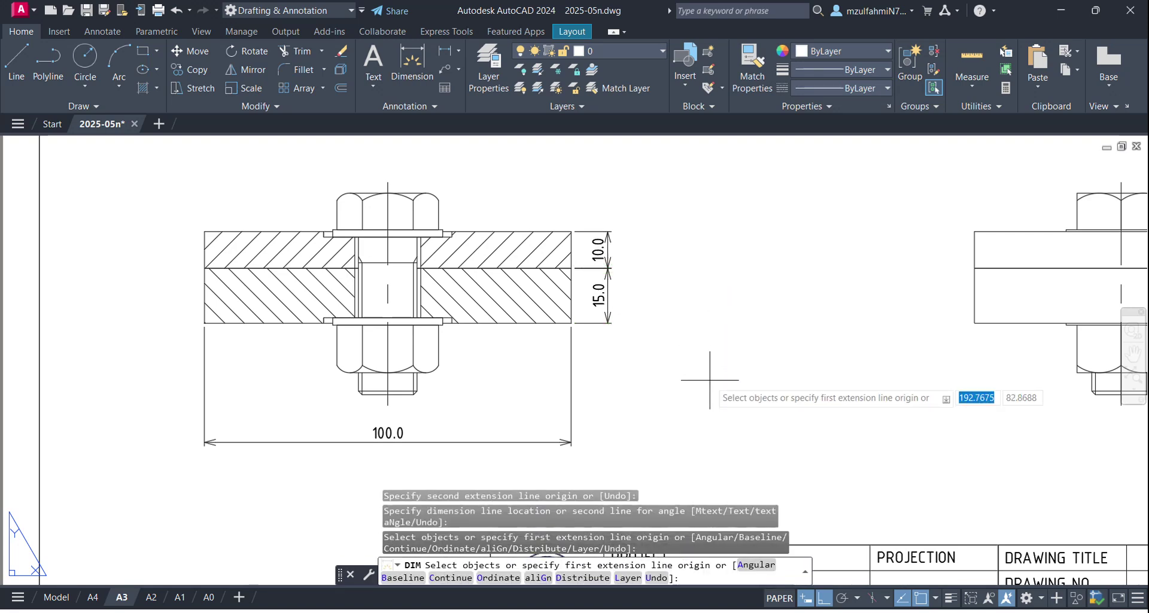
key(Return)
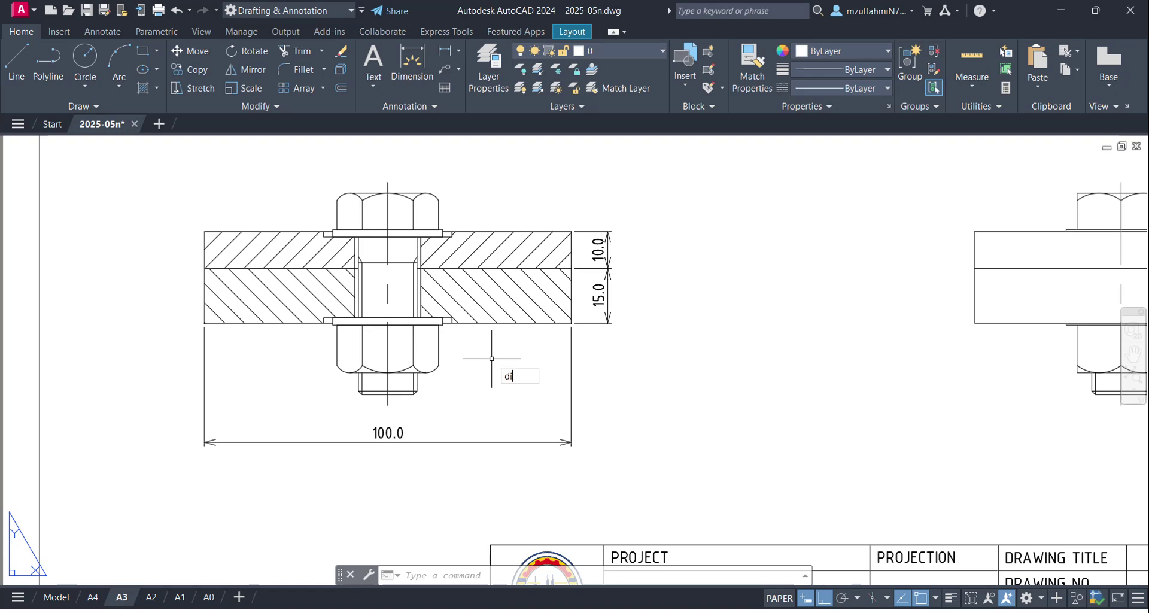
key(Return)
scroll(478, 359, up, 2)
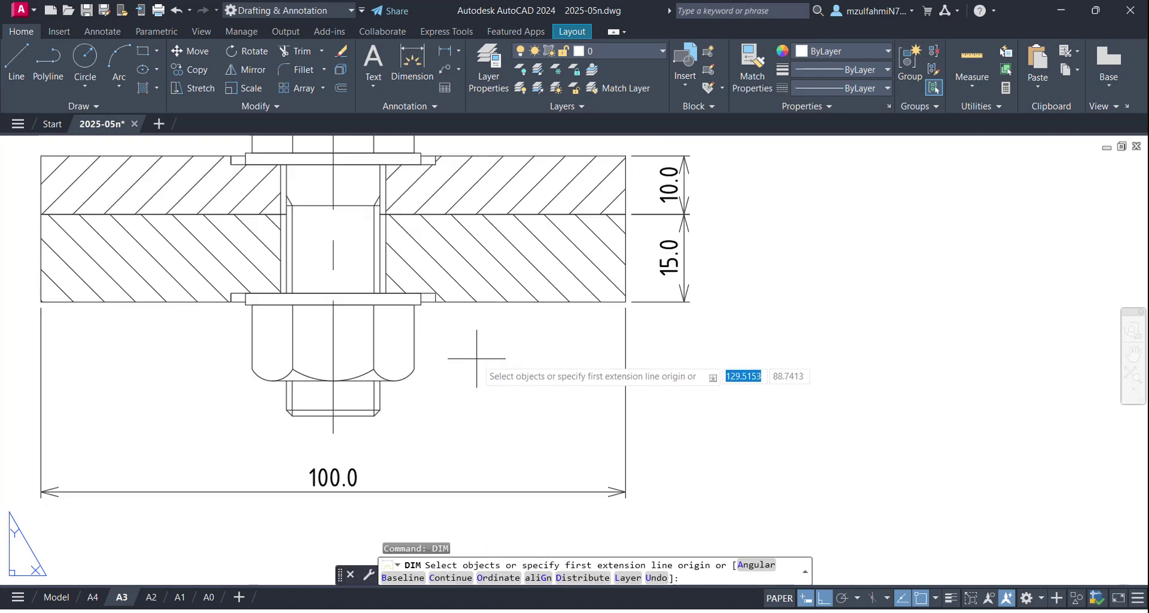
click(420, 302)
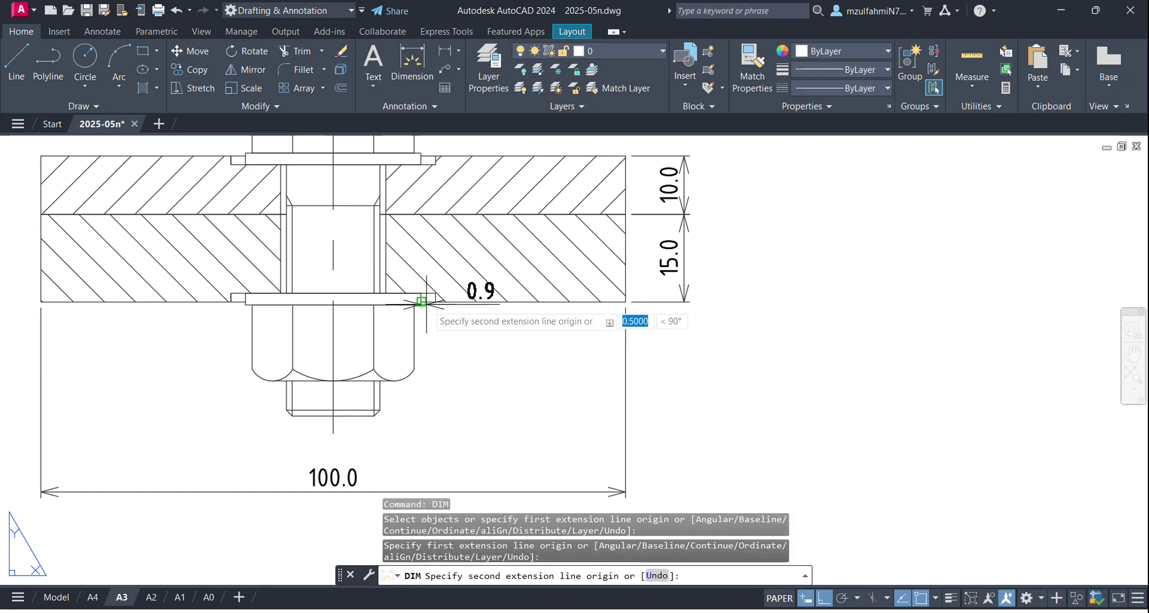
click(435, 301)
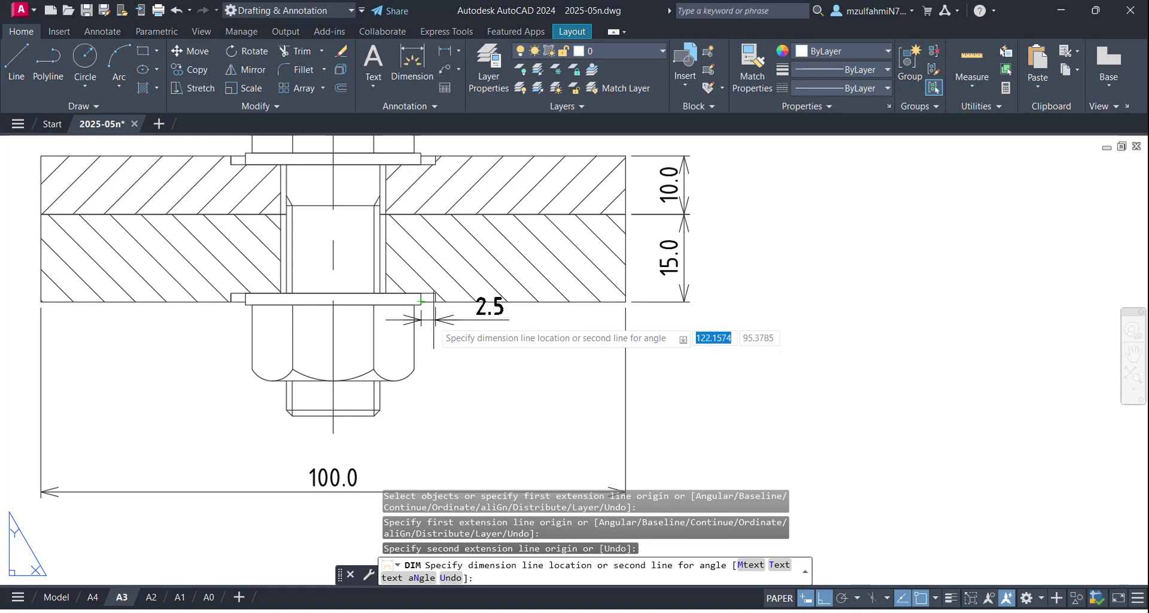
scroll(434, 313, up, 6)
key(Escape)
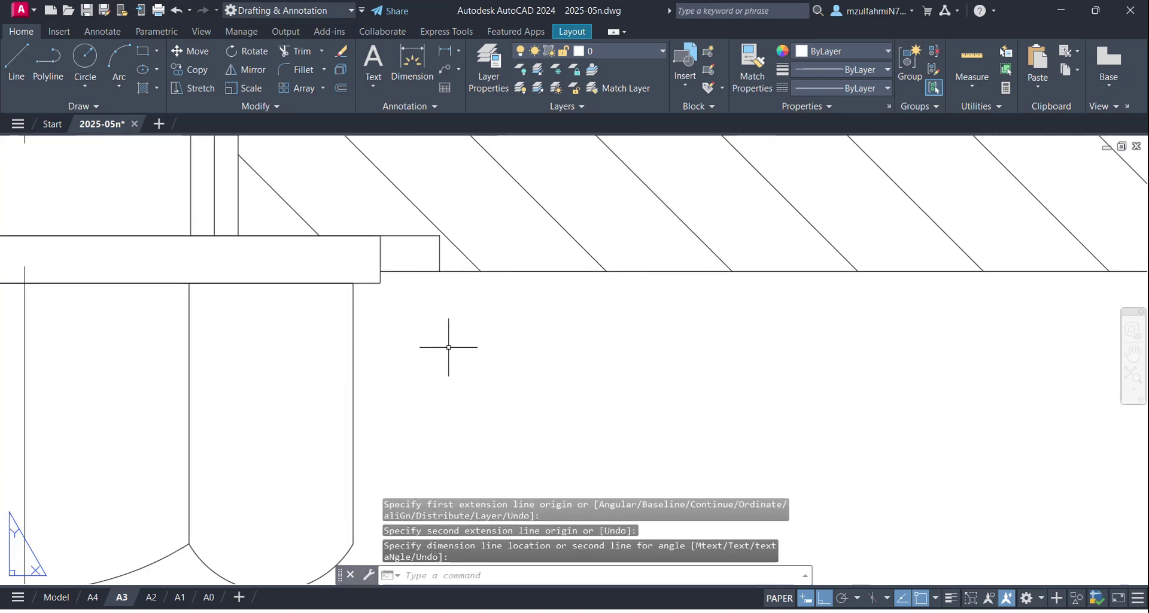
text(dimver)
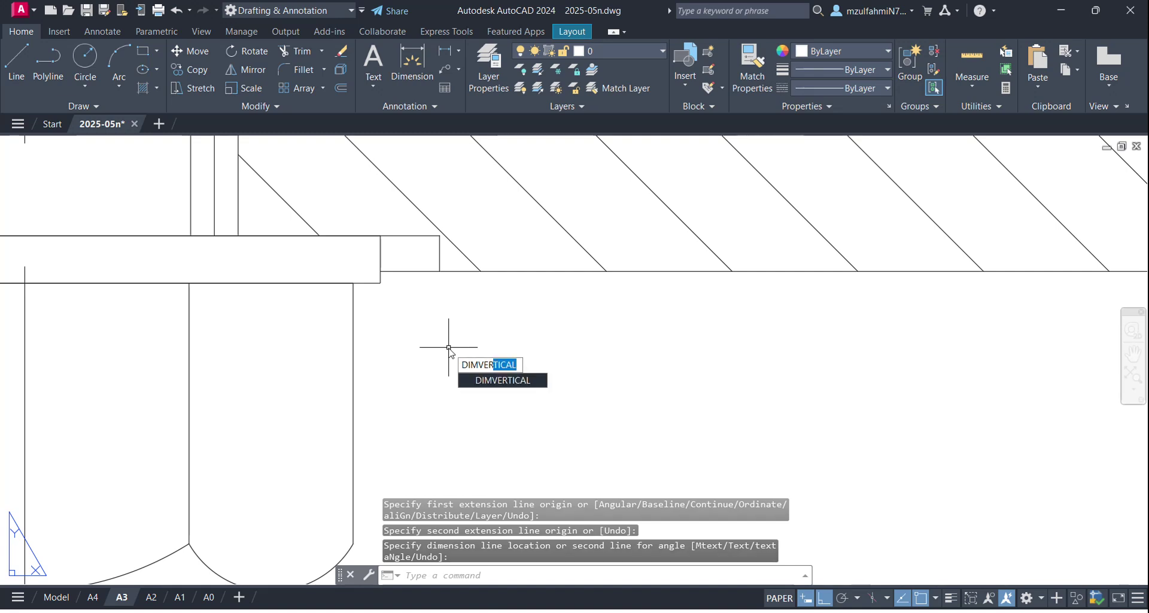
key(Return)
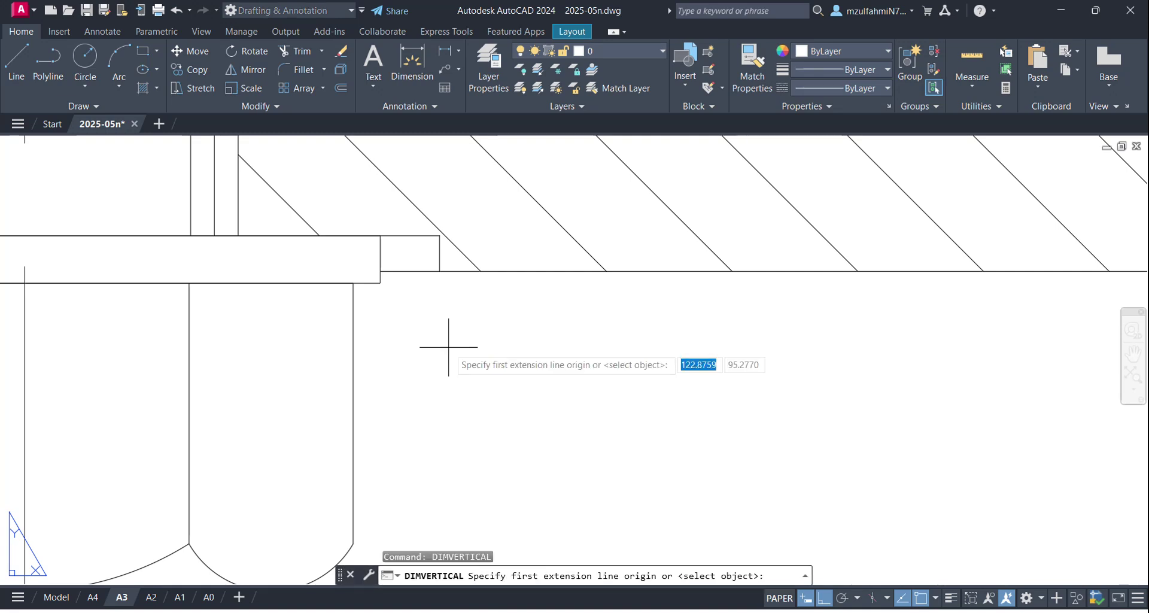
click(380, 271)
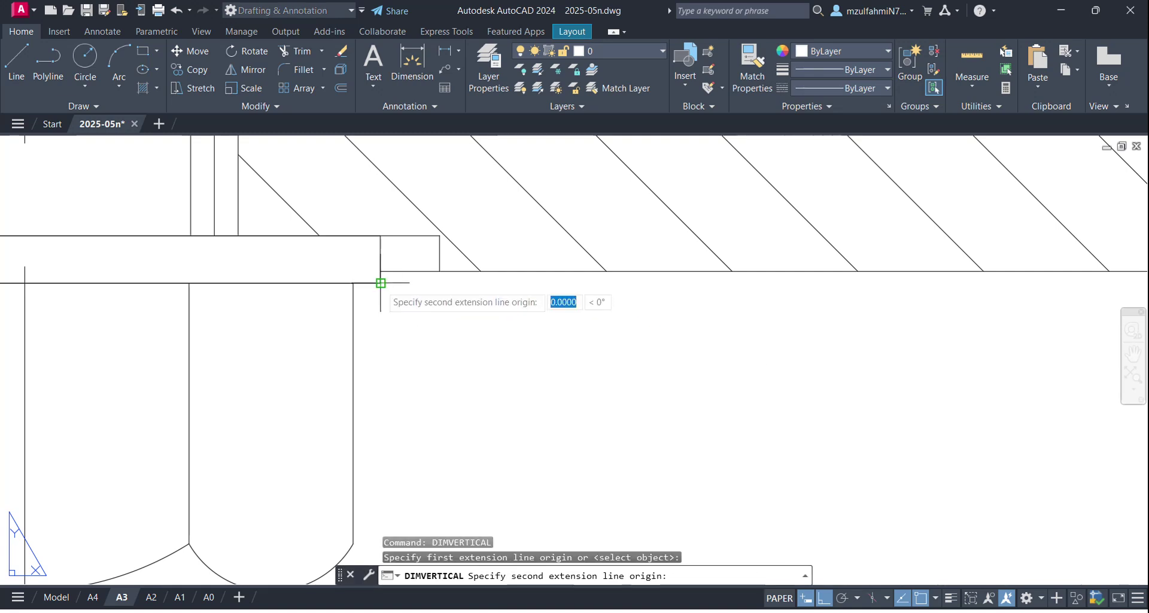
click(380, 283)
scroll(389, 257, down, 4)
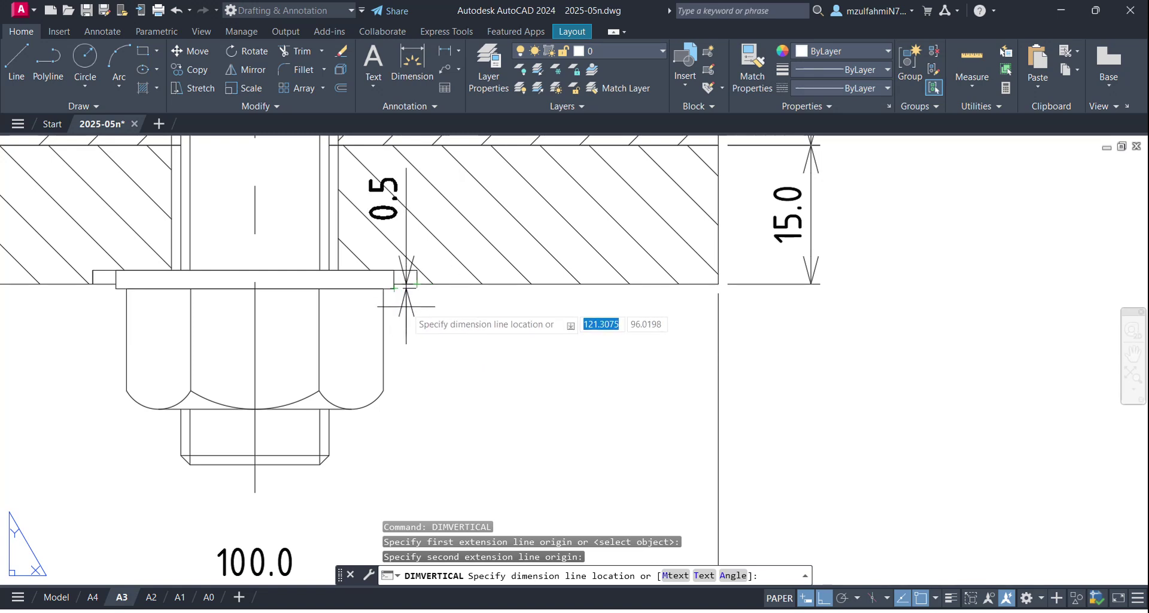
click(405, 307)
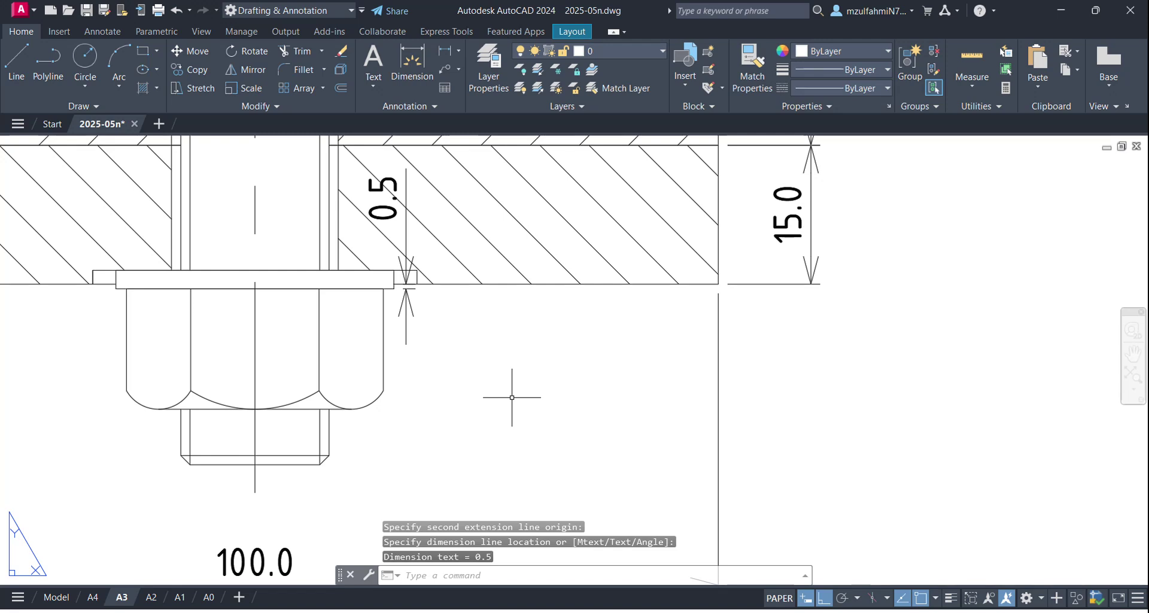
scroll(511, 397, down, 2)
key(Escape)
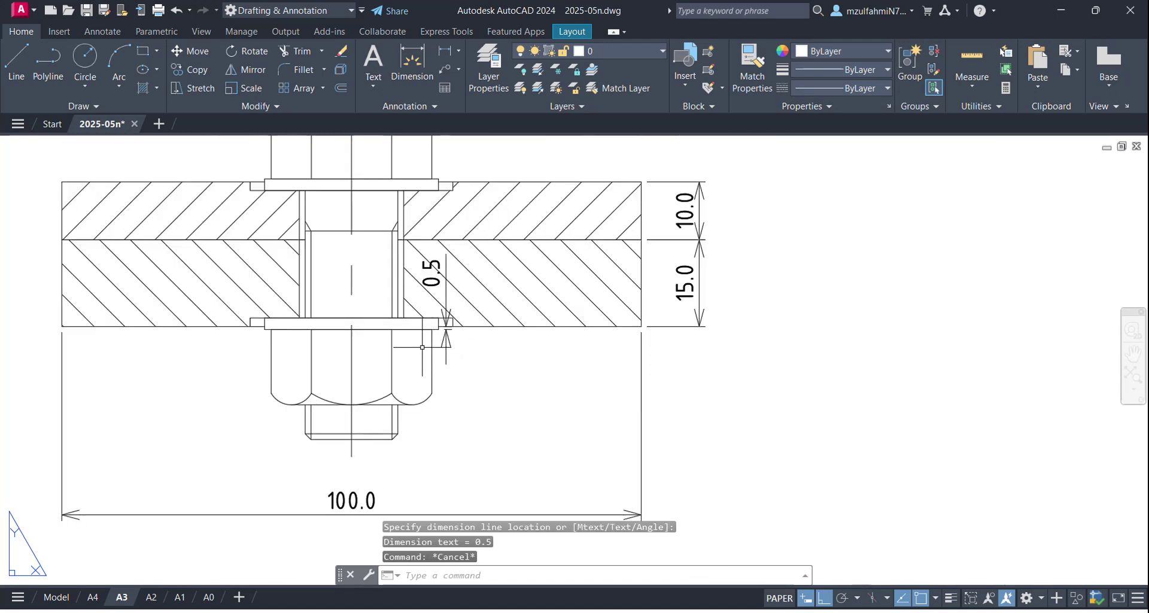
click(445, 327)
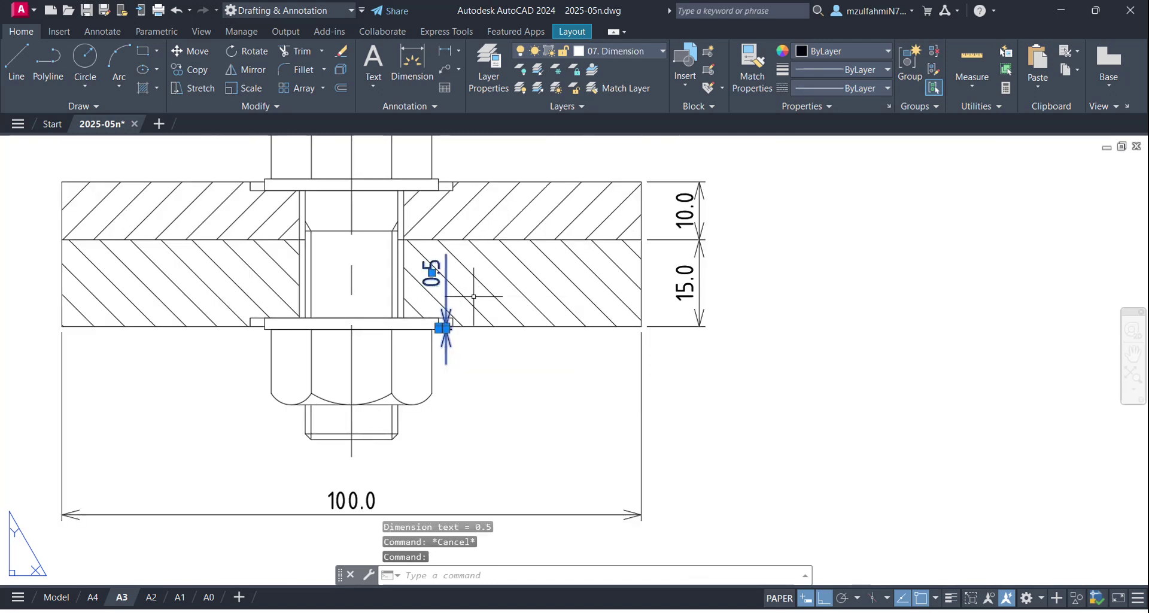
key(Delete)
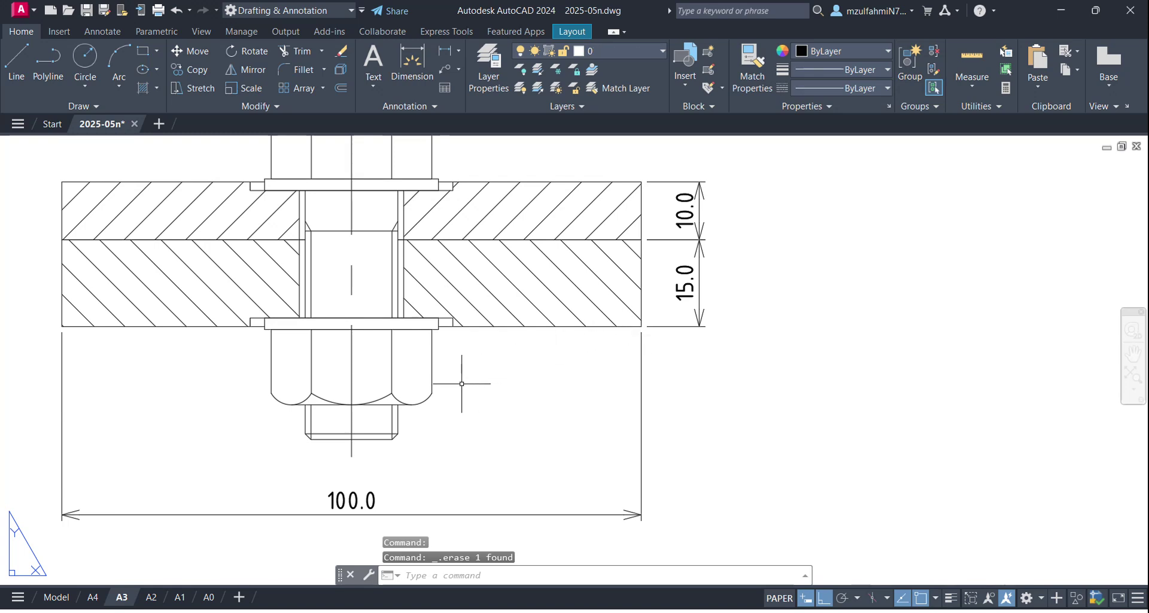
scroll(411, 384, down, 5)
middle_drag(456, 366, 515, 361)
scroll(524, 344, up, 3)
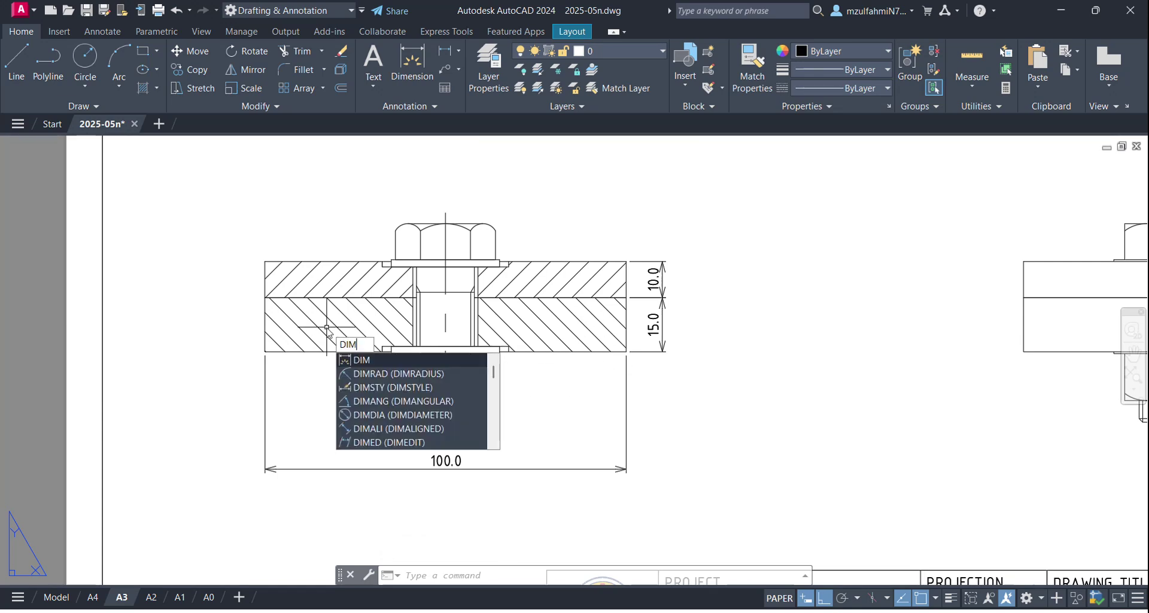
text(l)
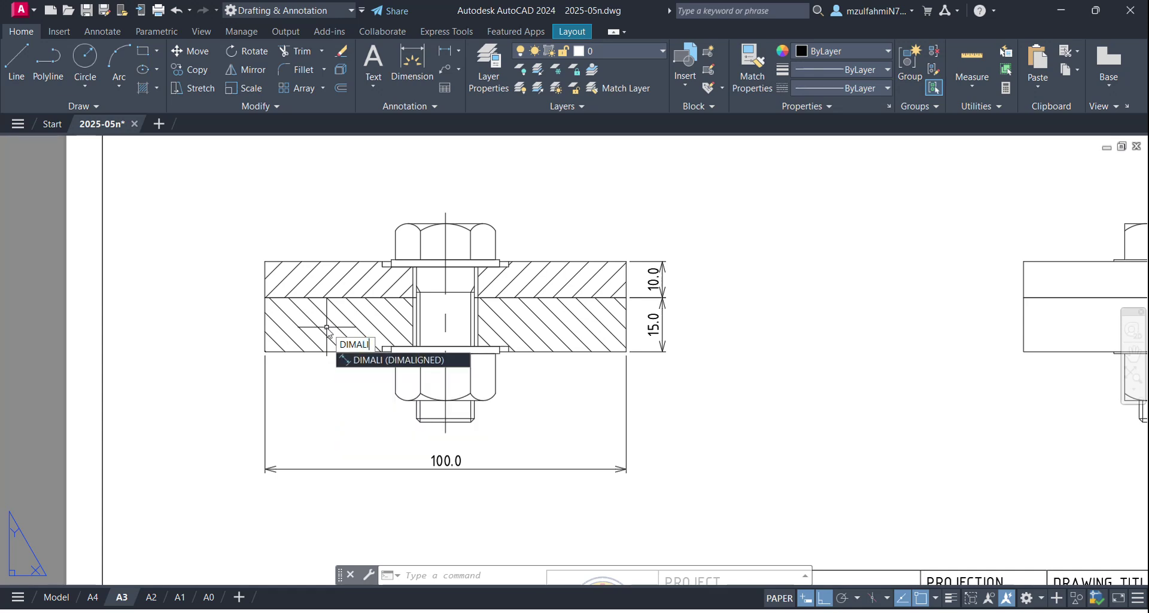
key(Return)
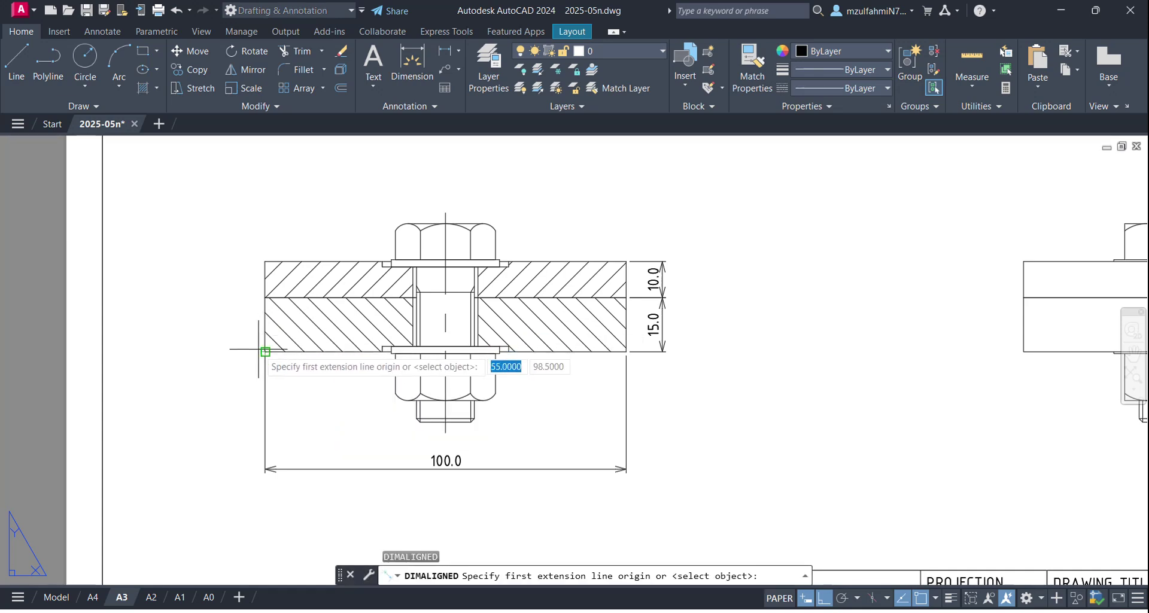
click(265, 351)
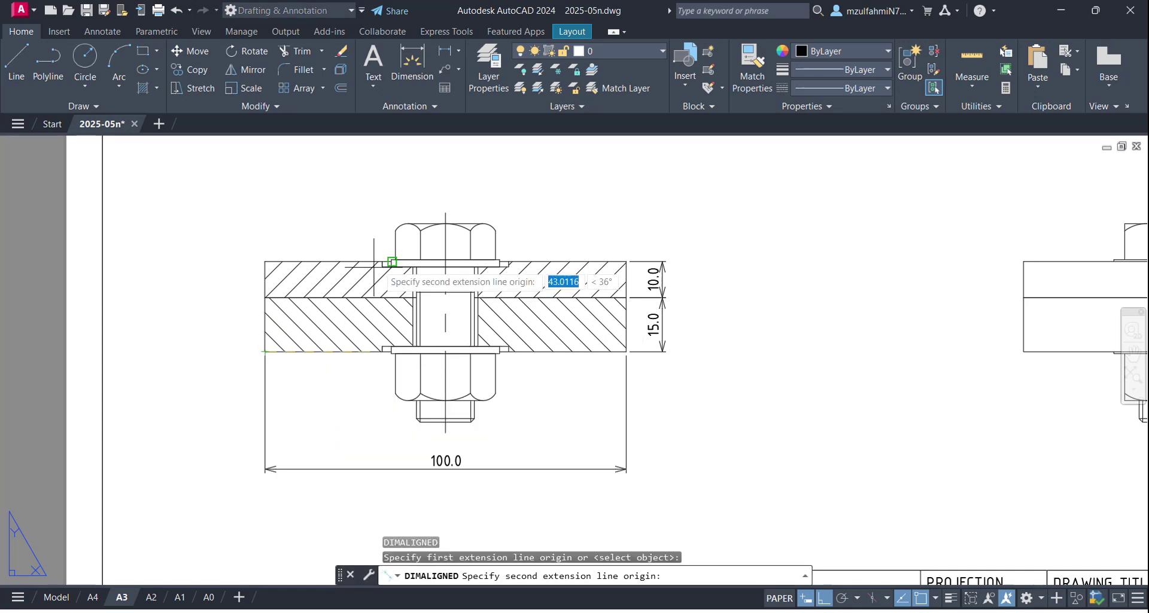
click(391, 260)
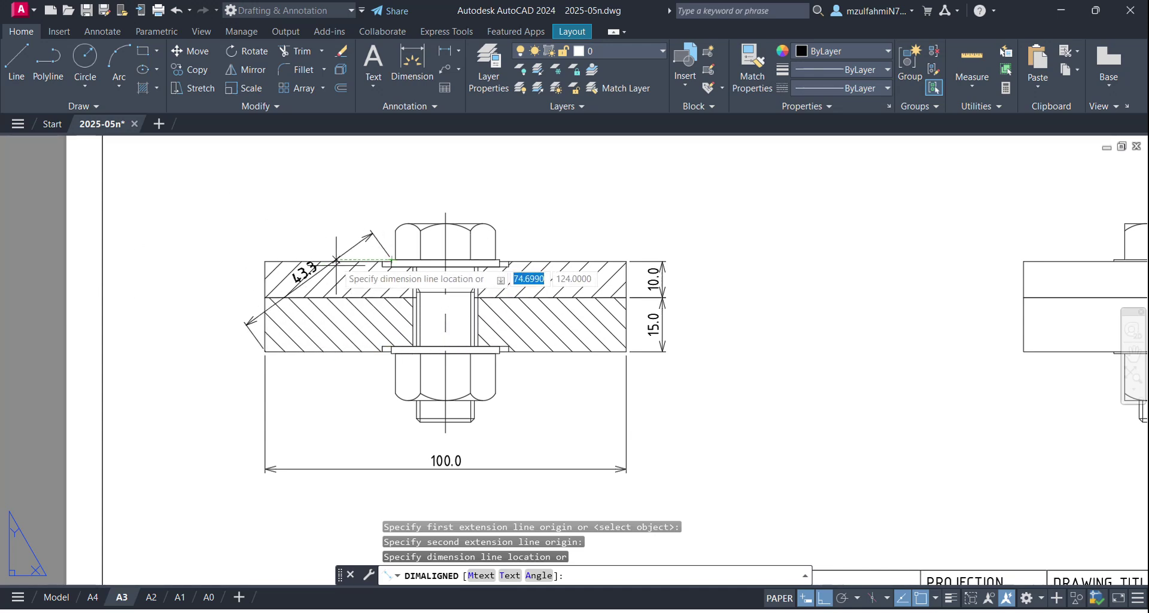
key(Escape)
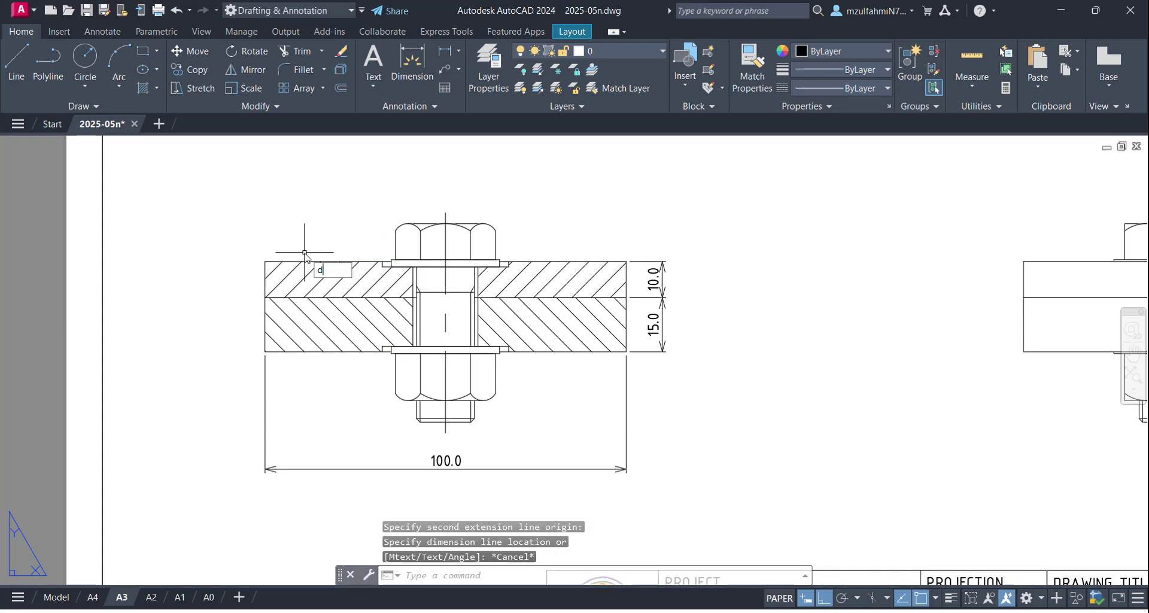
text(DIM)
key(Return)
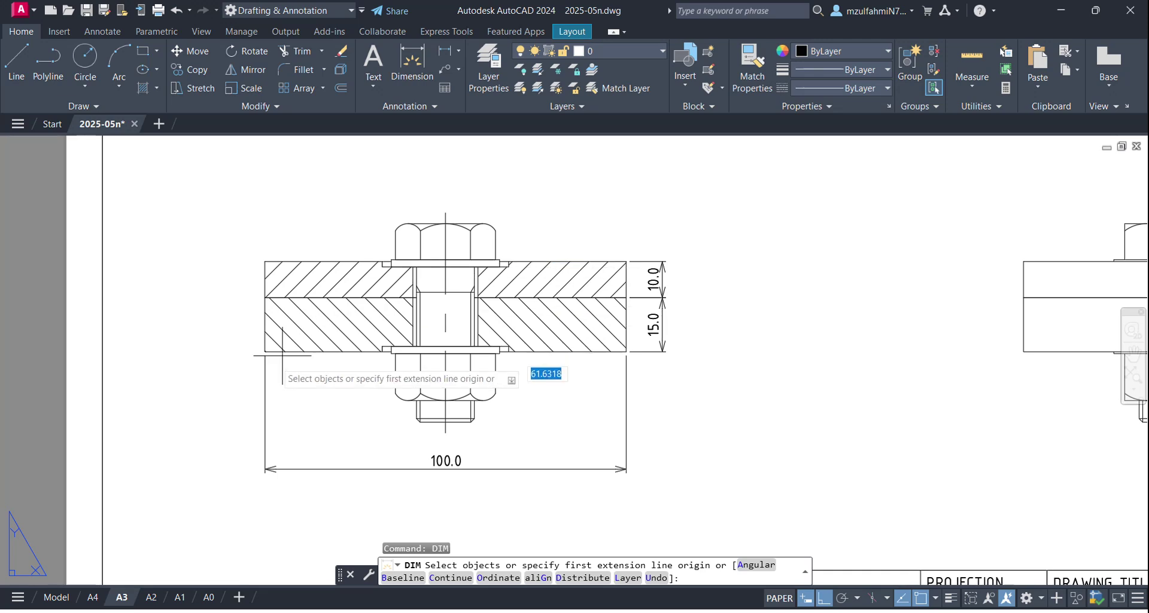
click(265, 351)
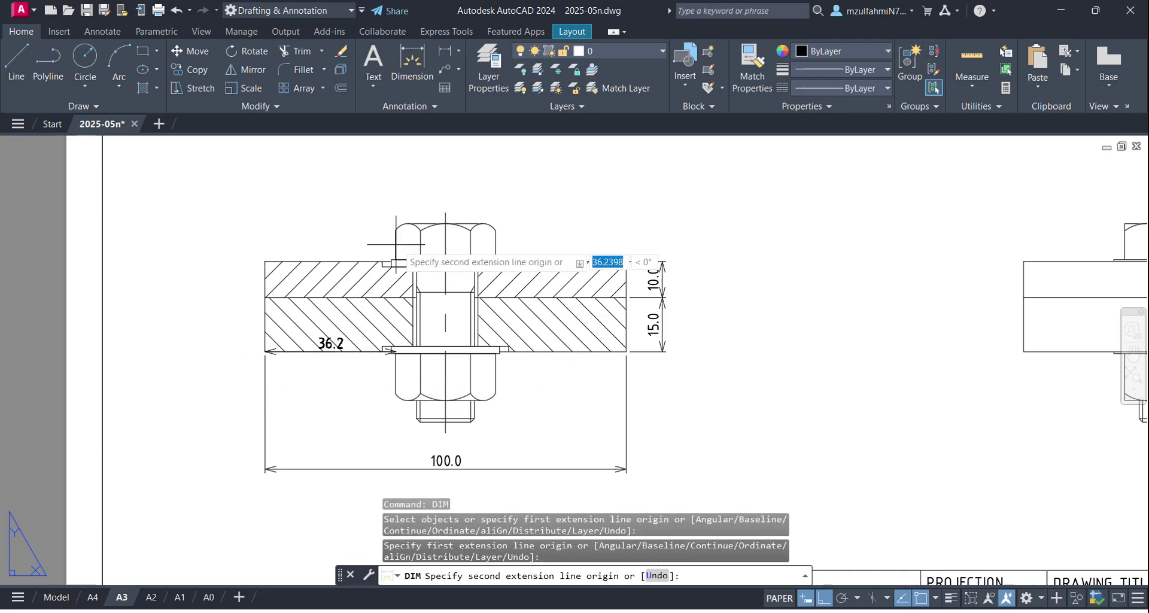
click(392, 260)
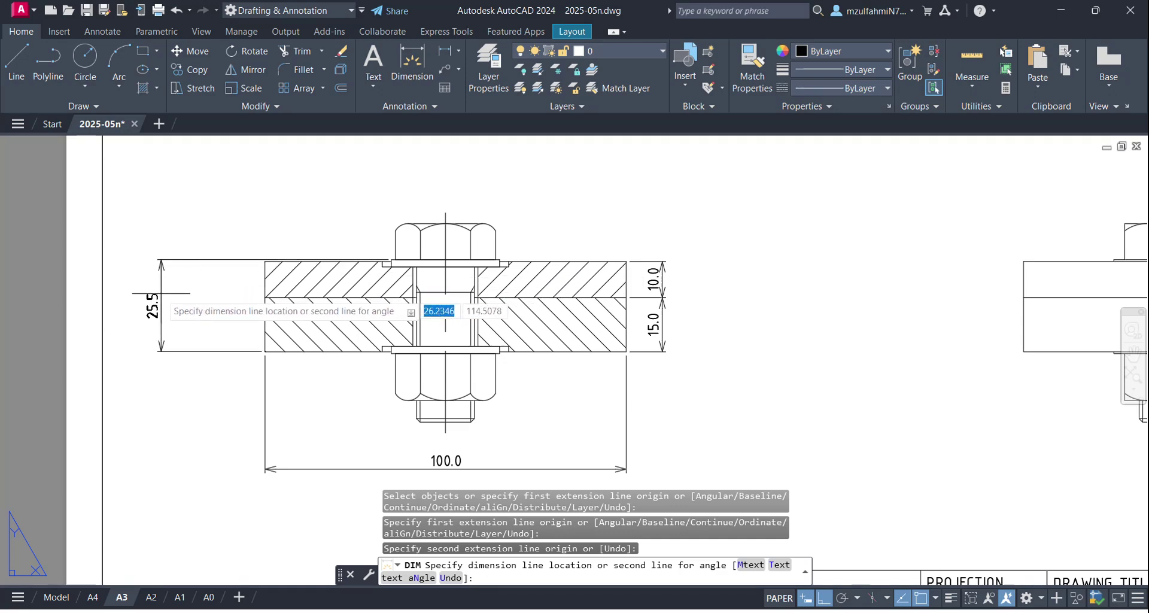
key(Escape)
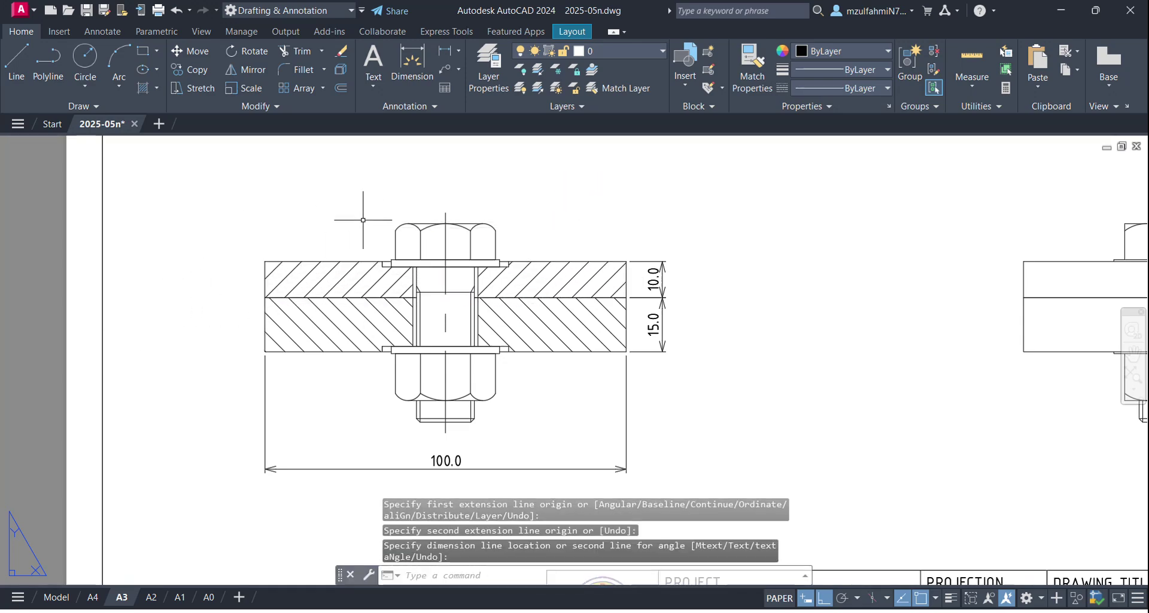
scroll(389, 227, down, 3)
scroll(364, 304, up, 4)
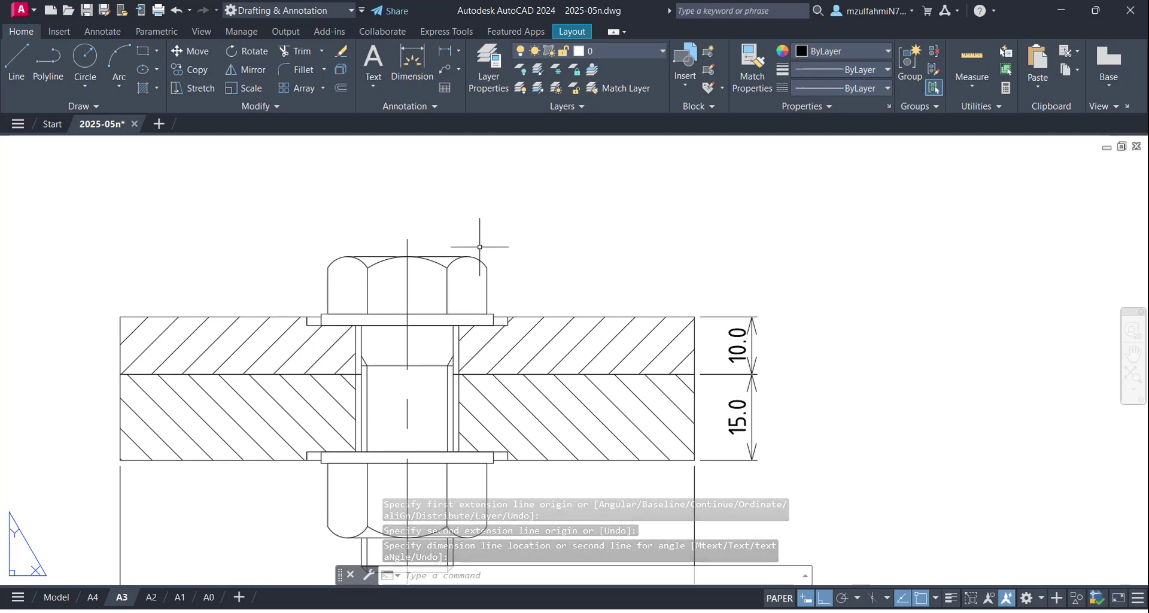
text(DIM)
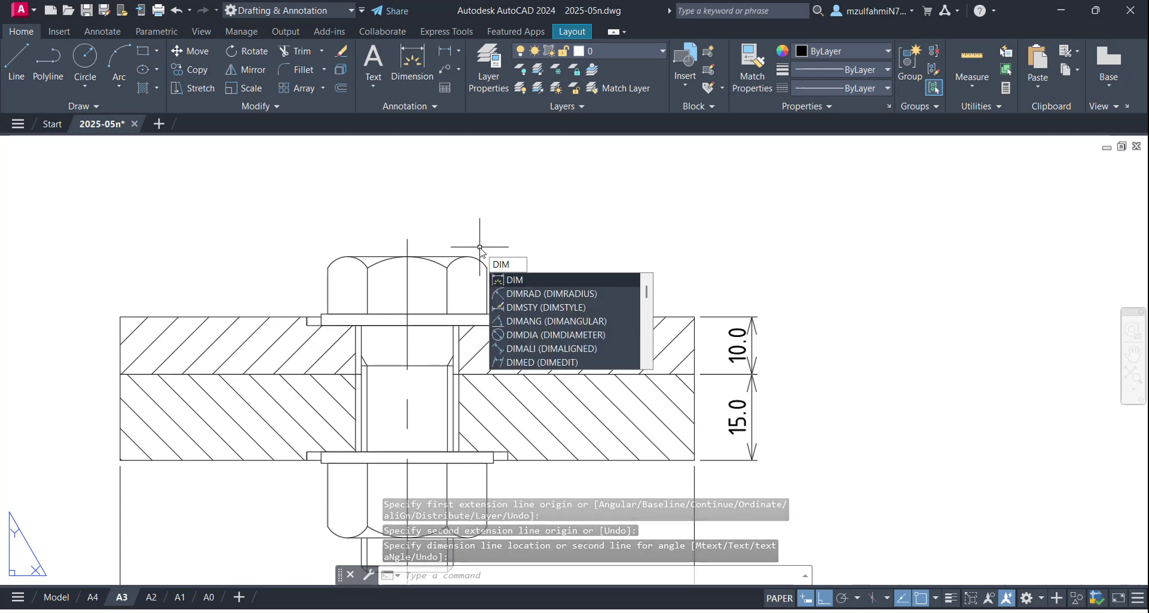
key(Return)
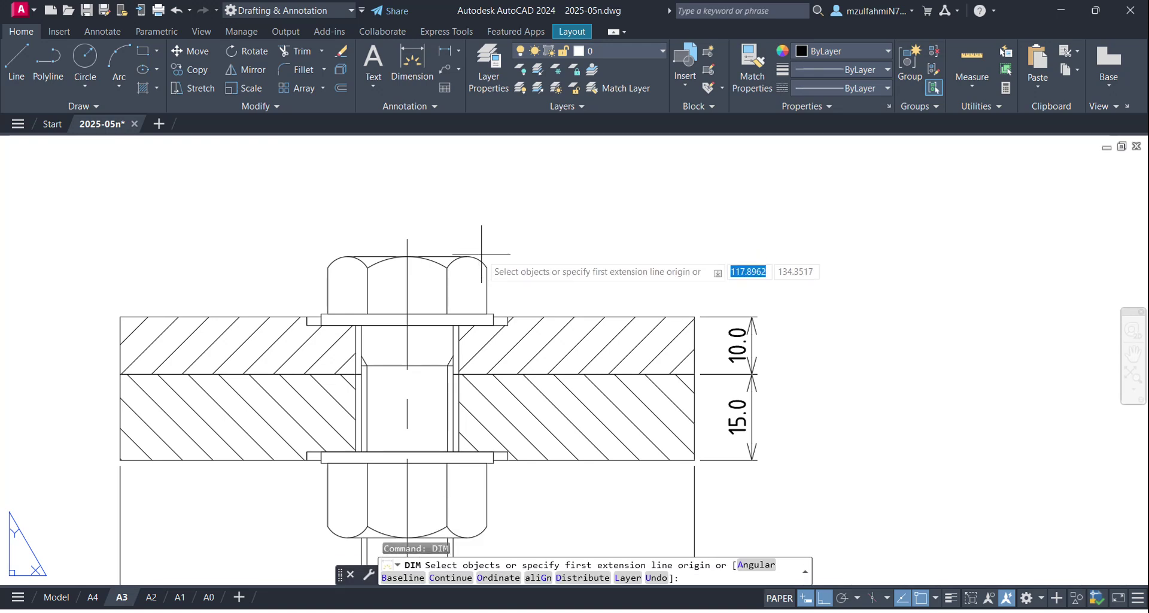
click(480, 257)
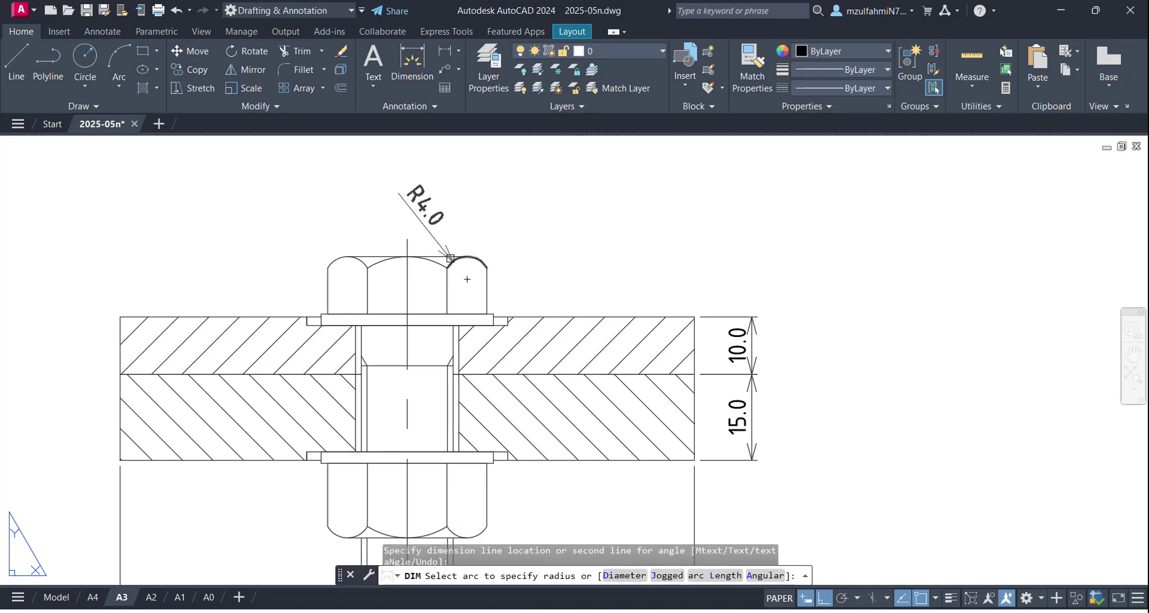
scroll(424, 259, up, 2)
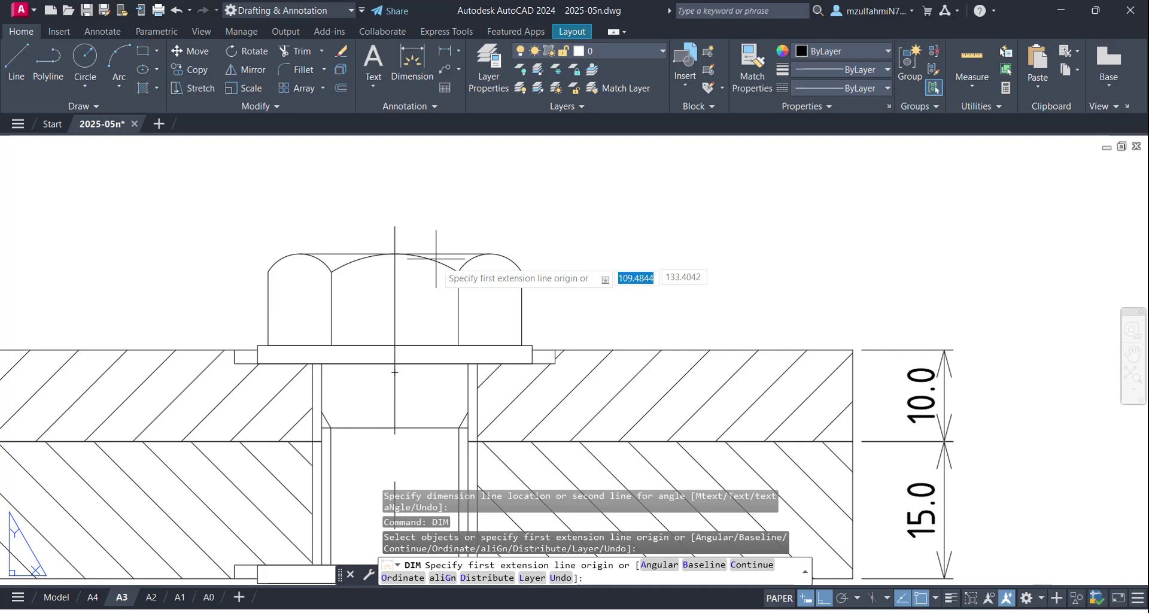
scroll(437, 253, up, 2)
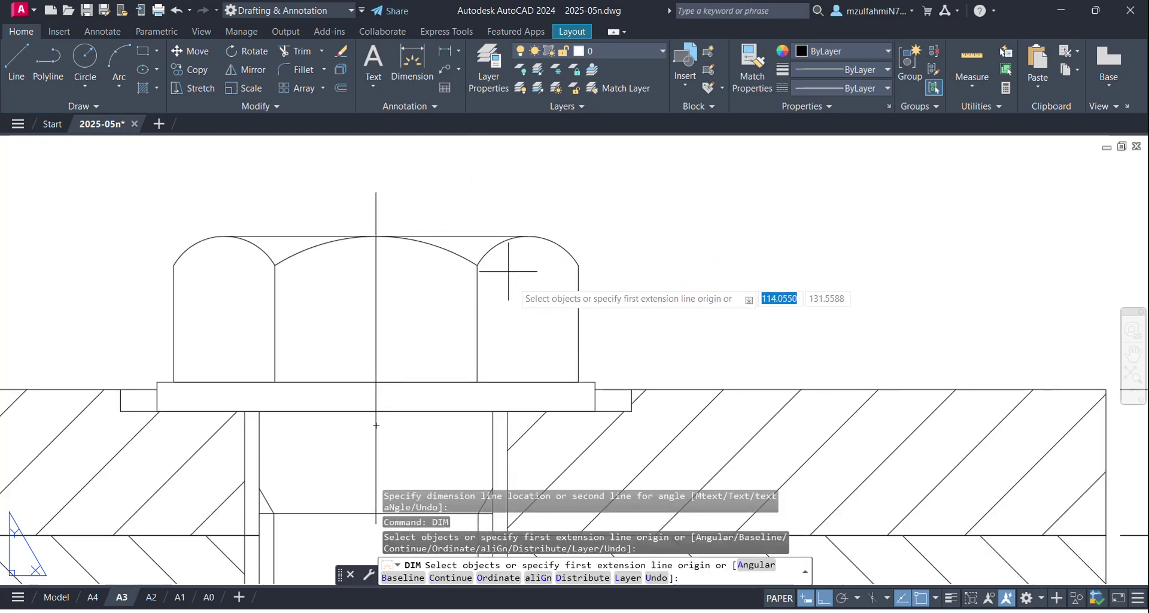
scroll(538, 317, down, 3)
middle_drag(617, 325, 607, 239)
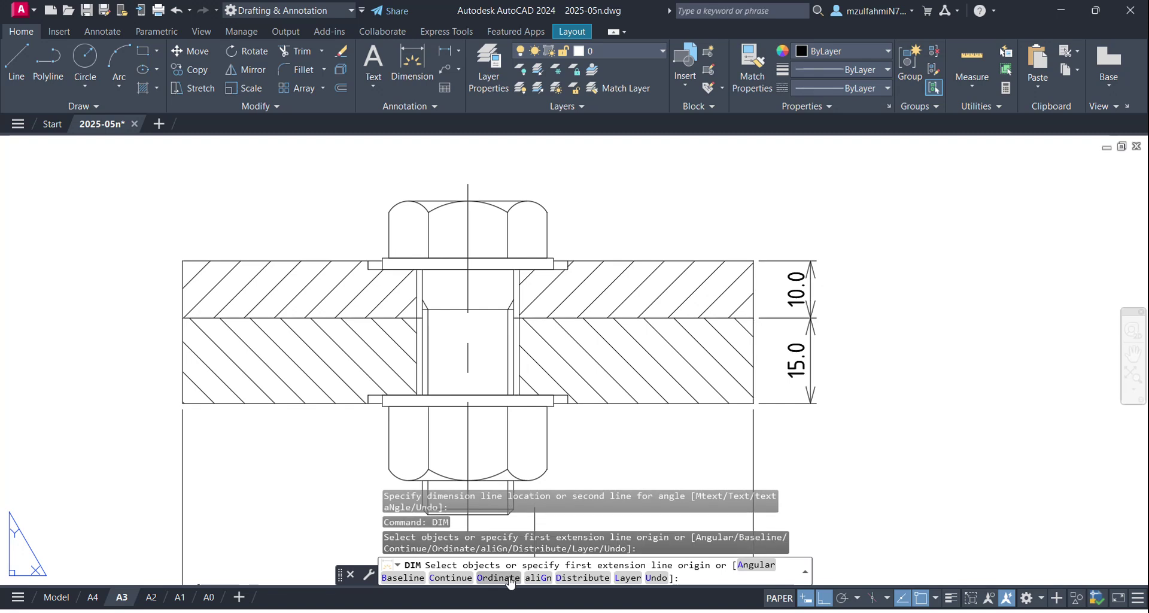
click(755, 564)
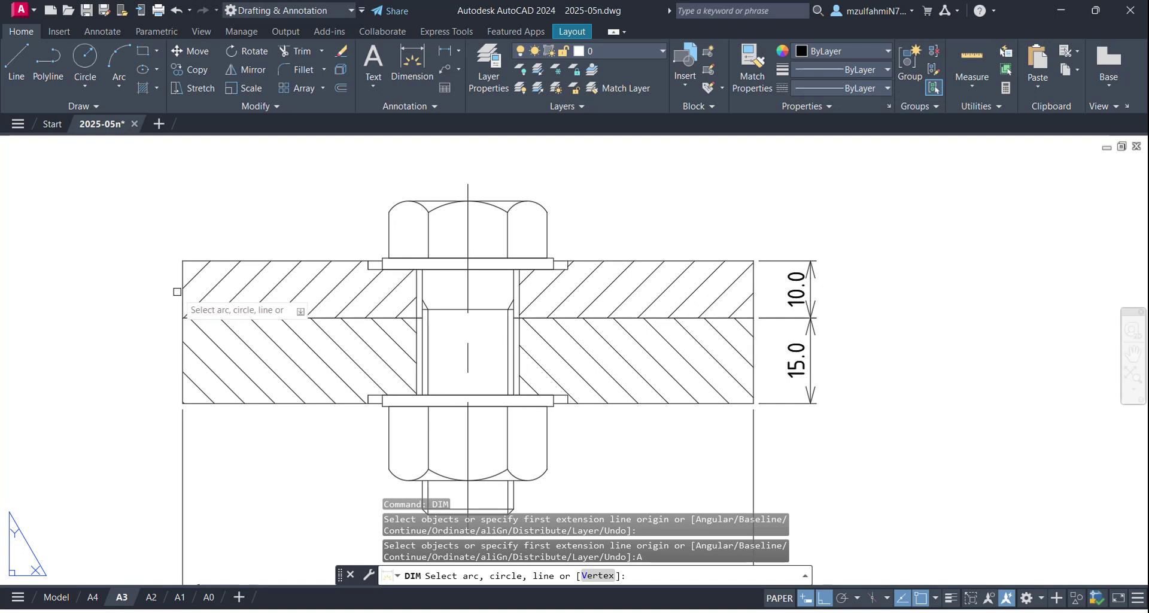
click(183, 287)
click(231, 263)
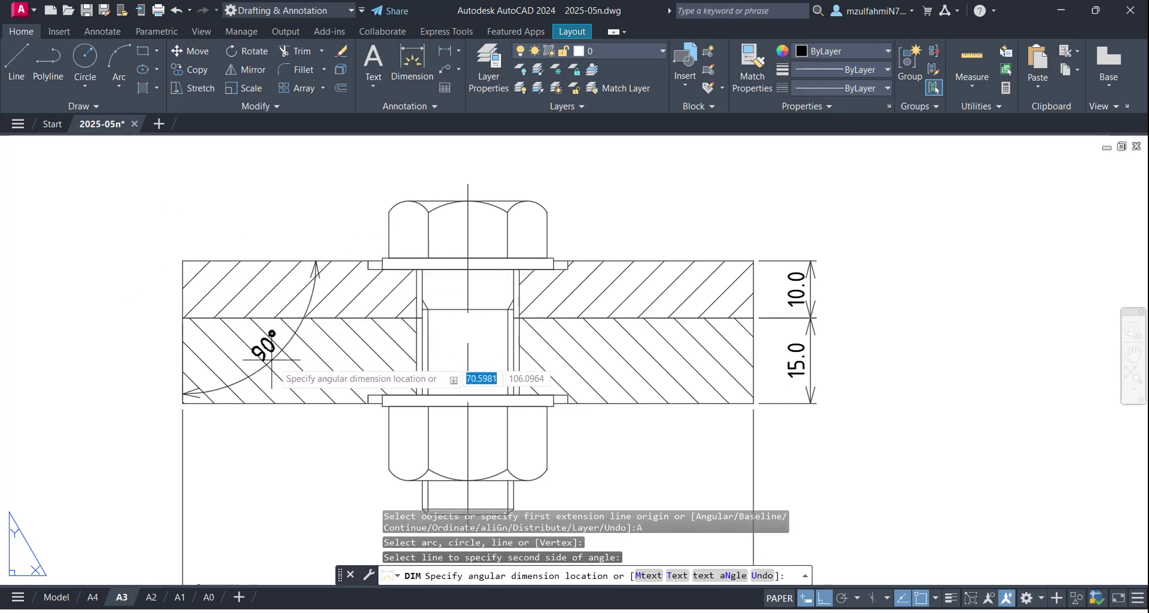
key(Escape)
scroll(443, 359, down, 2)
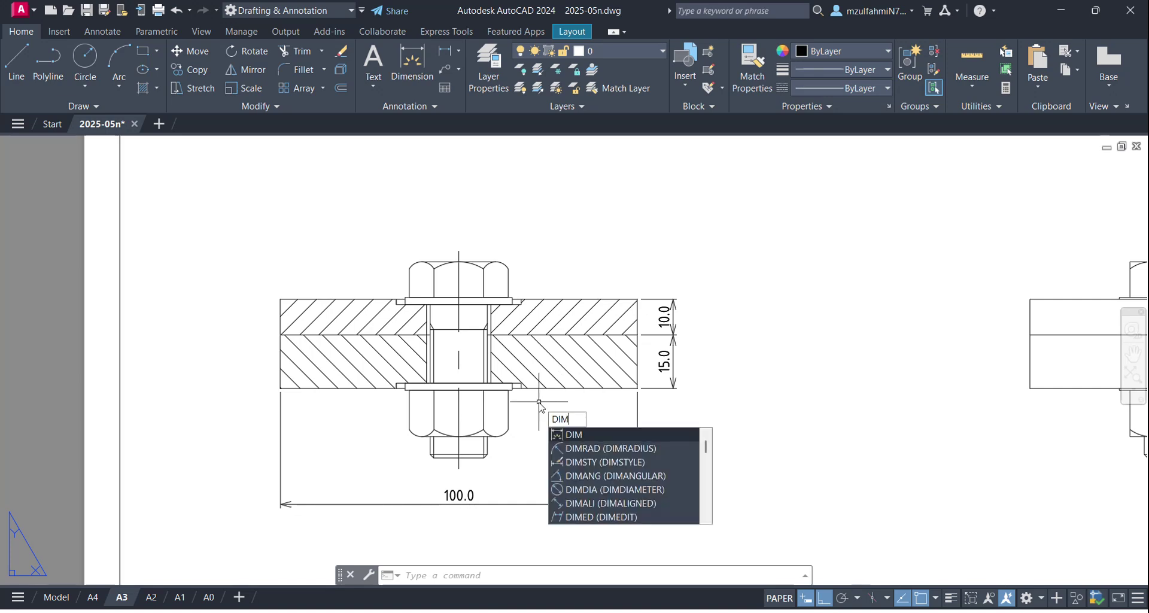
key(BackSpace)
key(BackSpace)
text(dia)
key(Return)
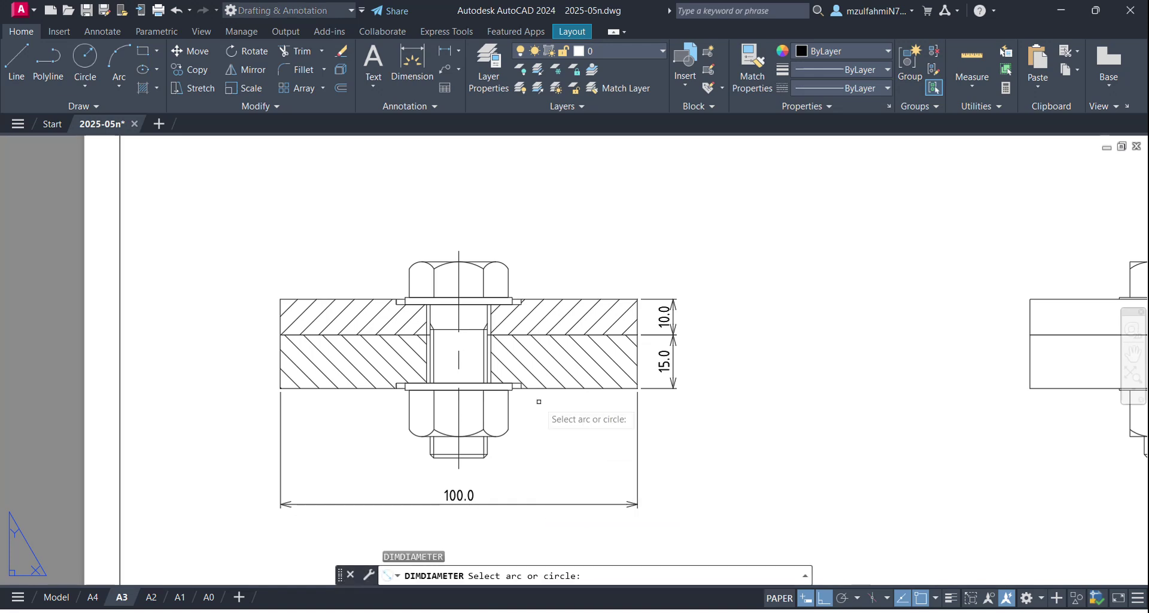
scroll(466, 430, up, 4)
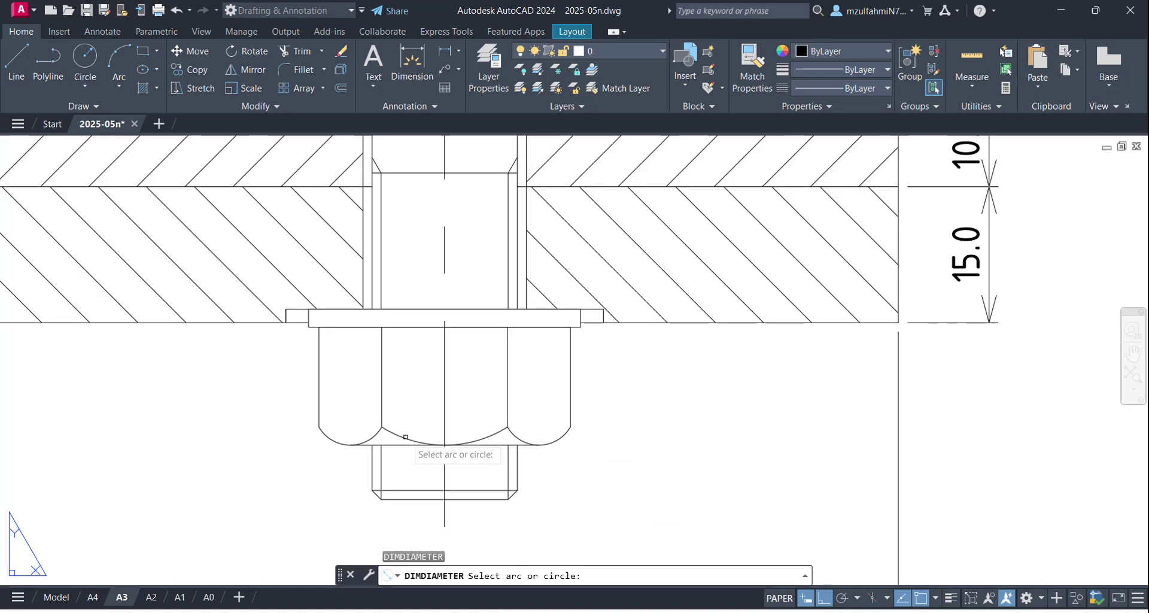
click(406, 437)
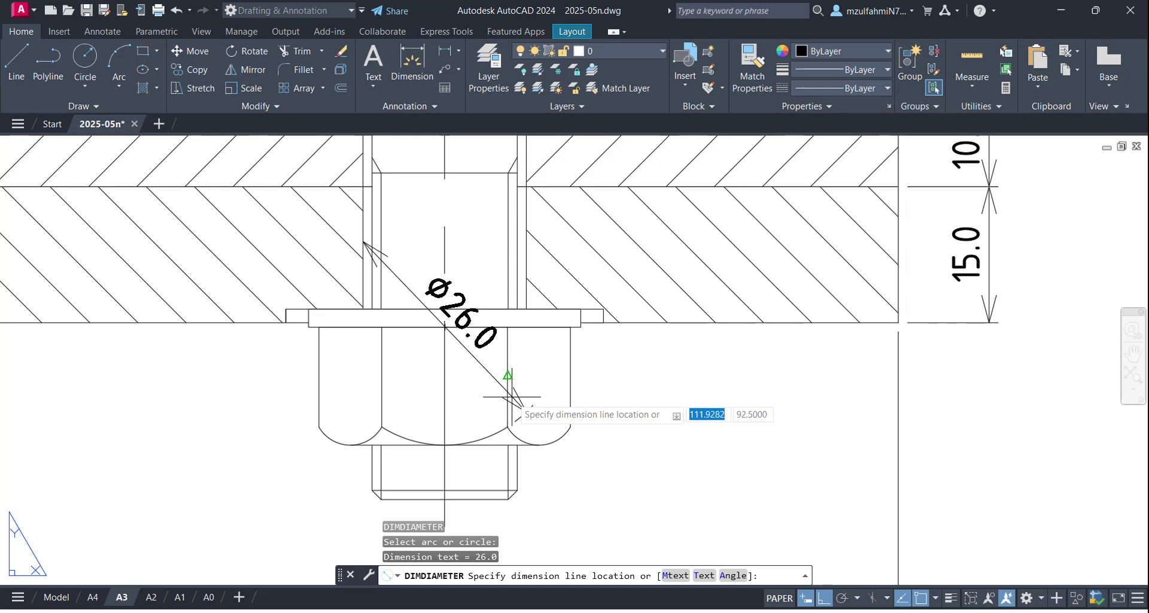
key(Escape)
scroll(539, 419, down, 5)
scroll(556, 437, up, 4)
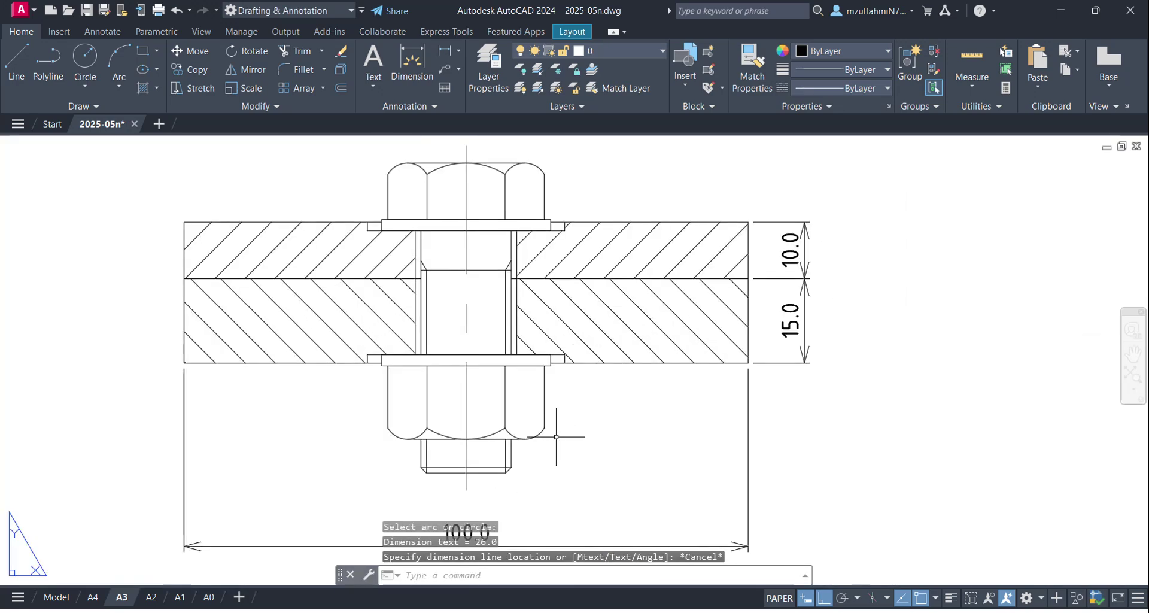
scroll(628, 431, down, 2)
middle_drag(730, 423, 667, 423)
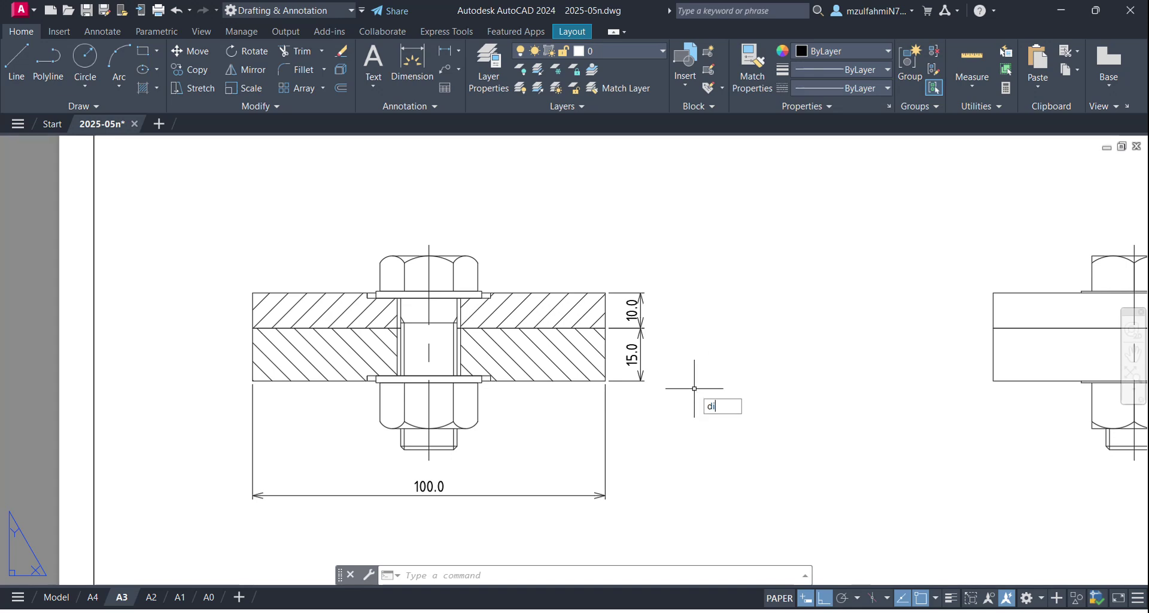
Step: Add a 25.0 baseline dimension from the 15.0 dimension to the top plate's corner
text(m)
key(Return)
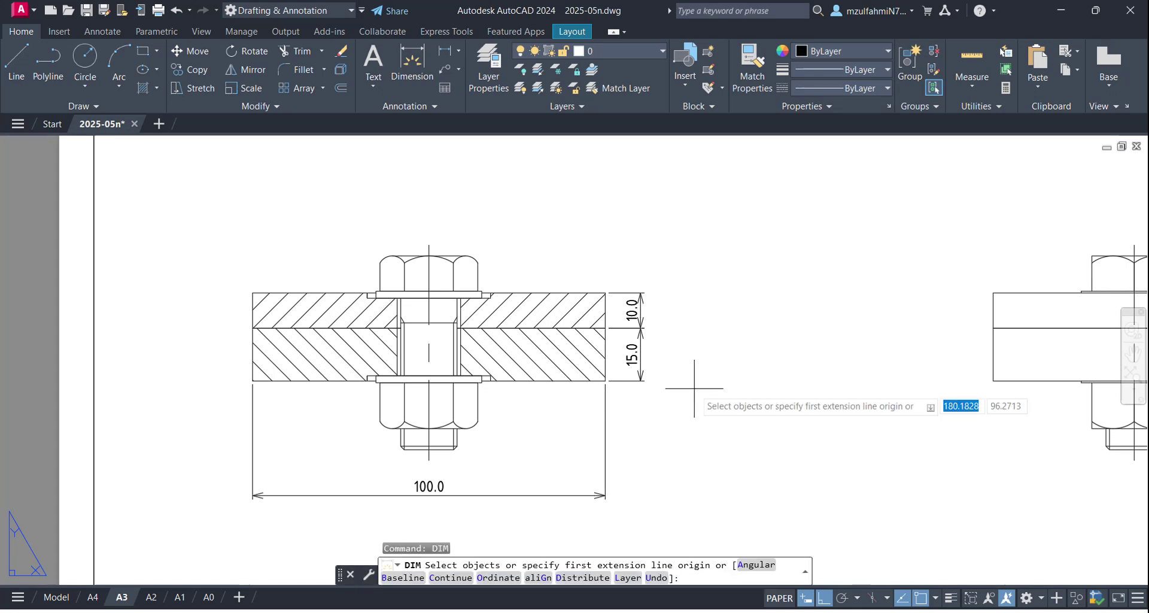
click(407, 578)
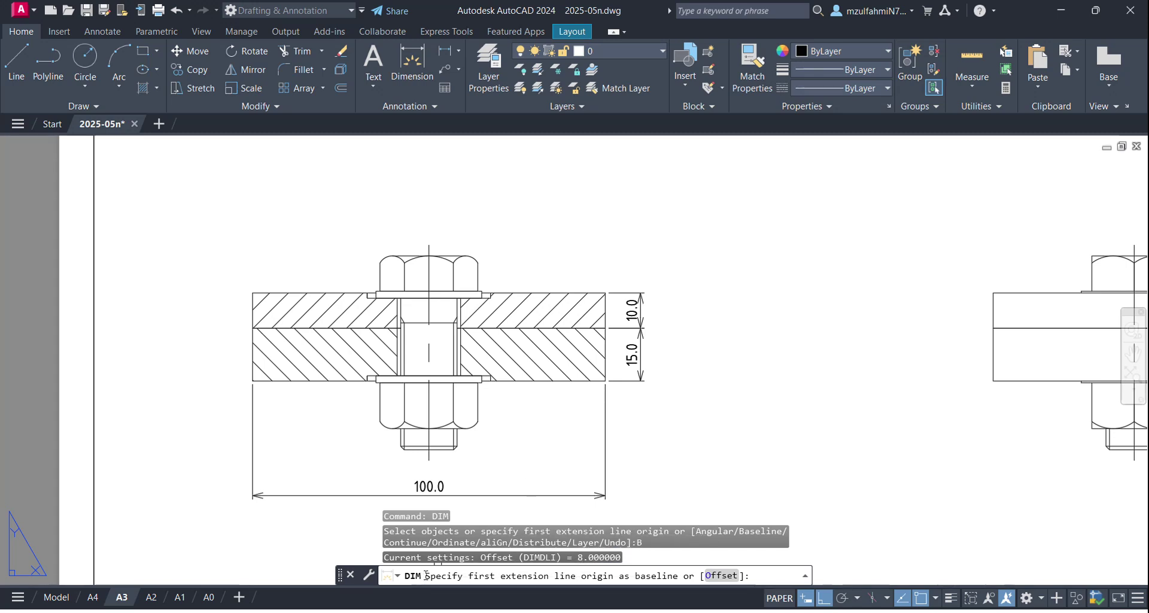
click(508, 578)
click(628, 380)
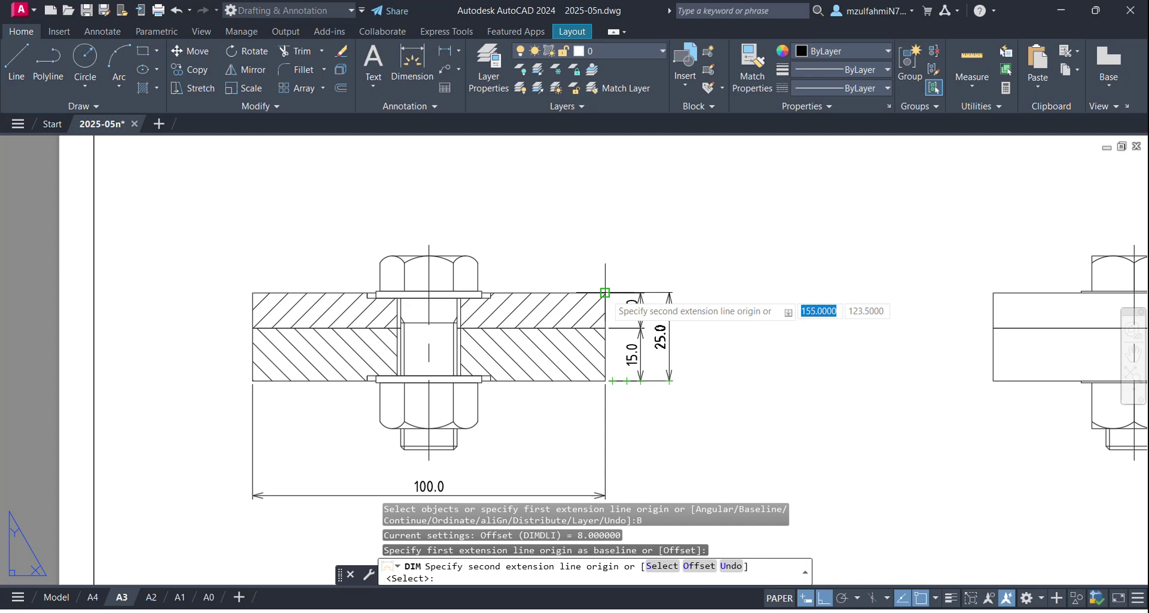
click(605, 293)
key(Escape)
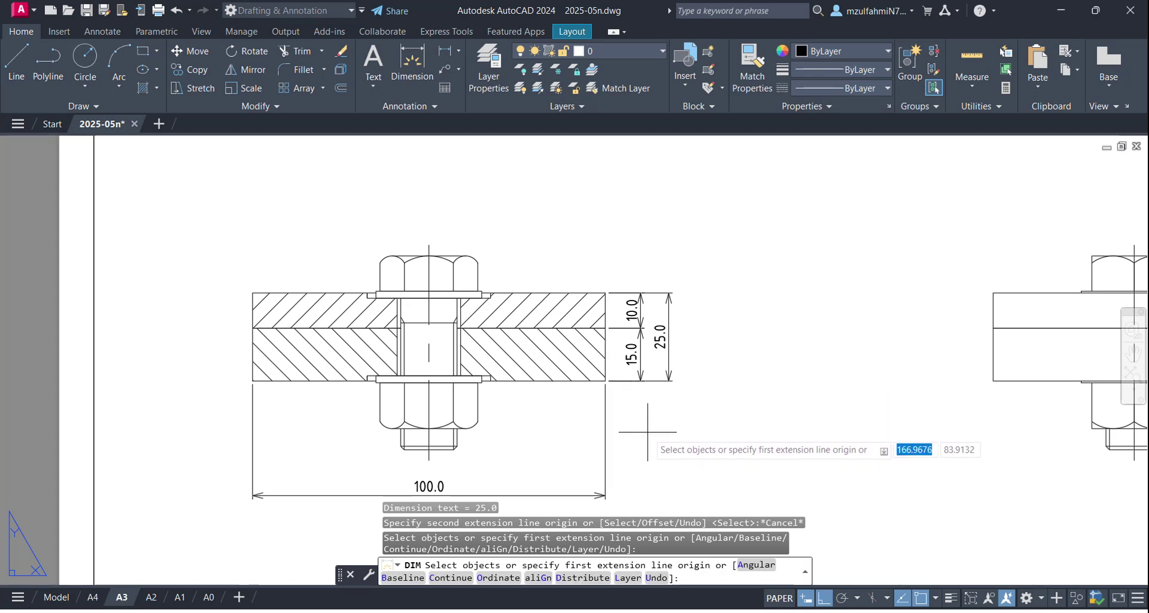
Step: Measure the 8.0 gap between the 15.0 and 25.0 dimension lines with DIST
key(Return)
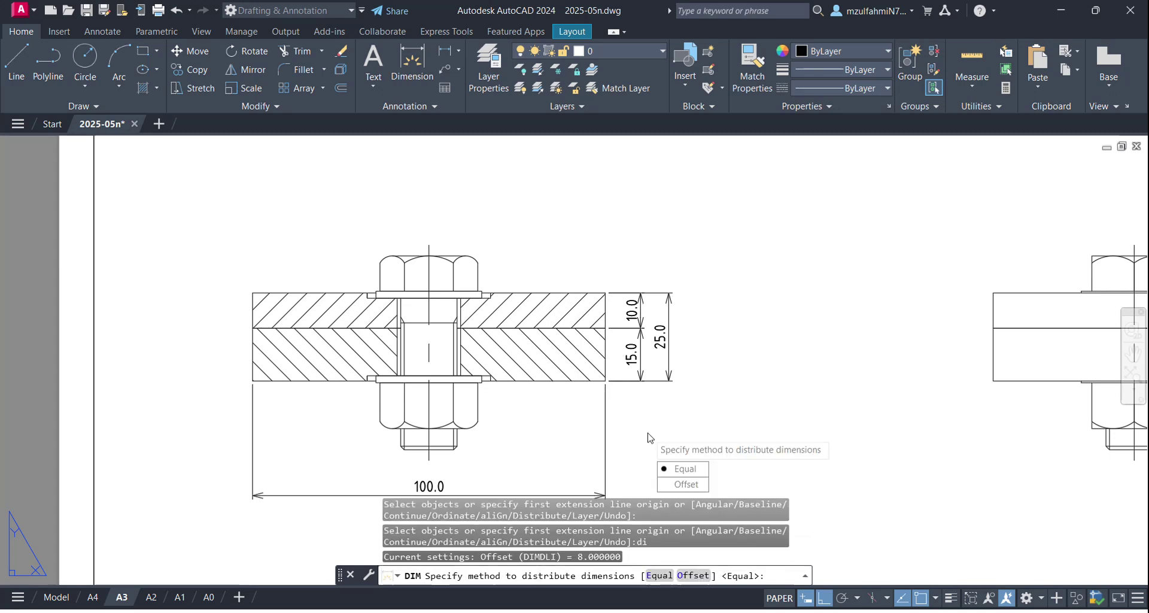
key(Escape)
key(Return)
text(di)
key(Return)
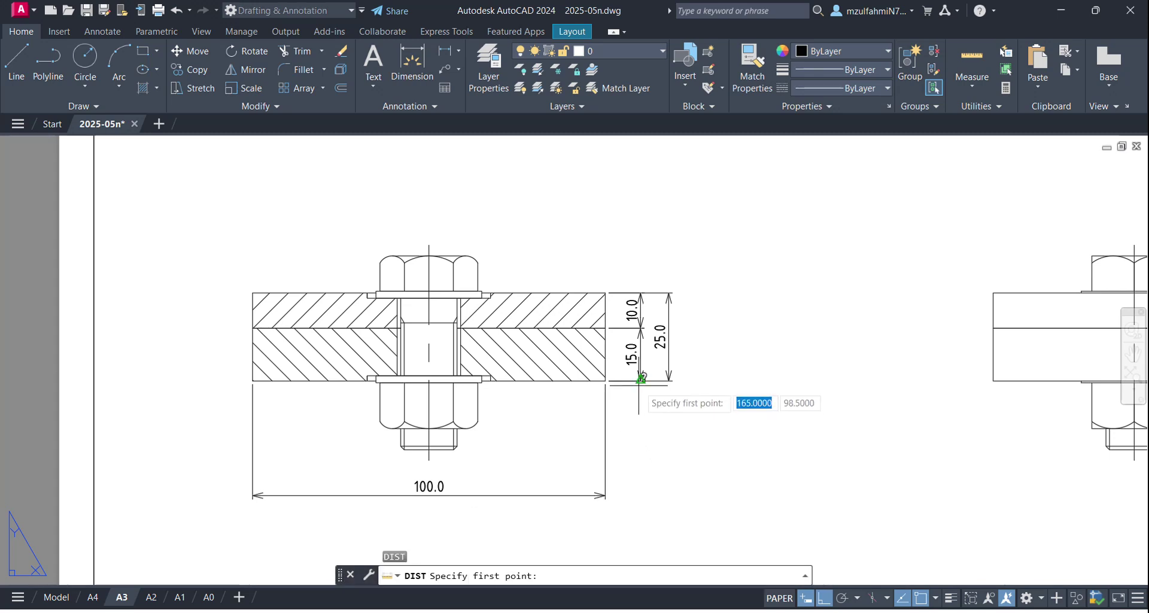
click(641, 380)
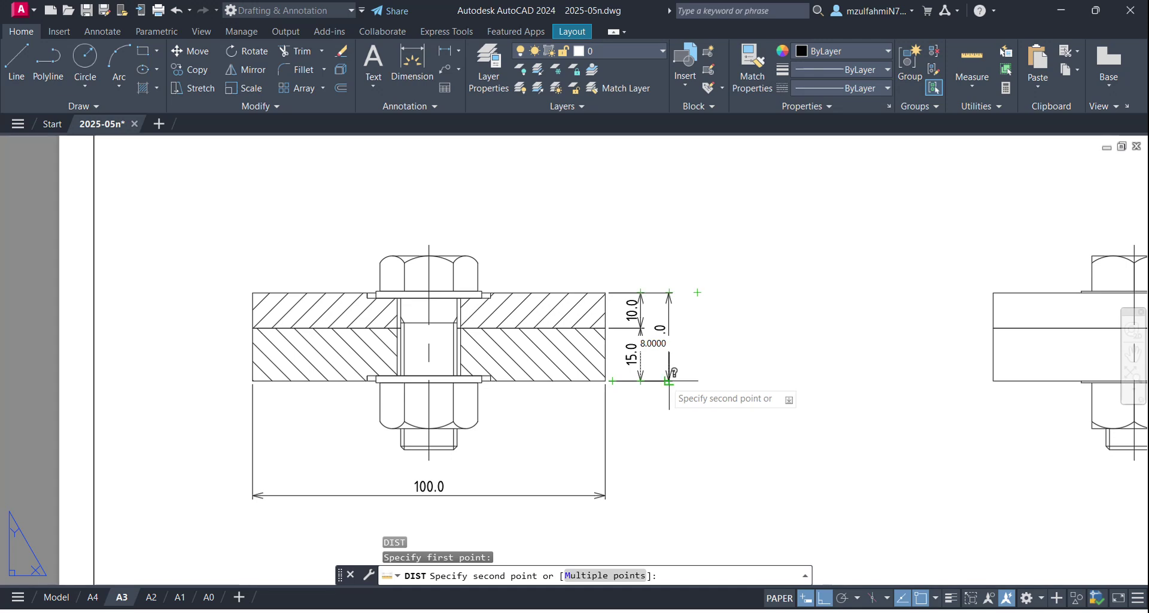
click(669, 380)
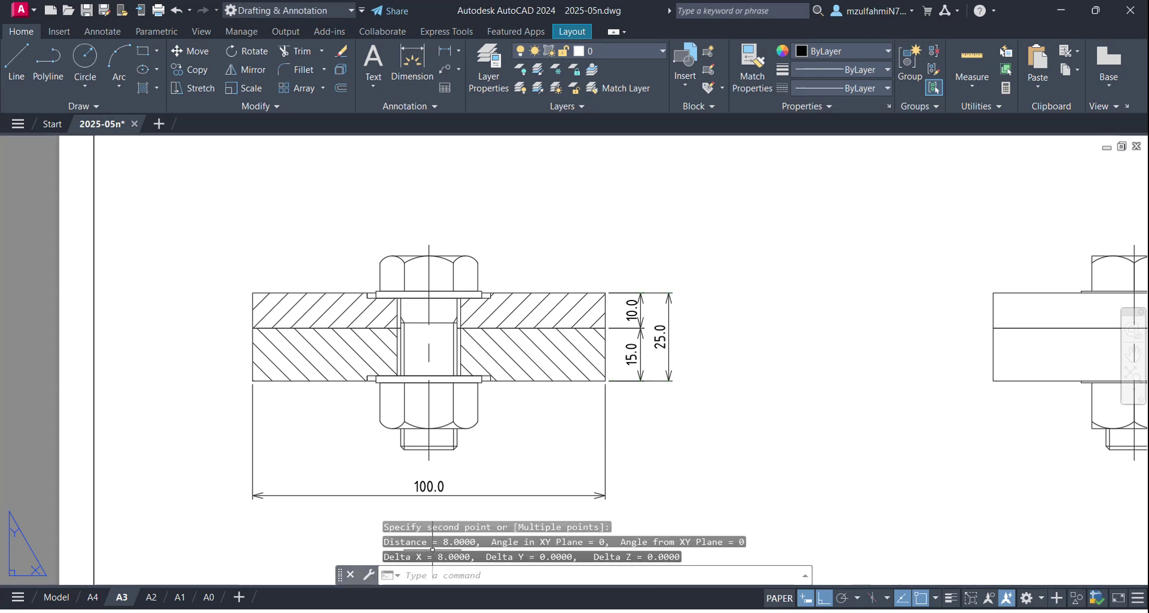
key(Escape)
key(Escape)
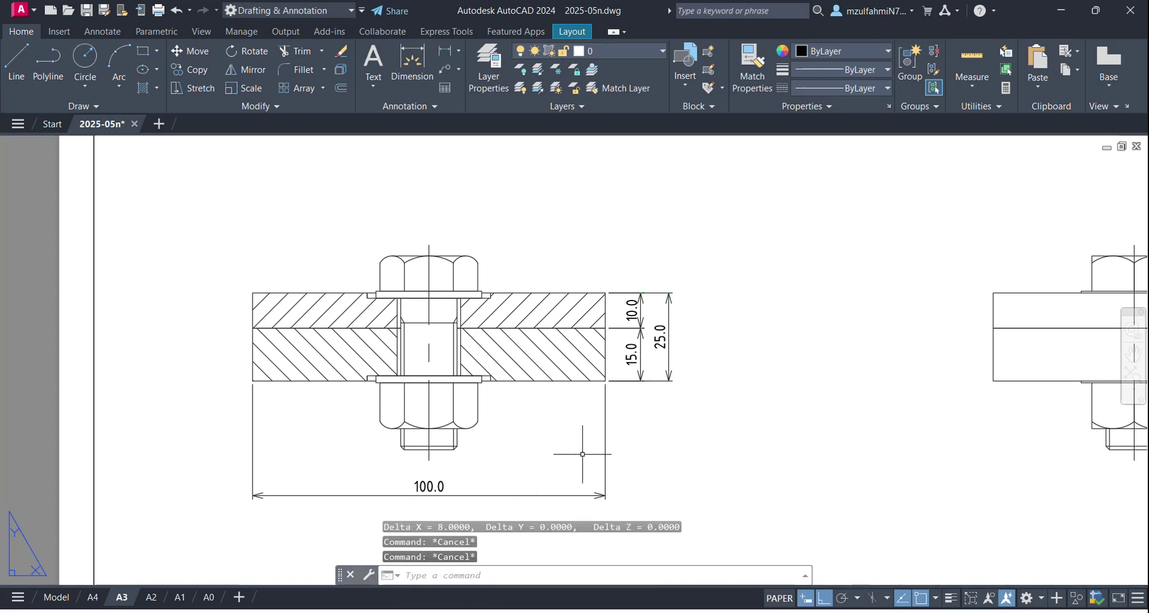
scroll(633, 446, down, 2)
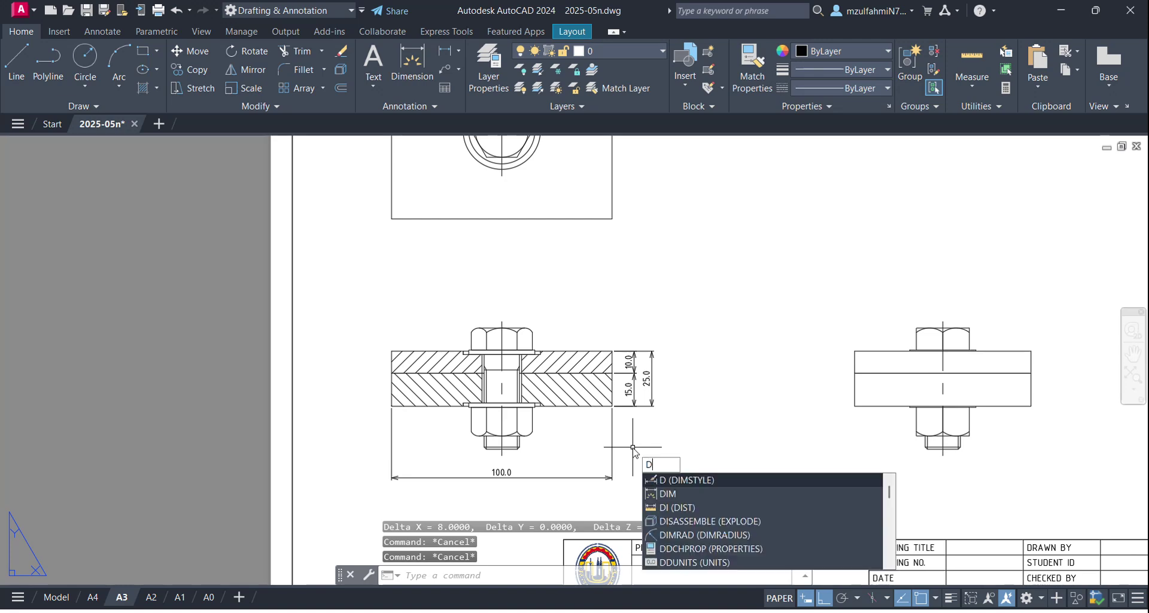
key(Return)
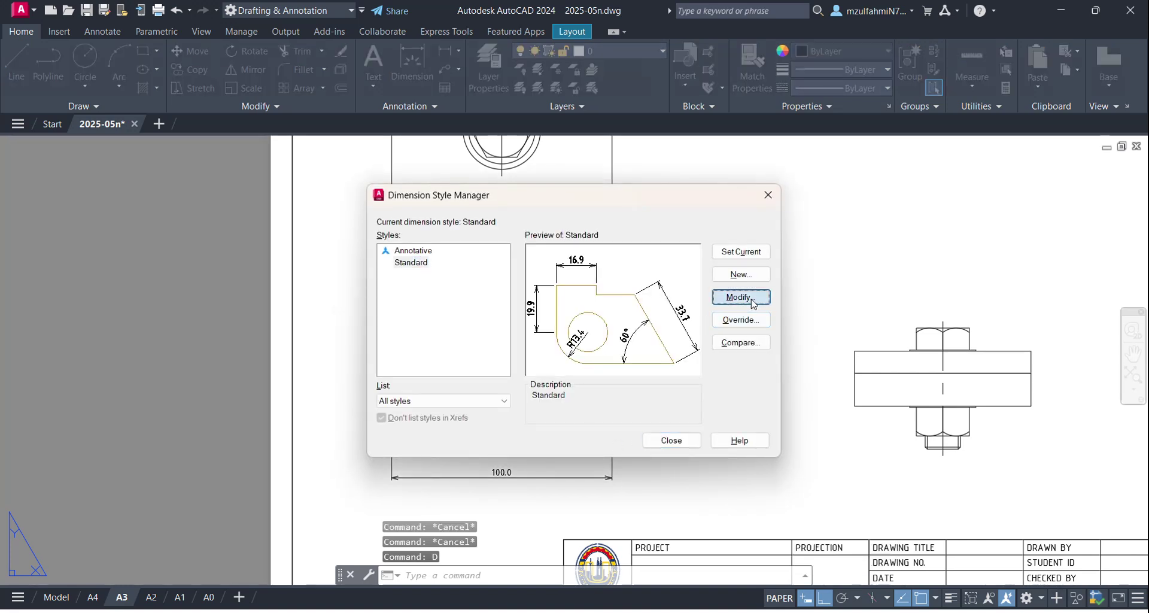
click(742, 296)
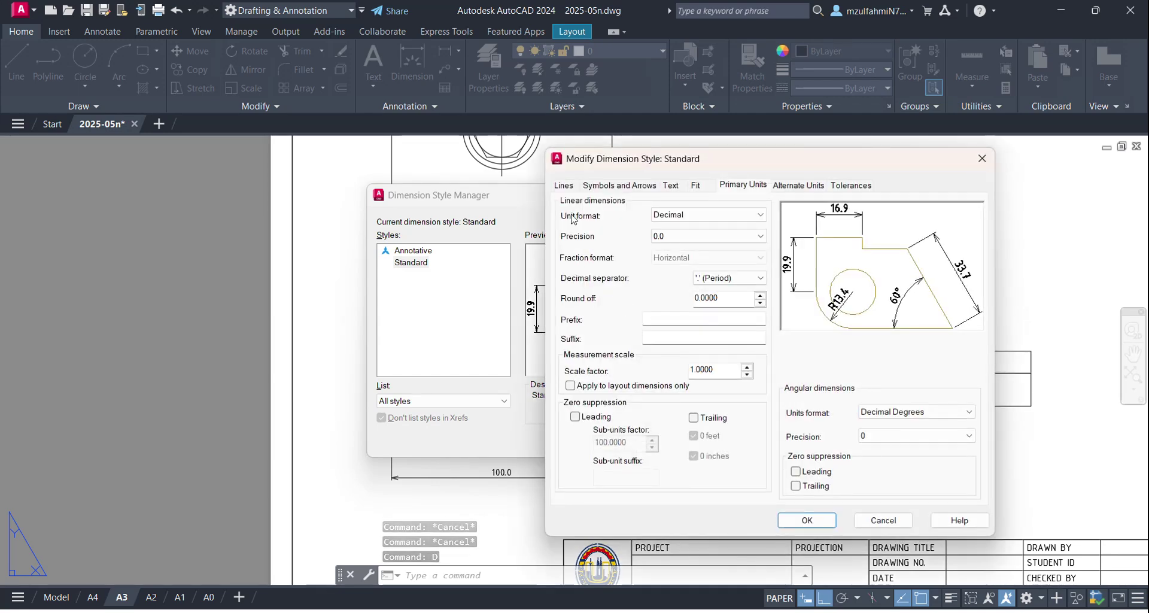
click(563, 185)
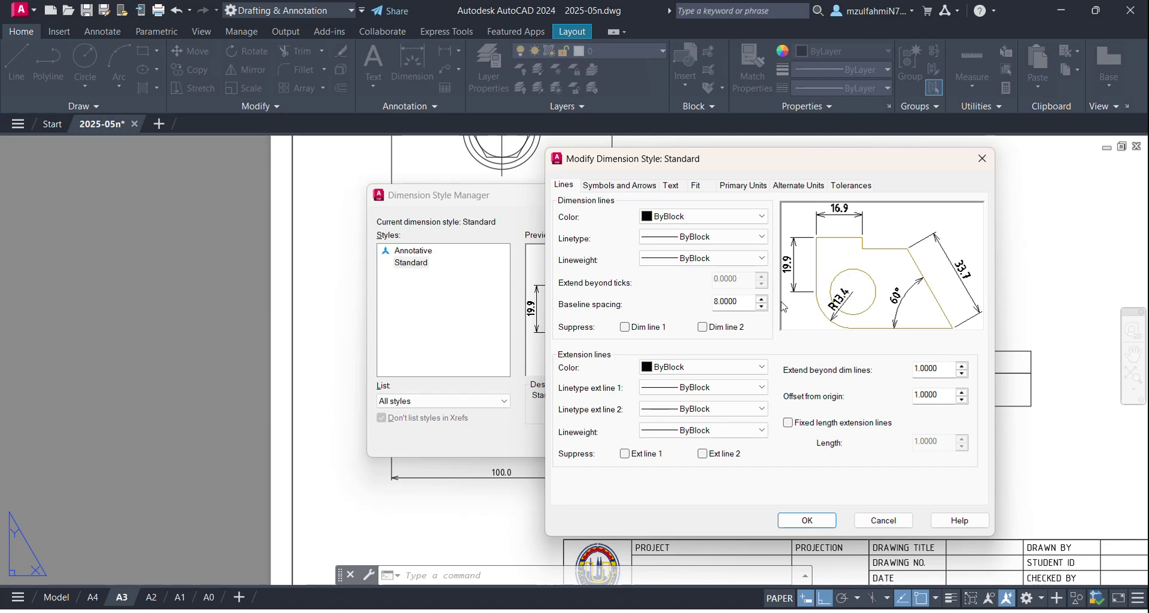
click(981, 159)
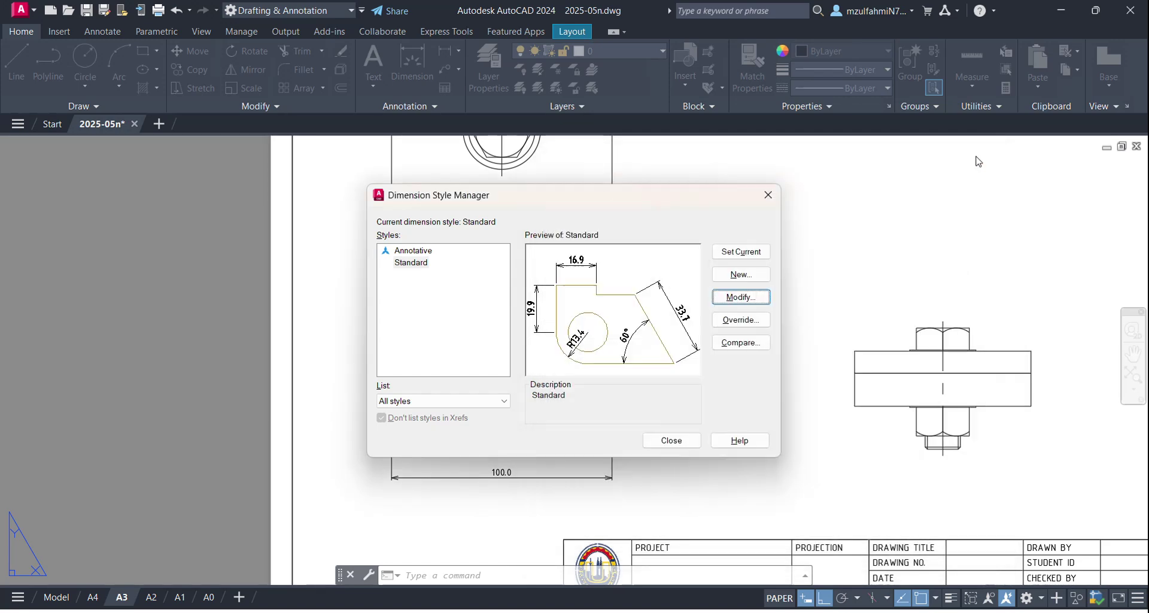
click(767, 195)
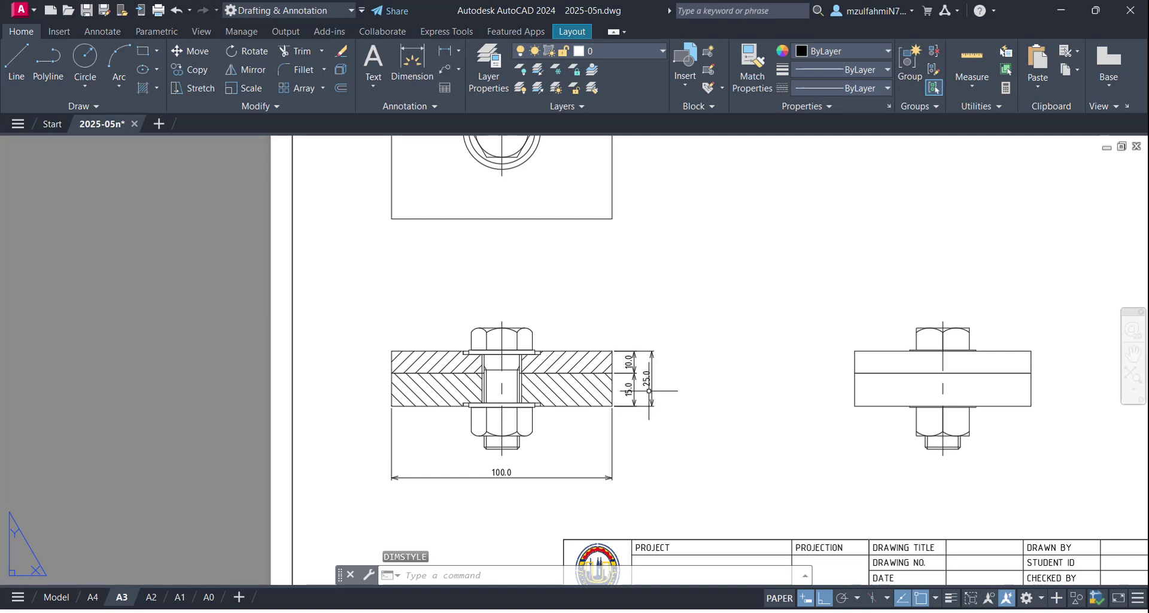
Step: Start a dimension from the bolt's threaded end to the top of the bolt head
key(Escape)
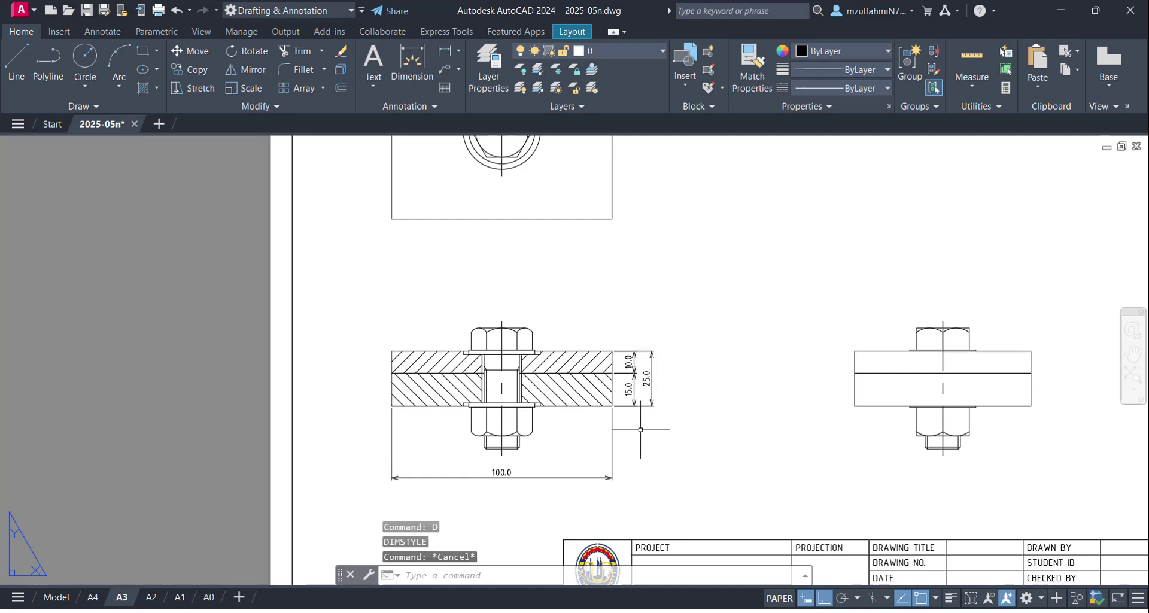
middle_drag(638, 410, 633, 390)
scroll(709, 398, up, 2)
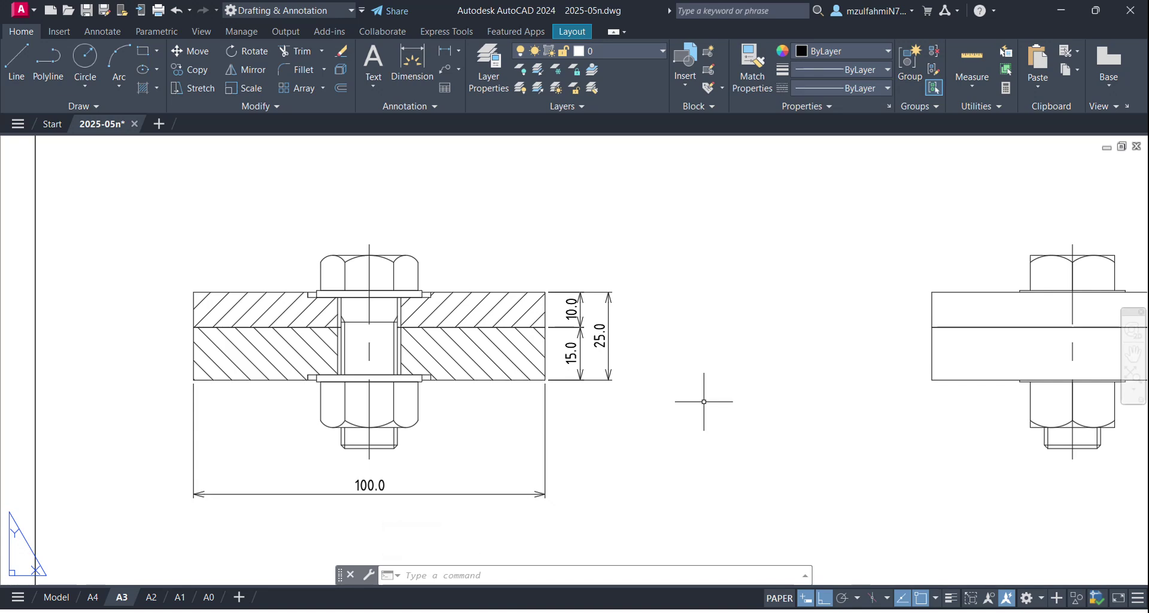
text(m)
key(Return)
scroll(302, 554, up, 2)
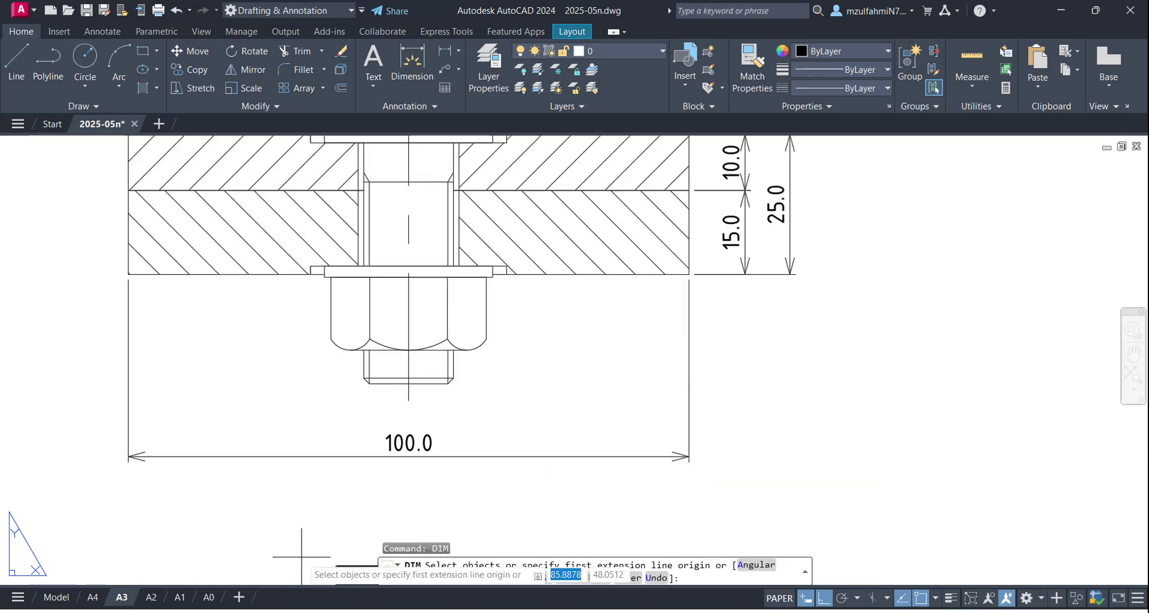
key(Return)
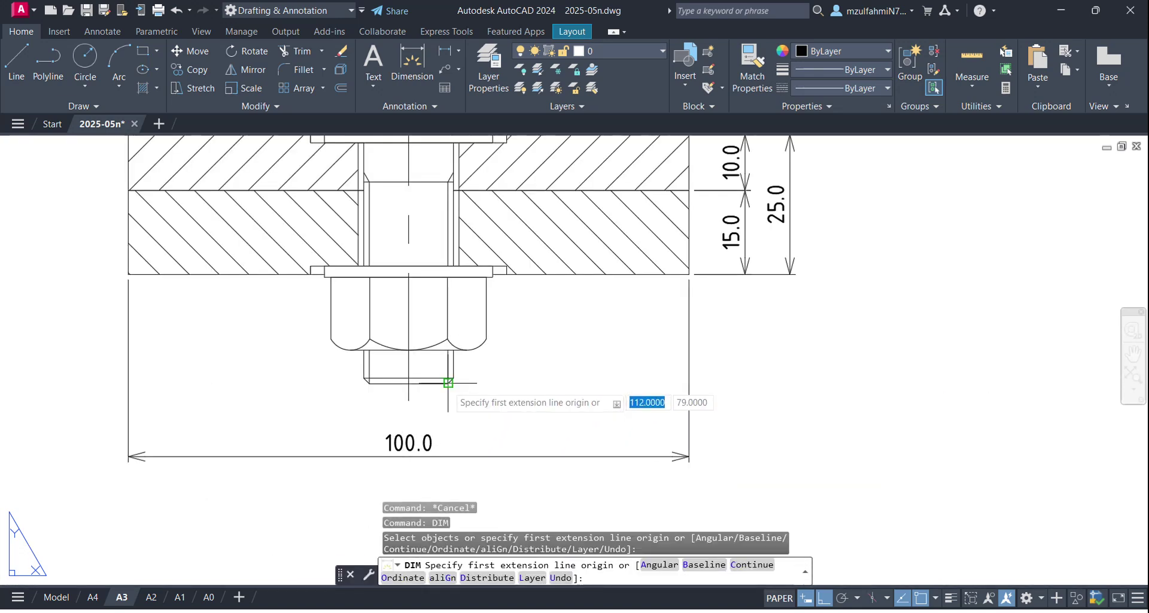
click(447, 384)
scroll(462, 310, down, 2)
middle_drag(462, 310, 456, 436)
scroll(472, 249, up, 2)
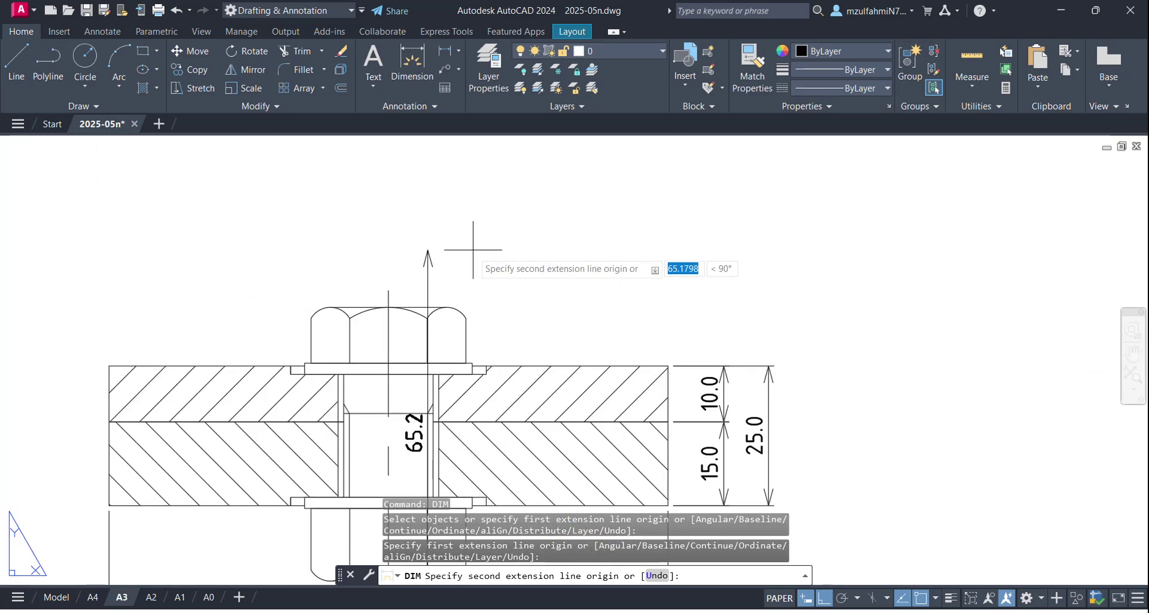
click(447, 306)
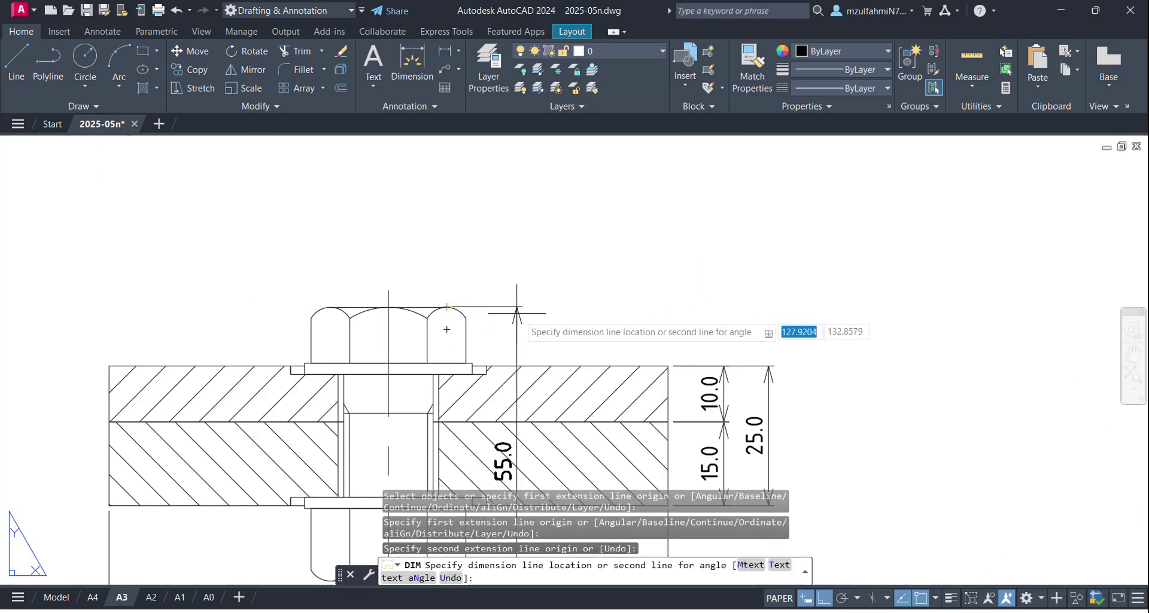
Step: Place the 55.0 bolt-length dimension 8 units outside the 25.0 dimension
middle_drag(597, 315, 513, 189)
scroll(520, 191, down, 1)
scroll(526, 195, up, 1)
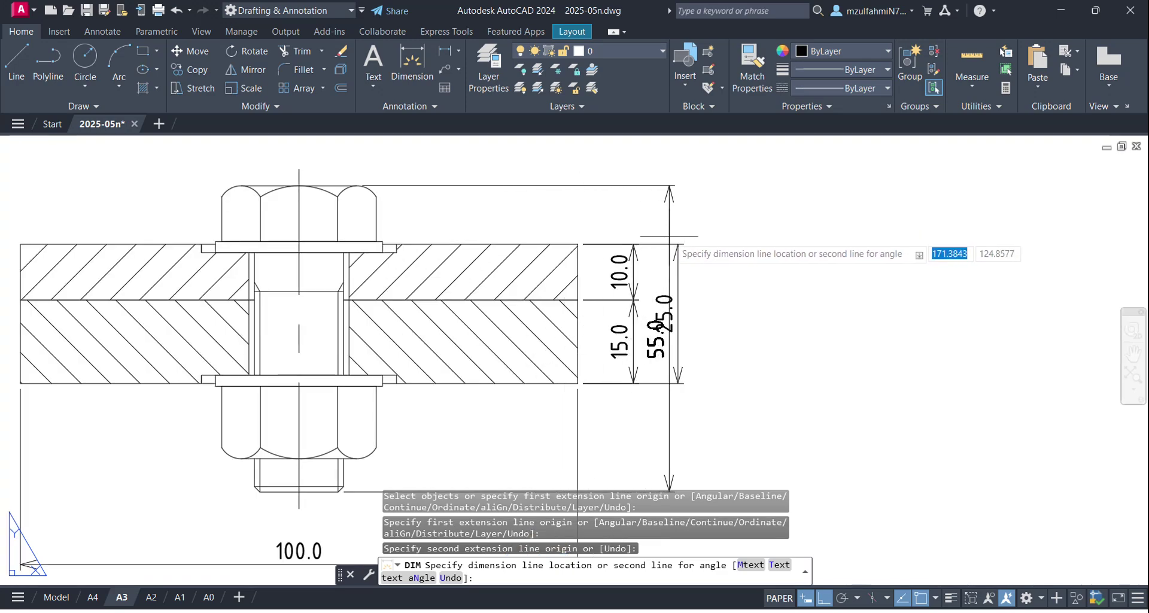
scroll(669, 236, up, 1)
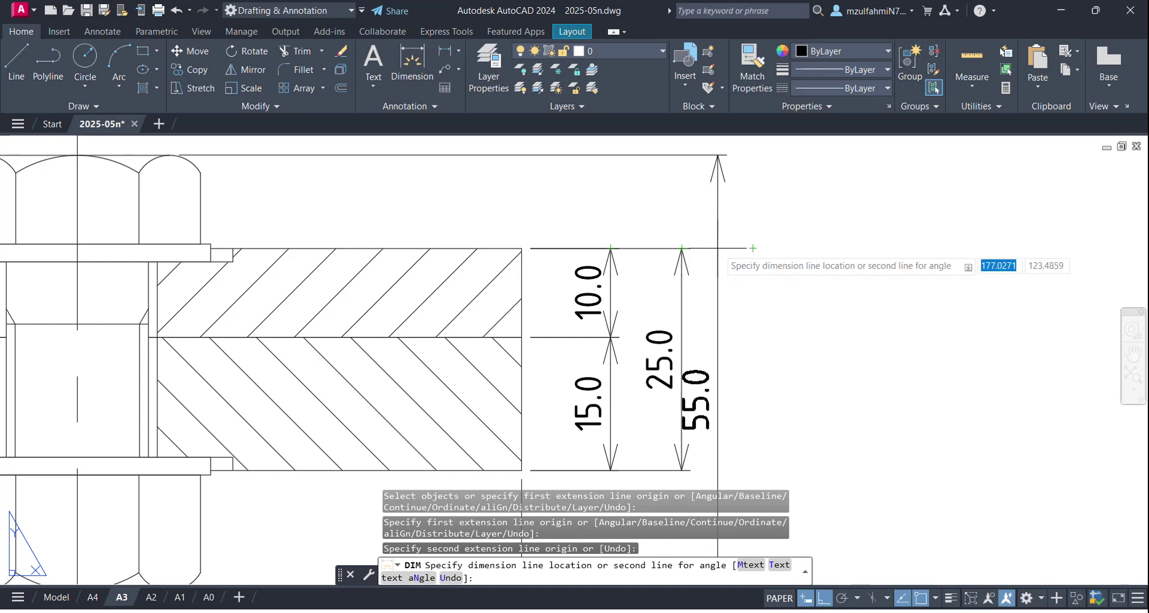
scroll(736, 245, down, 2)
scroll(718, 245, up, 2)
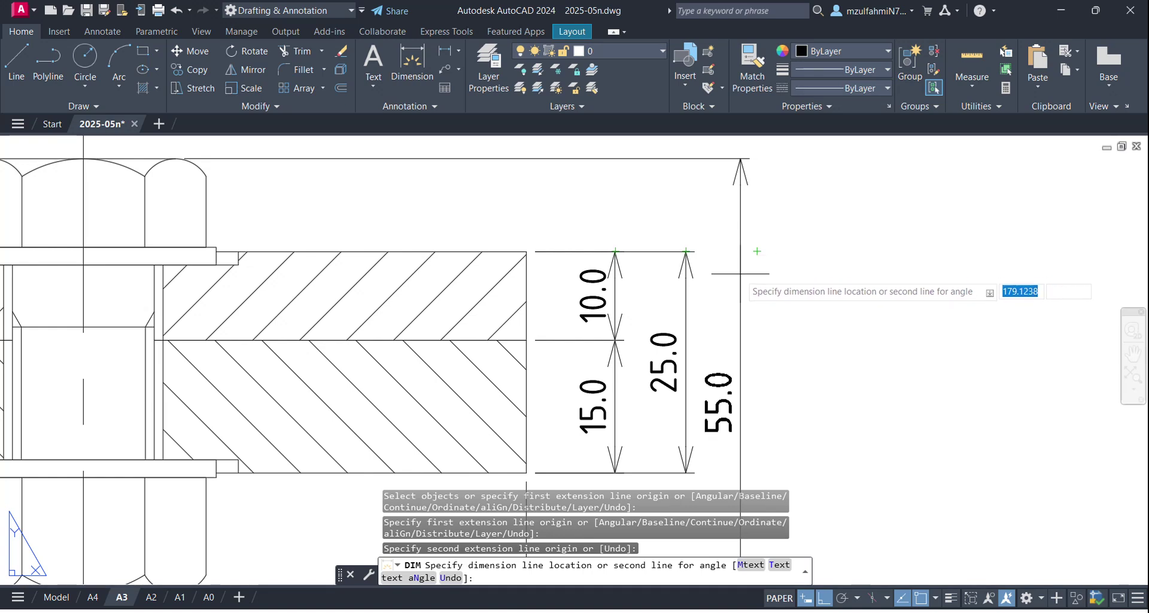
scroll(706, 269, up, 2)
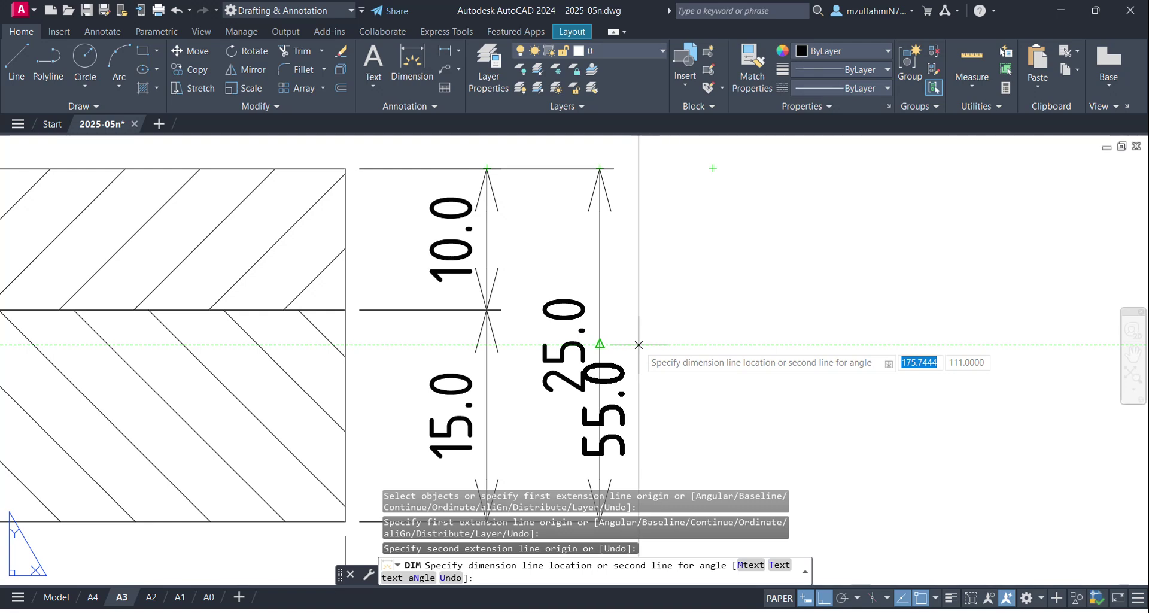
key(ctrl)
key(ctrl)
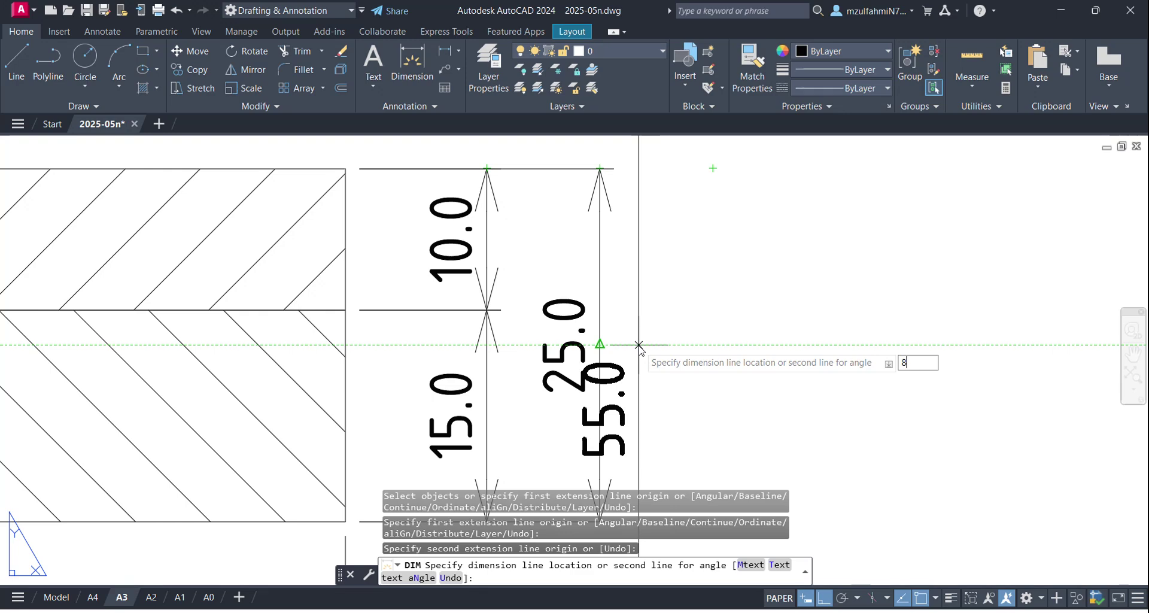
key(Return)
key(Escape)
scroll(638, 344, down, 3)
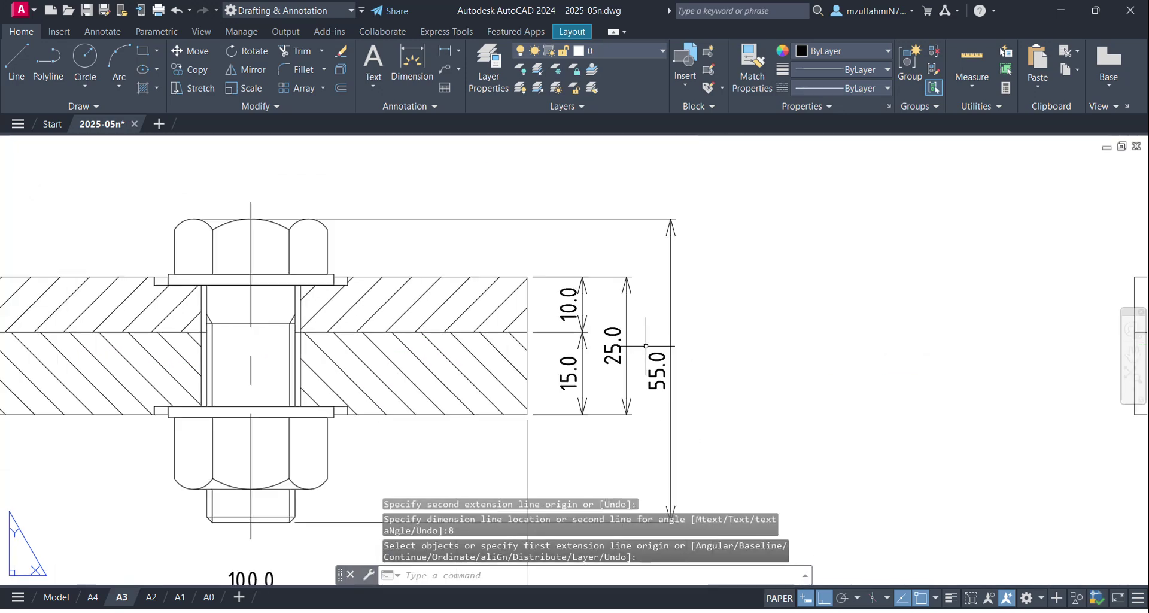
scroll(680, 257, up, 1)
scroll(669, 323, down, 3)
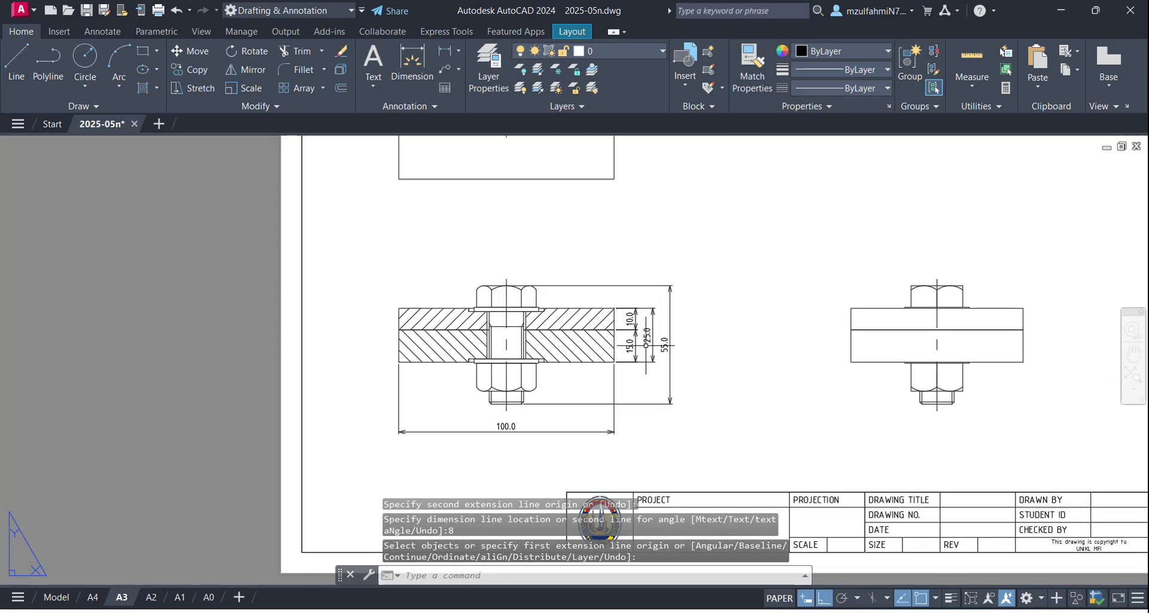
scroll(648, 346, up, 2)
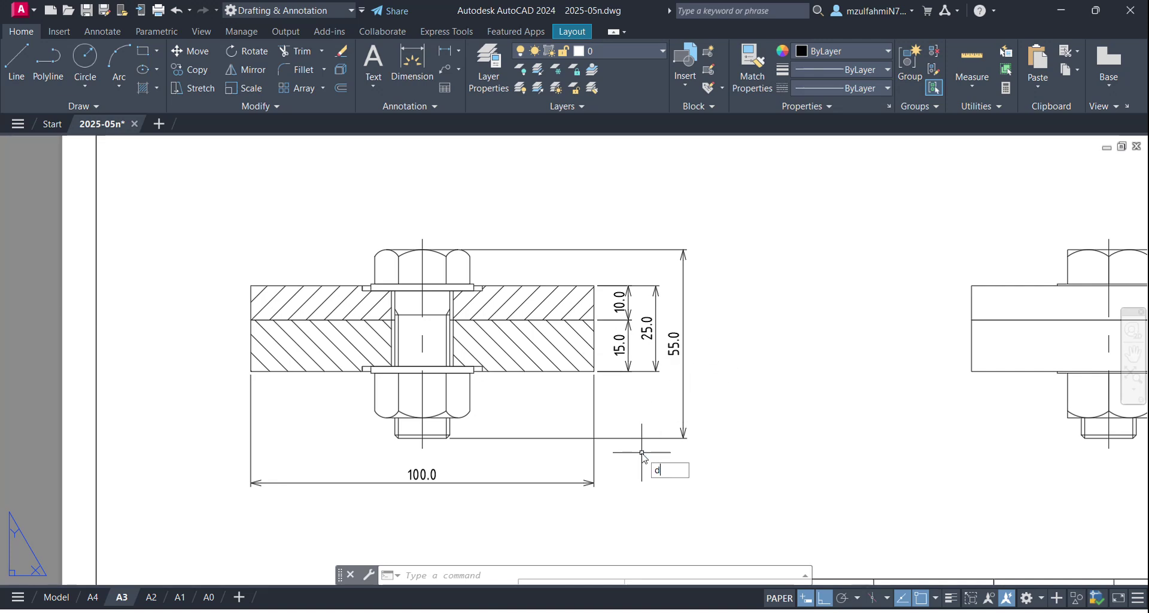
text(i)
key(Return)
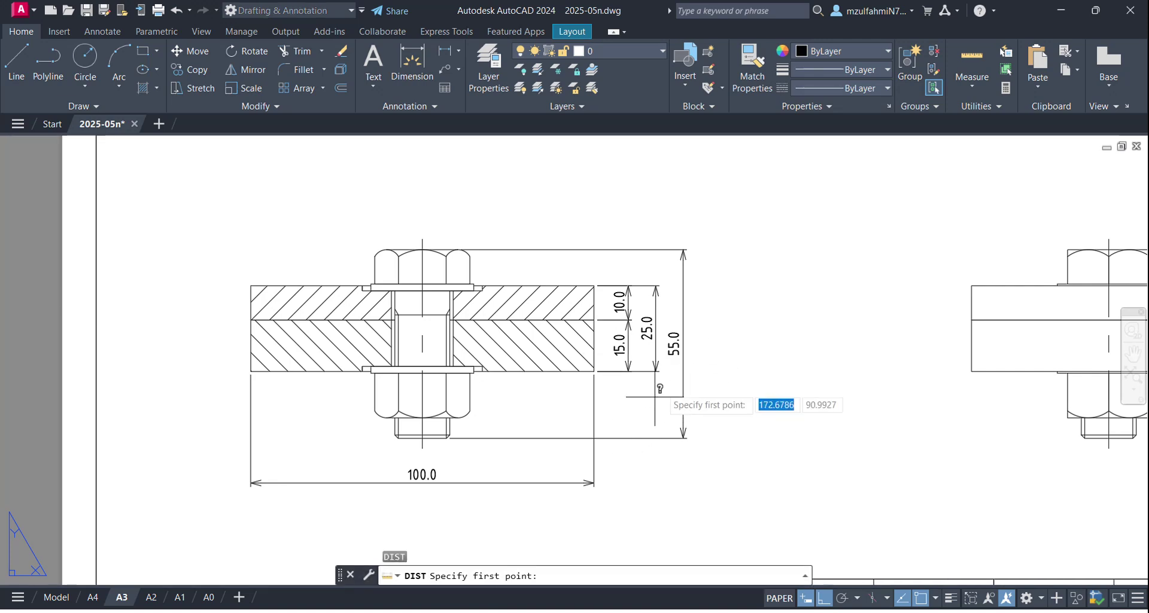
scroll(688, 353, up, 3)
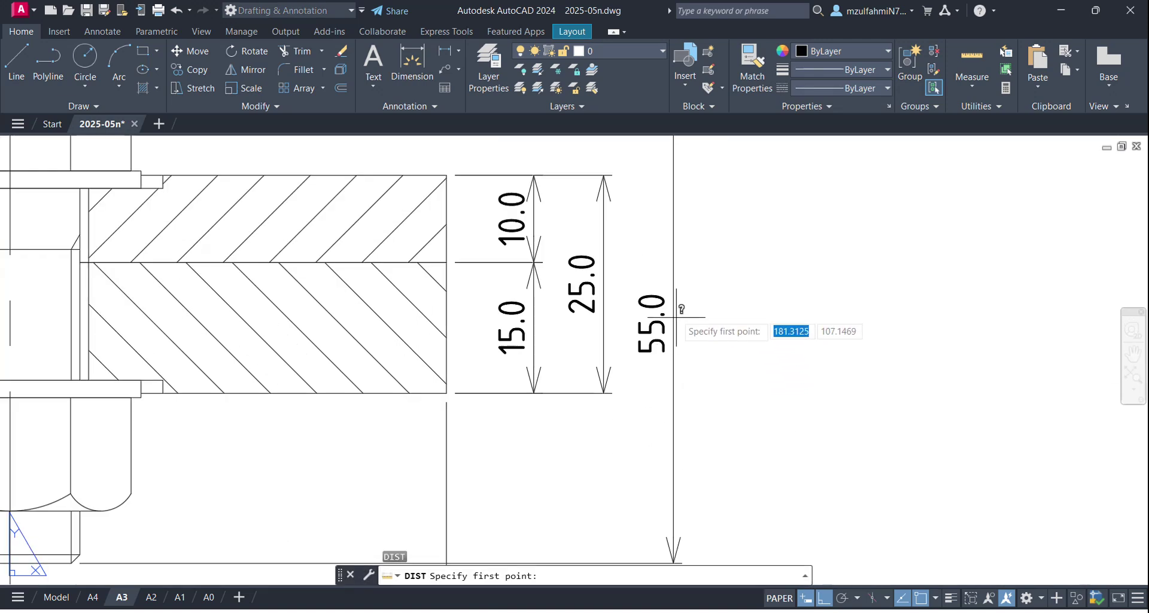
click(604, 282)
key(Escape)
scroll(672, 282, down, 5)
scroll(672, 282, up, 4)
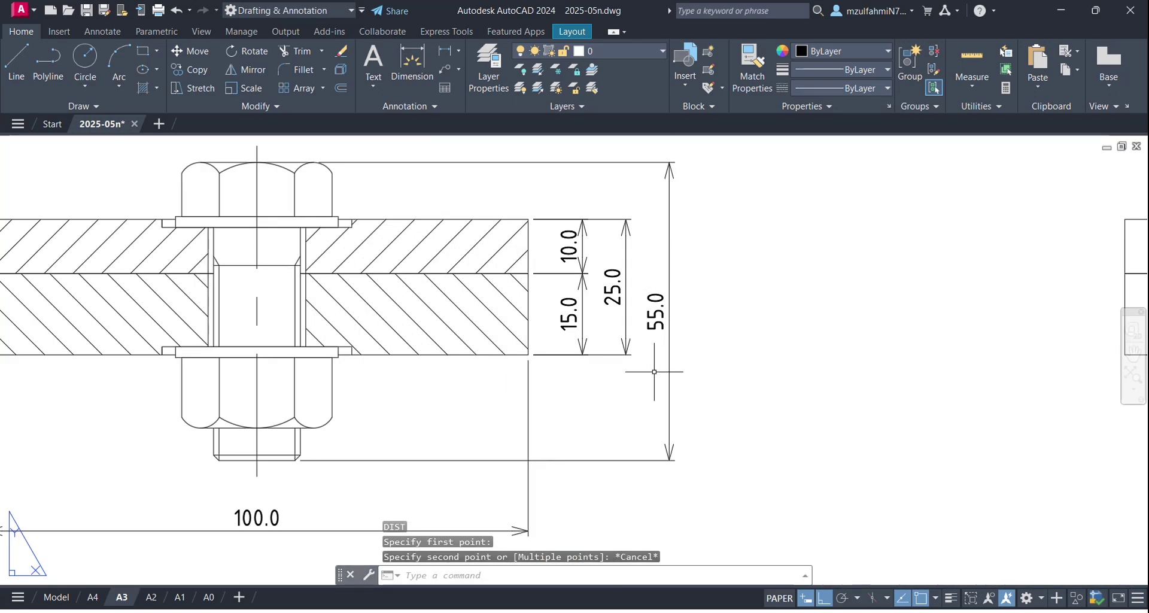
scroll(654, 372, down, 2)
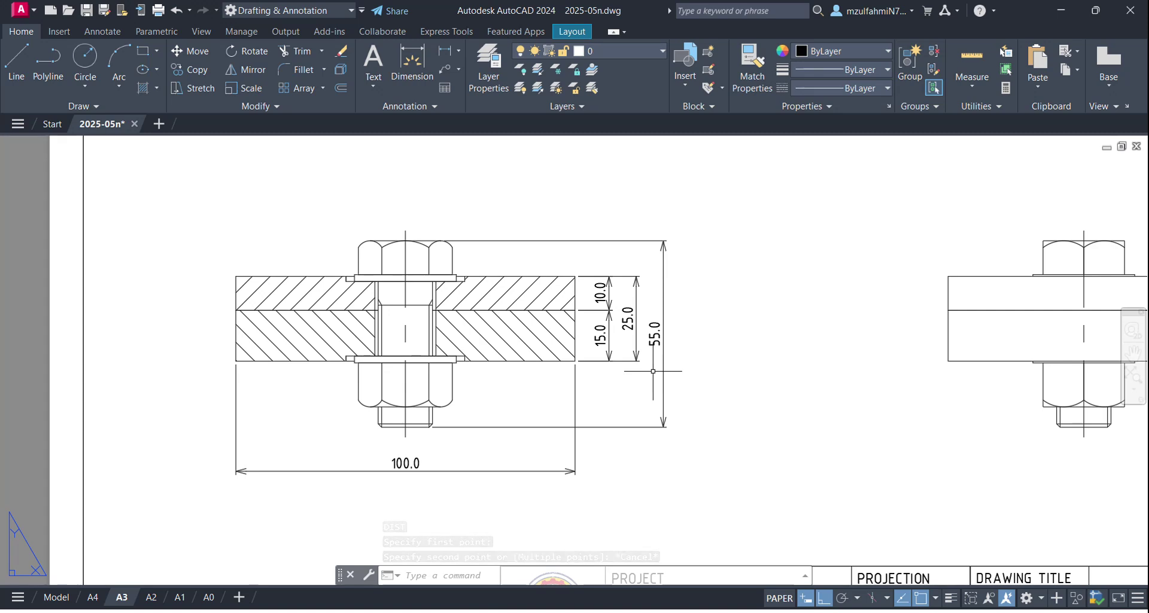
scroll(652, 371, down, 2)
middle_drag(760, 370, 647, 390)
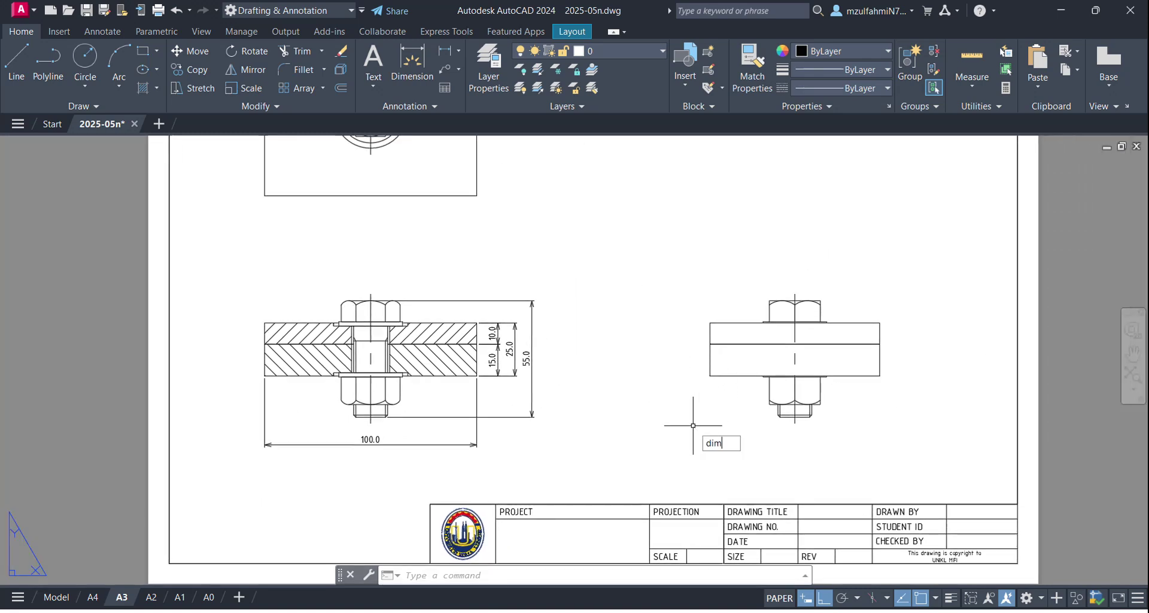
Step: Dimension the right-hand view's plate width as 80.0, level with the 100.0 dimension
key(Return)
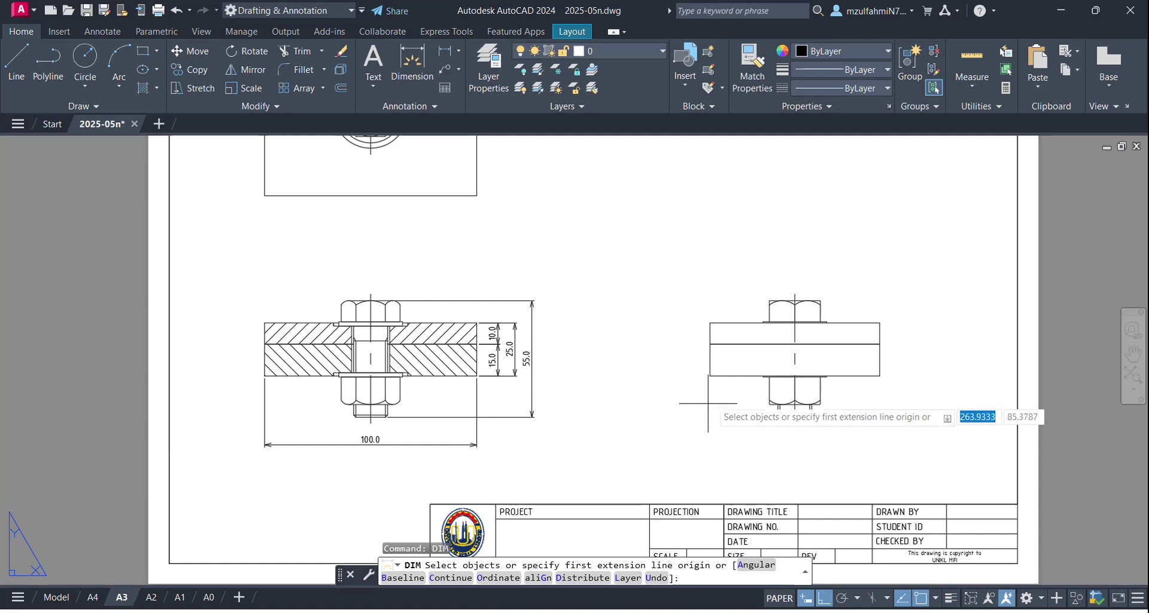
click(710, 376)
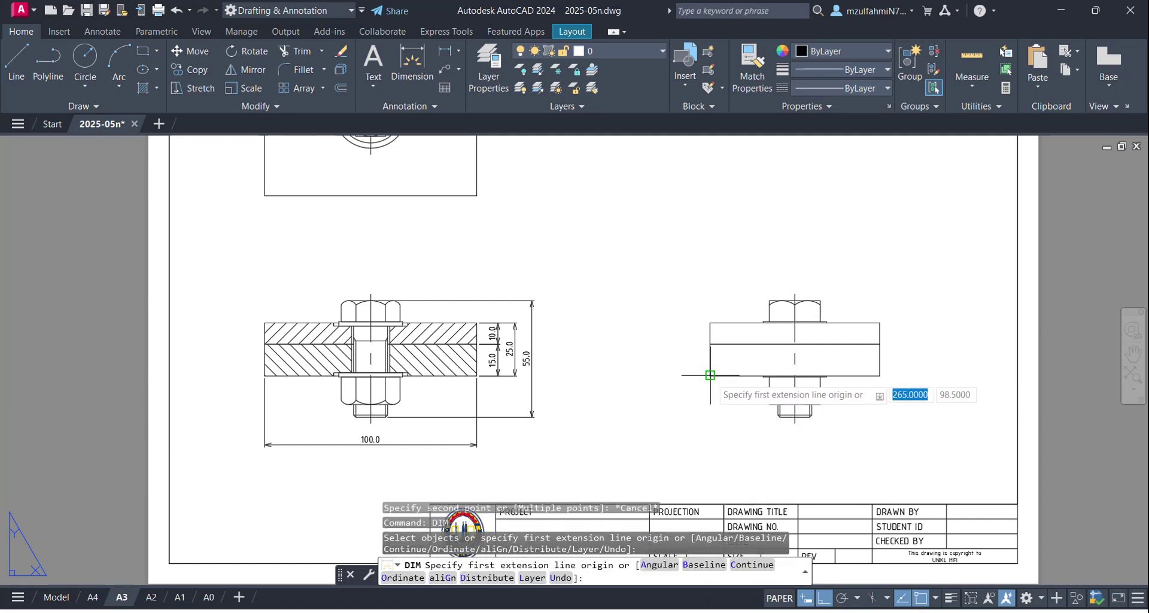
click(879, 375)
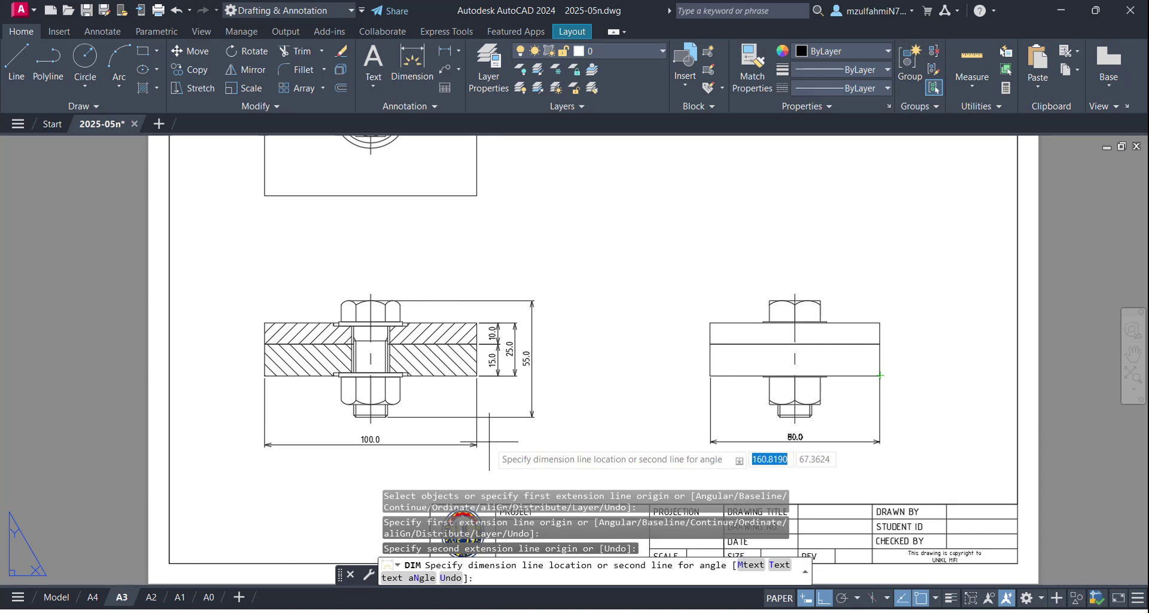
scroll(489, 443, up, 1)
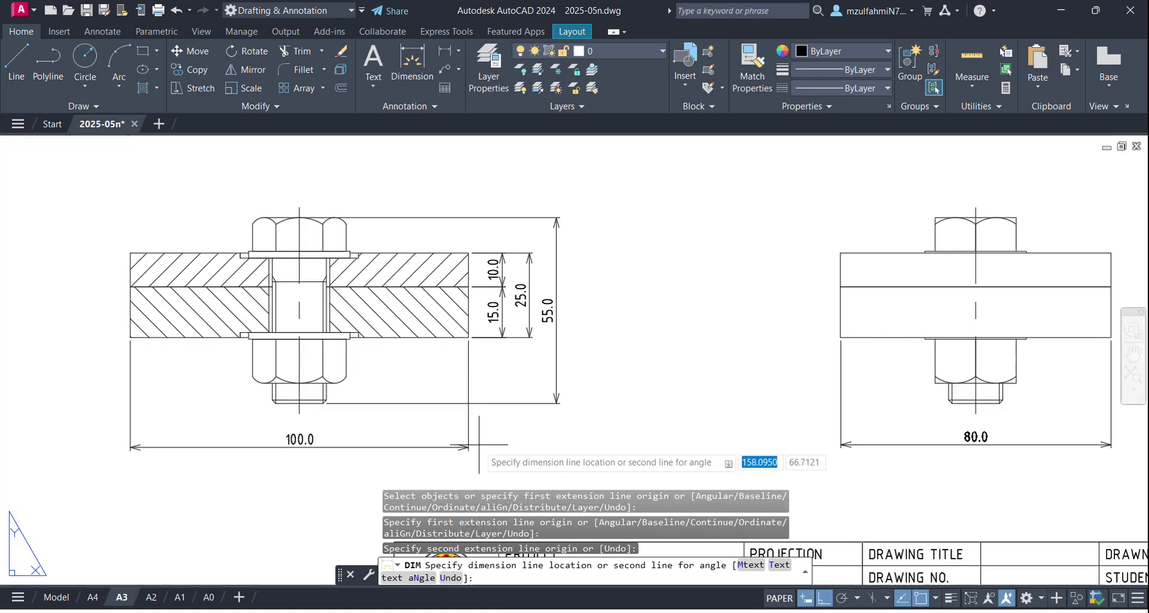
click(472, 446)
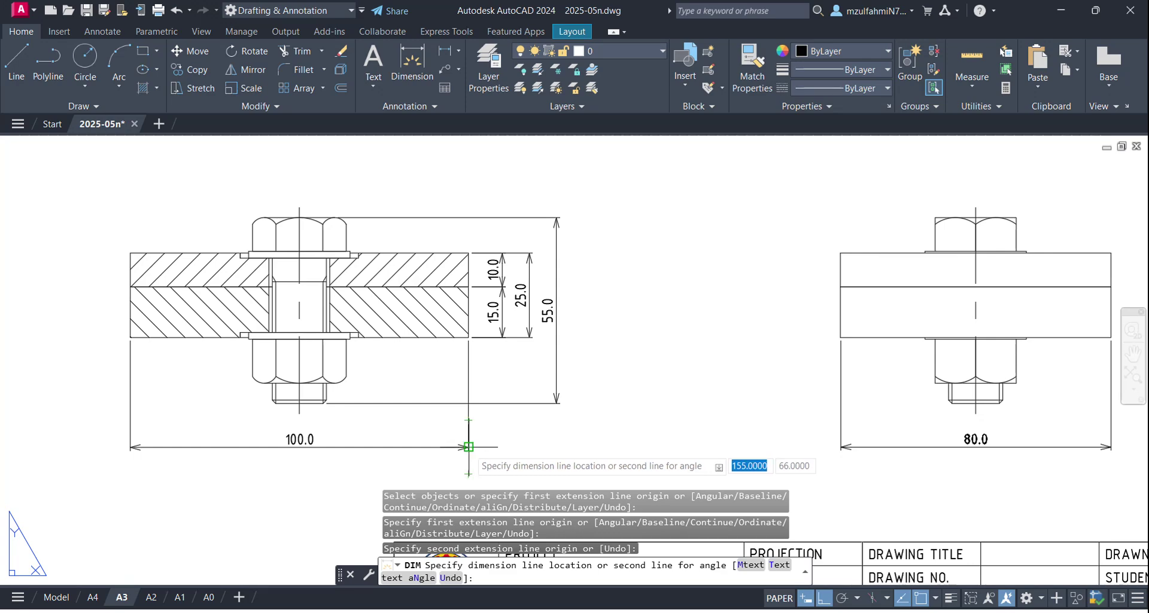
key(Escape)
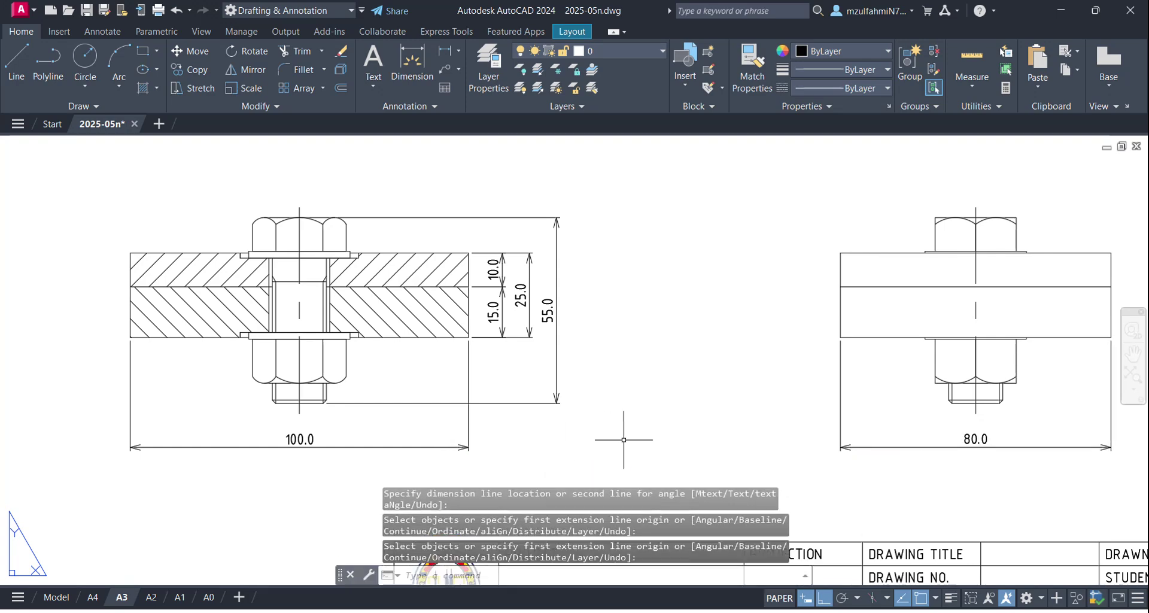
scroll(610, 389, down, 3)
middle_drag(797, 466, 773, 425)
middle_drag(434, 326, 434, 473)
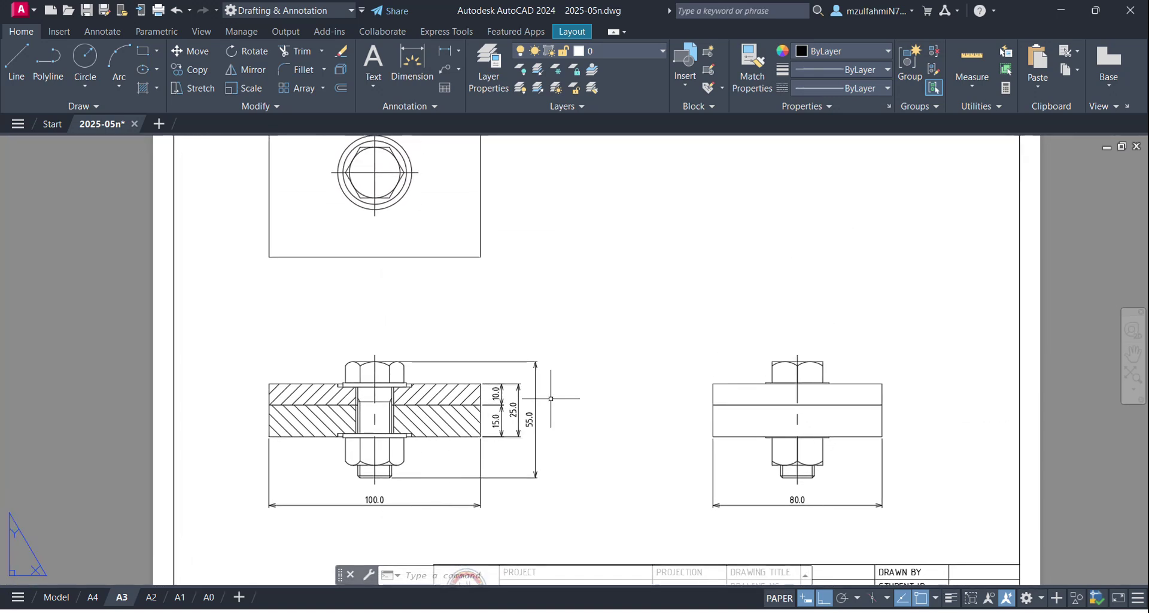
Step: Set precision 0 on all six dimensions so they read 10, 15, 25, 55, 100, 80
click(596, 339)
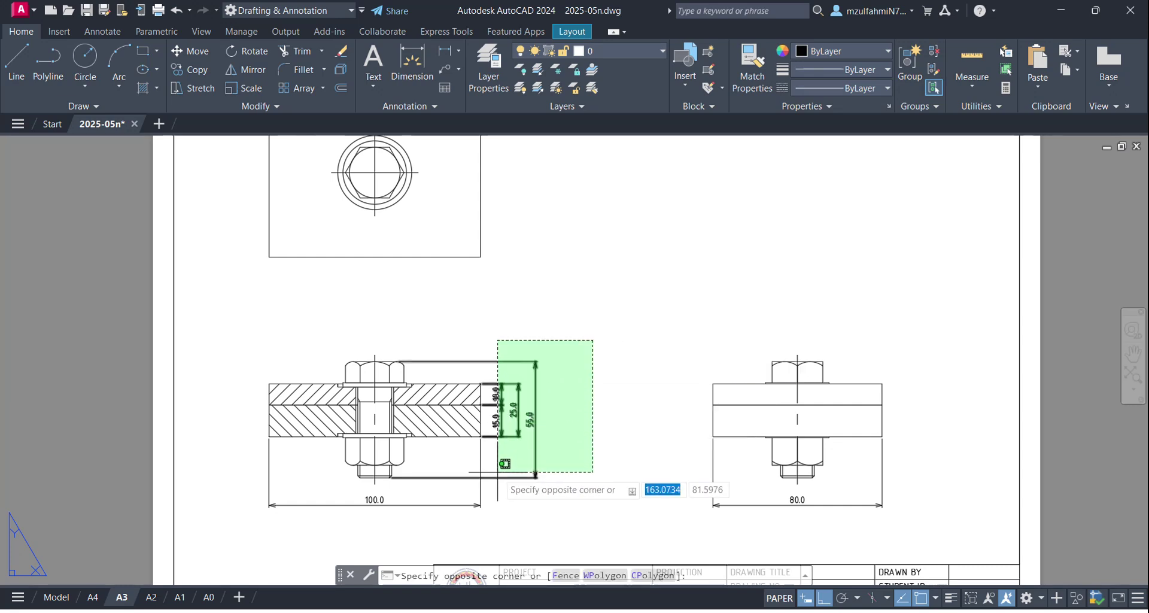
click(499, 474)
click(931, 498)
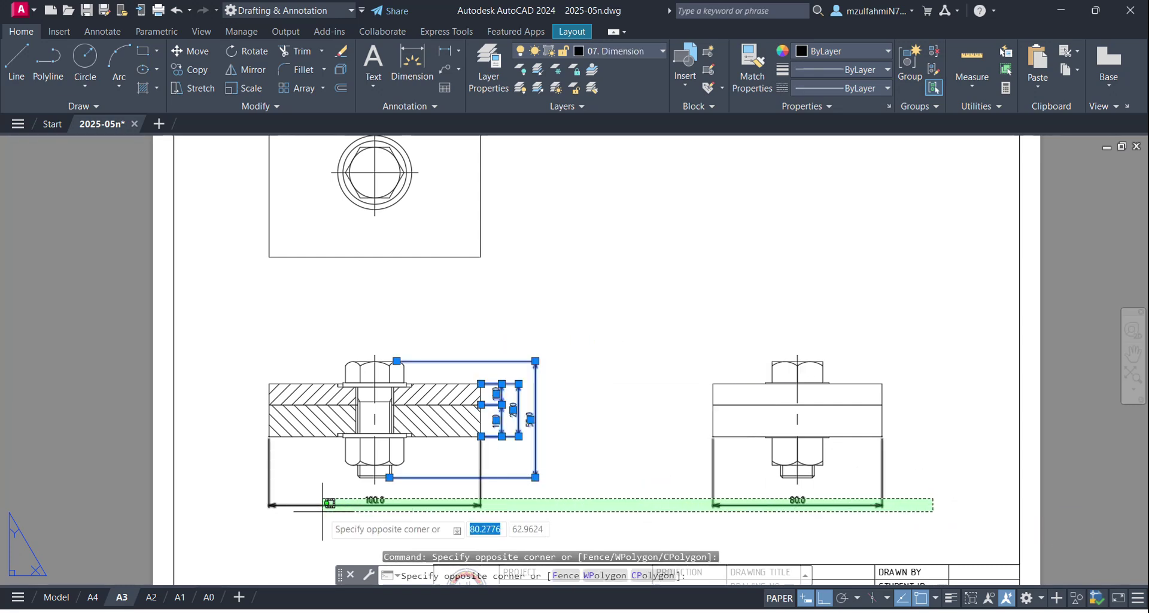
click(350, 510)
scroll(502, 435, up, 4)
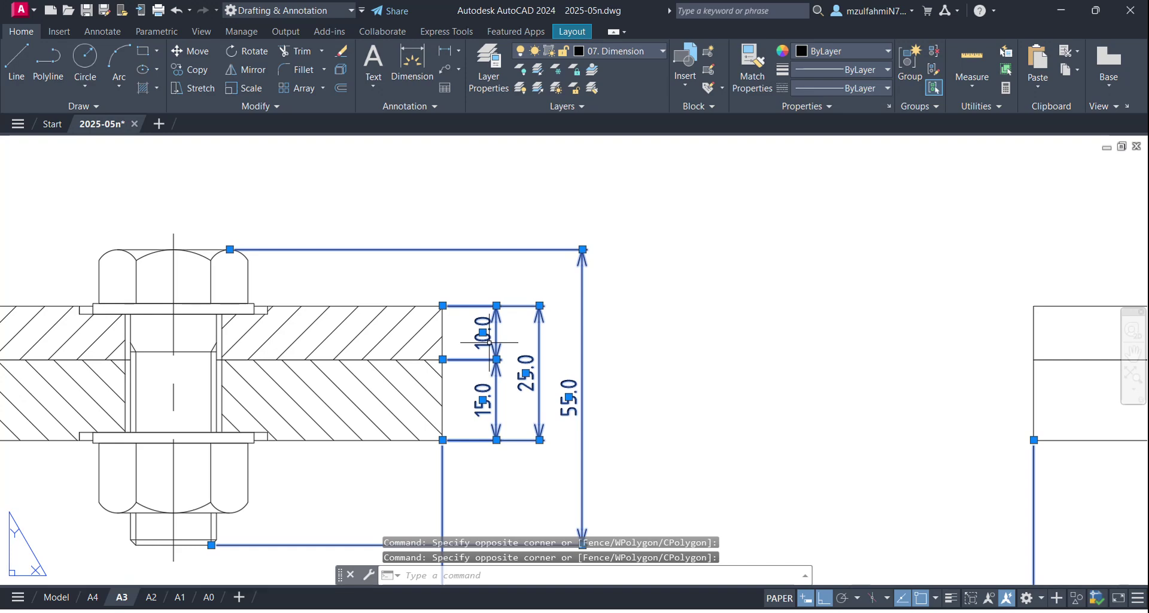
scroll(490, 342, up, 2)
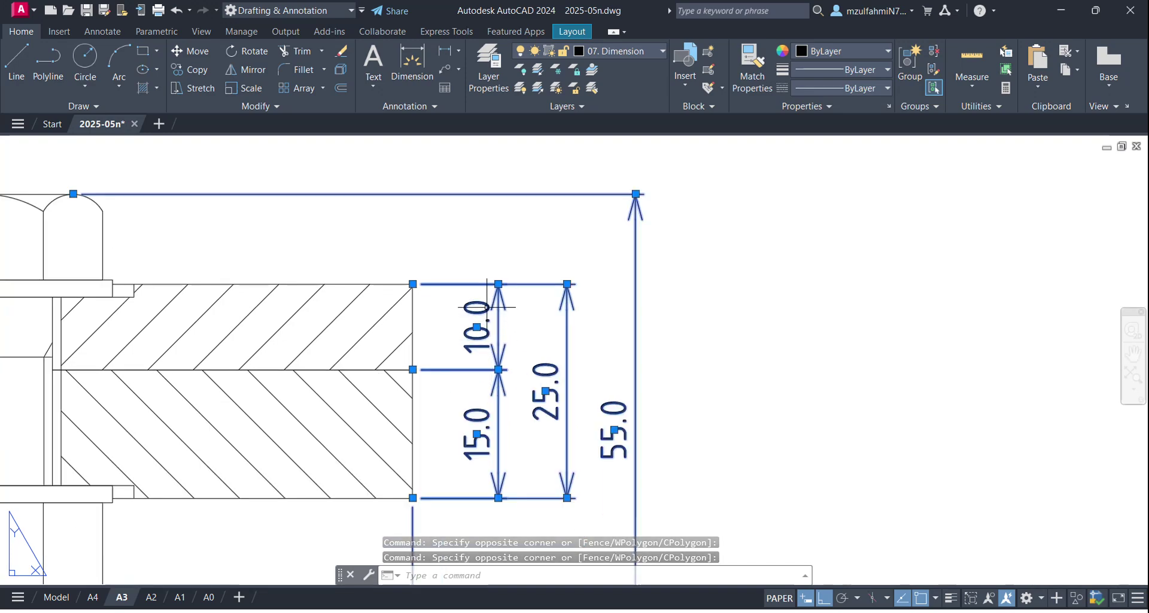
scroll(572, 368, down, 2)
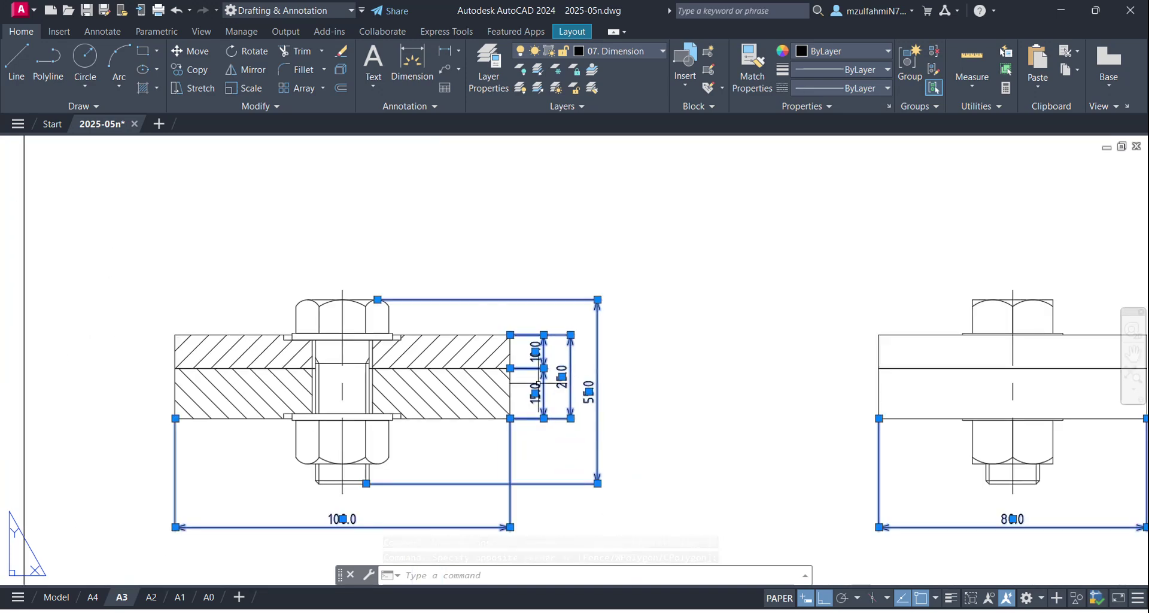
scroll(537, 383, up, 2)
right_click(545, 369)
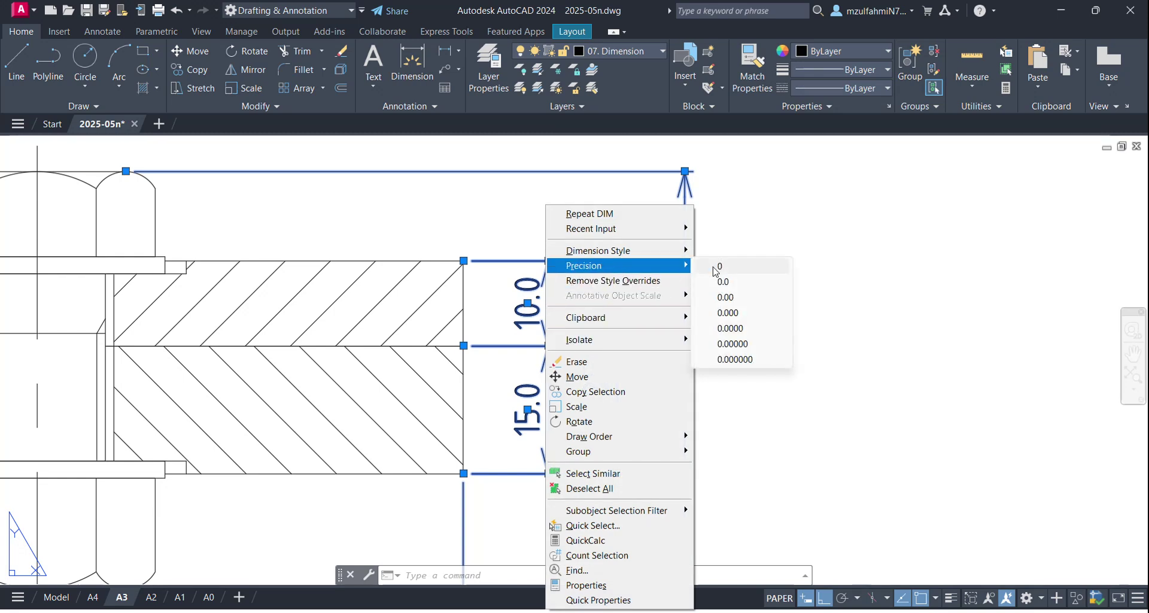
click(718, 266)
scroll(648, 384, down, 3)
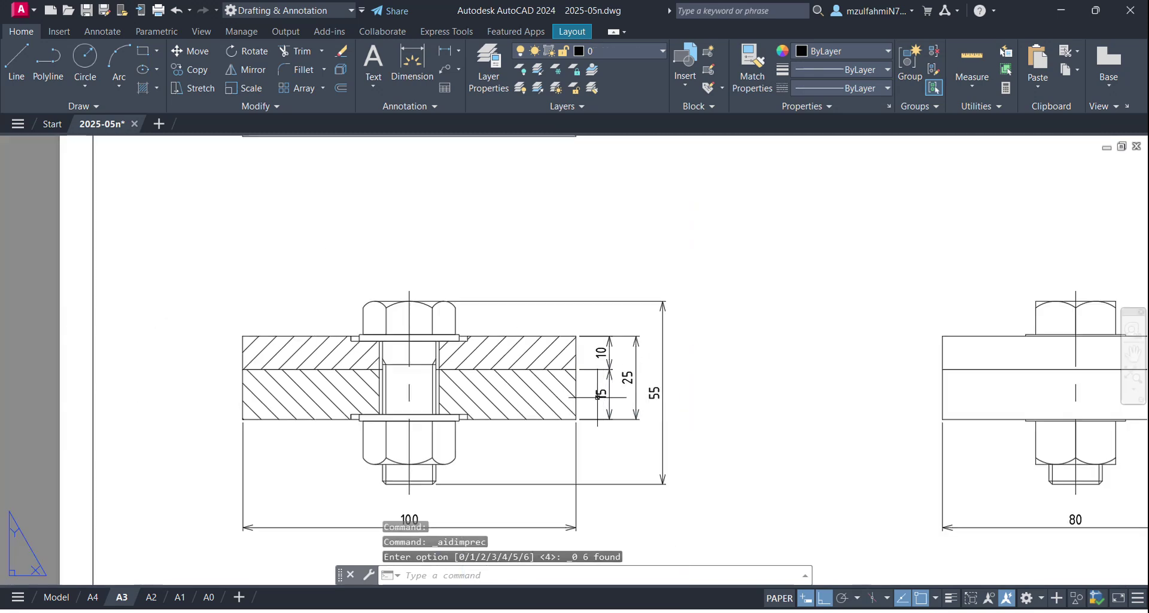
key(Escape)
Step: Zoom out to the full dimensioned A3 sheet and switch to the course PDF in Acrobat
scroll(541, 412, down, 3)
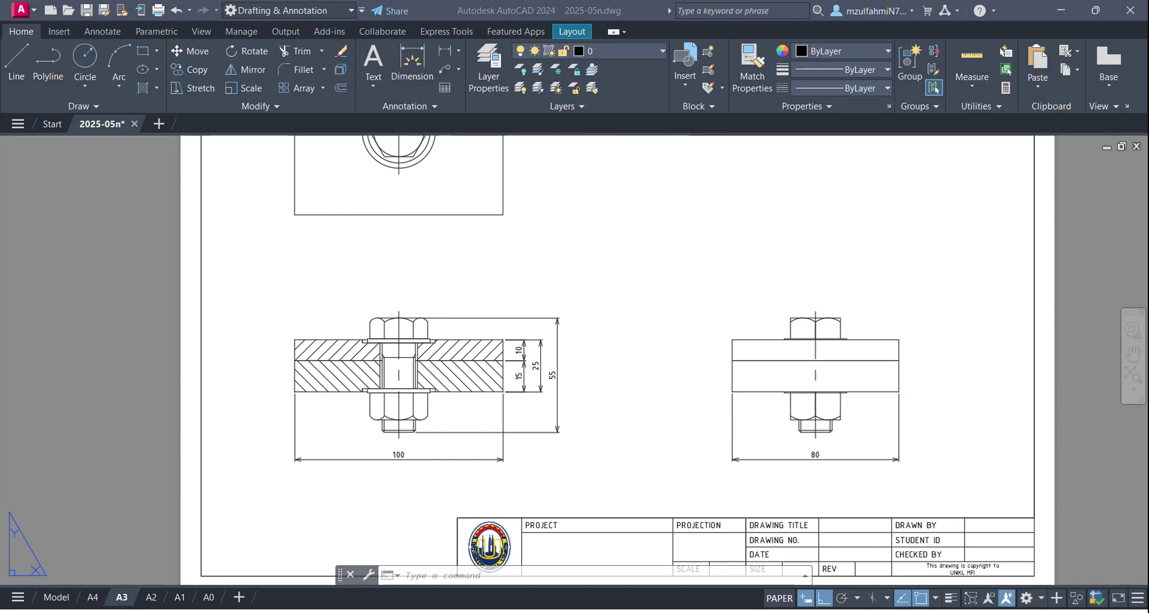
key(alt+Tab)
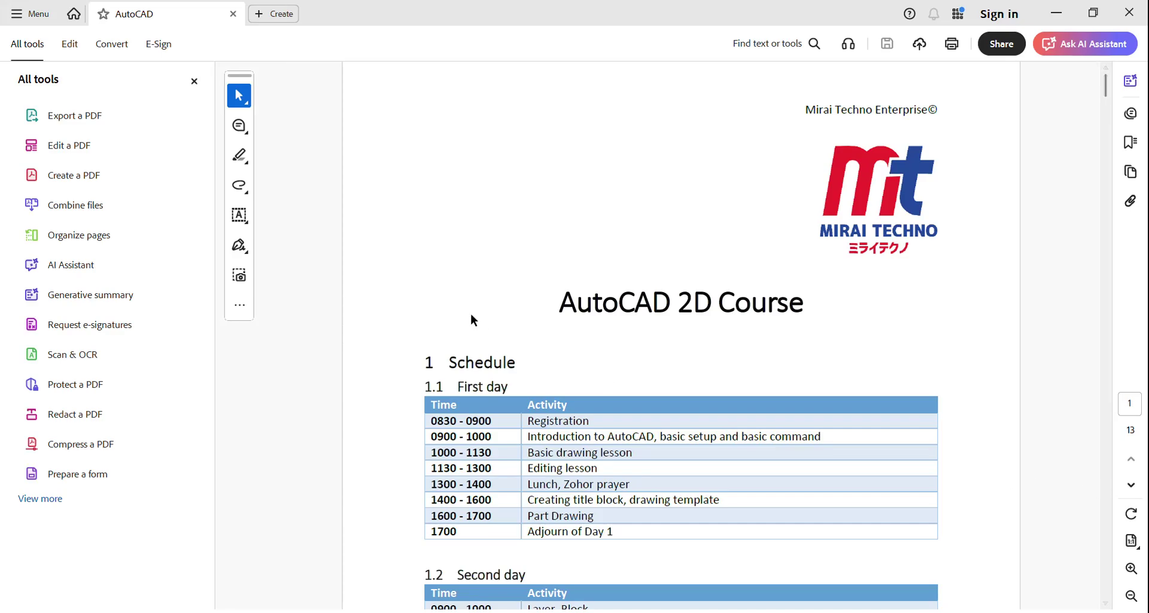
Step: Enlarge the PDF page and scroll from the basic drawing commands toward the dimension style pages
click(194, 81)
scroll(435, 308, down, 10)
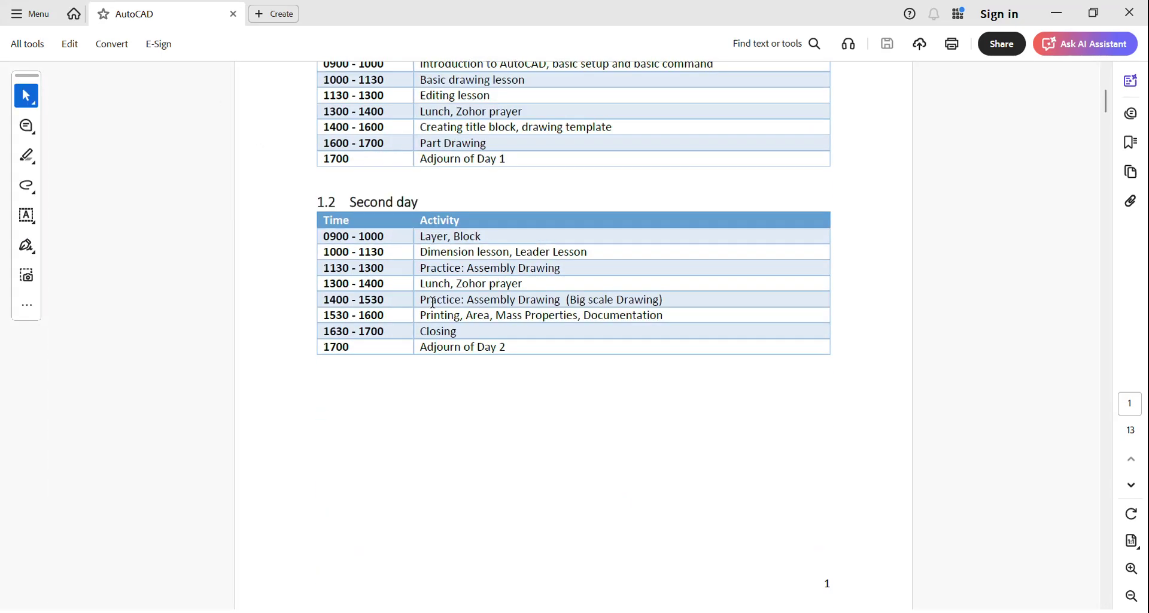
scroll(435, 309, down, 10)
scroll(431, 311, up, 3)
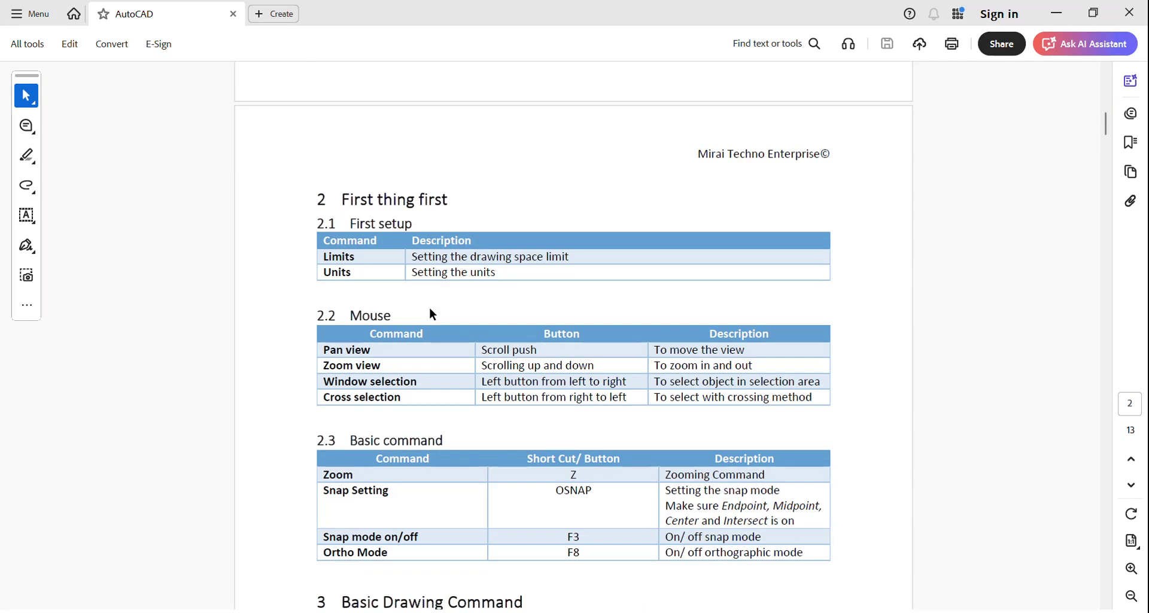
scroll(375, 293, down, 13)
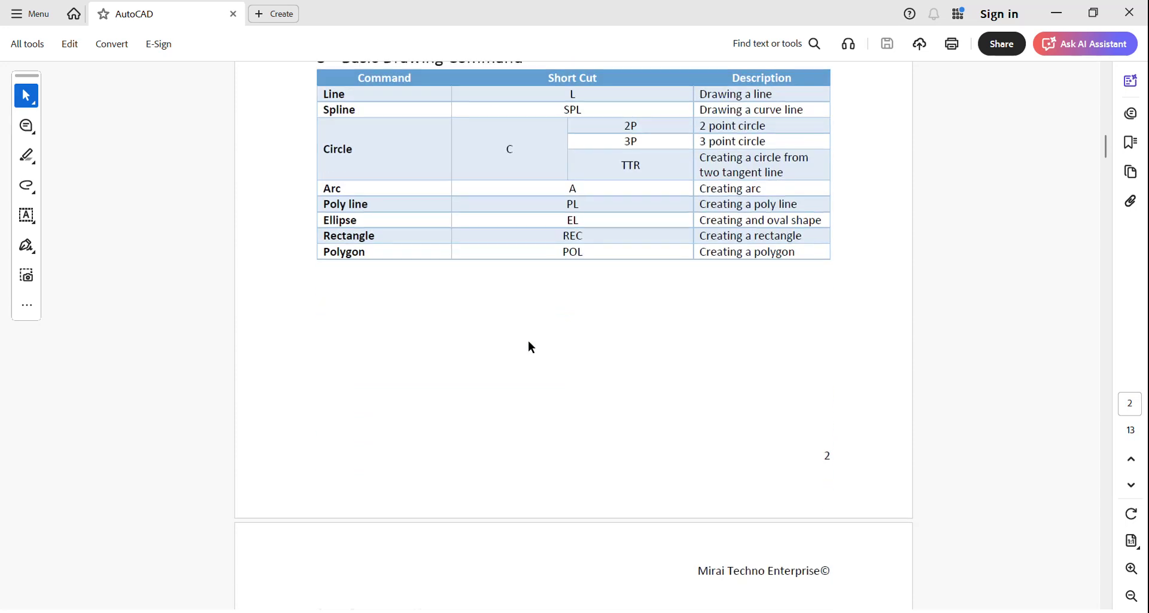
scroll(529, 366, down, 10)
scroll(370, 157, up, 2)
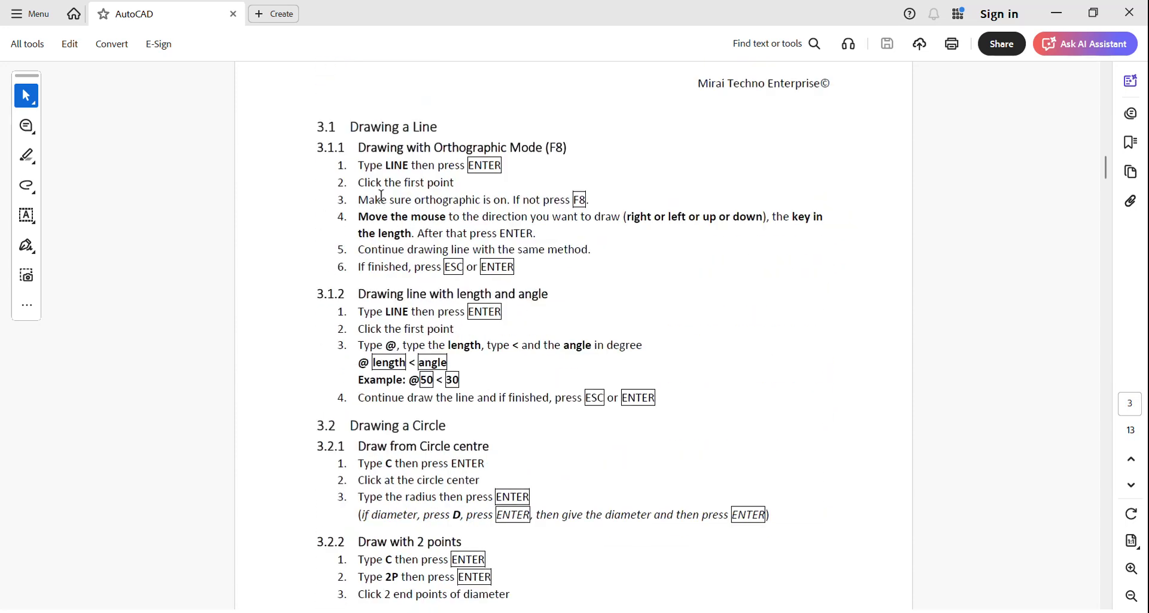
scroll(370, 288, down, 8)
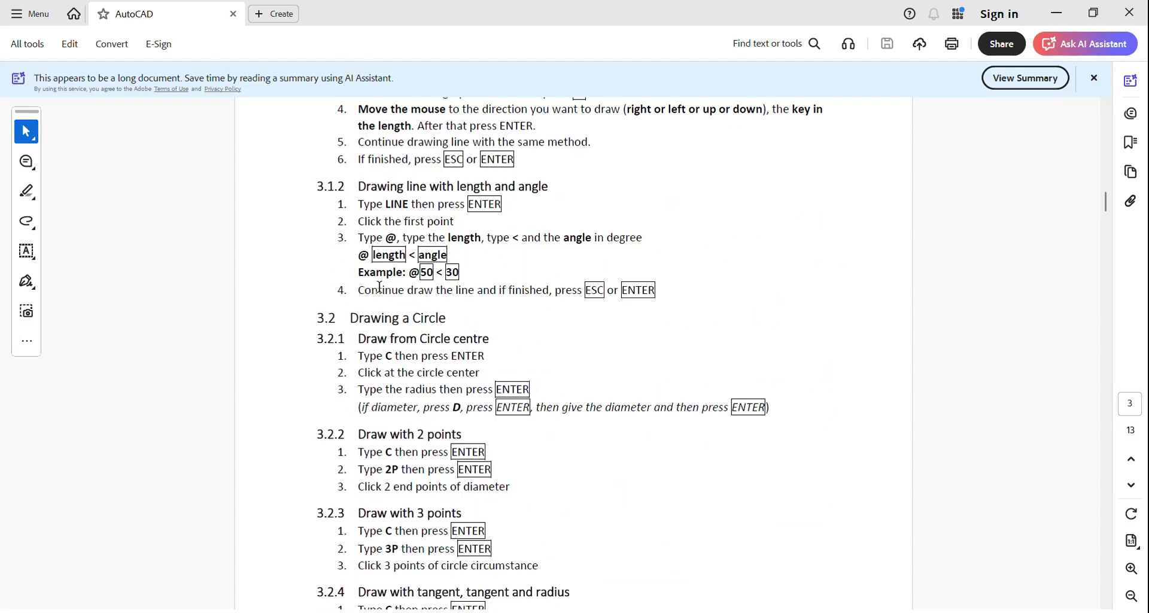
scroll(373, 308, down, 15)
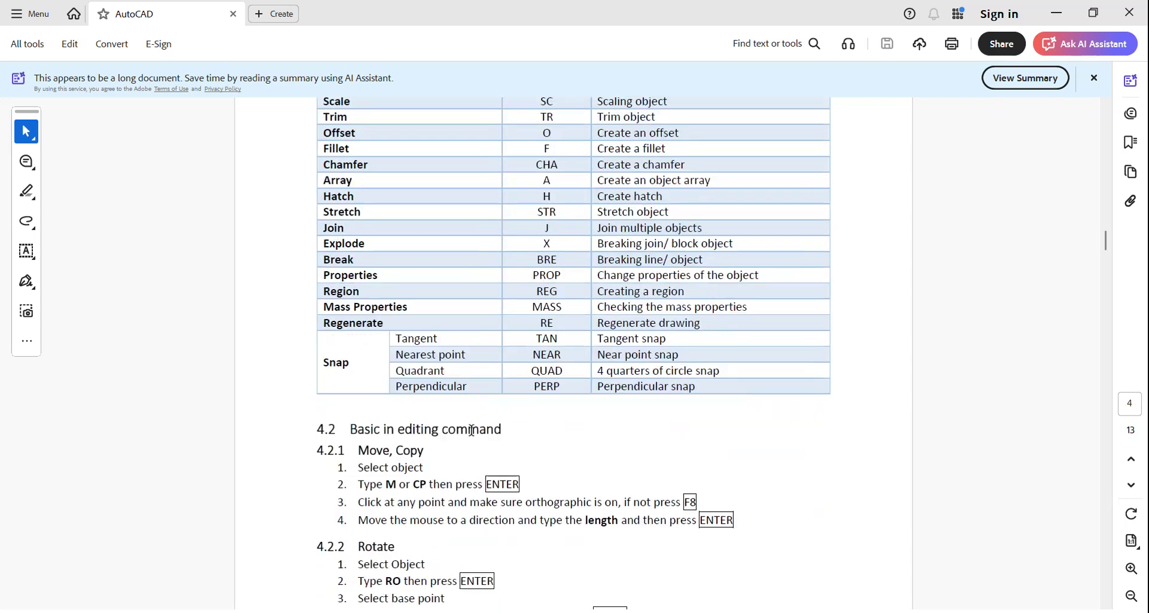
scroll(420, 315, down, 5)
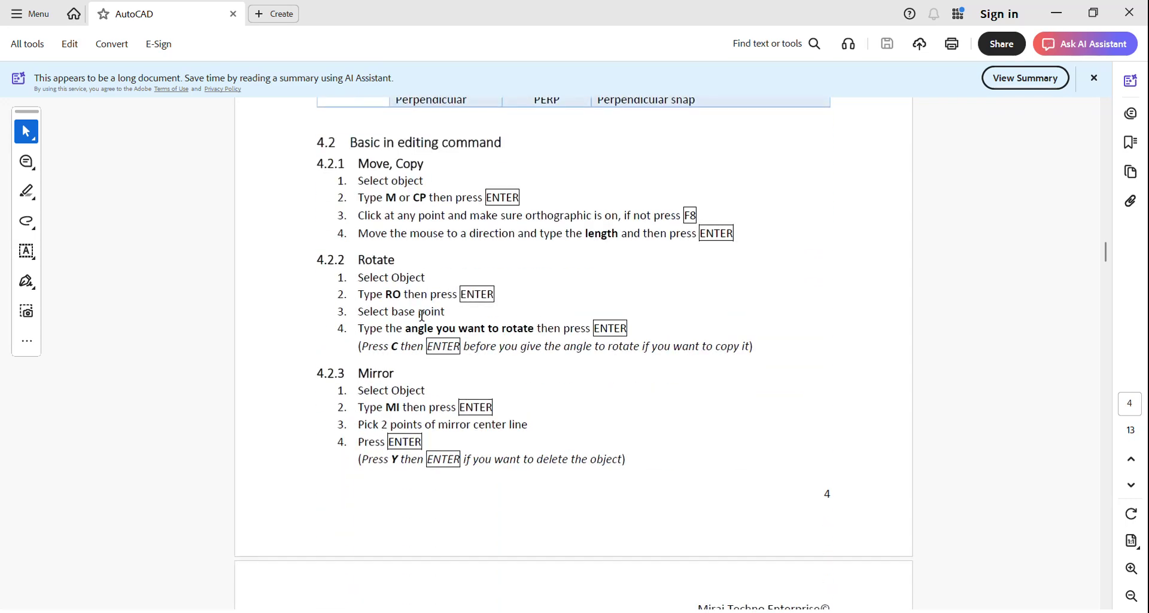
scroll(420, 315, down, 18)
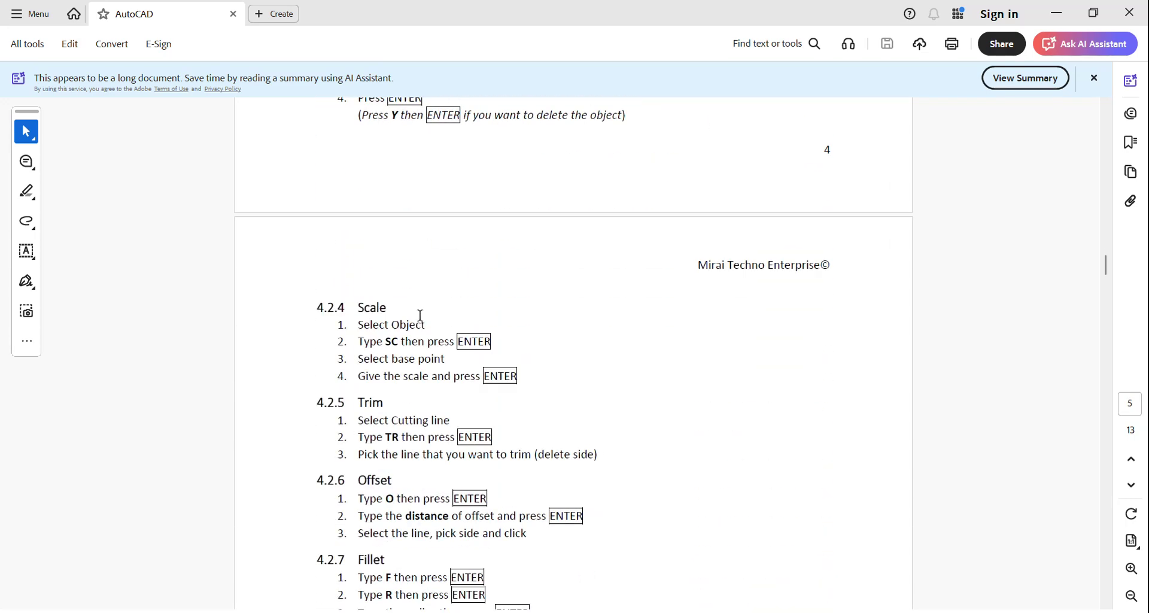
scroll(420, 314, down, 4)
scroll(403, 360, down, 5)
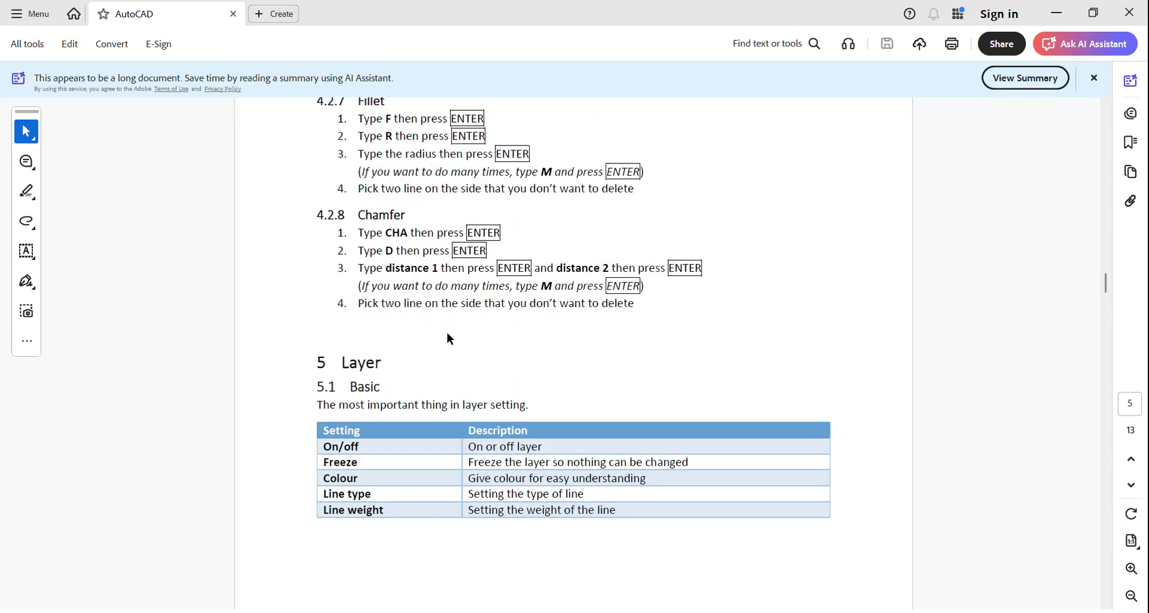
scroll(420, 372, down, 12)
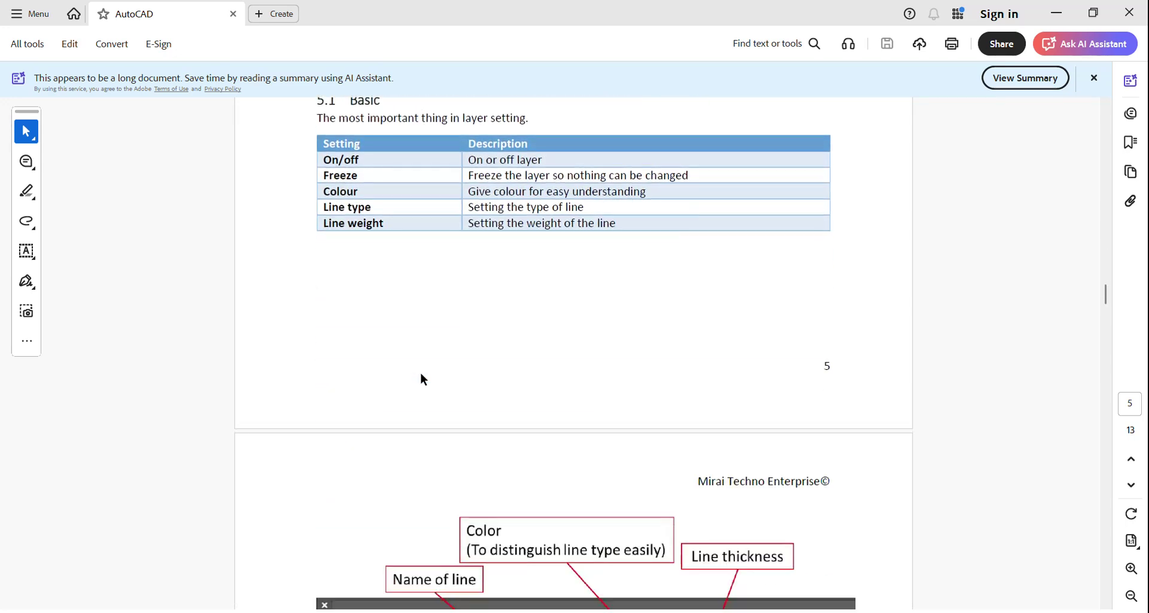
scroll(420, 373, down, 4)
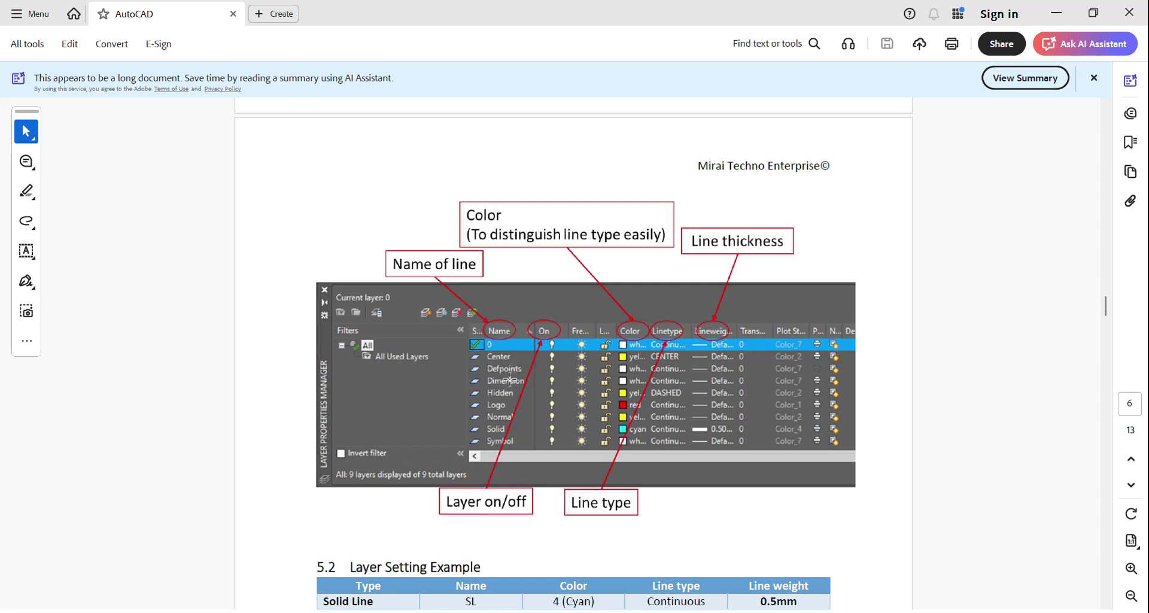
scroll(512, 419, down, 12)
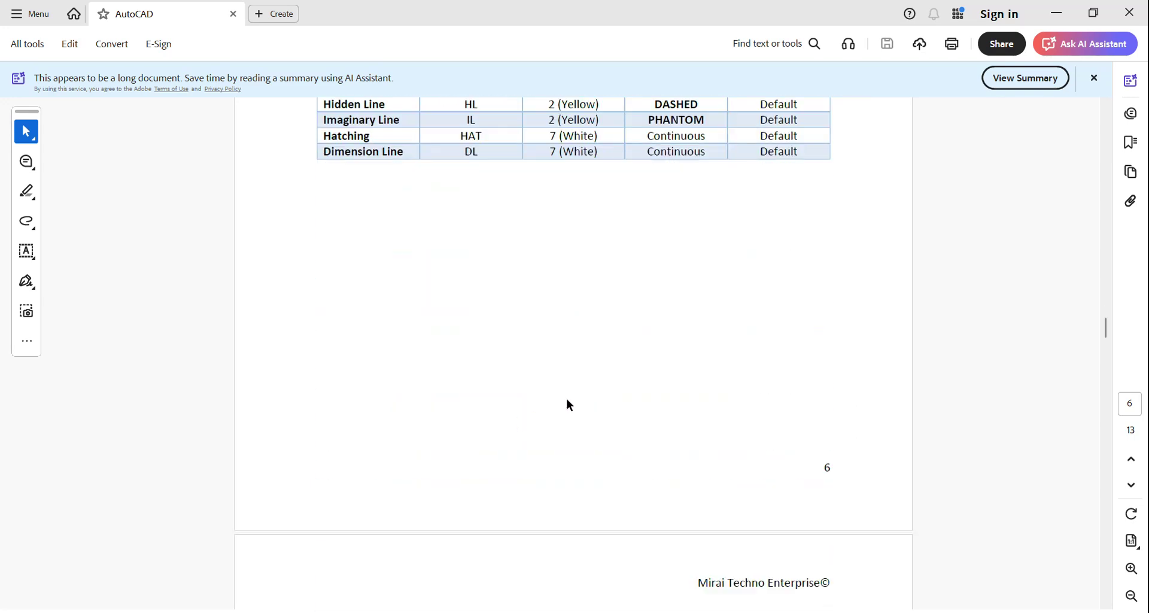
scroll(1058, 314, down, 9)
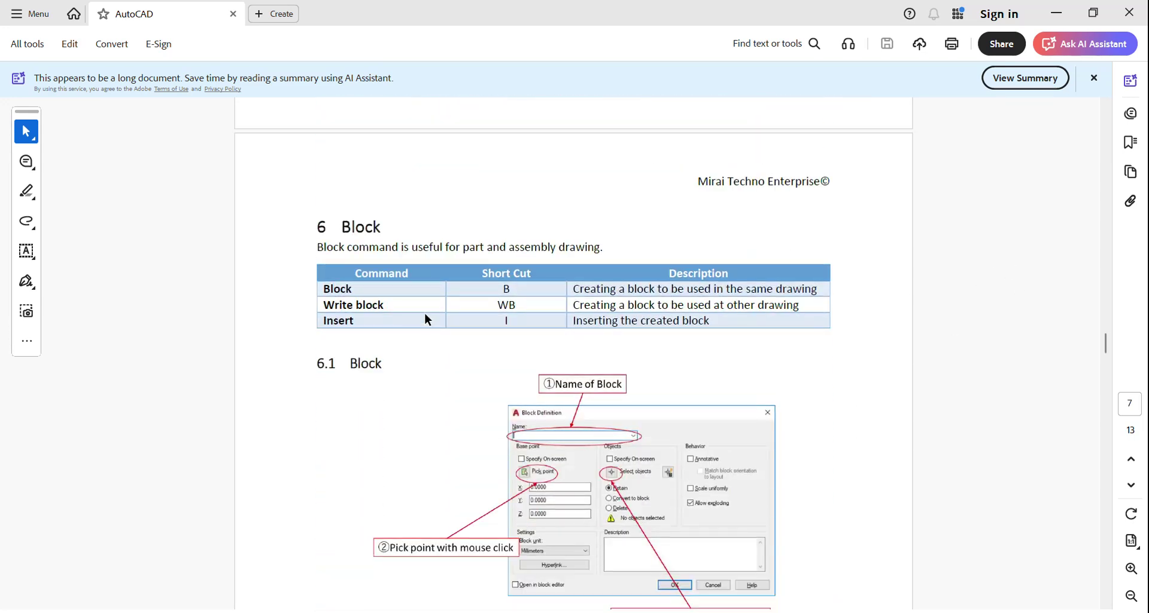
scroll(417, 310, down, 5)
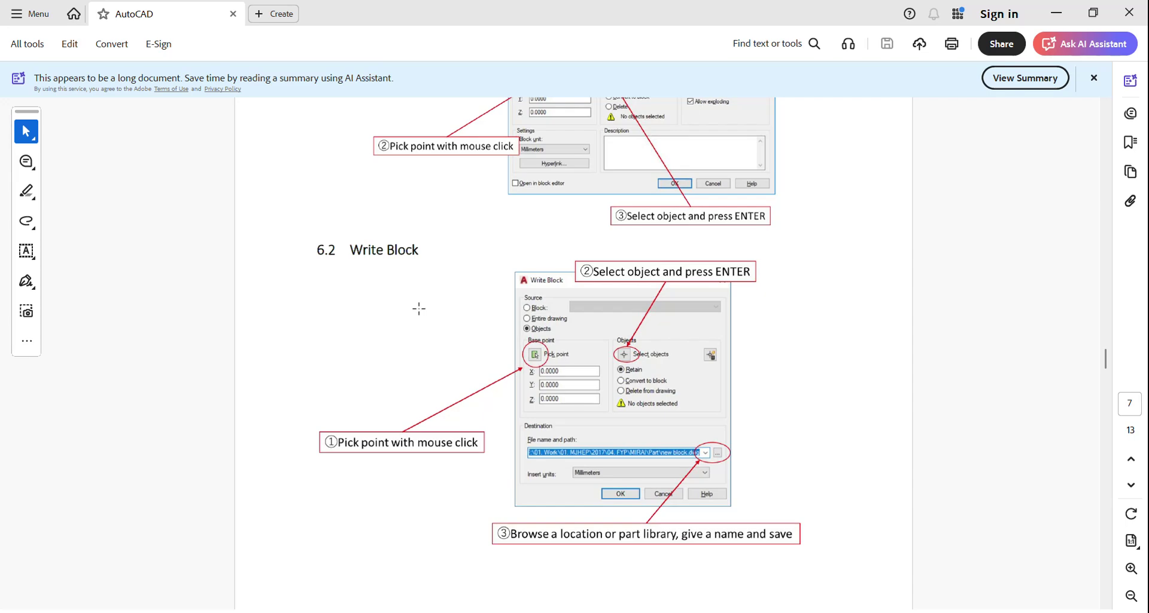
scroll(419, 309, down, 20)
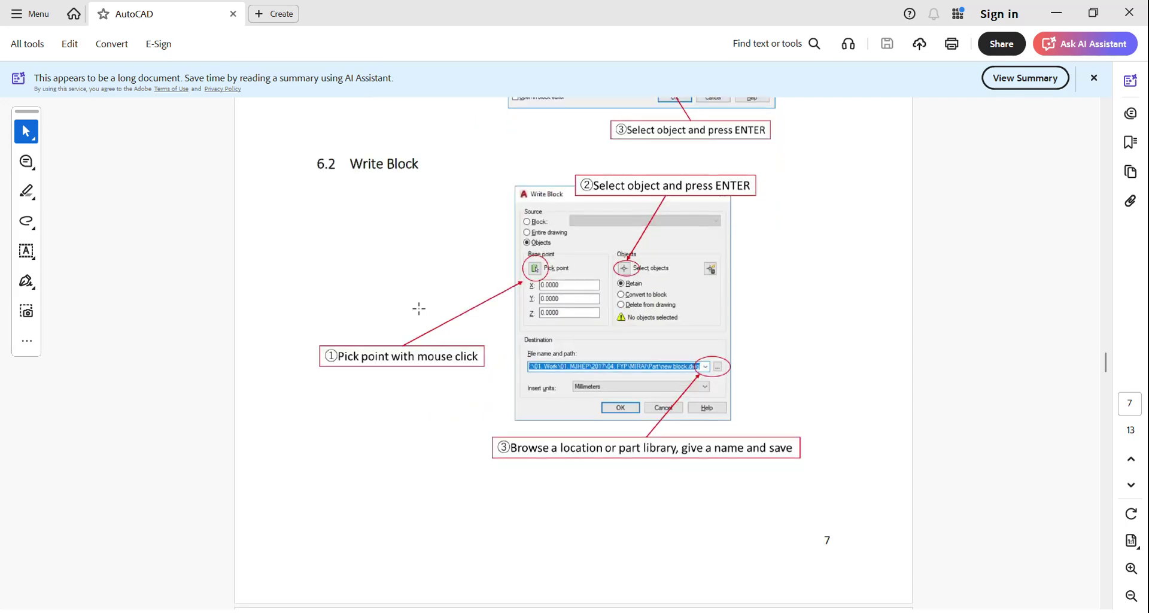
Step: Read the page 8–9 dimension style settings table, then minimize Acrobat to reveal the AutoCAD sheet
scroll(419, 309, down, 20)
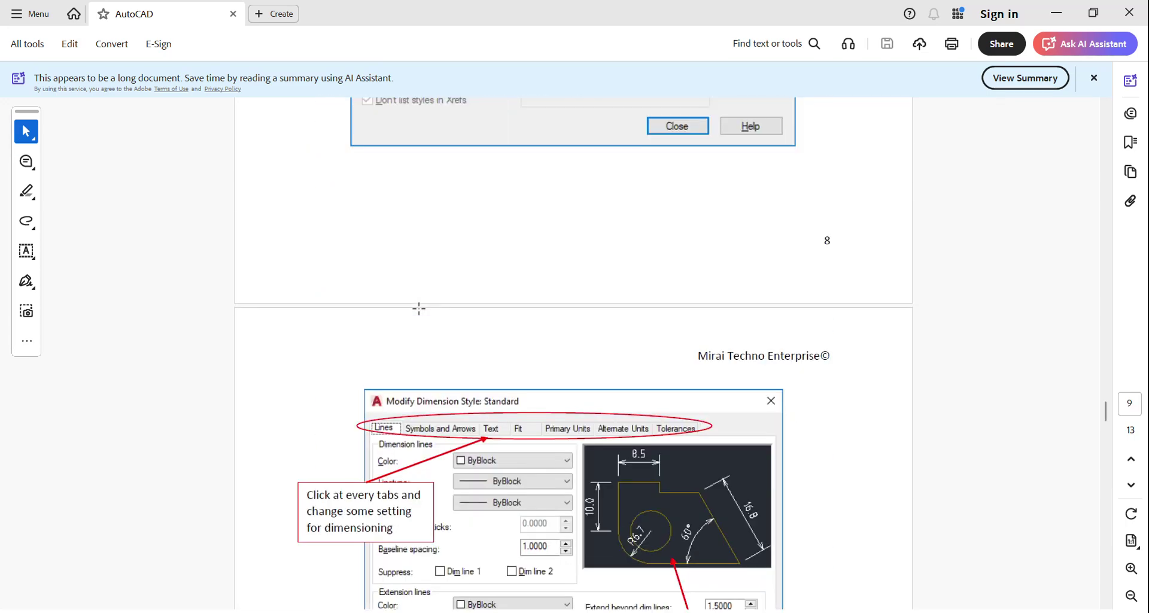
scroll(419, 308, down, 4)
scroll(419, 307, up, 14)
scroll(419, 307, up, 4)
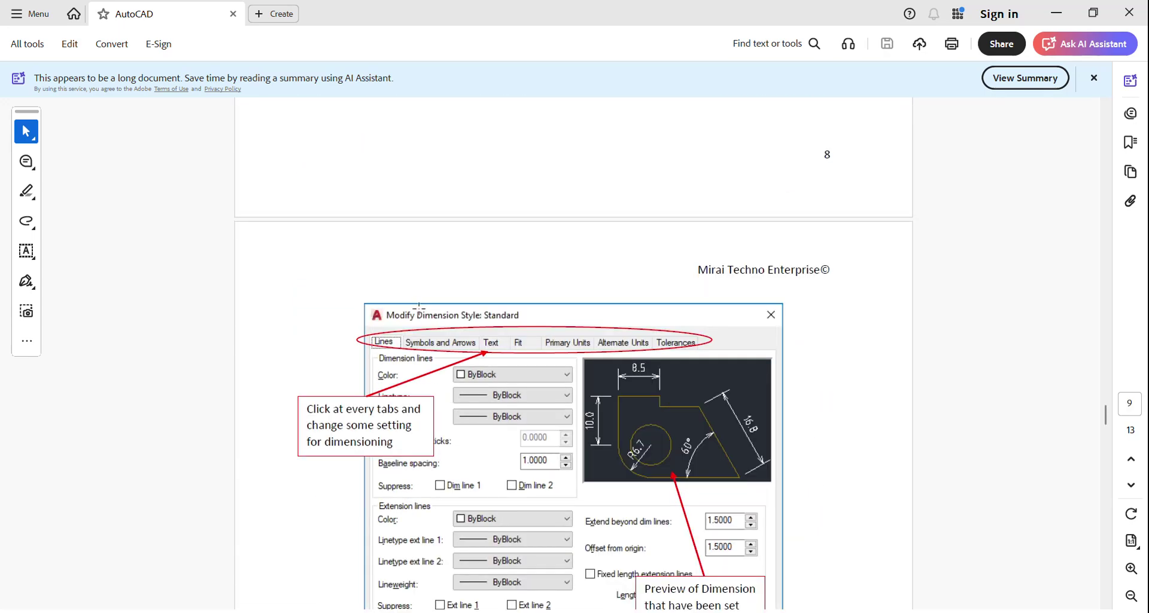
scroll(419, 306, up, 20)
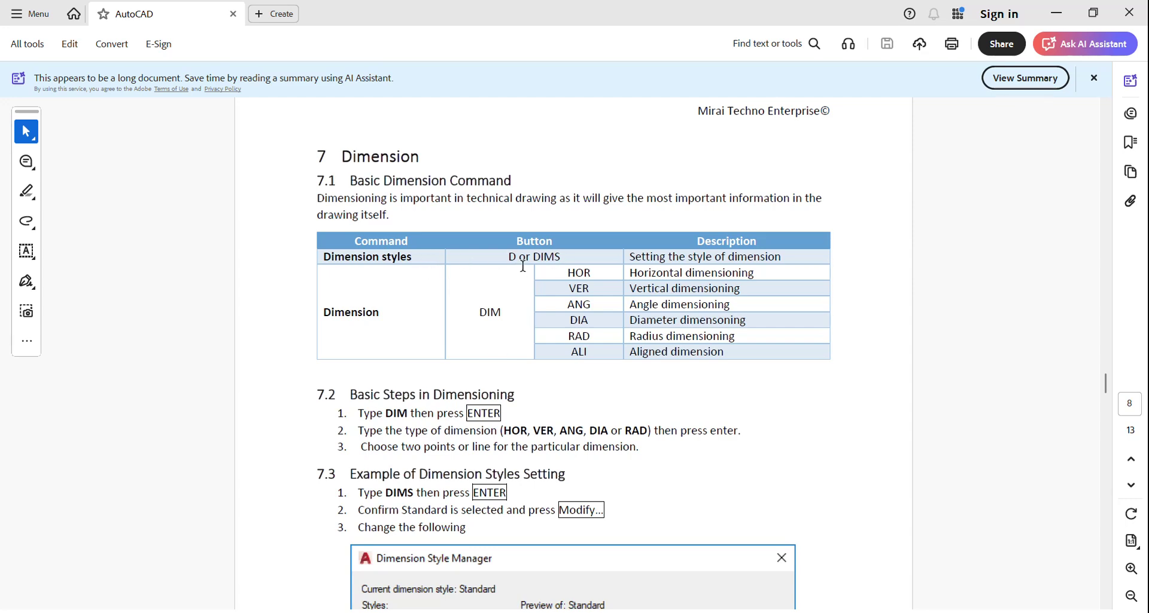
scroll(493, 381, down, 3)
scroll(493, 382, down, 3)
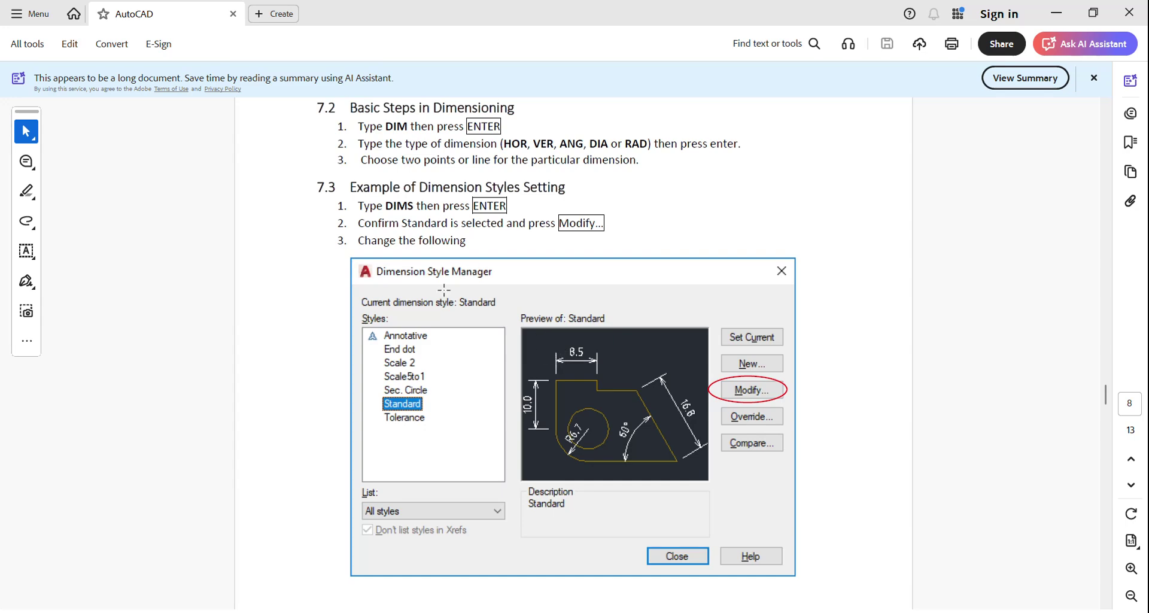
scroll(463, 299, up, 1)
scroll(463, 298, down, 4)
scroll(463, 299, down, 10)
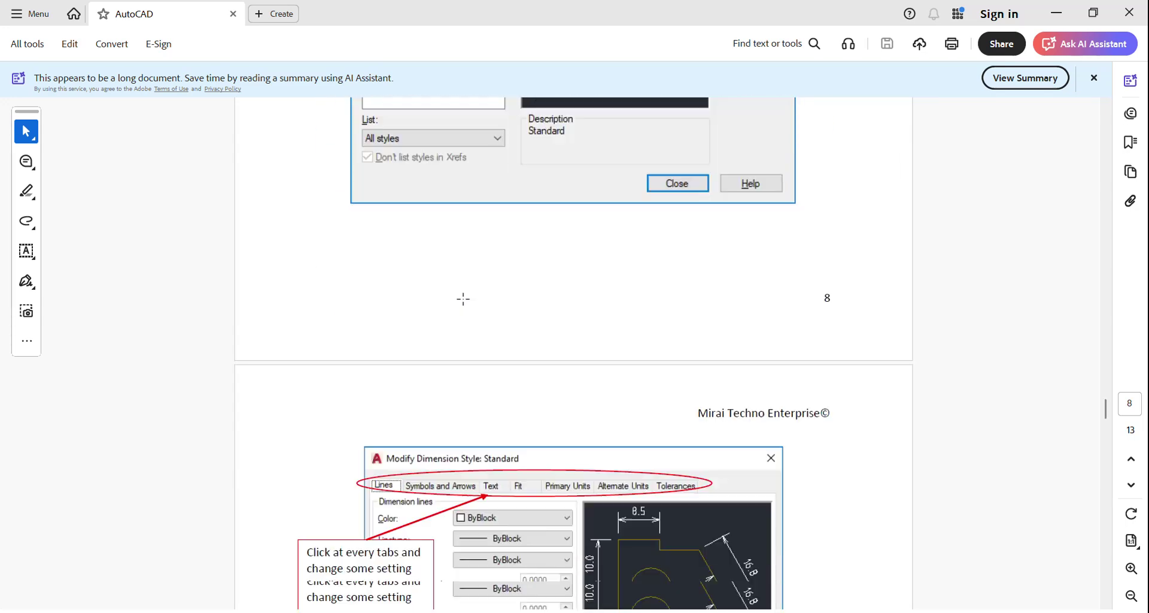
scroll(456, 303, up, 4)
scroll(455, 303, up, 8)
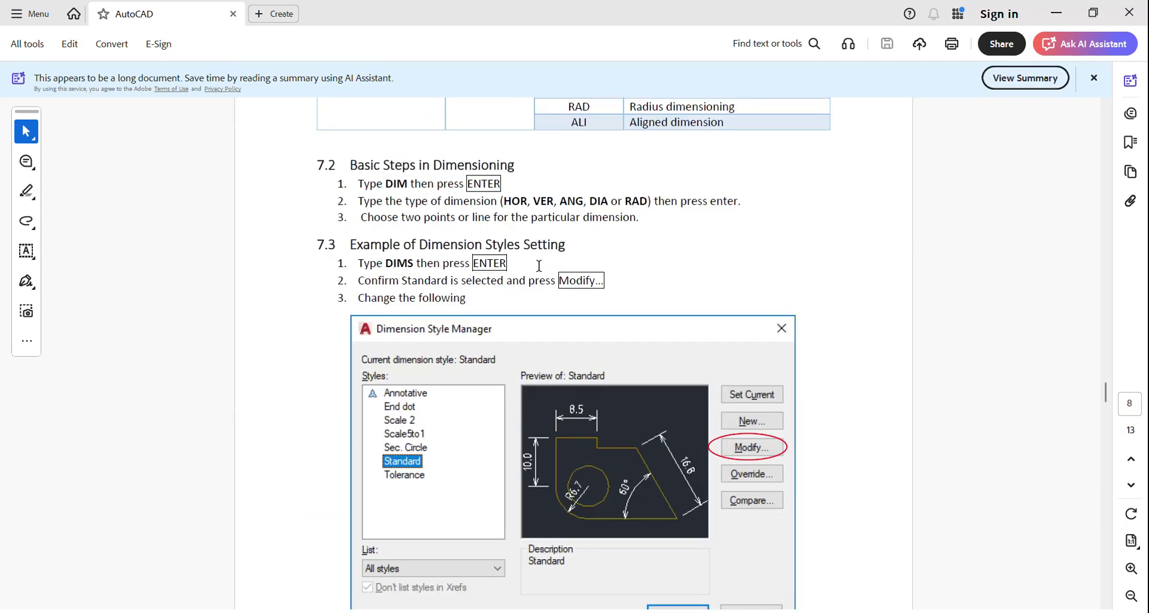
scroll(494, 383, down, 8)
scroll(491, 411, down, 5)
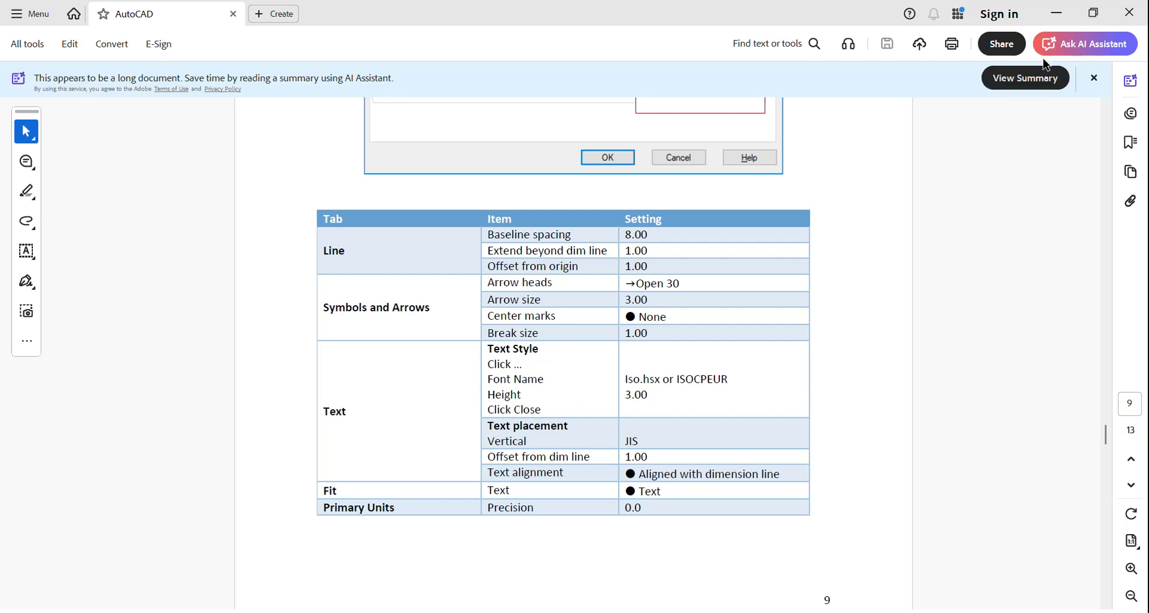
click(1057, 13)
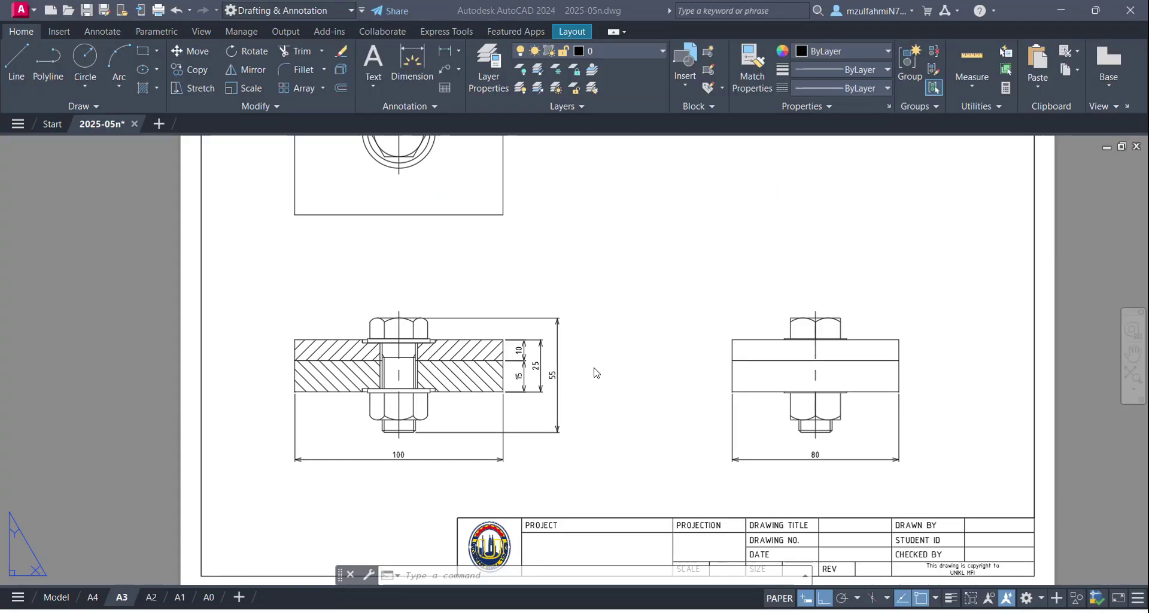
click(647, 336)
key(Escape)
key(Escape)
text(d)
key(Return)
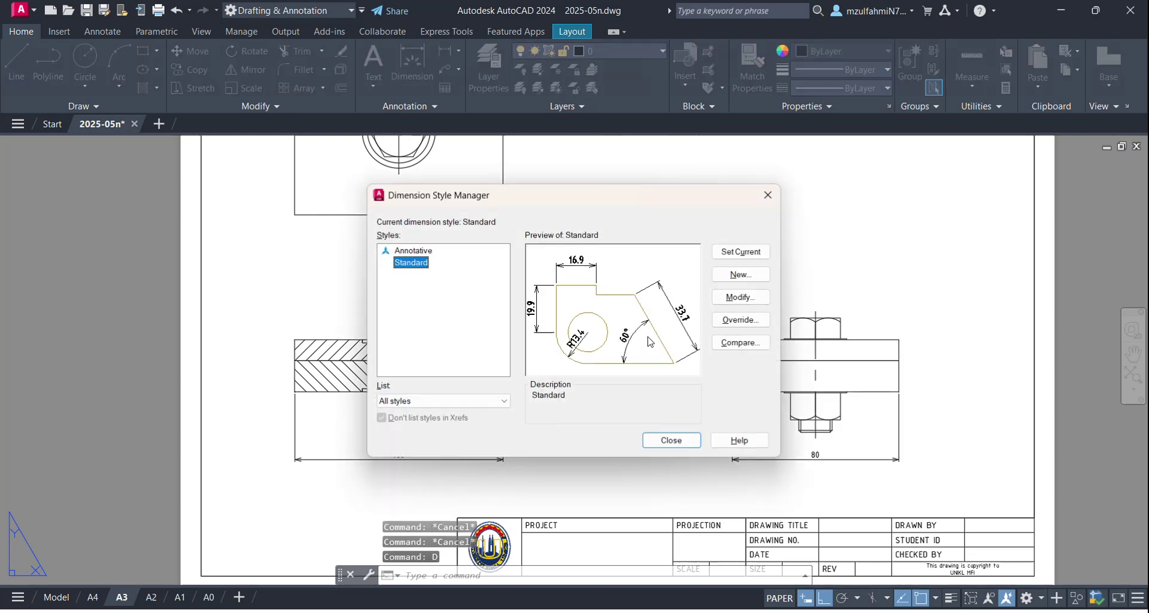
click(748, 298)
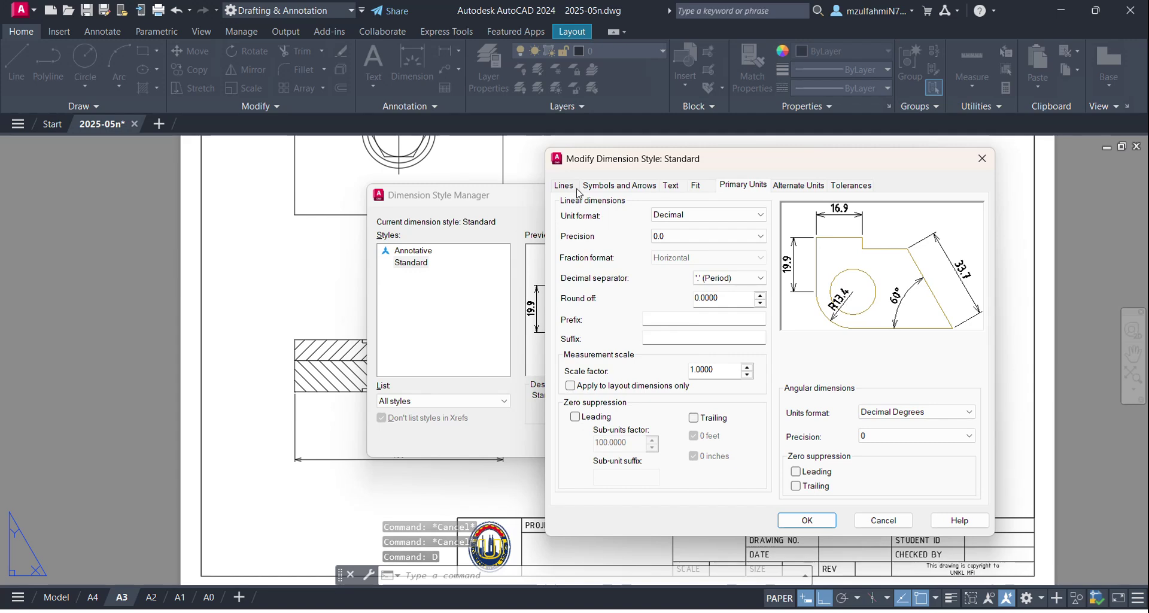
click(573, 186)
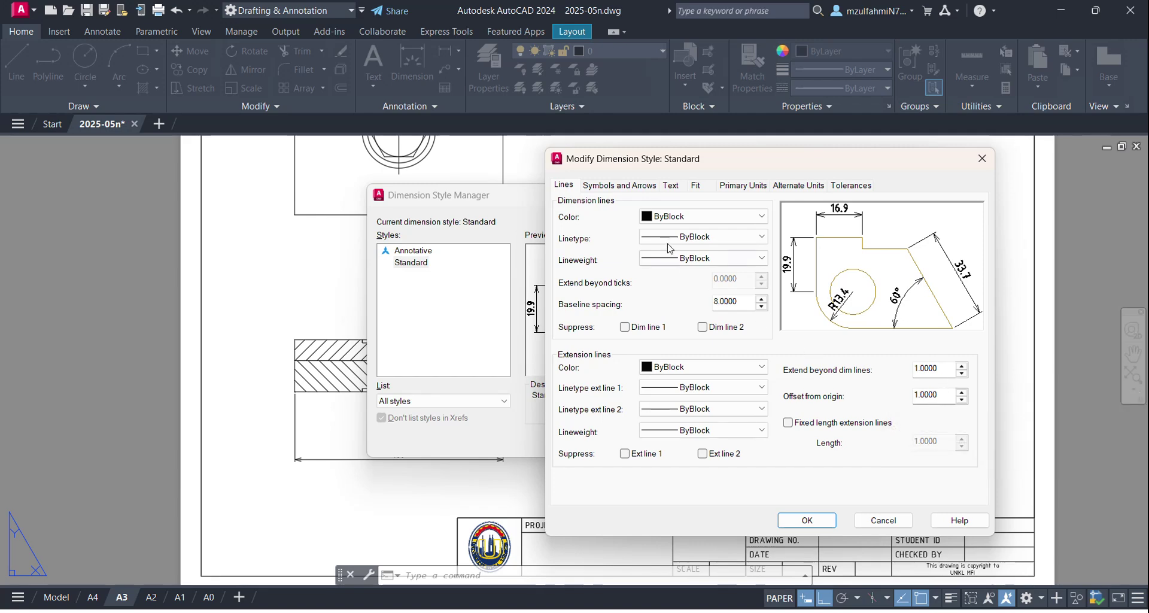
click(653, 185)
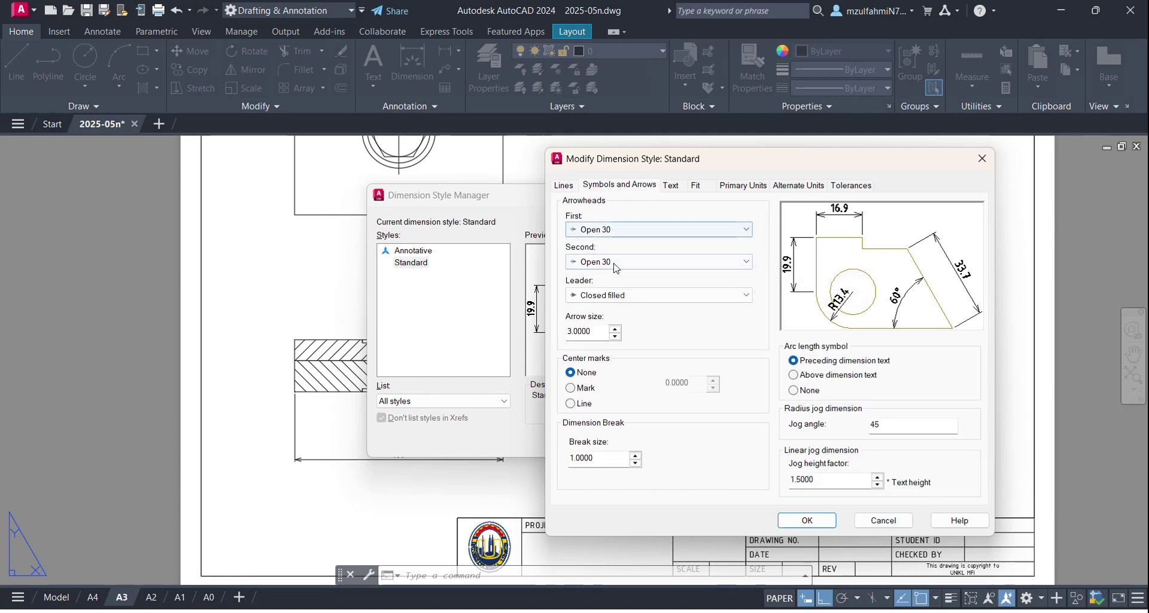
click(668, 185)
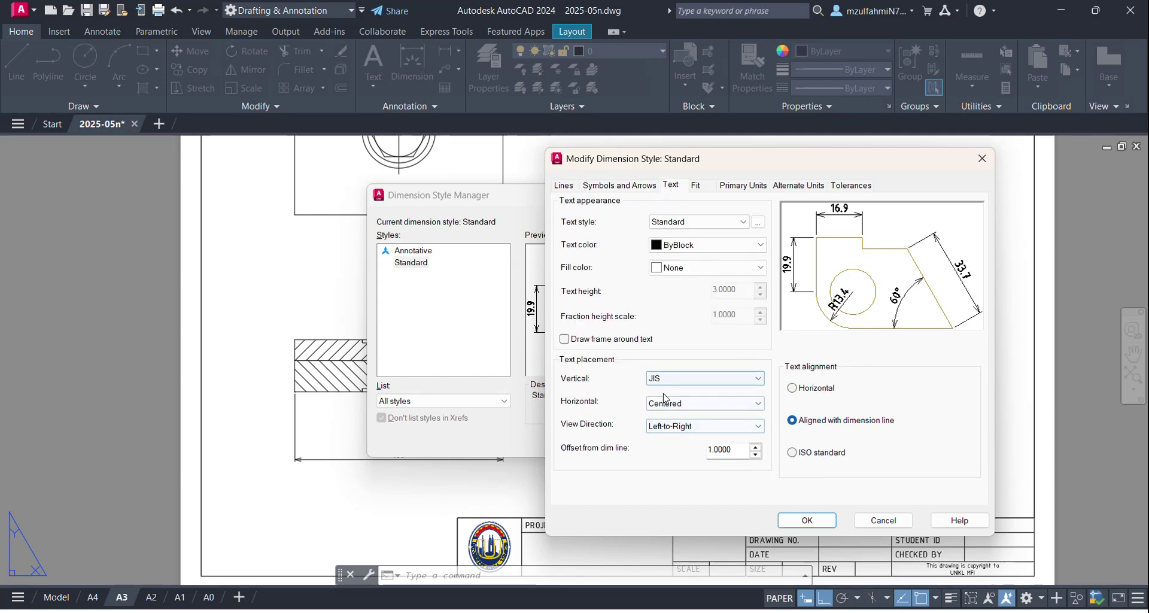
click(880, 520)
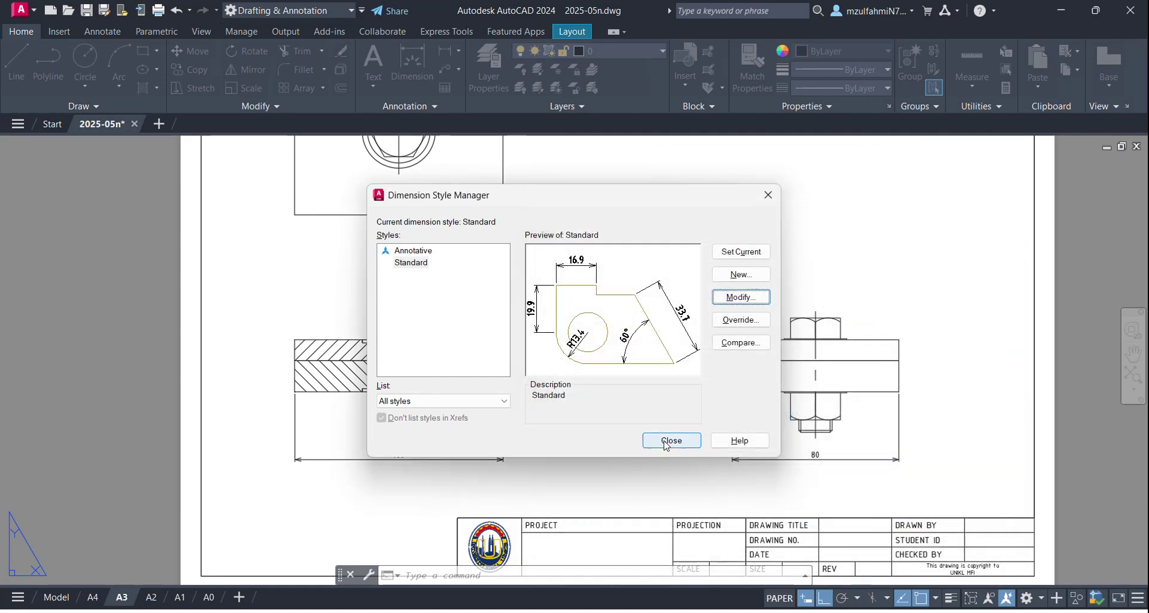
click(667, 443)
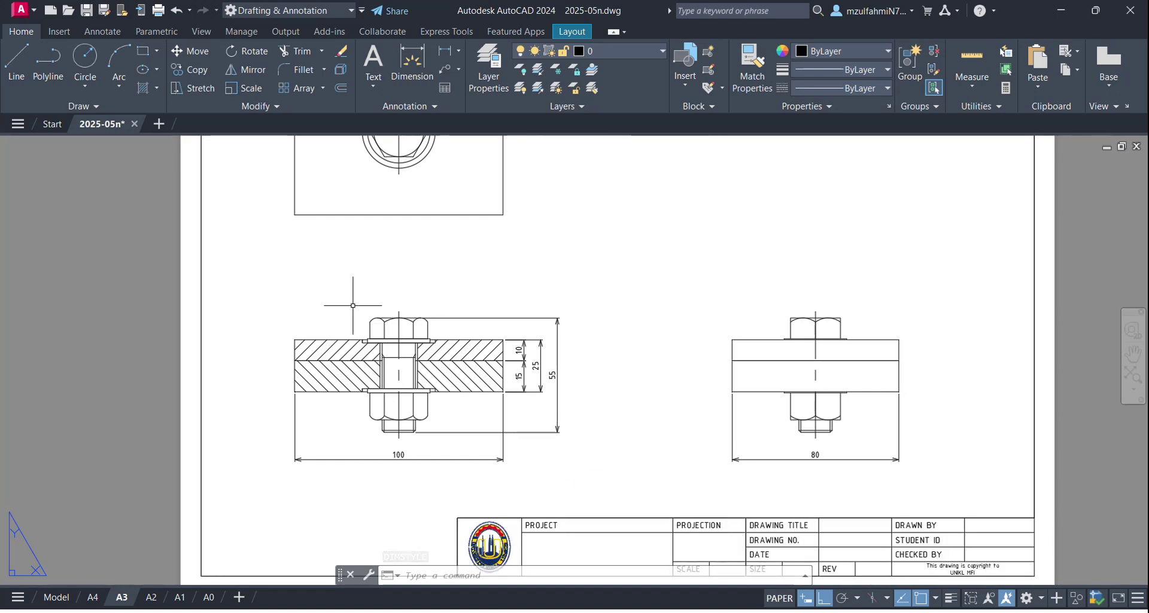
Step: Start a multileader with its arrow on the top view's right edge and an angled landing up-right
scroll(358, 325, up, 1)
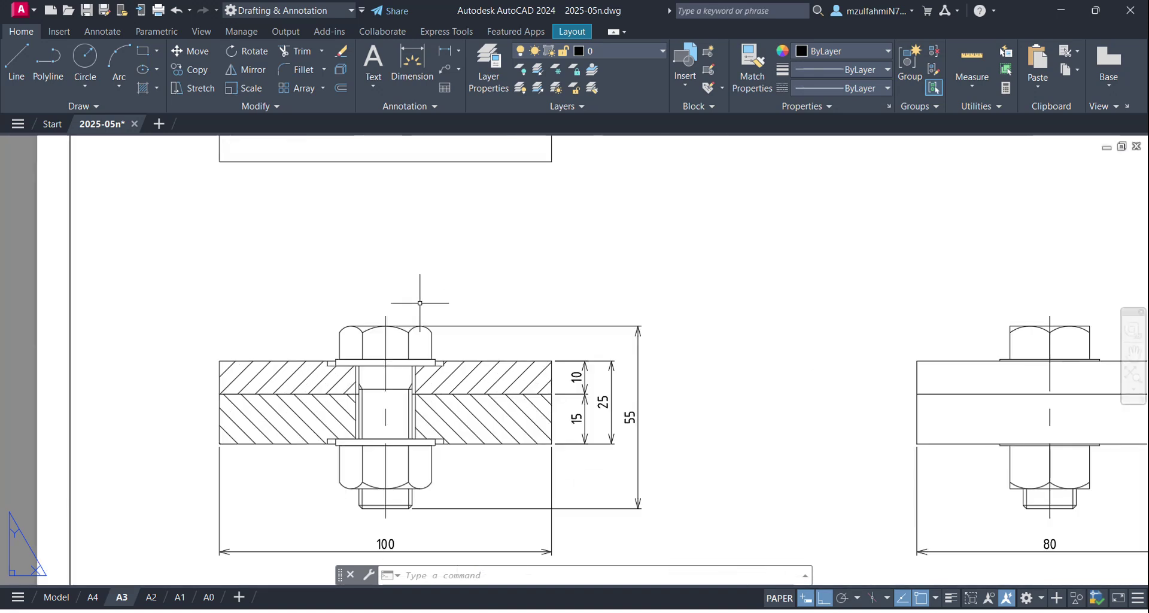
scroll(456, 277, down, 1)
middle_drag(457, 277, 405, 377)
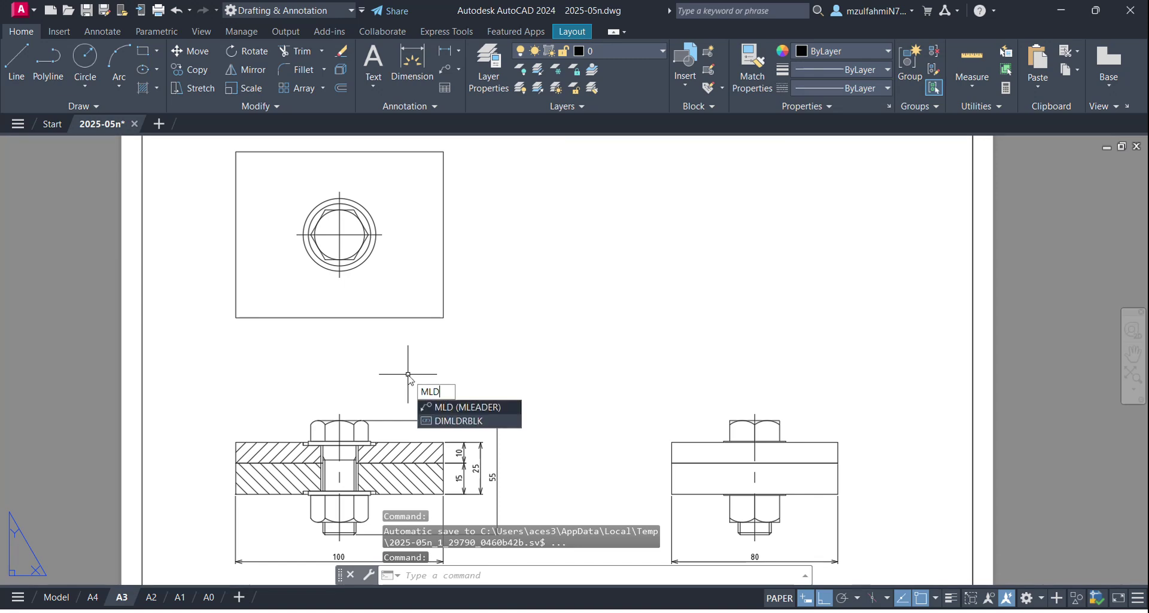
key(Return)
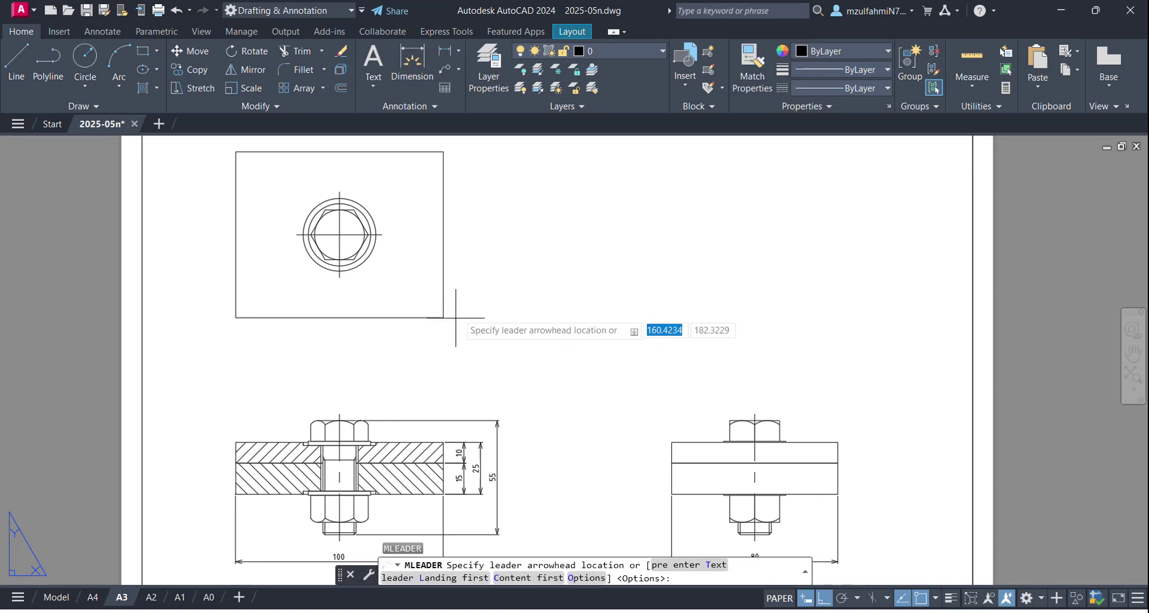
click(442, 233)
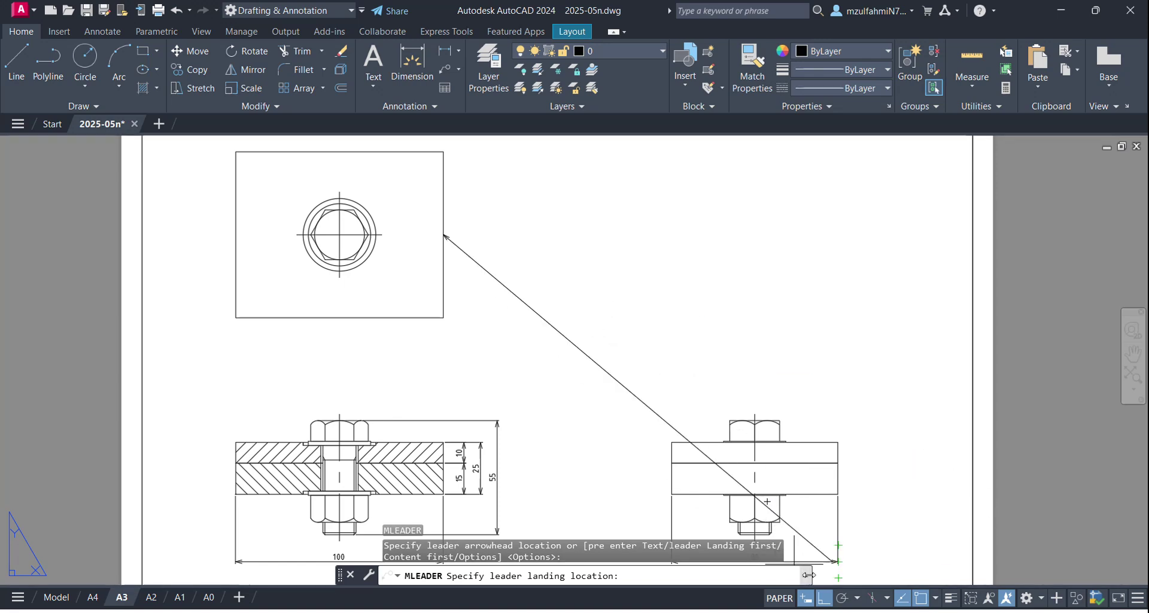
click(824, 597)
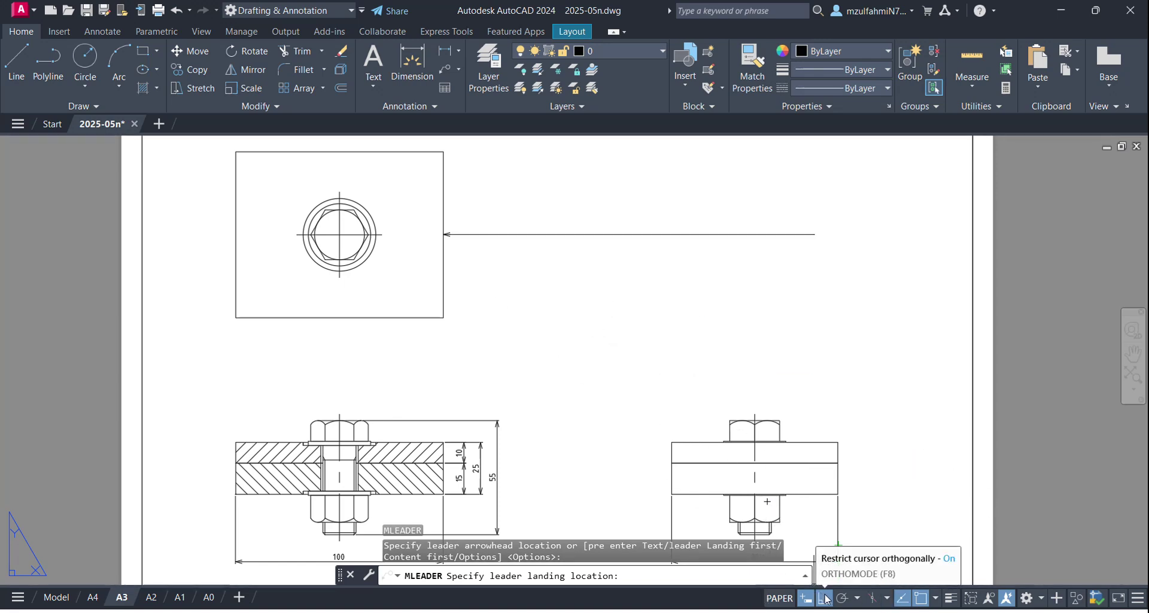
click(824, 597)
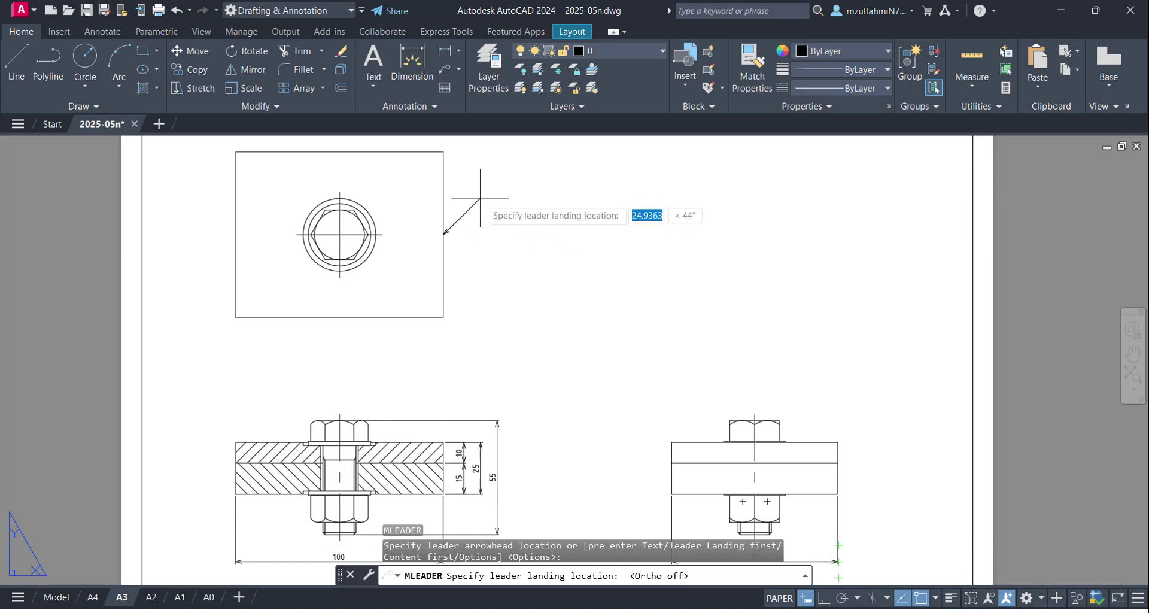
click(480, 198)
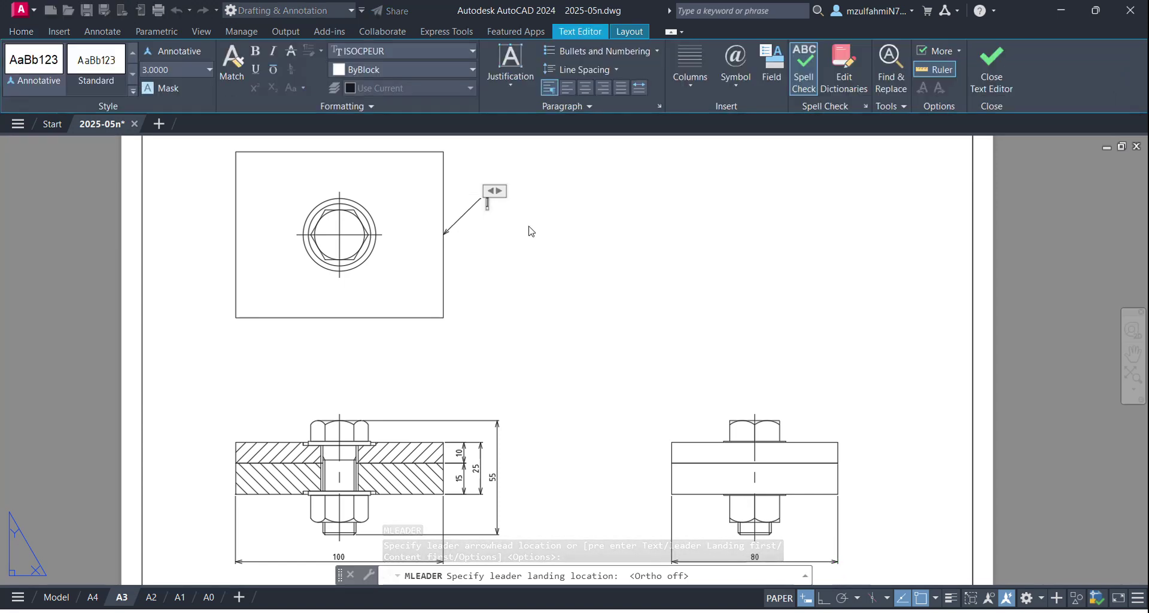
Step: Enter the leader text 'Base referring line', correcting the misspelled 'refering'
text(a)
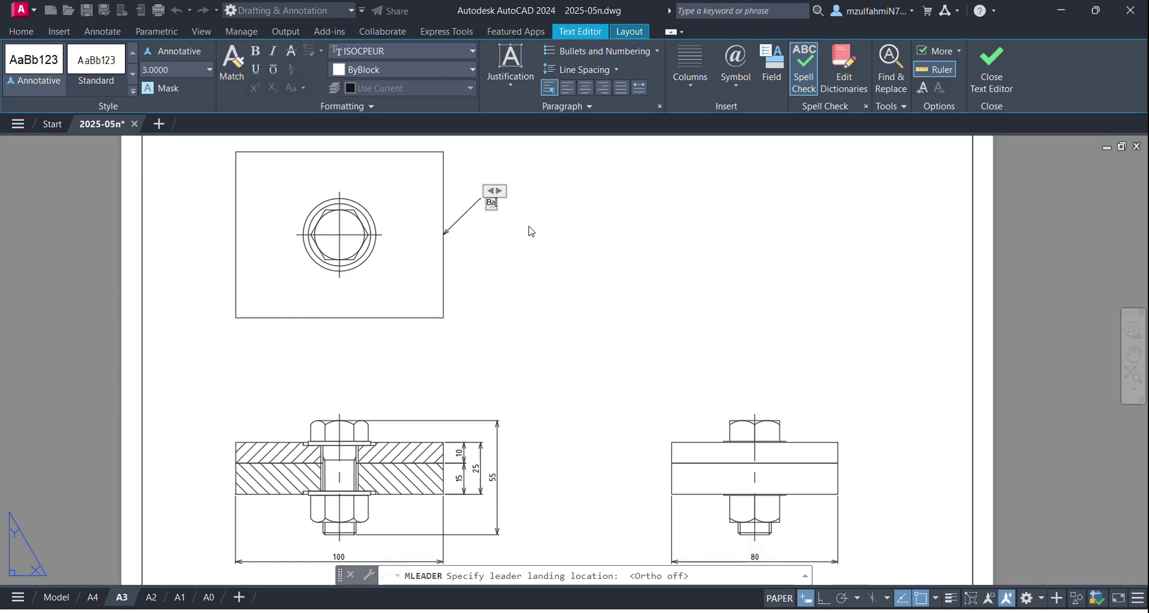
text(se refering line)
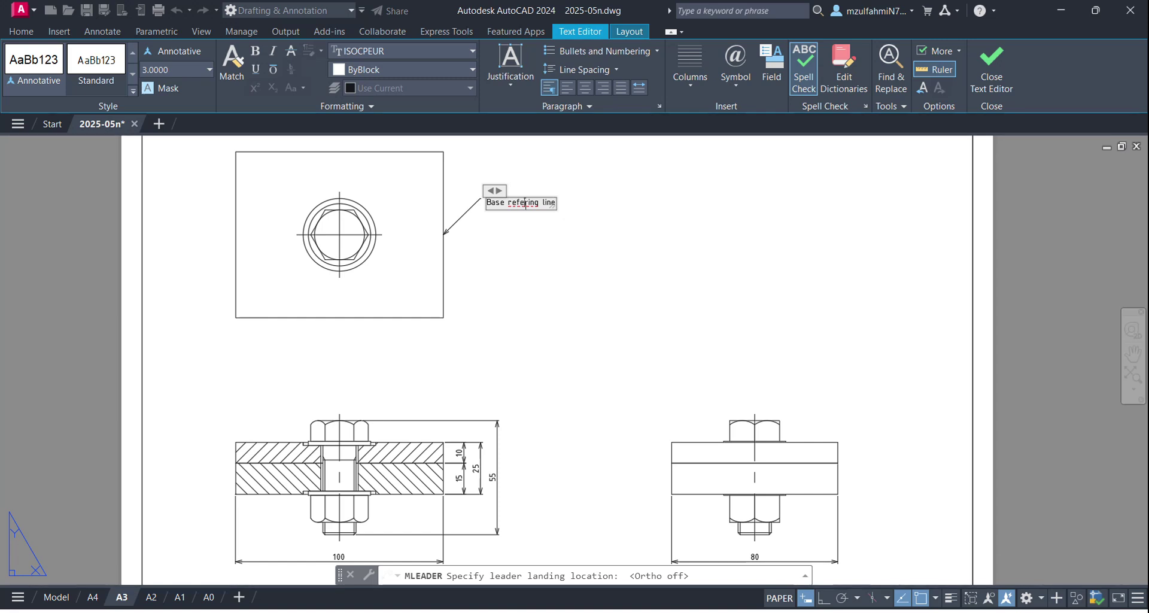
right_click(525, 206)
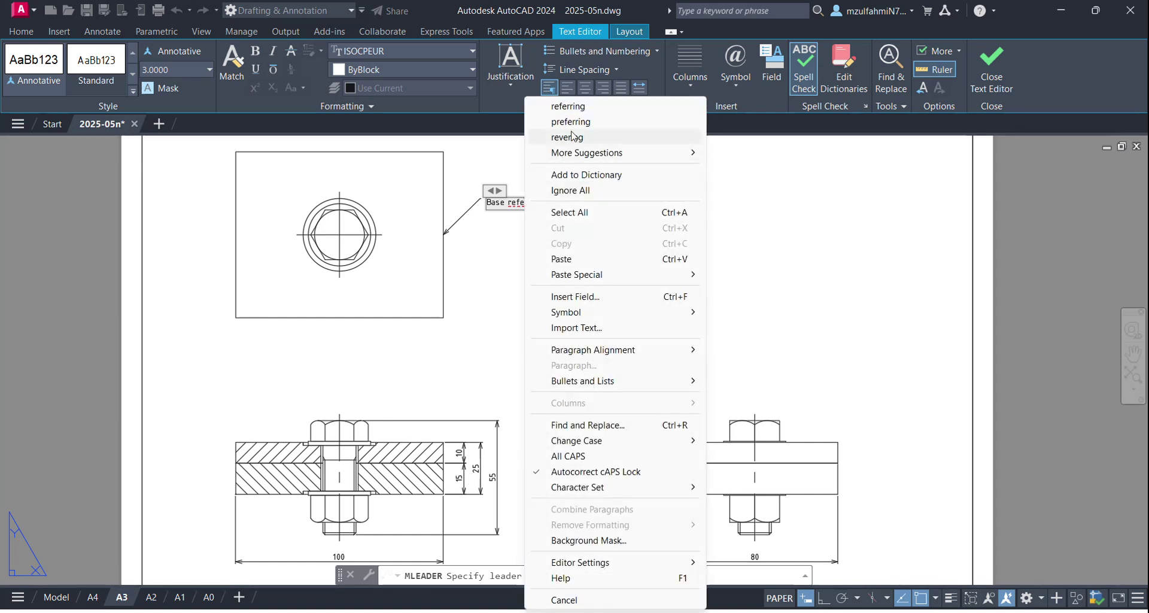
click(568, 106)
click(523, 262)
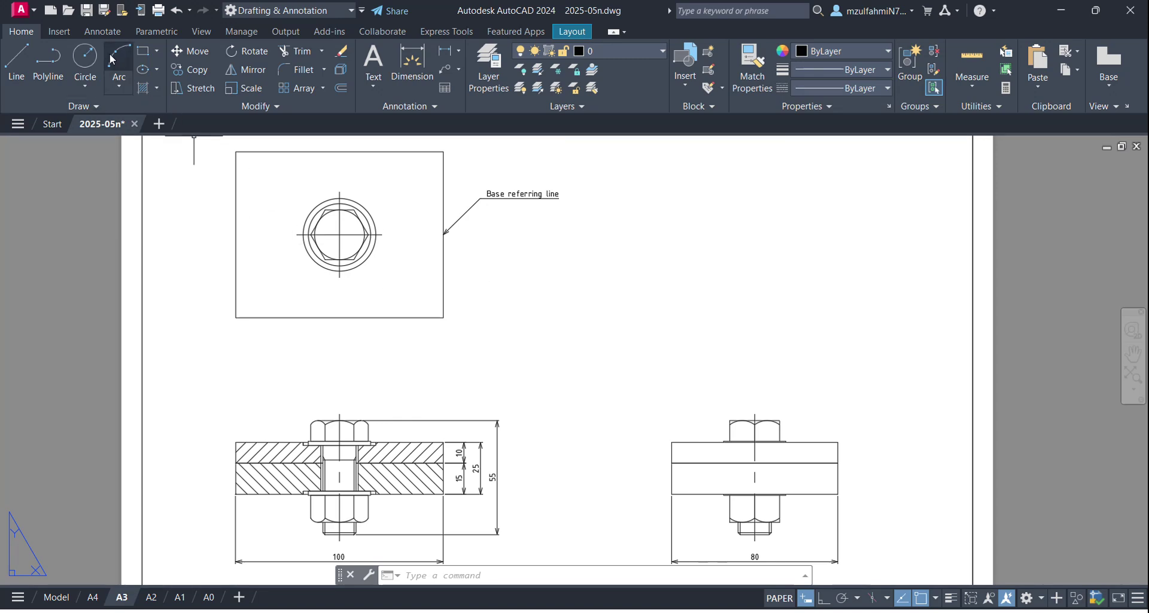
Step: Choose Standard Balloon from the Annotate tab's Multileader Style list
click(102, 36)
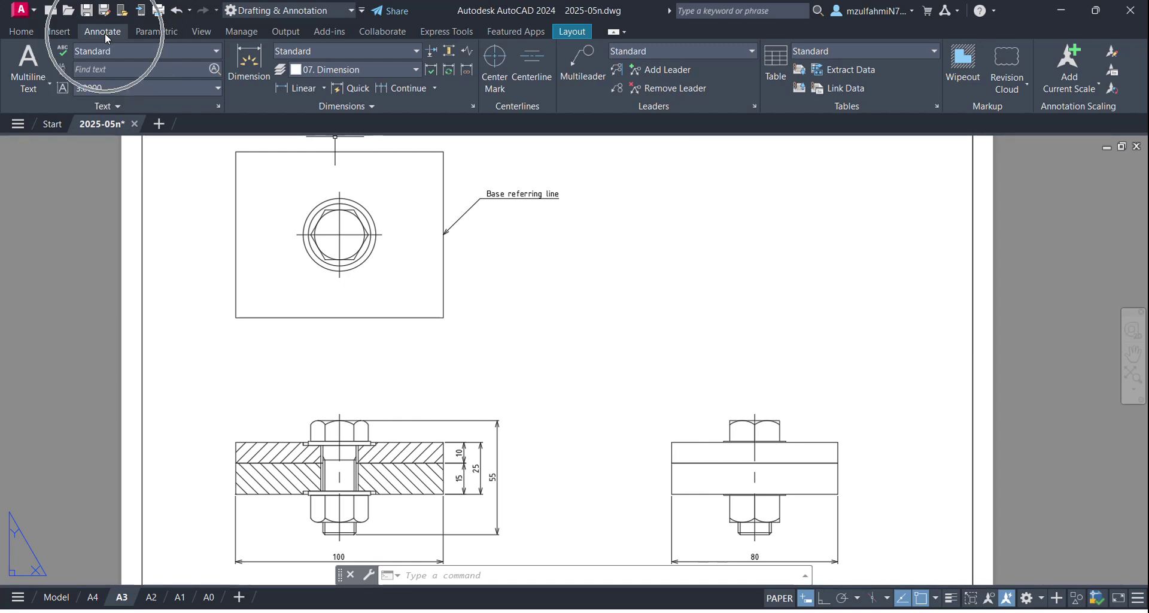
click(688, 51)
click(489, 238)
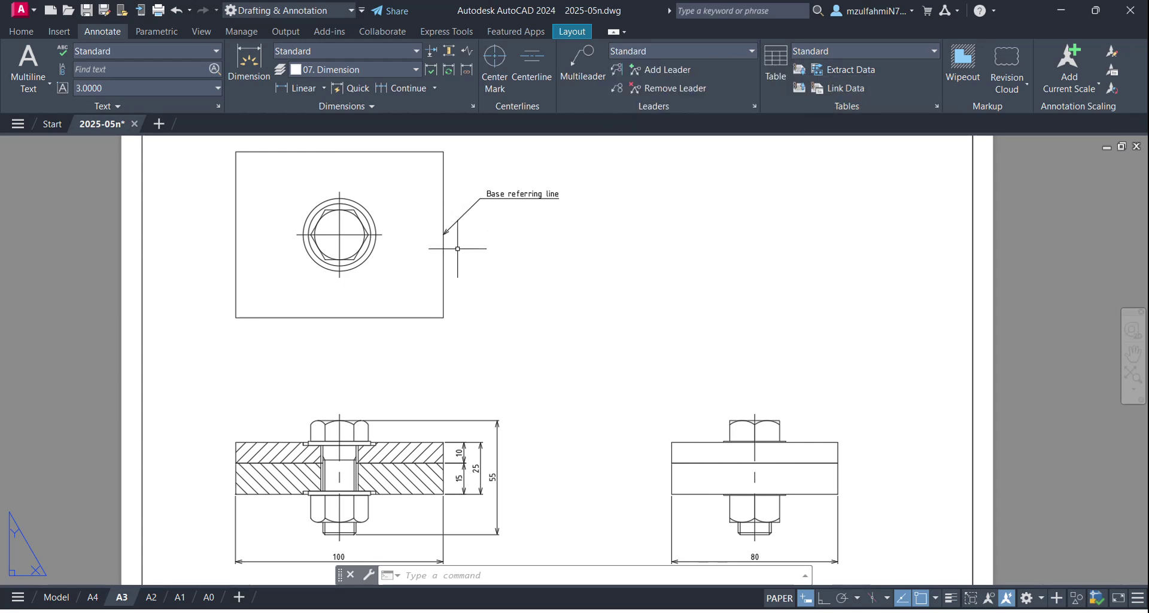
click(695, 48)
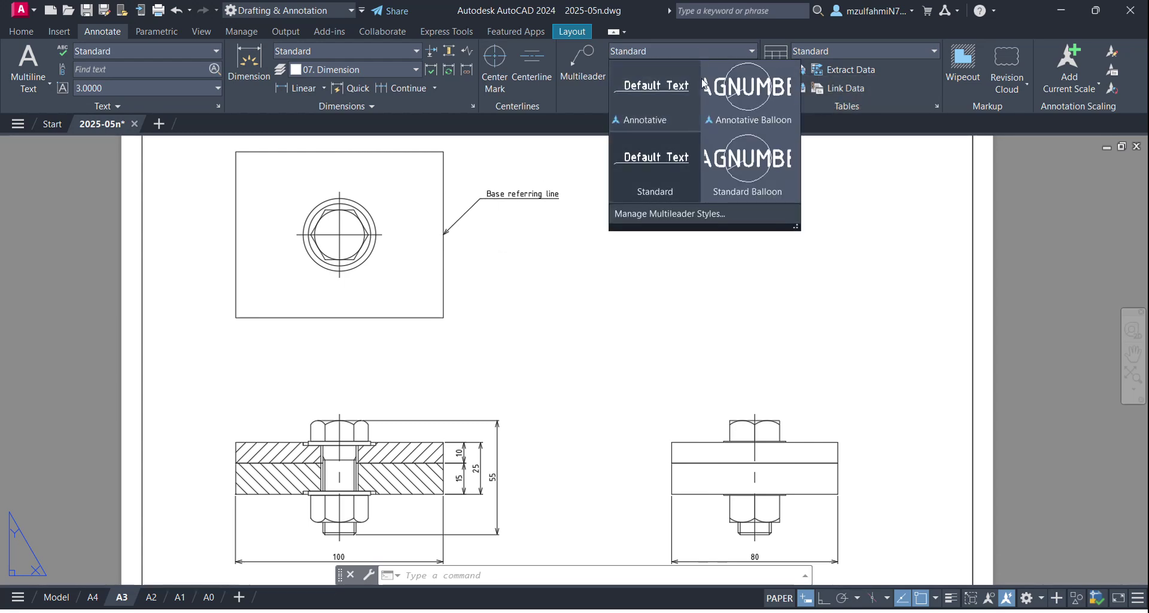
click(741, 178)
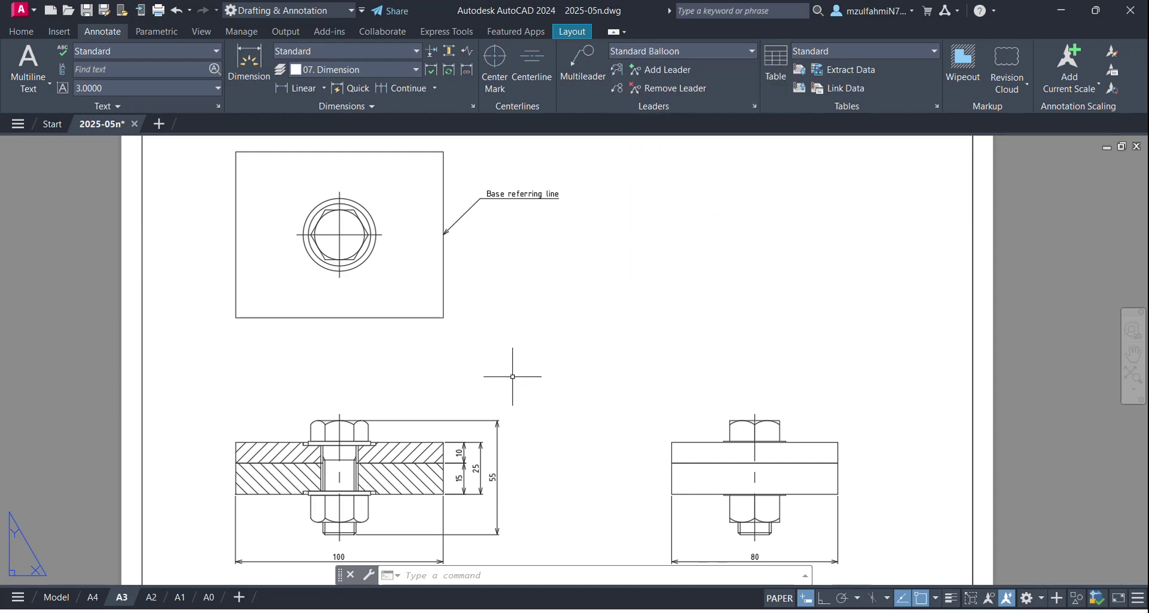
middle_drag(437, 329, 492, 312)
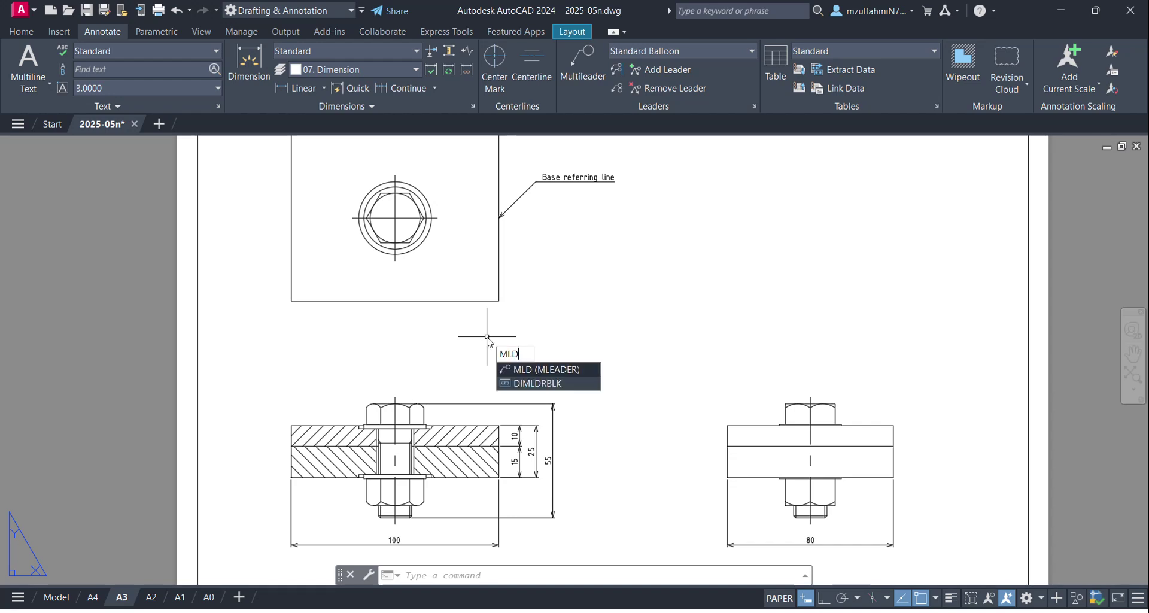
Step: Add balloon 1 pointing at the bolt head, placed above and left of the bolt
key(Return)
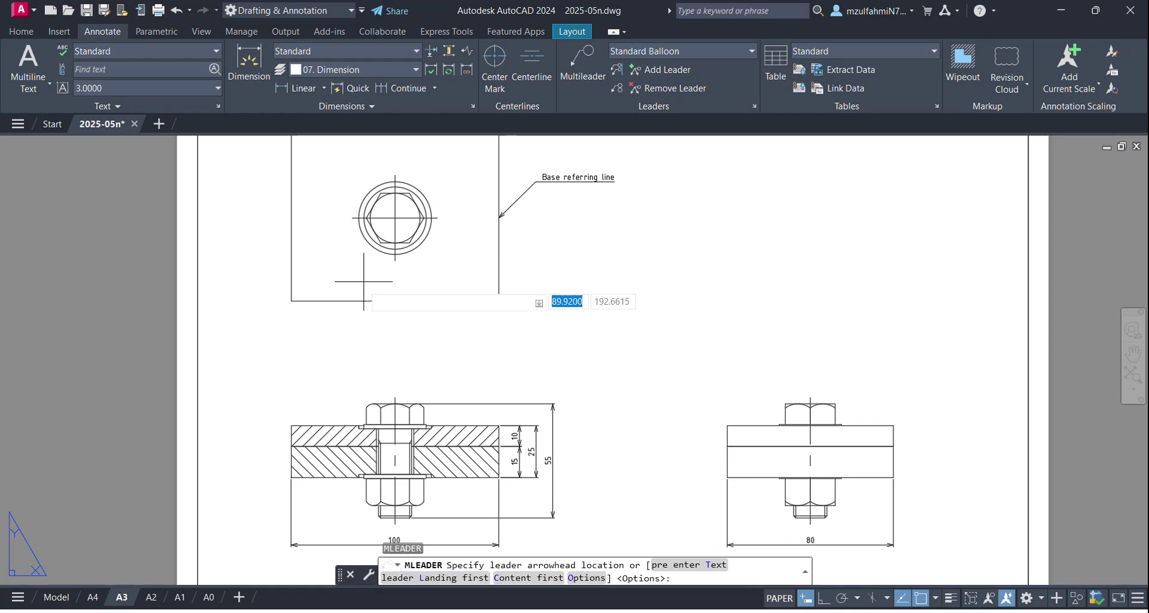
scroll(353, 388, up, 4)
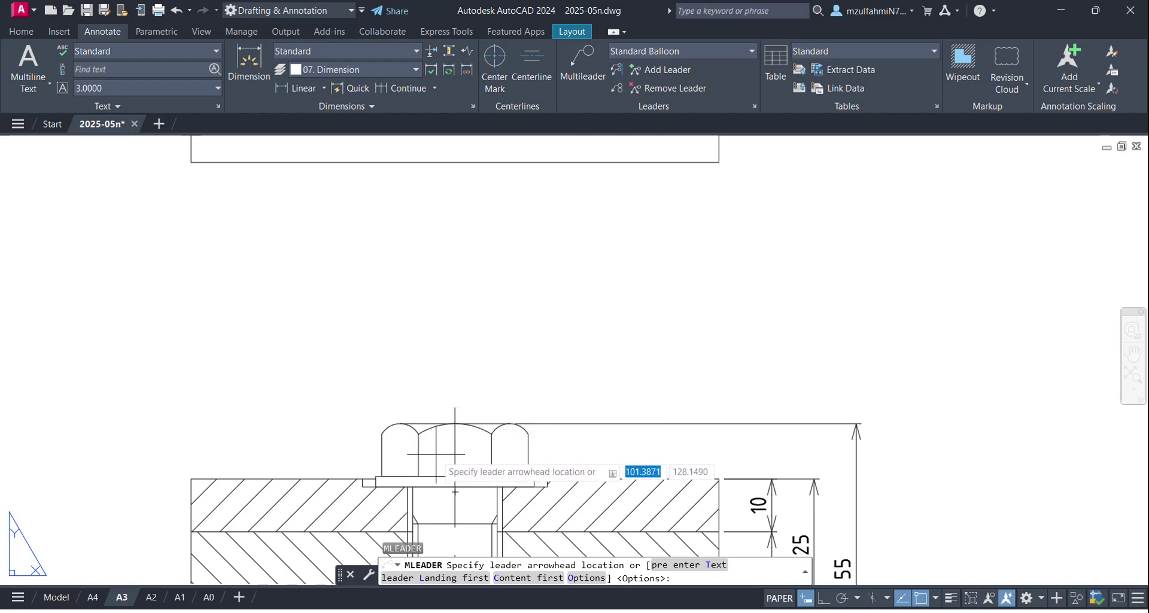
click(437, 454)
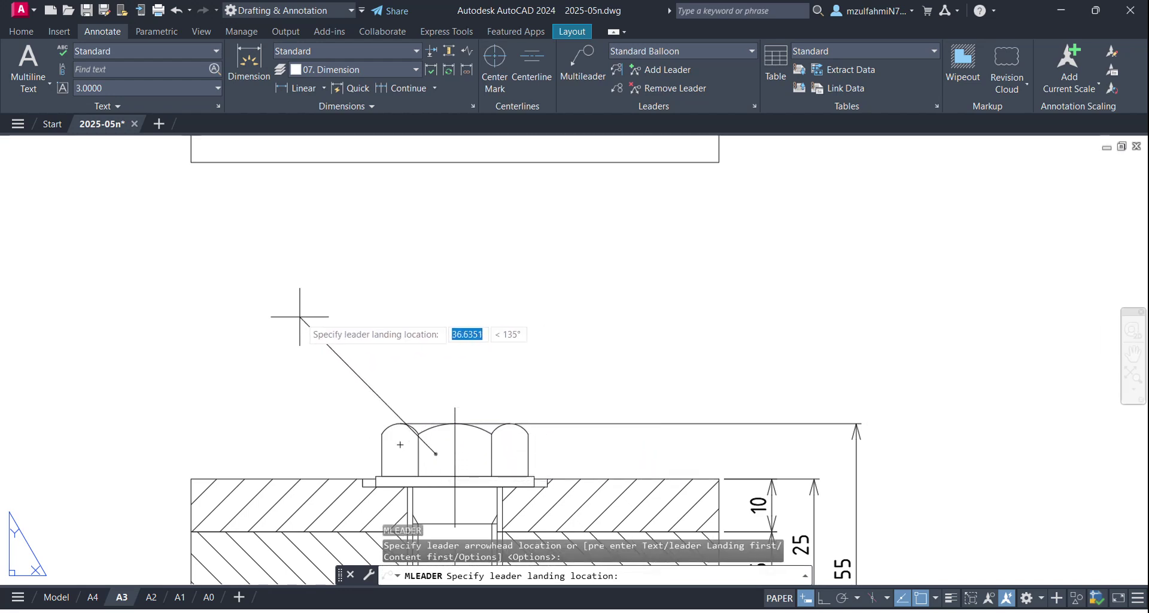
scroll(563, 316, down, 3)
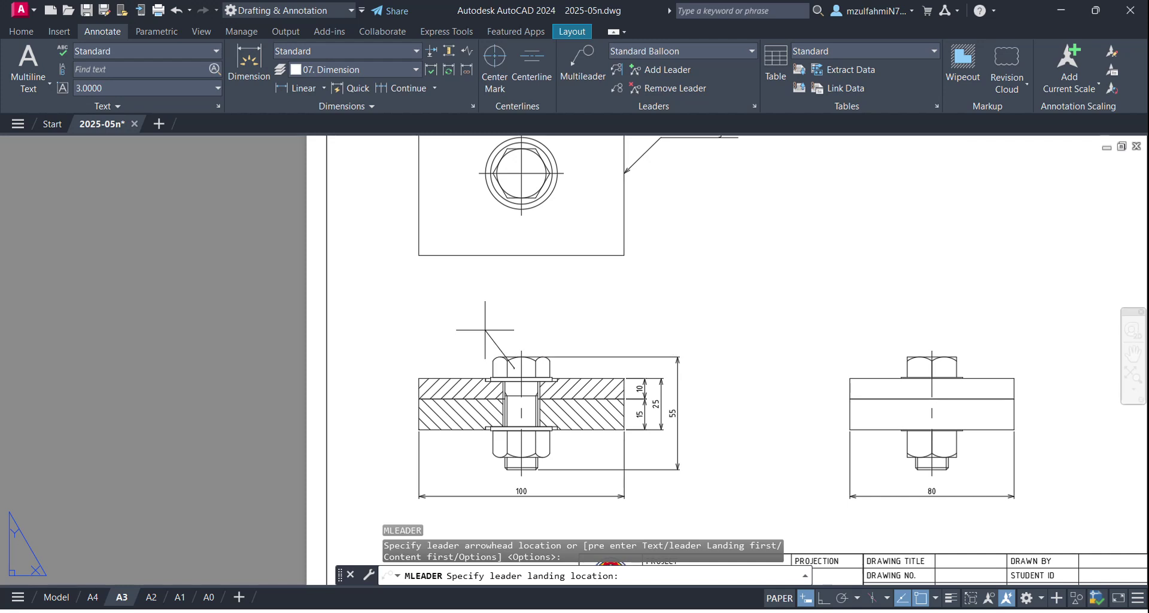
click(485, 329)
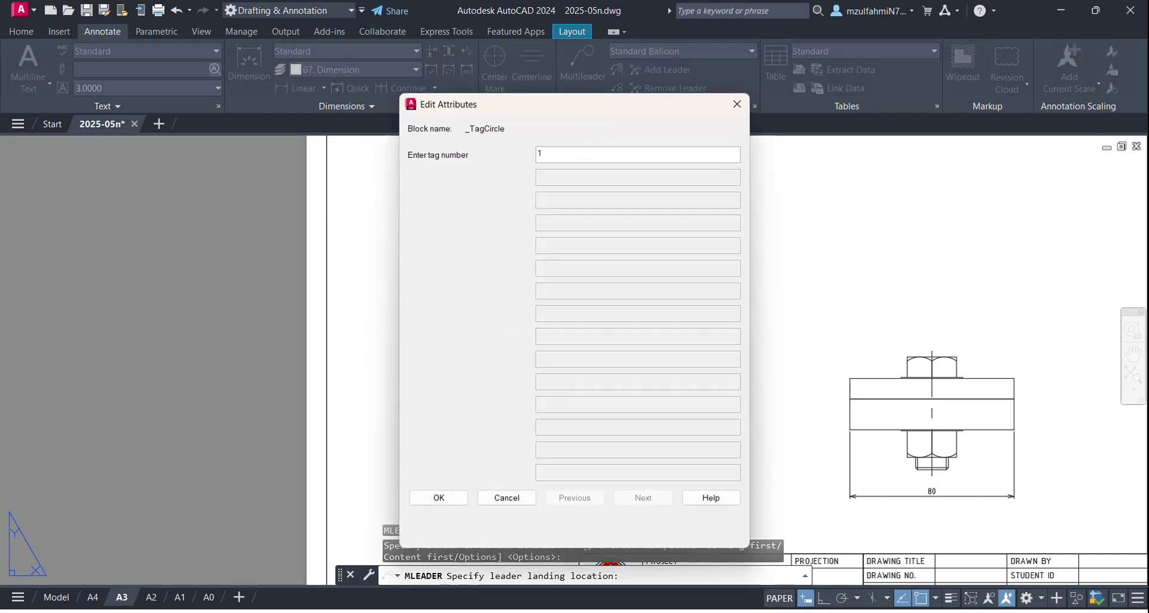
text(1)
click(449, 498)
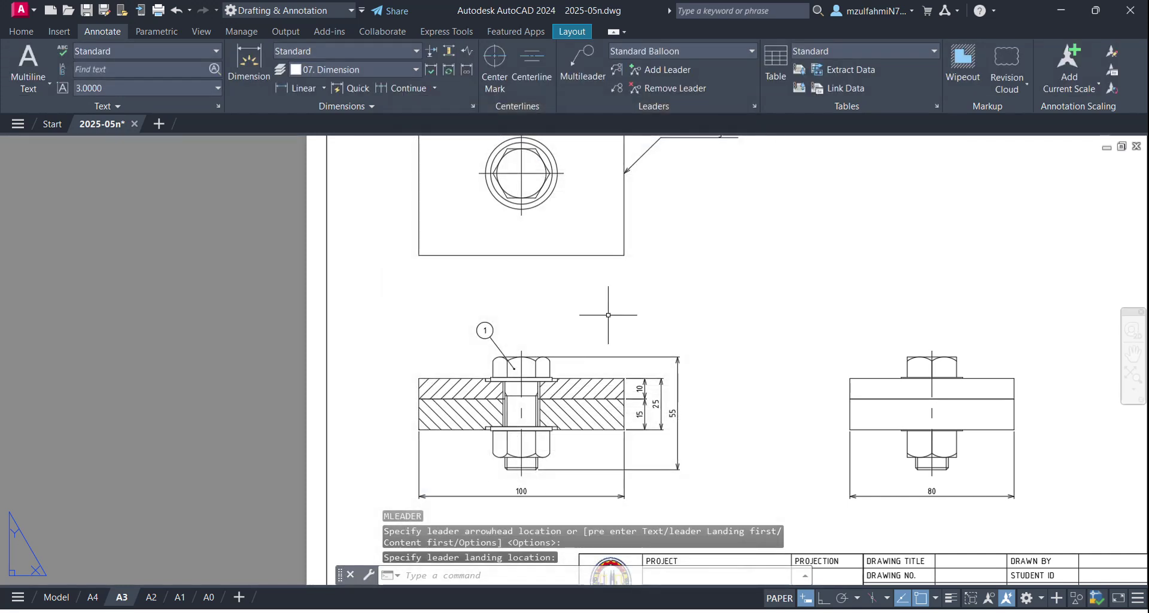
Step: Add balloon 2 pointing at the upper plate, placed up and to the left
text(mld)
key(Return)
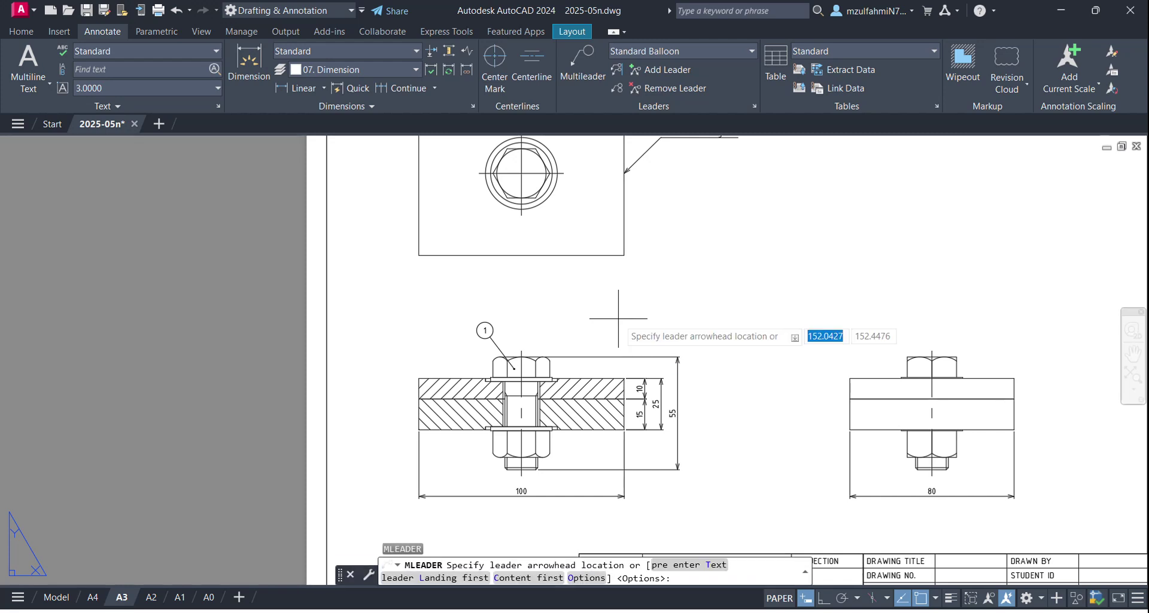
scroll(568, 347, up, 2)
scroll(419, 407, up, 3)
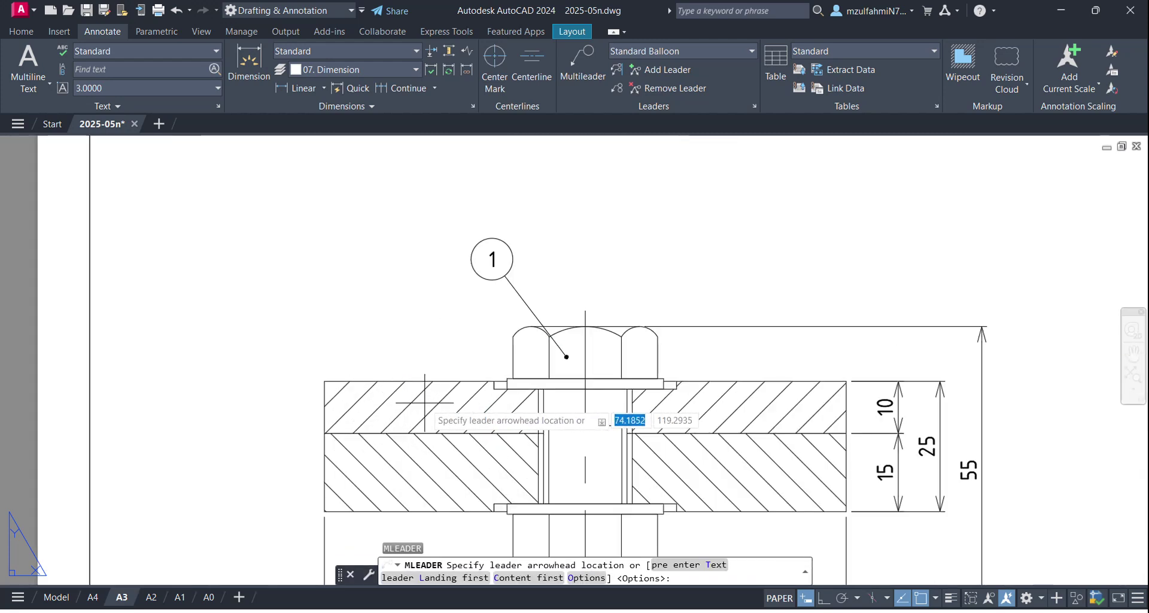
click(445, 410)
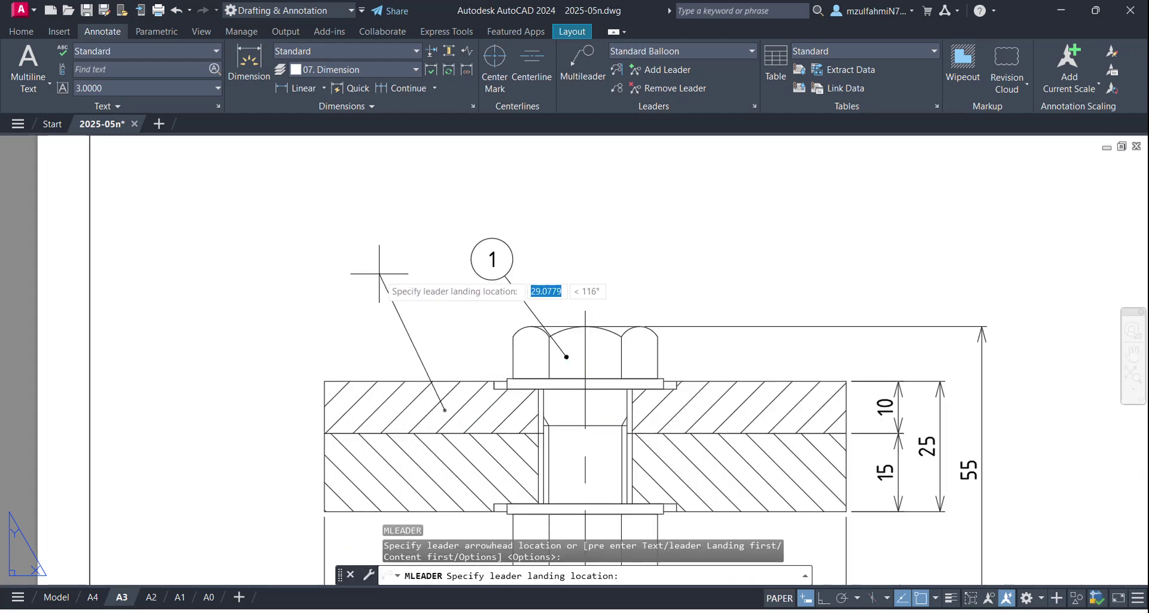
click(357, 232)
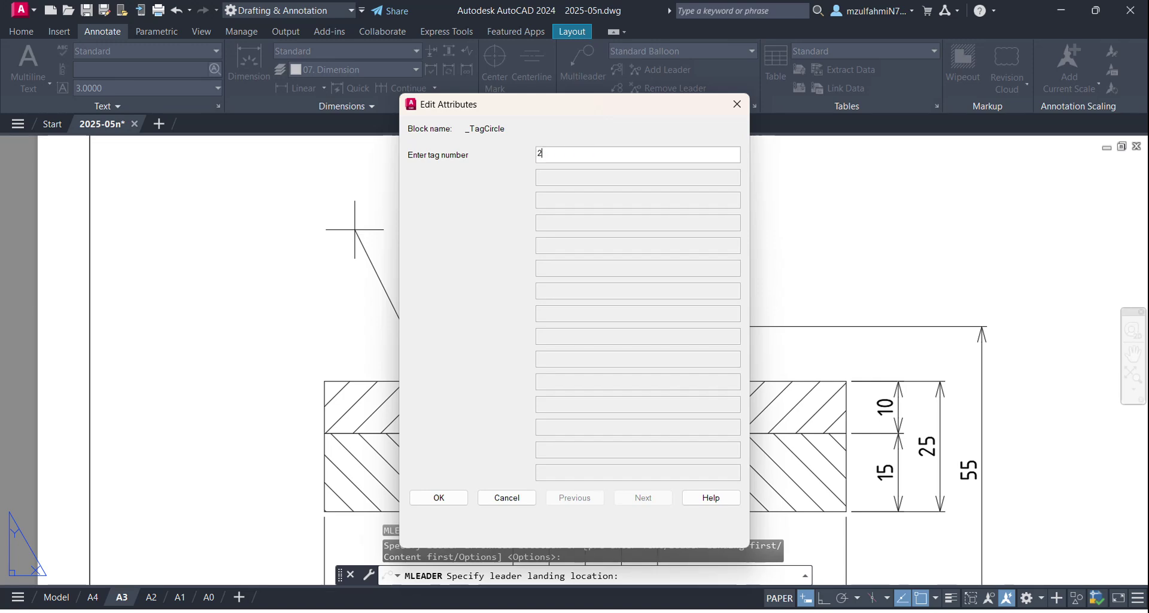
click(427, 492)
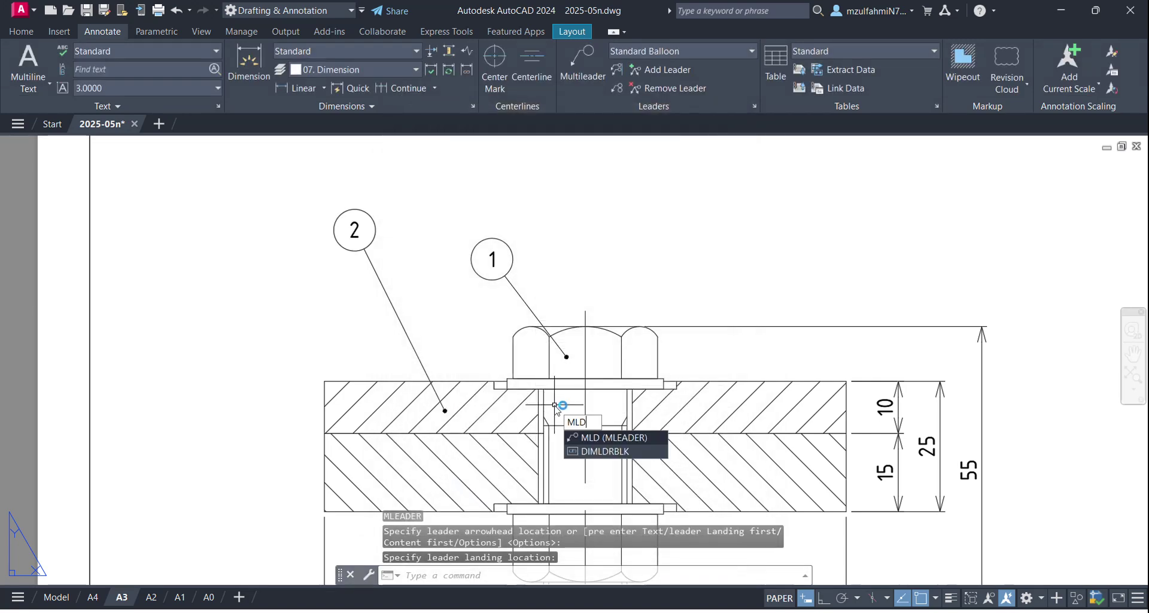
Step: Add balloon 3 pointing at the lower plate, placed further left
key(Return)
click(395, 462)
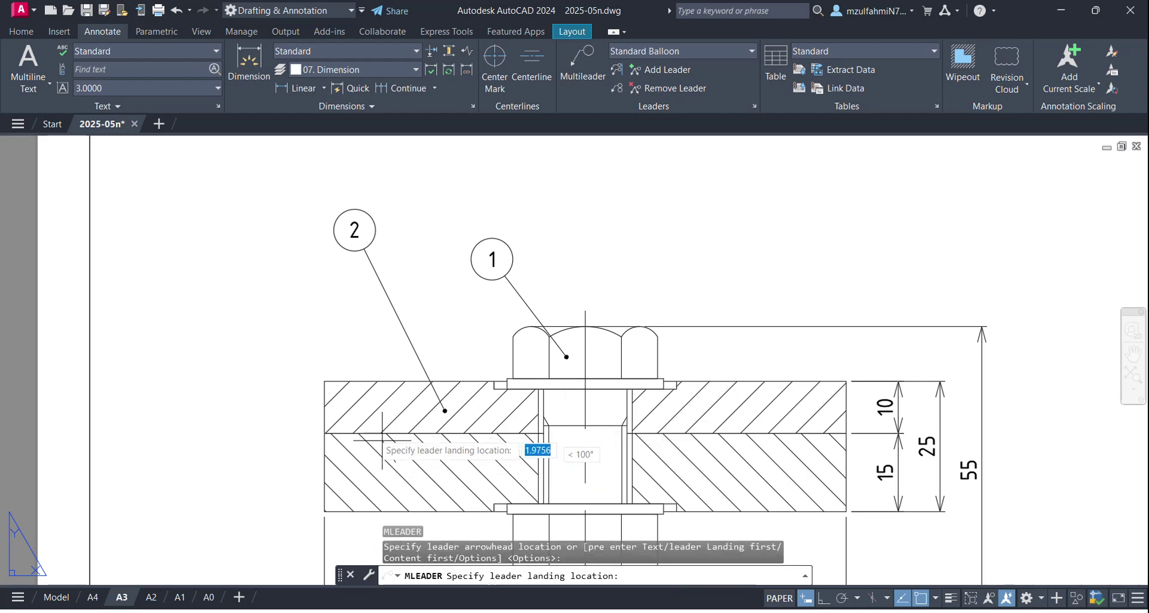
click(249, 256)
text(3)
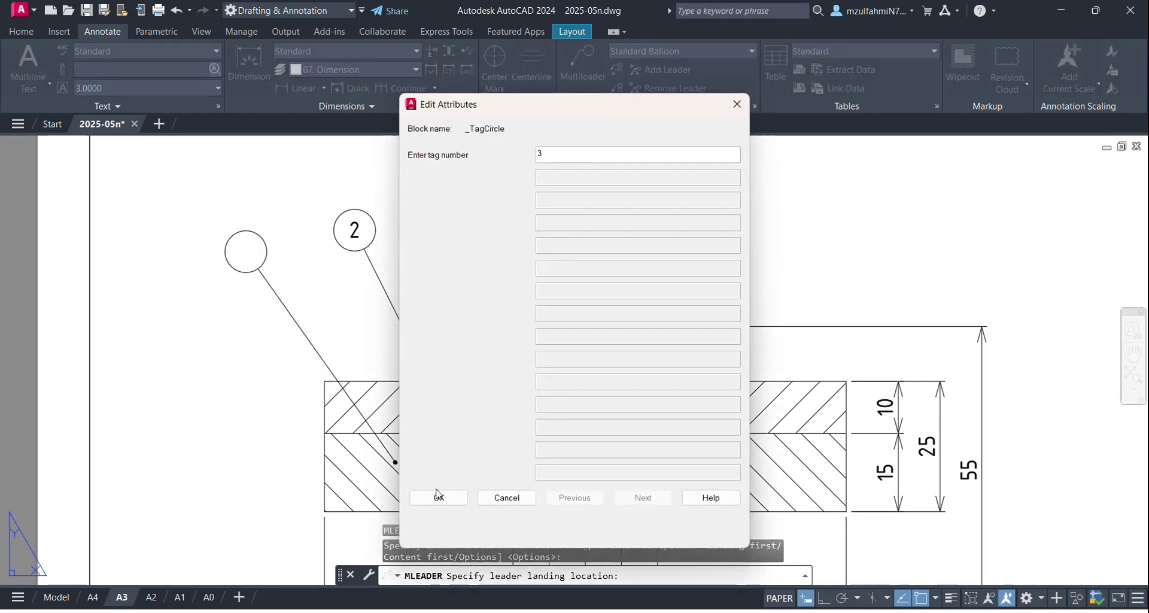
click(438, 497)
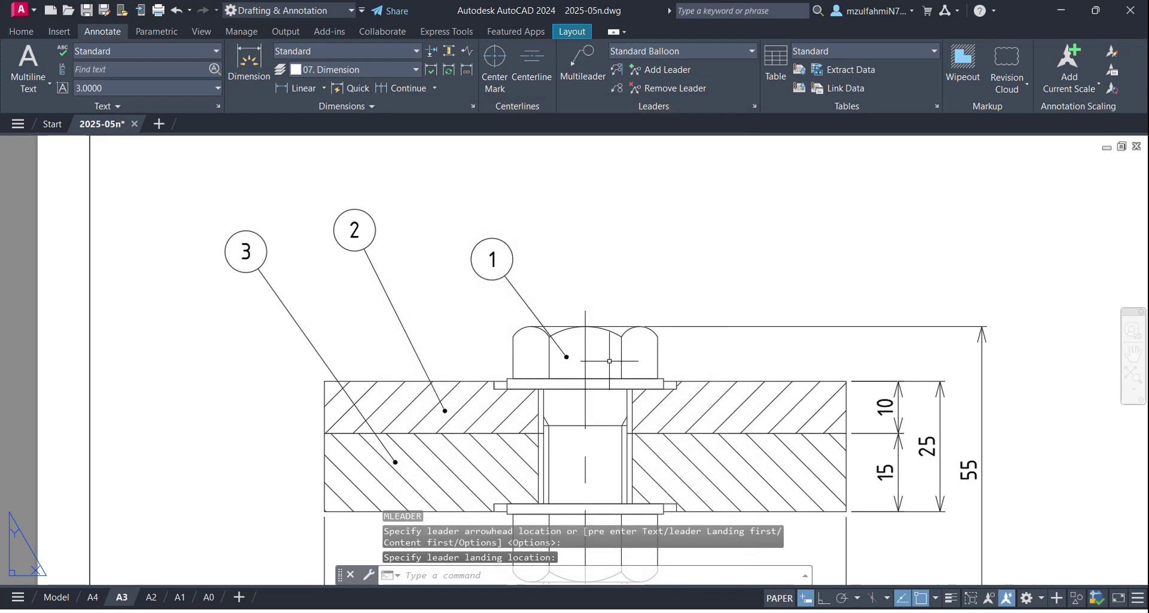
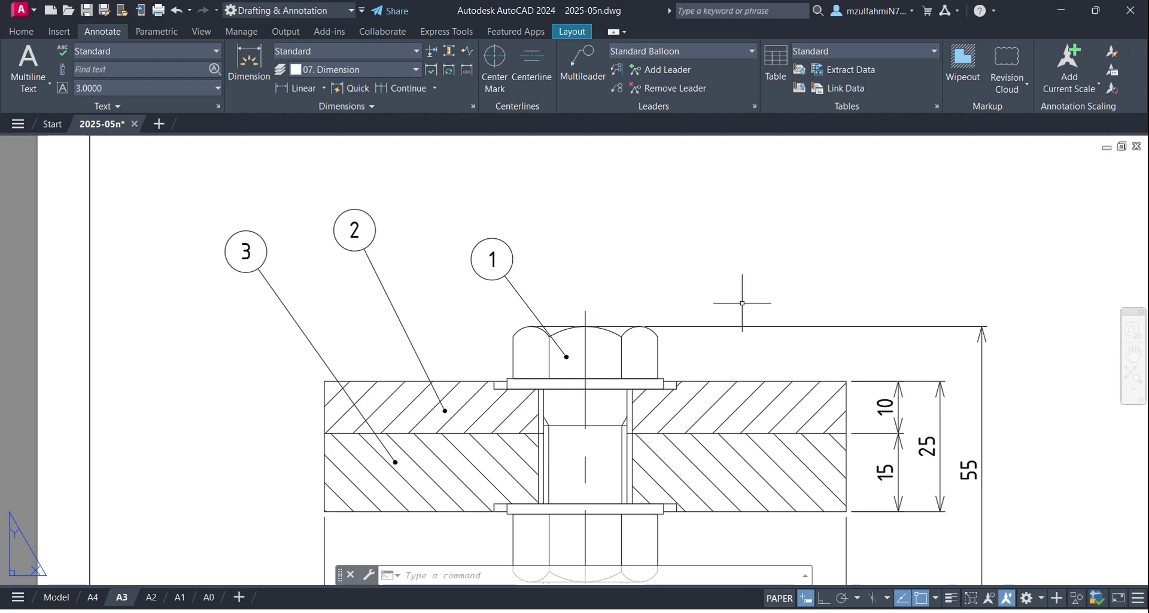
Step: Add balloon 4 with its leader pointing at the washer, placed above the joint
key(Return)
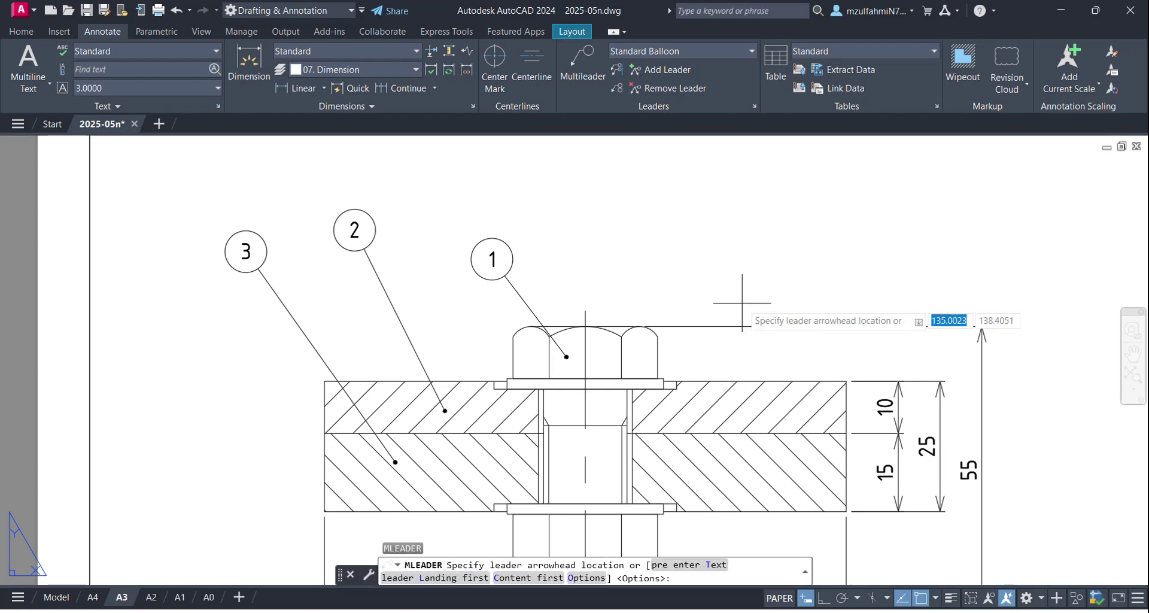
scroll(709, 329, up, 2)
scroll(610, 367, down, 1)
middle_drag(589, 360, 266, 269)
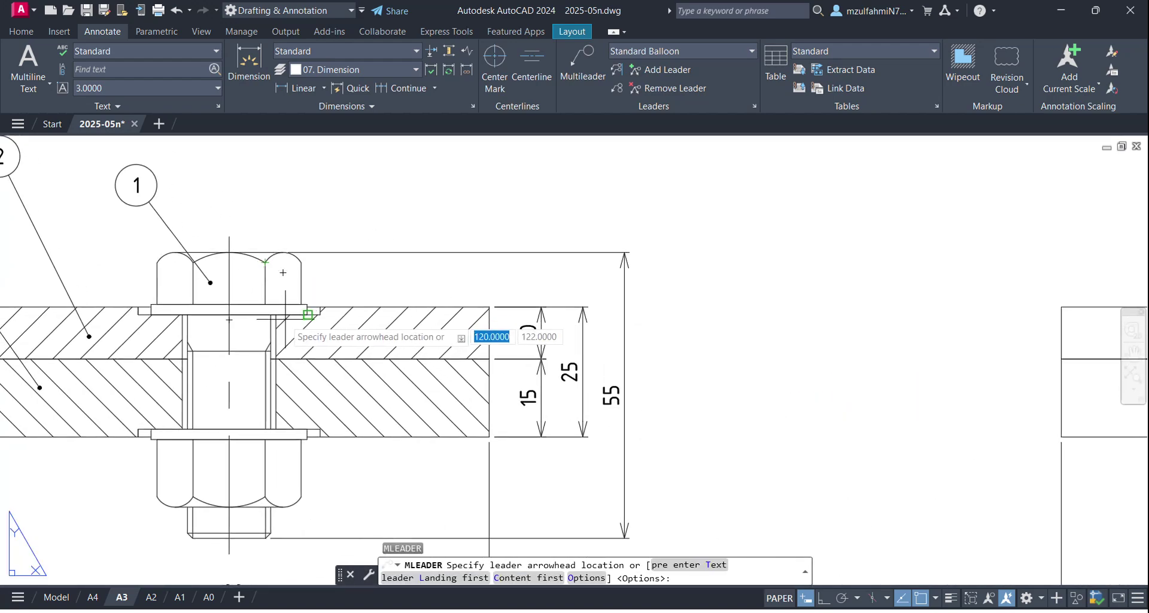
scroll(285, 311, up, 1)
click(272, 306)
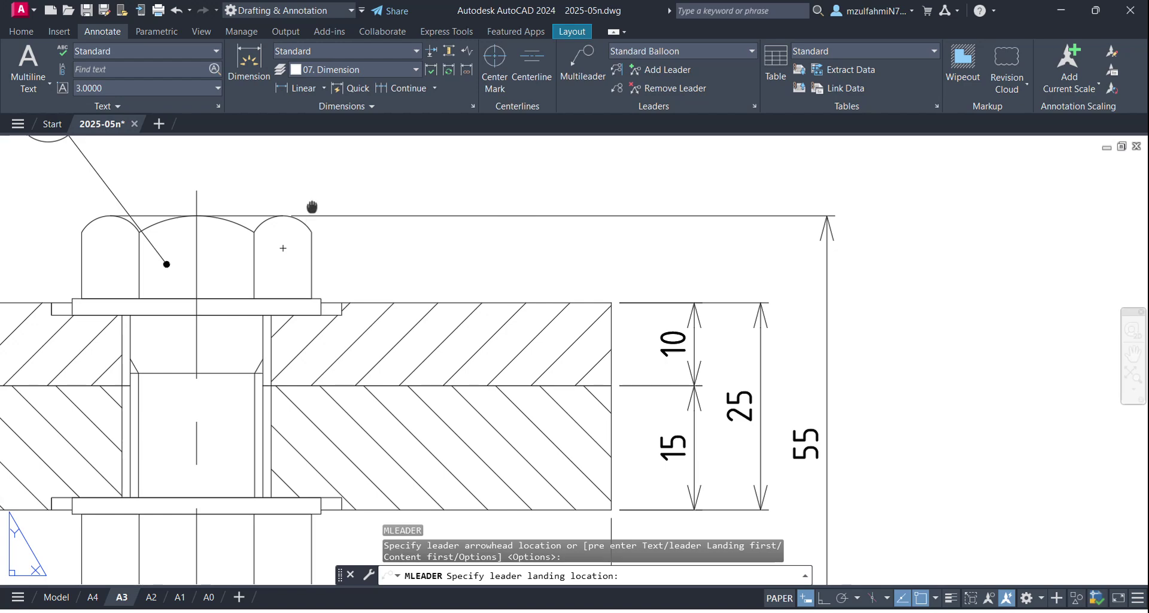
middle_drag(308, 218, 353, 409)
click(367, 261)
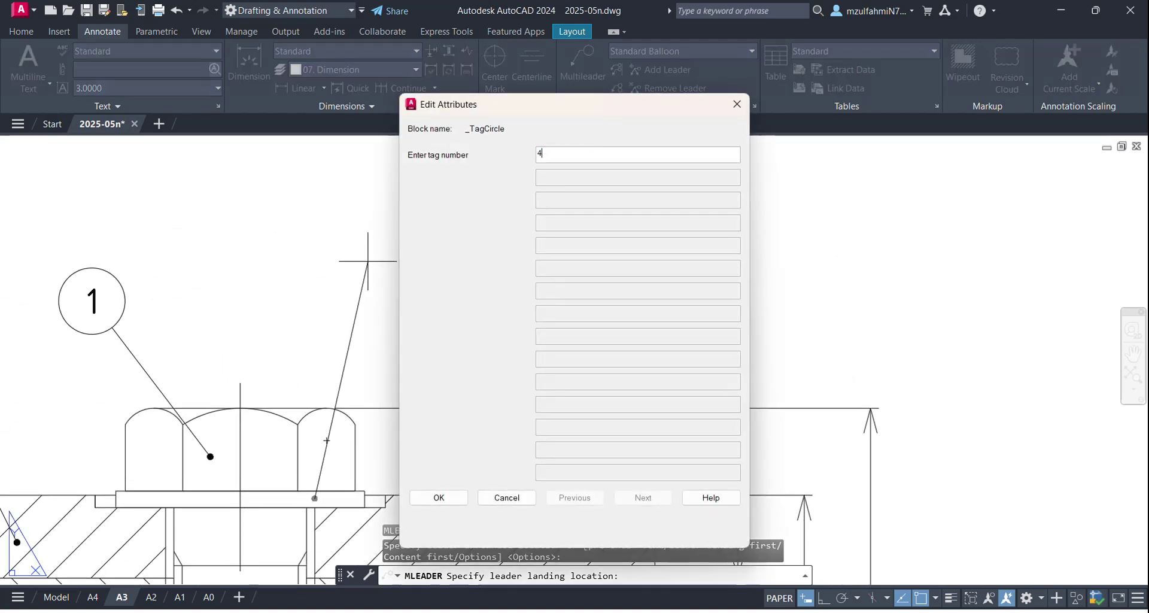
click(447, 502)
scroll(488, 495, down, 1)
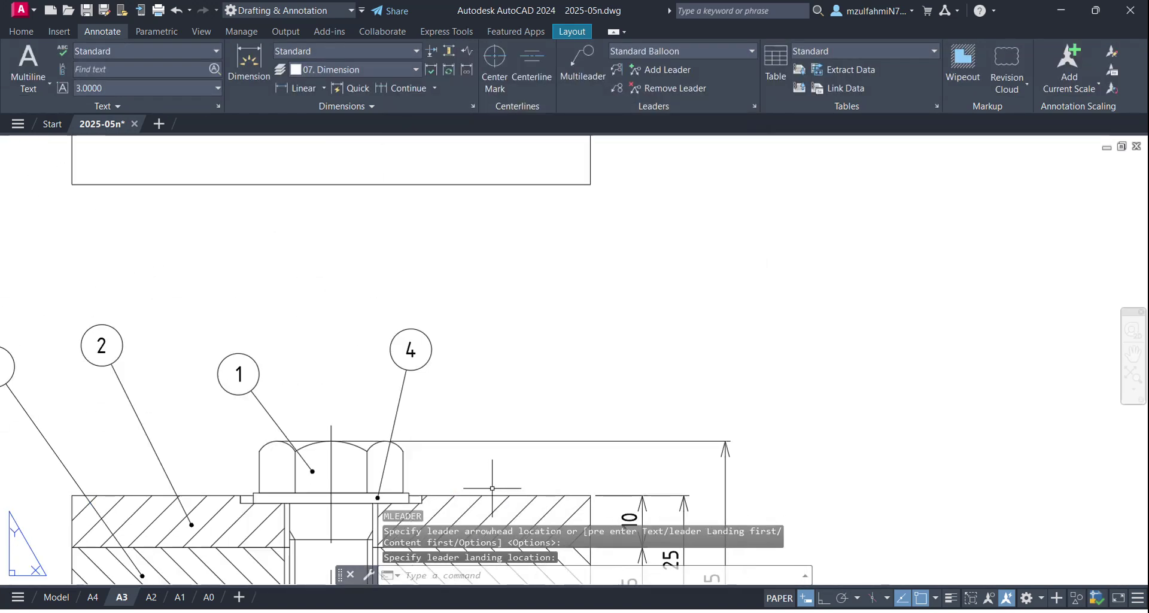
middle_drag(502, 465, 547, 281)
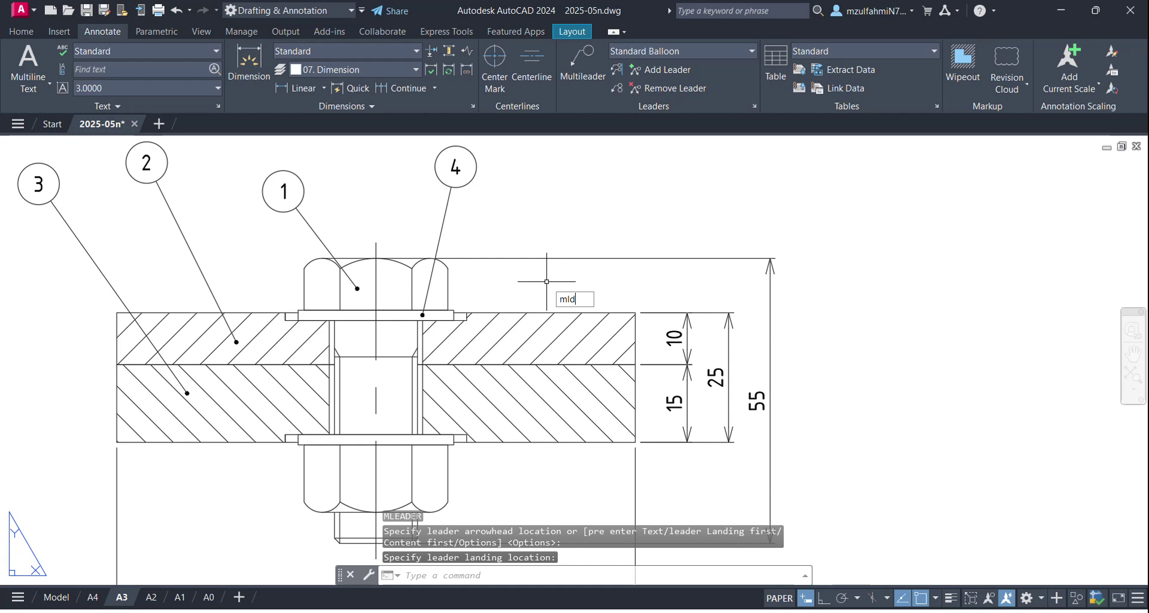
Step: Add balloon 5 with its leader pointing at the nut, placed above the joint
text(mld)
key(Return)
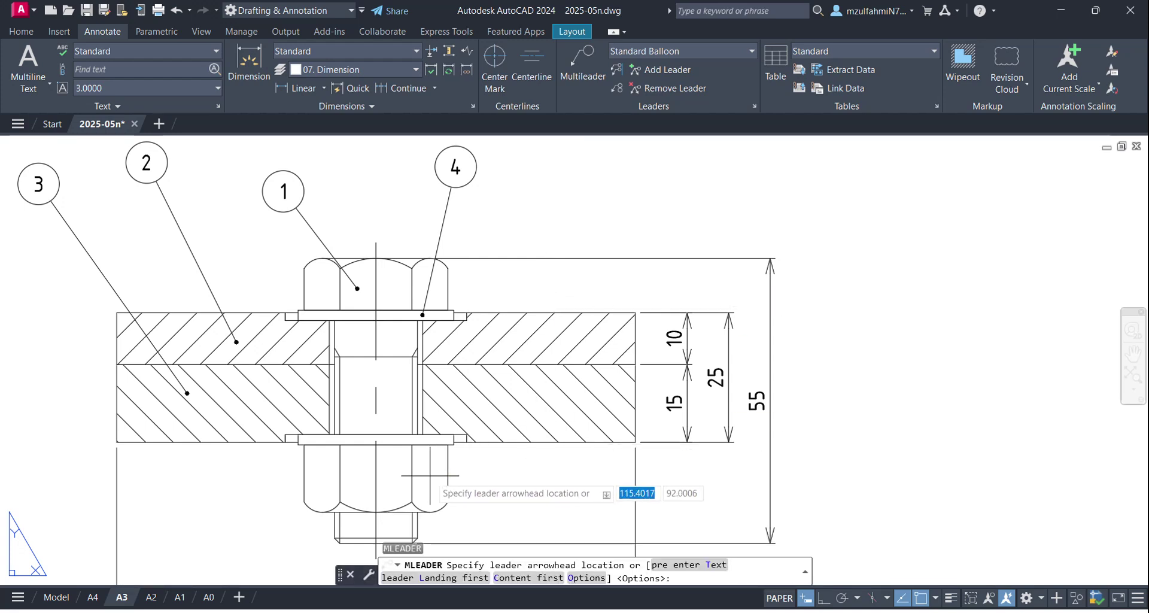
click(429, 475)
click(569, 161)
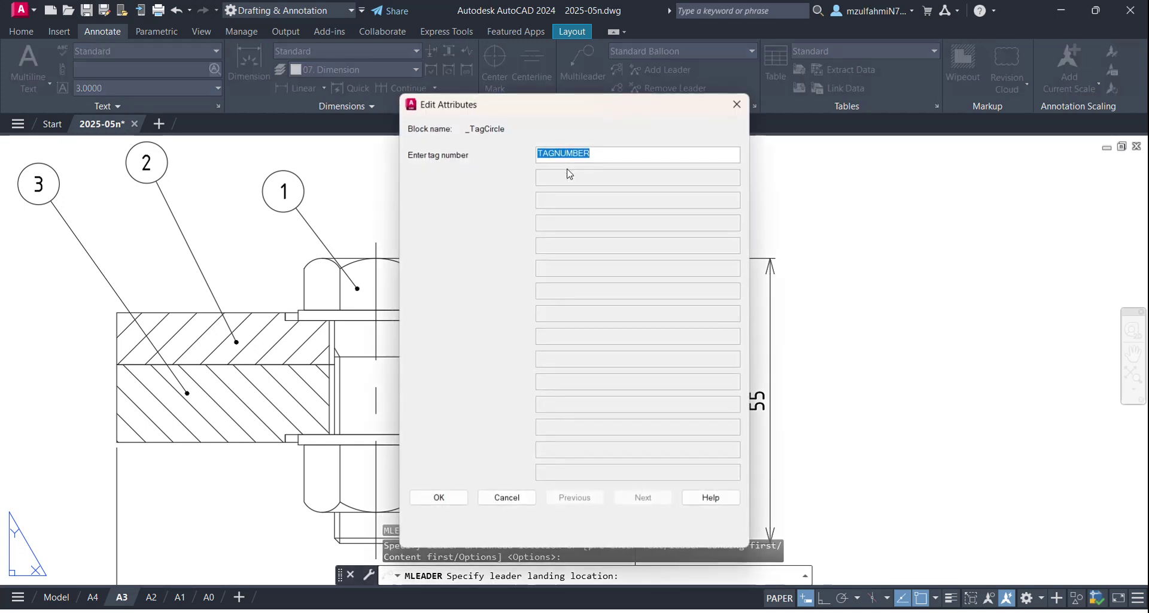
click(438, 498)
scroll(529, 365, down, 2)
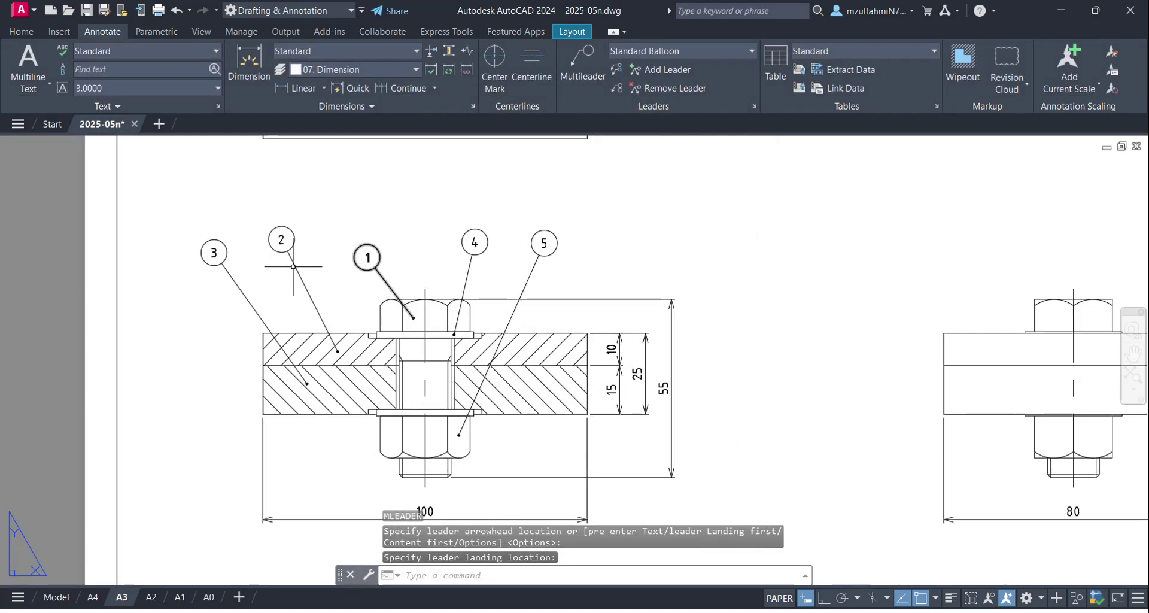
scroll(529, 267, down, 2)
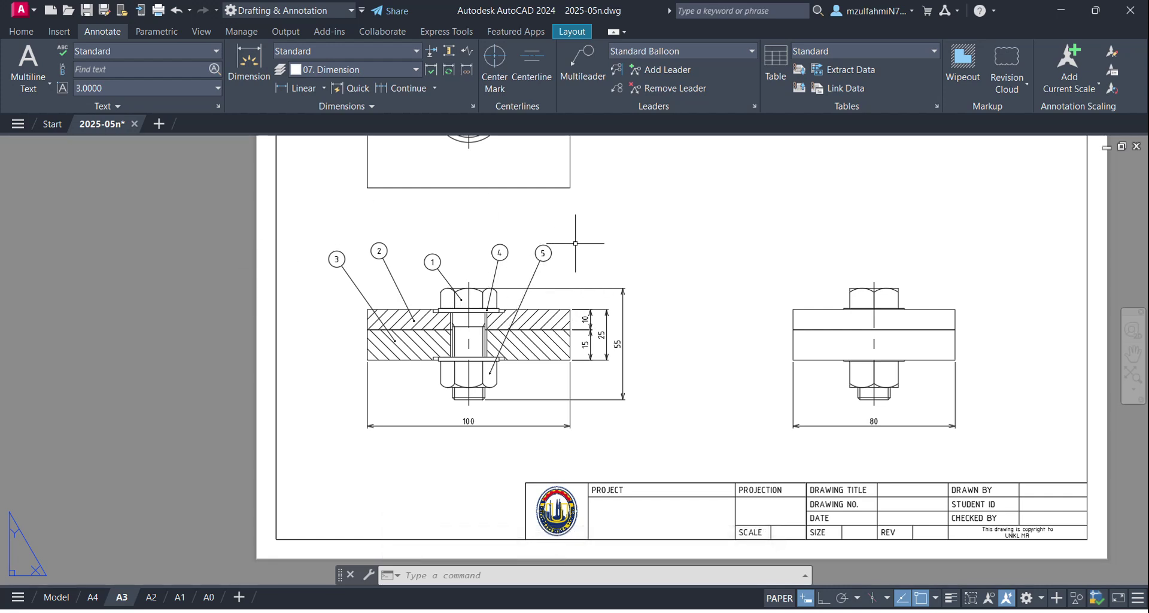
middle_drag(439, 291, 432, 346)
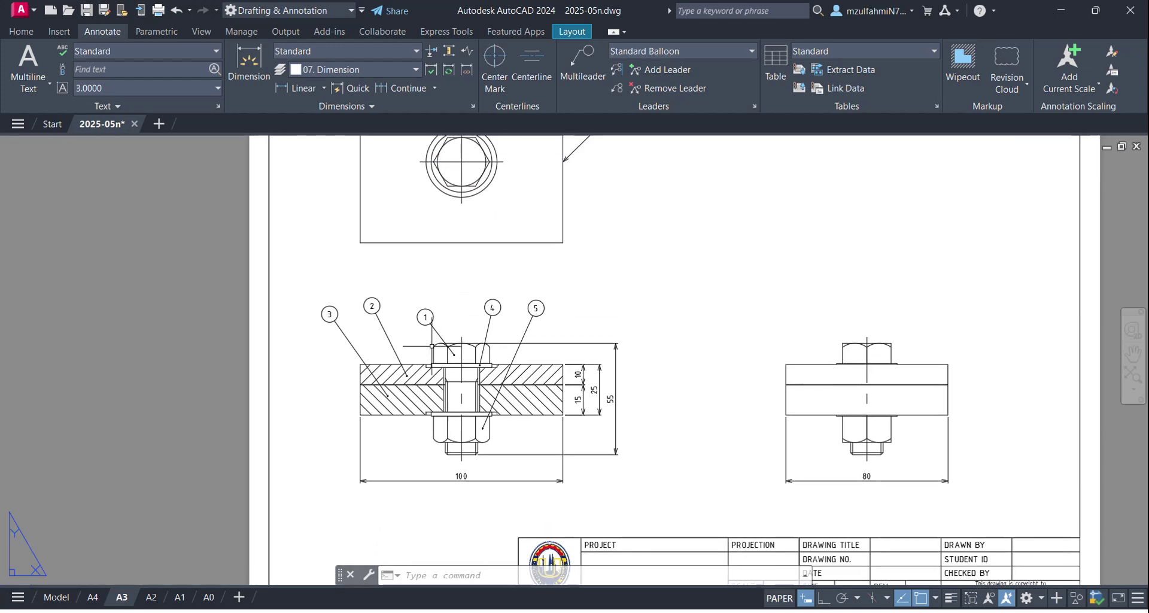
middle_drag(445, 342, 438, 377)
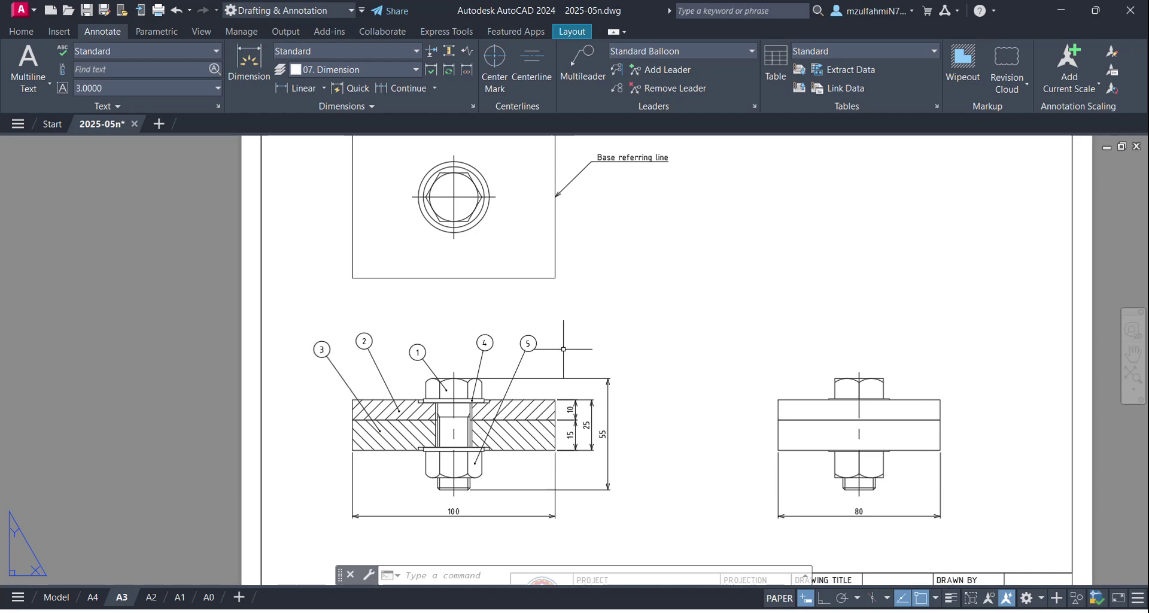
Step: With Ortho on, align balloons 1–5 in a horizontal row using balloon 5 as reference
click(823, 600)
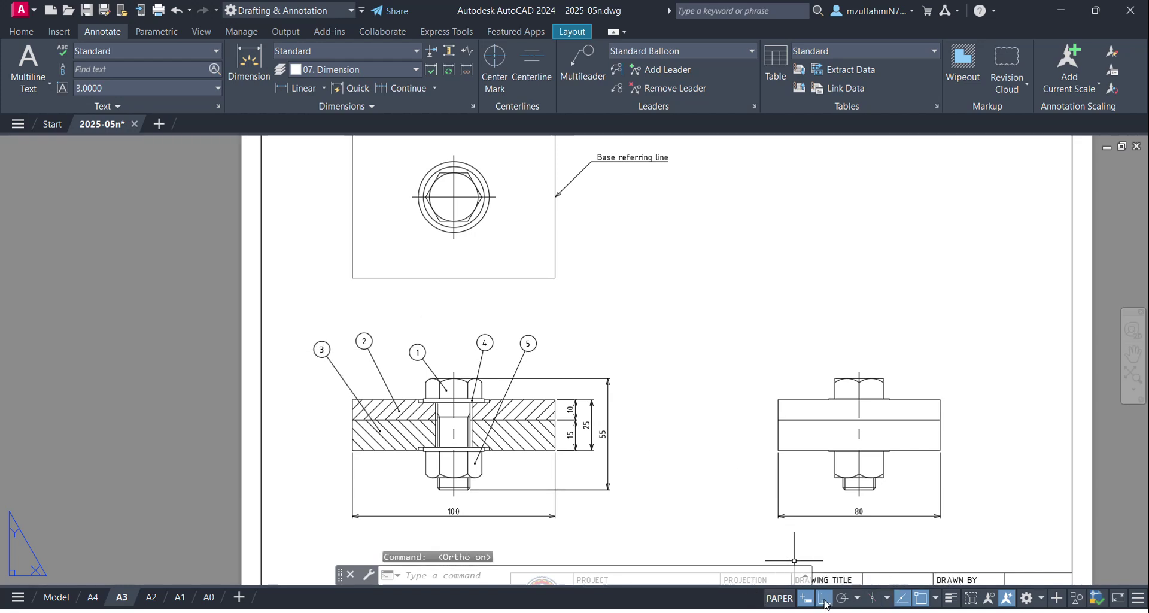
click(569, 306)
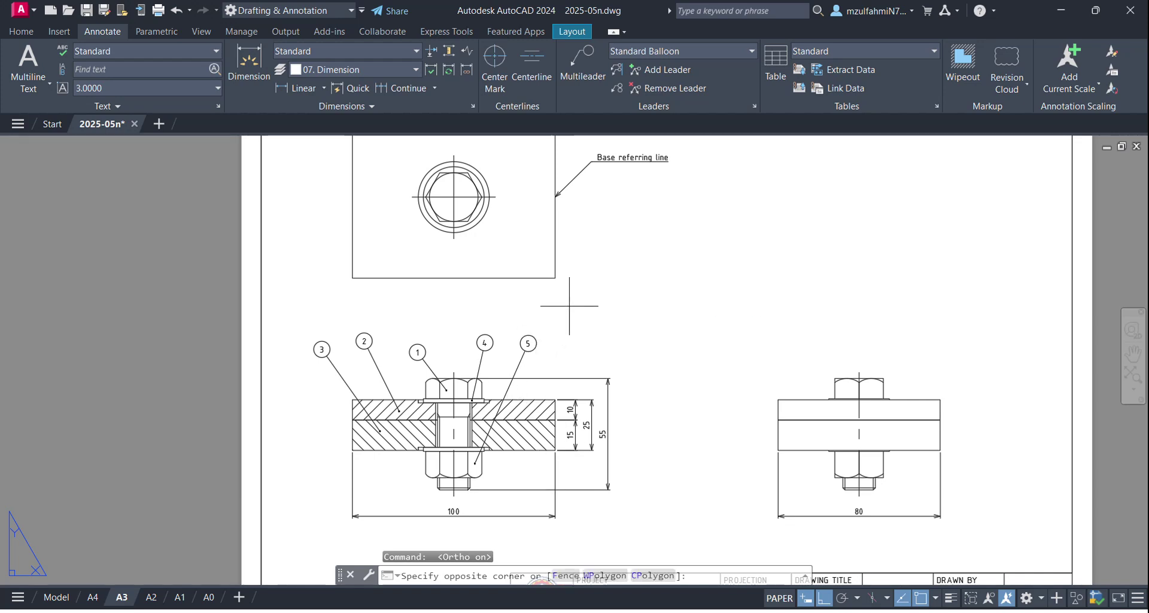
click(295, 362)
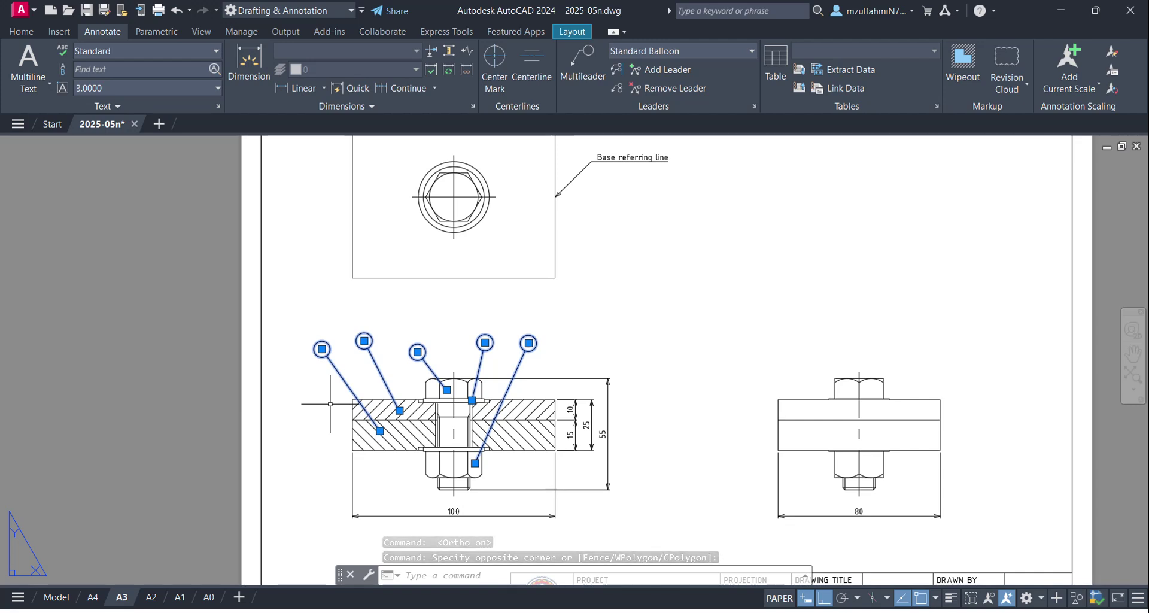
text(ML)
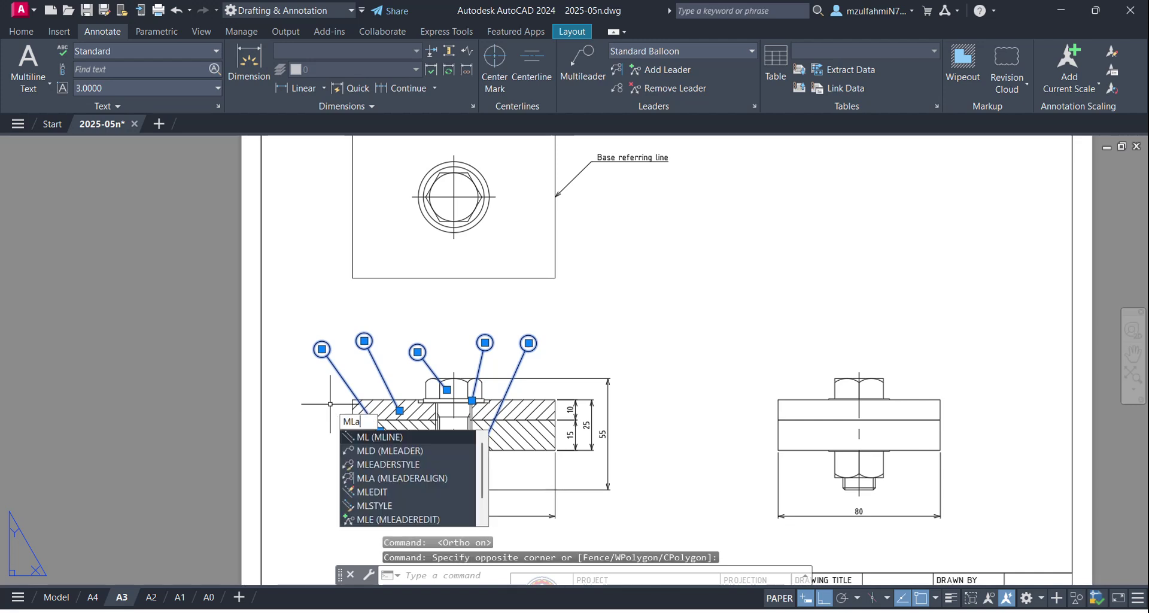
text(A)
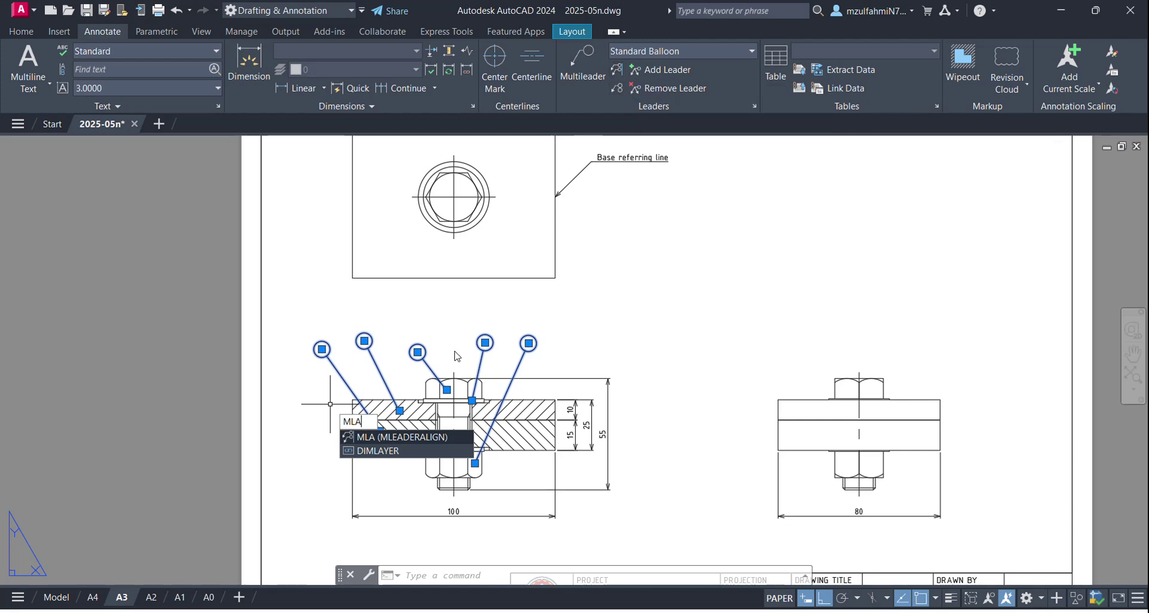
click(405, 437)
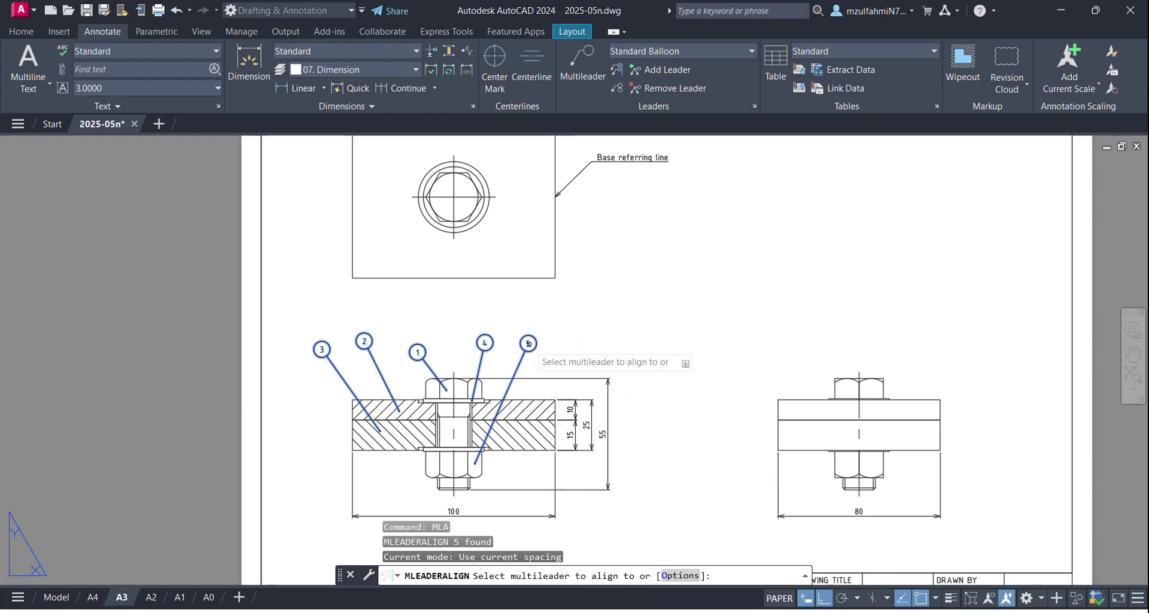
click(528, 343)
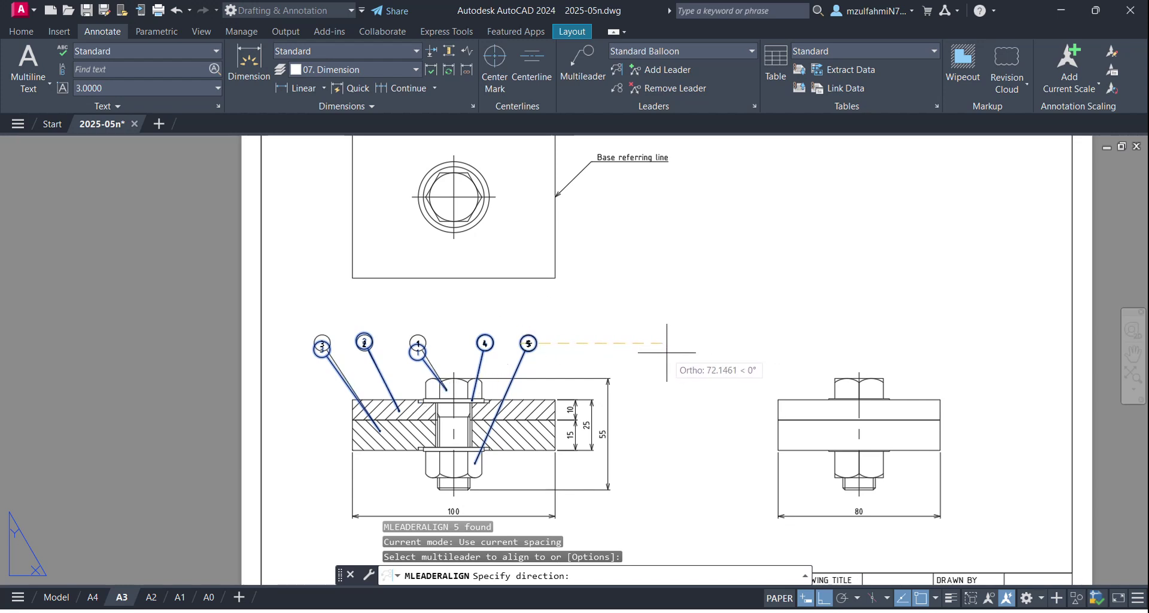
click(710, 353)
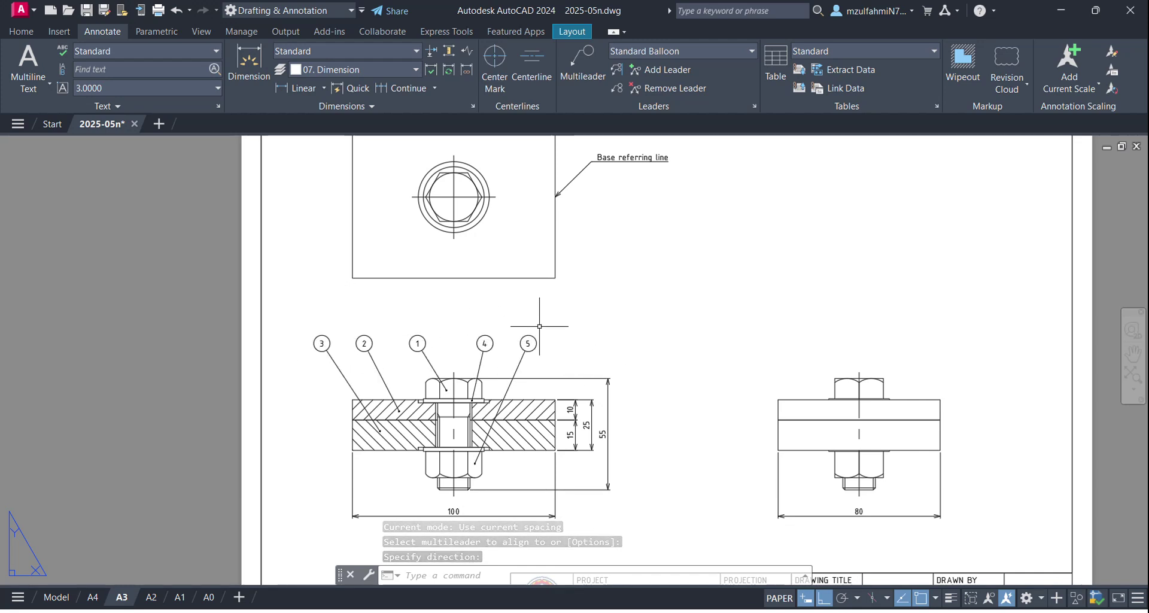
scroll(584, 341, down, 2)
scroll(588, 342, up, 2)
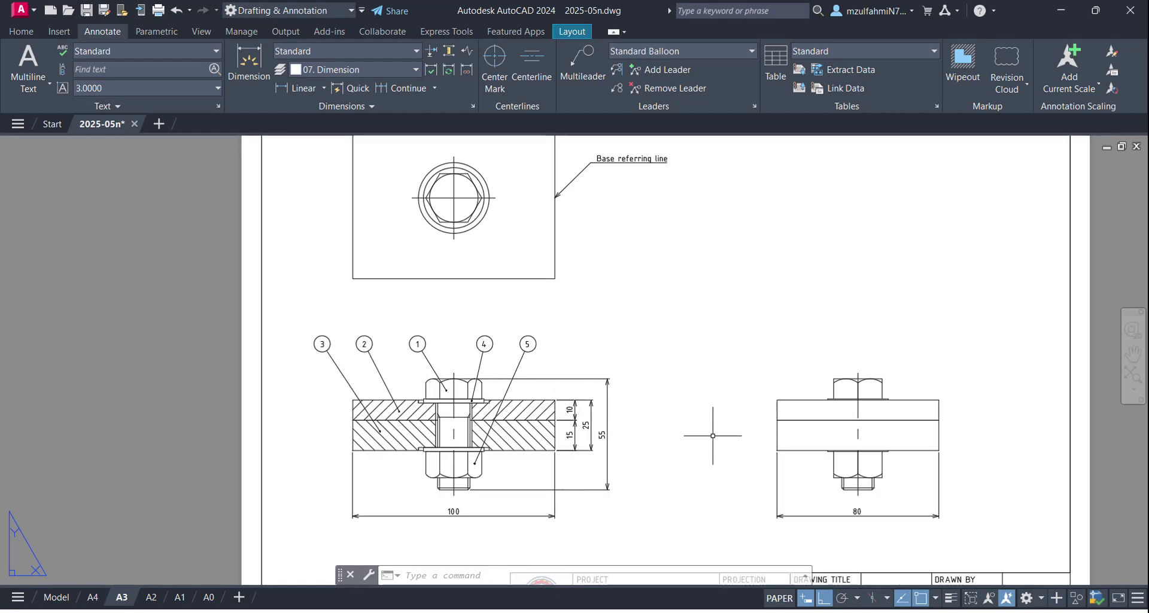
middle_drag(777, 408, 722, 349)
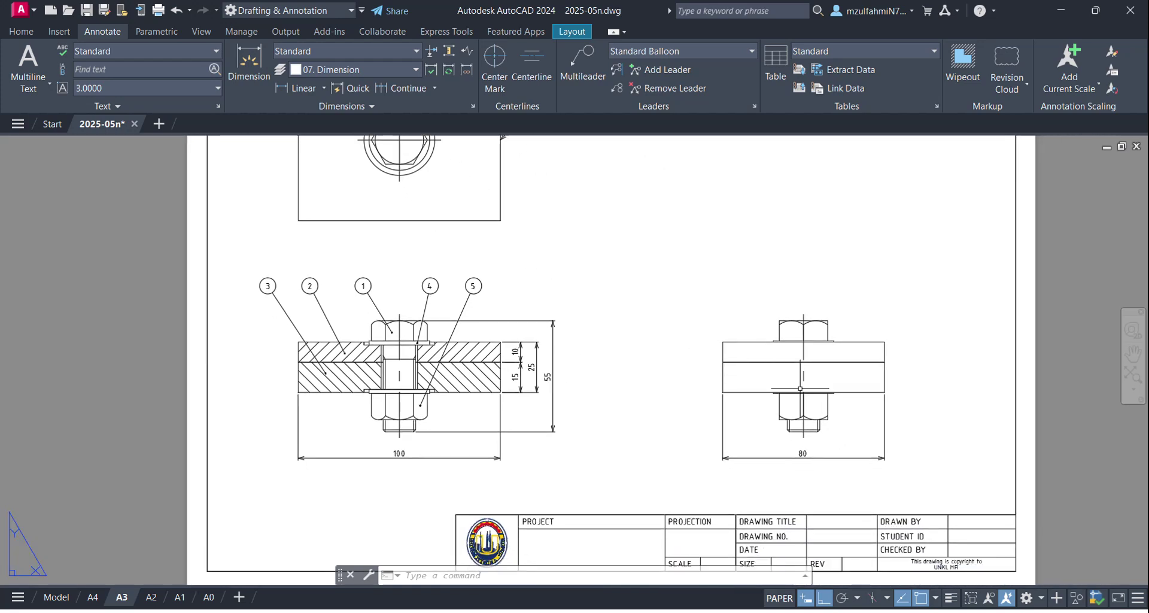
Step: Draw a short vertical line starting 10 units above the bolt's centre line
scroll(807, 386, up, 2)
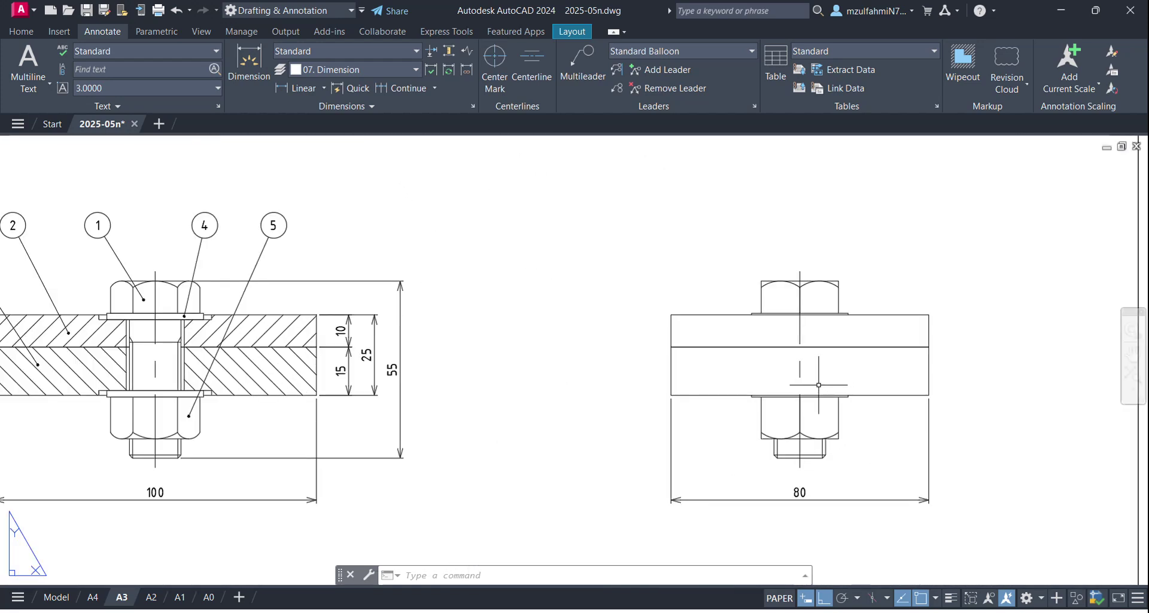
scroll(777, 381, down, 2)
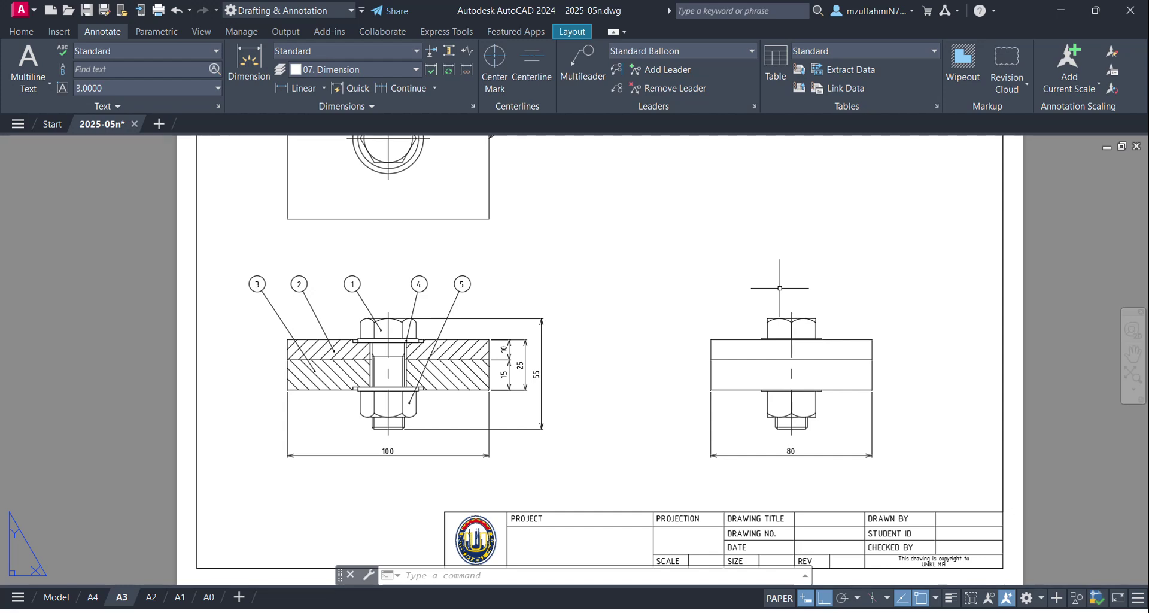
key(Return)
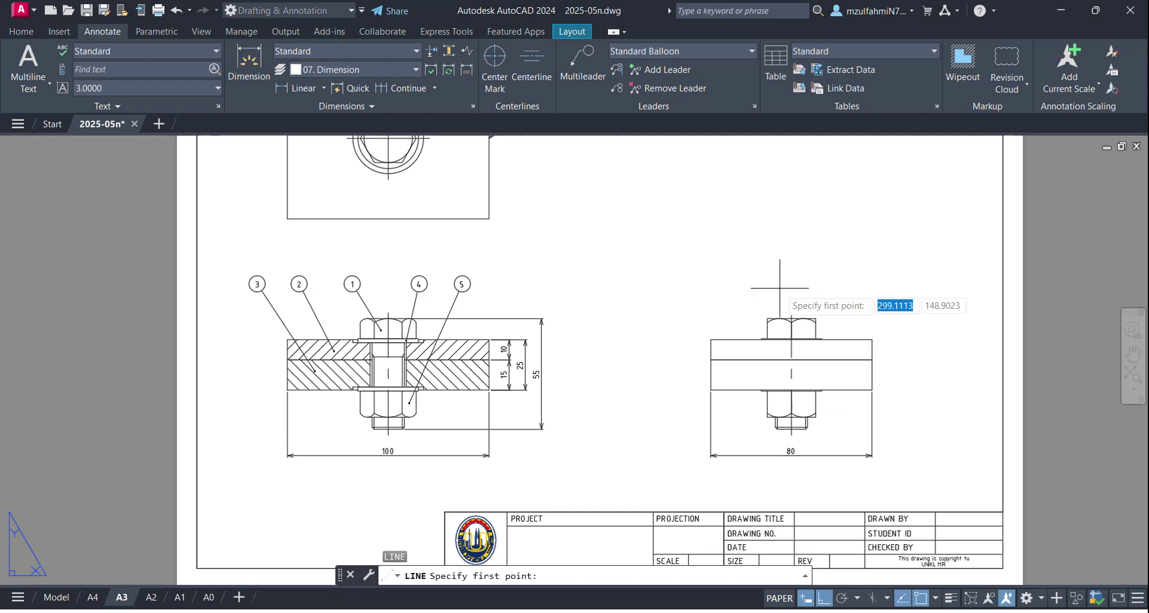
scroll(780, 288, up, 2)
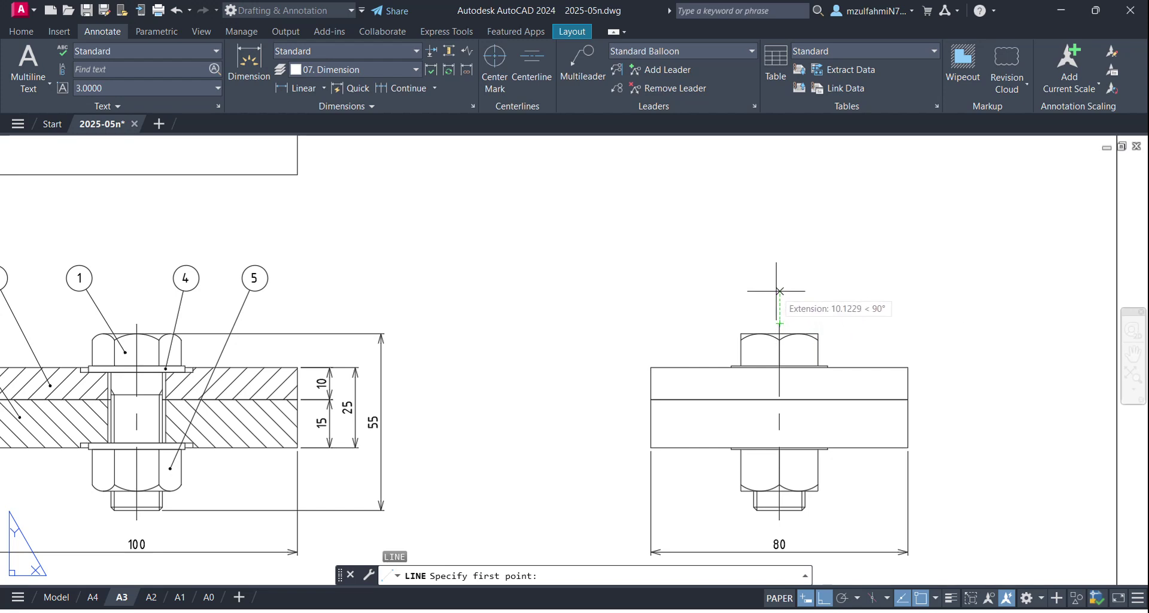
text(10)
key(Return)
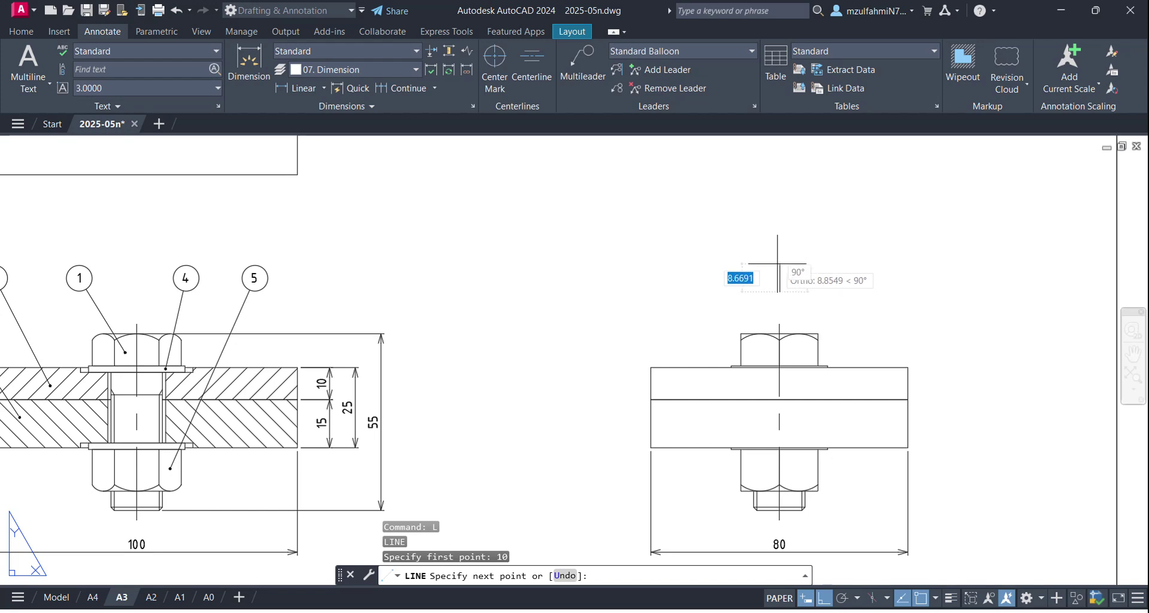
text(10)
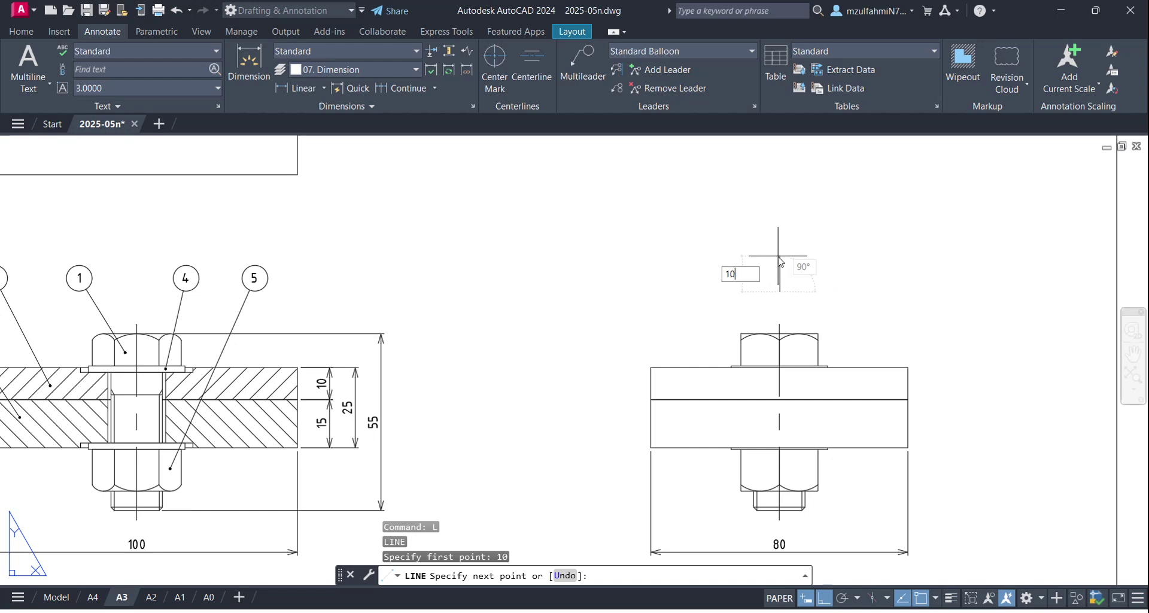
key(Return)
key(Escape)
Step: Switch the current multileader style from Standard Balloon to Standard
scroll(777, 327, up, 1)
scroll(778, 320, down, 1)
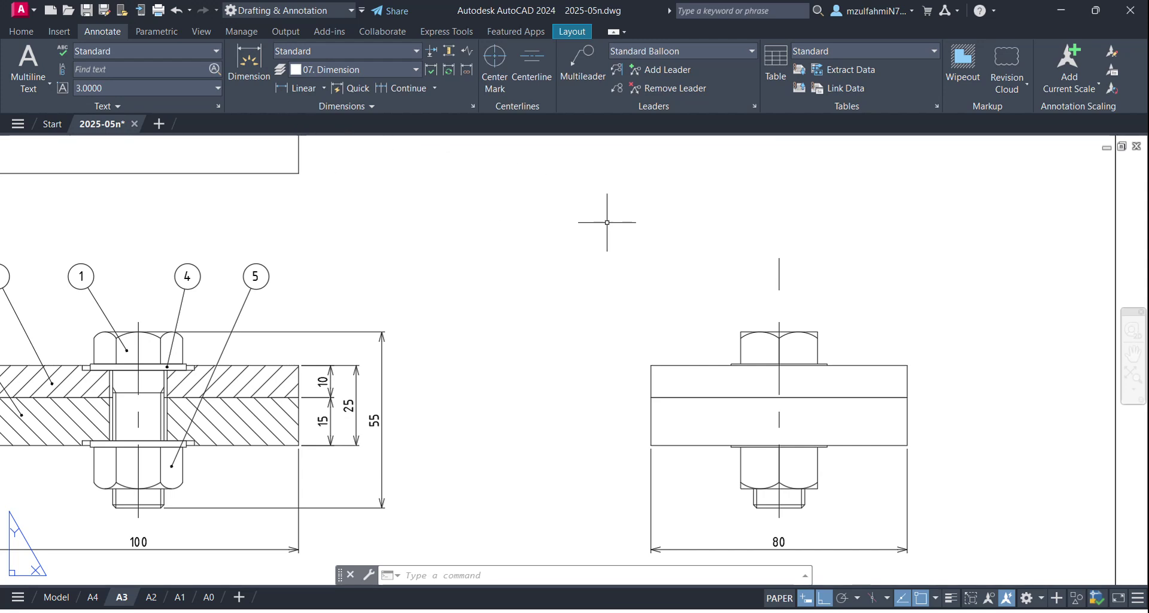
click(705, 52)
click(653, 160)
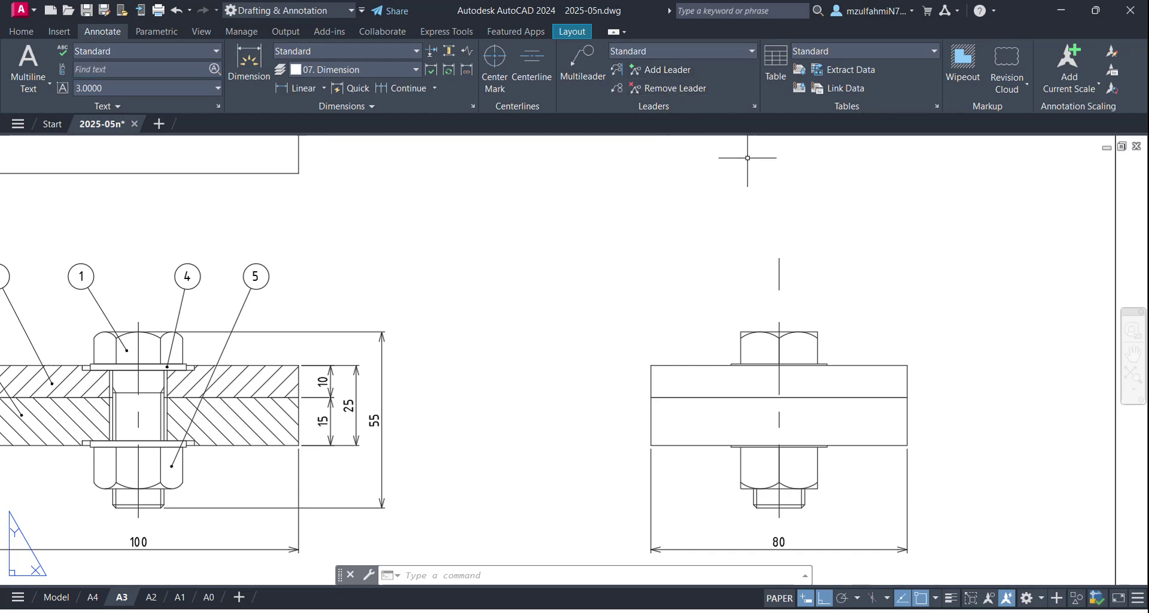
Step: Add a text-less leader arrow pointing at the right-hand view's bolt centreline, landing to the left
text(mld)
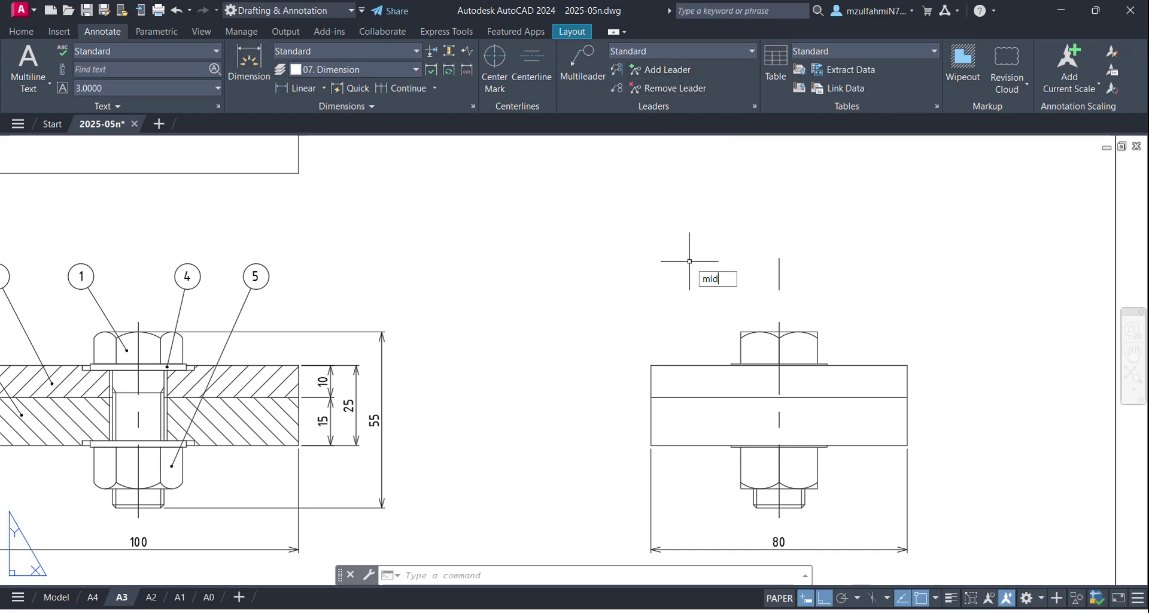
key(Return)
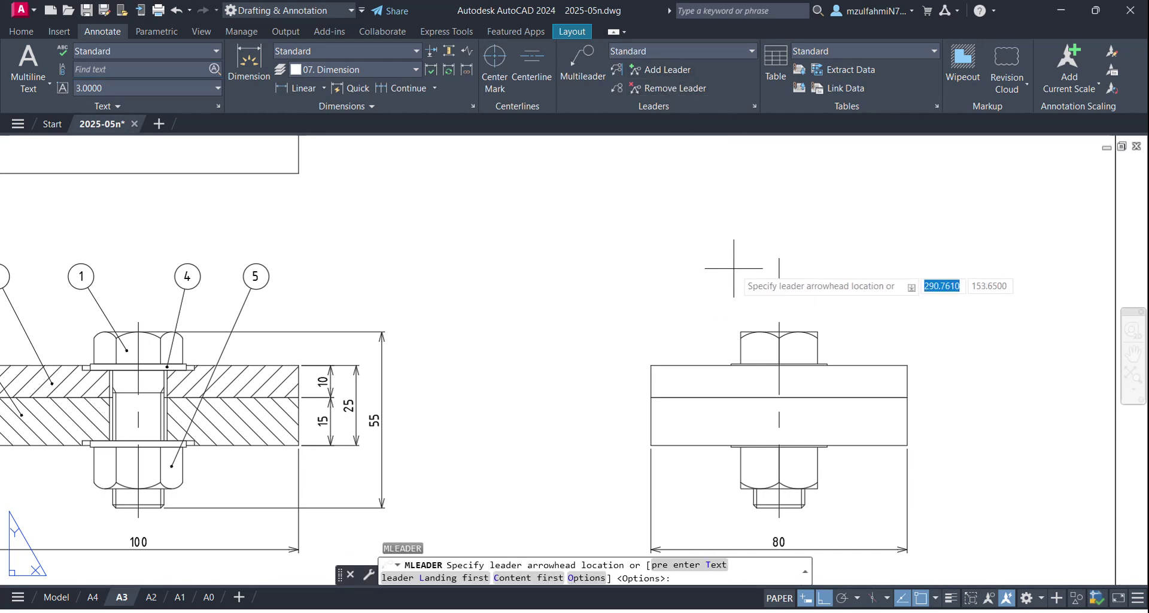
click(779, 273)
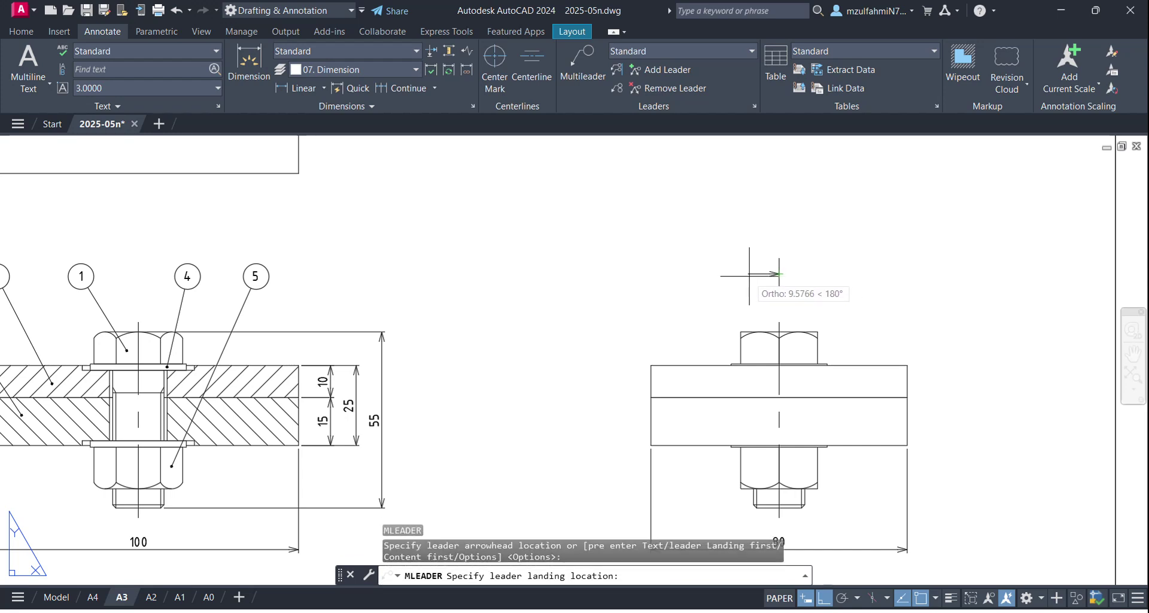
click(748, 274)
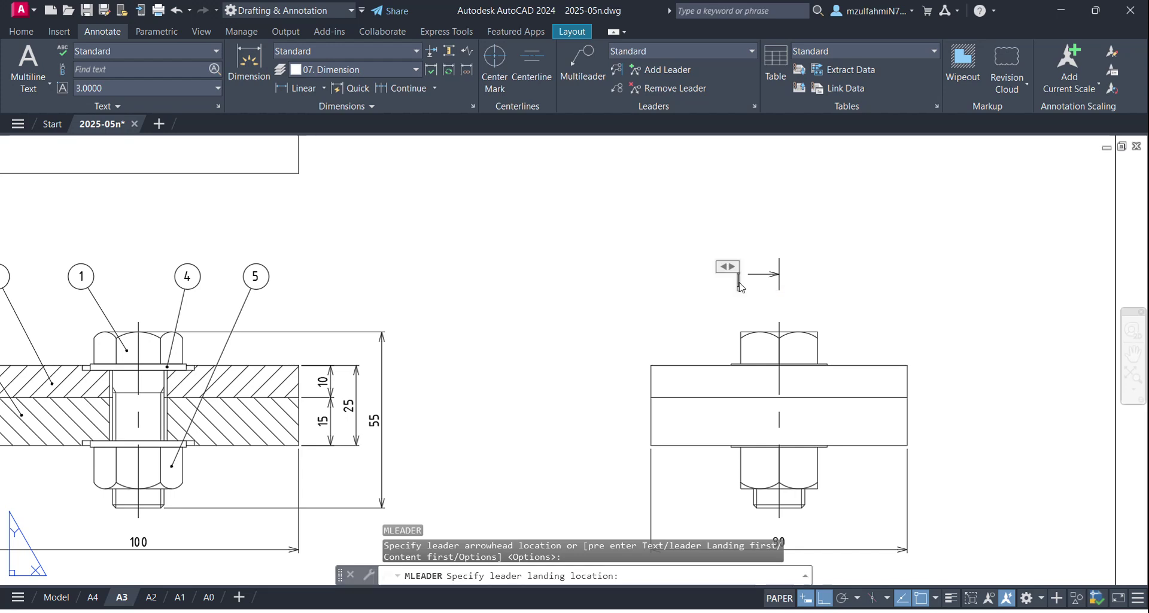
click(705, 254)
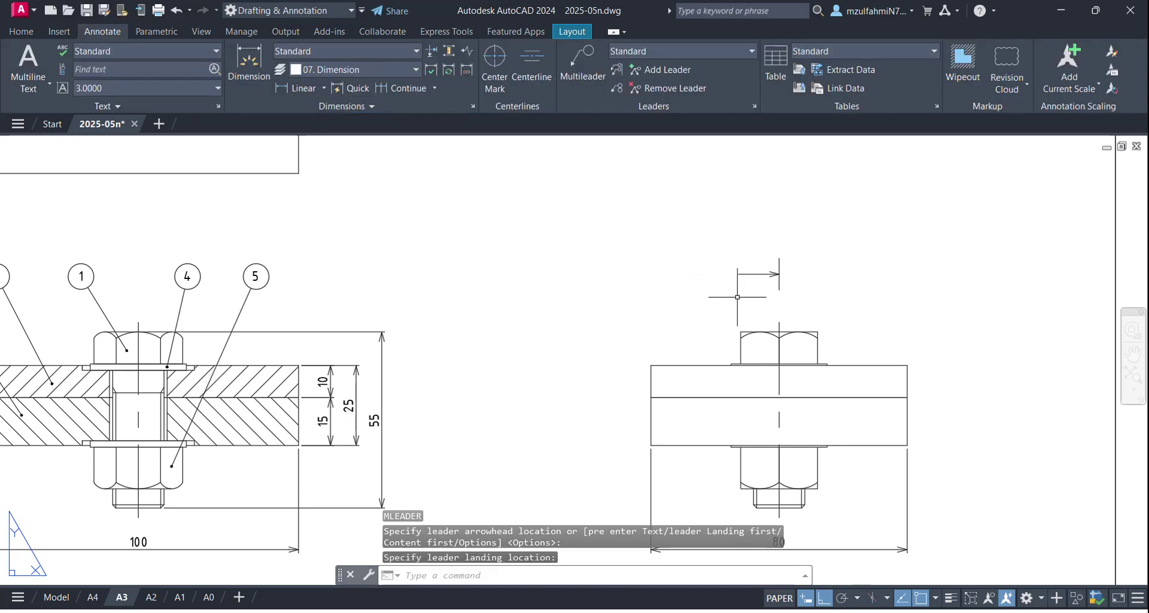
Step: Select the new leader arrow, cancelling an accidental selection window
scroll(737, 297, up, 2)
scroll(739, 300, down, 5)
scroll(739, 281, up, 5)
scroll(764, 279, down, 2)
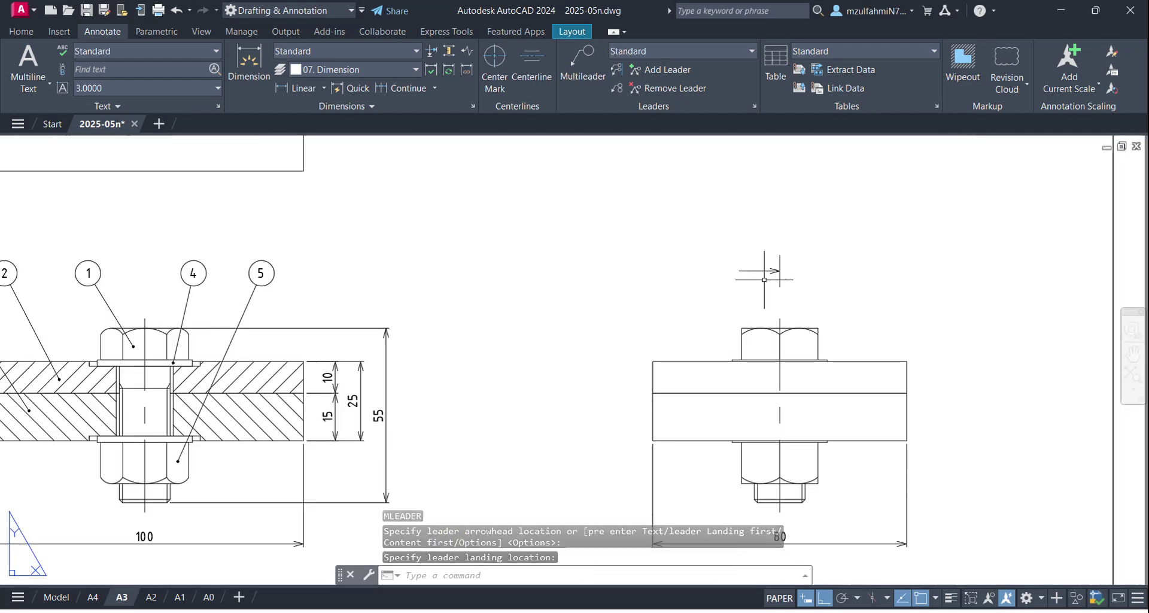
scroll(764, 279, up, 1)
click(806, 238)
key(Escape)
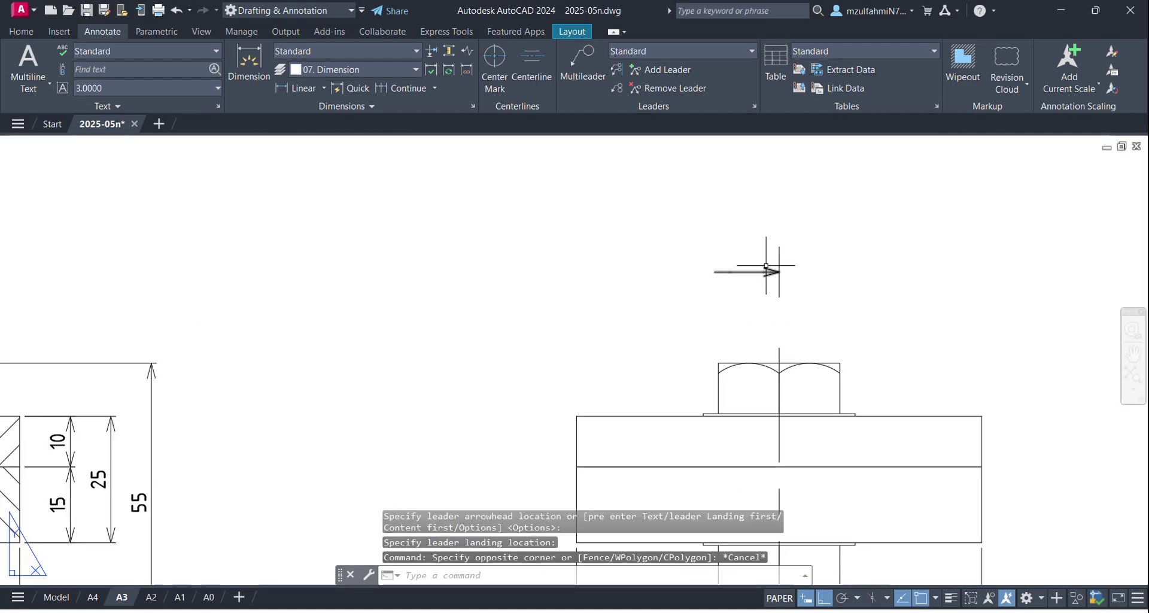
click(768, 270)
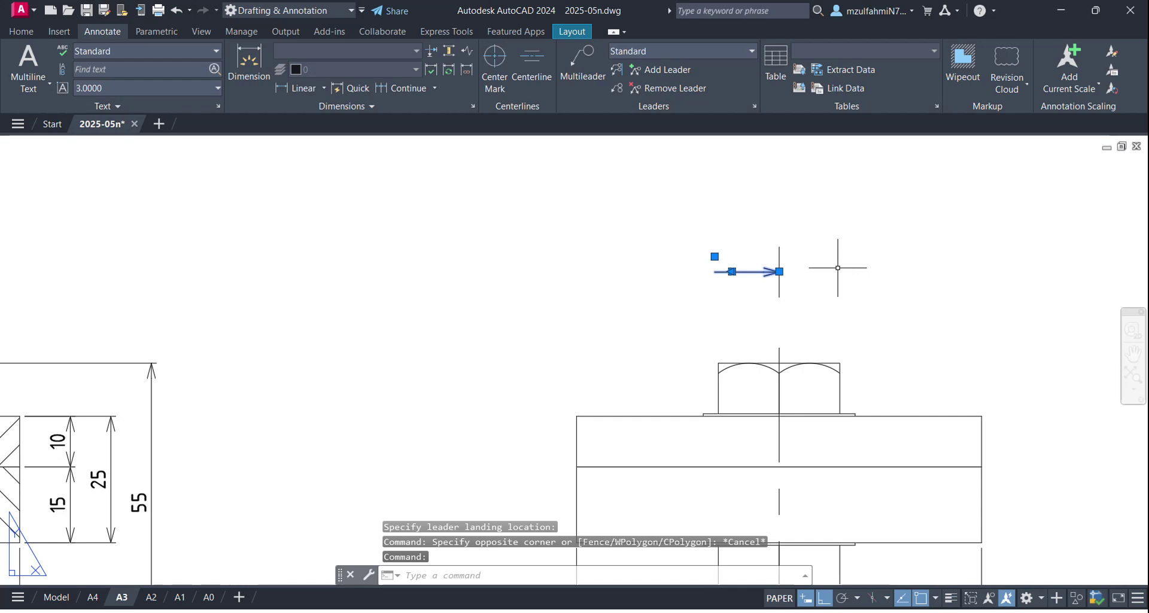
Step: Scale the leader arrow by 1.5 about its tip
text(sc)
key(Return)
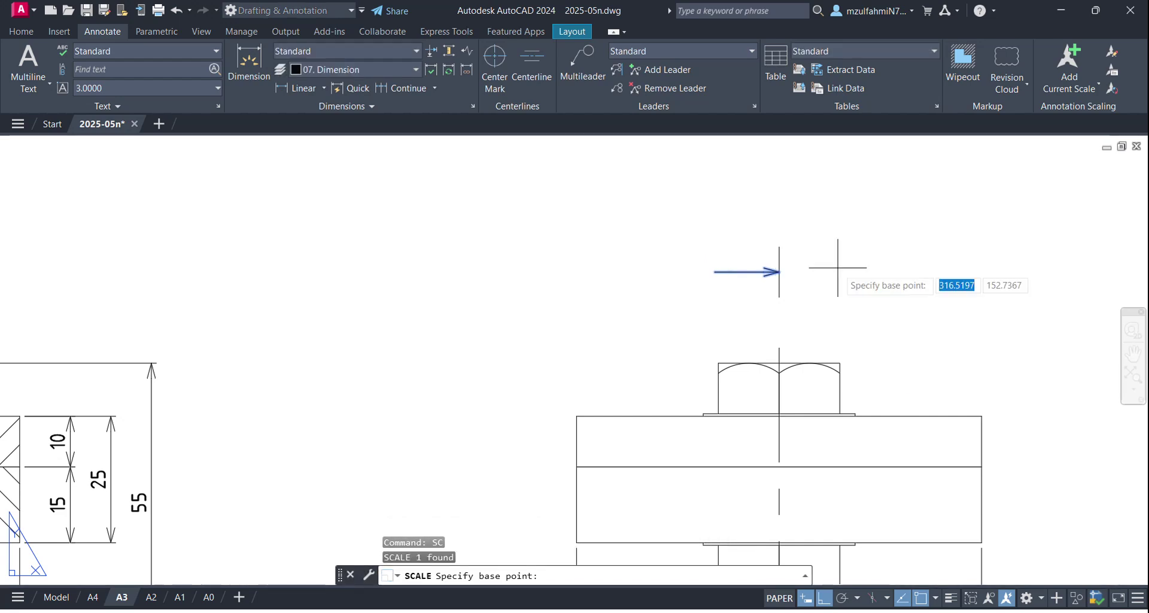
click(779, 271)
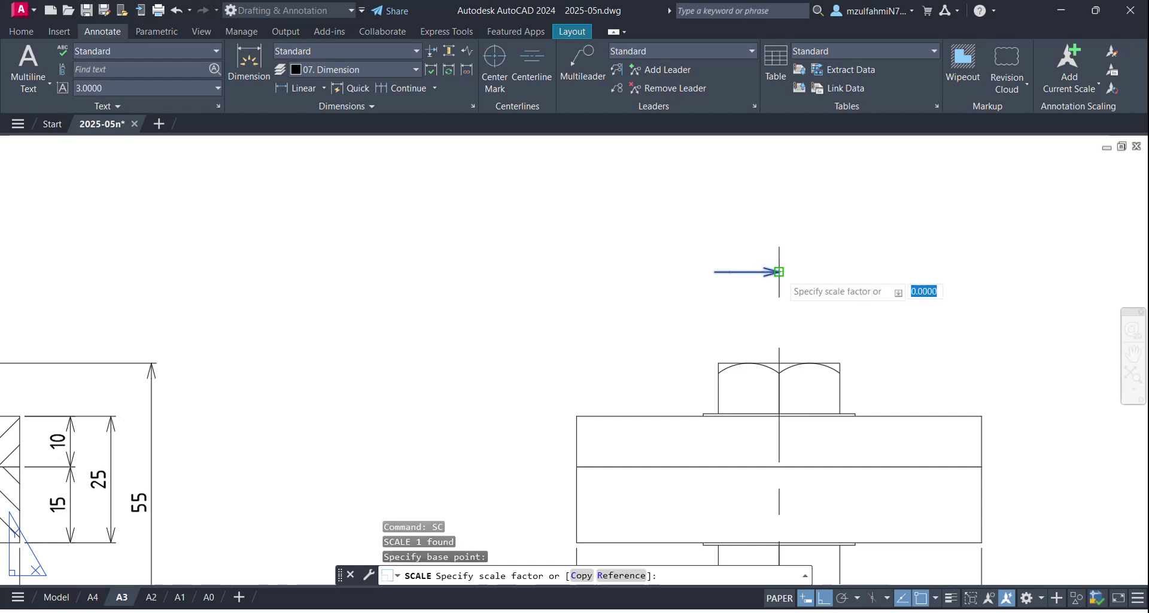
text(1.5)
key(Return)
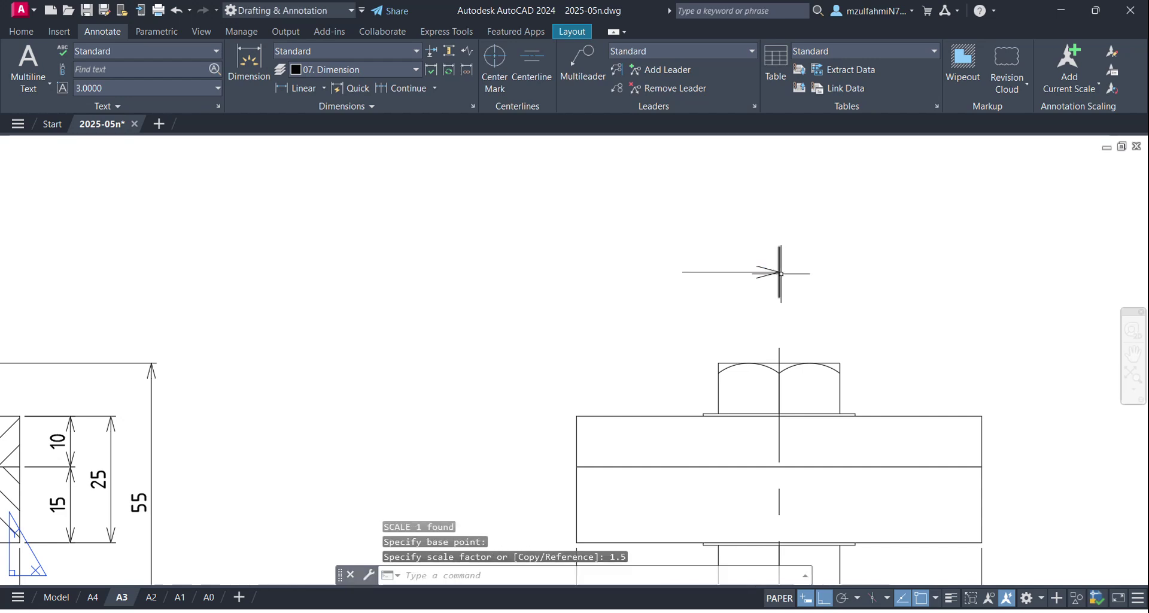
scroll(780, 273, down, 4)
scroll(778, 284, up, 6)
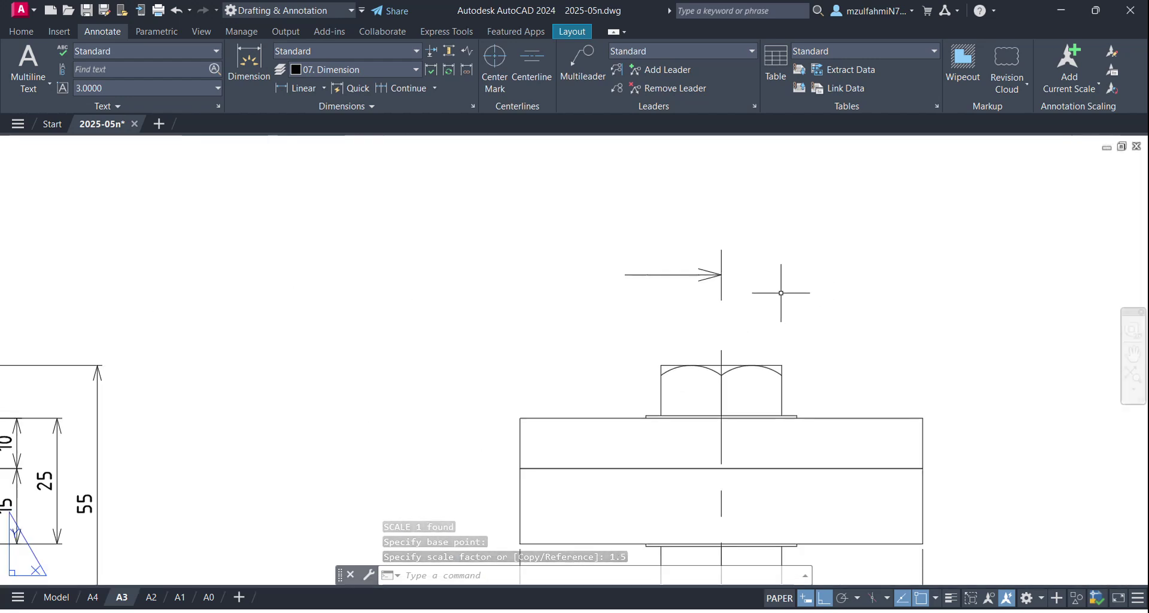
Step: Move the arrow and its vertical line onto layer 01. Solid
click(744, 213)
click(586, 304)
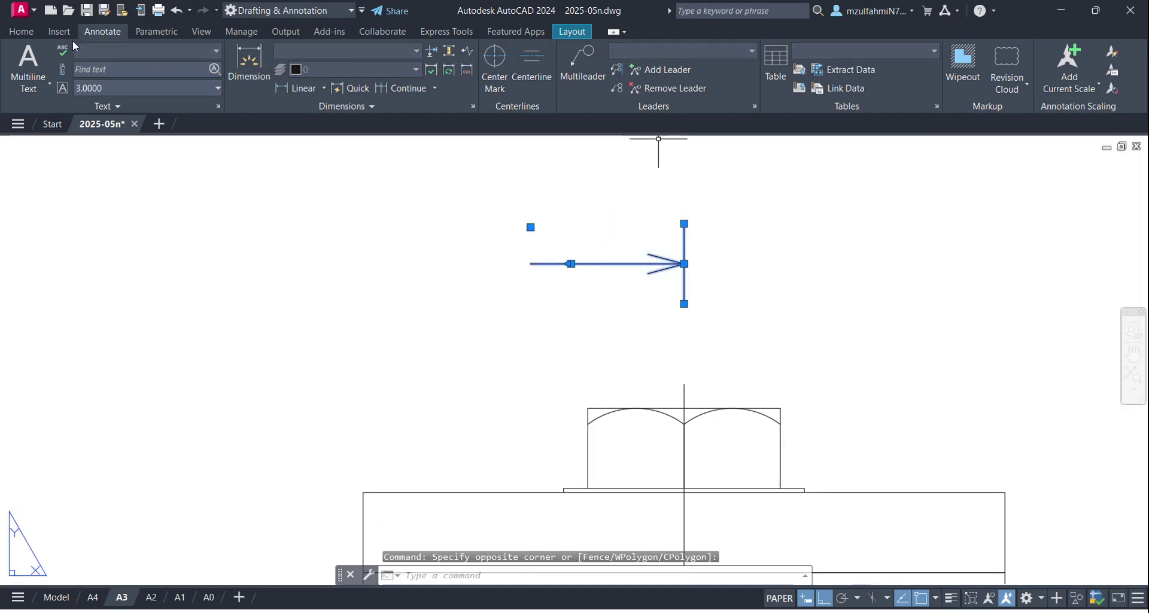
click(21, 31)
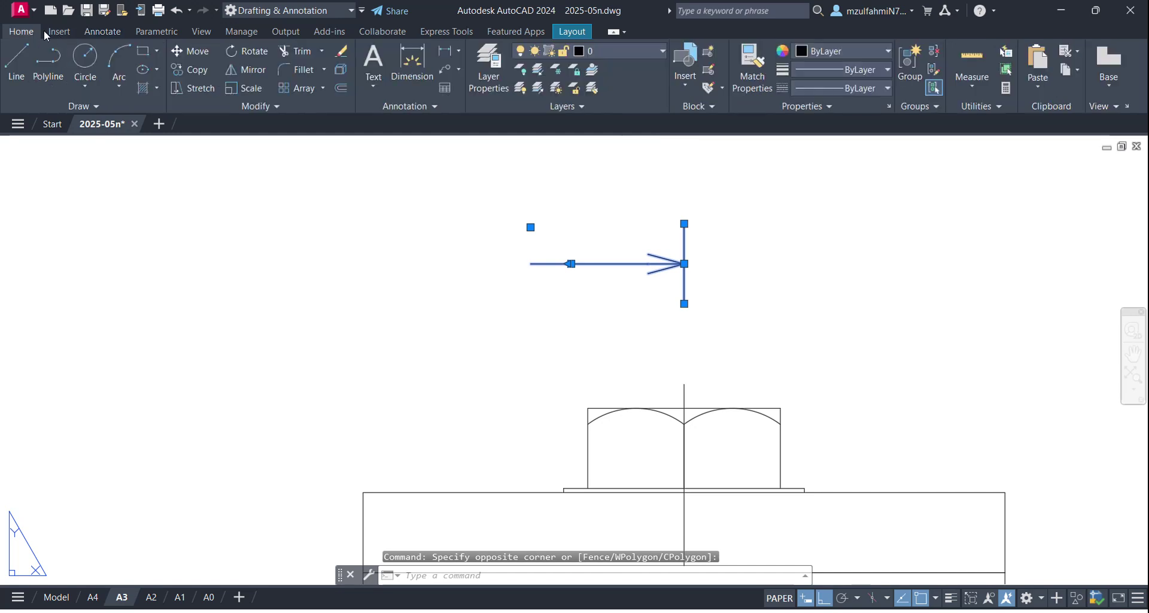
click(616, 50)
click(634, 89)
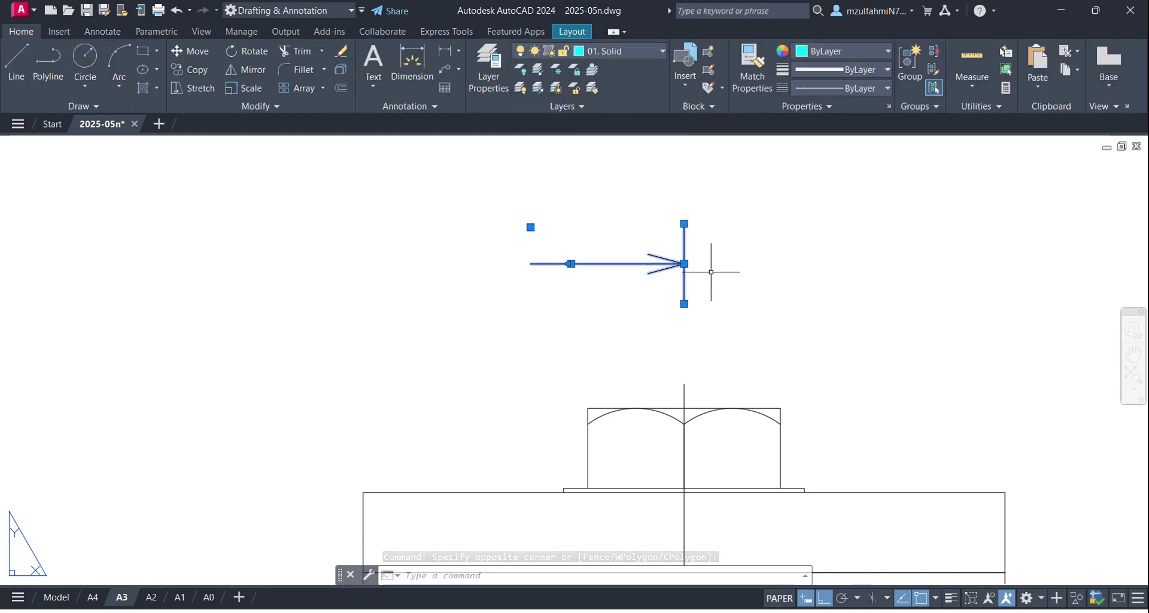
key(Escape)
key(Escape)
scroll(711, 272, down, 4)
middle_drag(752, 295, 700, 304)
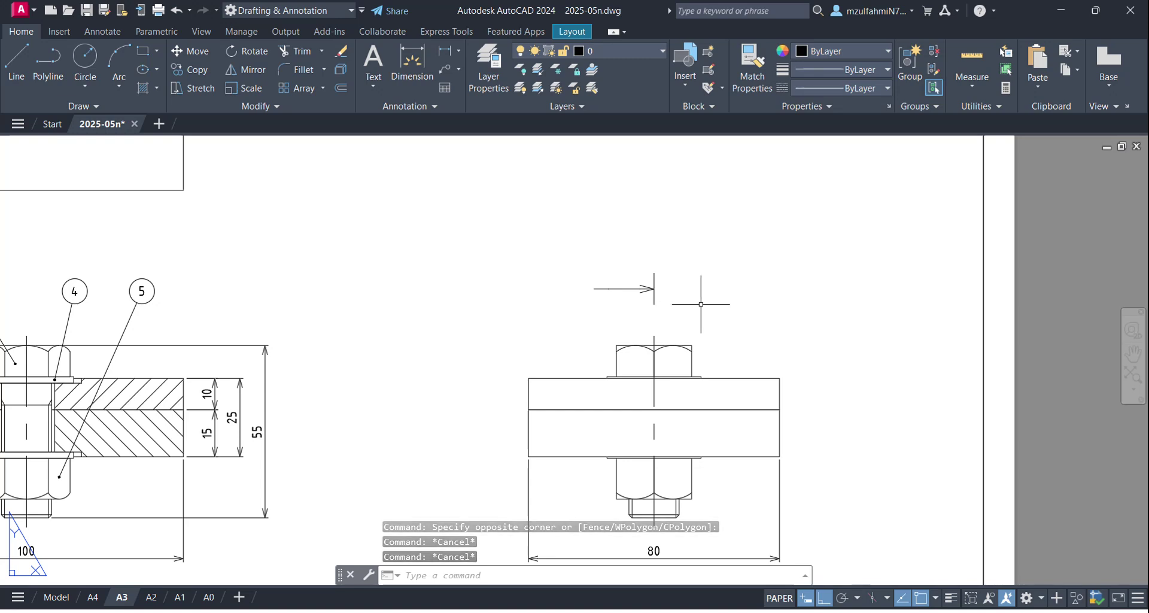
click(951, 598)
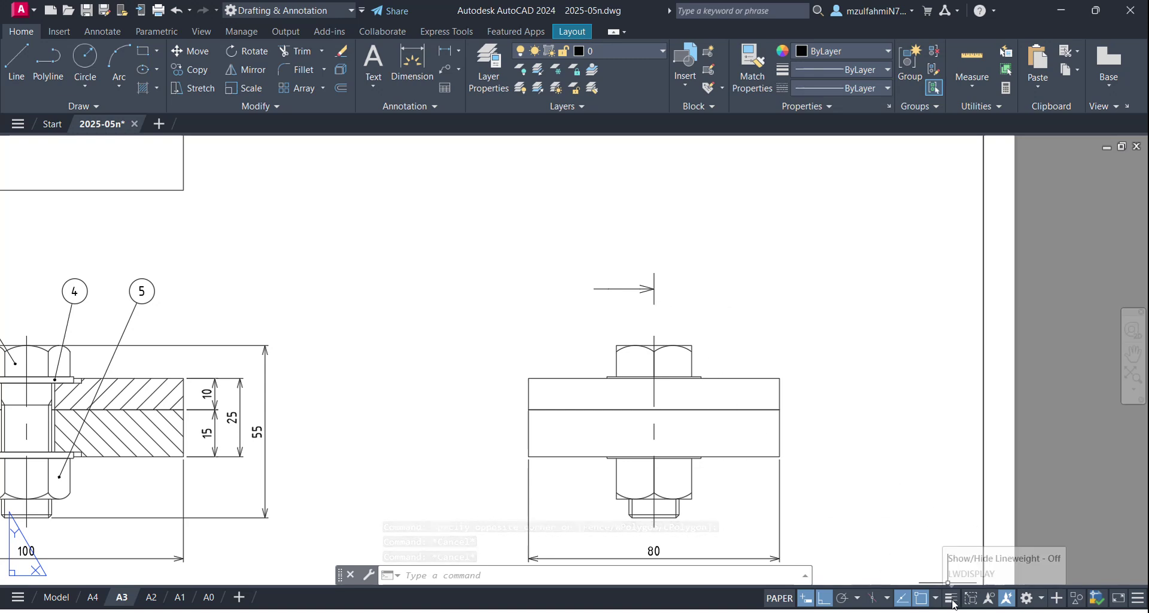
scroll(642, 309, down, 4)
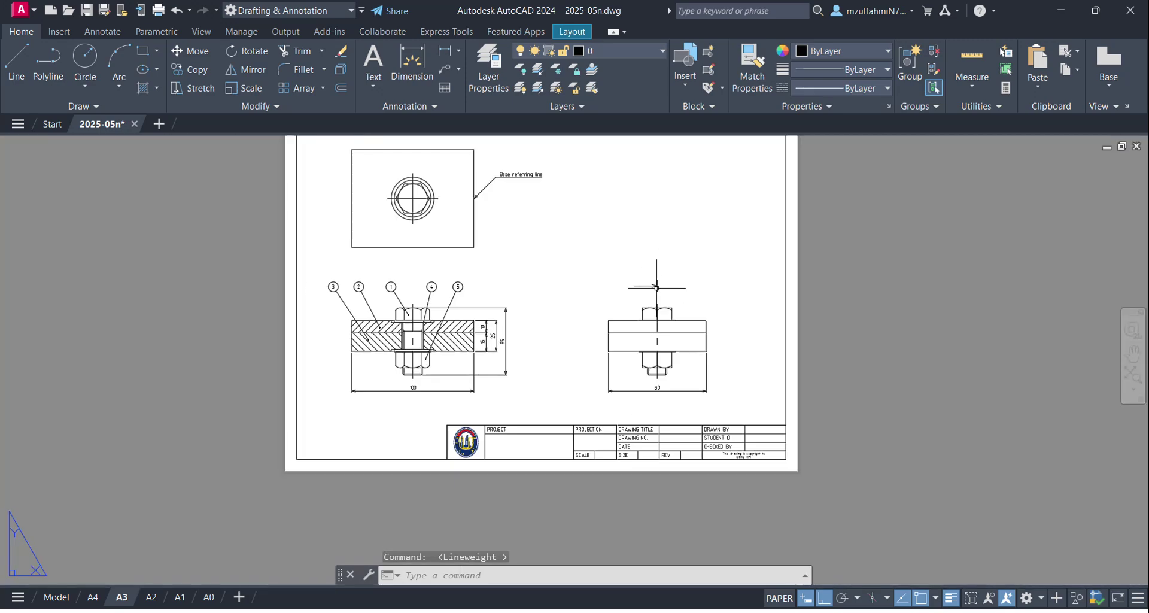
scroll(654, 289, up, 2)
scroll(362, 344, up, 2)
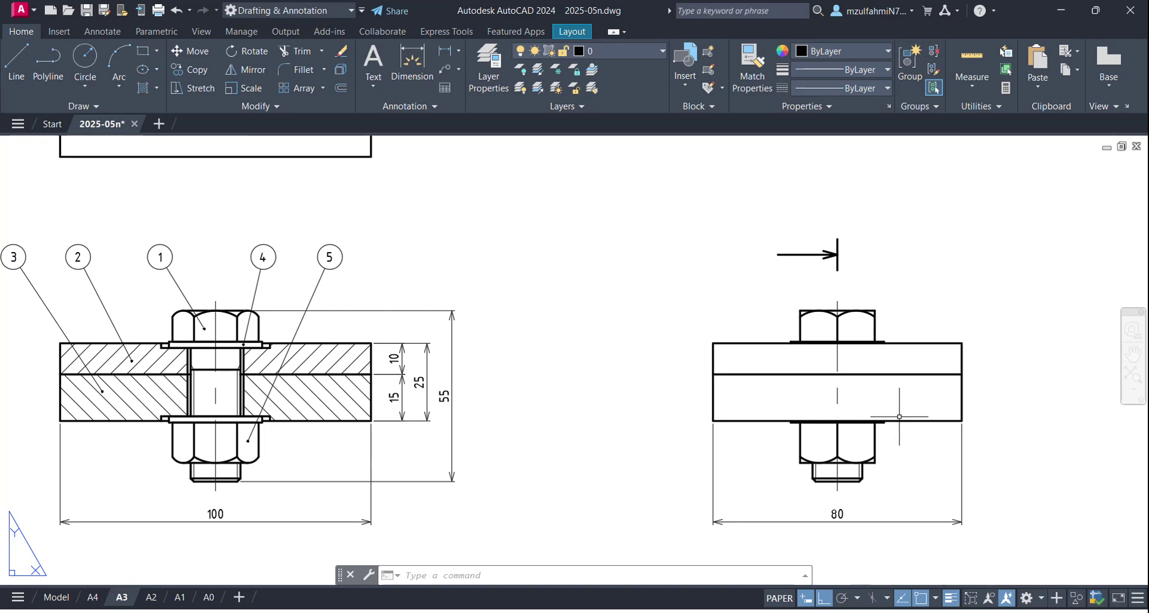
scroll(885, 397, up, 2)
scroll(817, 317, down, 2)
scroll(817, 318, down, 2)
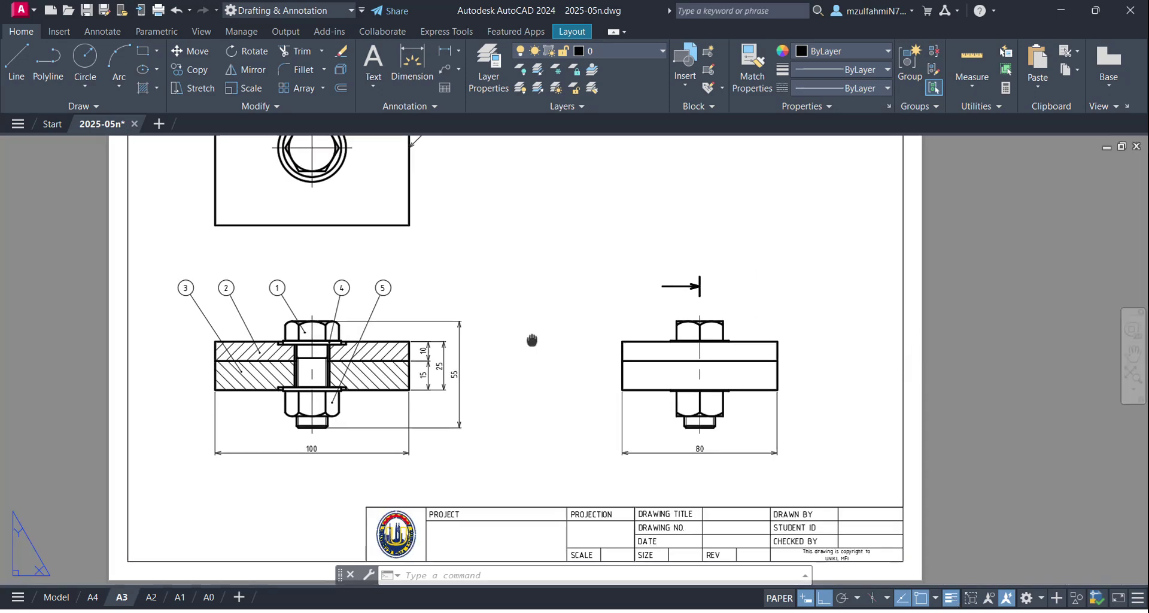
scroll(751, 321, up, 2)
scroll(743, 321, down, 2)
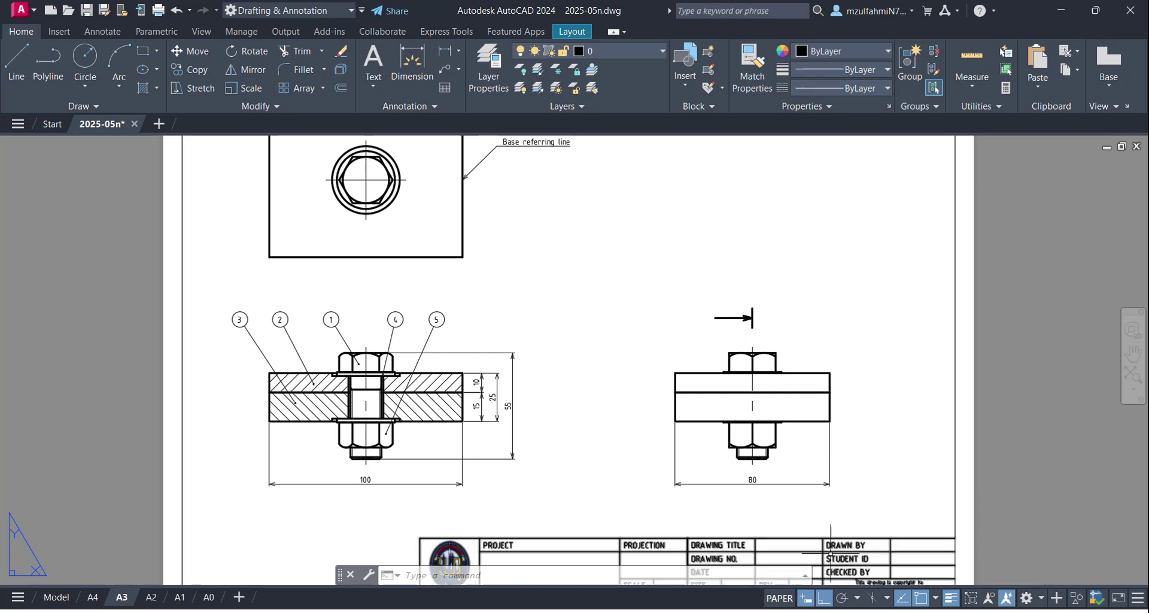
click(951, 598)
scroll(738, 385, up, 4)
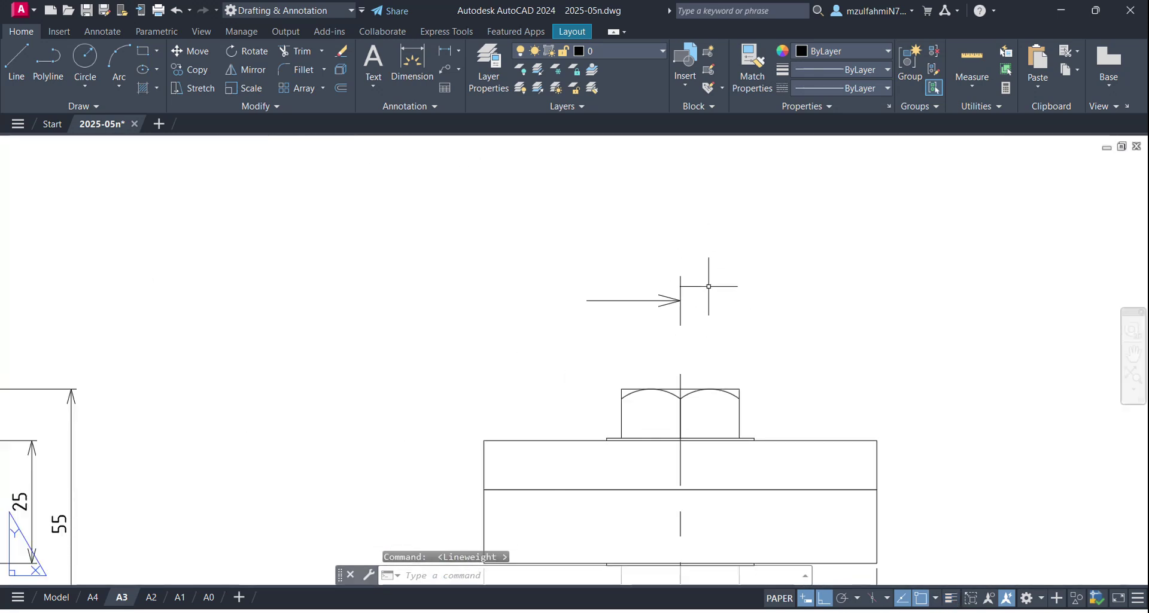
Step: Create a Middle Center justified multiline text box beside the section arrow
text(m)
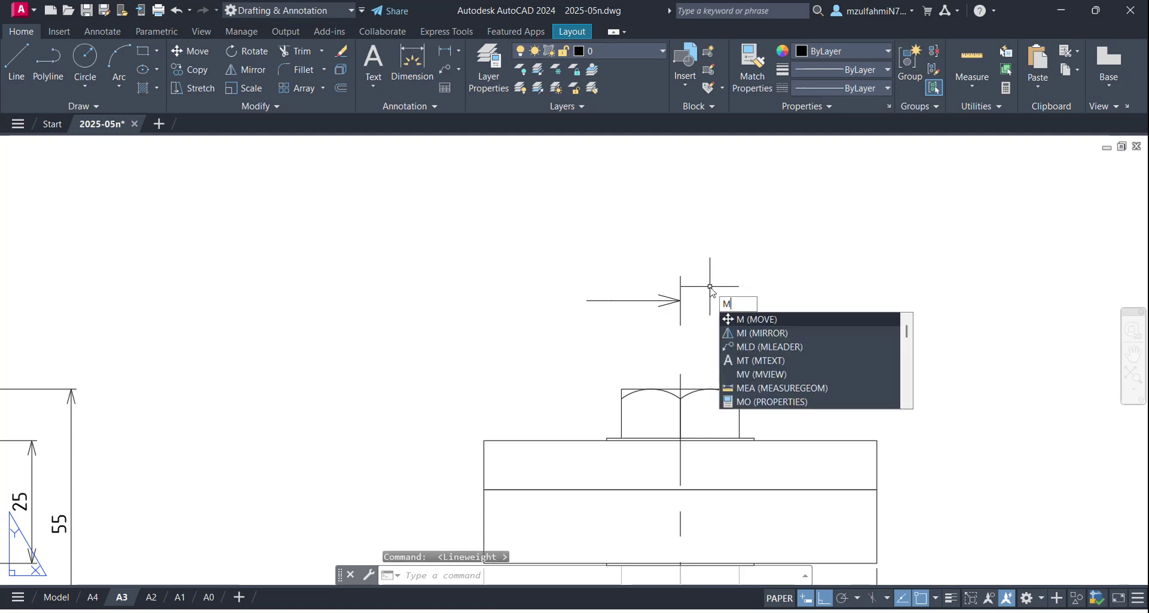
text(t)
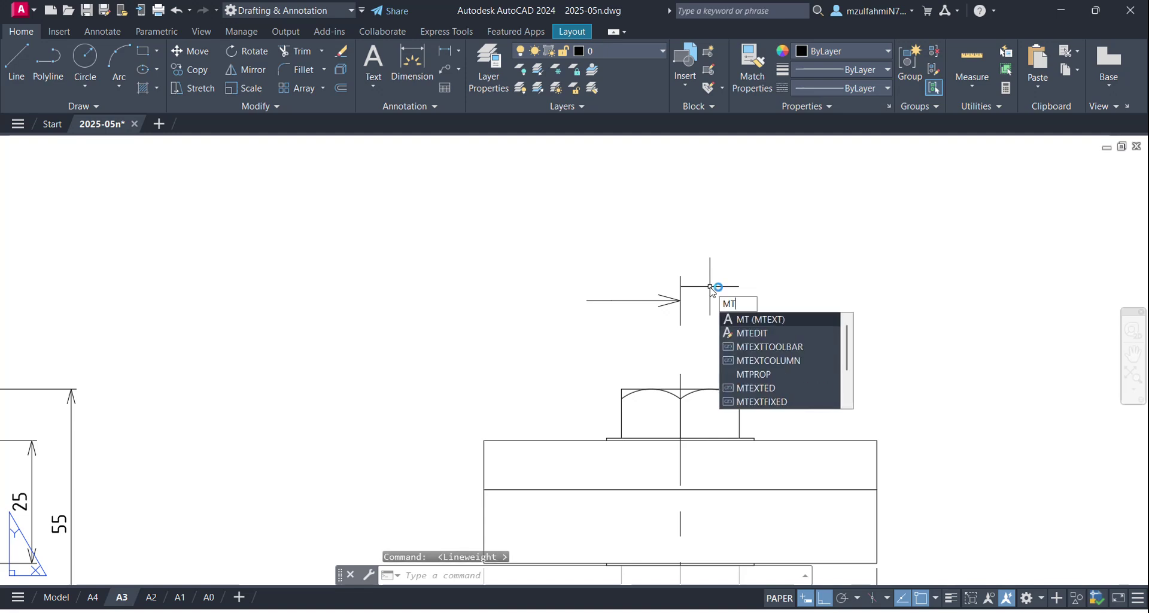
key(Return)
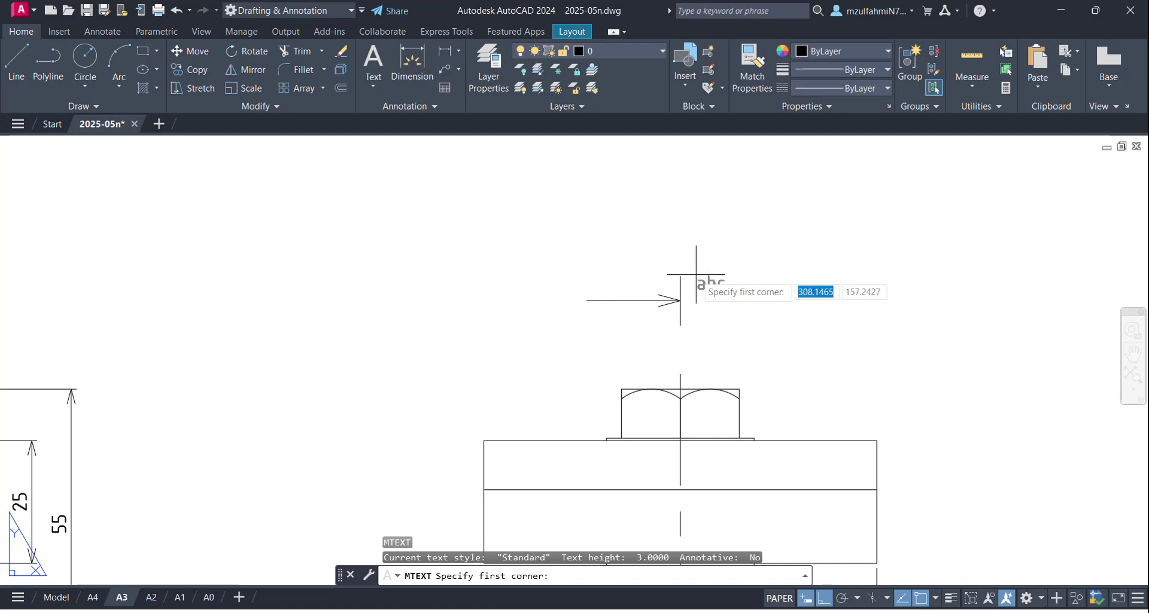
click(680, 276)
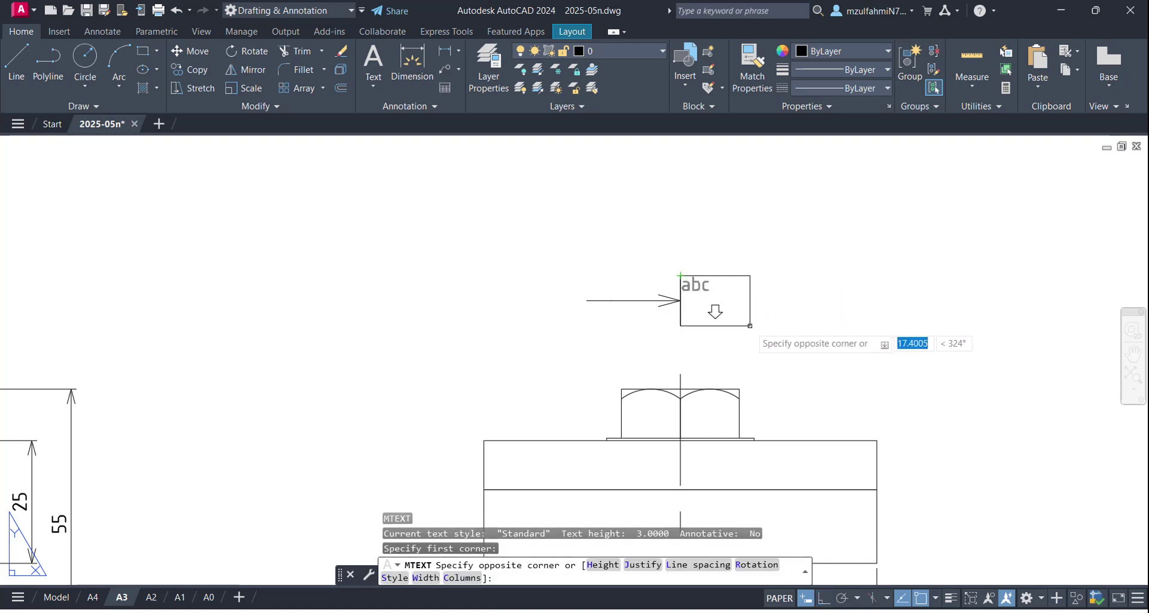
click(750, 325)
click(750, 326)
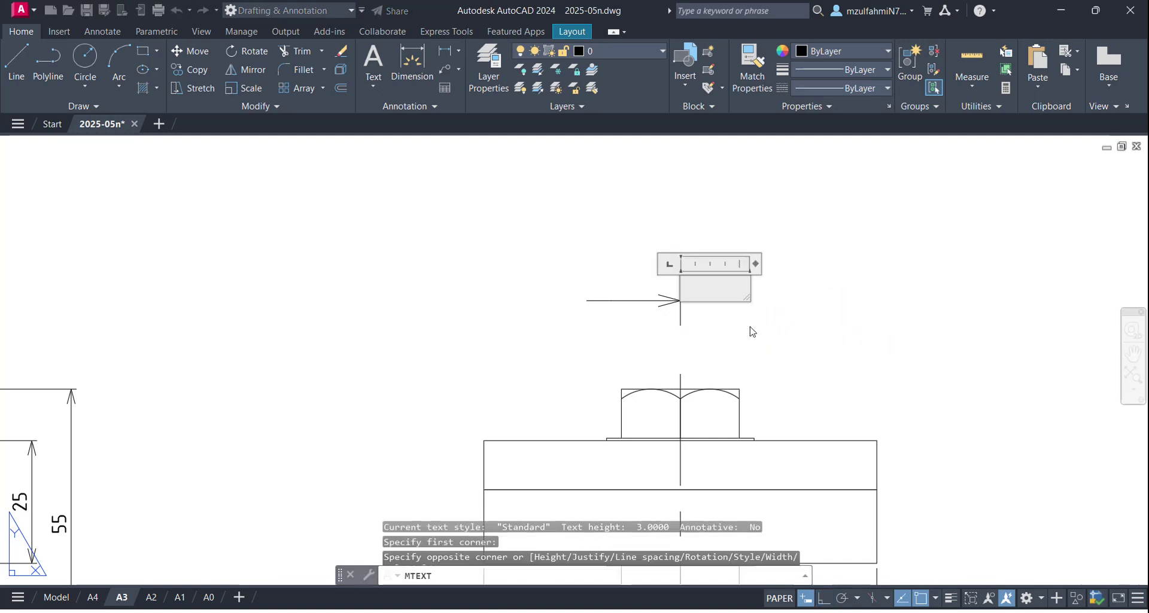
click(507, 74)
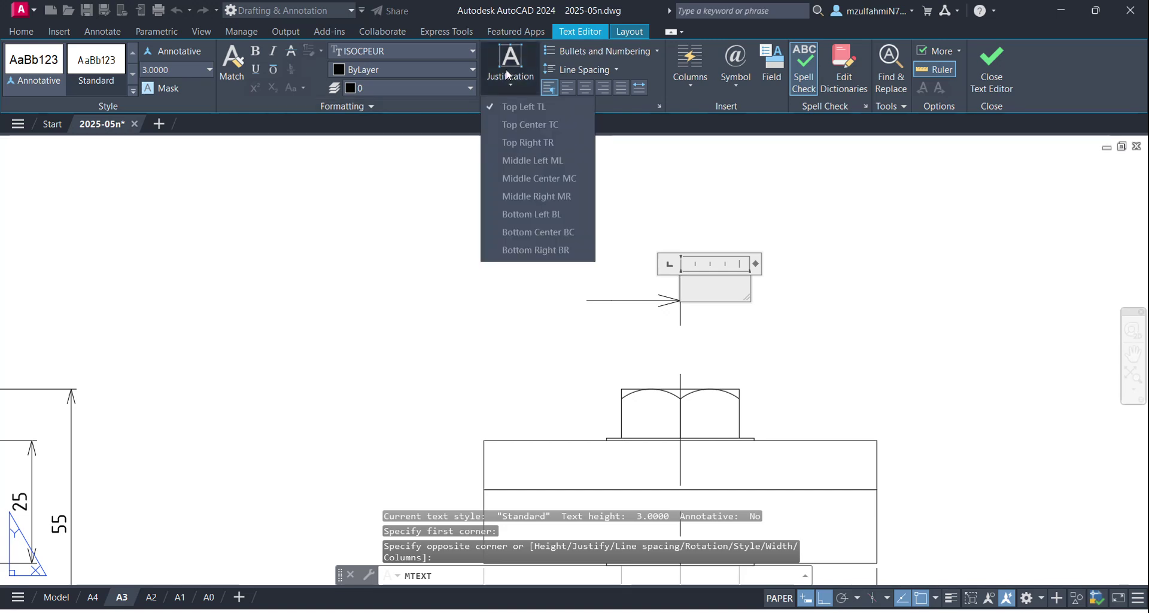
click(540, 180)
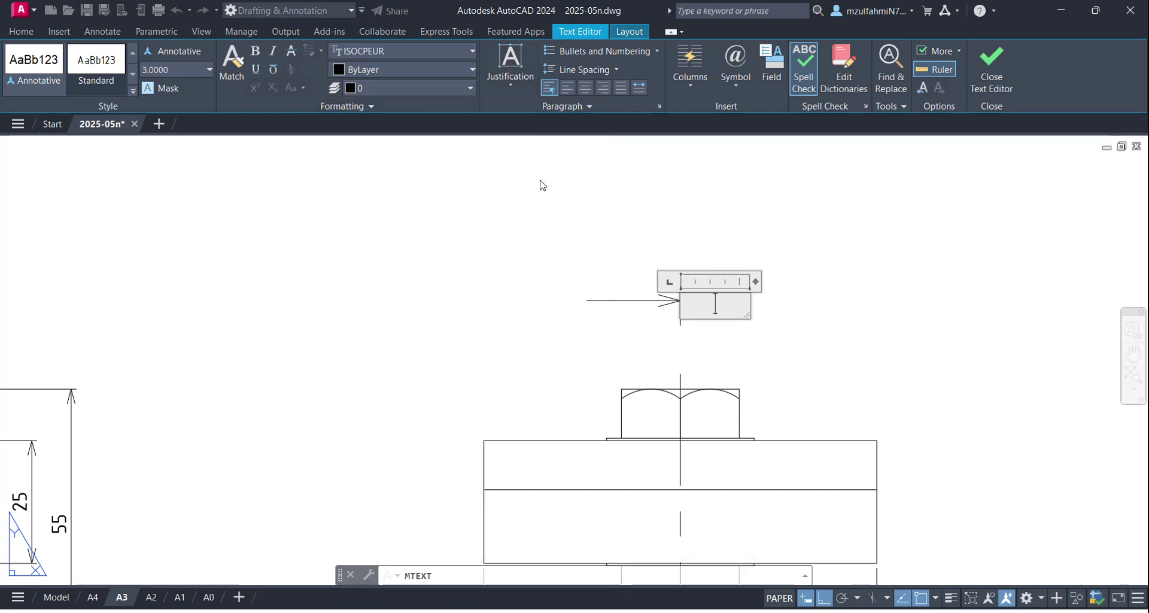
click(513, 79)
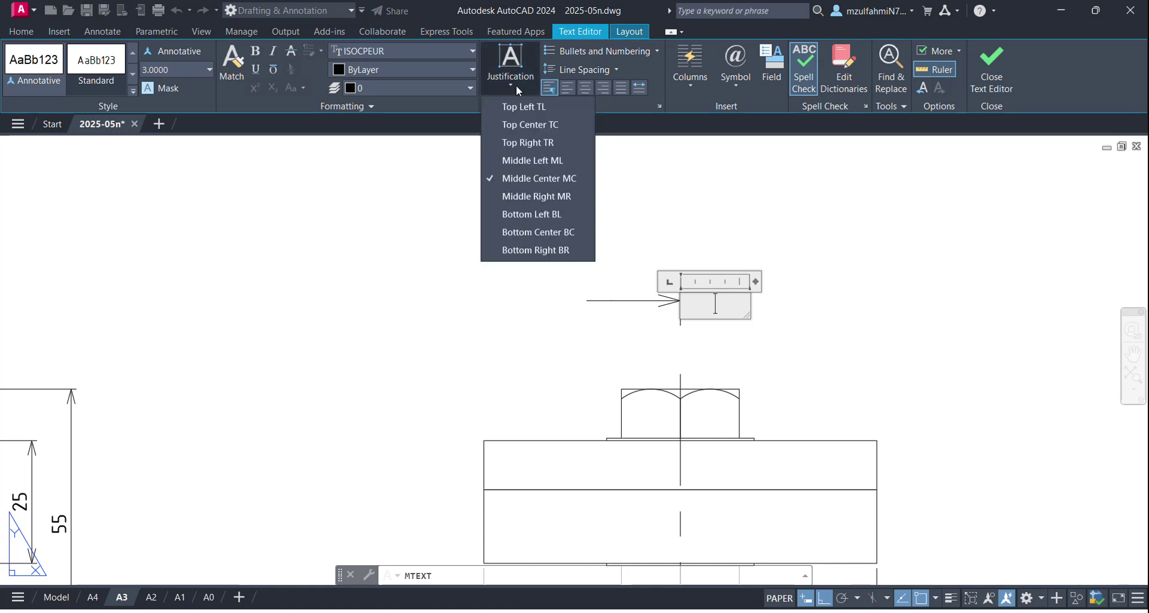
click(534, 180)
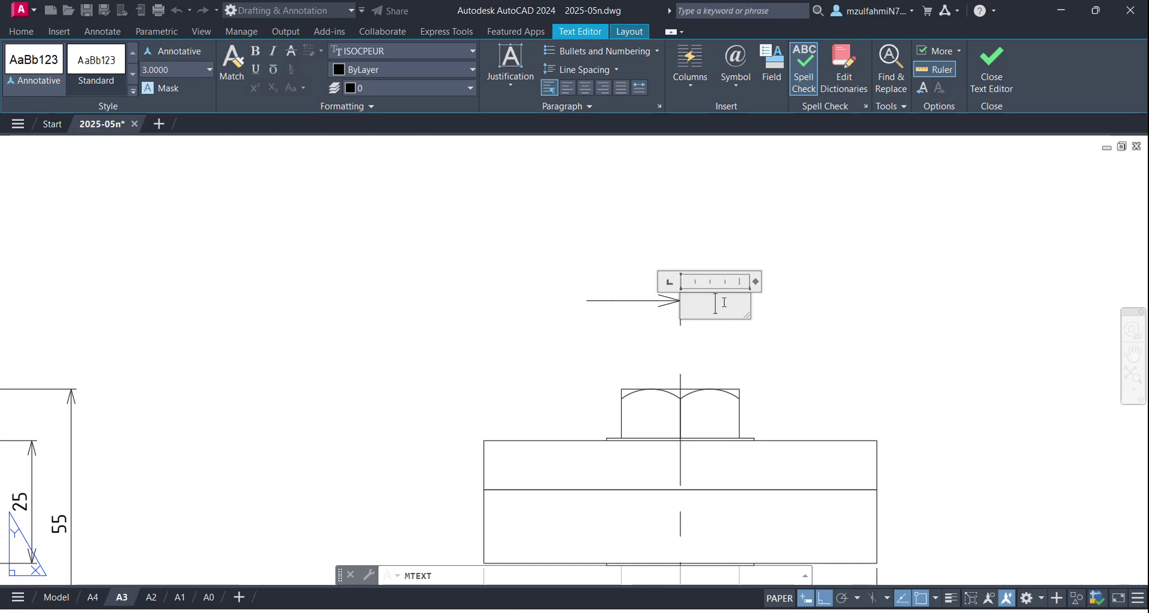
Step: Type the label 'A' at 7 text height and close the editor
text(A)
double_click(731, 304)
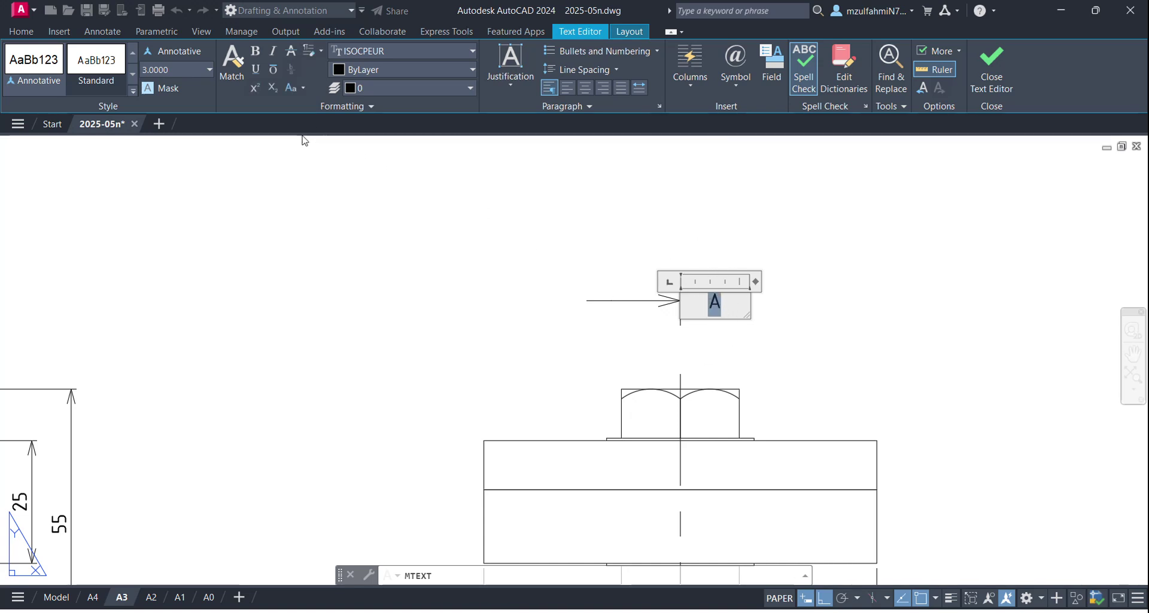
click(178, 71)
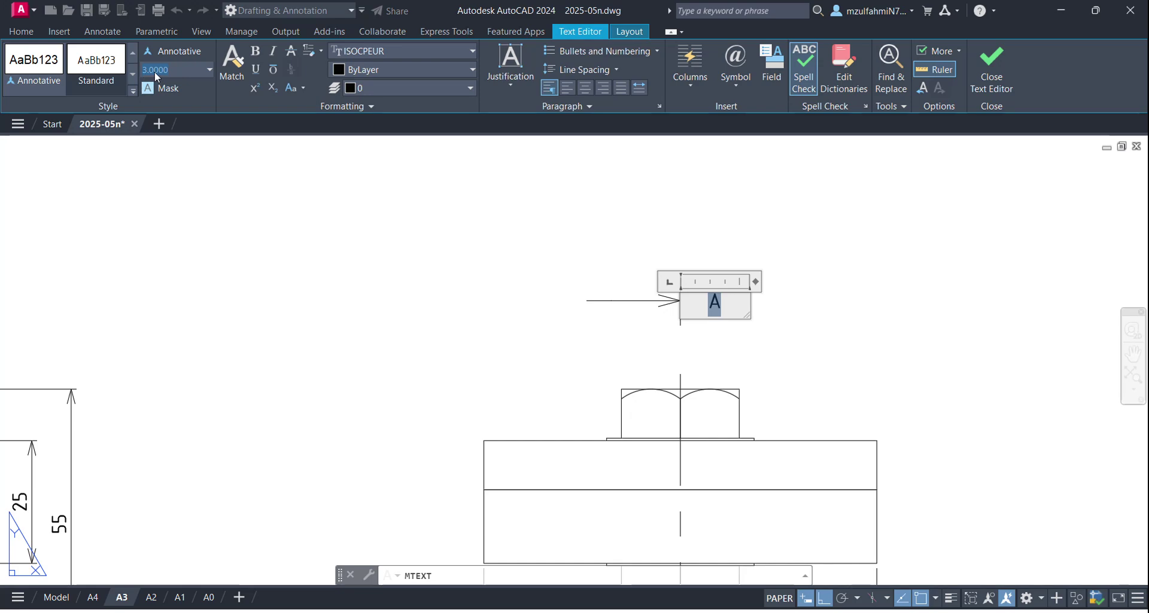
text(7)
key(Return)
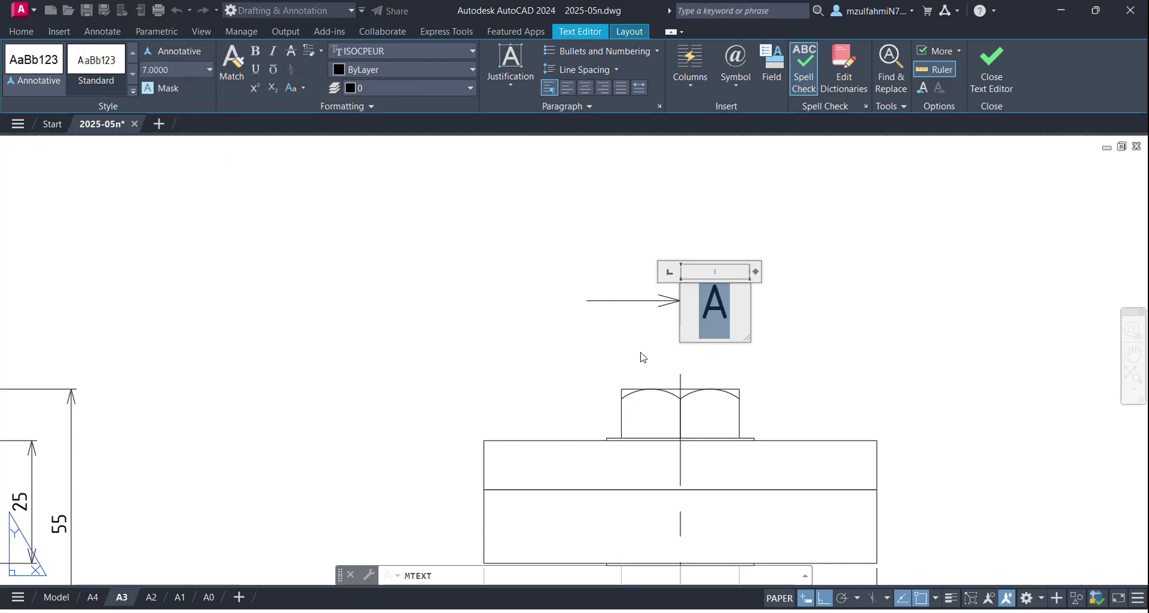
click(643, 357)
scroll(808, 333, down, 5)
scroll(762, 299, up, 5)
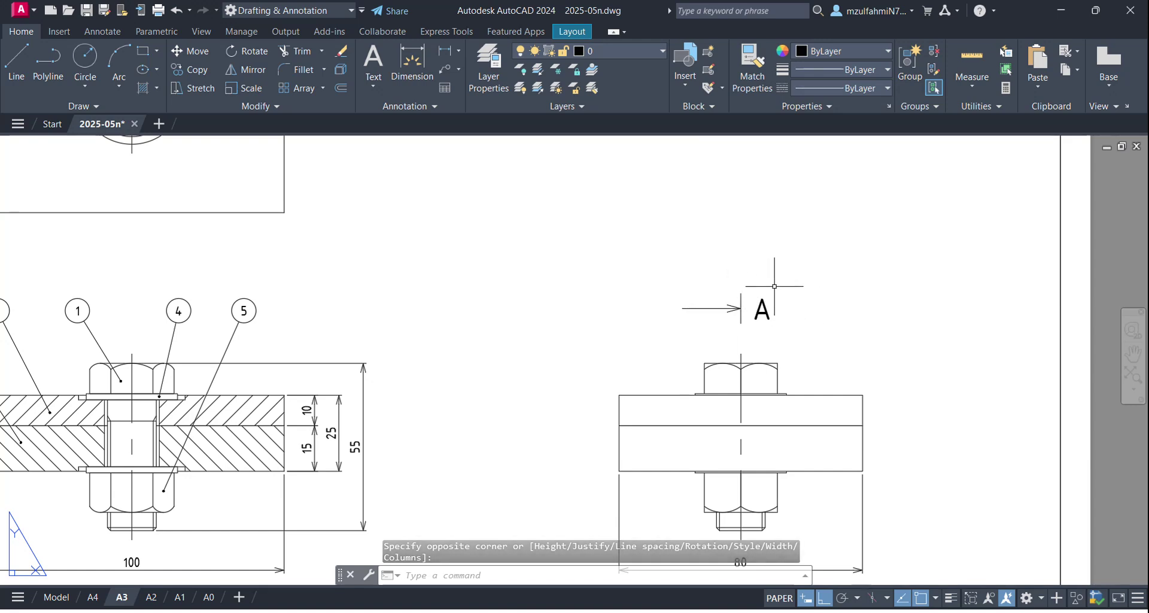
Step: Crossing-select the section arrow and its 'A' label
middle_drag(771, 295, 731, 227)
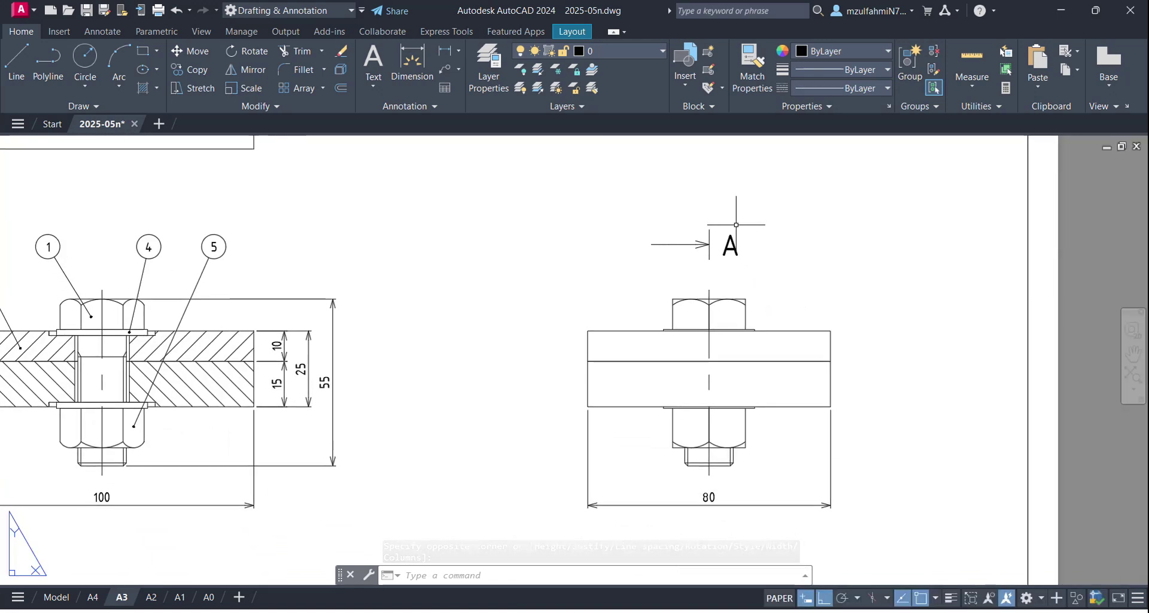
click(761, 207)
click(614, 275)
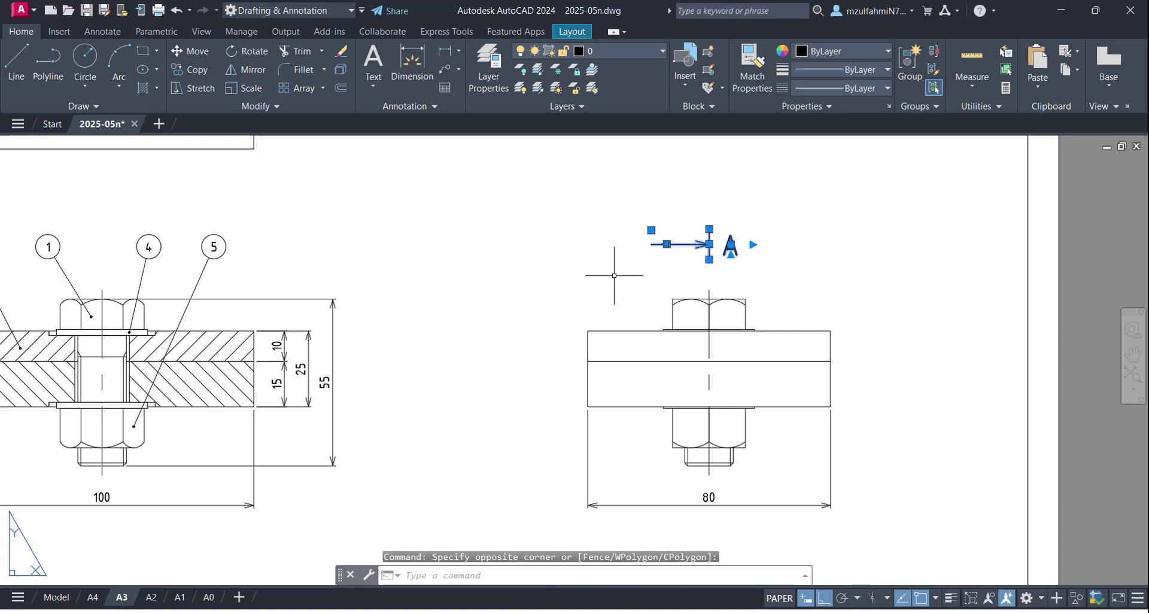
Step: Copy the arrow and 'A' label 100 units straight down, below the right-hand view
text(co)
key(Return)
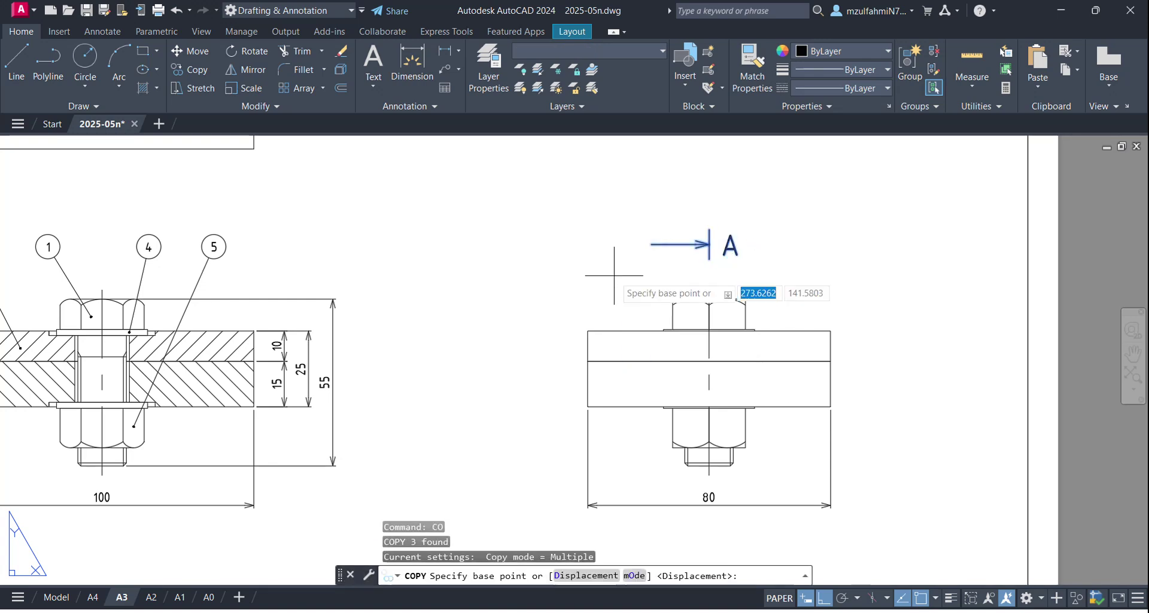
scroll(552, 316, down, 6)
click(520, 300)
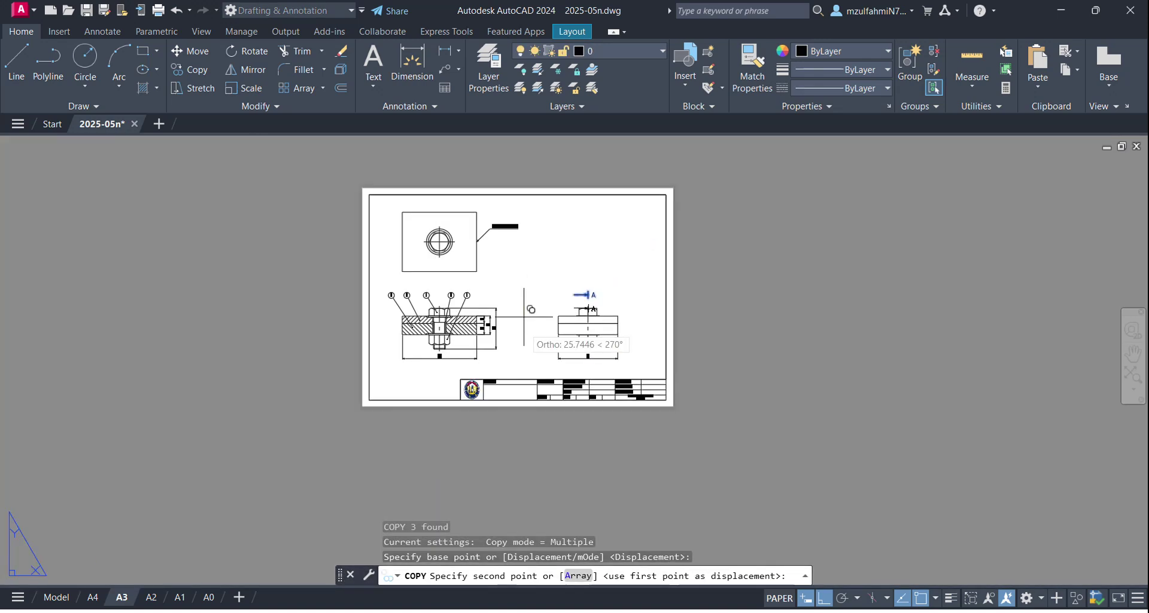
scroll(523, 367, up, 2)
middle_drag(525, 362, 518, 286)
scroll(516, 288, down, 2)
scroll(515, 288, up, 6)
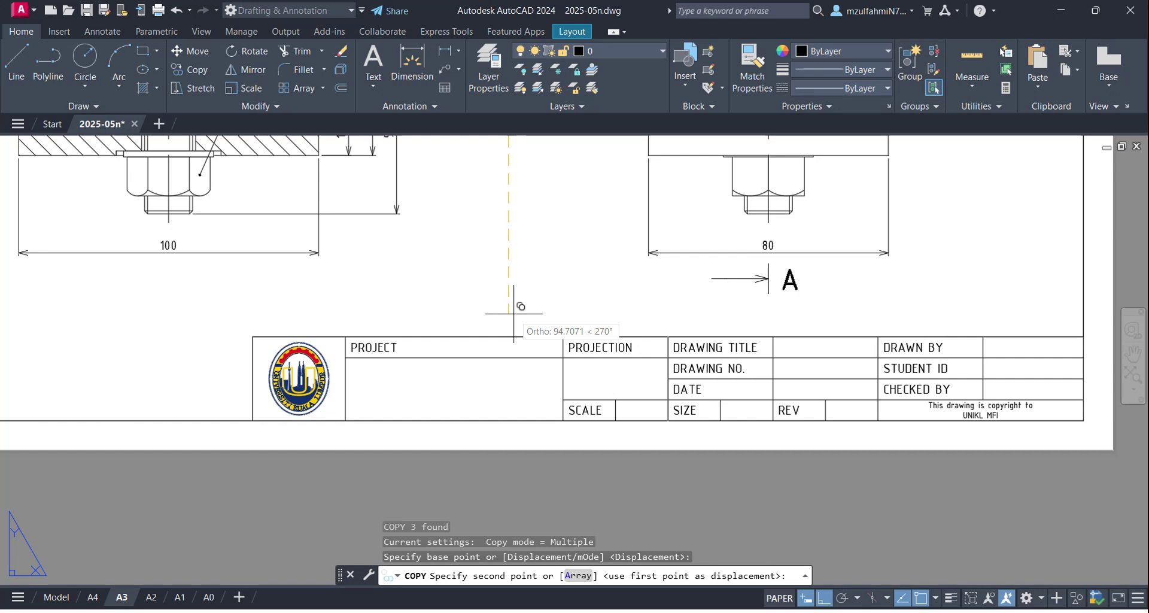
text(100)
key(Return)
key(Escape)
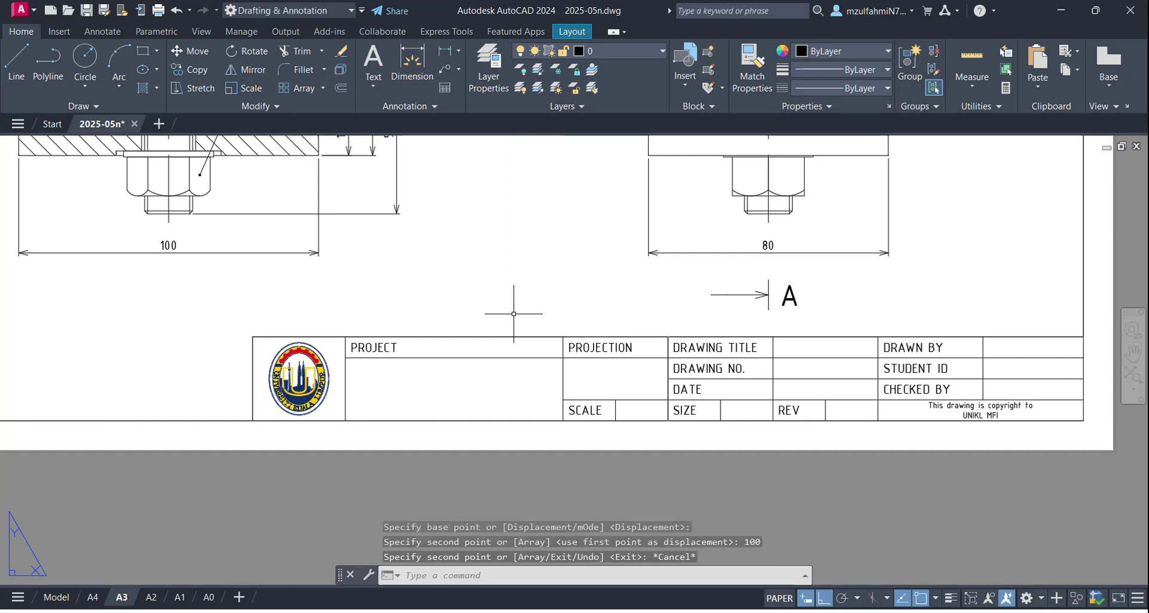
scroll(513, 314, down, 6)
scroll(527, 280, up, 5)
middle_drag(496, 248, 505, 296)
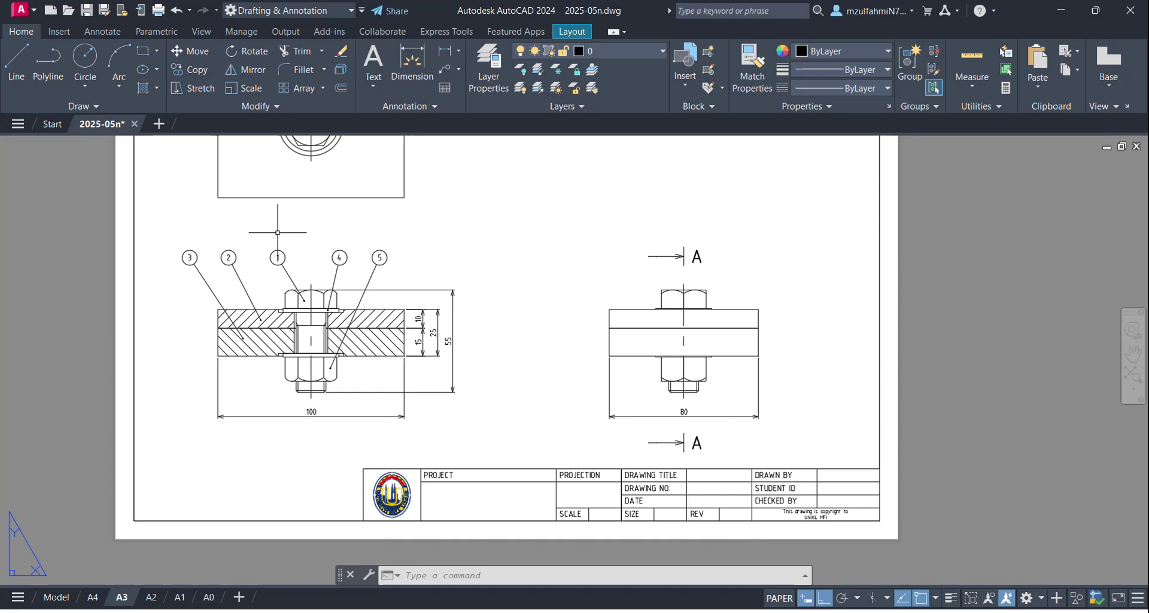
Step: Create a Middle Center justified multiline text box above the left-hand view
text(mt)
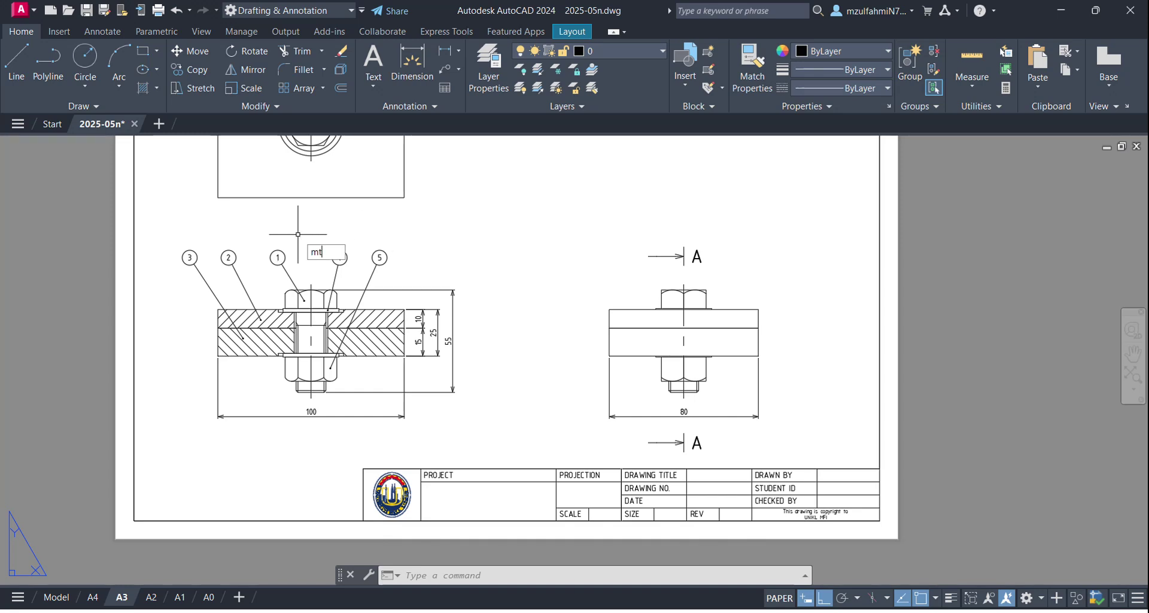
key(Return)
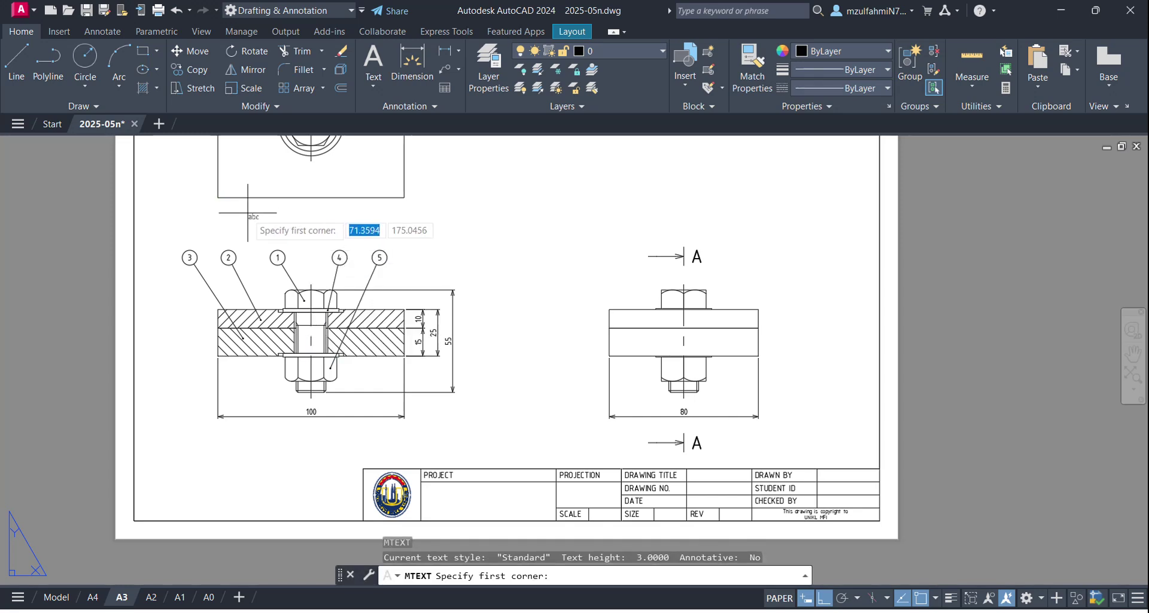
click(244, 214)
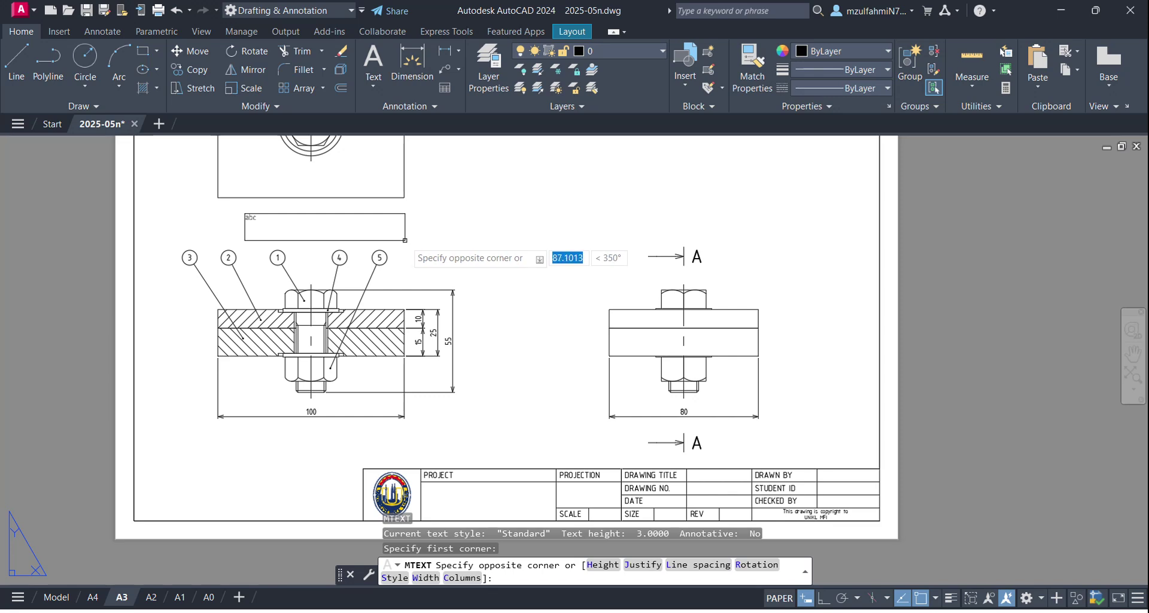
click(407, 242)
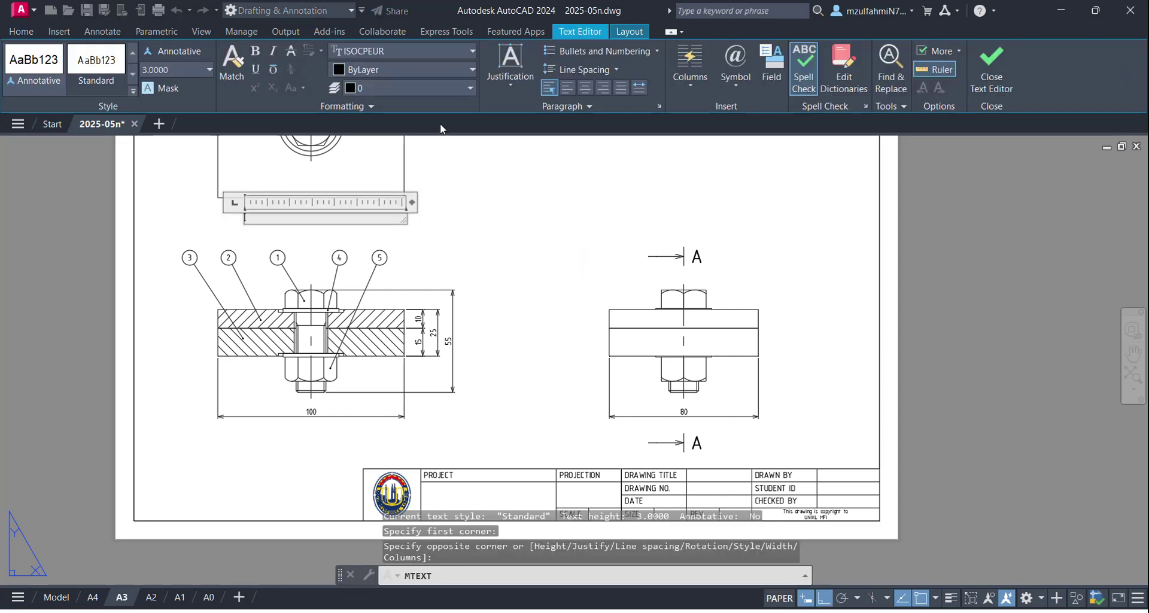
click(503, 83)
click(564, 180)
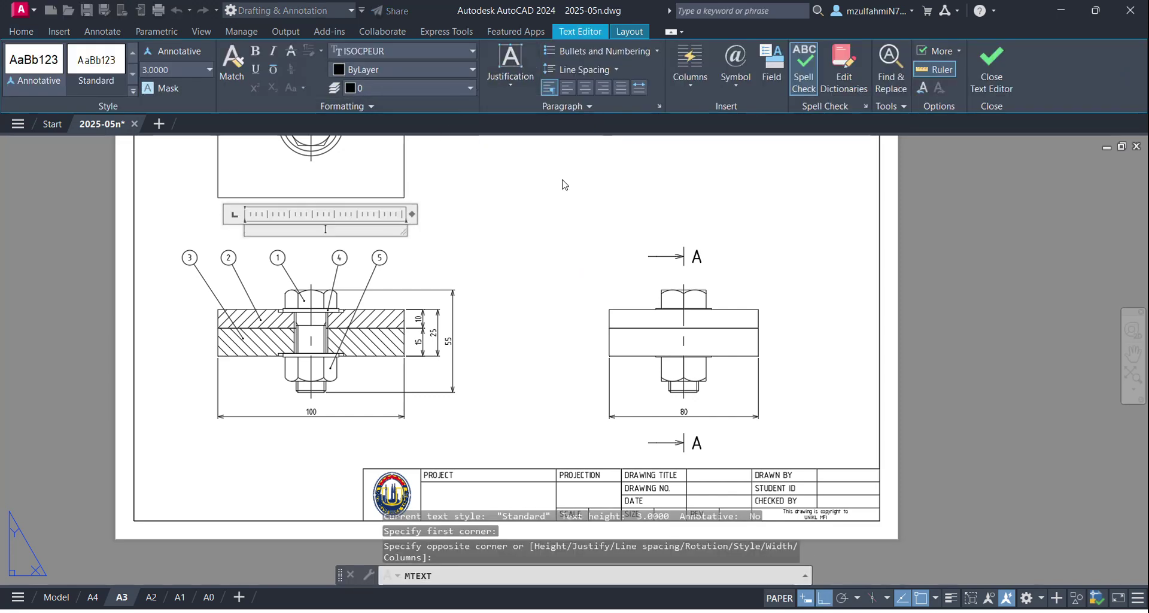
Step: Enter the title 'SECTION A-A' and give it 7 text height
text(SECT)
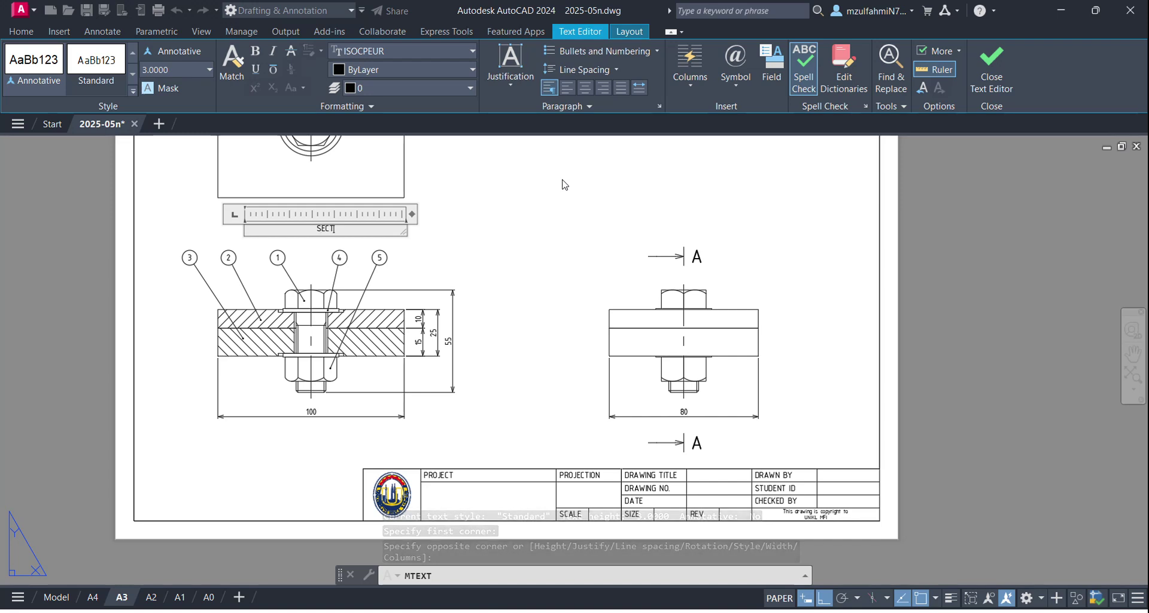
text(ION A-A)
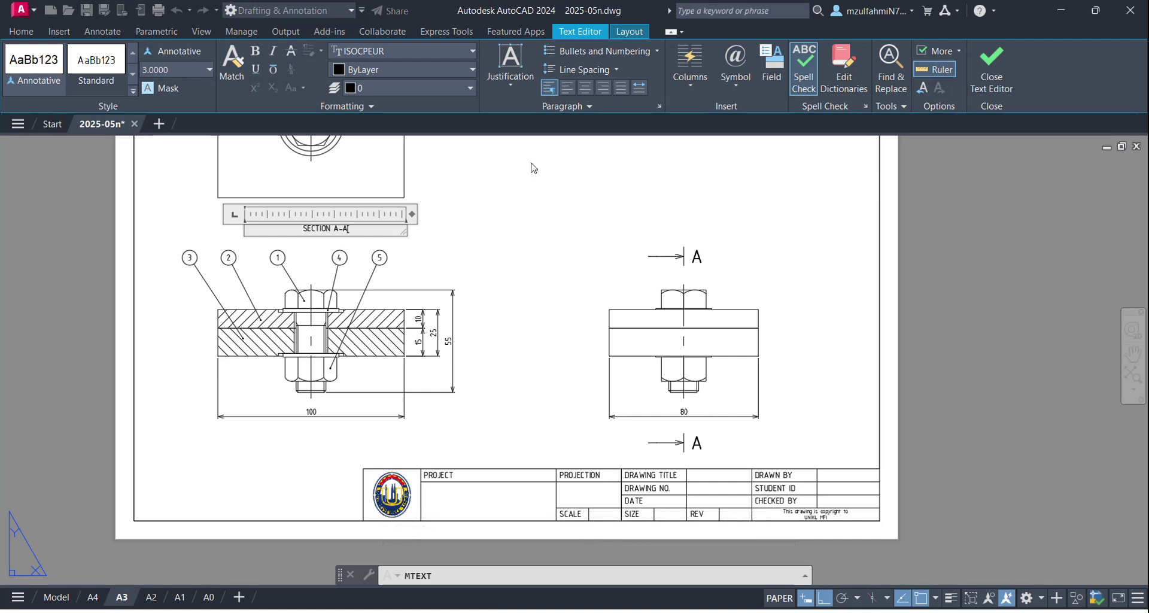
scroll(381, 225, up, 2)
drag(328, 233, 205, 233)
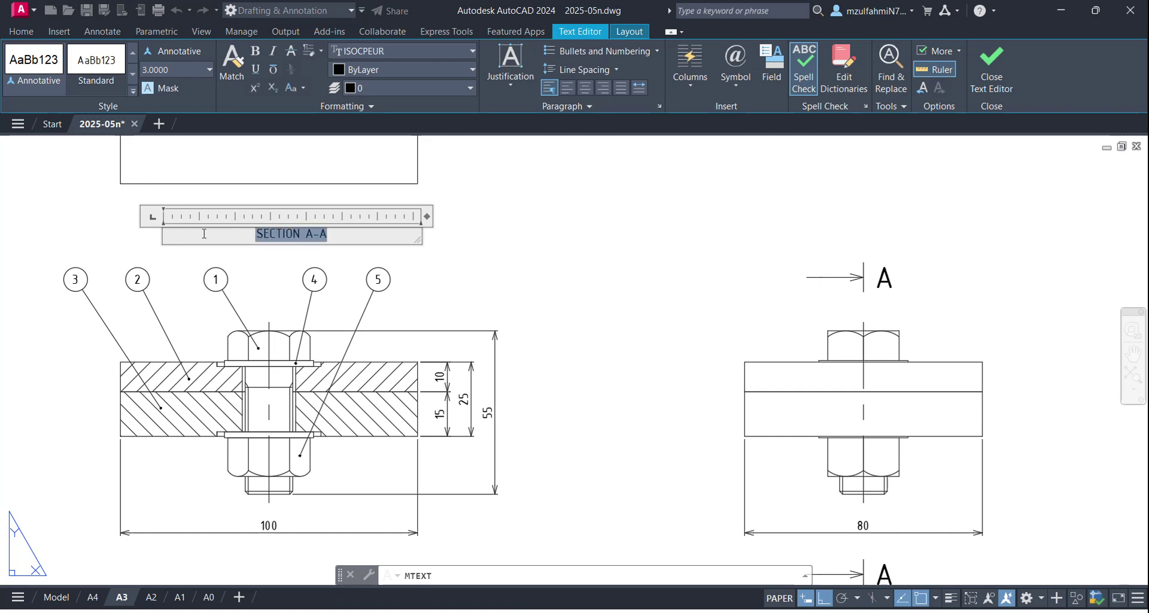
click(172, 69)
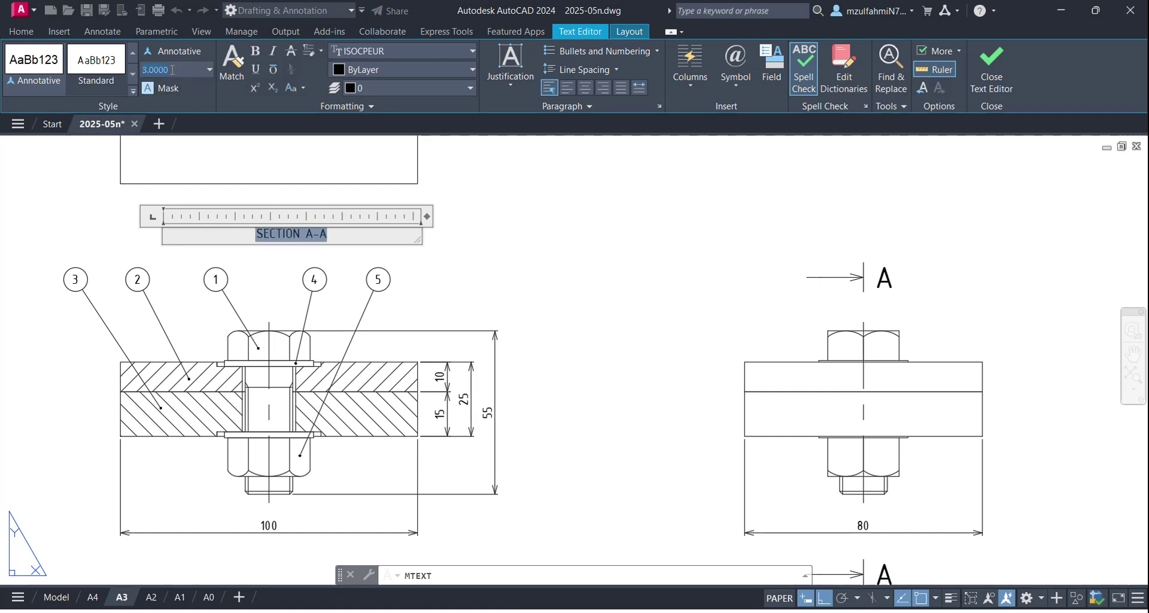
key(Return)
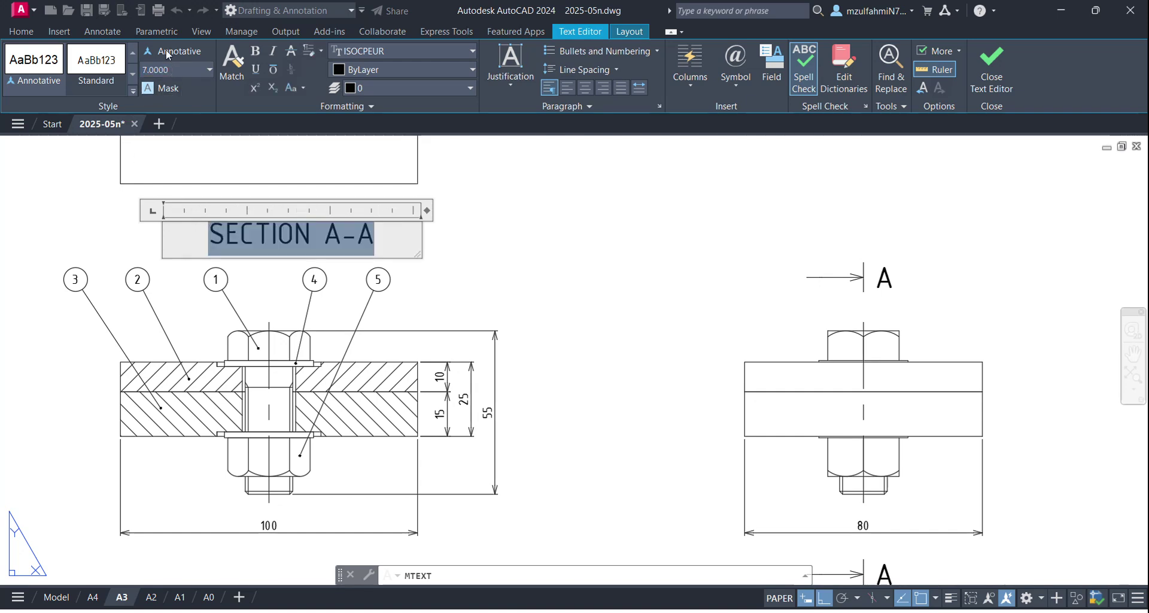
click(263, 278)
Step: Reposition the SECTION A-A title, shifting it 30 units up above the section view
click(293, 233)
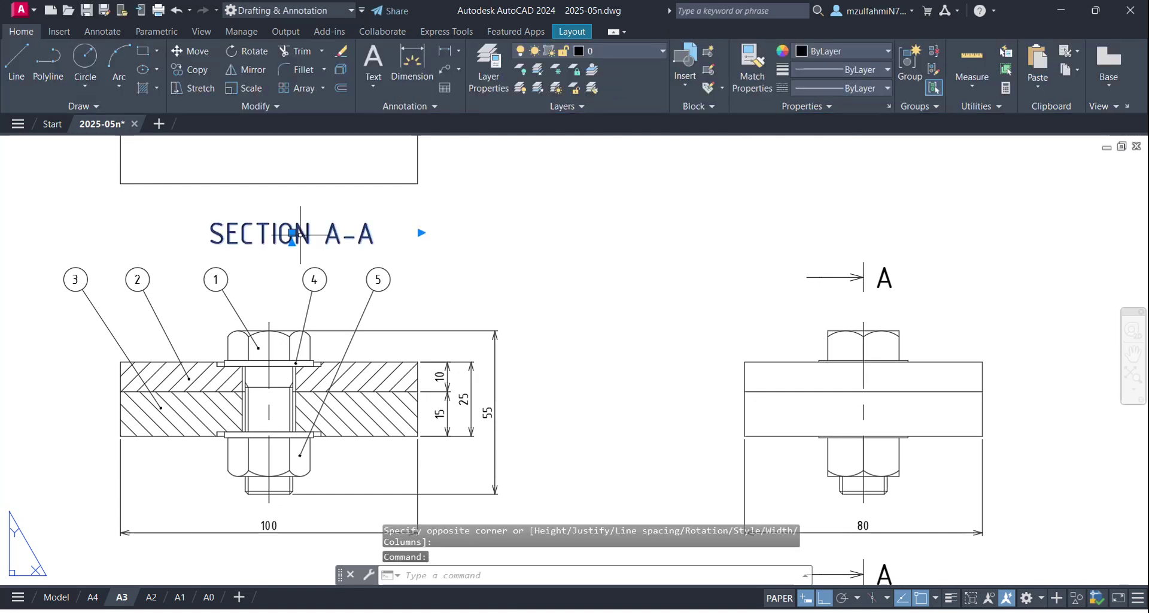
click(292, 232)
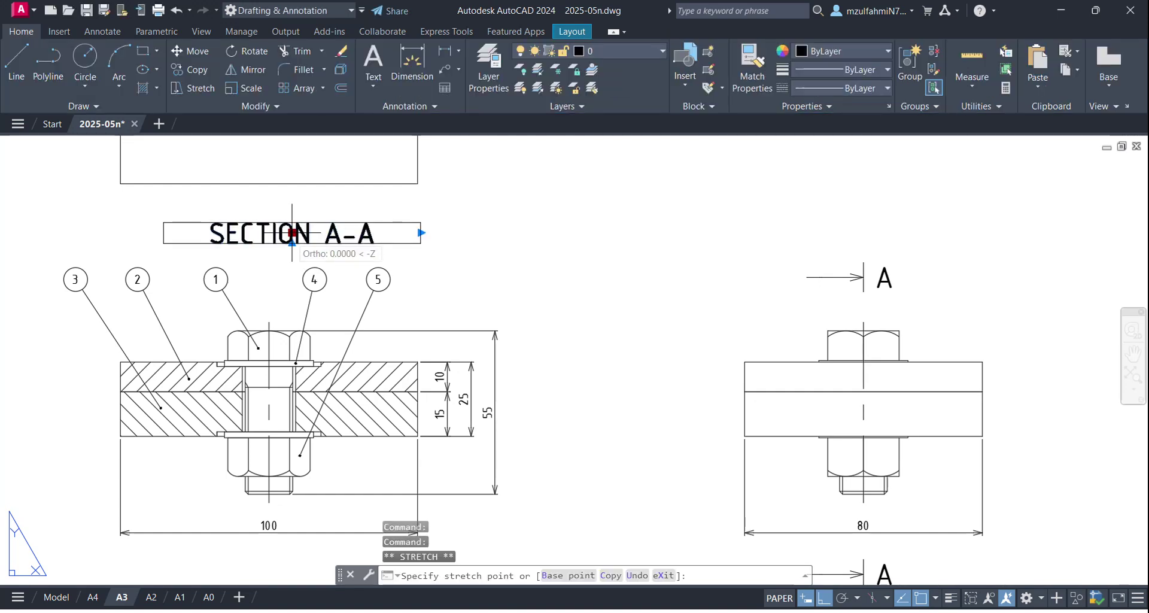
click(269, 322)
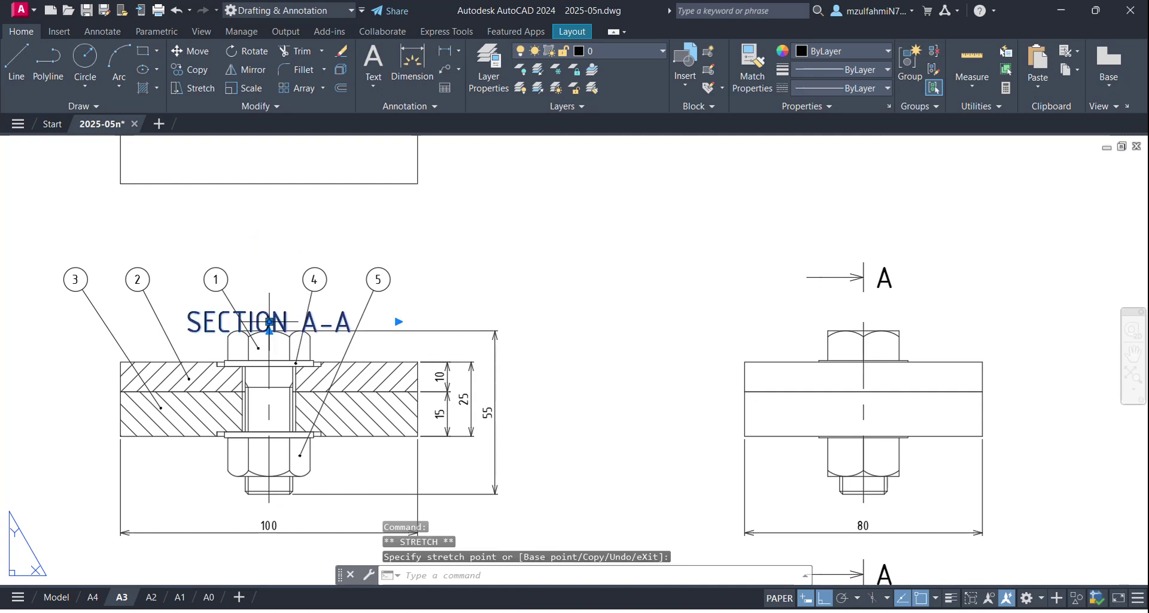
click(269, 322)
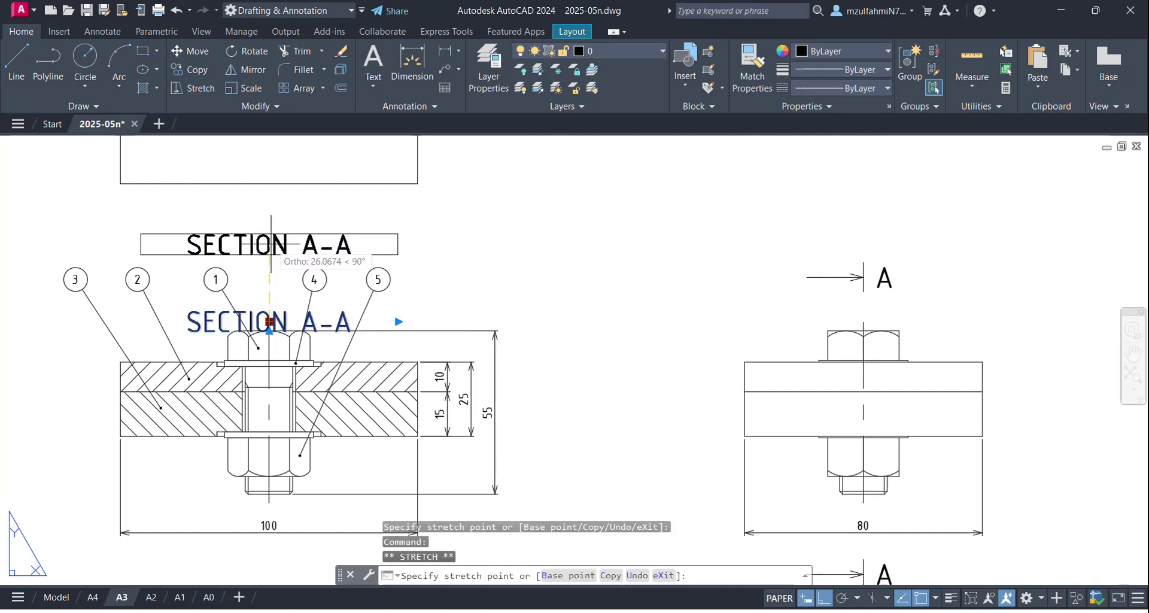
text(30)
key(Return)
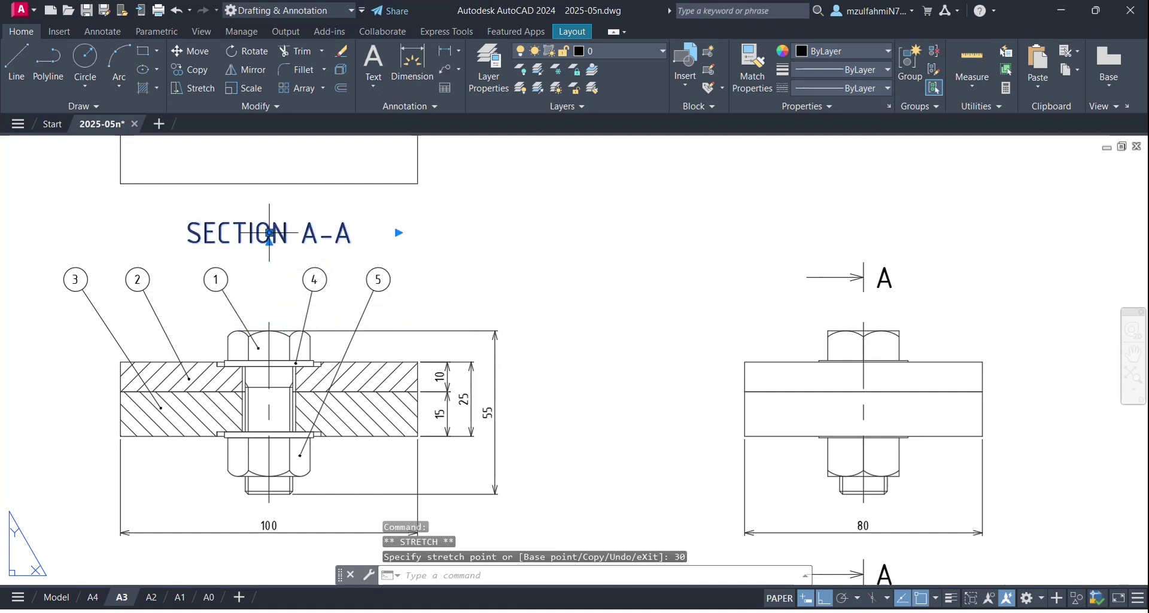
key(Escape)
Step: Pan across the sheet past the title block, then bring up the Windows Start menu
scroll(389, 365, down, 2)
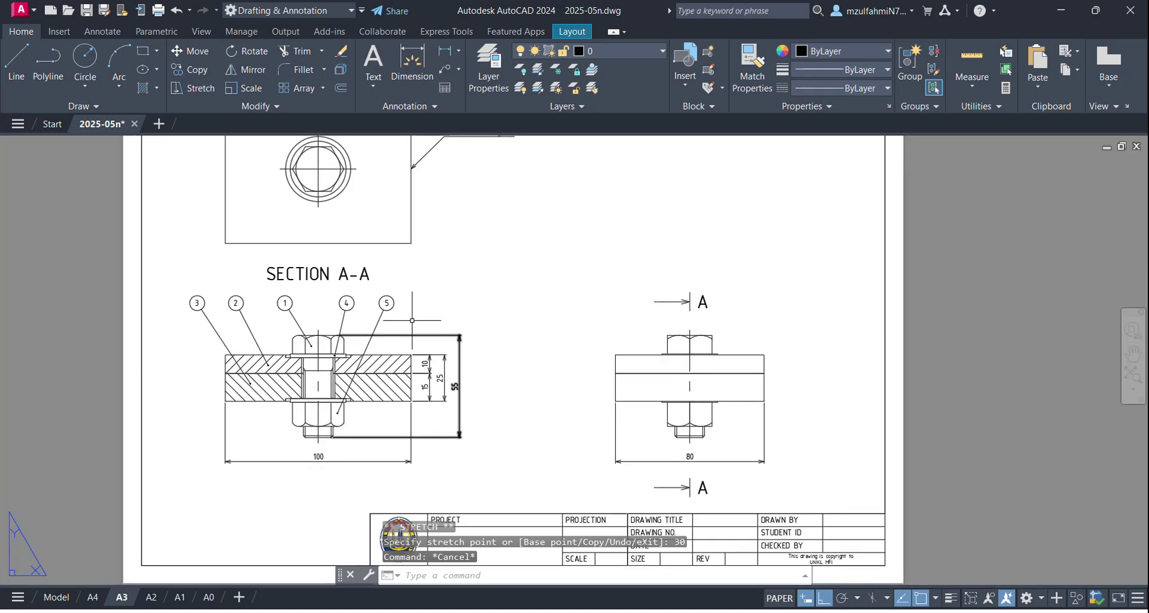
middle_drag(347, 353, 346, 427)
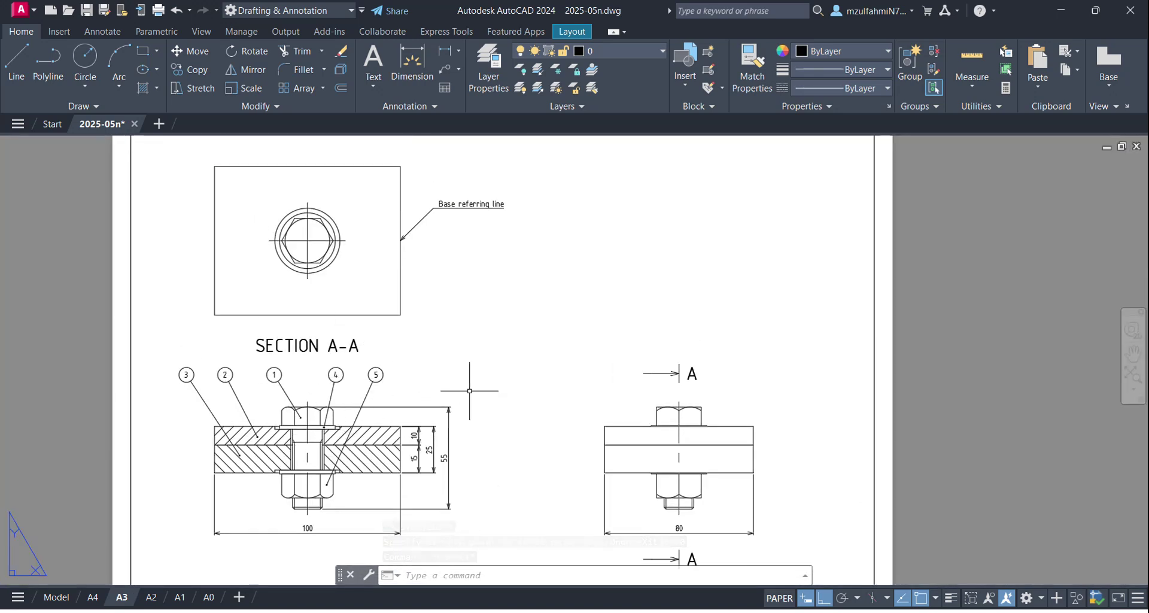
middle_drag(637, 471, 618, 403)
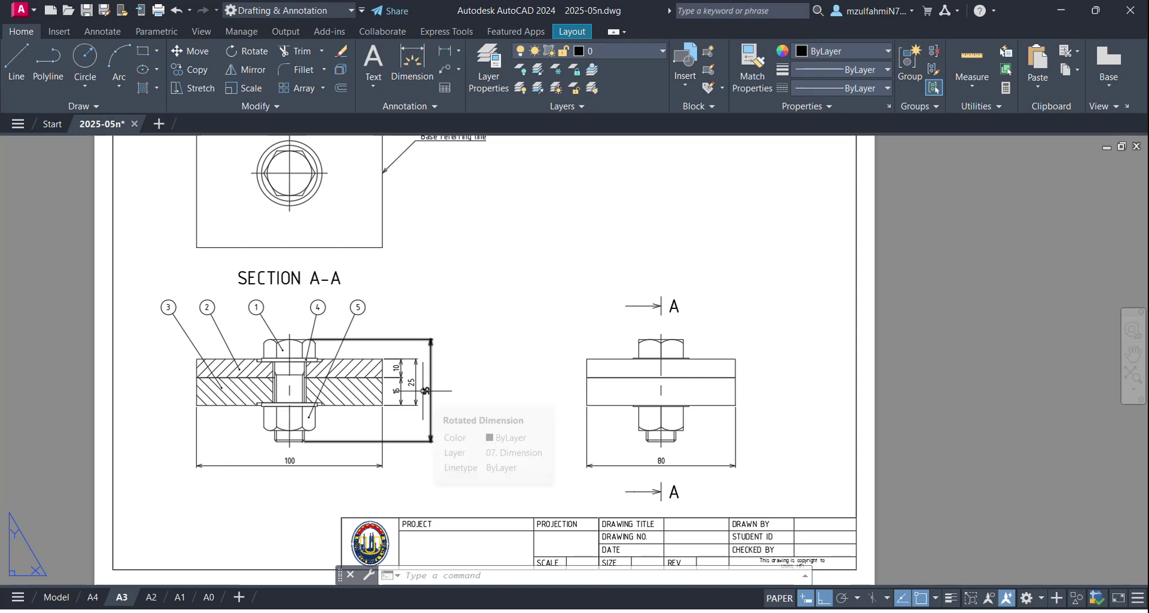
middle_drag(532, 349, 542, 423)
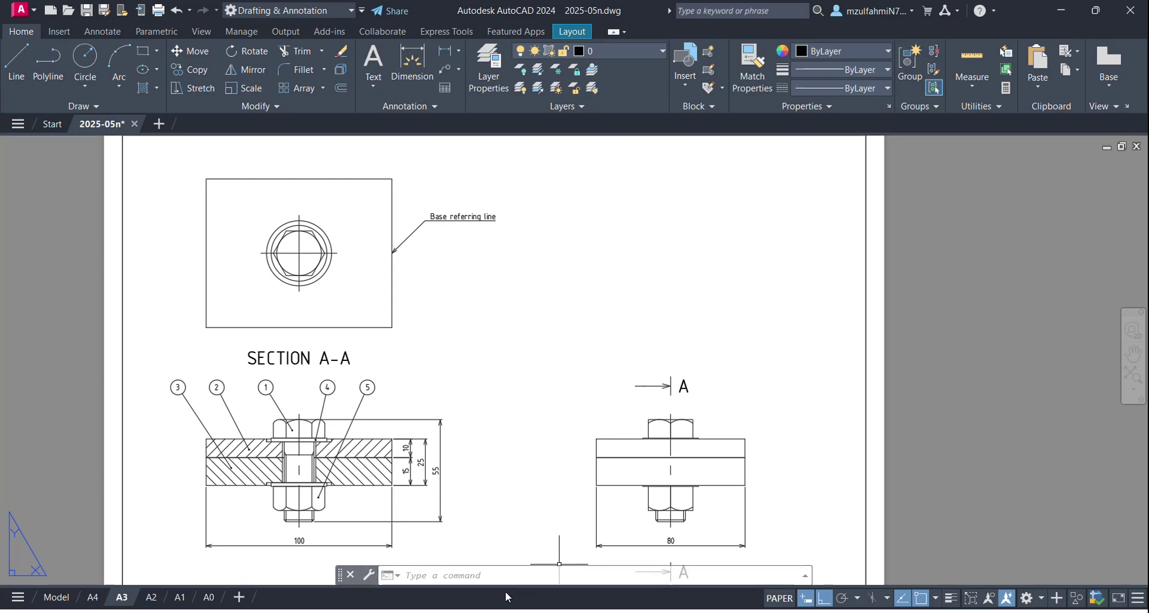
key(super)
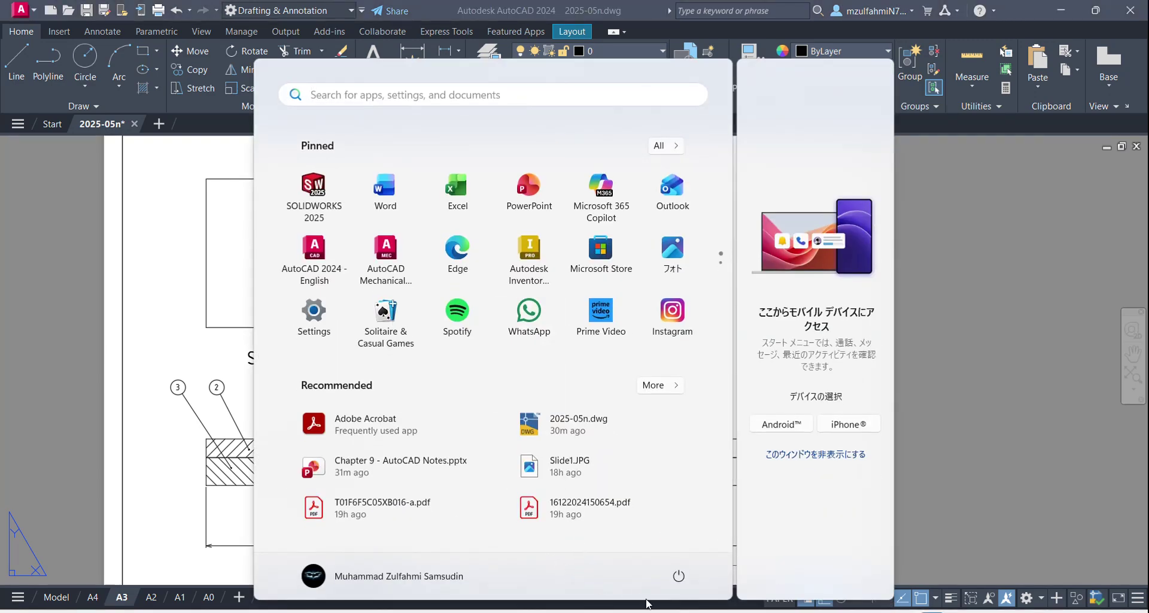
Step: Close the Windows Start menu
key(Escape)
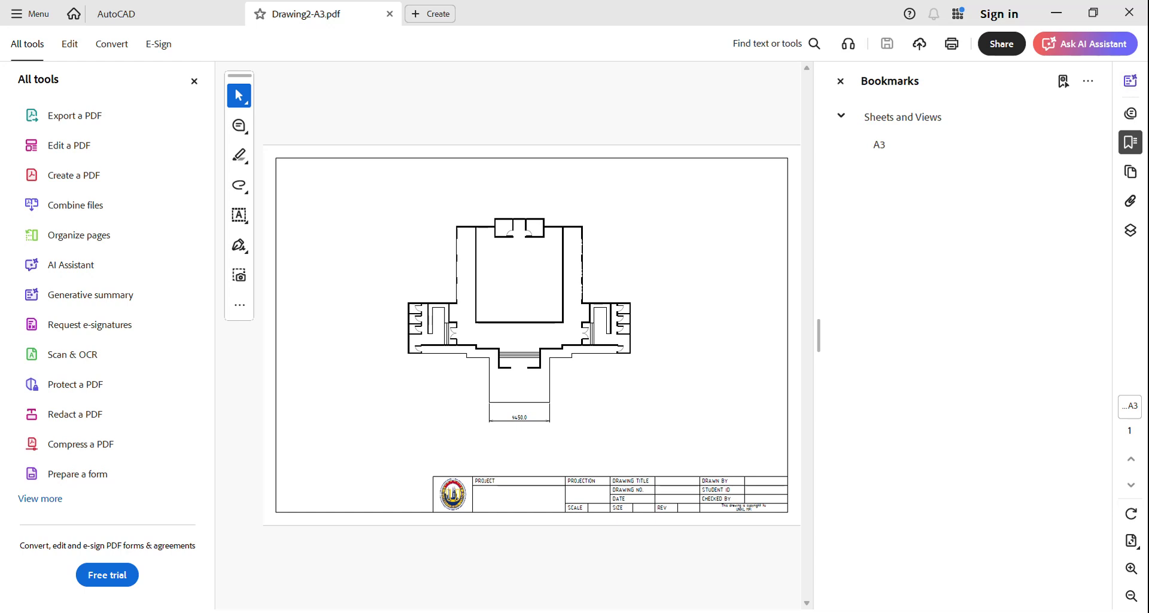
Step: Close the Drawing2-A3.pdf tab and hide the tools and bookmarks panels to view Plate Assembly full width
click(1129, 12)
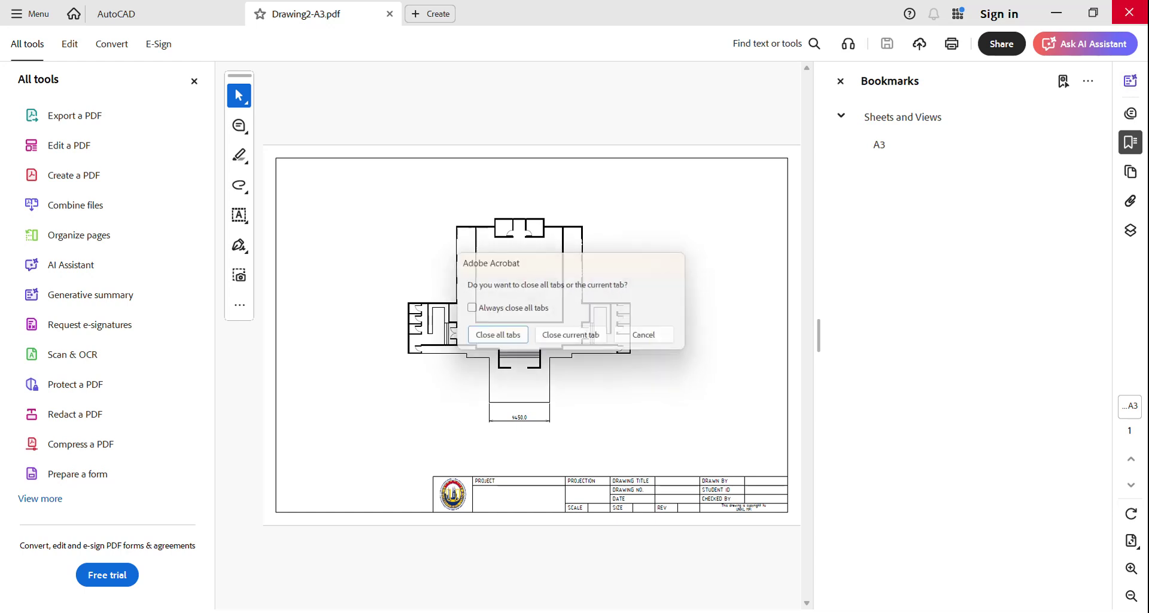
click(592, 337)
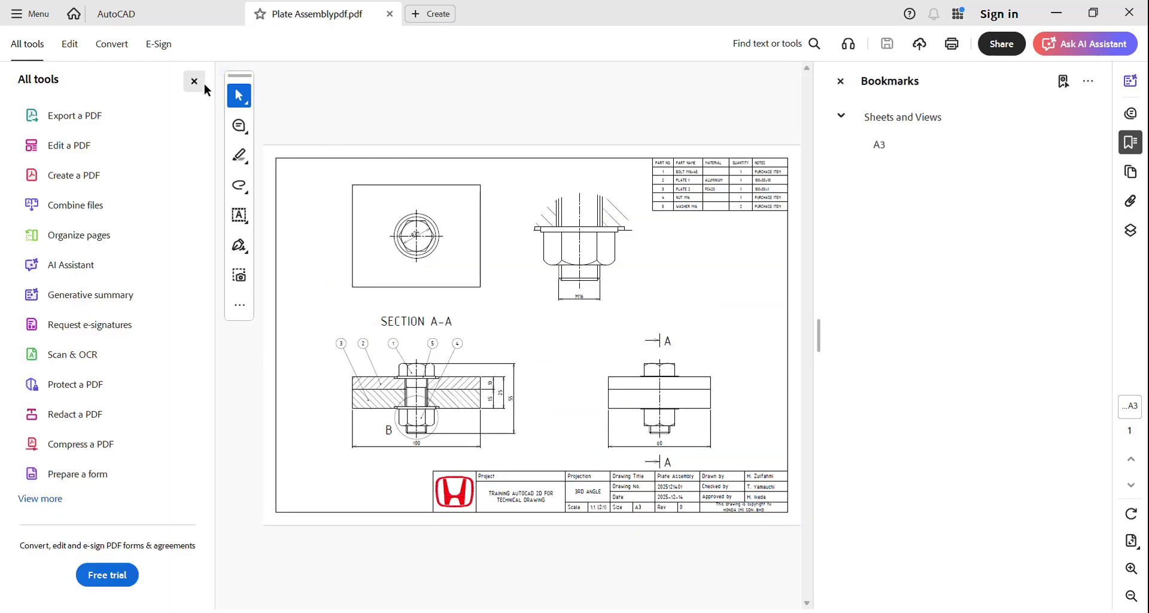
click(194, 81)
click(841, 81)
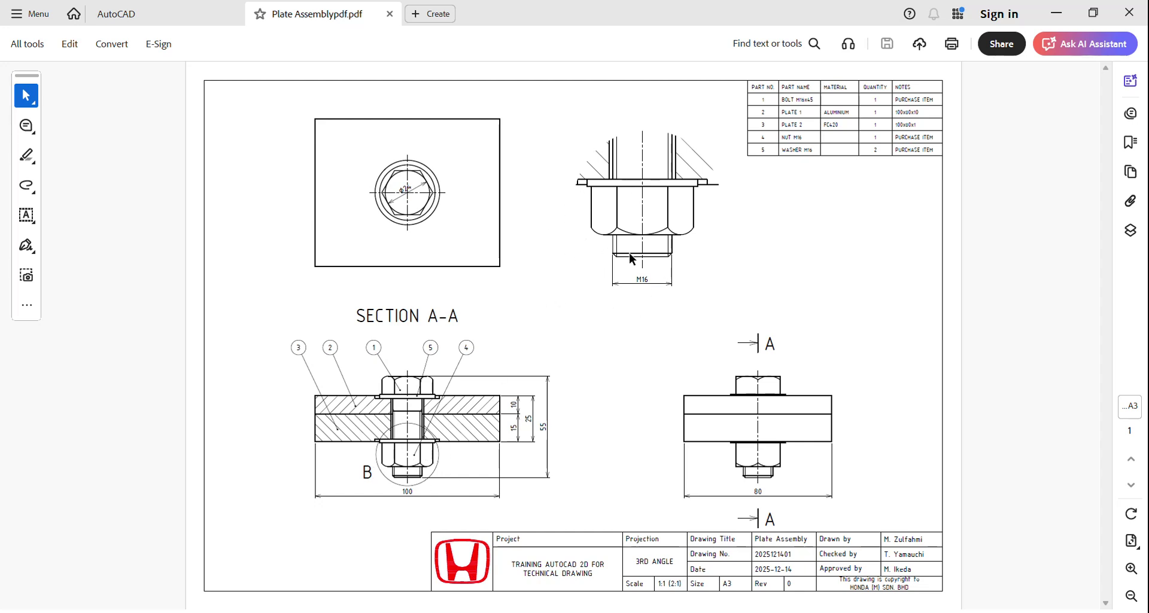
Step: Minimize Acrobat to return to the AutoCAD layout and start the circle command
click(1060, 14)
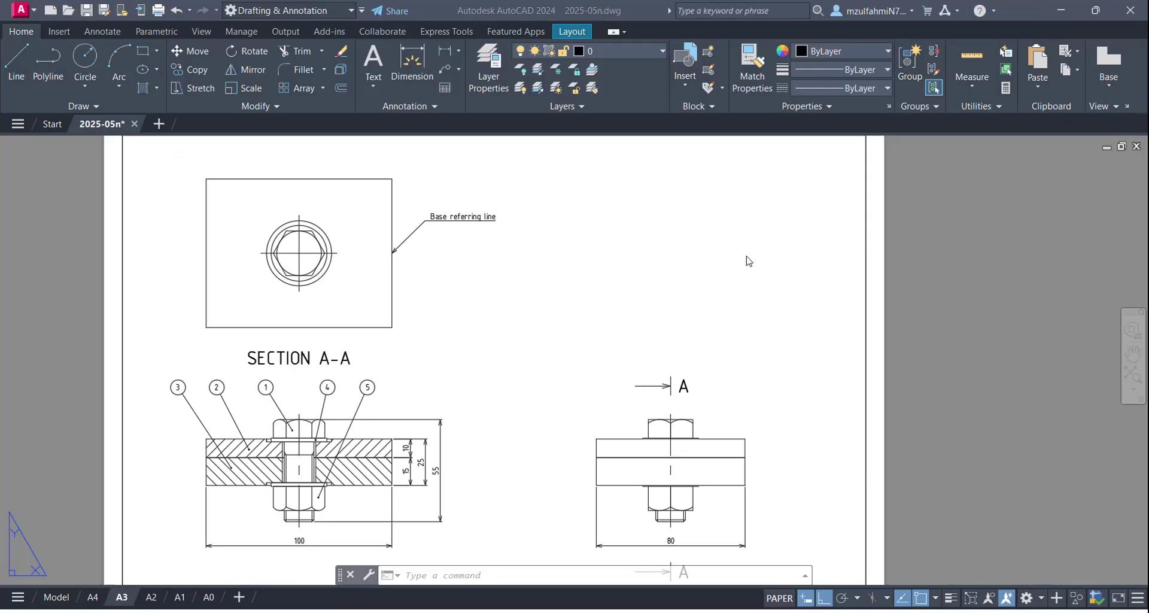
scroll(556, 306, down, 2)
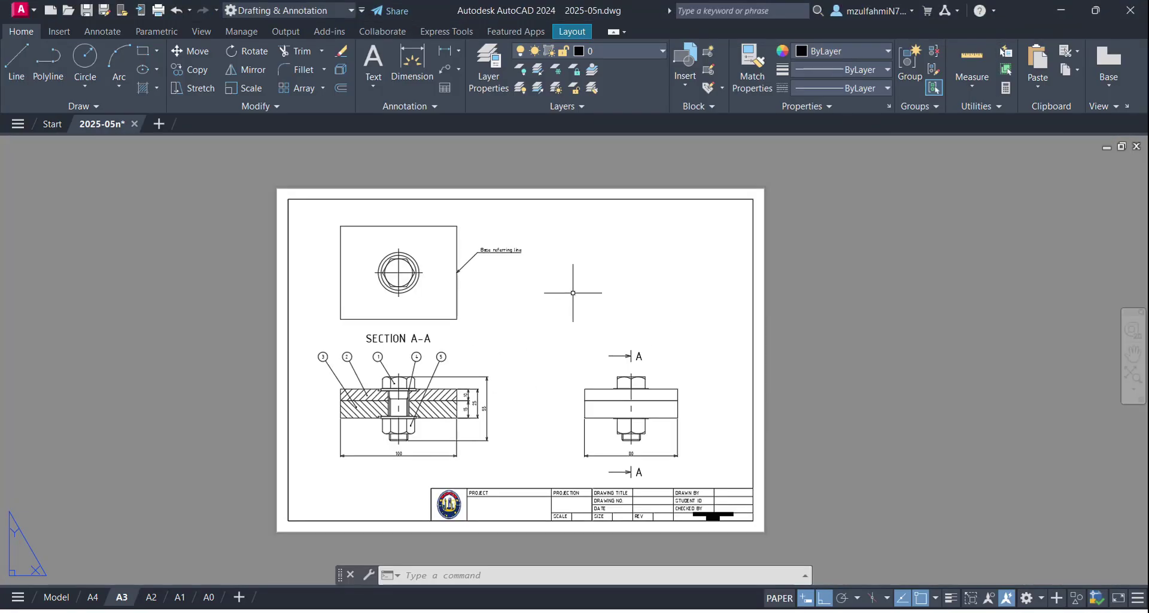
scroll(517, 270, up, 2)
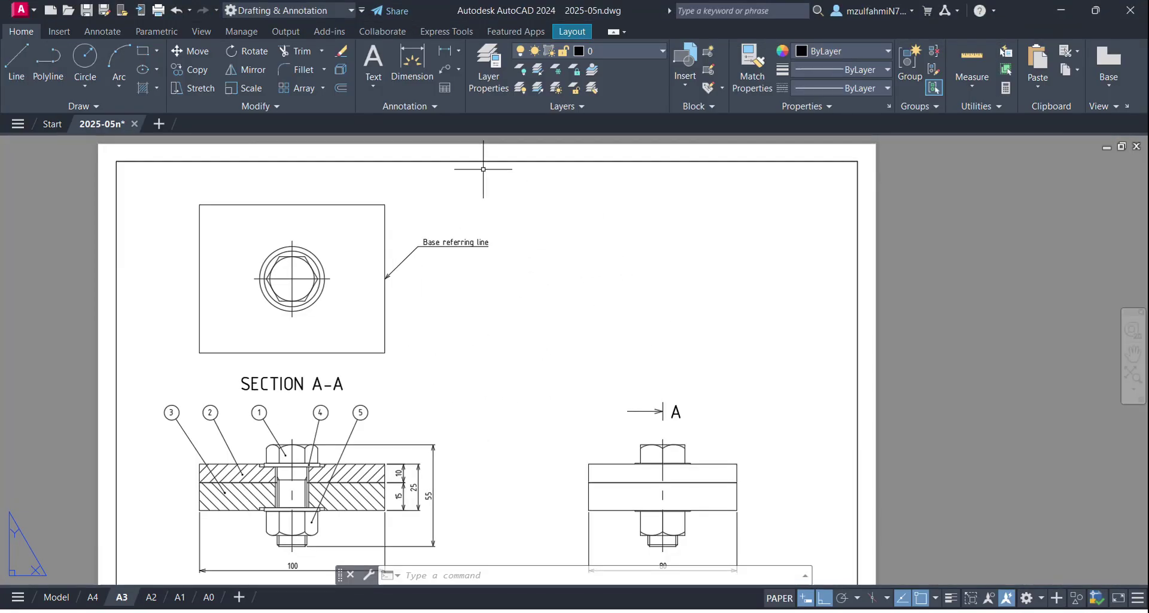
text(c)
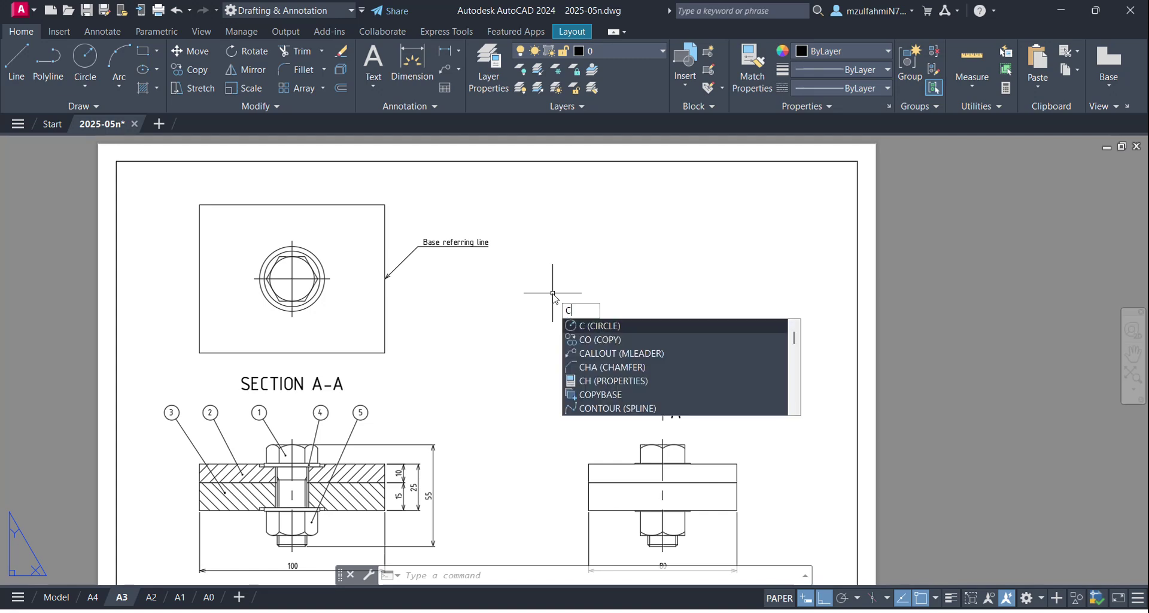
key(Return)
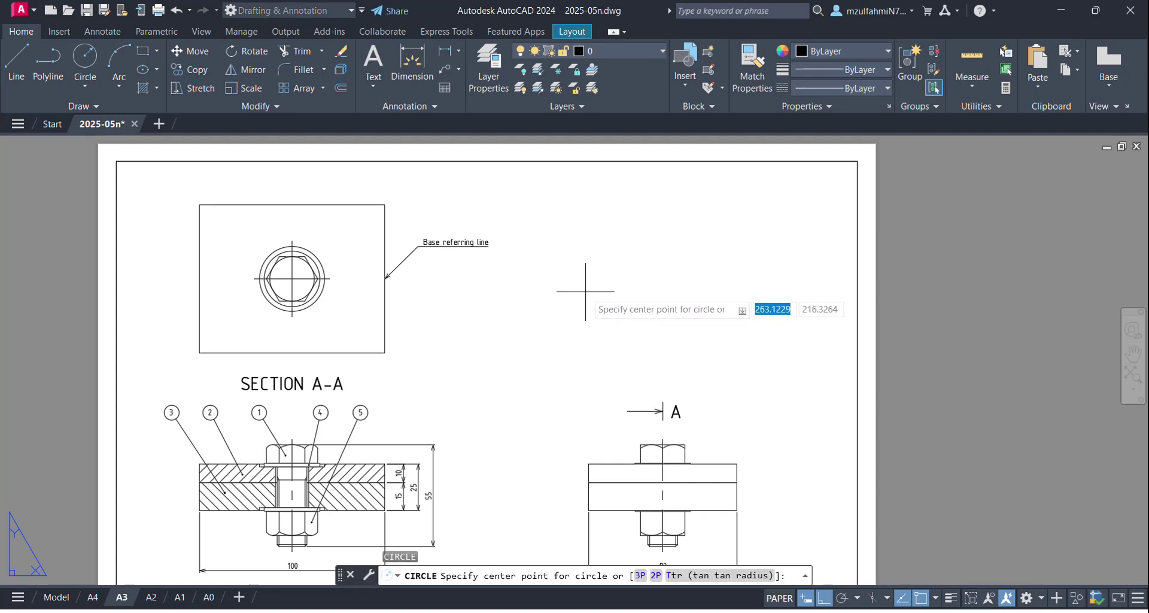
click(586, 291)
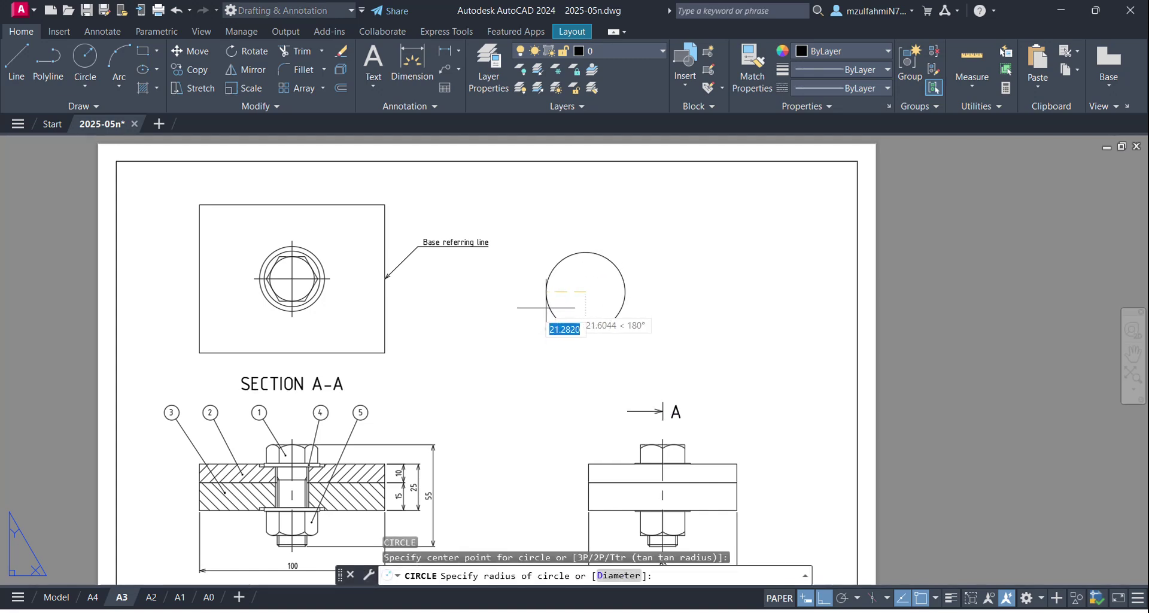
key(Escape)
key(Return)
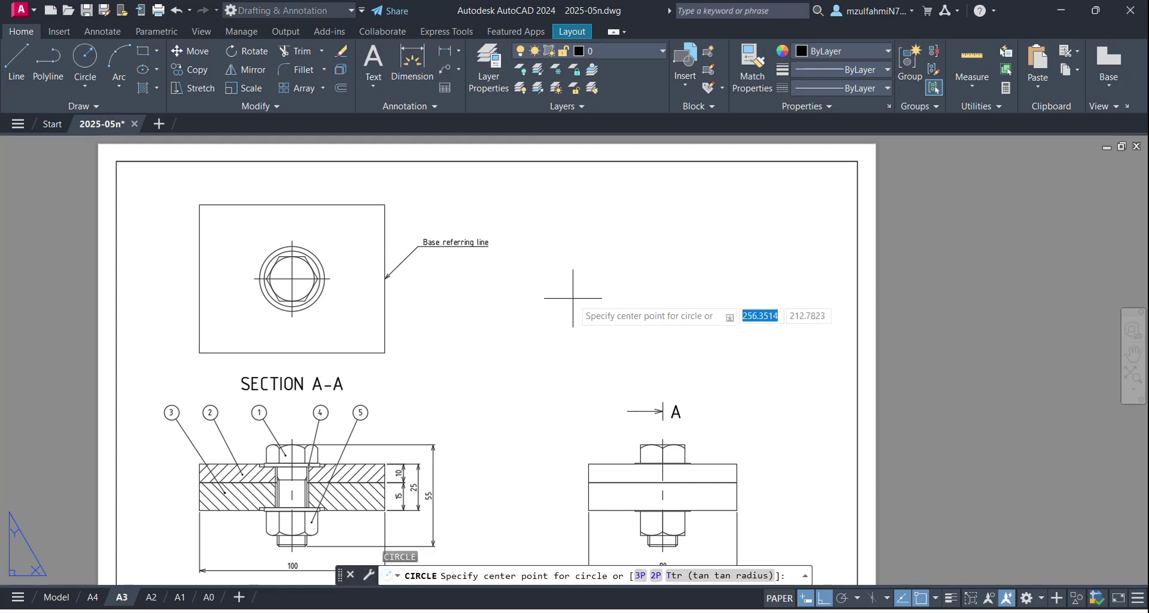
Step: Draw a radius-30 circle centred at 250,200 beside the top view
text(250)
key(Tab)
text(200)
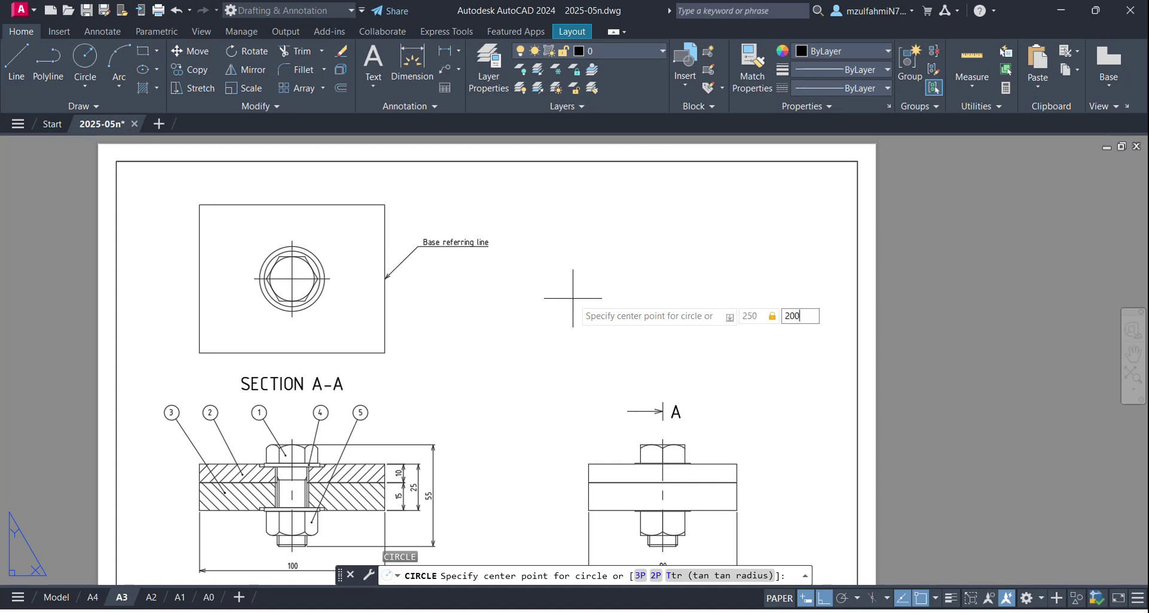
key(Return)
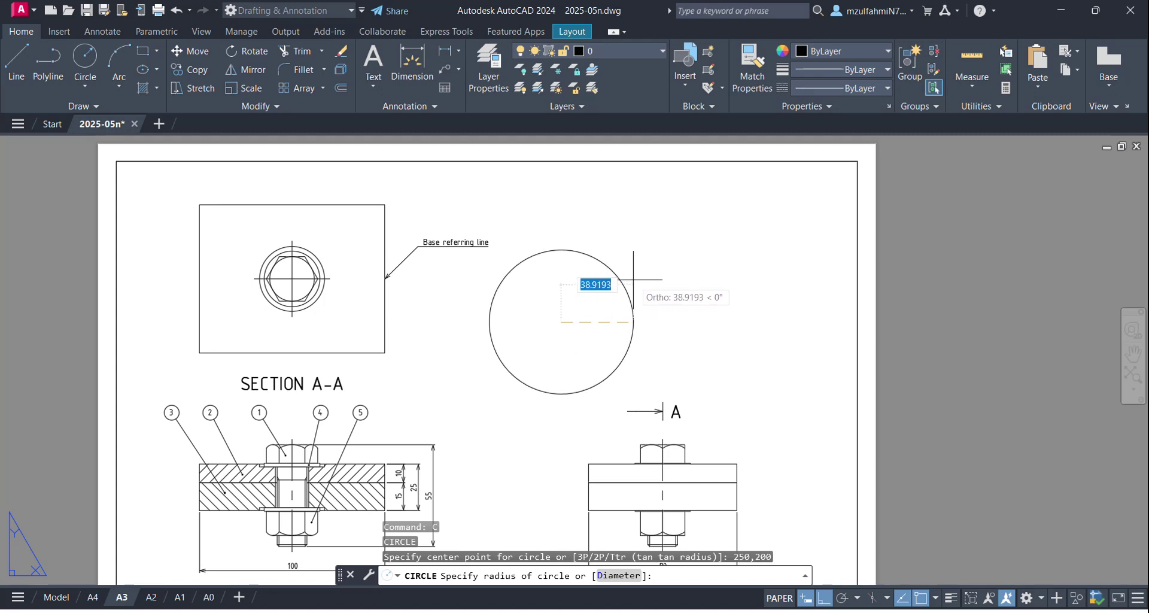
text(30)
key(Return)
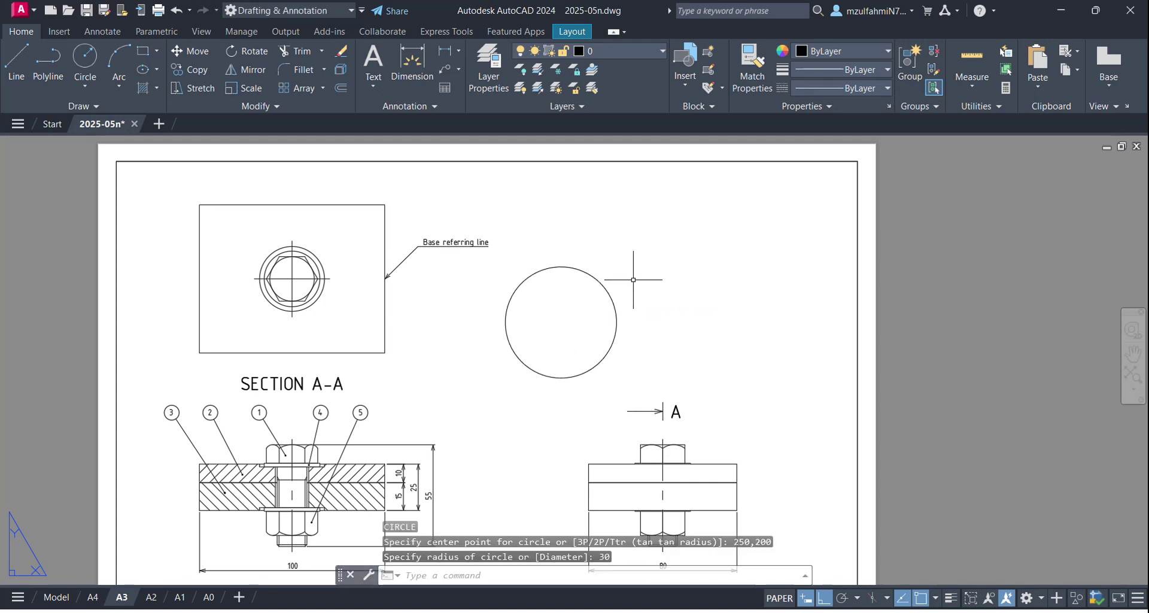
scroll(633, 280, up, 1)
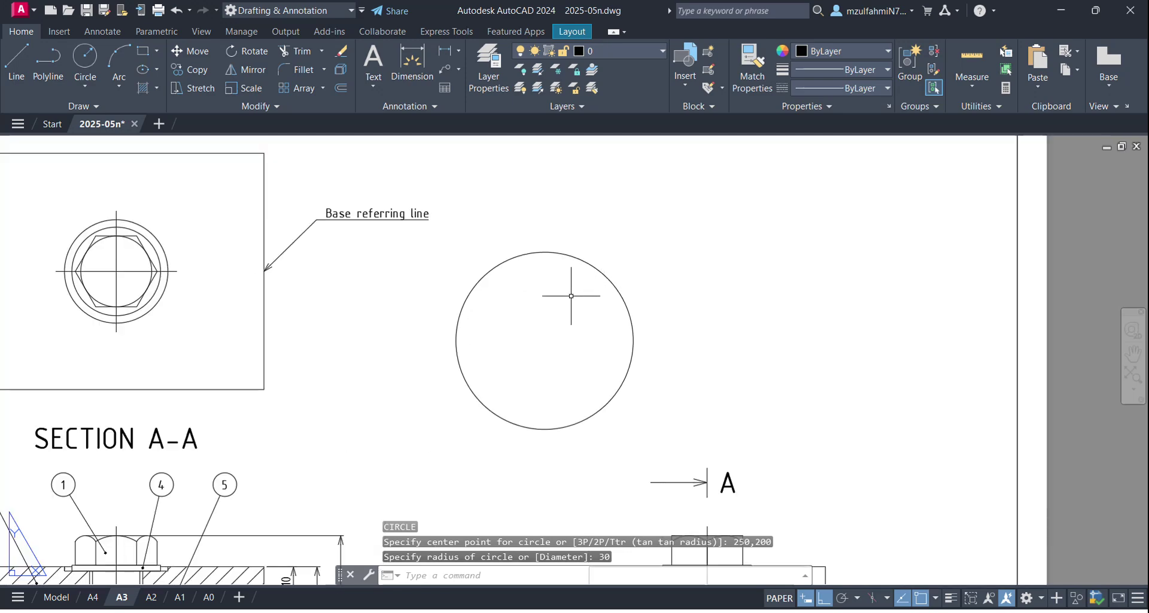
scroll(533, 323, down, 1)
middle_drag(411, 396, 454, 321)
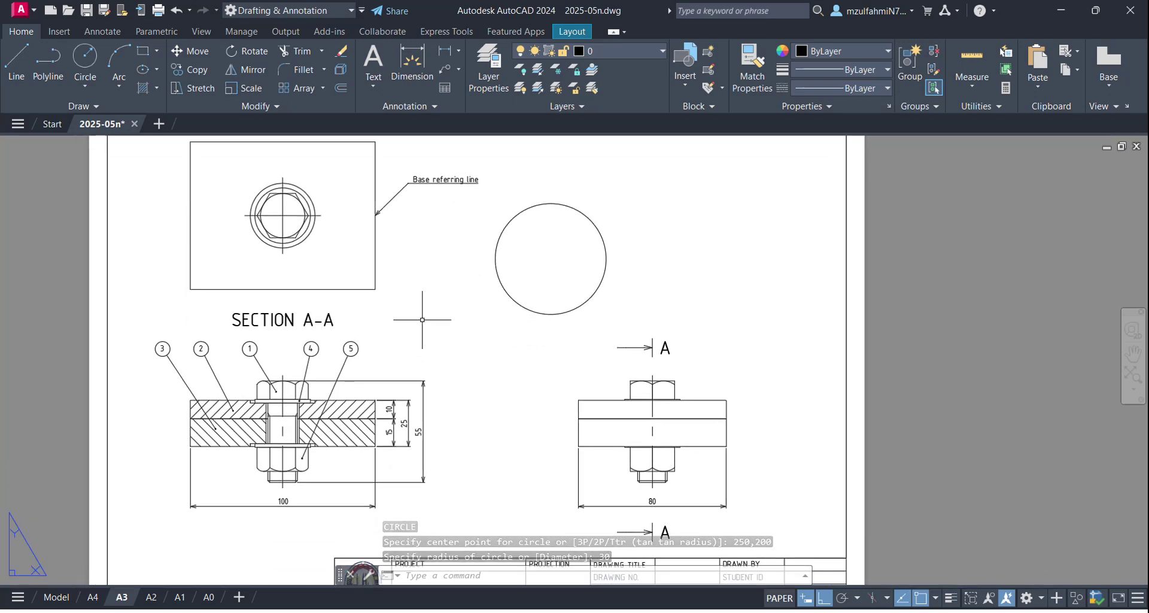
scroll(552, 236, up, 1)
scroll(520, 259, down, 1)
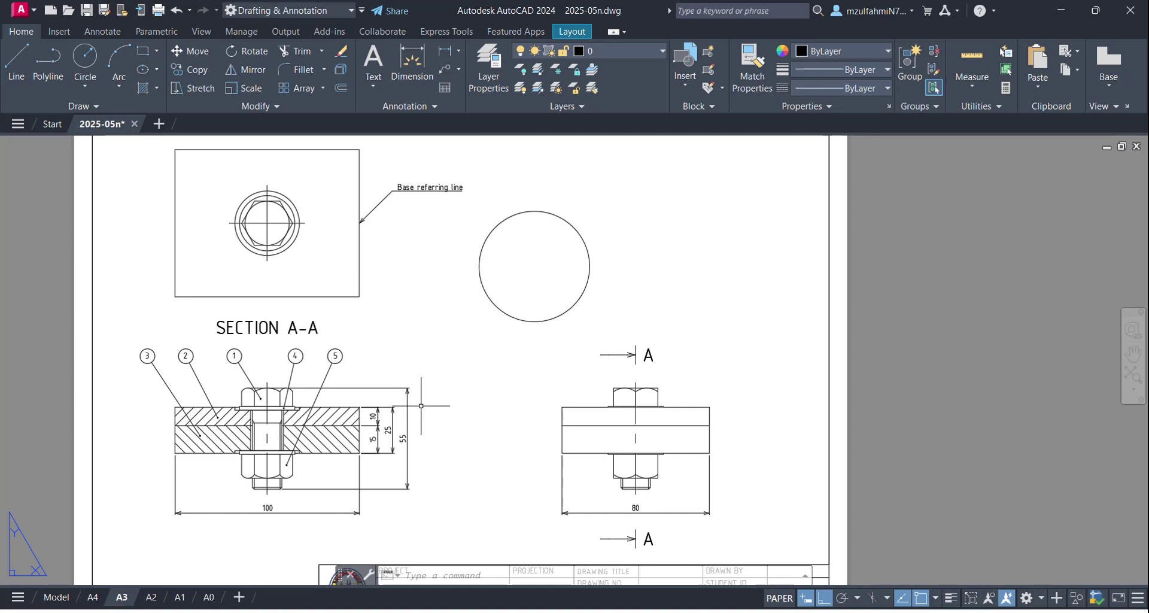
text(v)
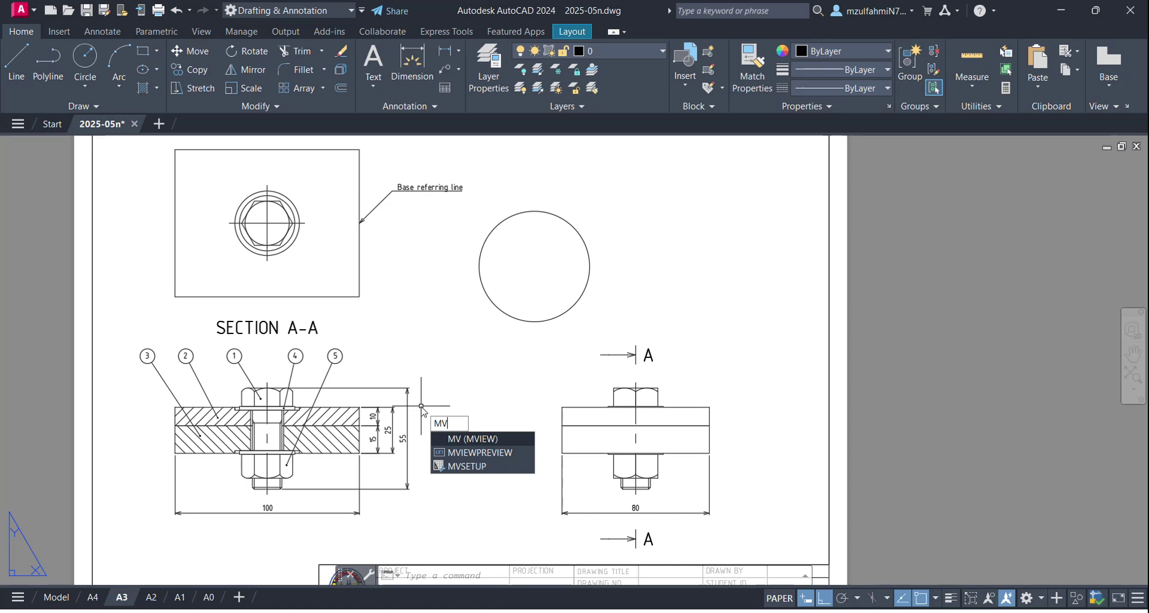
Step: Convert the radius-30 circle into a circular layout viewport with MVIEW's Object option
key(Return)
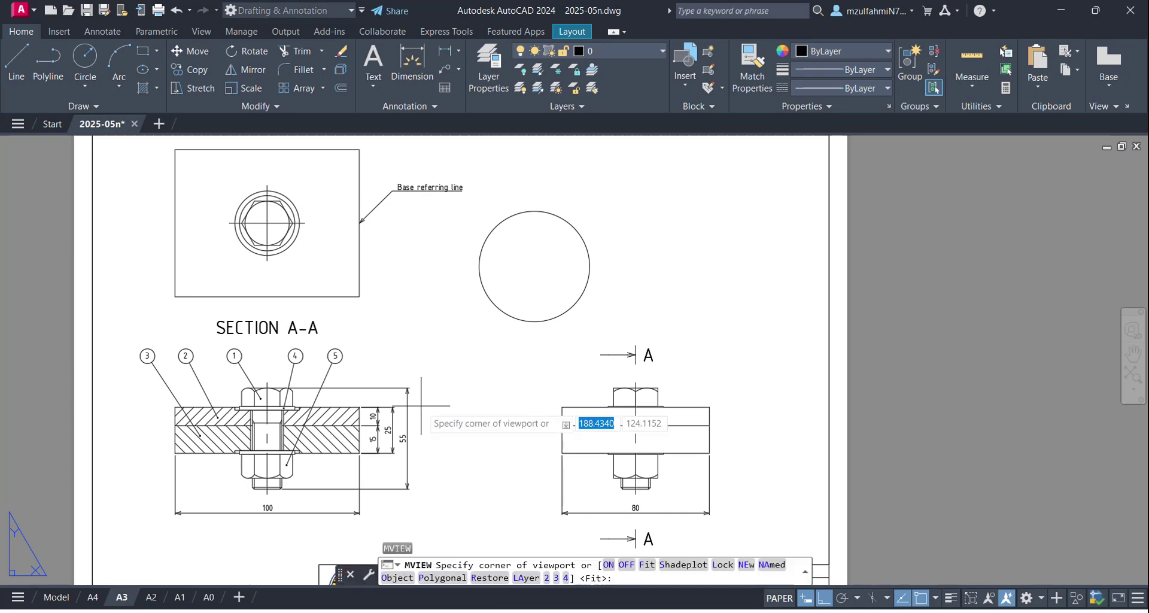
click(407, 581)
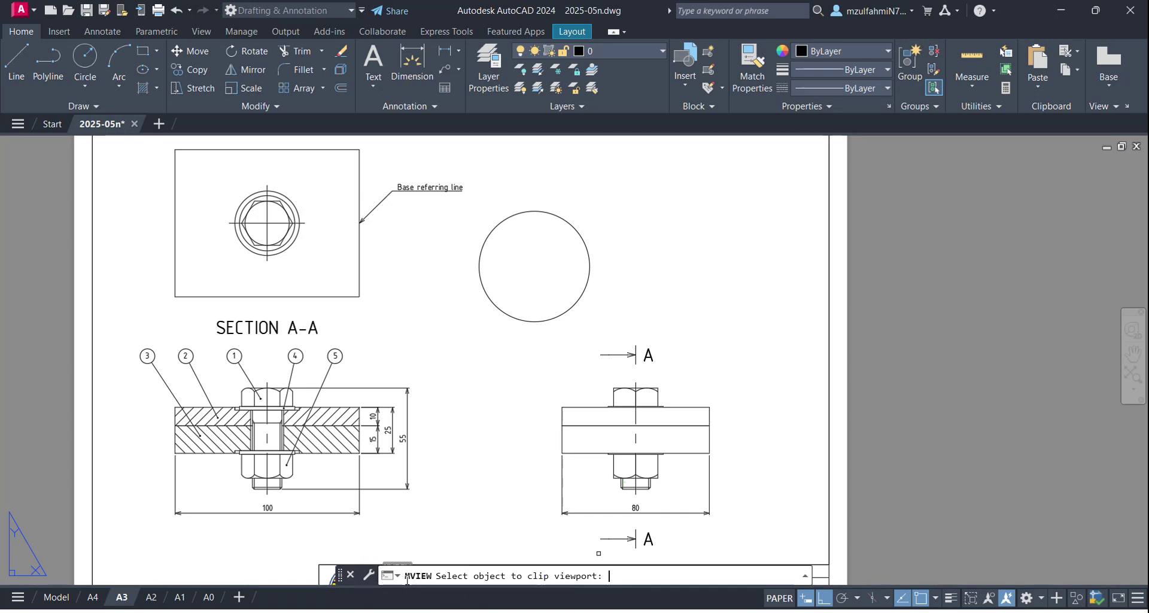
click(509, 315)
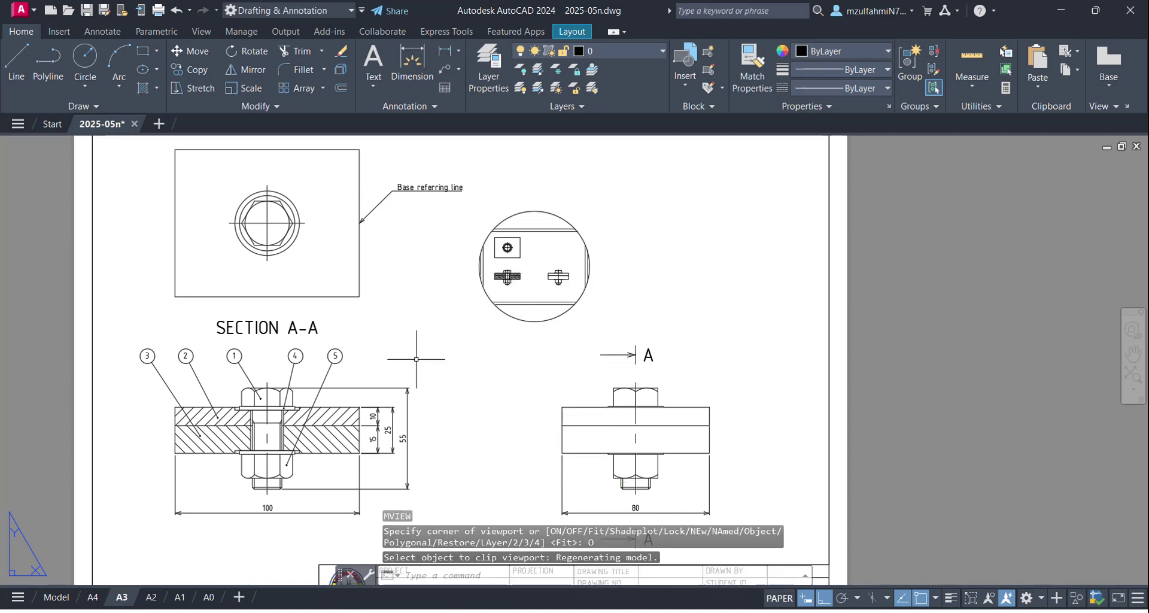
click(56, 597)
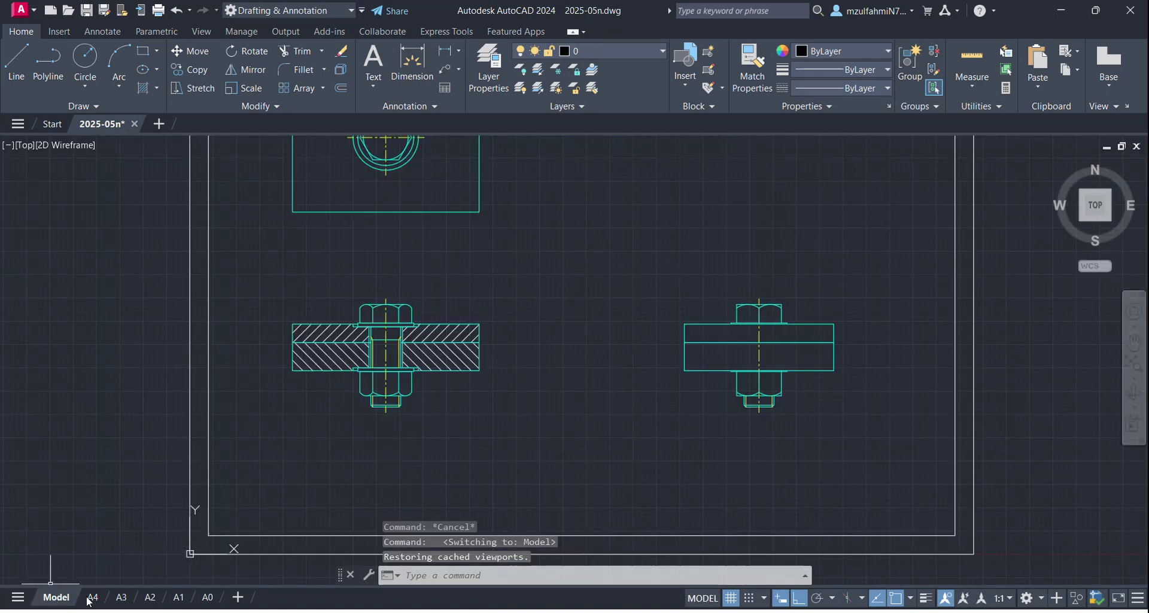
click(120, 597)
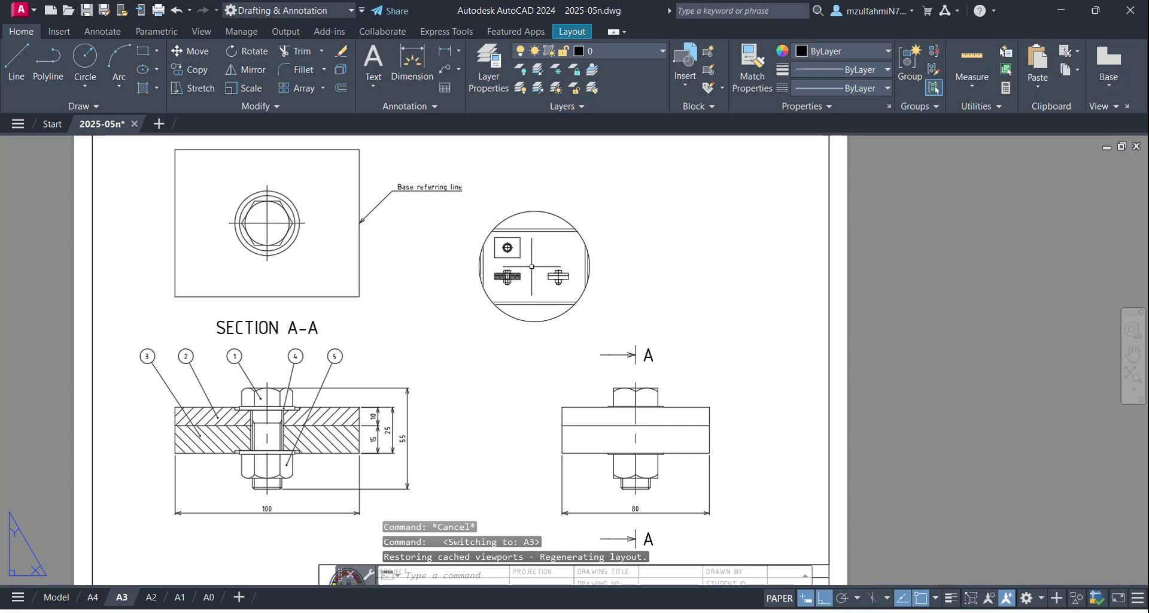
Step: Zoom and pan inside the circular viewport onto the section view's bolt
click(779, 598)
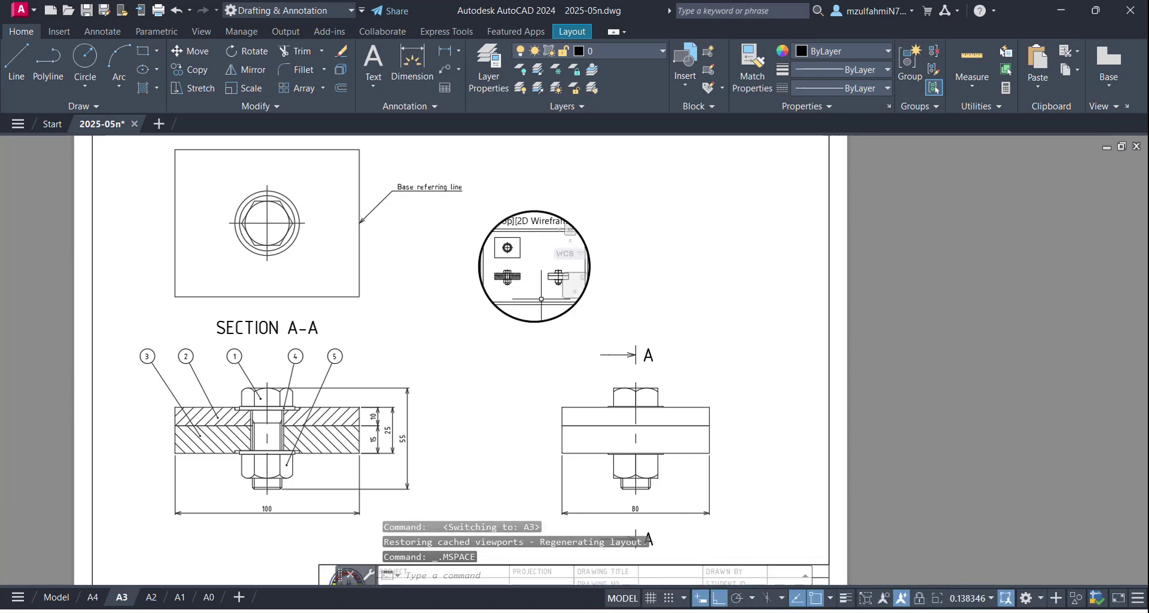
scroll(541, 299, up, 6)
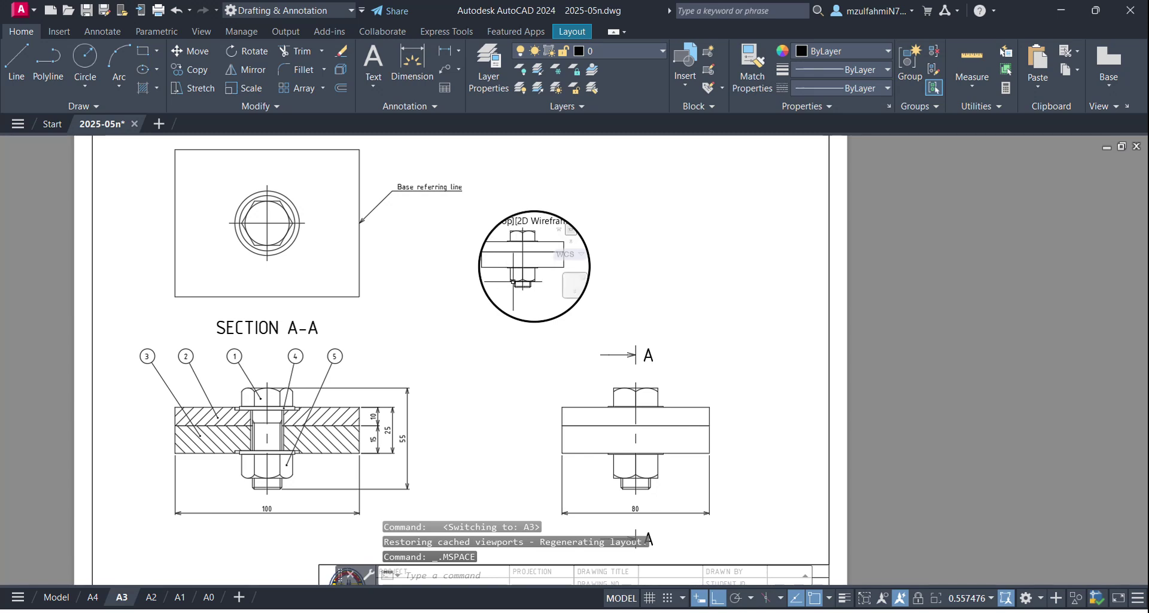
scroll(510, 281, up, 2)
middle_drag(531, 272, 605, 272)
scroll(567, 267, up, 2)
scroll(568, 266, up, 2)
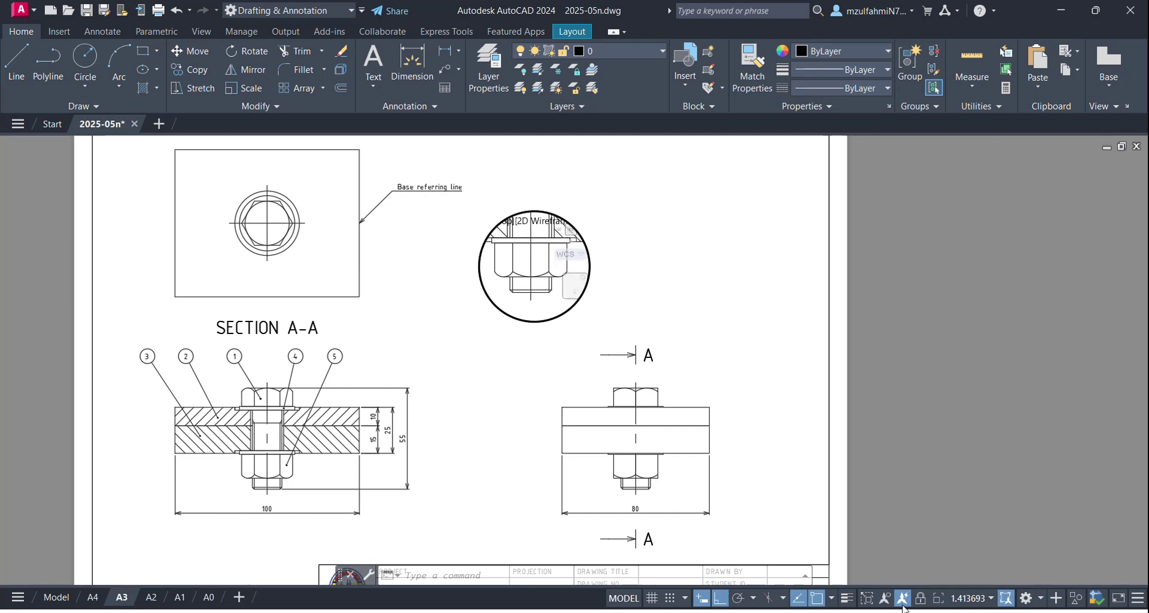
Step: Set the circular detail viewport to 2:1 scale, centre the nut, and lock the view
click(970, 604)
scroll(977, 203, up, 1)
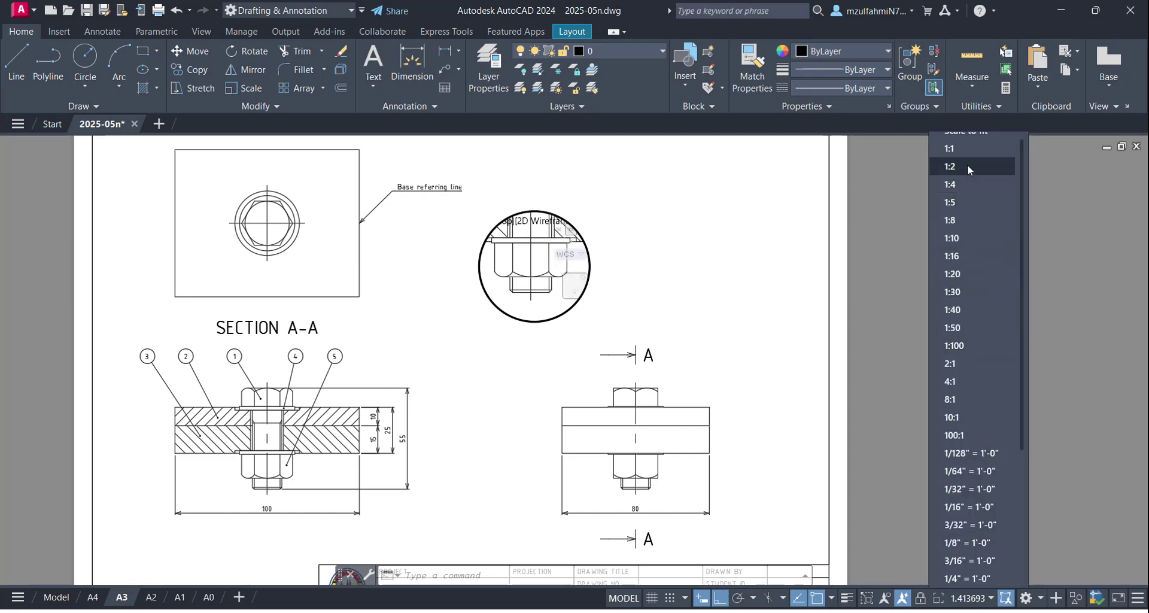
click(948, 364)
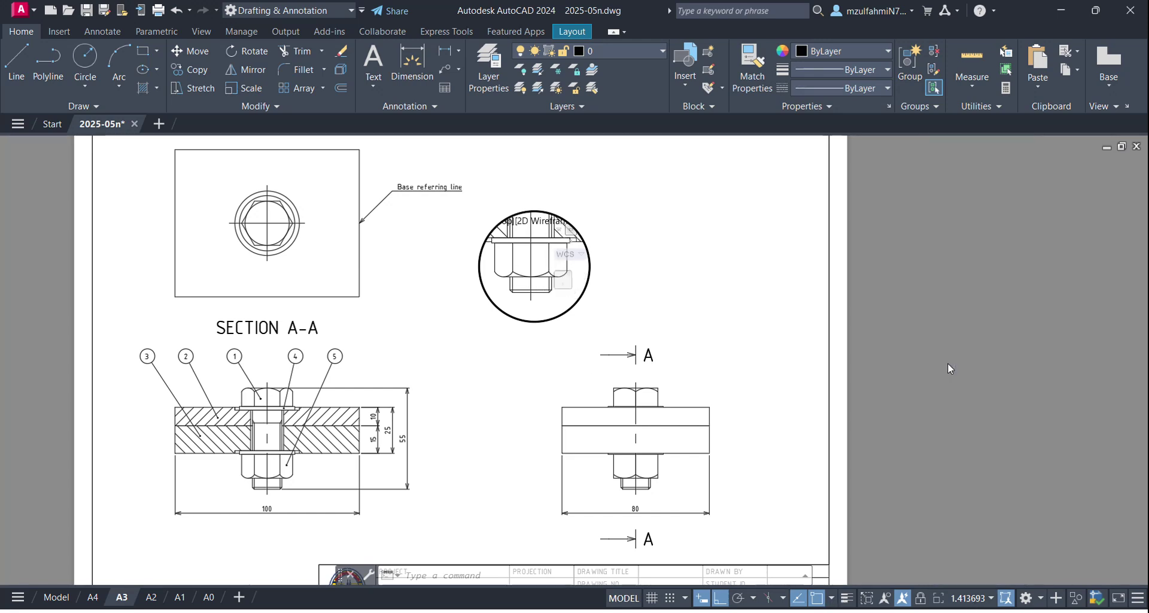
middle_drag(526, 252, 530, 246)
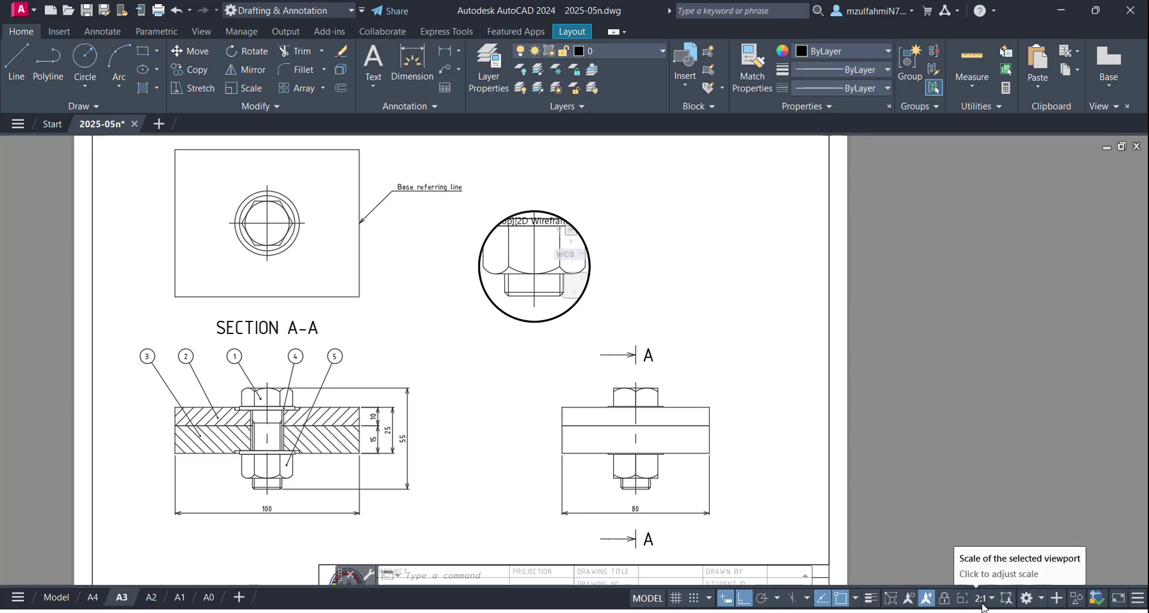
click(945, 598)
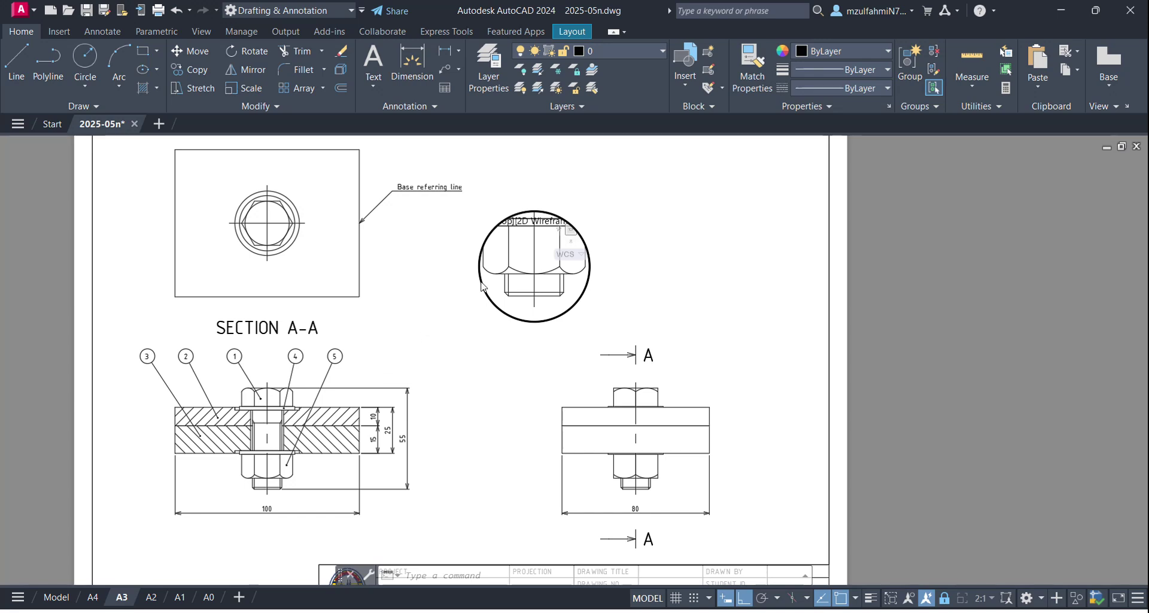
scroll(476, 290, down, 4)
scroll(485, 287, up, 2)
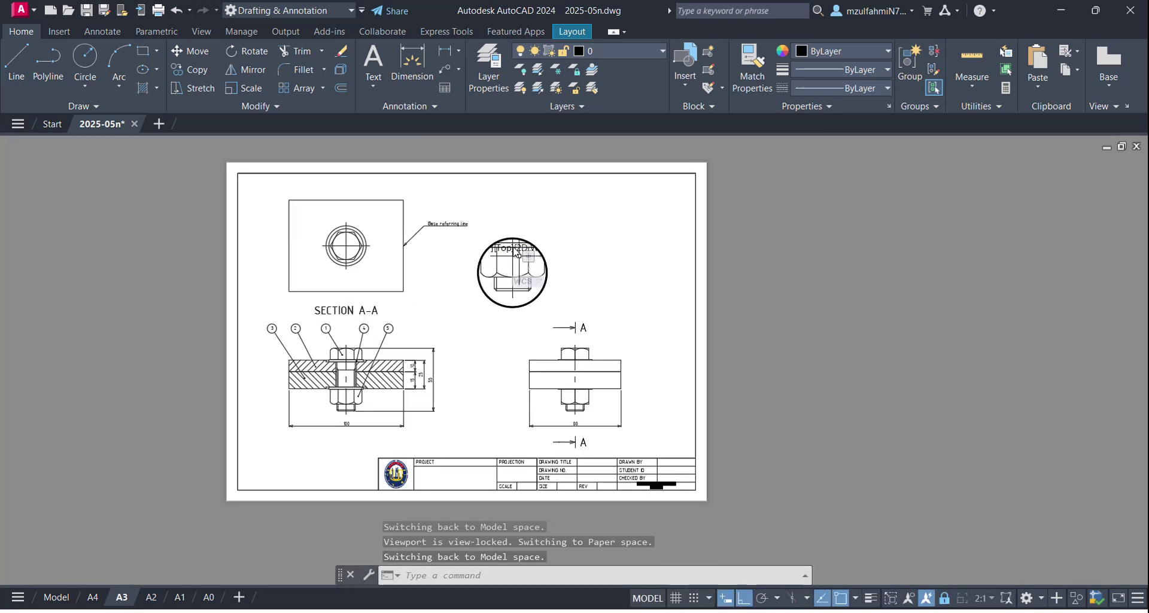
Step: Switch the active viewport between the large sheet view and the circular detail
click(480, 282)
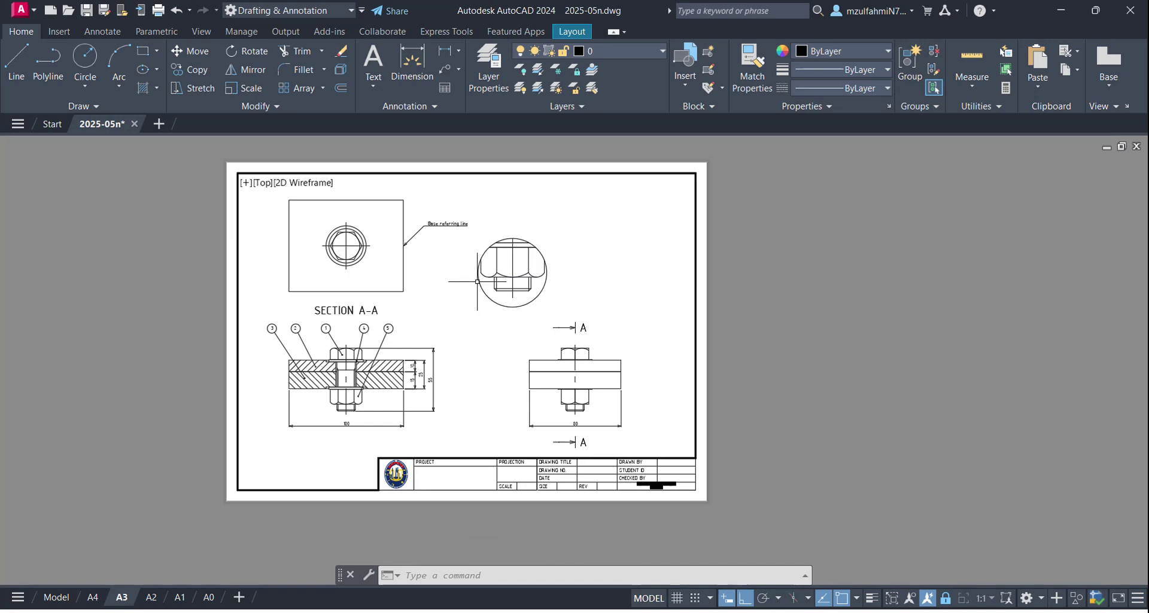
key(ctrl+r)
key(ctrl+r)
key(ctrl+r)
key(ctrl+r)
key(ctrl+r)
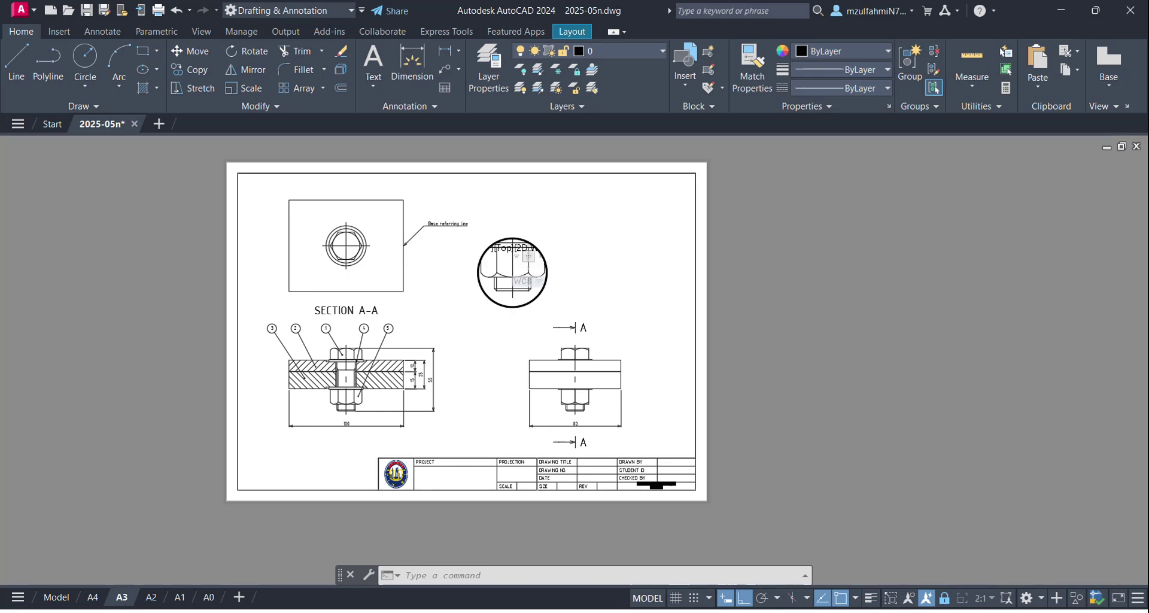
key(ctrl+r)
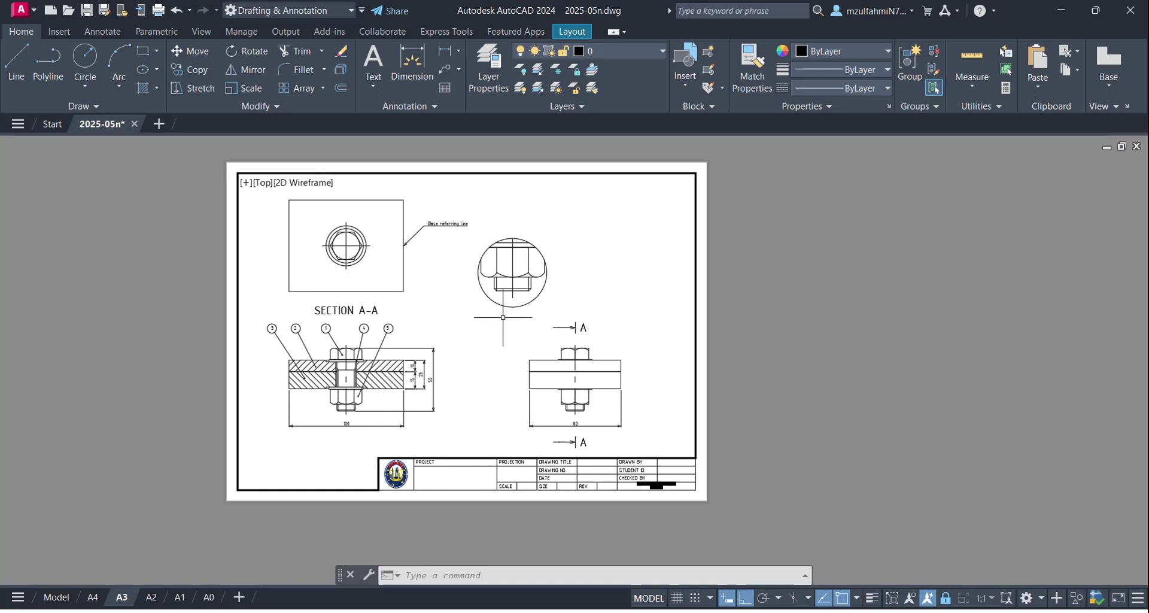
click(509, 294)
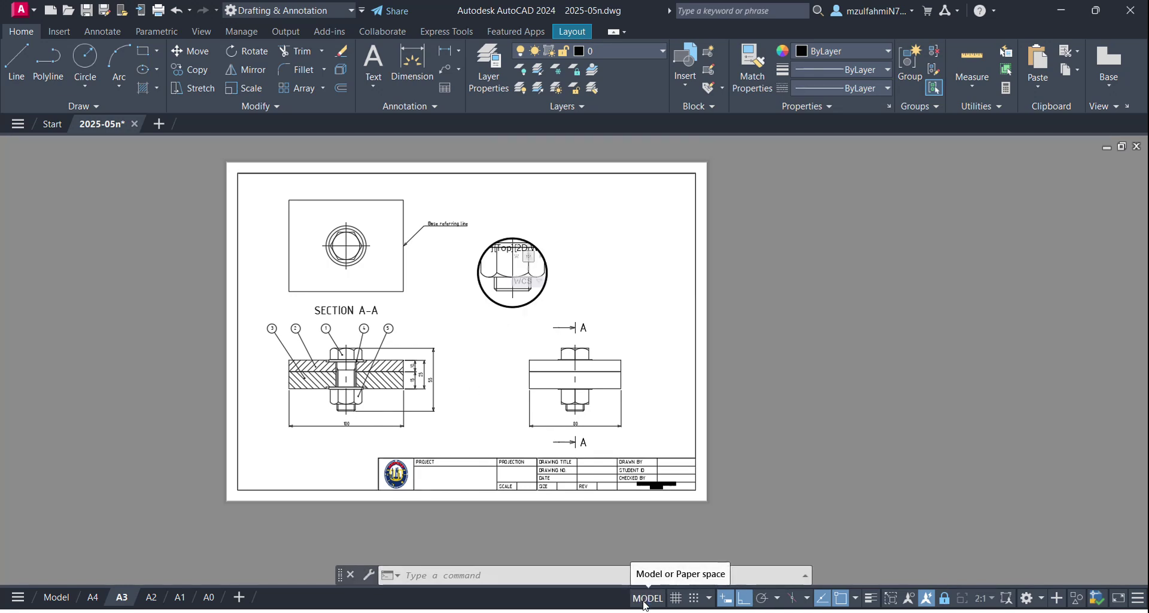
Step: Return to paper space and pan to show the full A3 sheet with its title block
click(645, 602)
scroll(546, 386, up, 4)
scroll(513, 323, down, 2)
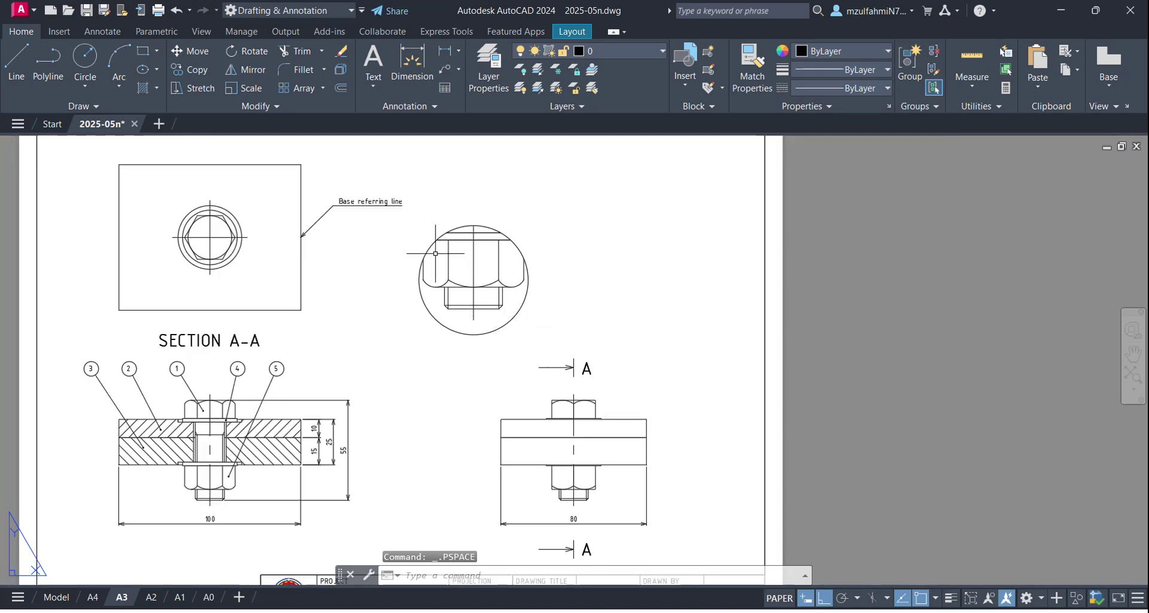
scroll(452, 319, down, 2)
middle_drag(452, 319, 468, 256)
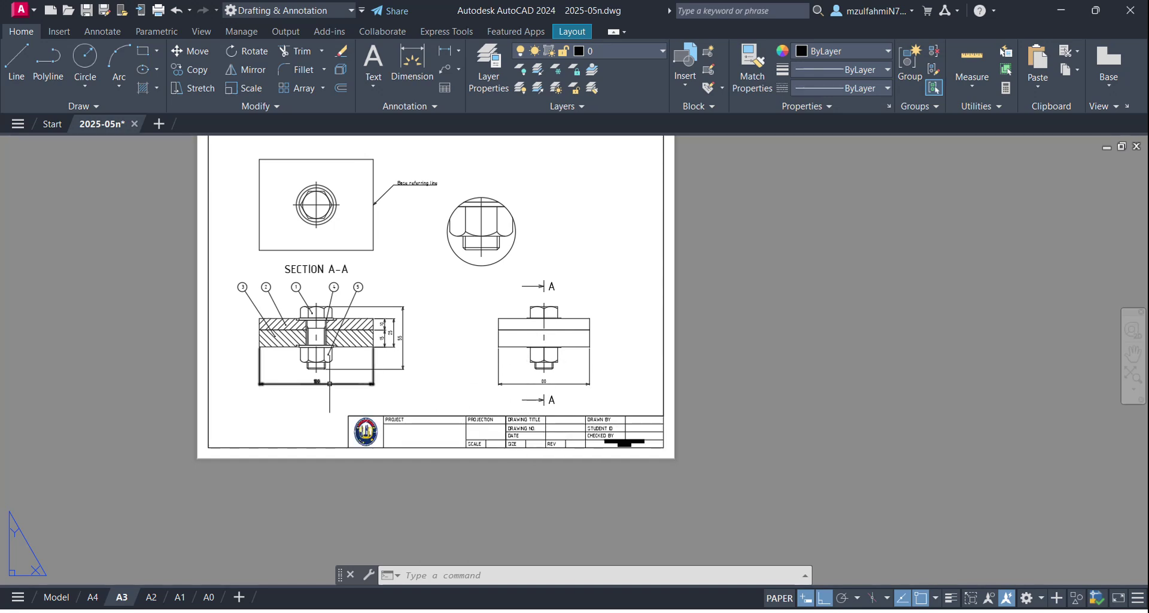
scroll(349, 272, up, 4)
scroll(677, 195, down, 4)
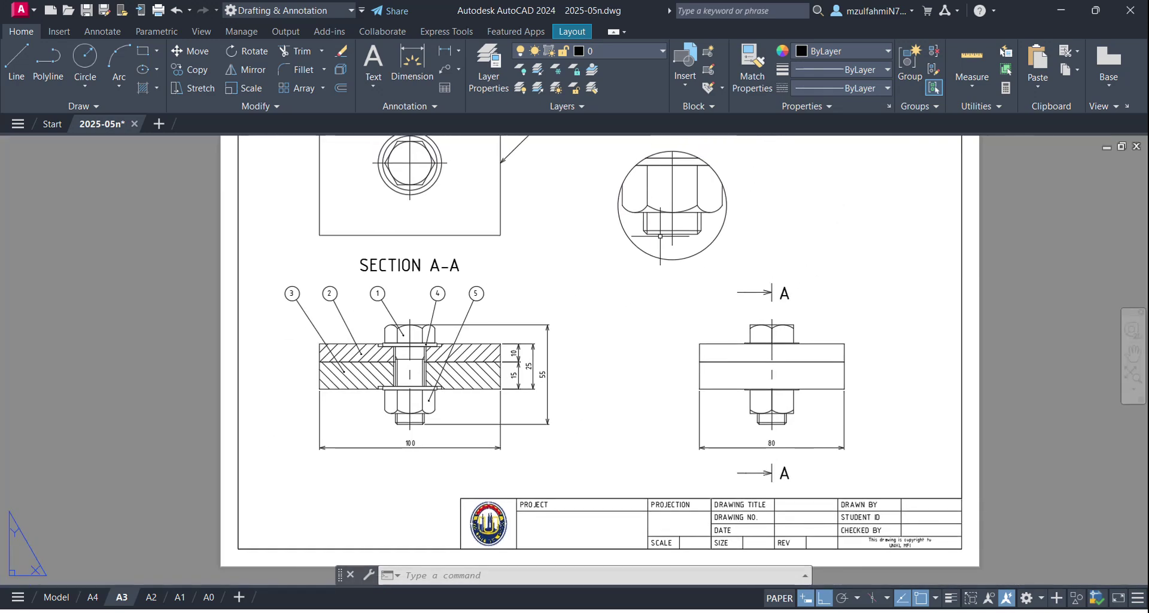
middle_drag(463, 346, 523, 205)
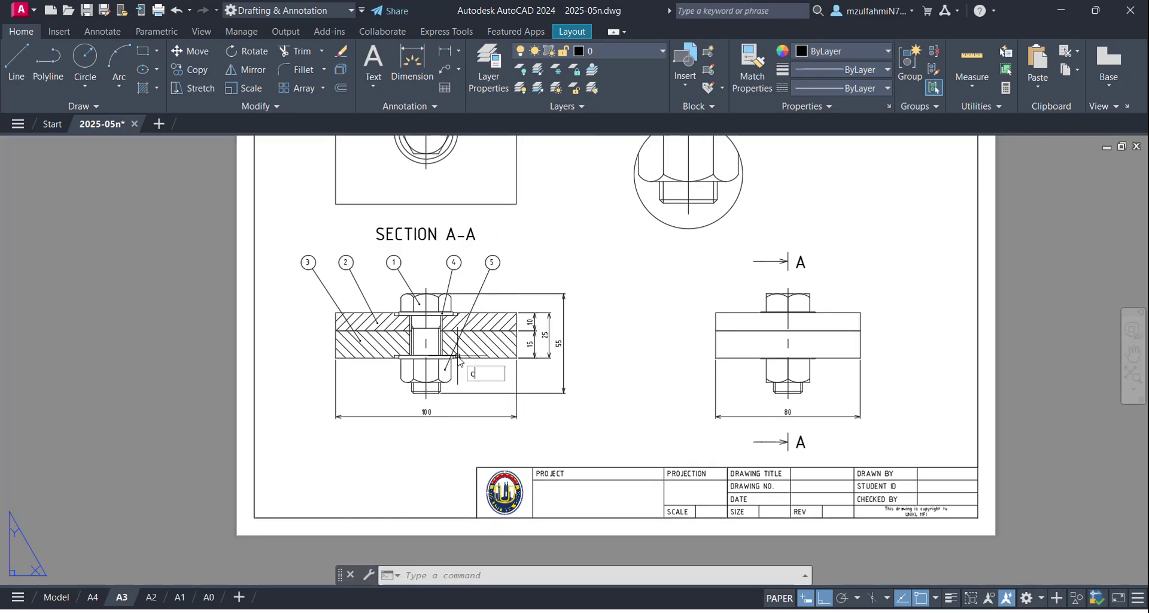
Step: Draw a circle centred on the lower nut's bottom midpoint in SECTION A-A, enclosing the nut
key(Return)
scroll(456, 372, up, 4)
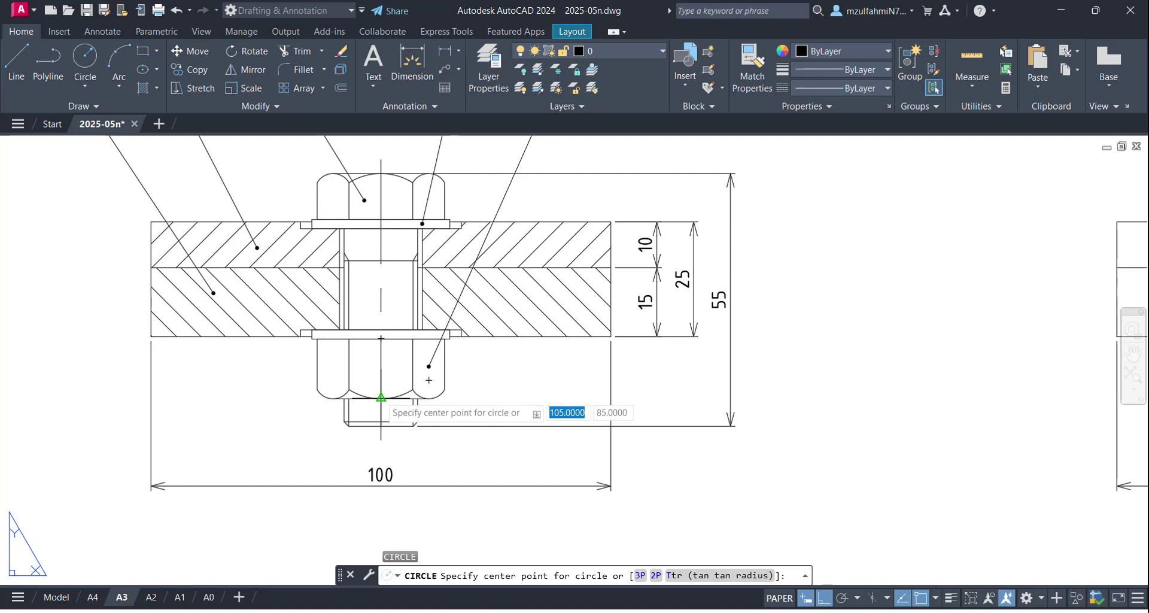
click(381, 397)
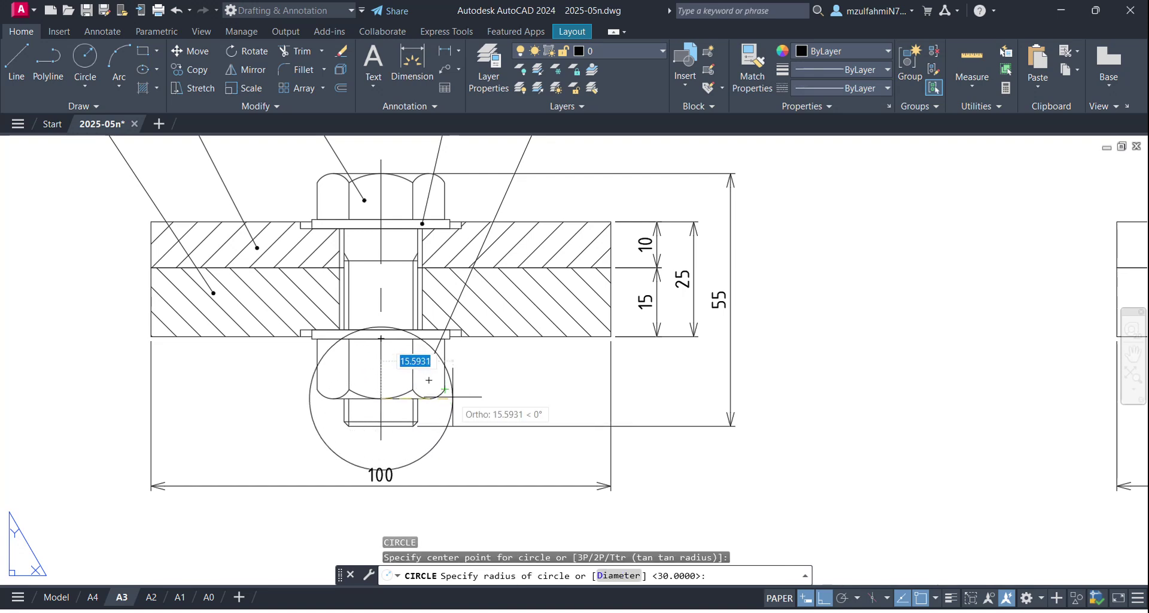
scroll(453, 397, up, 2)
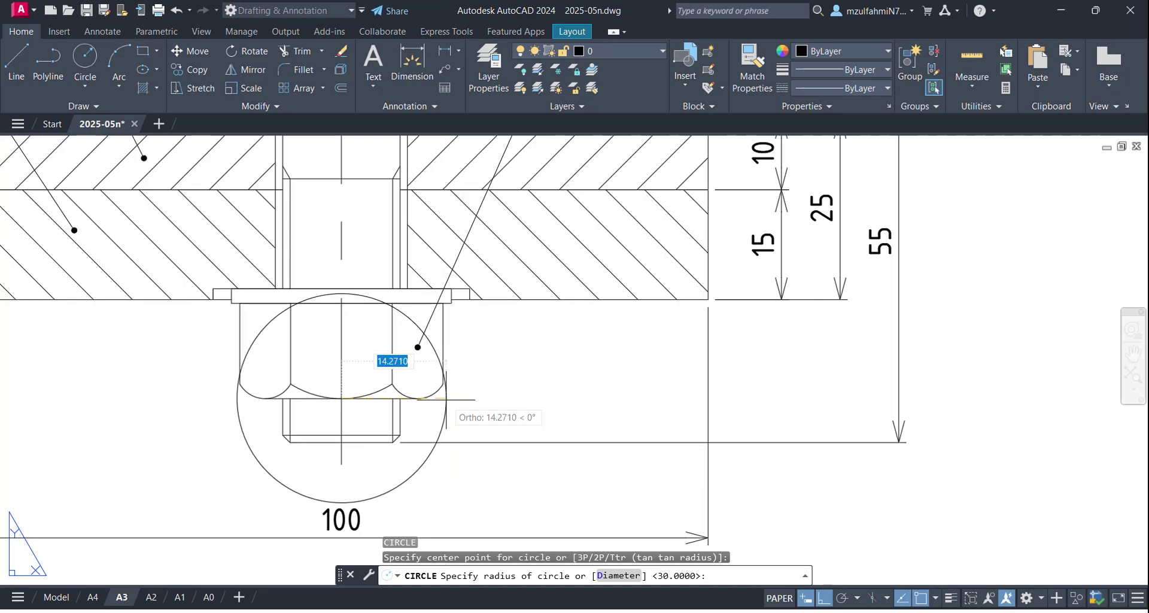
click(446, 399)
scroll(539, 455, down, 7)
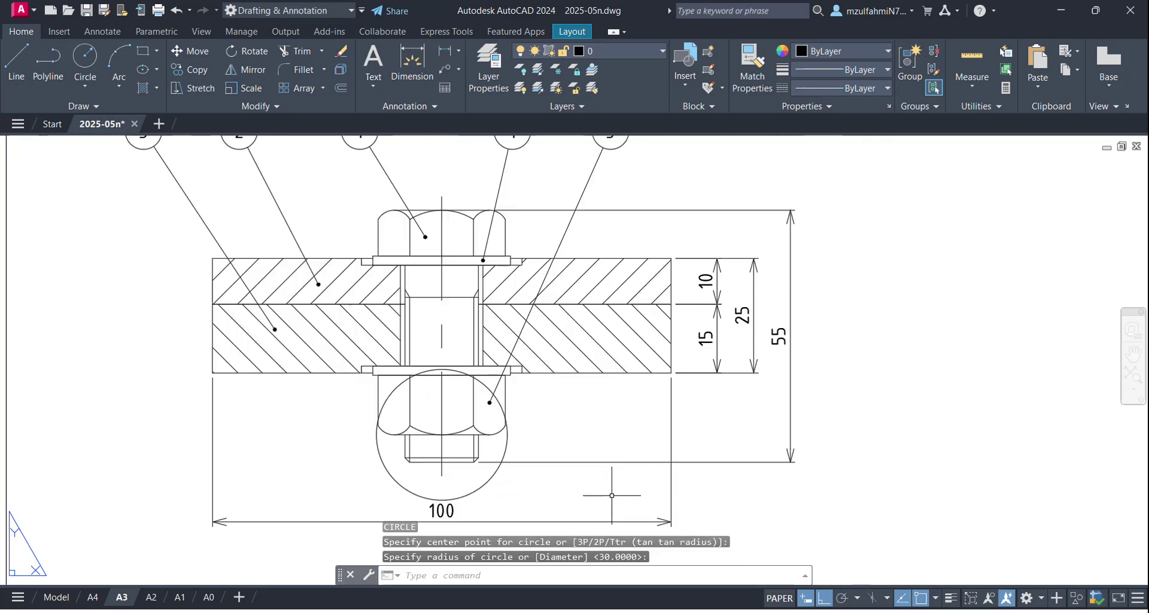
scroll(573, 478, up, 5)
scroll(565, 400, down, 4)
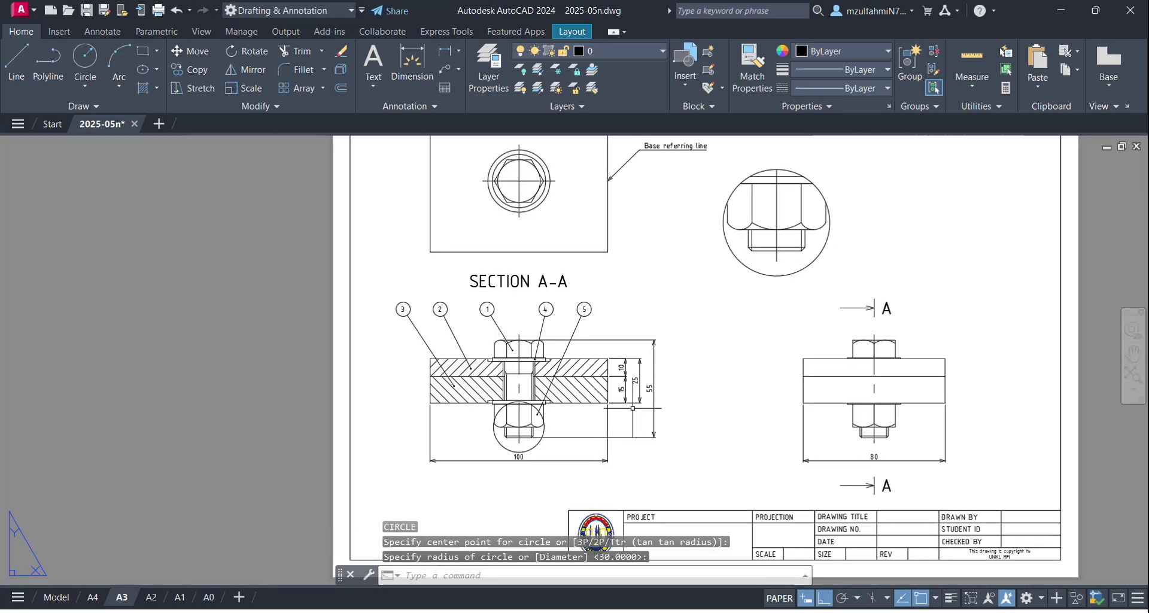
scroll(589, 425, up, 2)
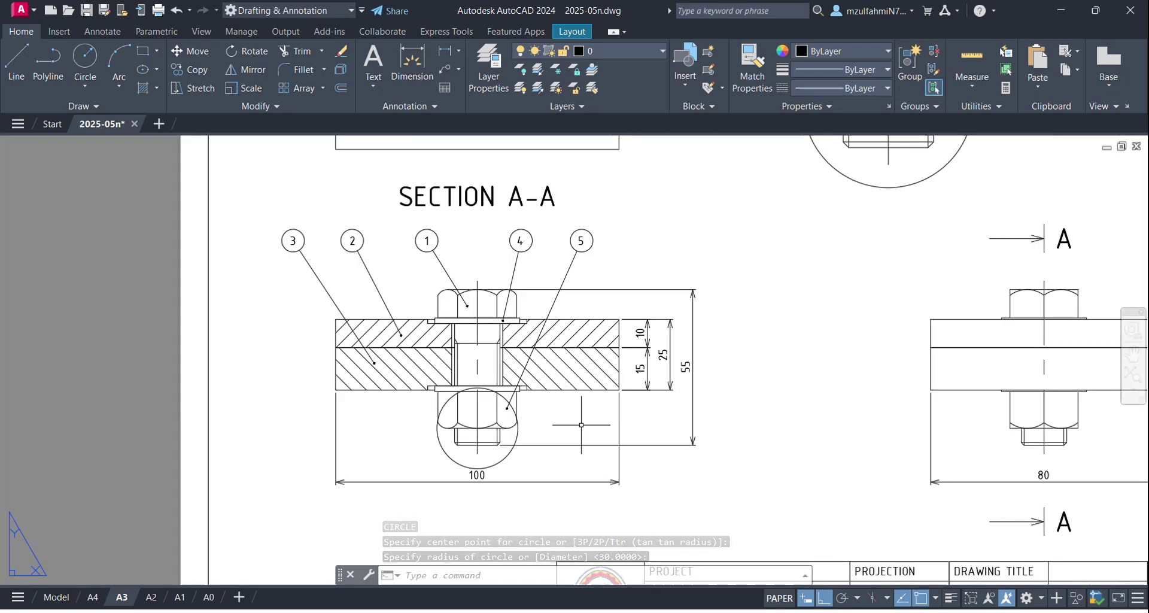
Step: Start a multiline text label for the detail circle with MT
text(t)
key(BackSpace)
text(MT)
key(Return)
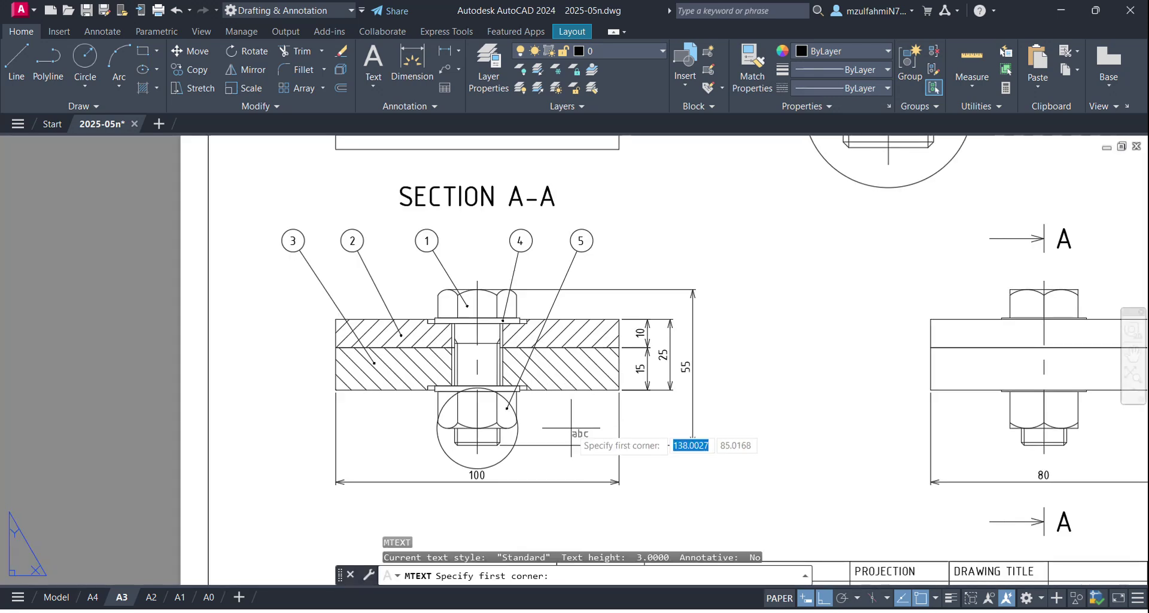
scroll(472, 426, up, 1)
Step: Create a Middle Left justified MTEXT label 'B' at height 7
click(499, 412)
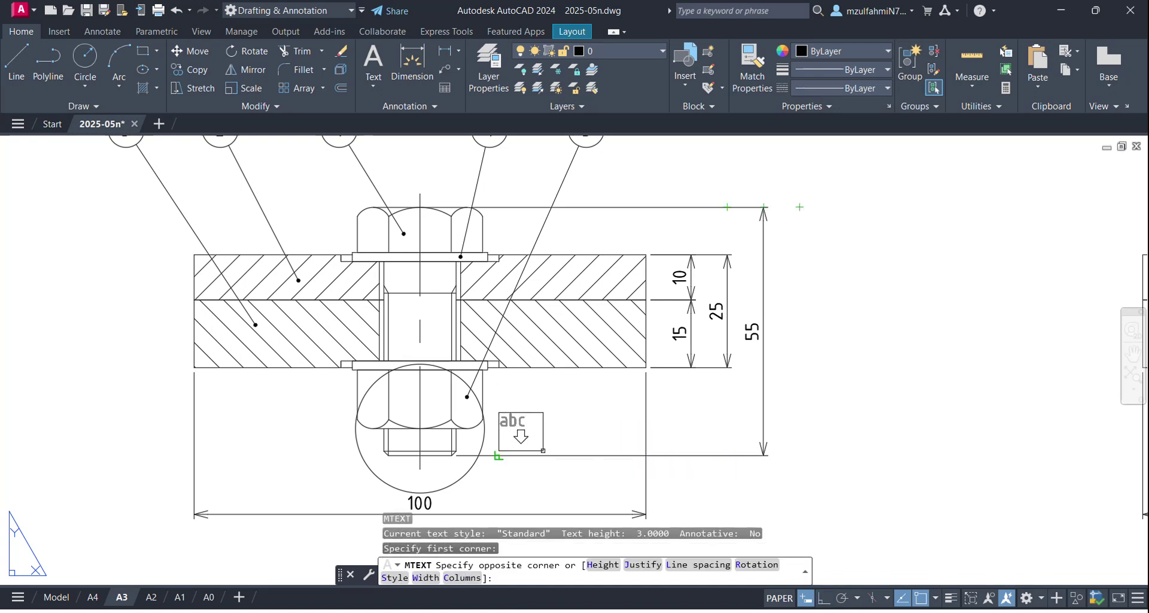
click(542, 450)
click(510, 69)
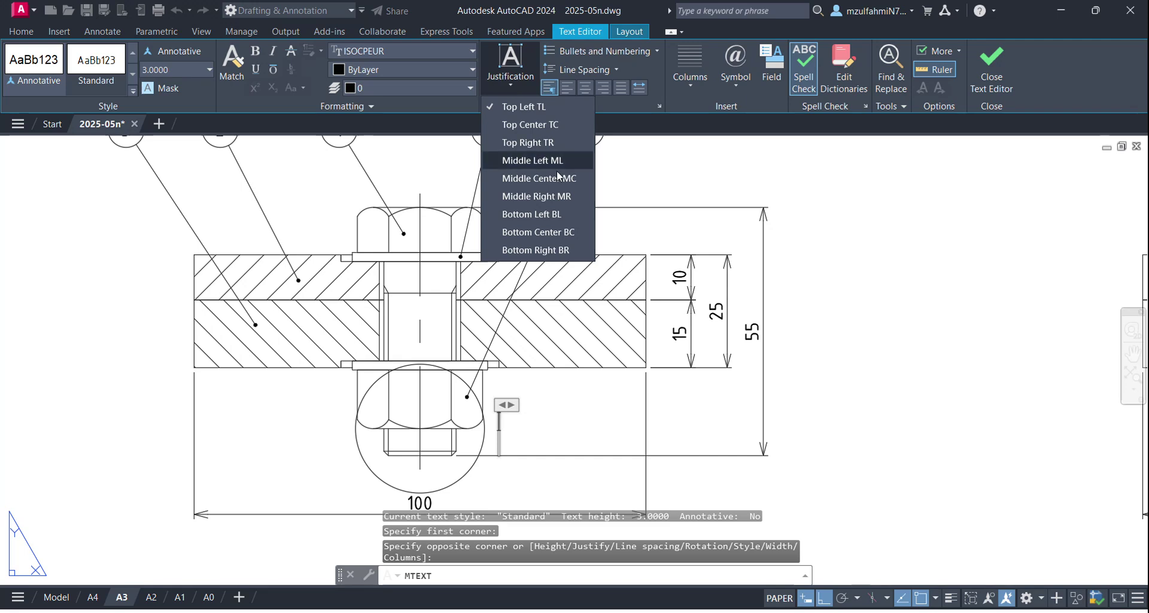
click(559, 184)
text(B)
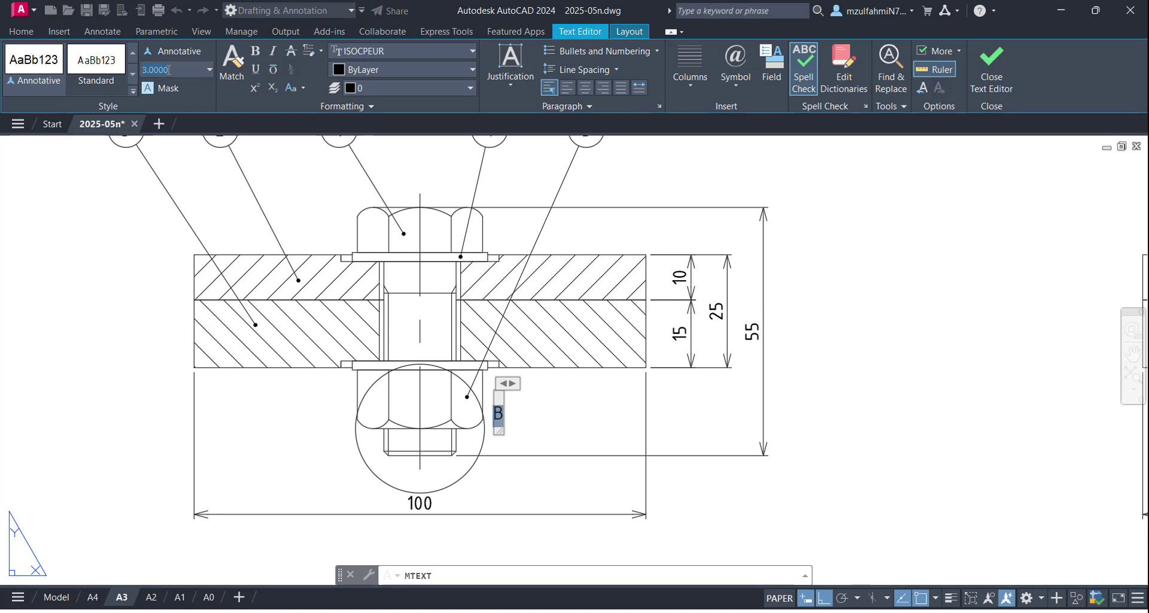
key(Return)
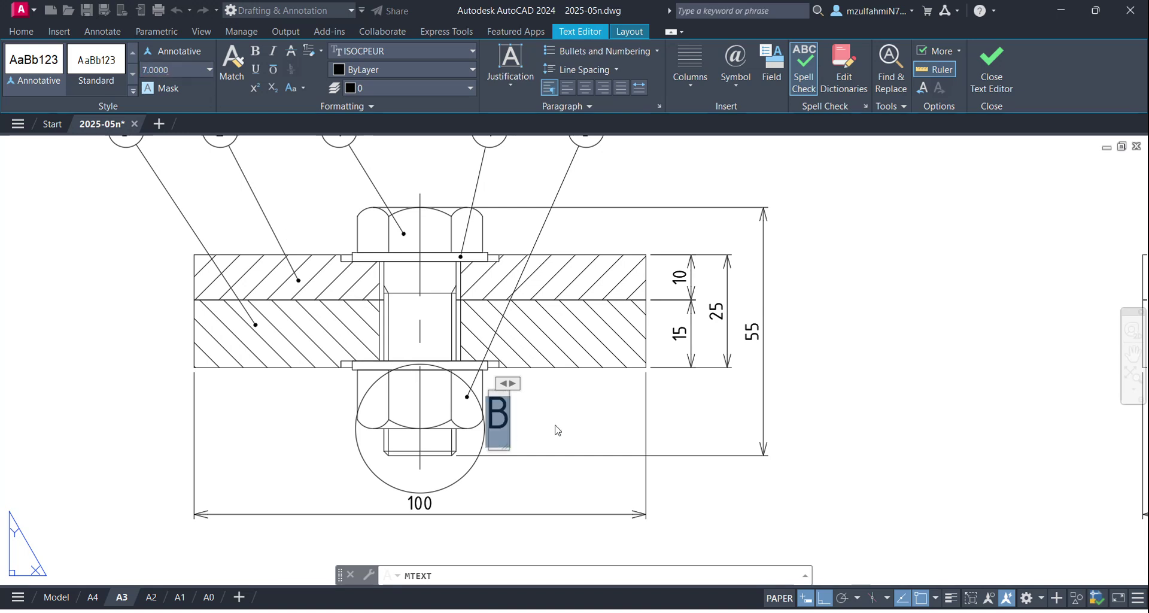
click(557, 429)
Step: Move the 'B' label to sit just beside the circle around the nut
click(504, 429)
click(508, 434)
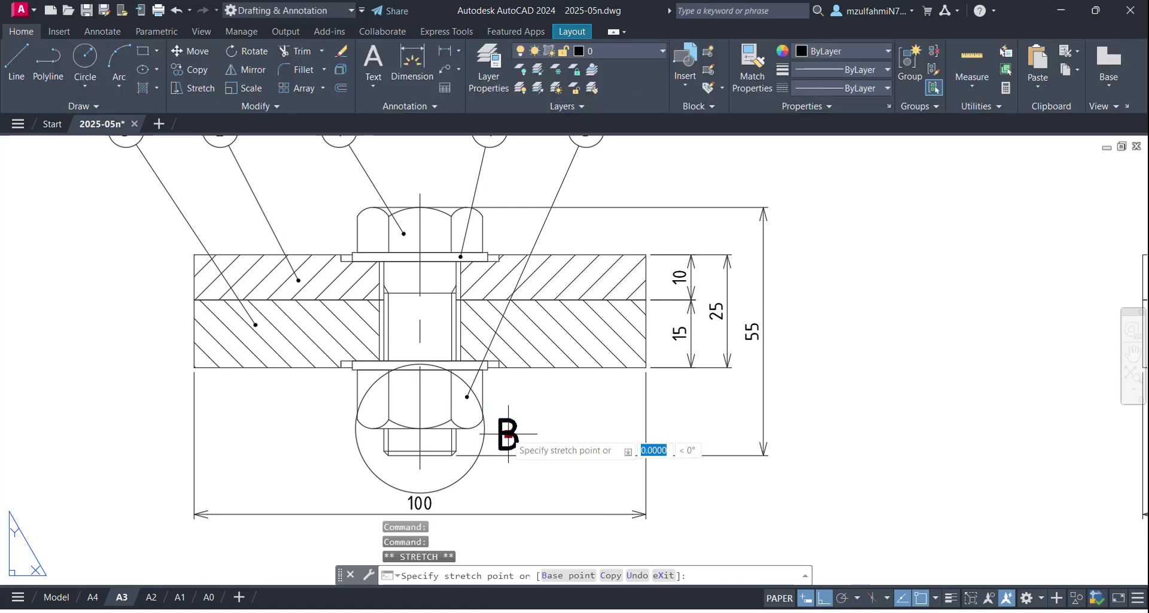
click(341, 434)
click(342, 433)
click(342, 470)
click(342, 470)
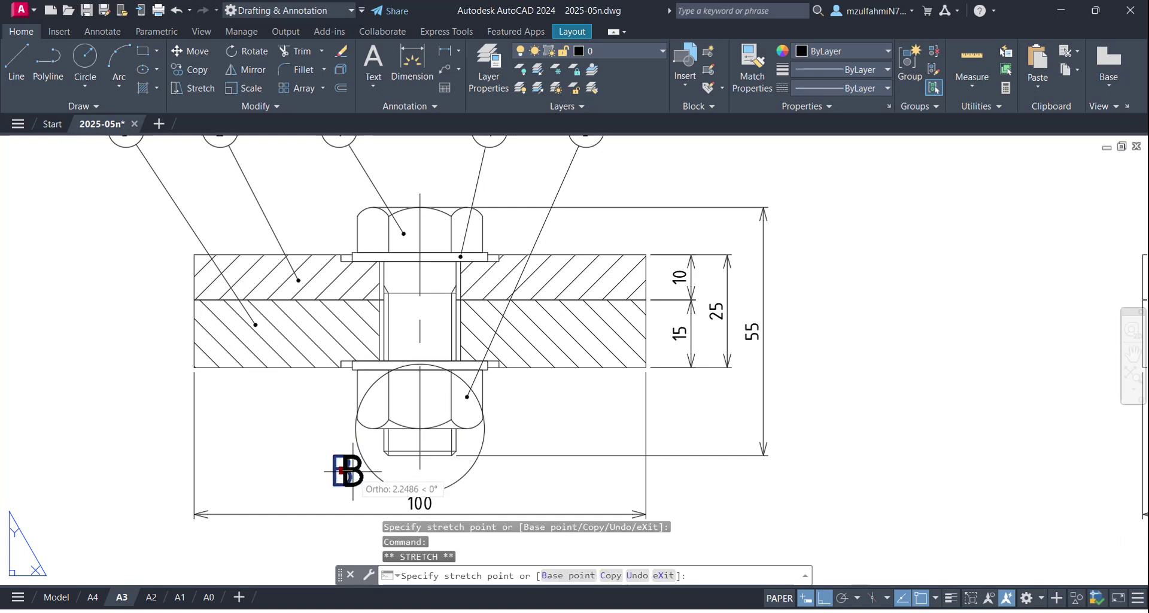
key(Escape)
scroll(353, 473, down, 5)
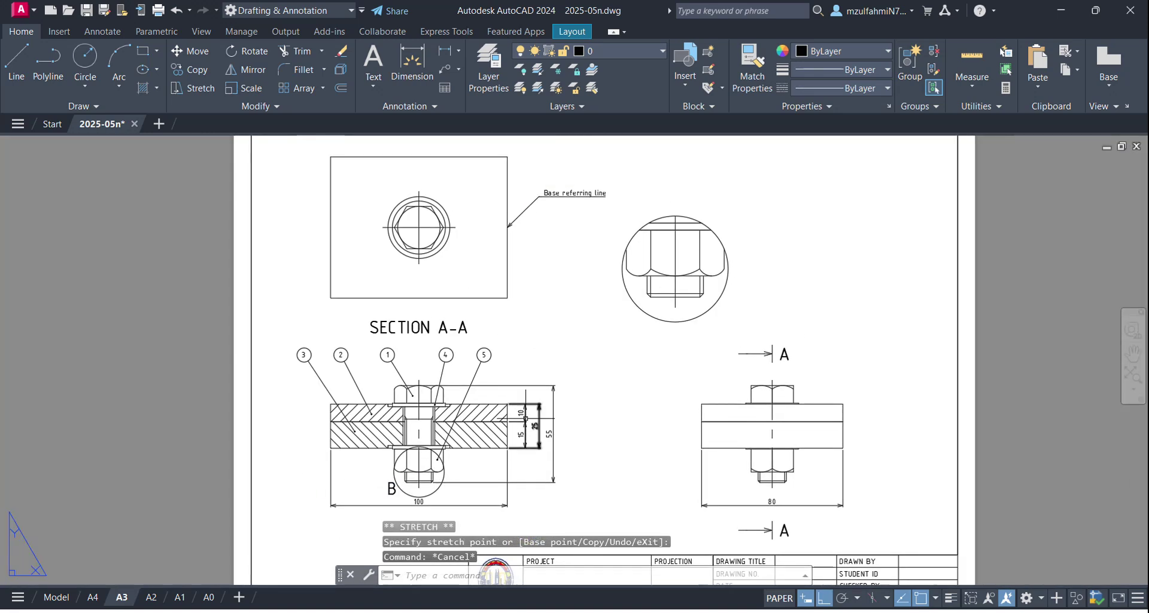
Step: Create a Middle Center caption 'DETAIL B (2:1)' at text height 7
middle_drag(601, 316, 591, 334)
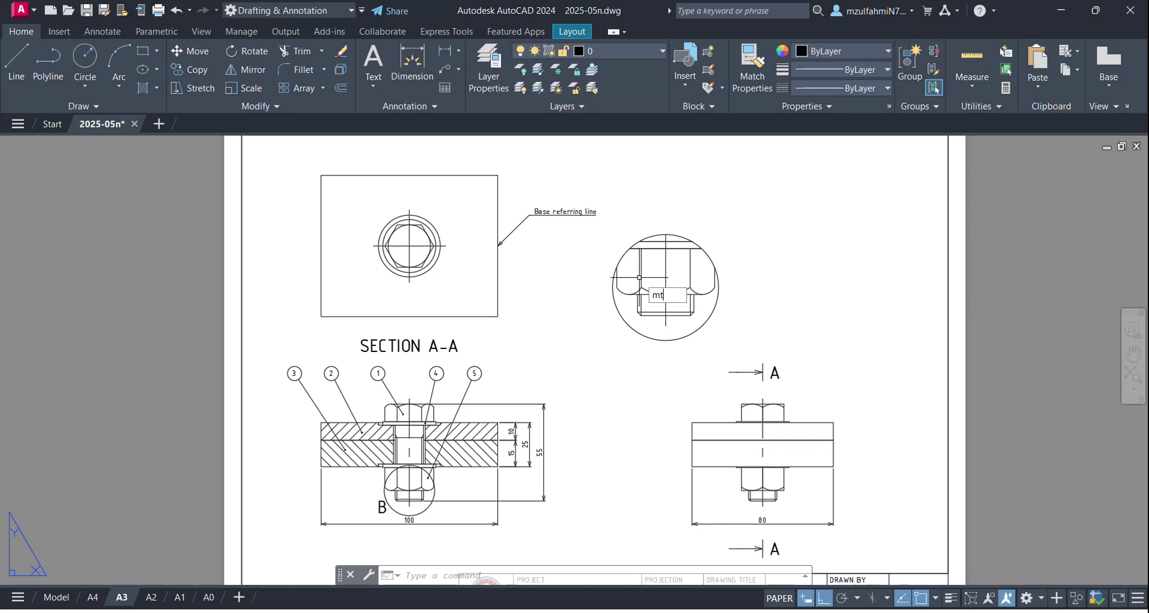
key(Return)
click(608, 175)
click(769, 213)
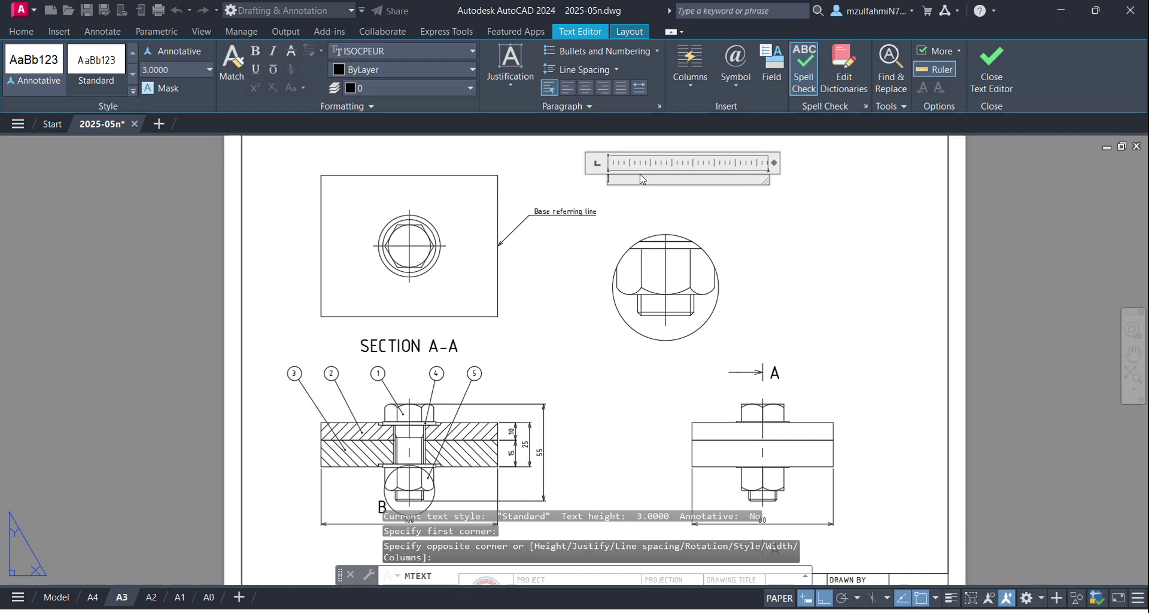
click(510, 69)
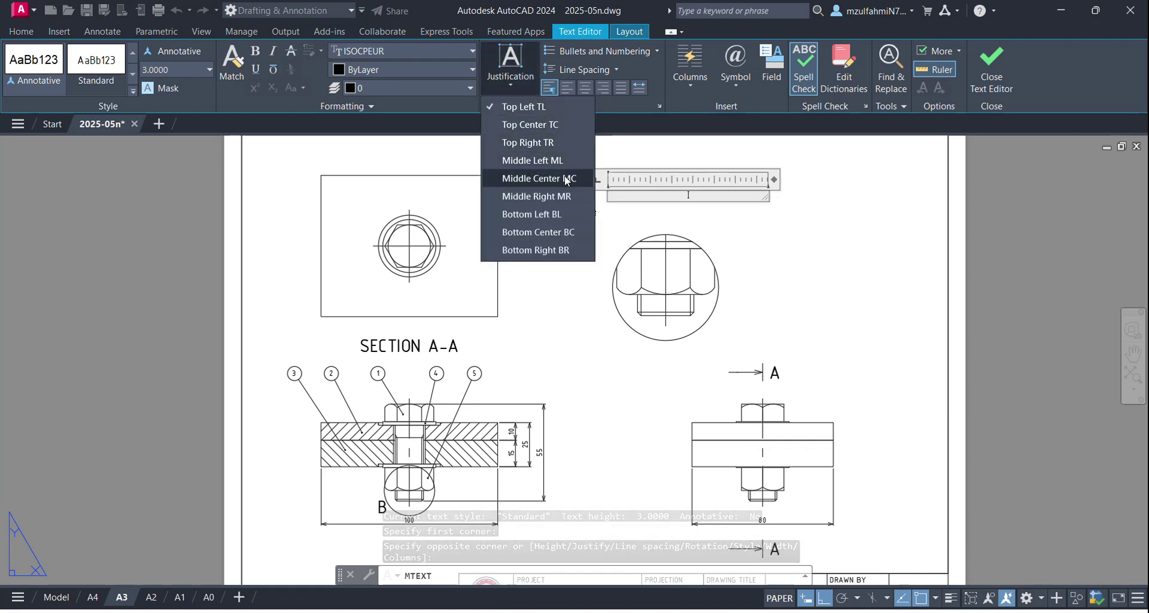
click(566, 178)
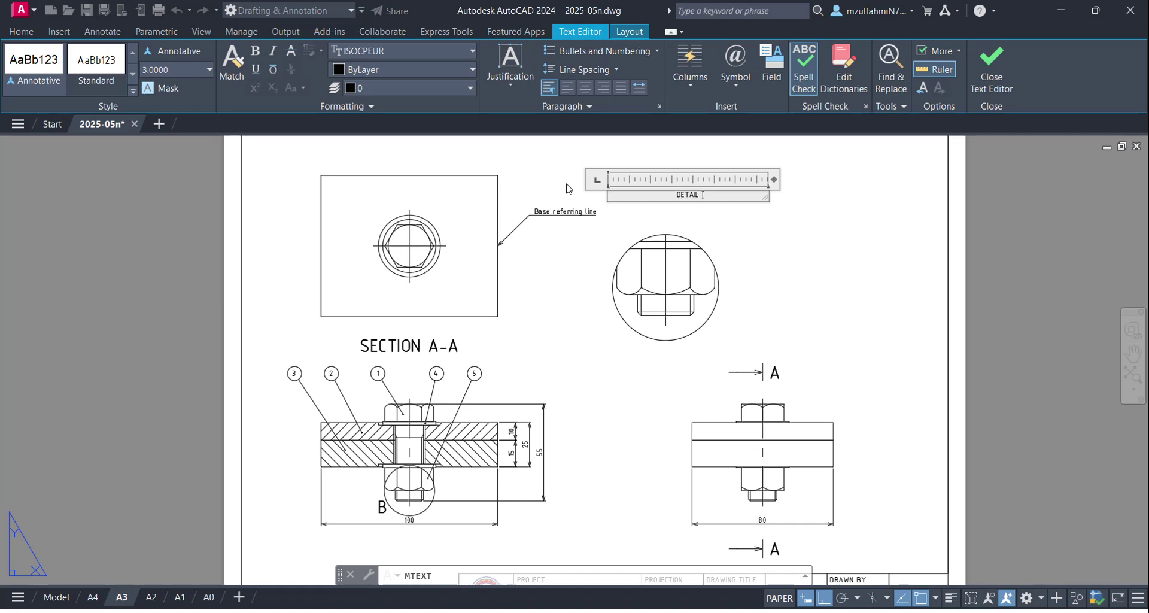
text((2:1)
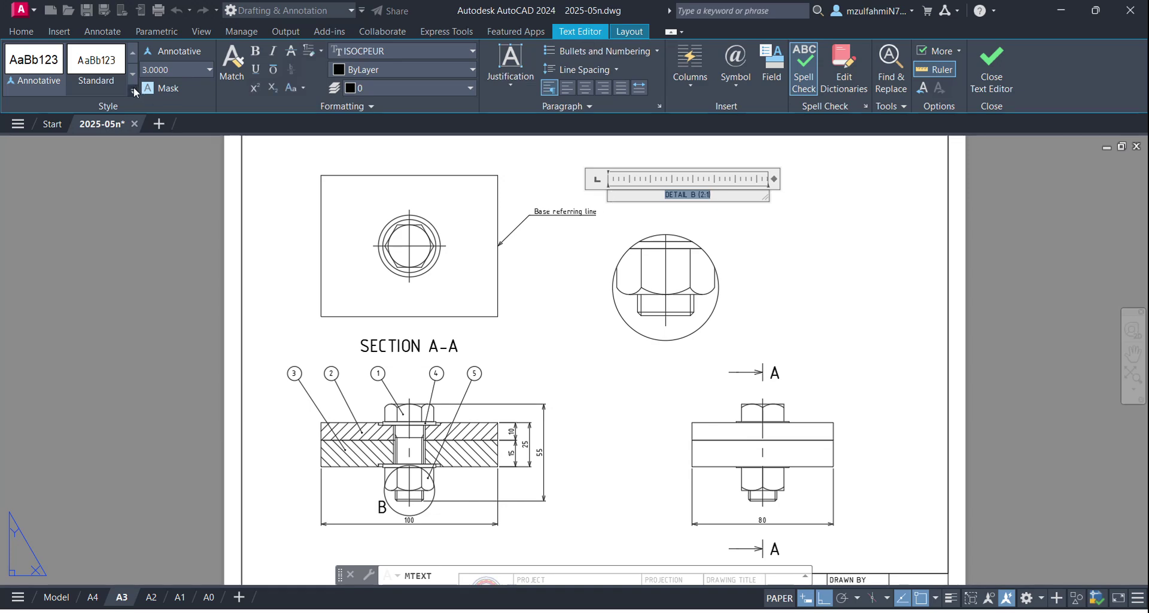
key(Return)
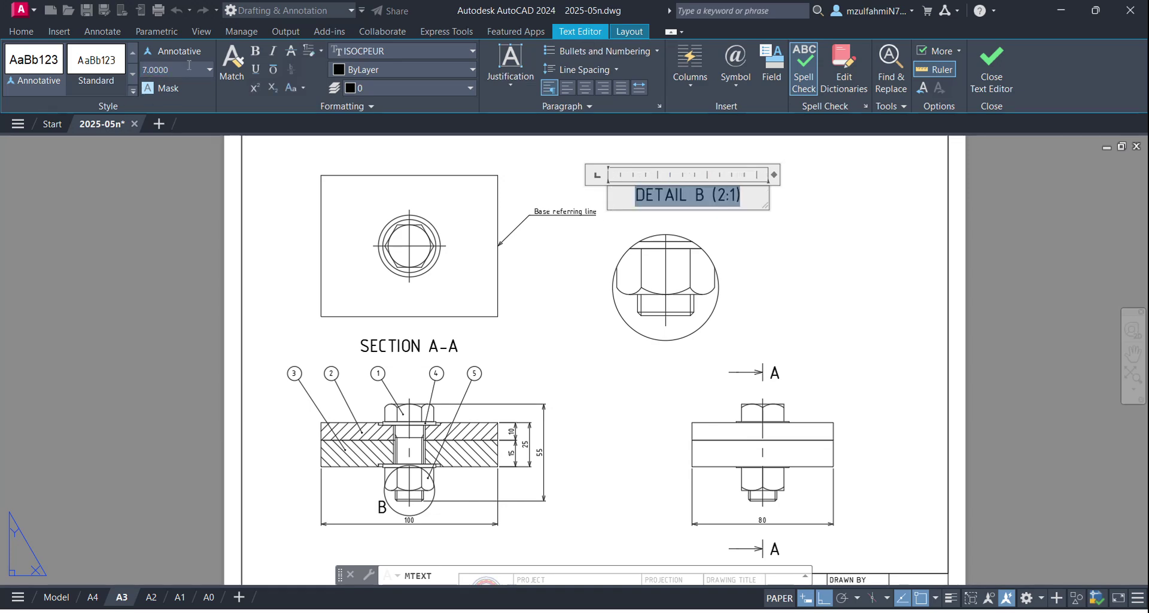
click(668, 372)
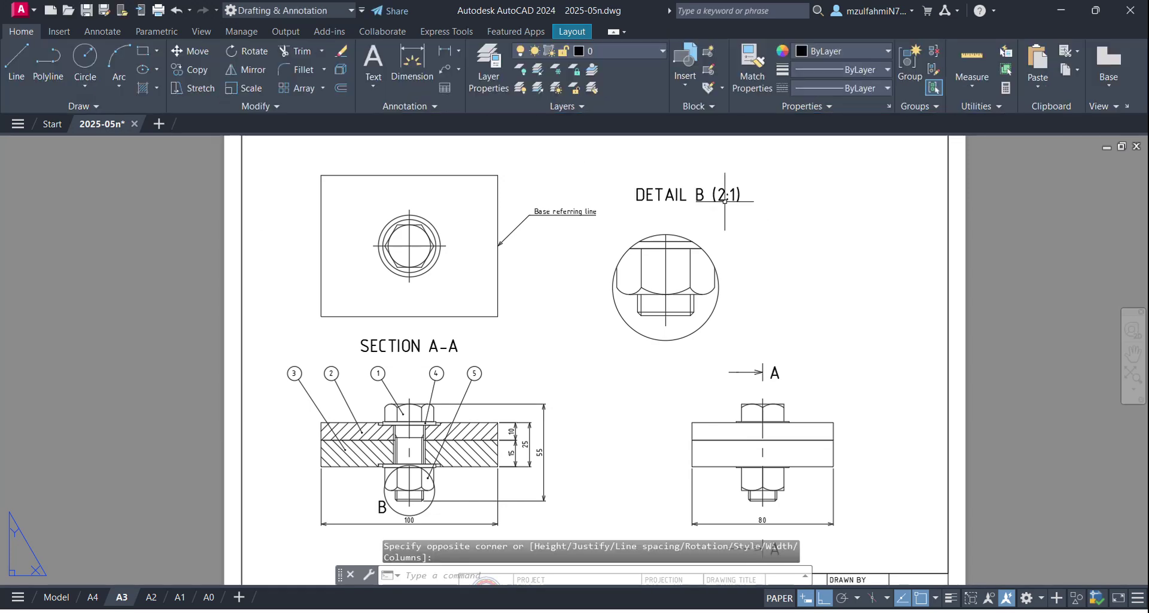
Step: Move the 'DETAIL B (2:1)' caption to sit just above the detail viewport circle
click(706, 201)
click(674, 194)
click(689, 195)
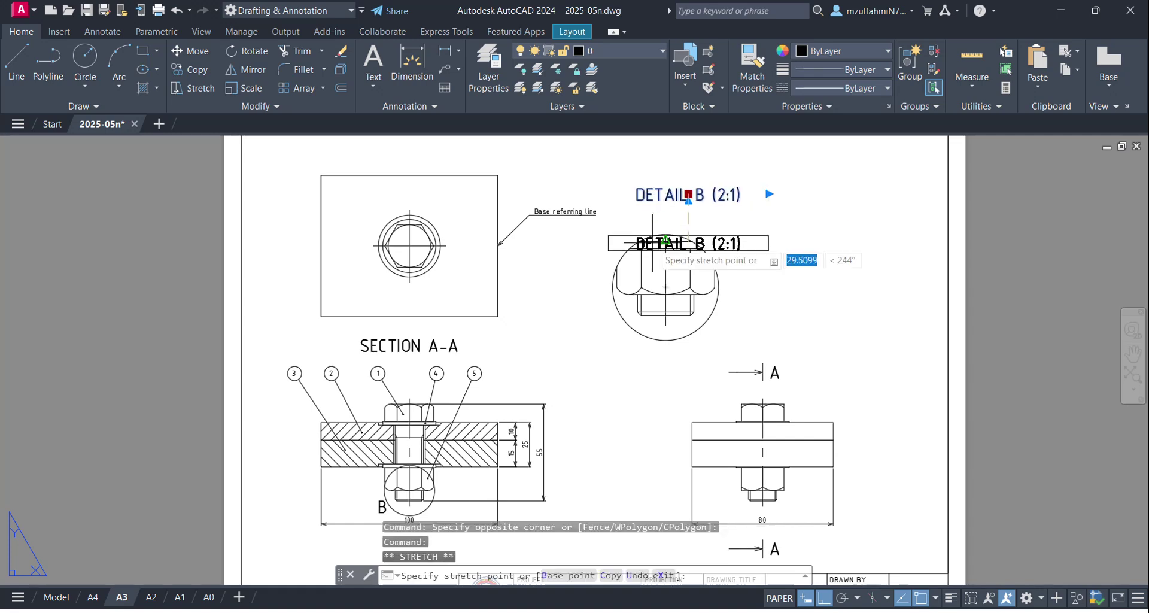
click(665, 235)
click(665, 235)
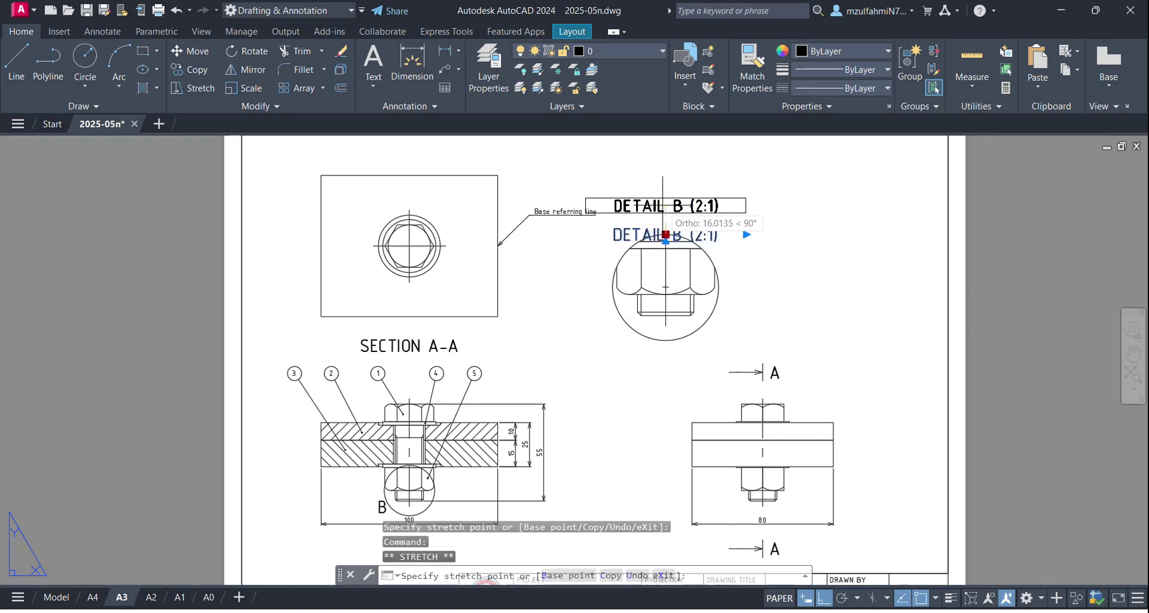
click(660, 219)
key(Escape)
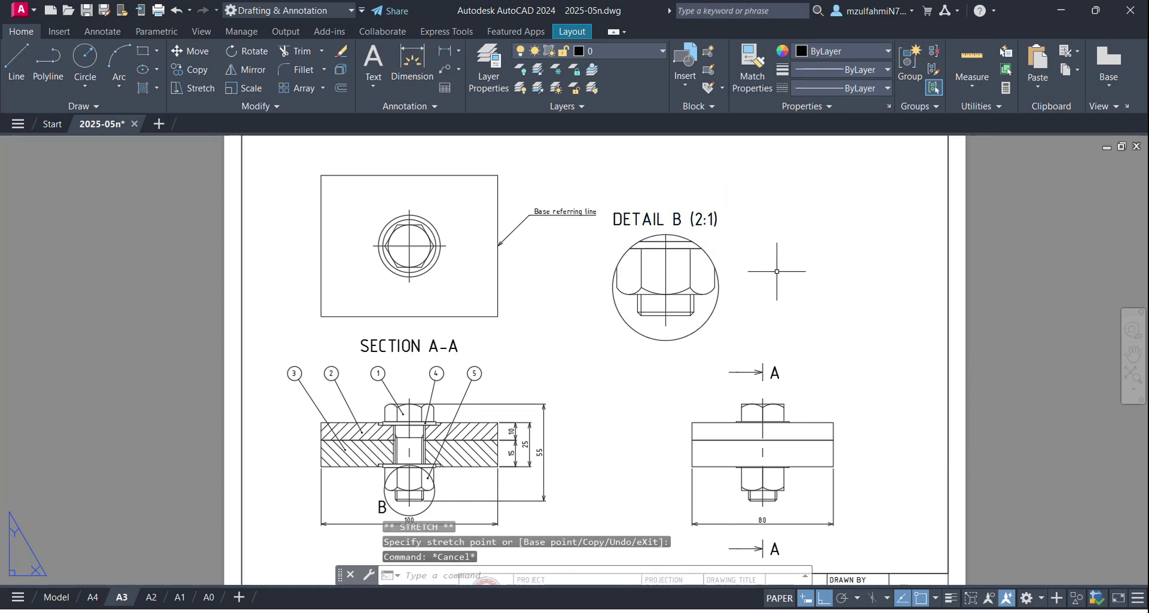
scroll(816, 278, down, 2)
scroll(645, 318, up, 2)
scroll(645, 317, up, 2)
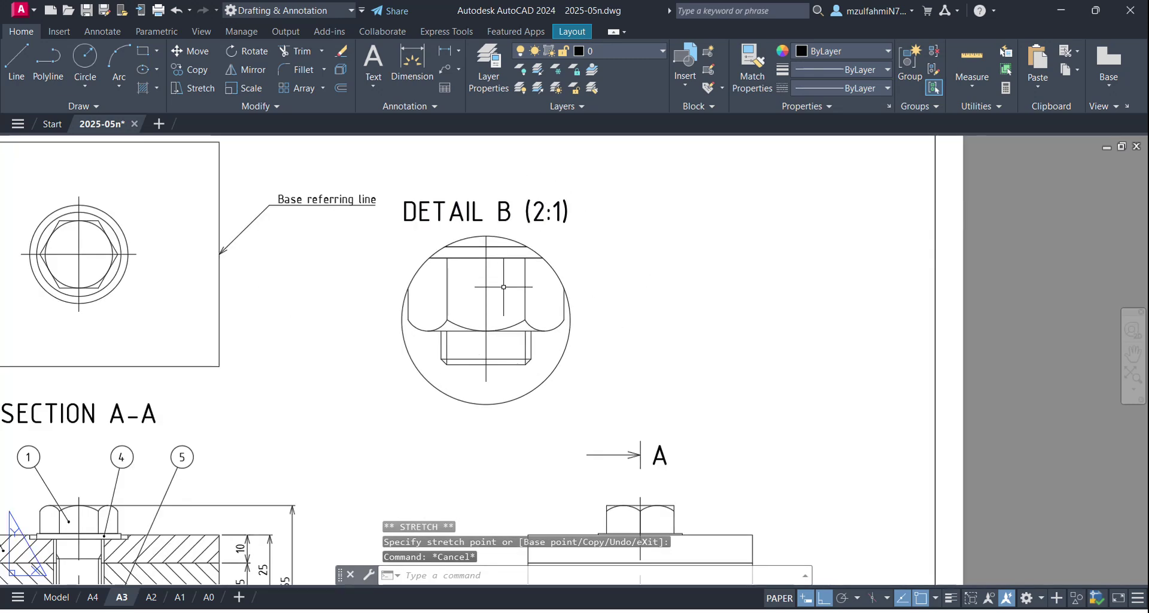
scroll(531, 342, down, 2)
middle_drag(533, 343, 559, 307)
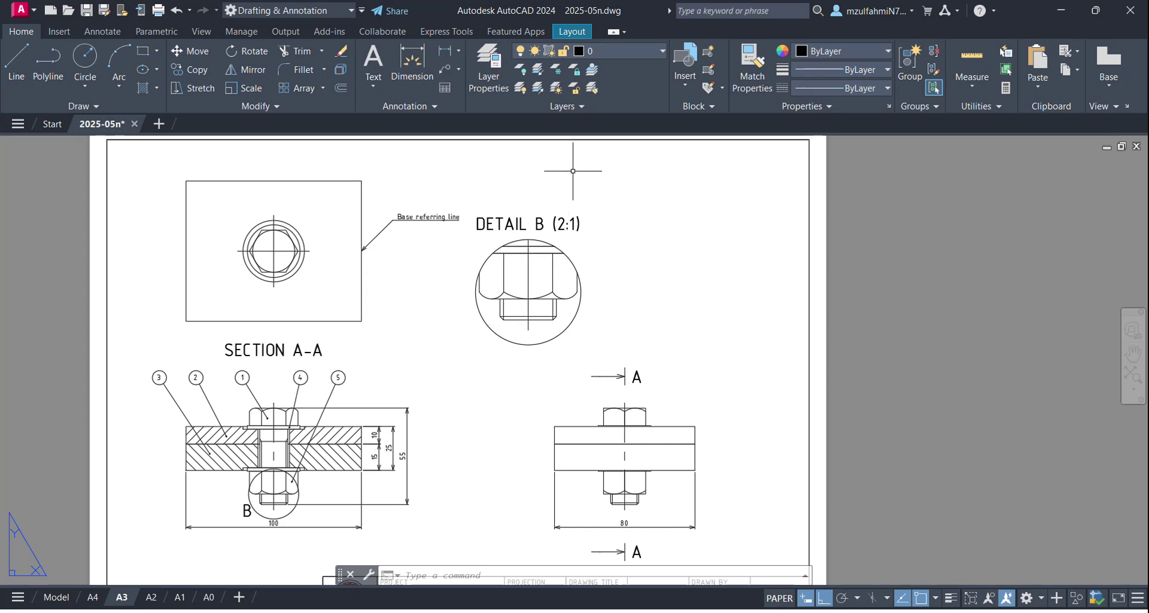
Step: Create a new layer named Hide in Layer Properties
click(495, 82)
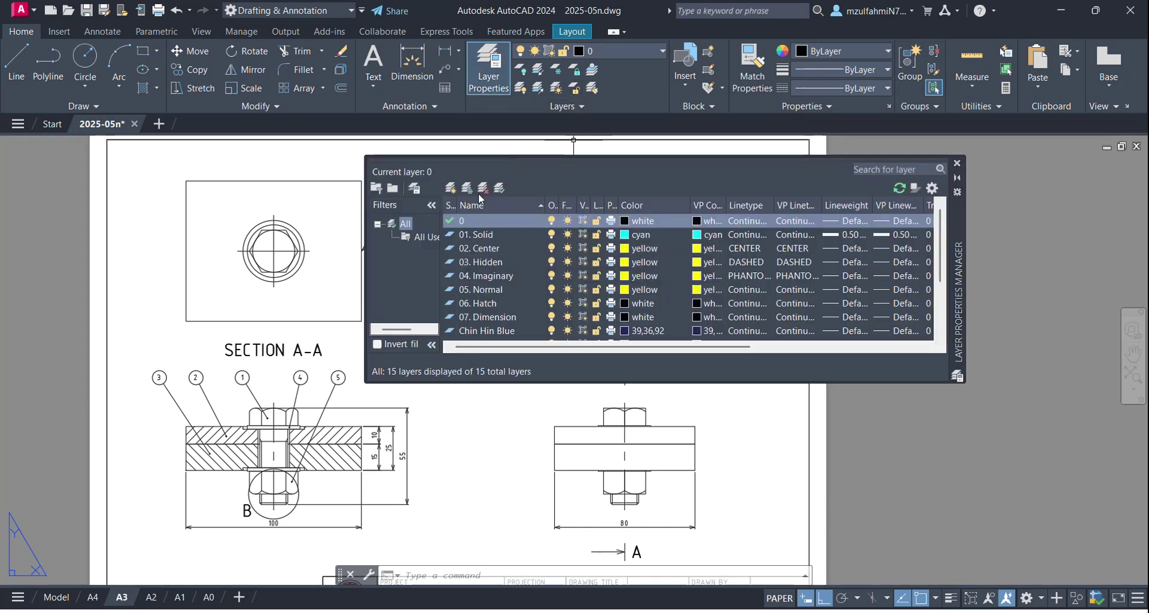
click(451, 189)
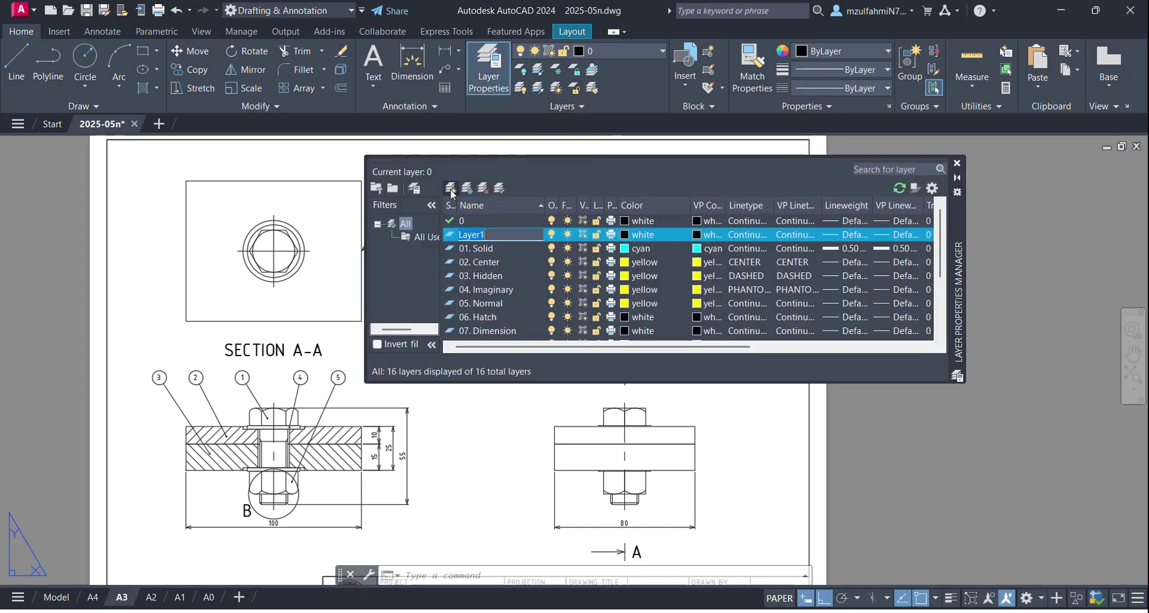
text(Hide)
key(Return)
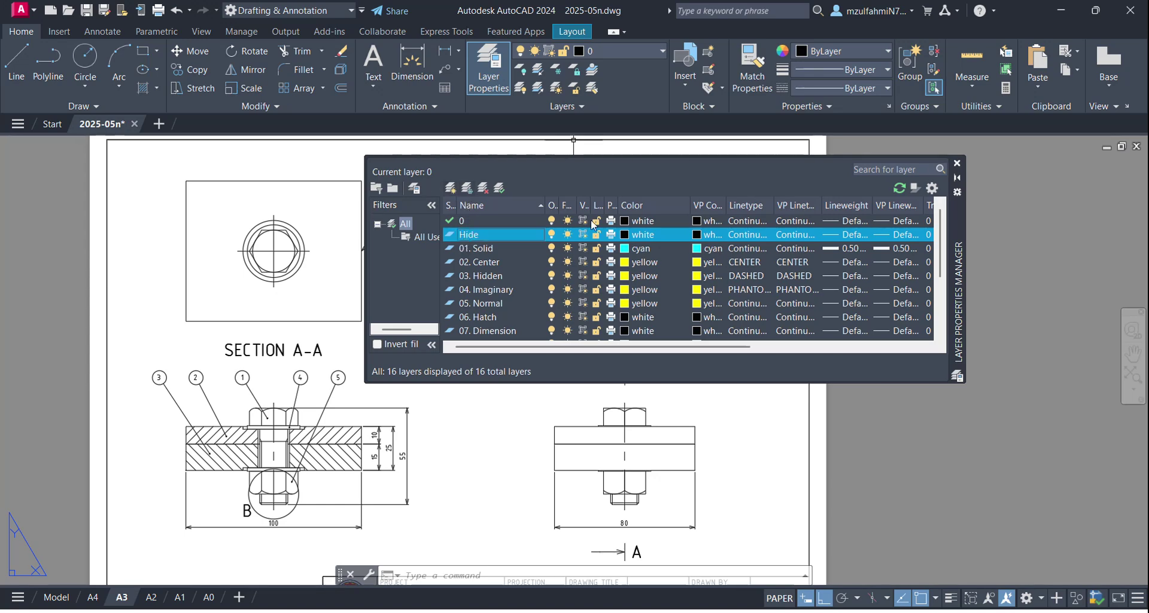
click(957, 164)
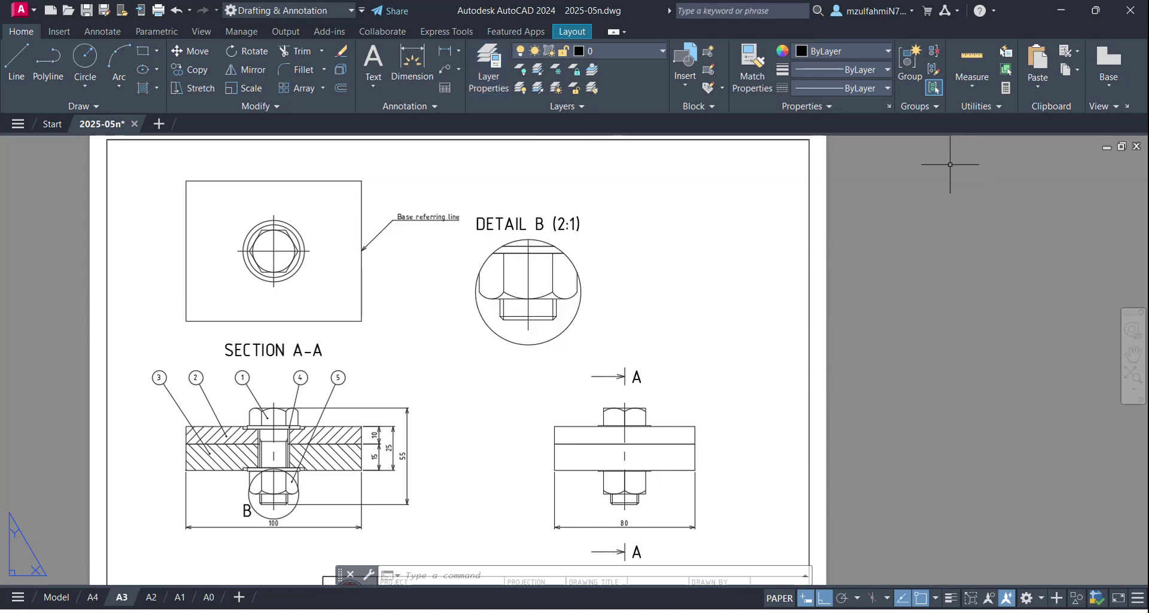
Step: Move the Detail B viewport onto the Hide layer and turn Hide off to remove its frame
click(578, 265)
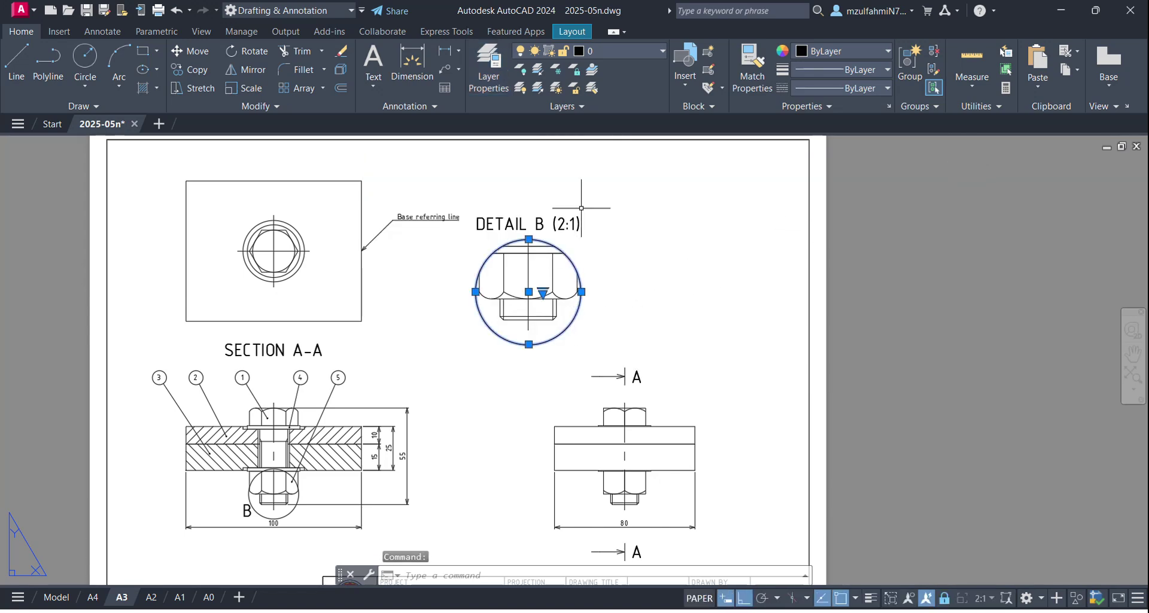
click(638, 52)
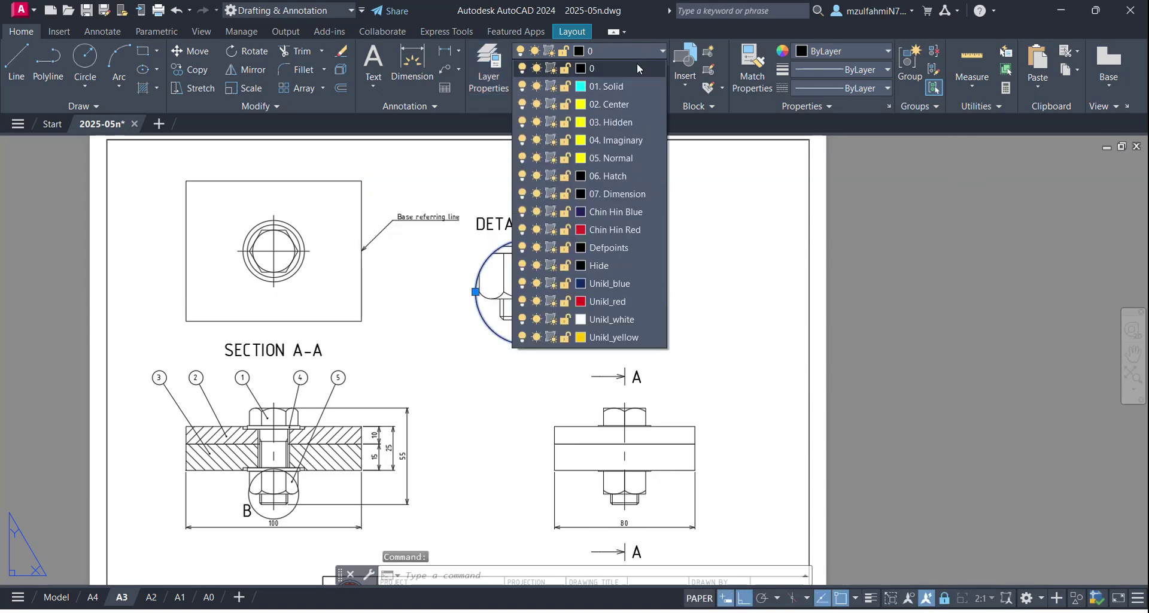
click(604, 265)
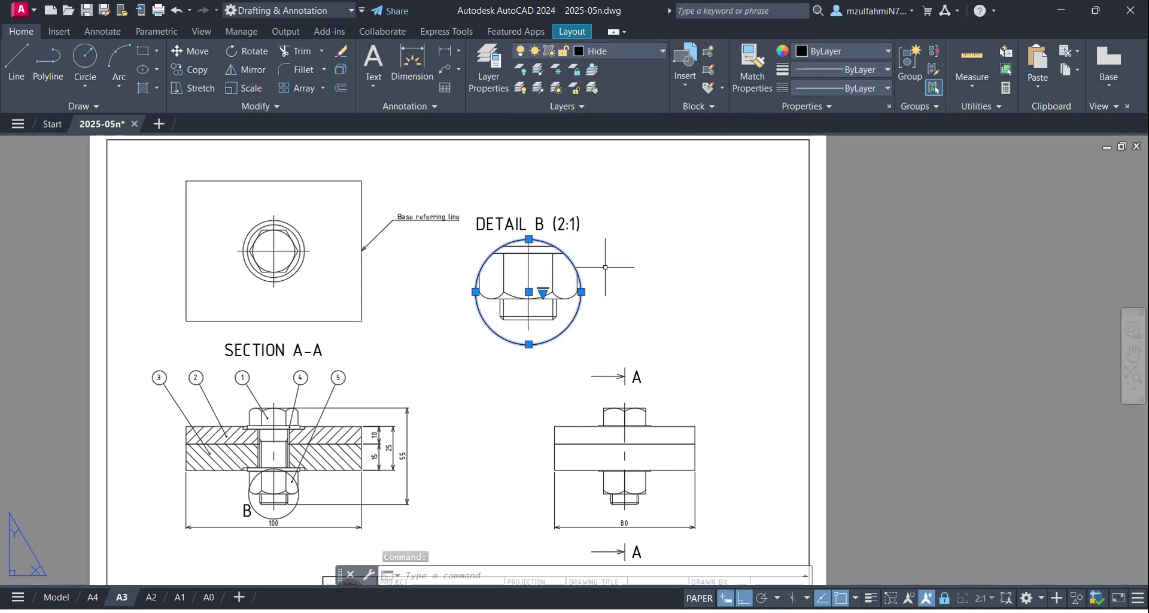
key(Escape)
key(Escape)
click(634, 53)
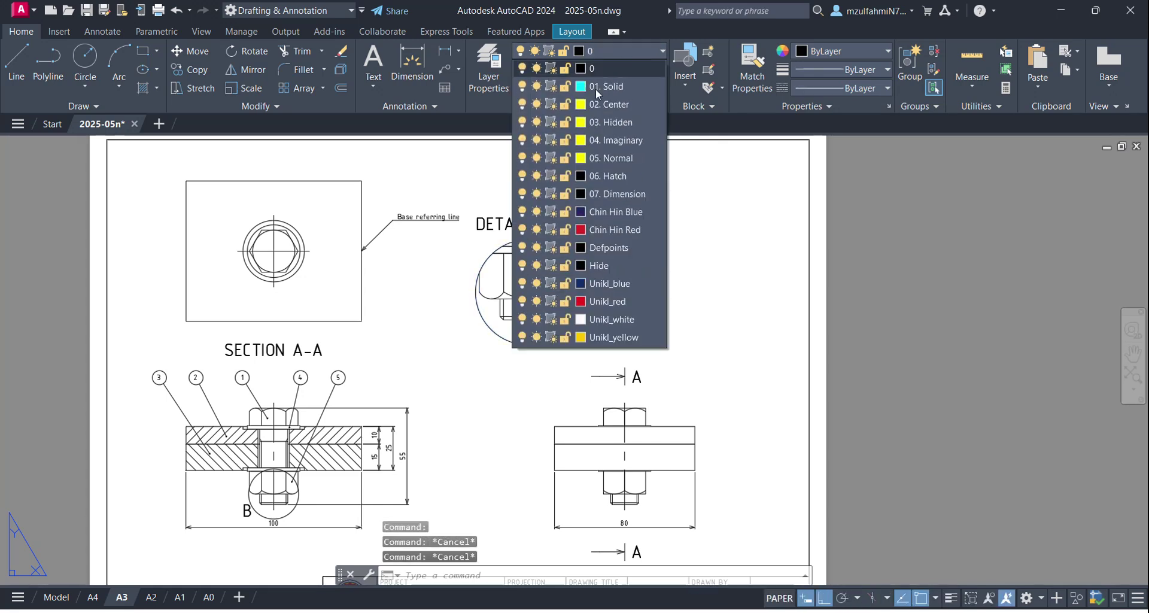
click(522, 266)
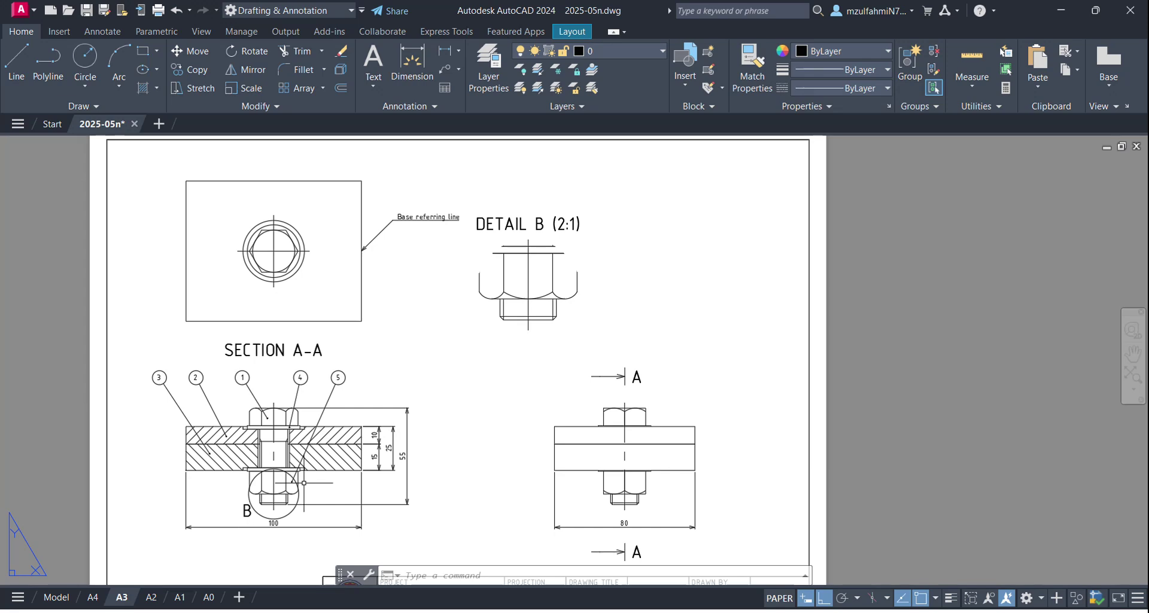
middle_drag(528, 317, 541, 287)
middle_drag(535, 344, 535, 308)
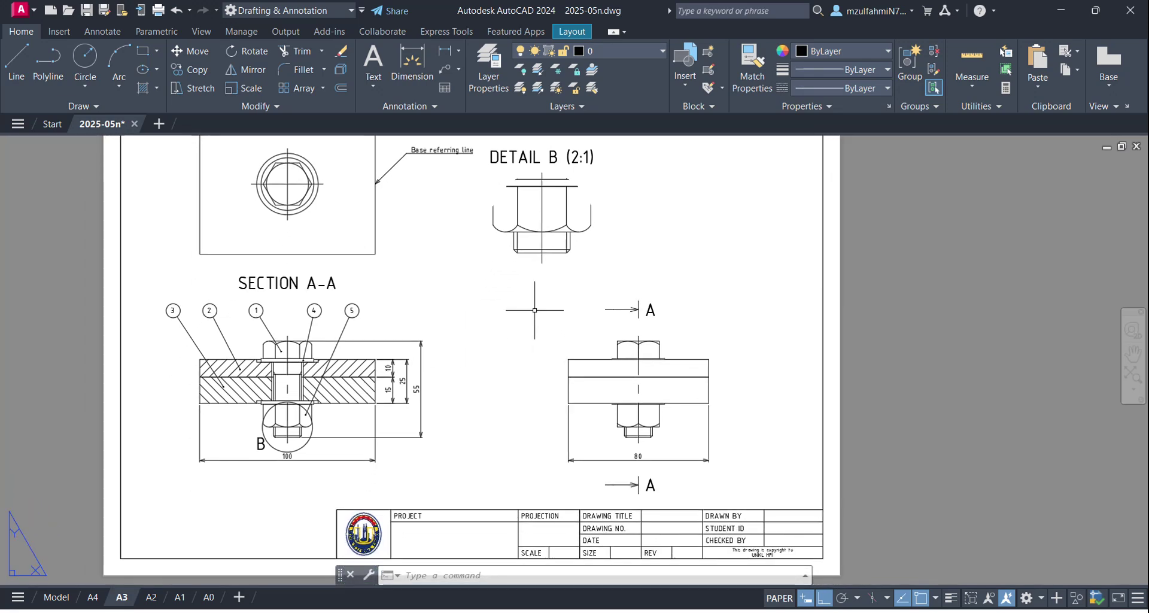
middle_drag(482, 273, 452, 353)
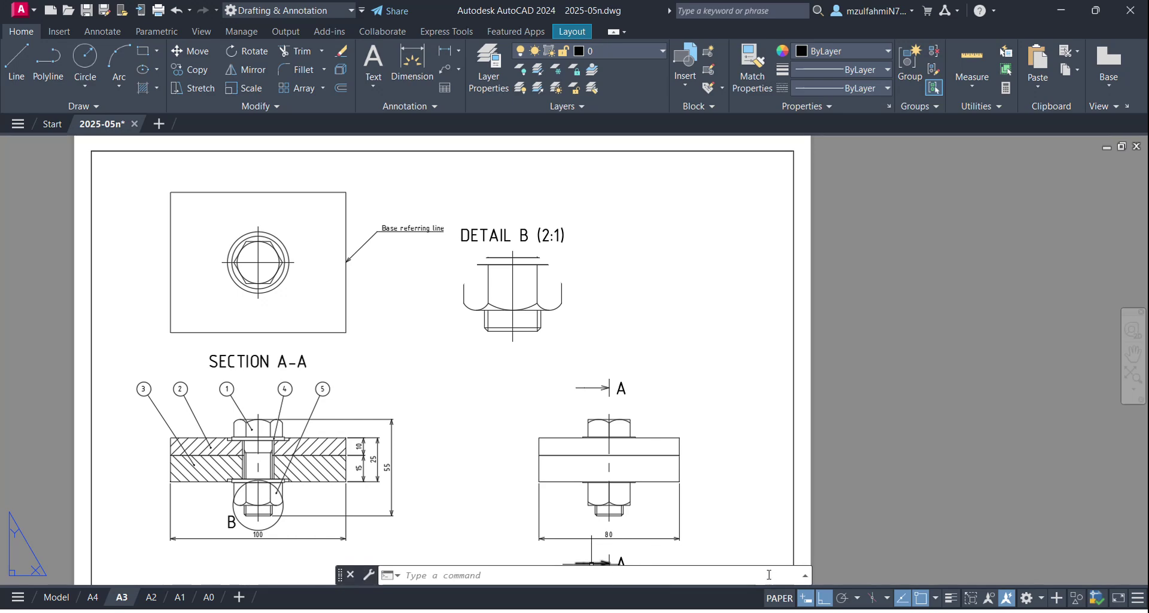
key(super)
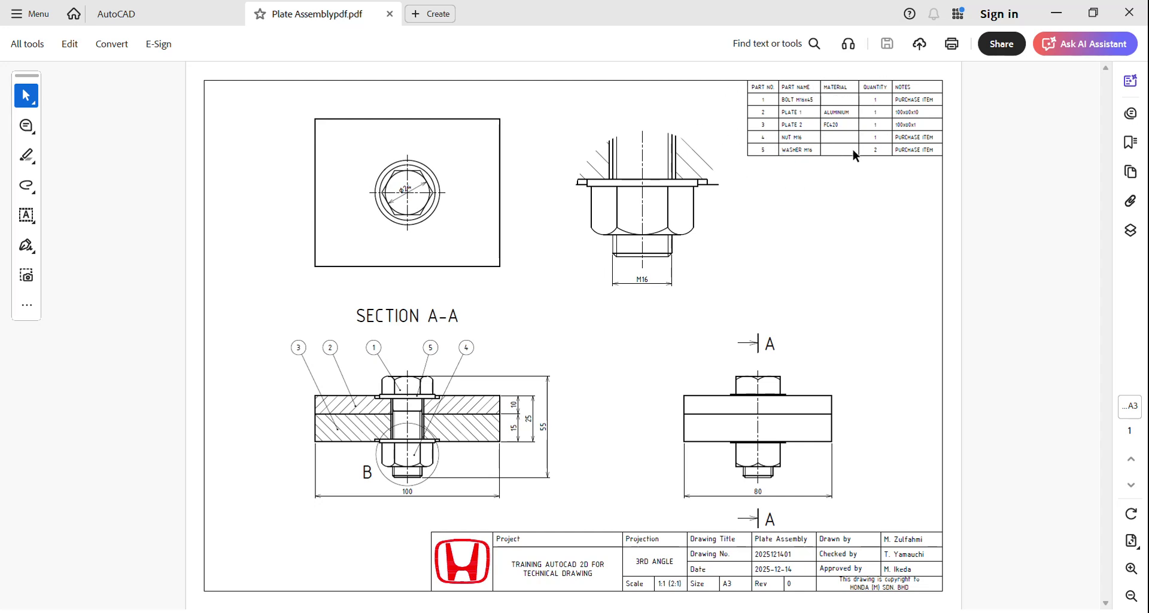
Step: After checking the Plate Assembly parts list, minimize Acrobat to return to the AutoCAD layout
click(1056, 13)
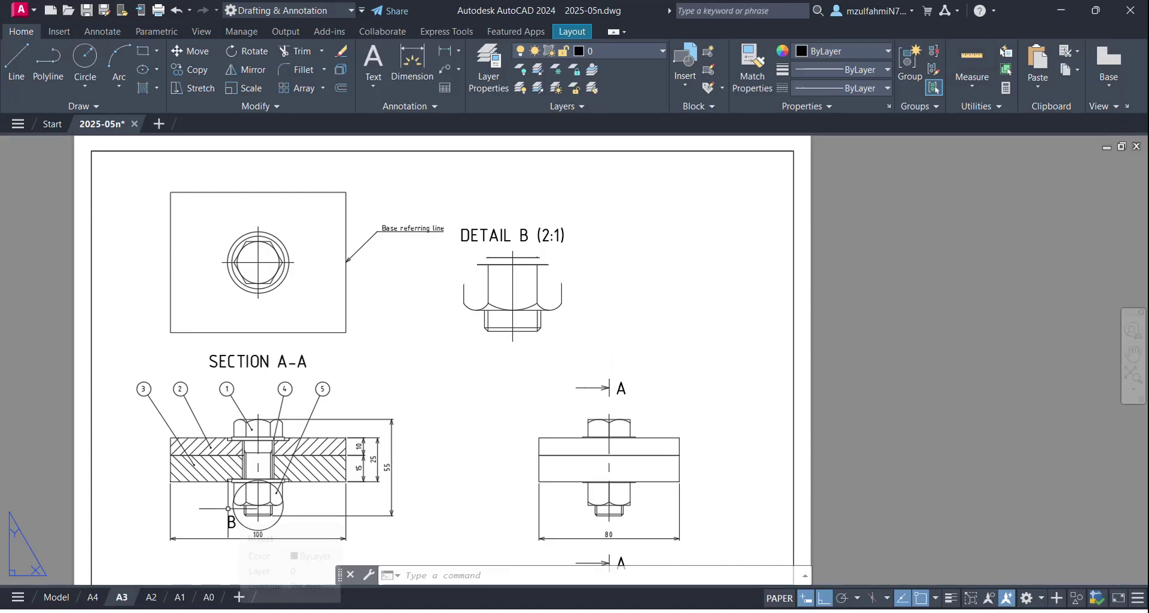
key(super)
Step: Launch Excel and start a new blank workbook
key(Escape)
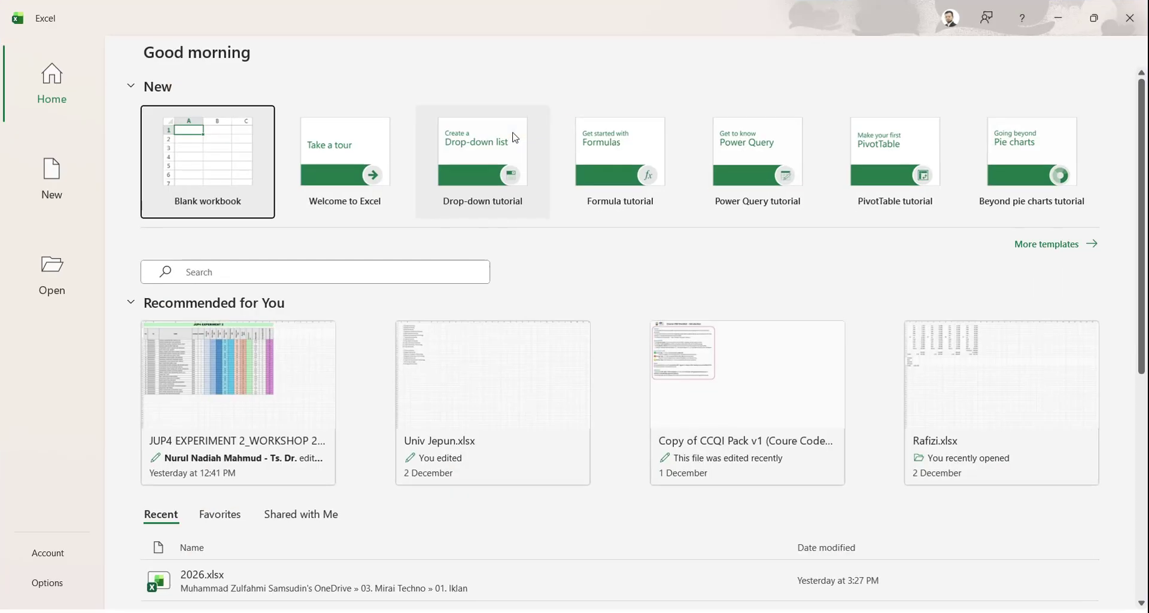
click(222, 170)
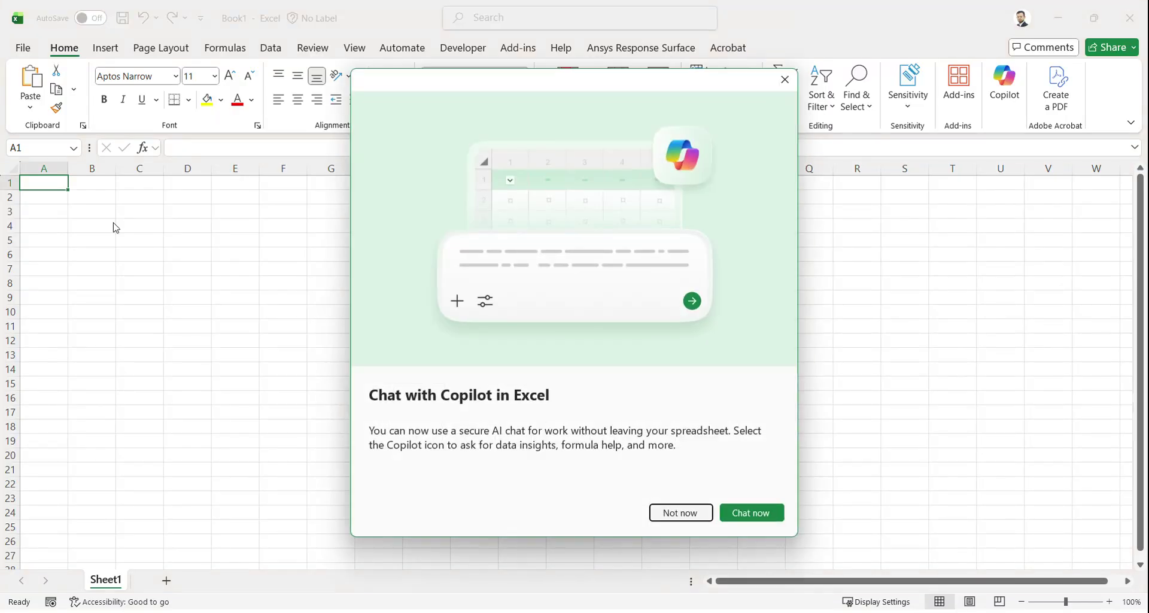
click(678, 515)
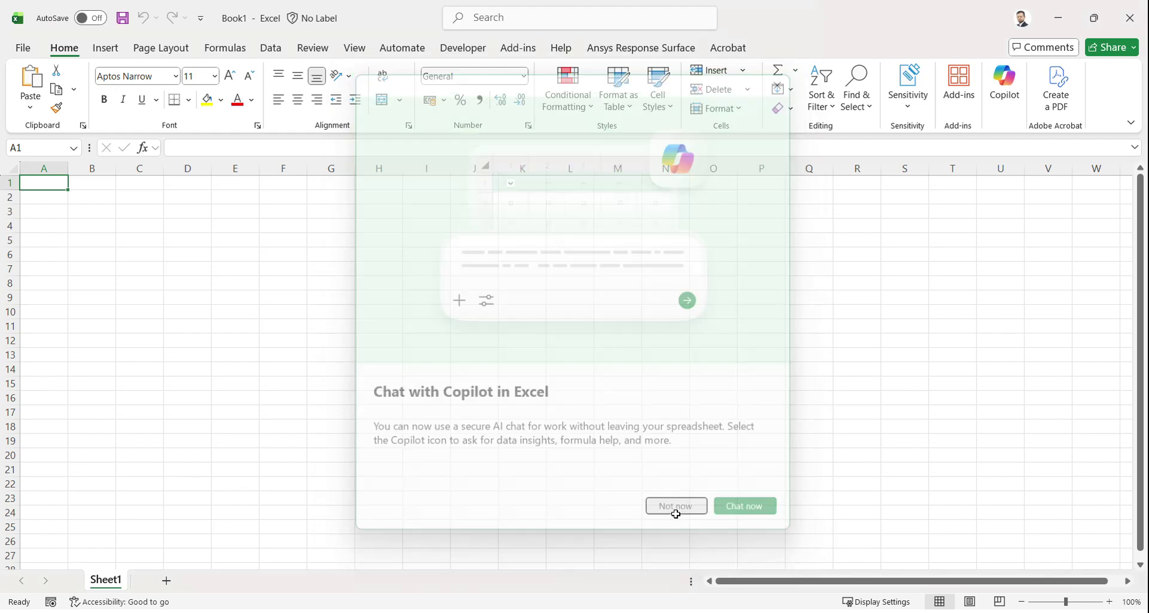
Step: Enter the headers Part No., Part Name, Material, Quantity and Notes across A1:E1
text(PA)
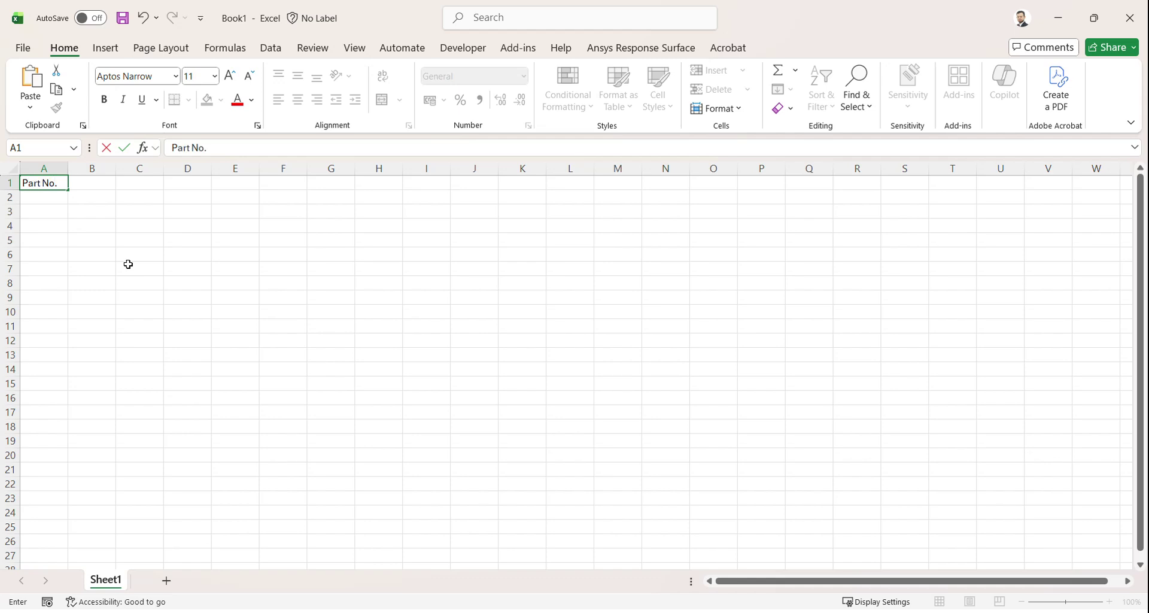
click(94, 184)
text(Part Name)
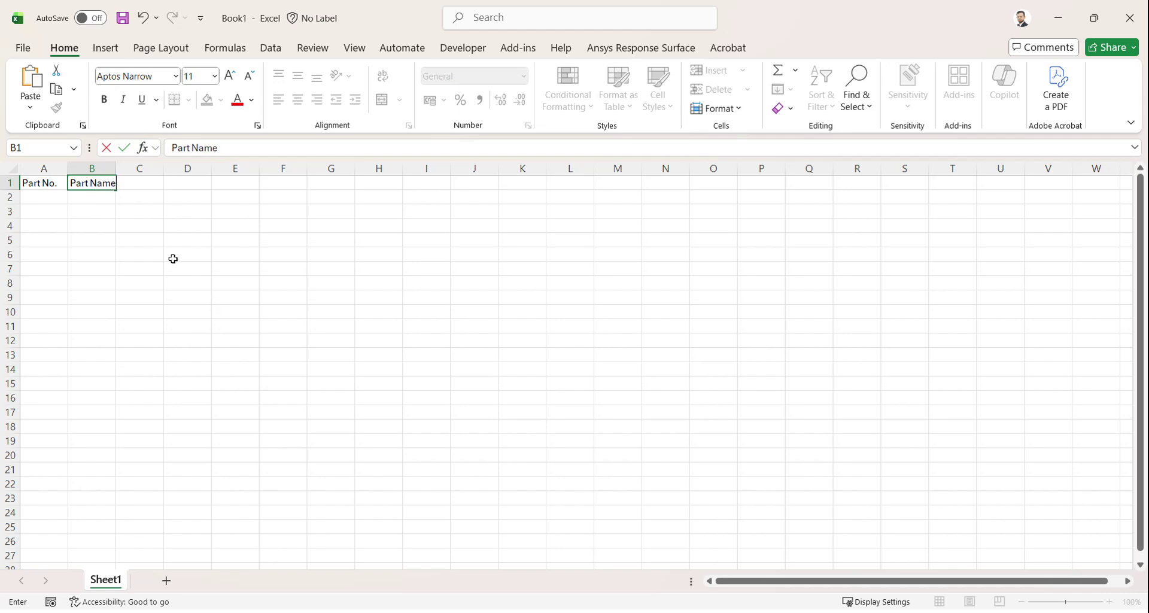
click(150, 182)
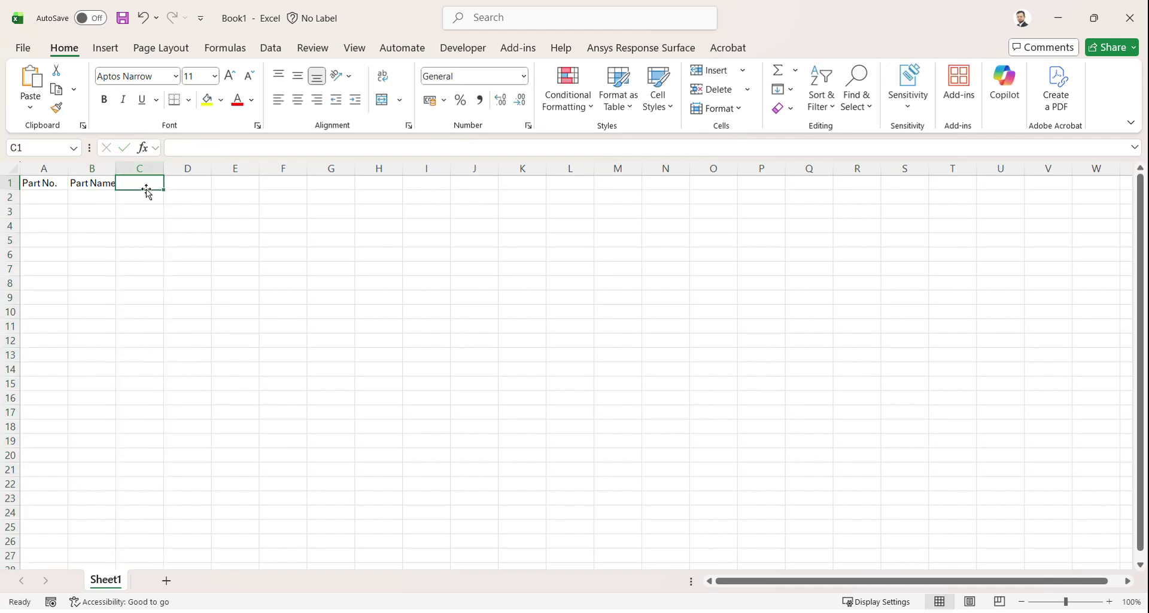
text(Material)
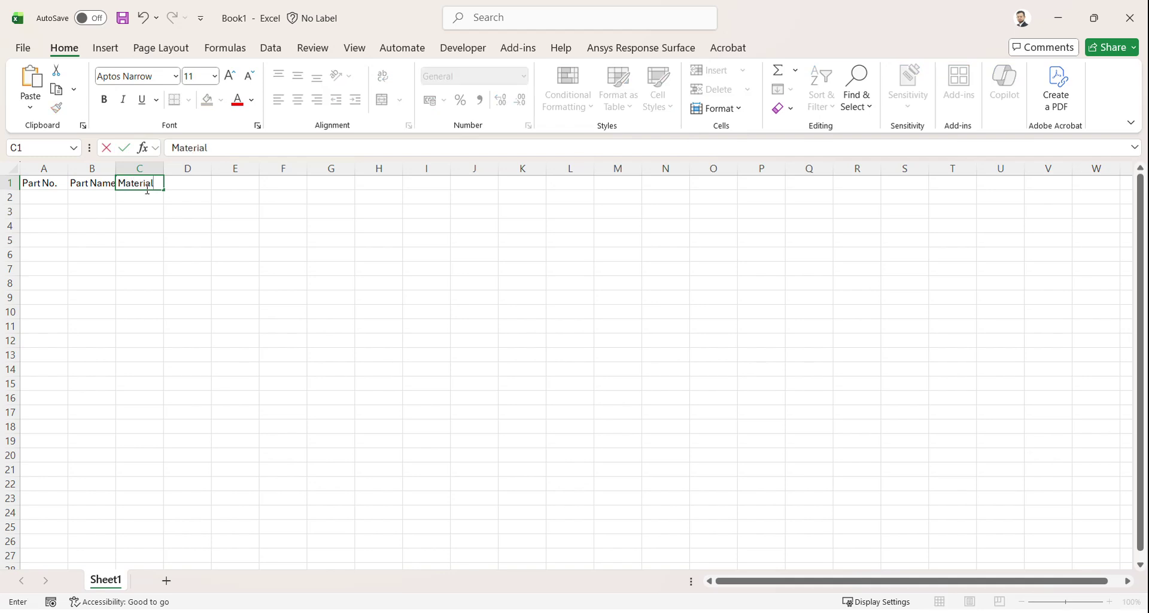
click(180, 182)
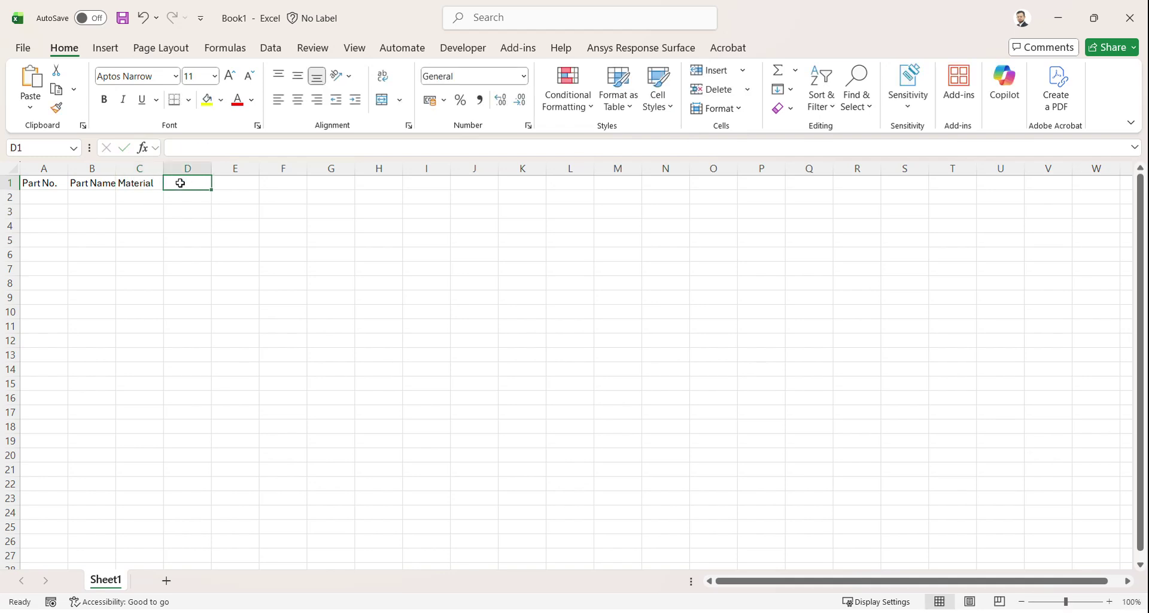
text(Quantity)
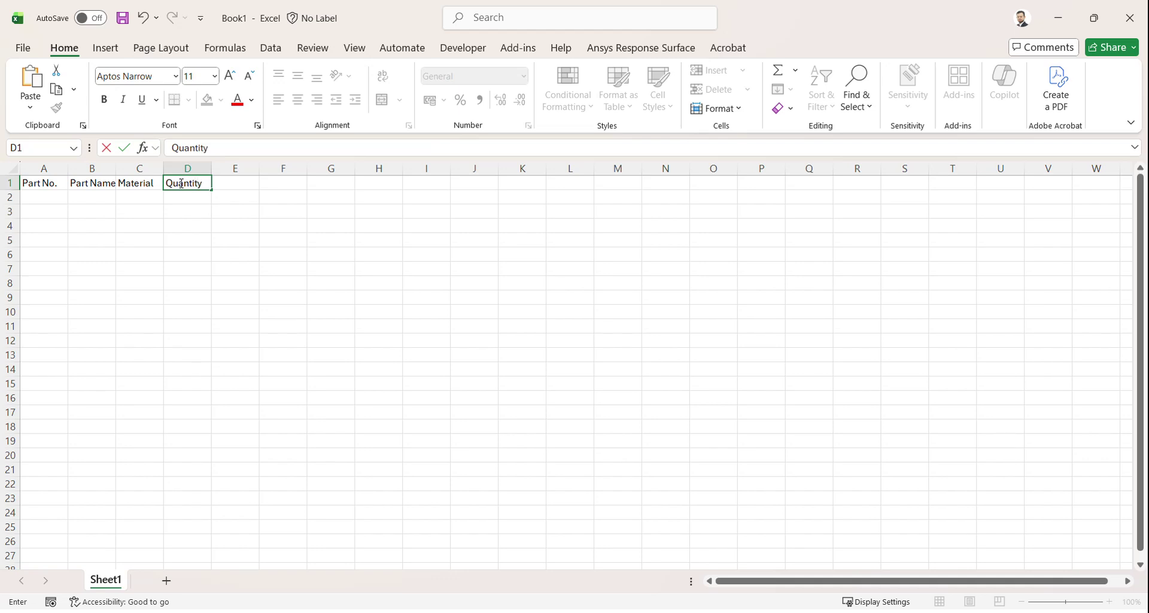
click(244, 184)
text(Notes)
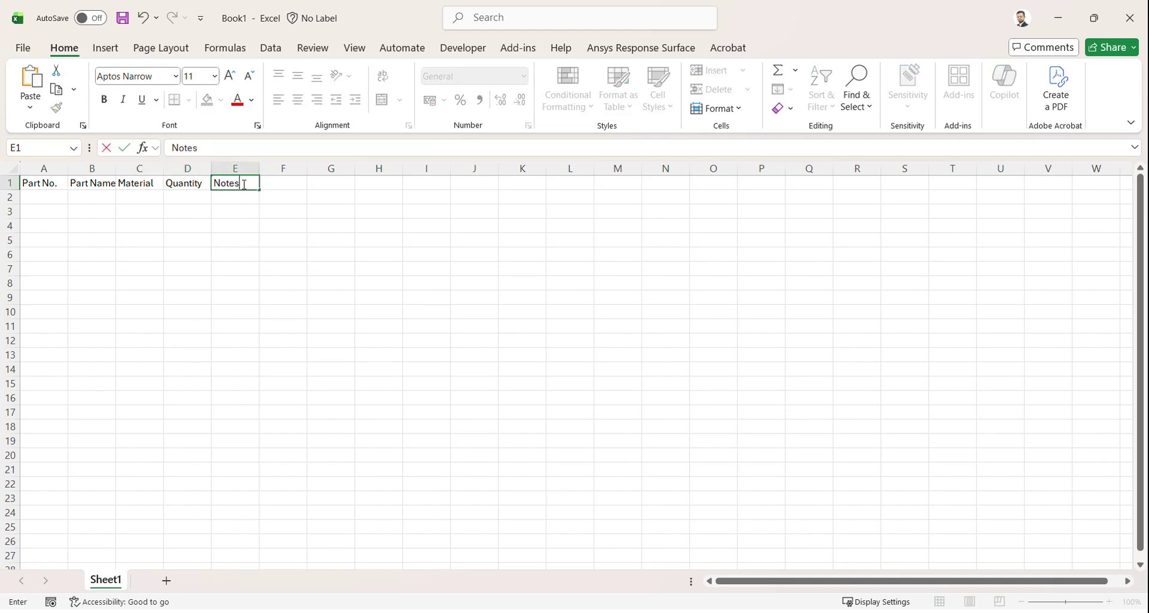
key(Return)
Step: Number the parts 1 to 5 in A2:A6 by entering 1 and 2 and filling down
click(44, 197)
text(1)
key(Return)
text(2)
key(Return)
drag(47, 198, 73, 260)
click(101, 198)
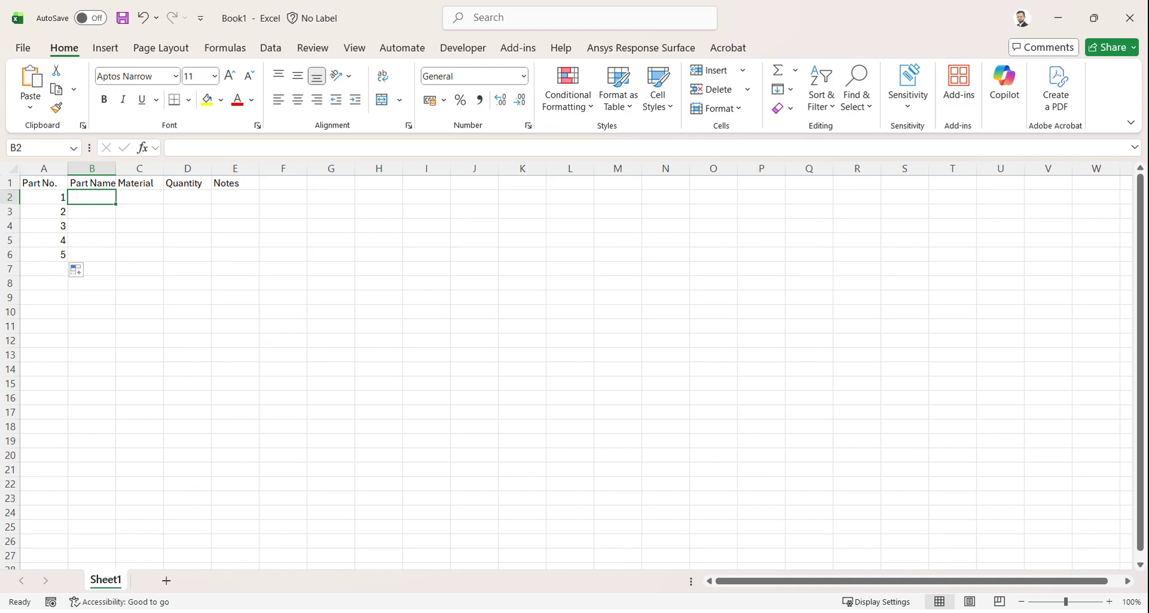
key(super)
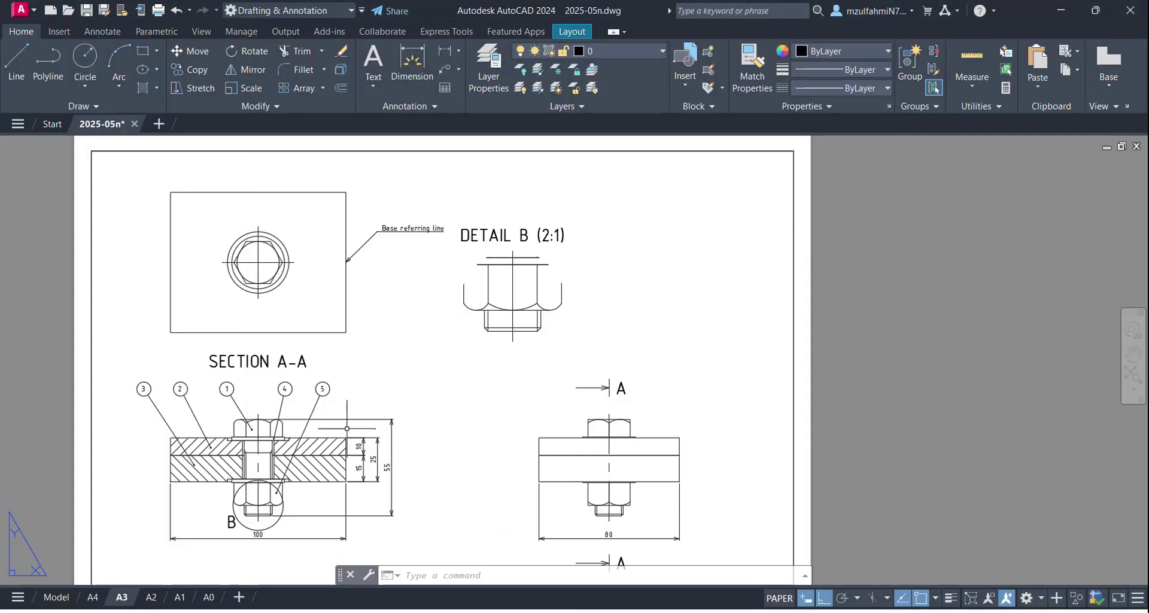
Step: Pan the A3 layout up to the title block, then bring up the Chapter 9 - AutoCAD Notes presentation
middle_drag(275, 398, 269, 336)
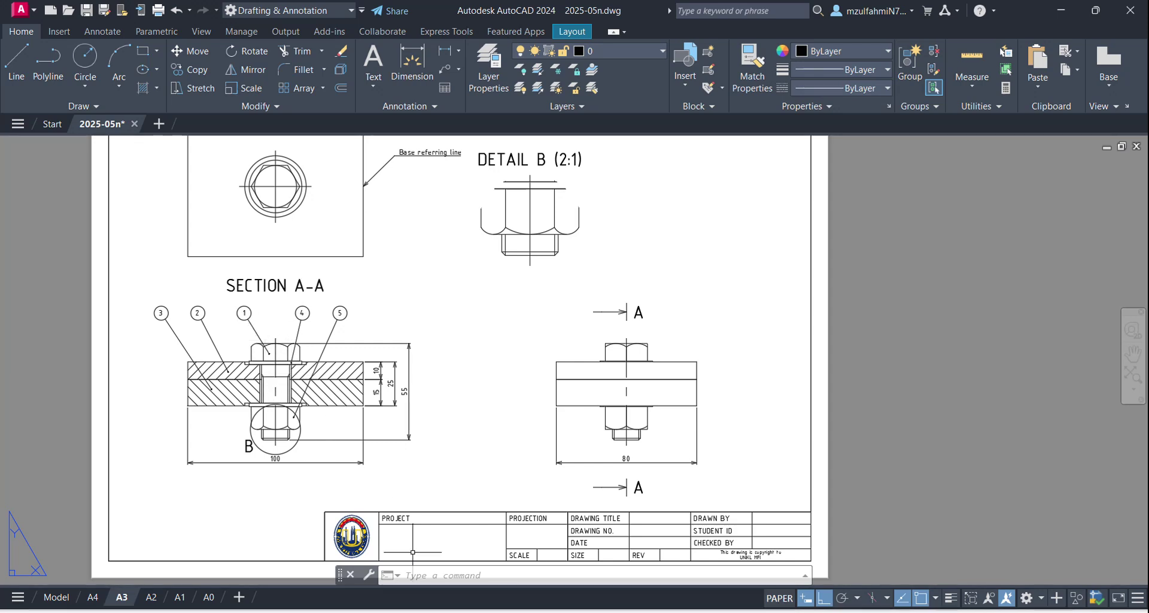
mouse_move(804, 612)
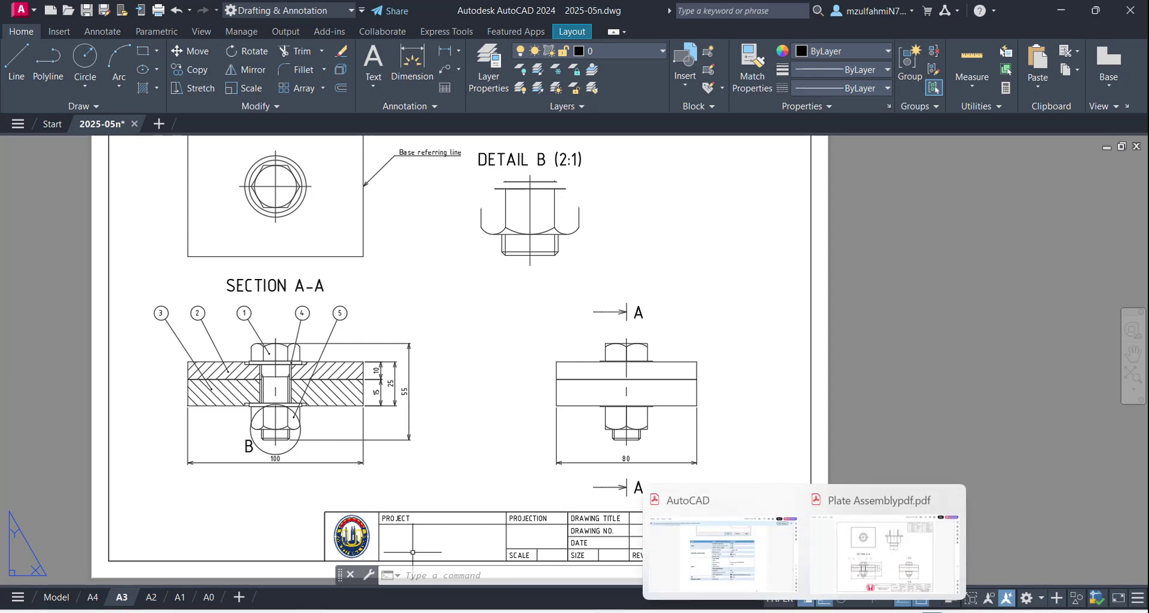
key(super)
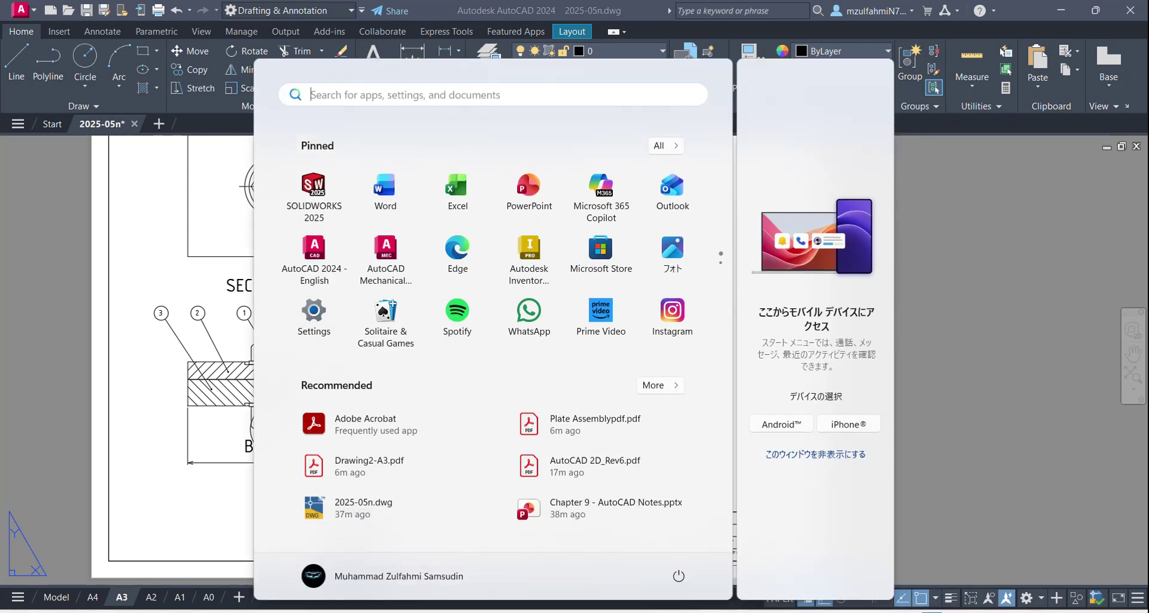
click(808, 538)
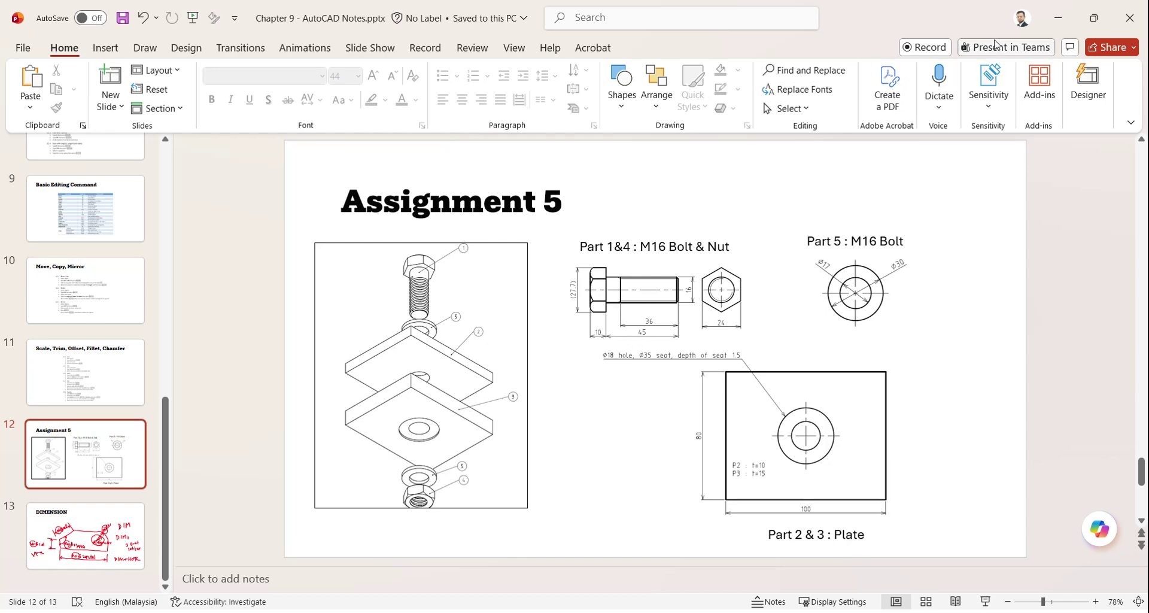
Step: Leave the Assignment 5 slide and head back toward the Excel parts-list workbook
key(alt+Tab)
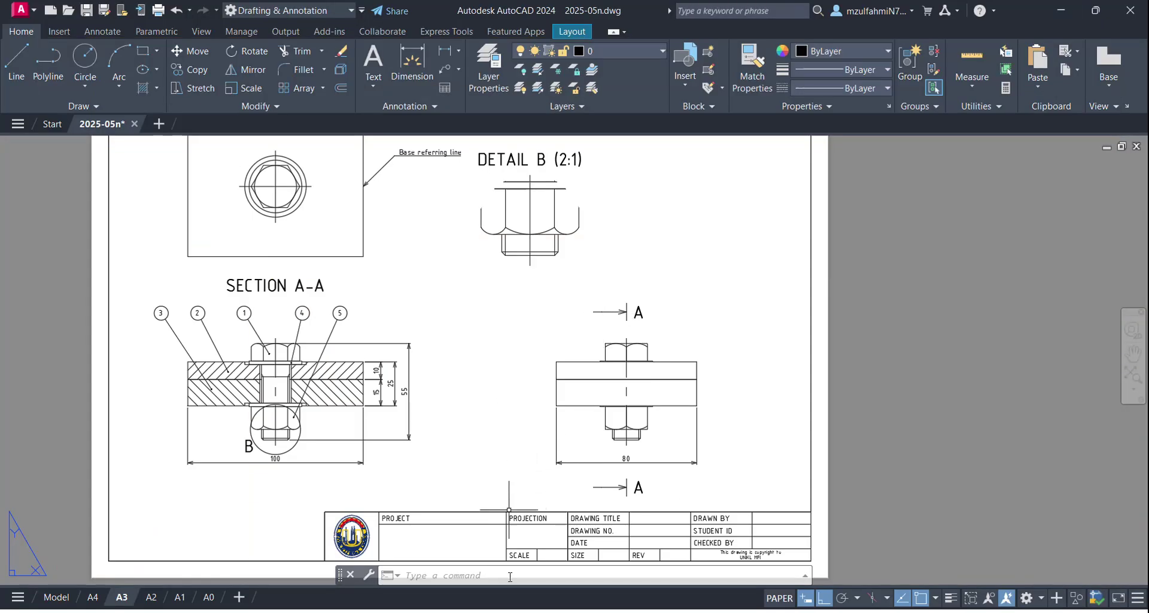
key(super)
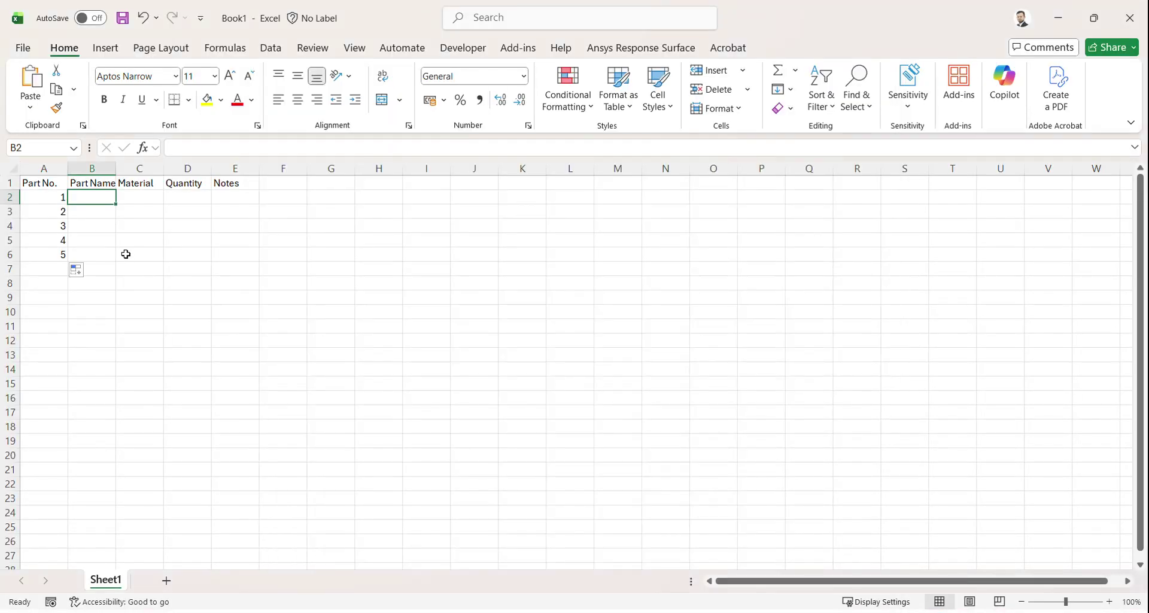
Step: Enter BOLT M16x45 as part 1's name and autofit the Part Name column
text(BOLT)
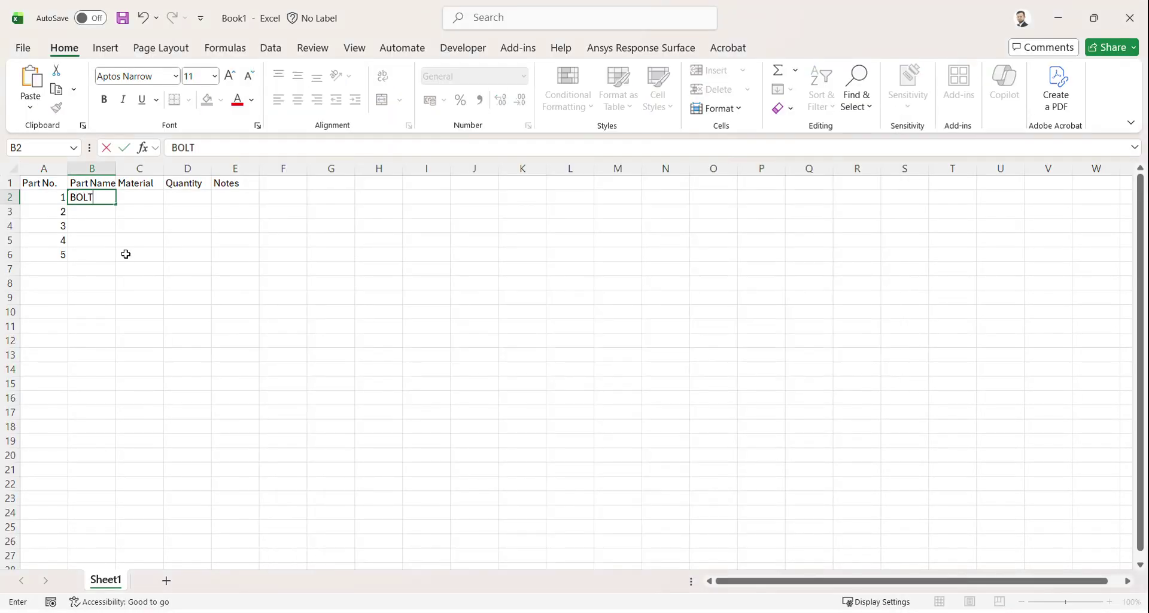
text( M16x45)
click(127, 238)
double_click(116, 168)
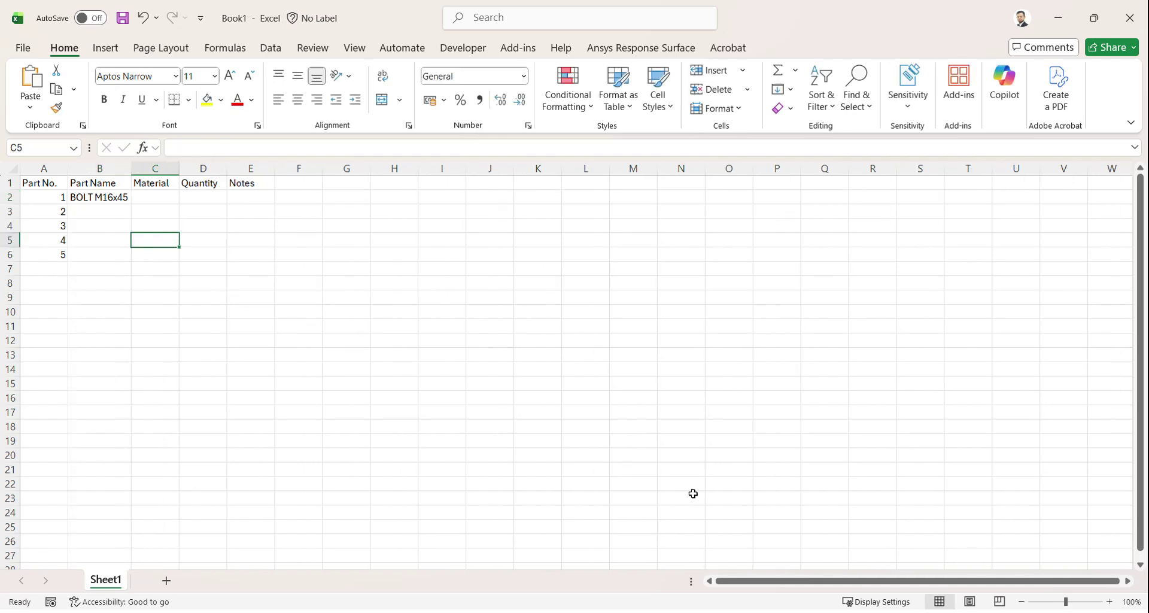
ctrl+scroll(456, 407, up, 10)
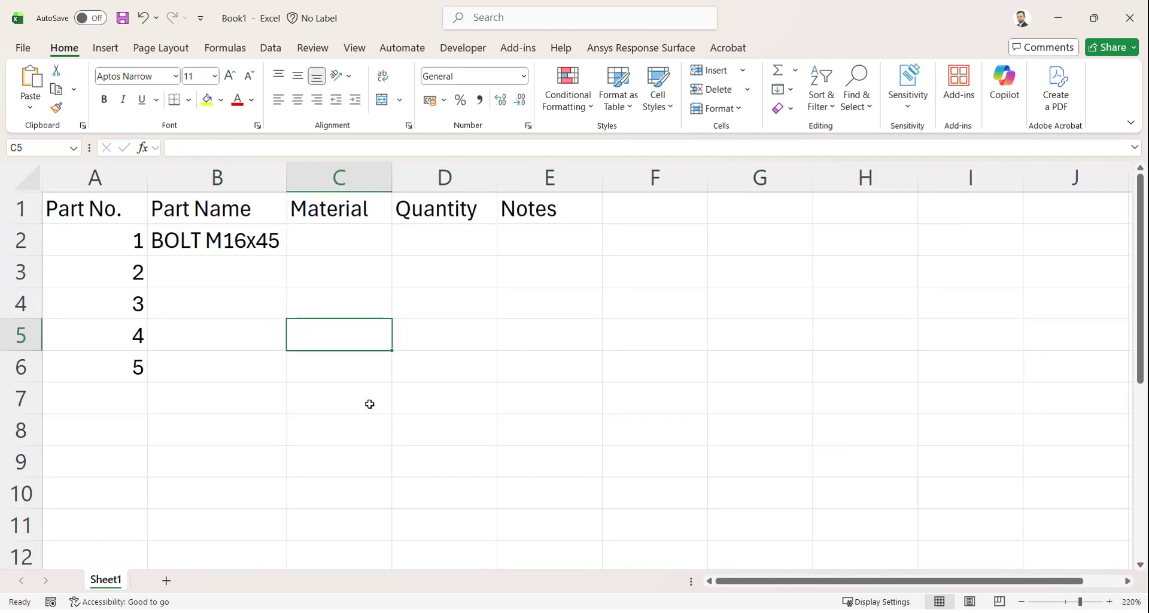
ctrl+scroll(328, 385, up, 1)
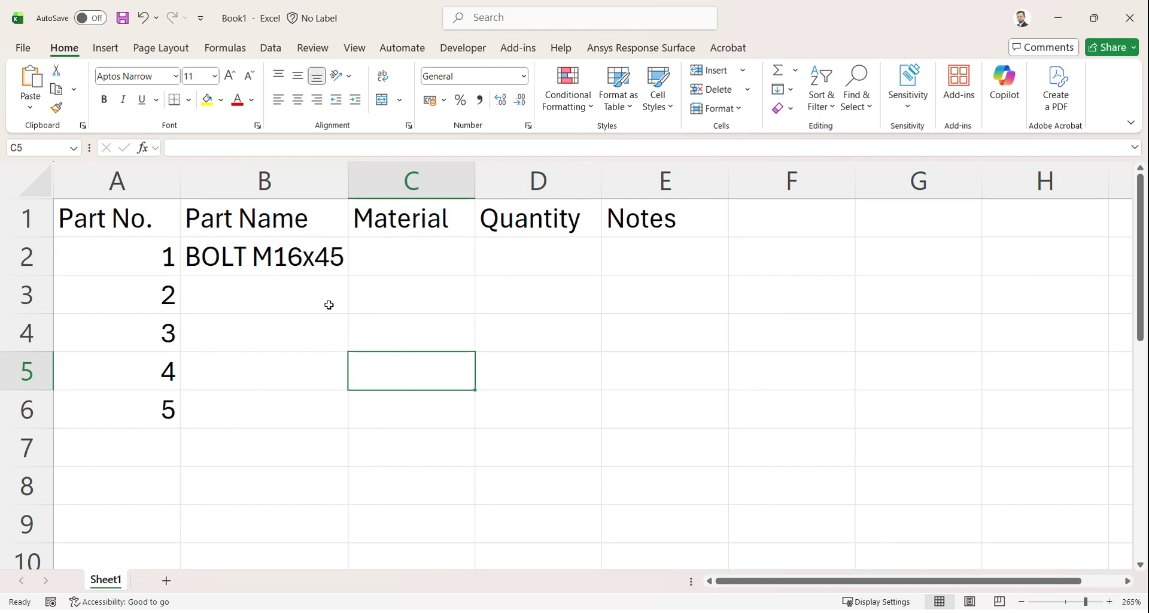
Step: Name parts 2 and 3 PLATE
click(303, 297)
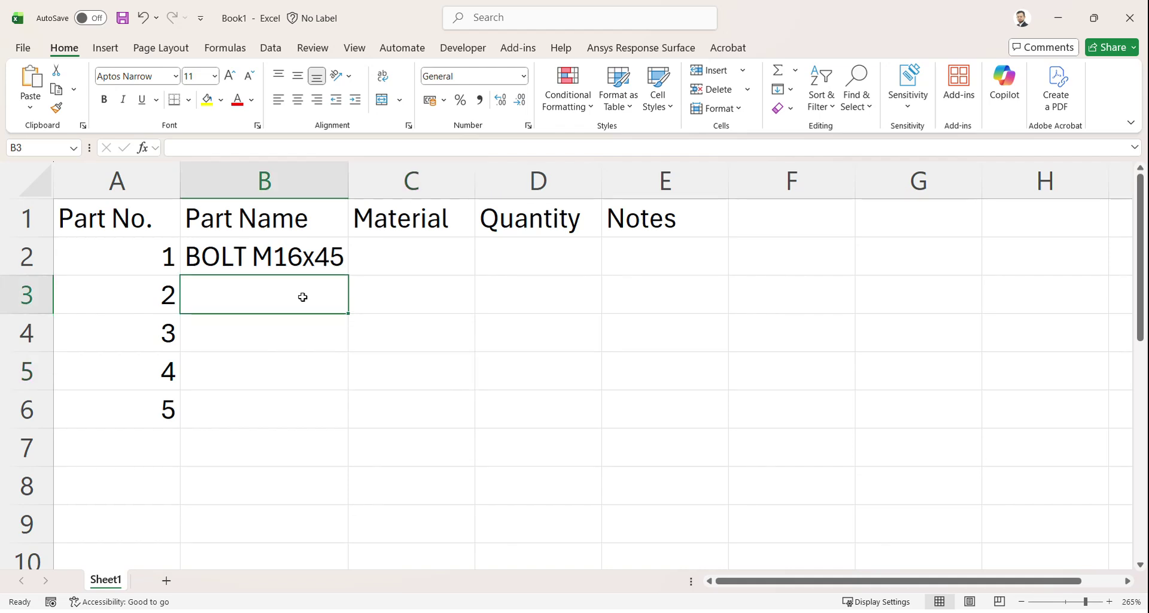
text(PLATE)
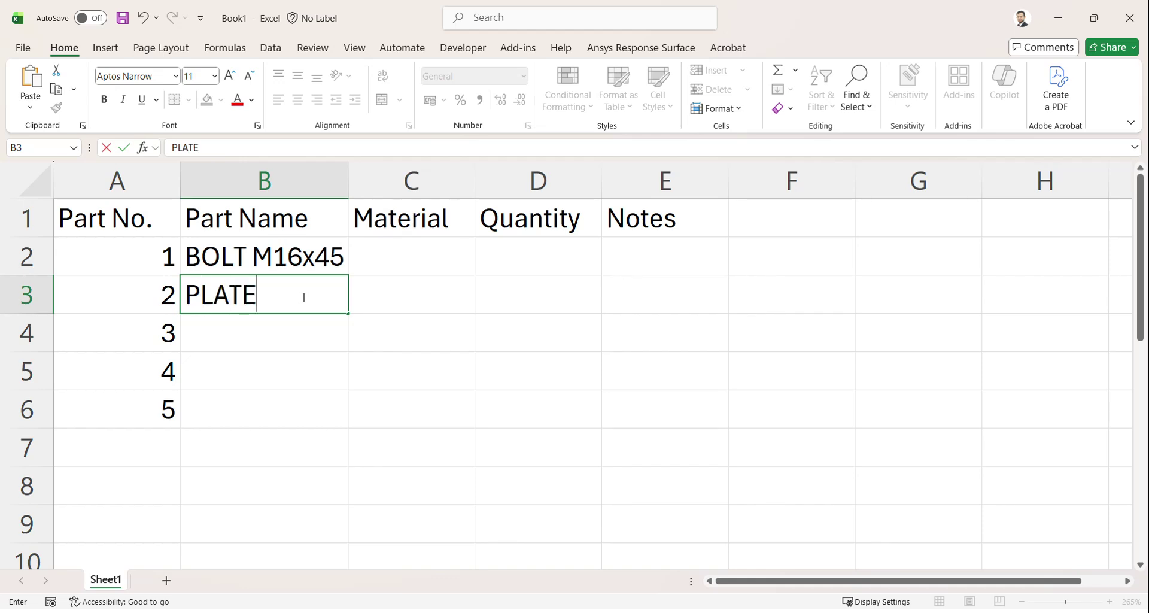
key(Return)
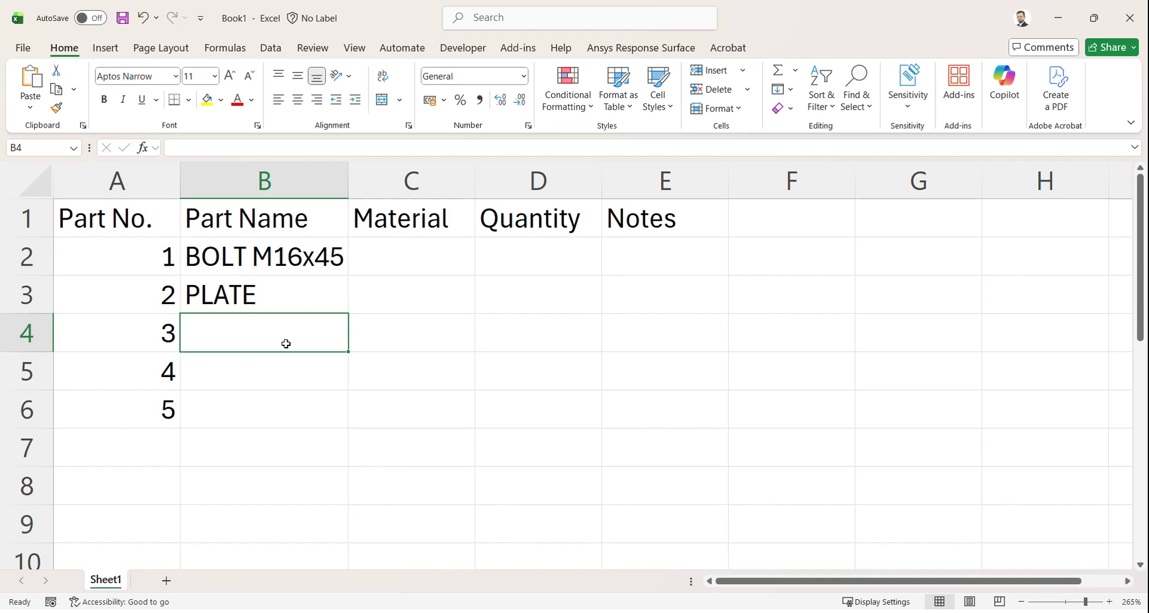
text(PLATE)
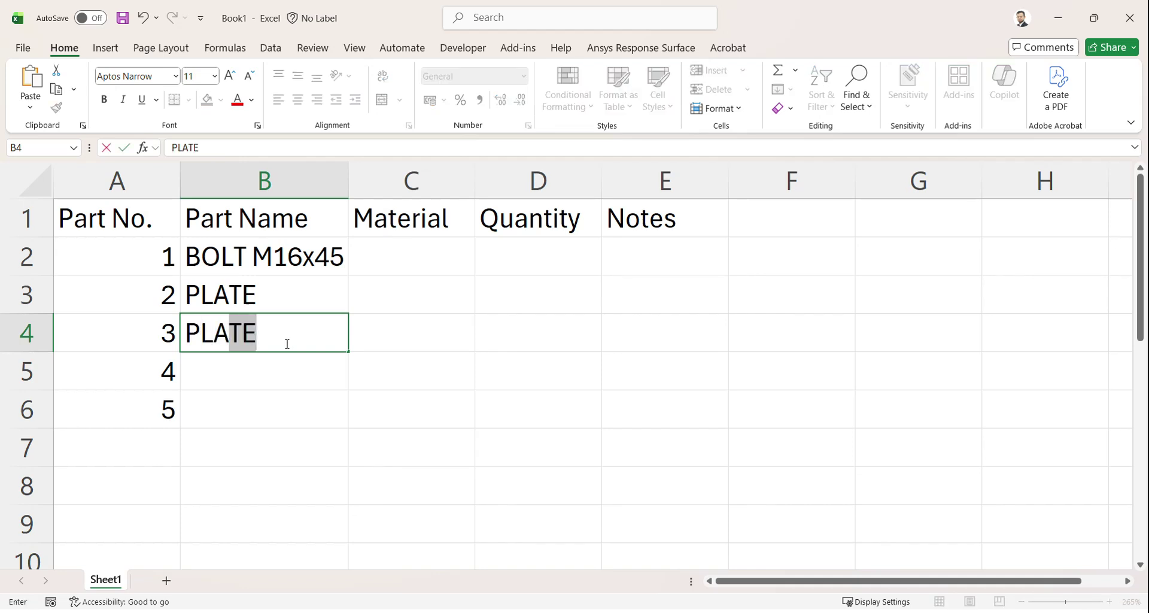
key(Return)
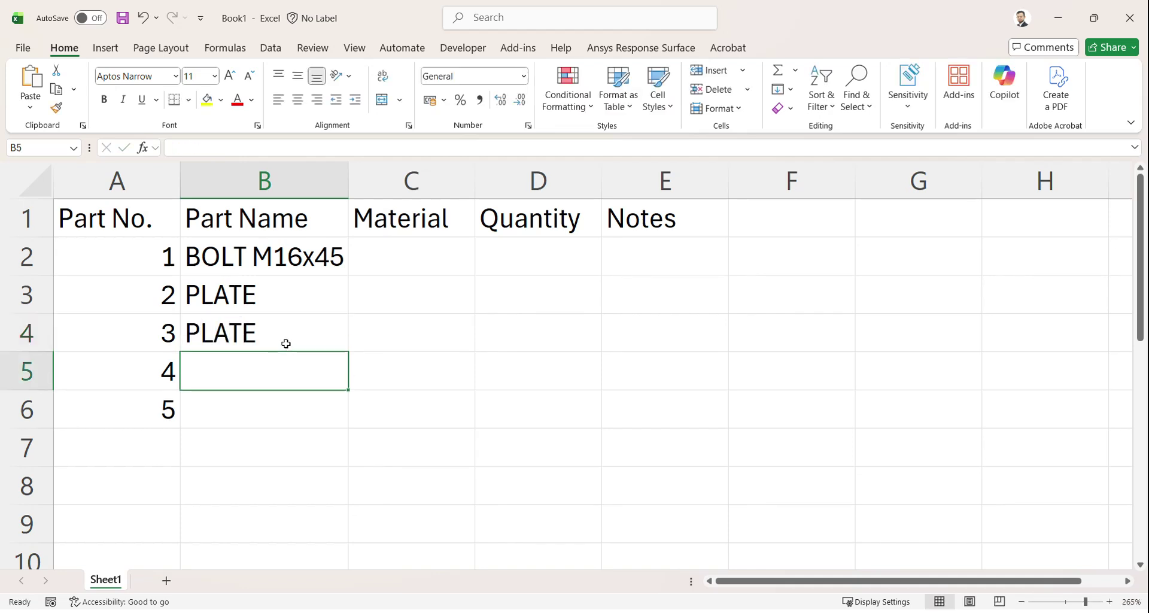
Step: Name part 4 WASHER M16 and part 5 NUT M16
text(WA)
key(BackSpace)
text(SHER M16)
key(Return)
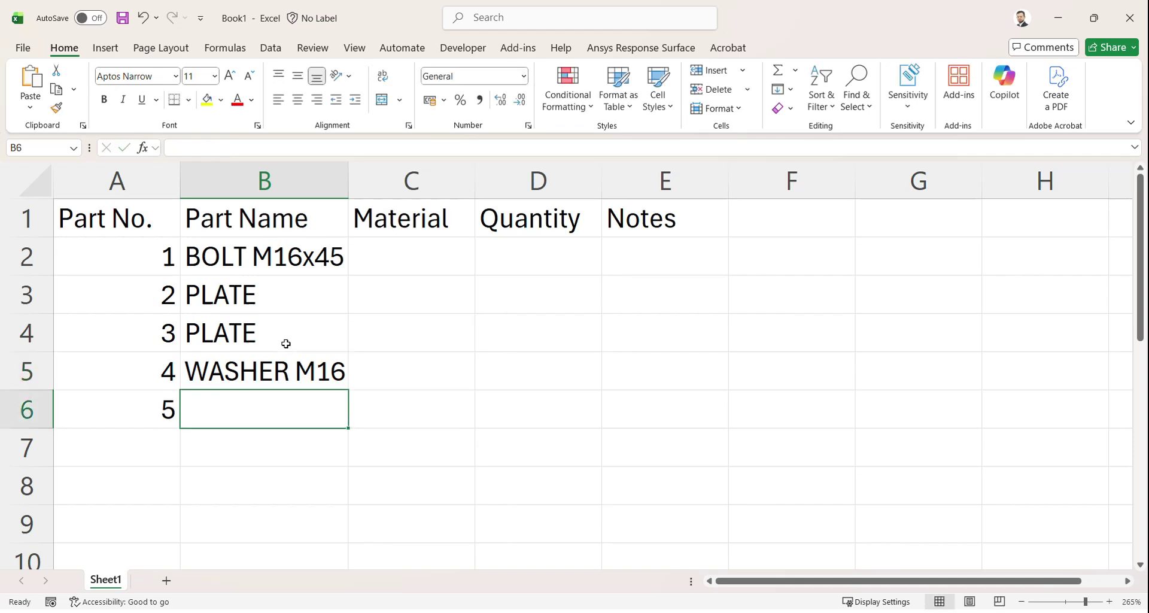
text(NUT )
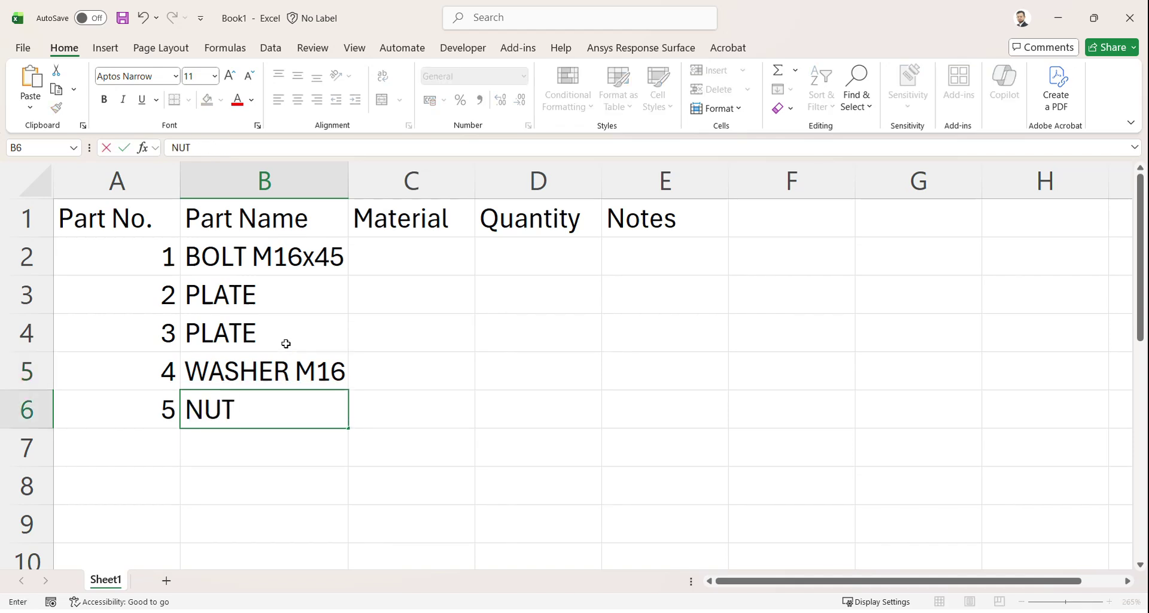
text(M16)
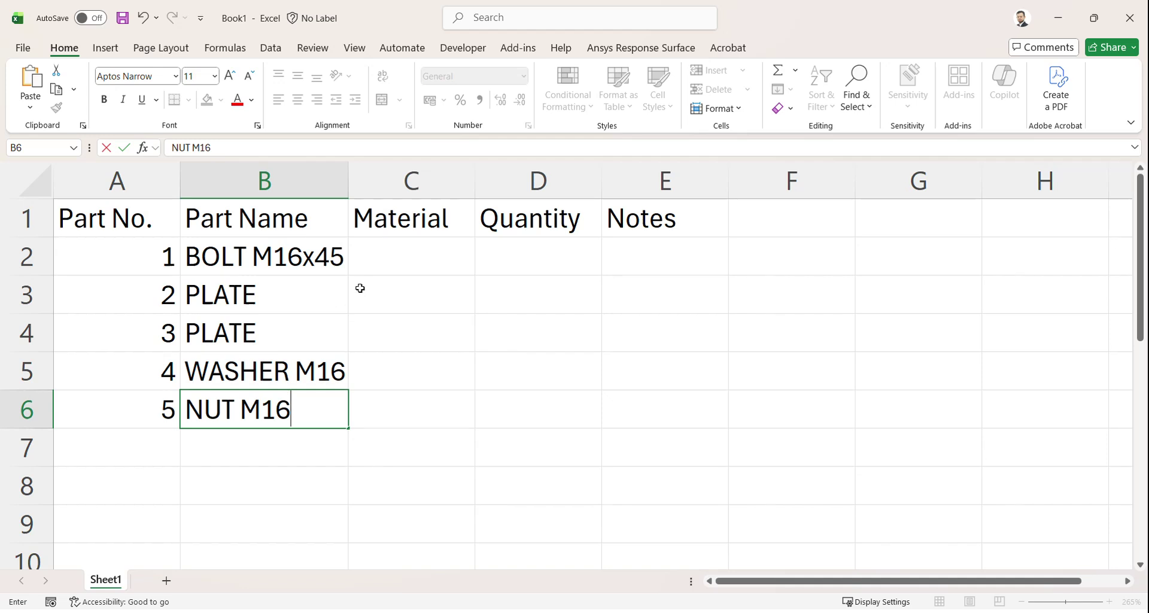
Step: Widen Part Name and set SNCM45 as material for the bolt, copied to the nut
click(403, 190)
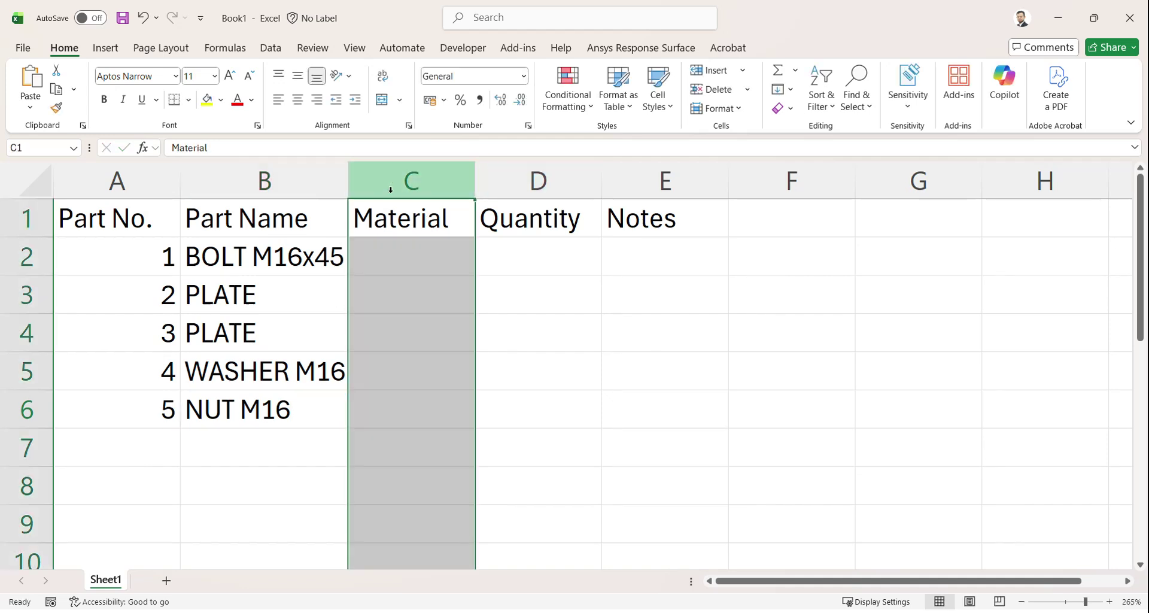
drag(347, 179, 377, 180)
click(440, 248)
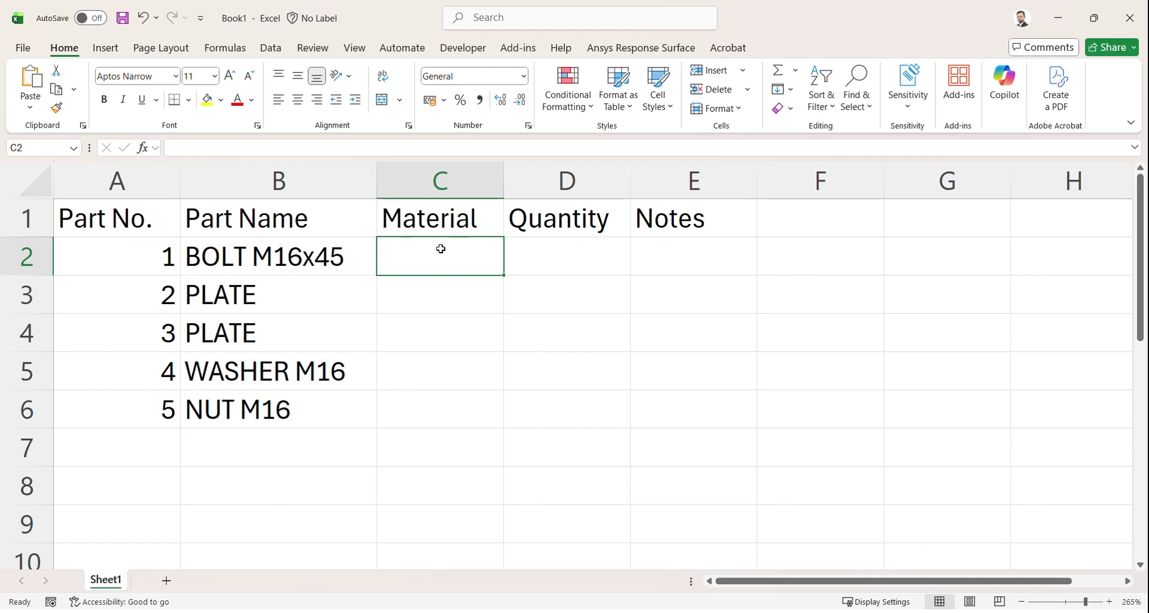
text(SNC)
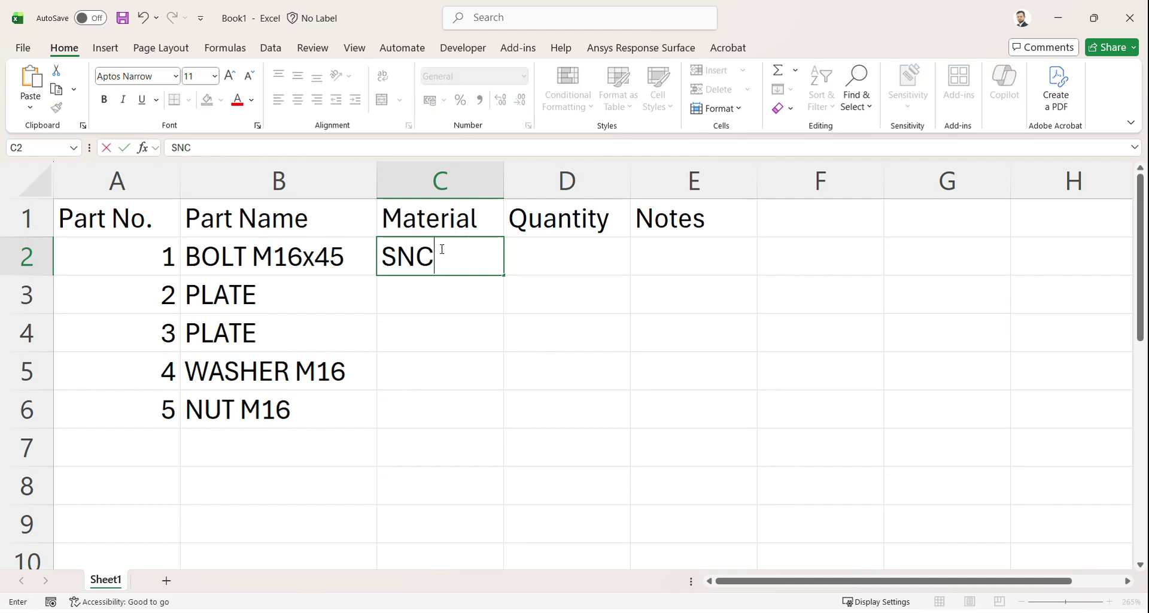
text(M45)
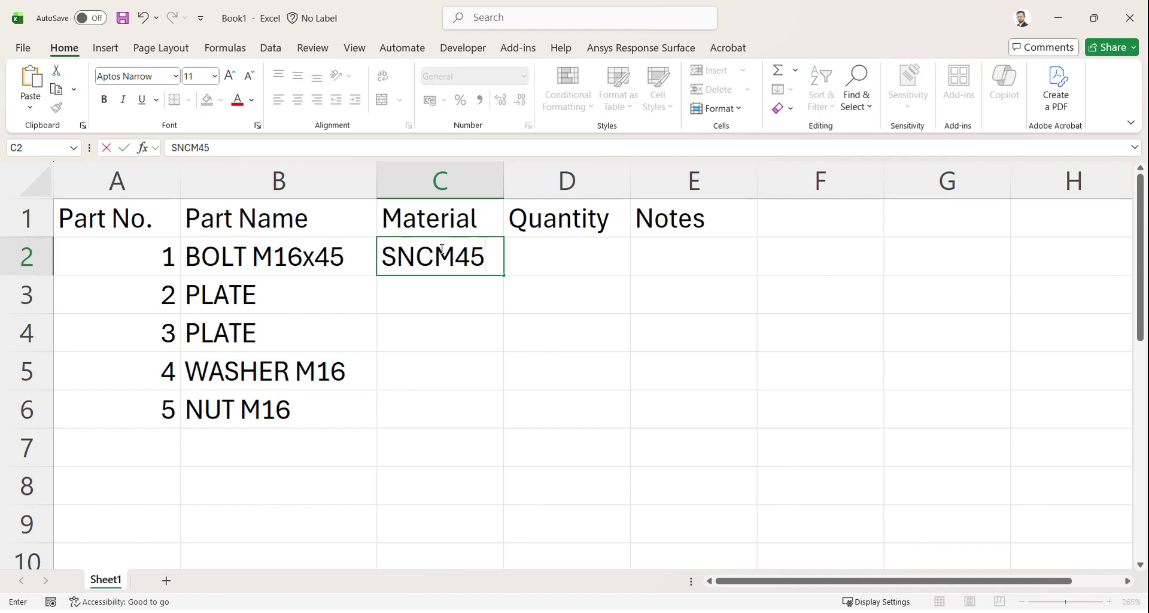
key(Return)
click(431, 263)
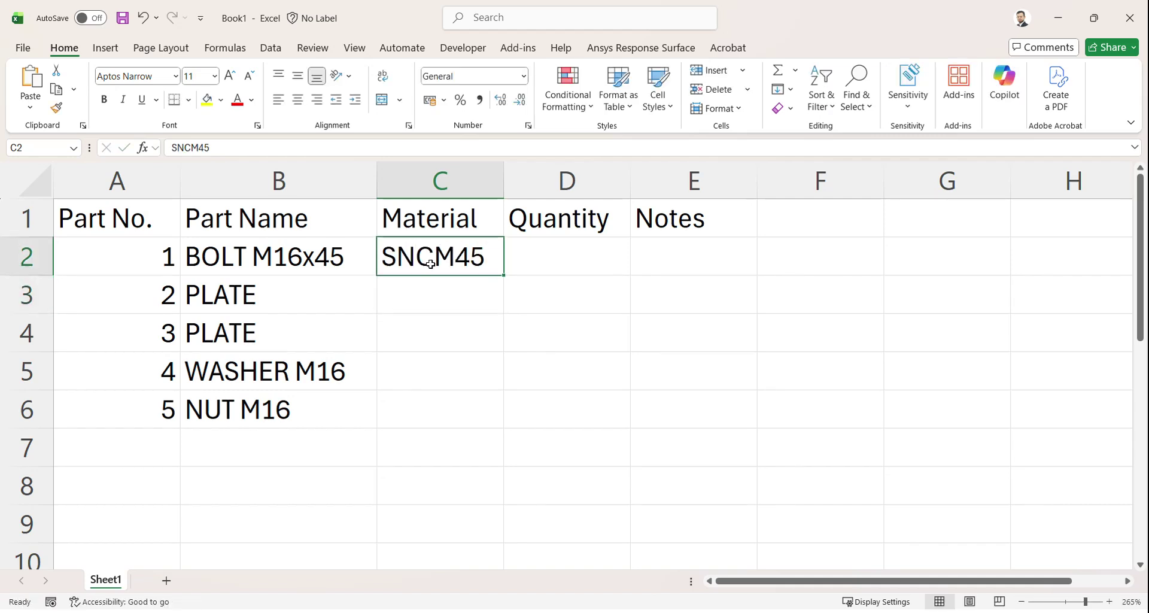
ctrl+drag(429, 279, 397, 404)
Step: Set the washer's material to ALUMINIUM and parts 2 and 3 to FC200
click(423, 369)
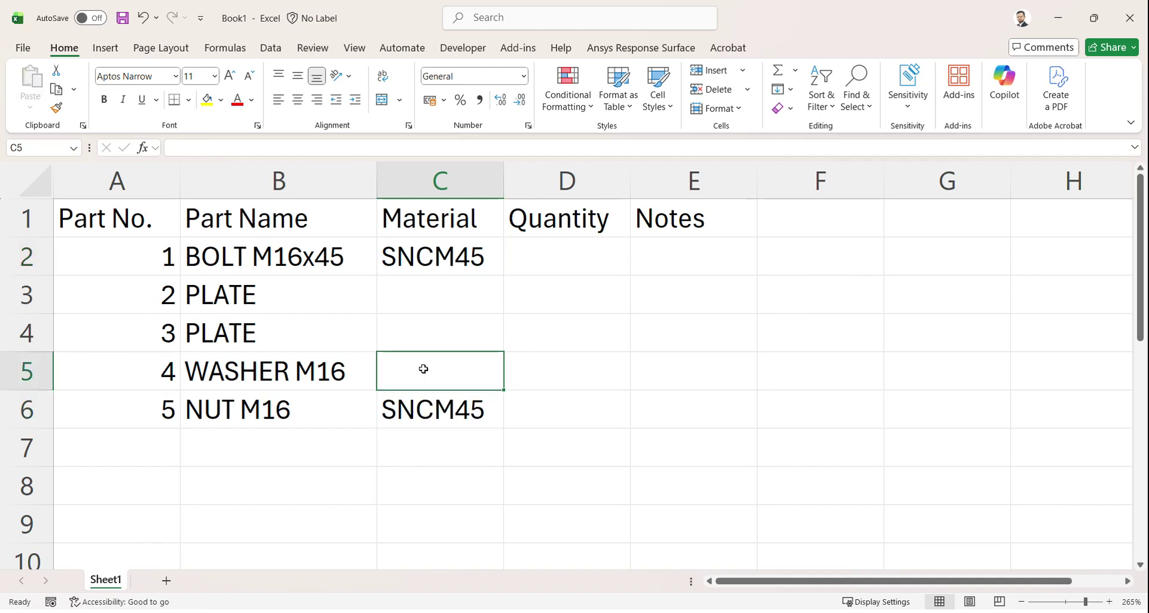
text(ALUMINIUM)
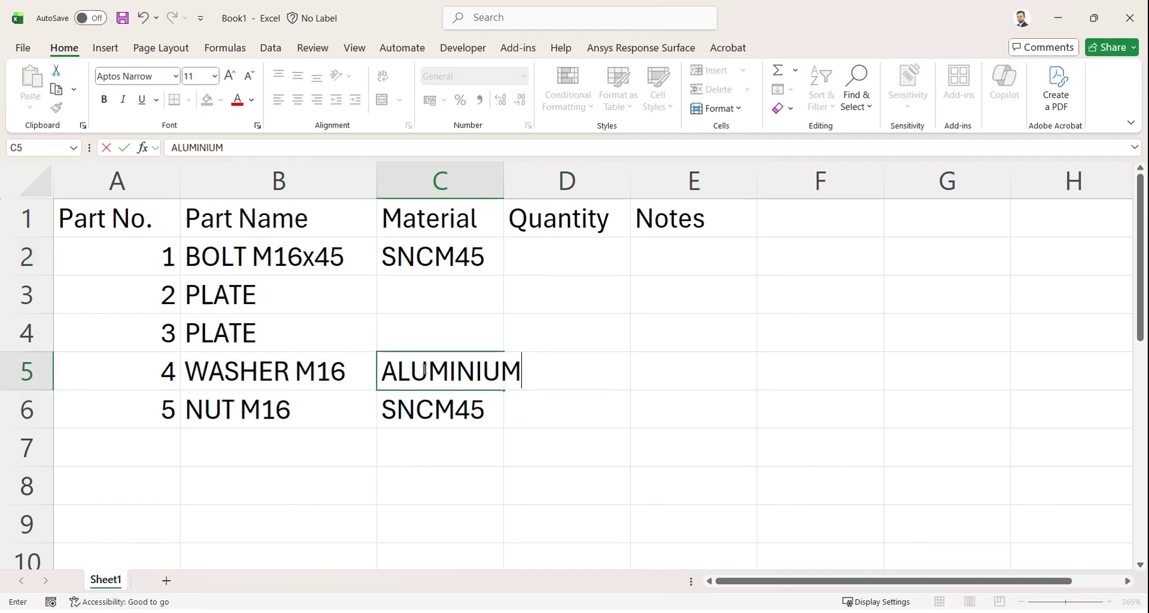
click(447, 309)
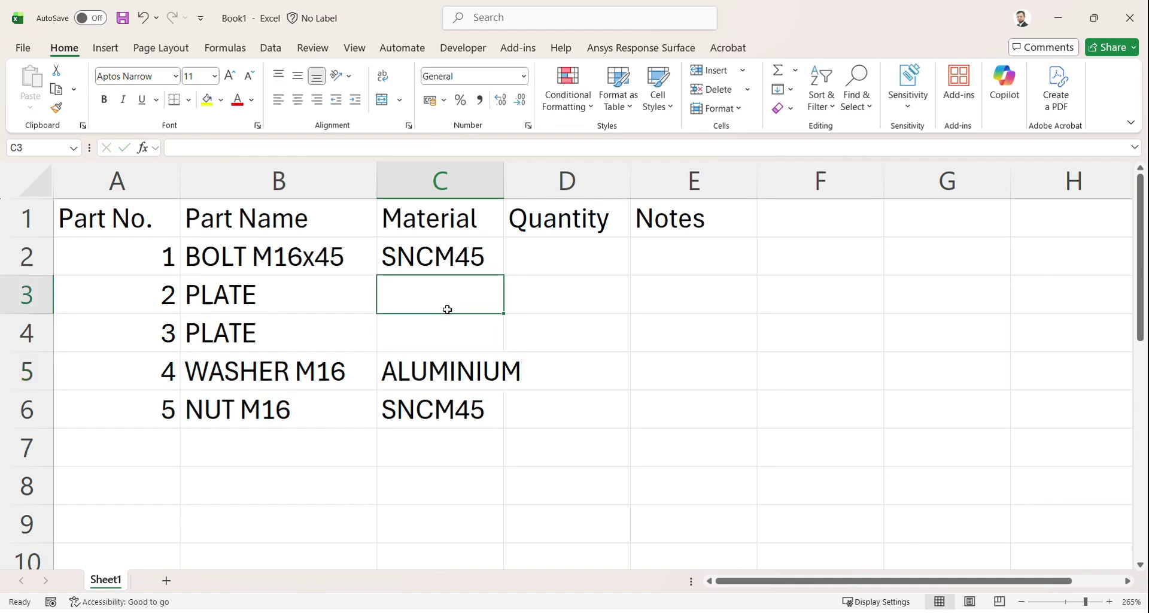
text(FC200)
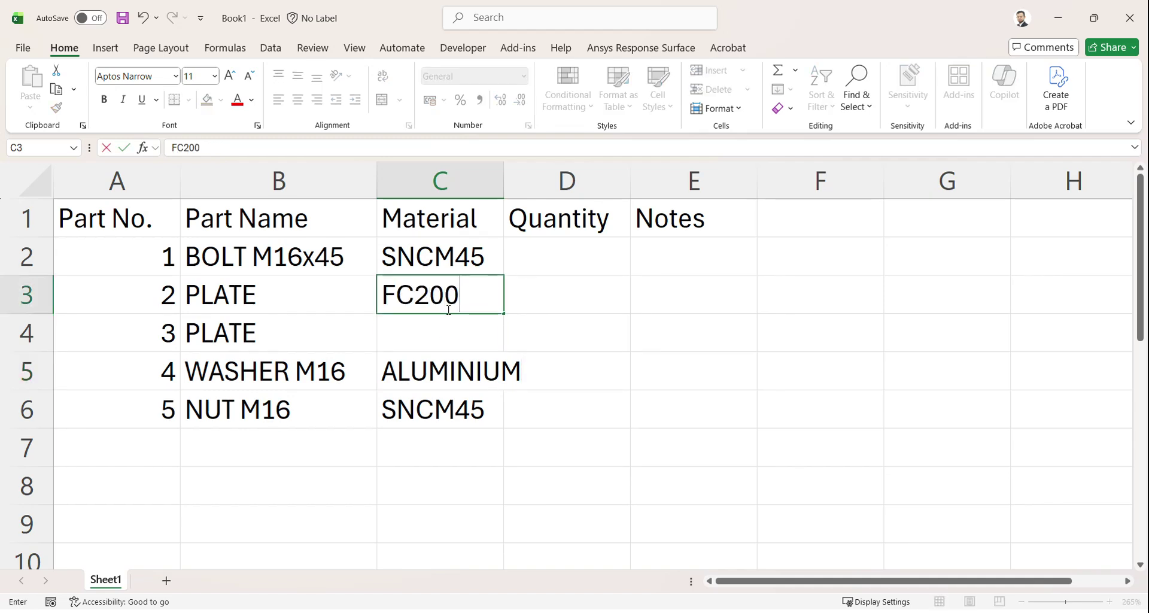
key(Return)
text(FC)
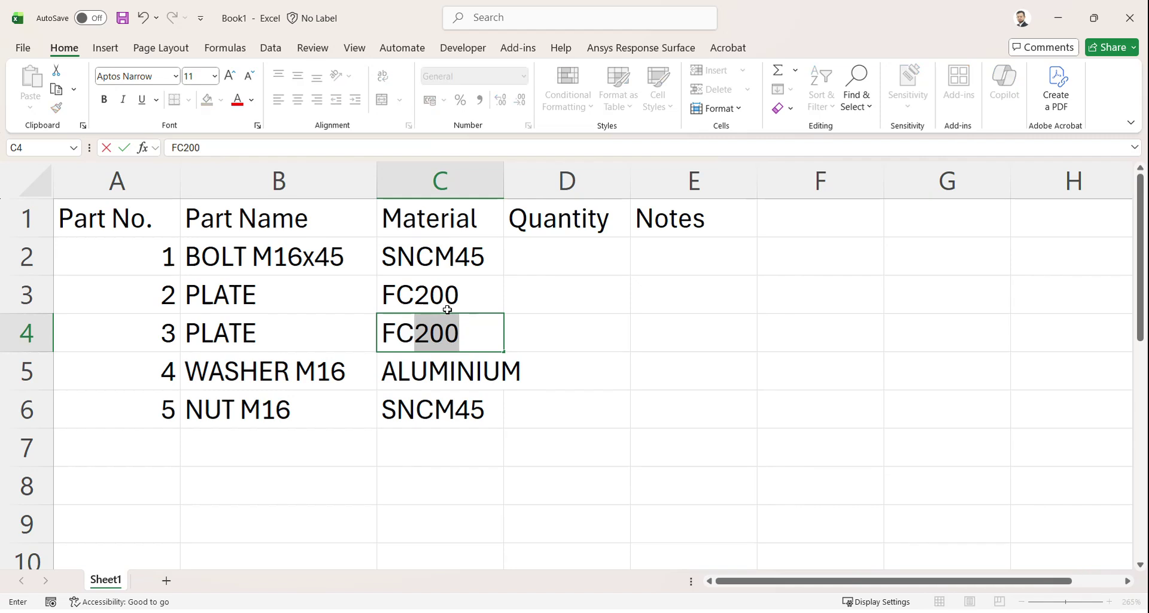
key(Return)
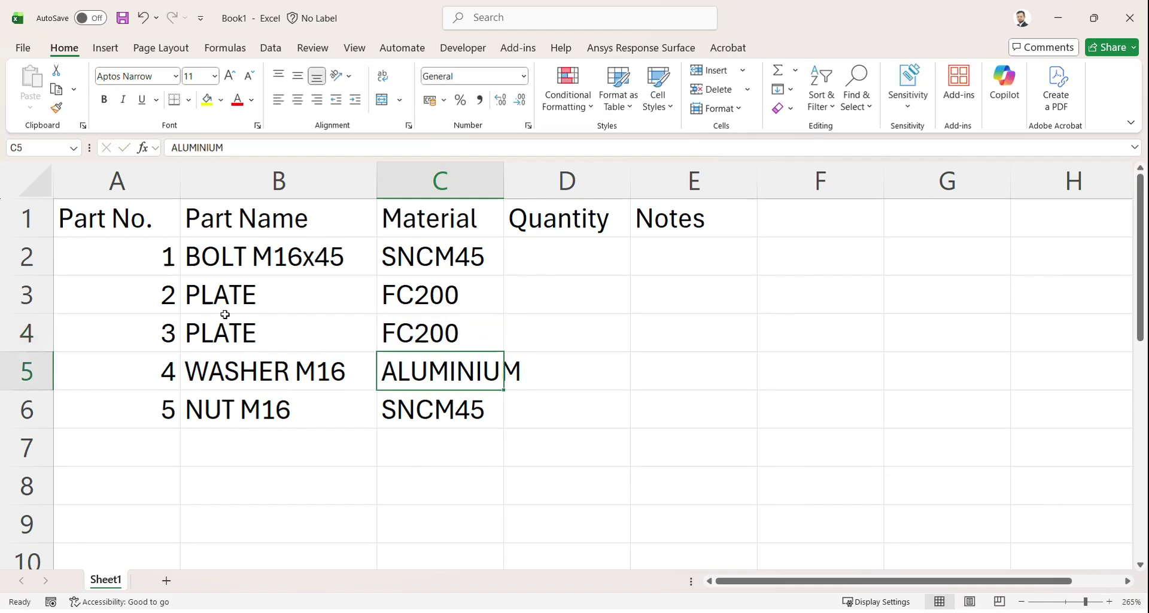
Step: Centre the part numbers 1–5 and widen the Material column
click(123, 180)
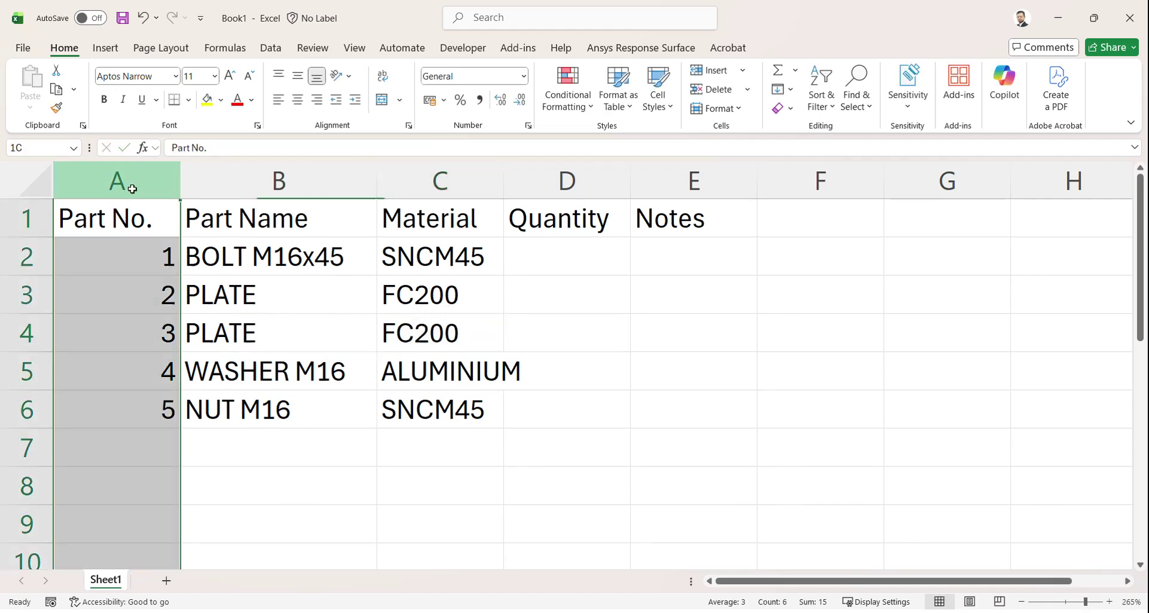
drag(126, 248, 128, 389)
click(297, 99)
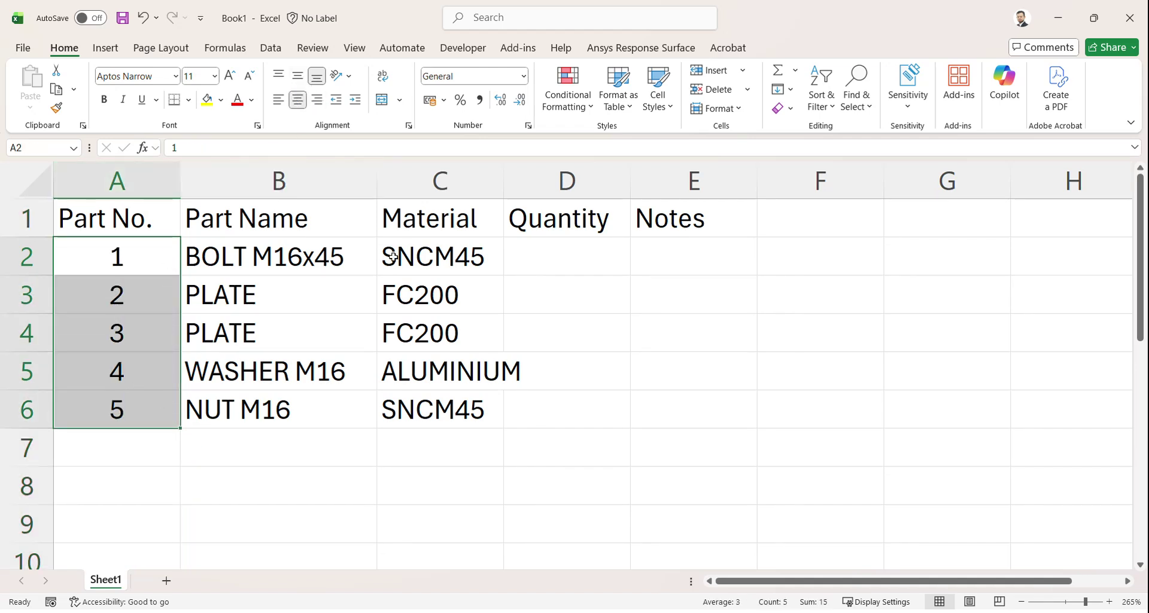
drag(503, 179, 547, 179)
Step: Enter quantities 1, 1, 1, 2, 1 in D2:D6
click(631, 253)
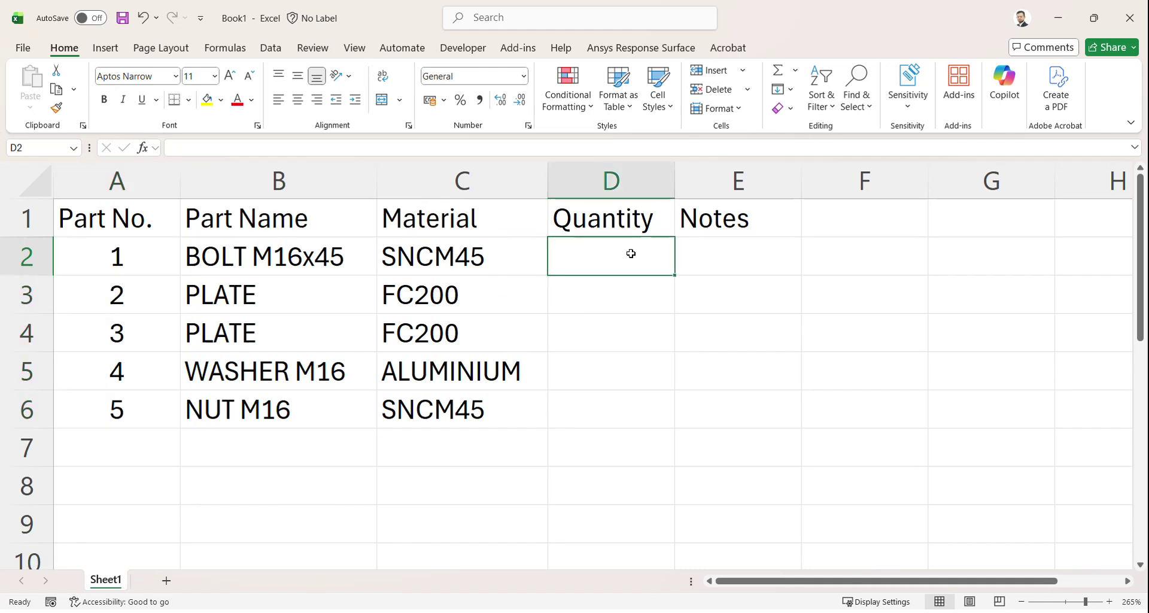
text(1)
key(Return)
text(1)
key(Return)
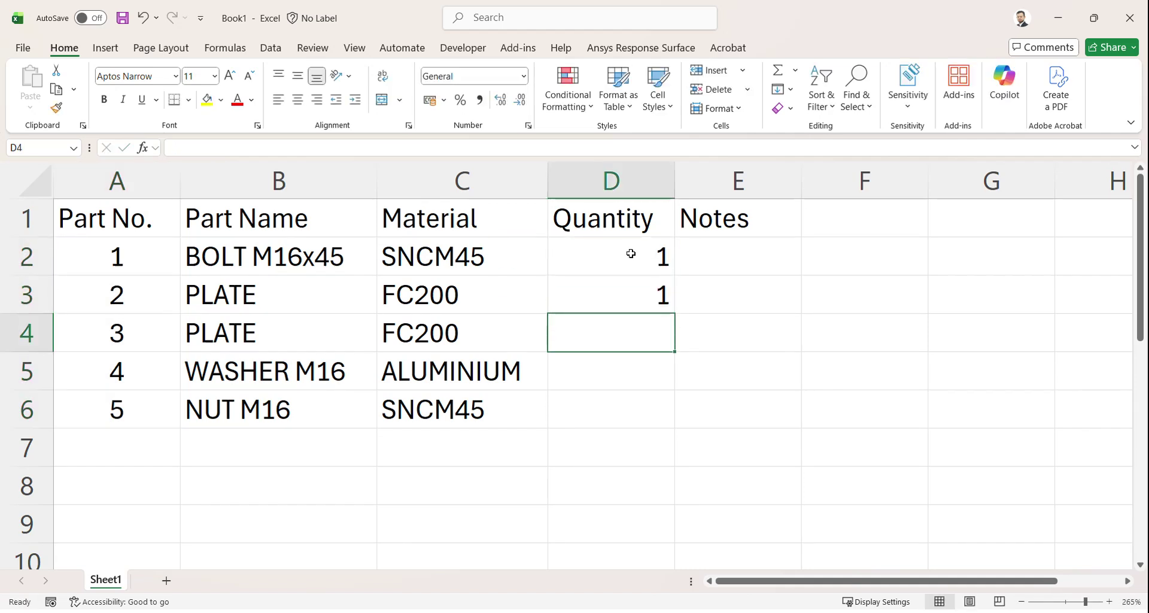
text(1)
key(Return)
text(2)
key(Return)
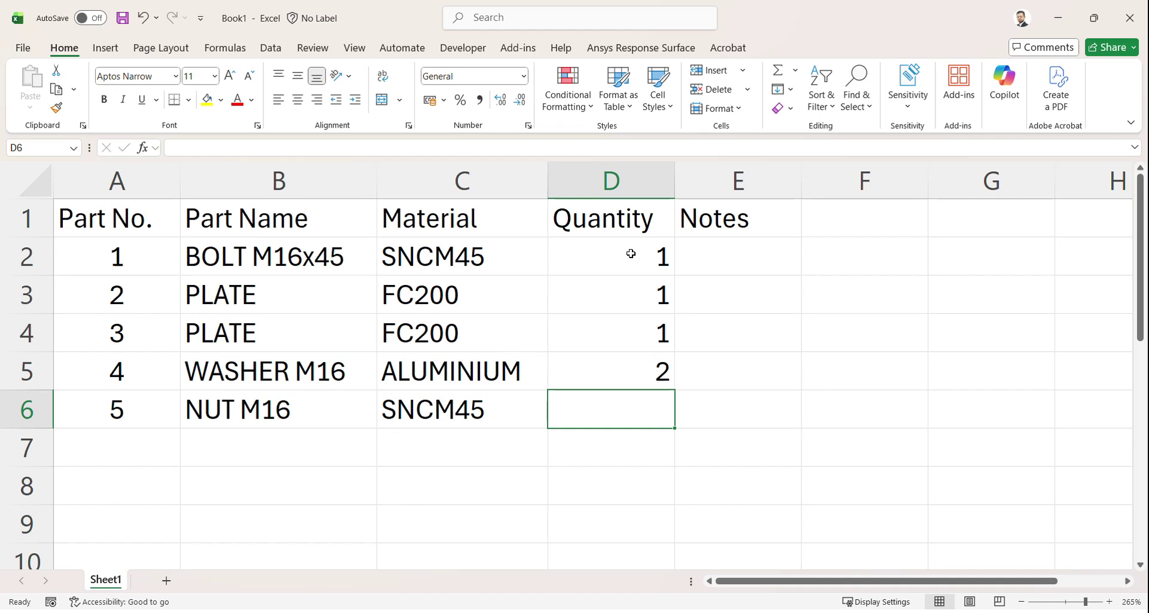
text(1)
key(Return)
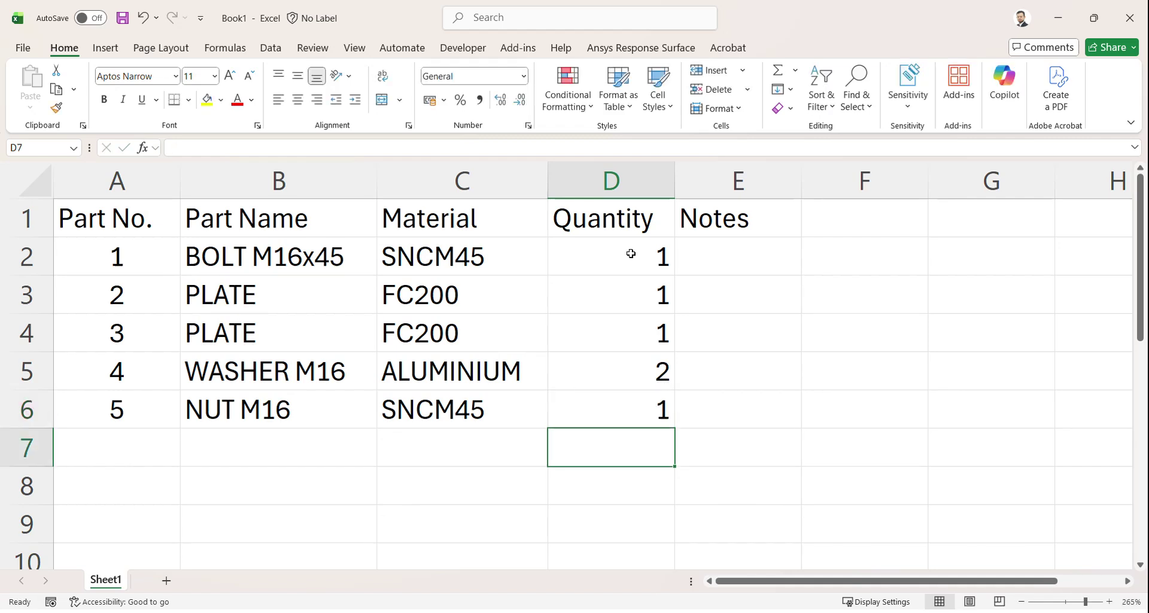
Step: Note Purchased item for the bolt, washer and nut, autofitting all columns
click(727, 254)
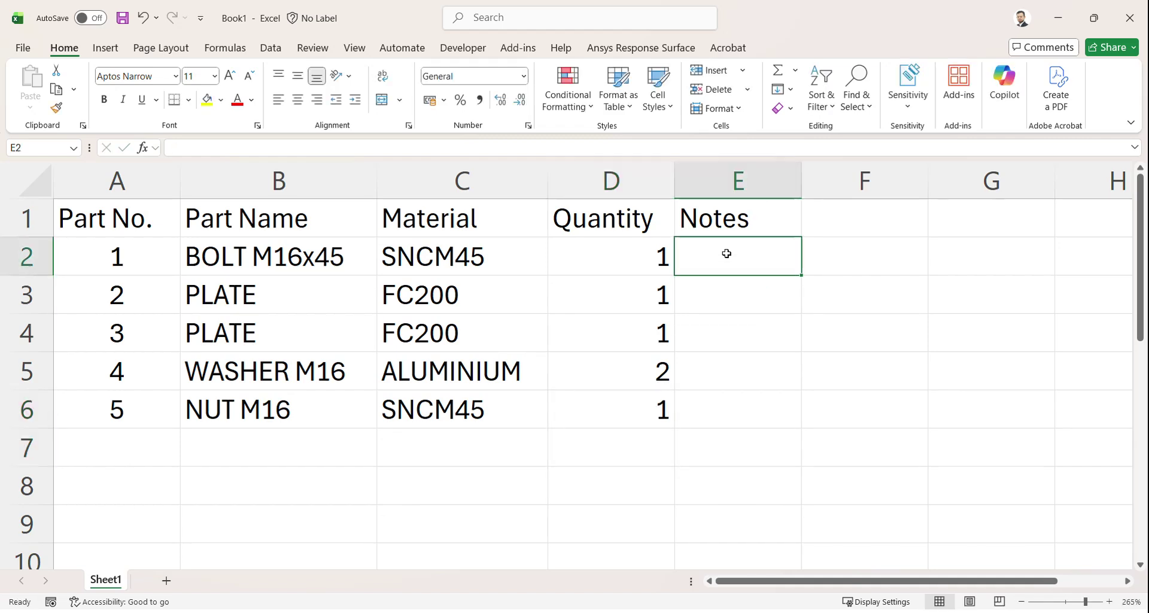
text(P)
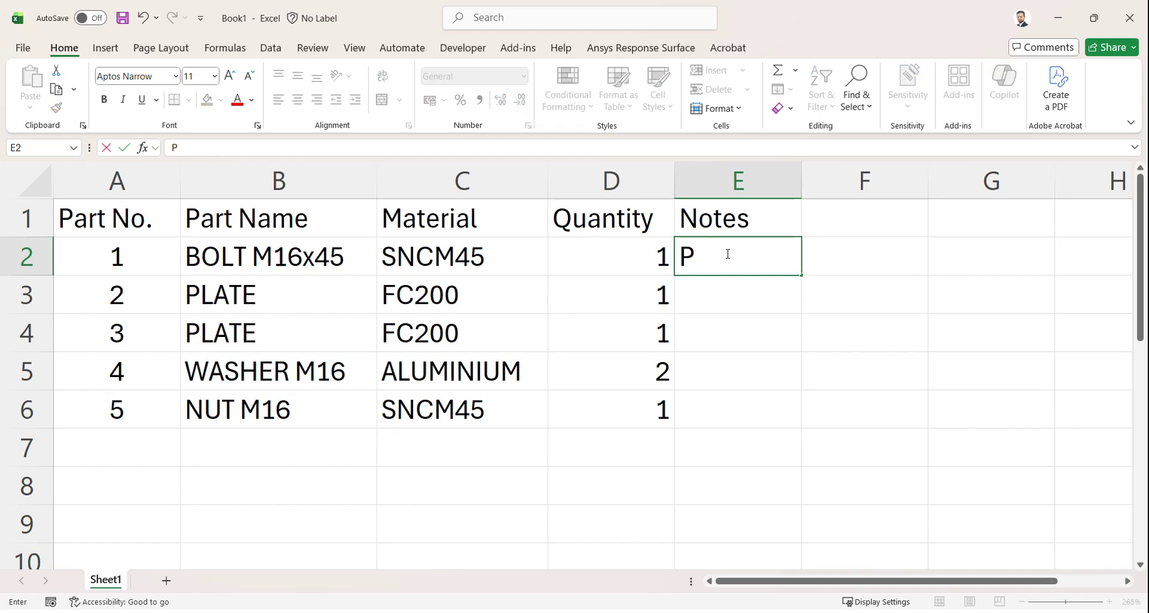
text(urchas)
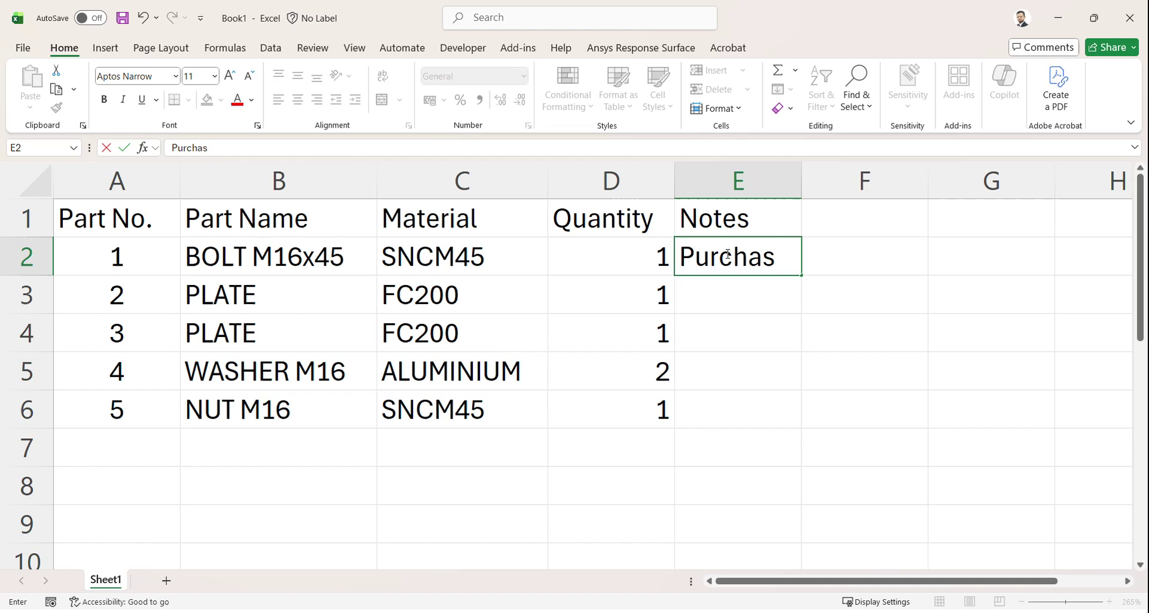
text(ed item)
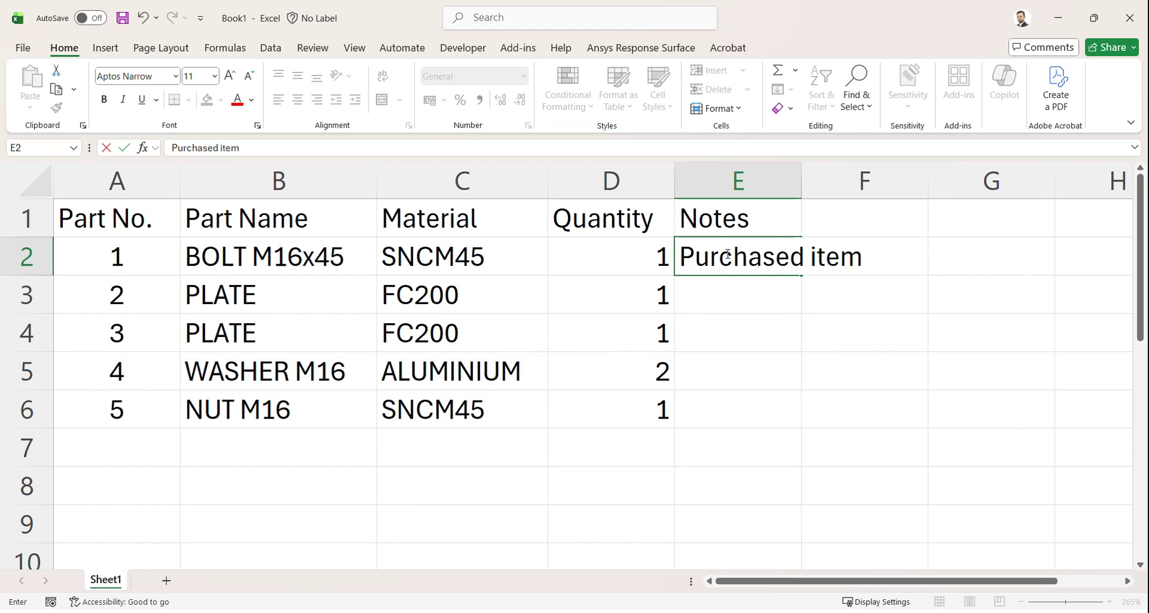
key(Return)
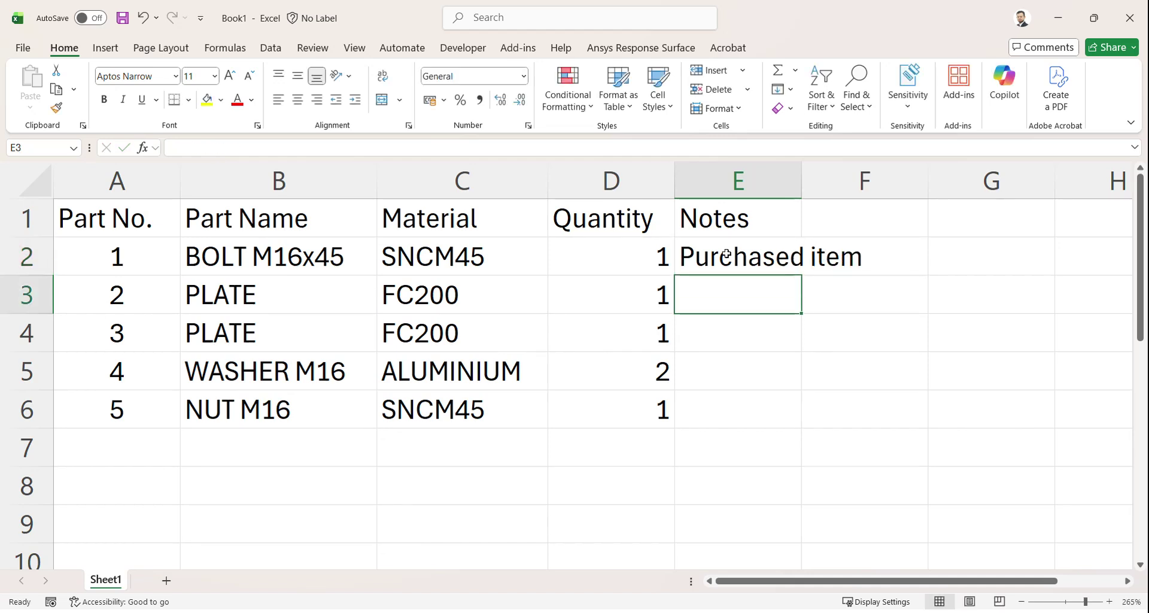
key(Up)
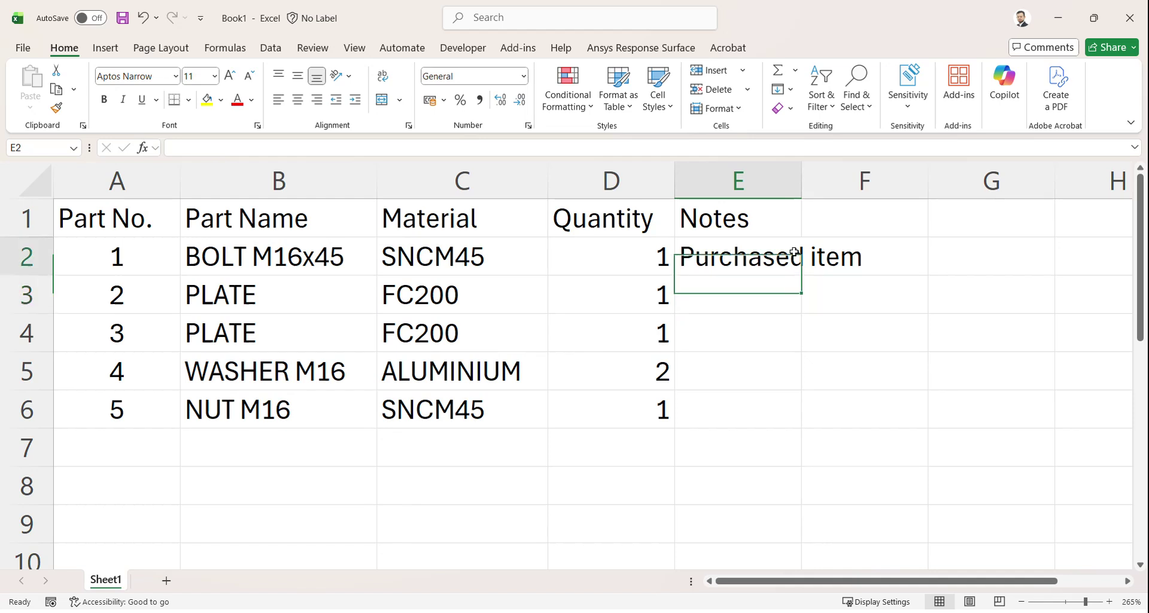
click(34, 181)
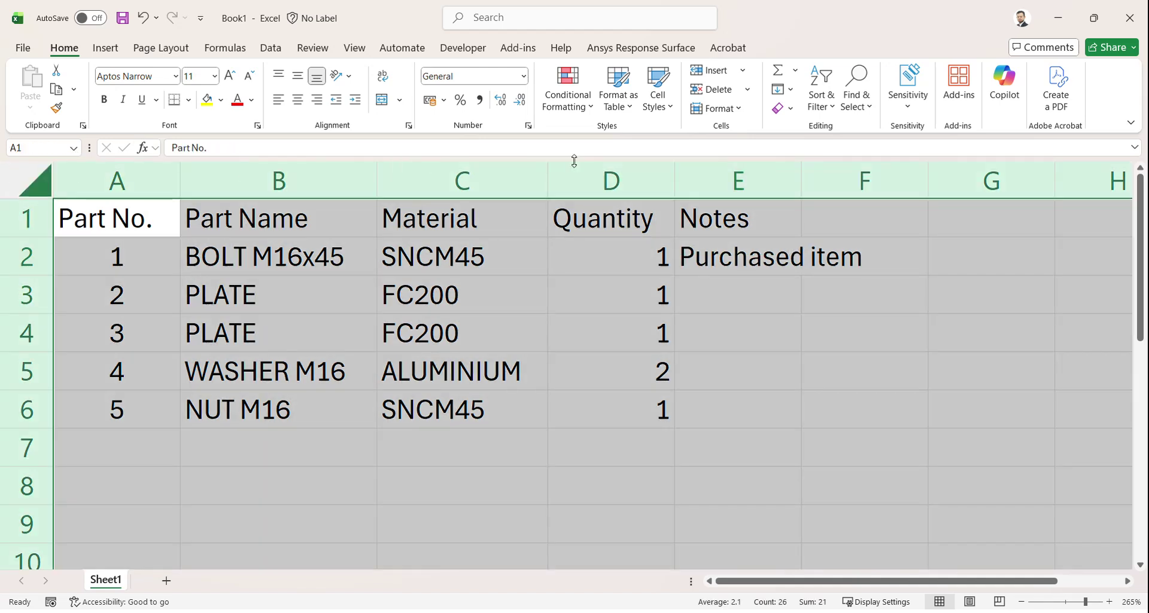
double_click(667, 177)
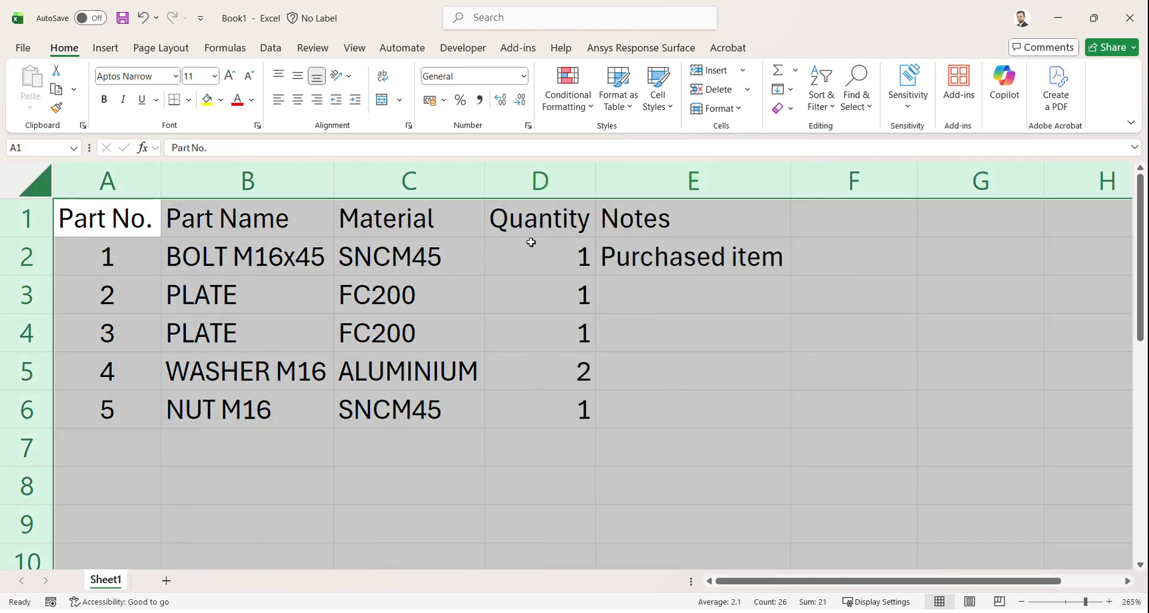
click(770, 262)
ctrl+drag(718, 279, 715, 368)
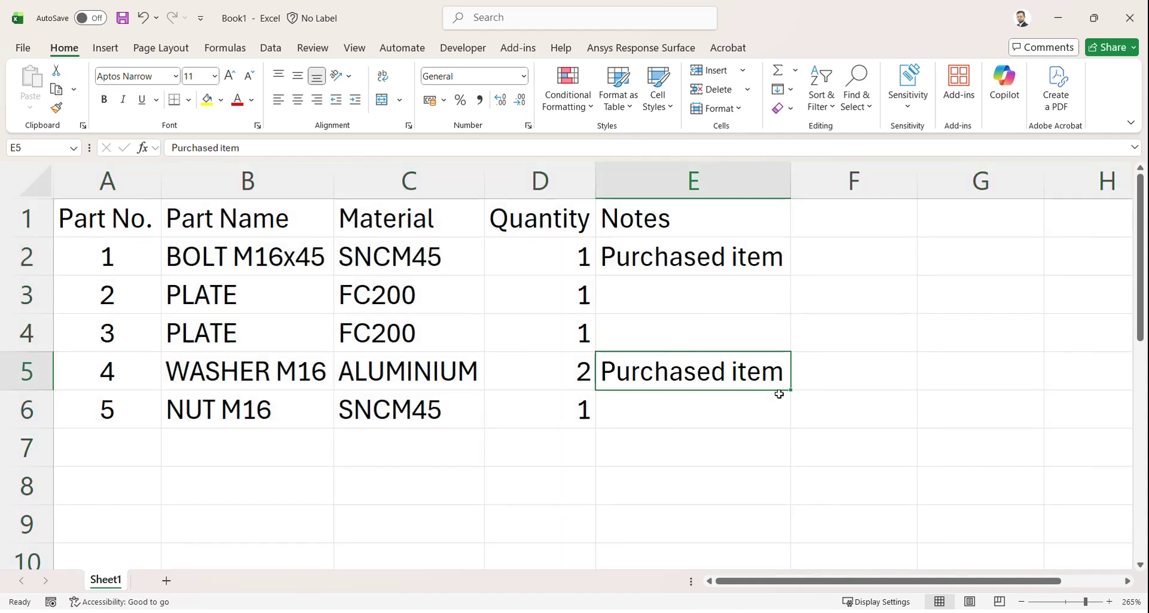
drag(793, 391, 790, 418)
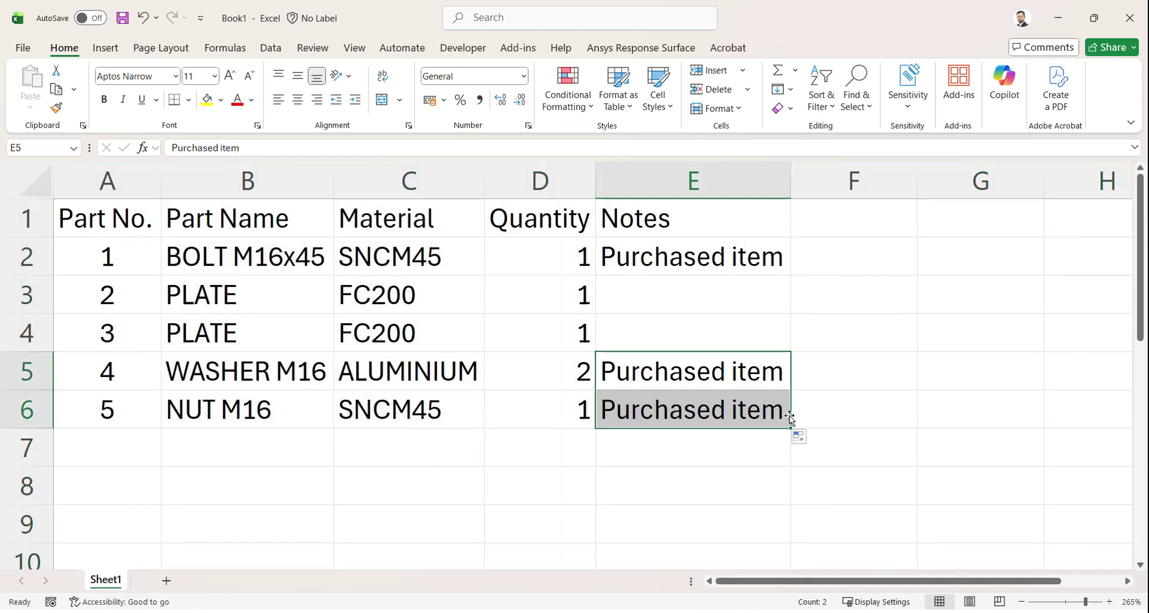
click(623, 448)
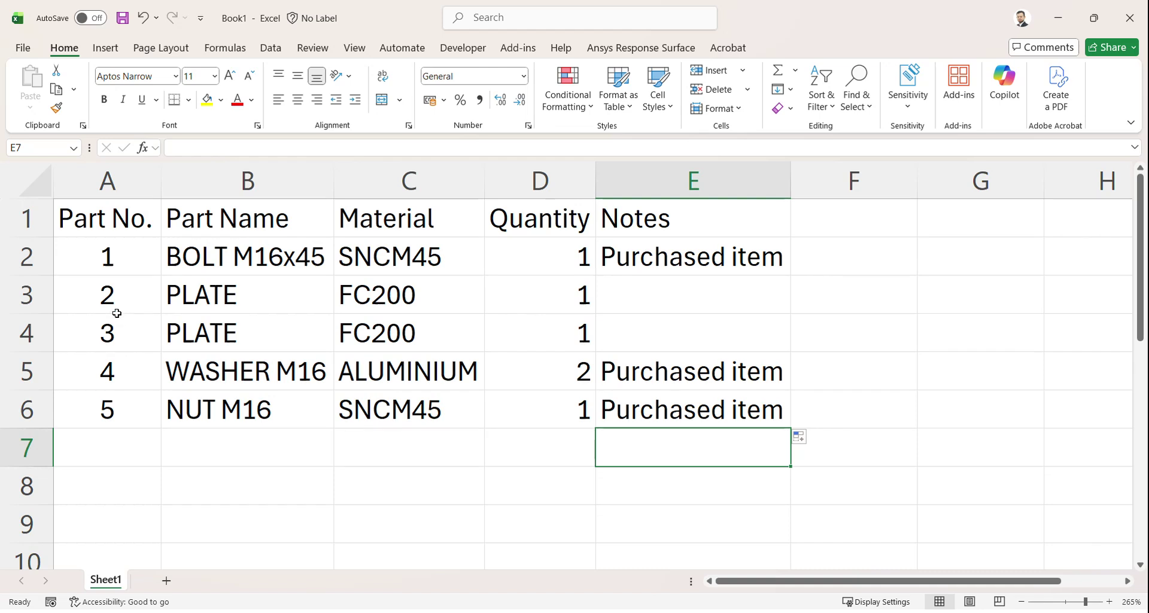
drag(335, 186, 385, 185)
drag(92, 219, 760, 418)
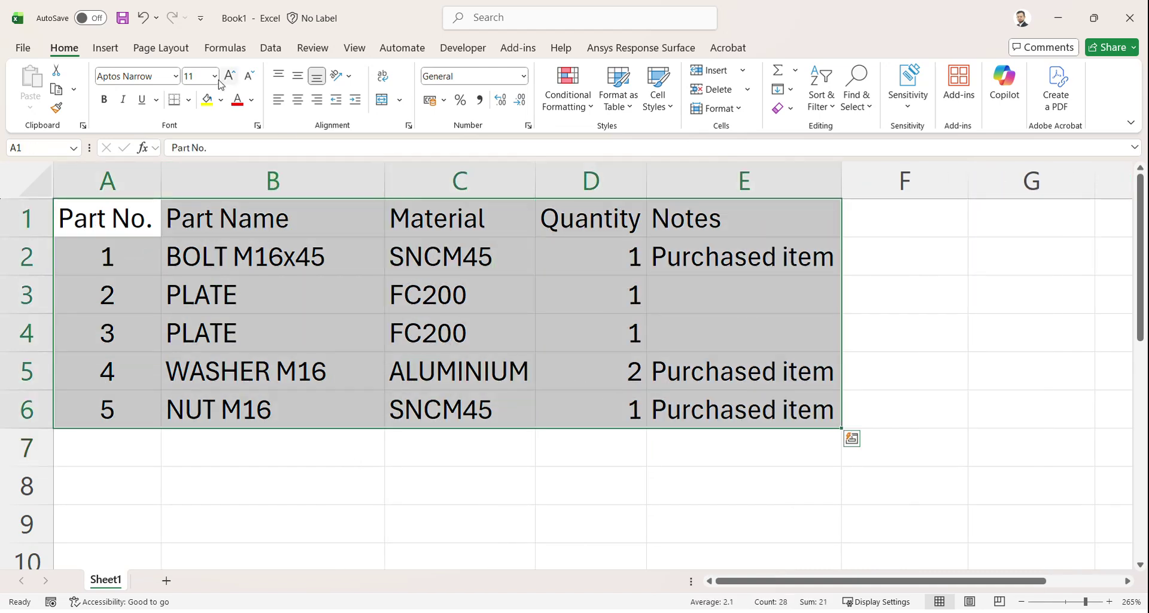
Step: Give A1:E6 all borders, centre the quantities D2:D6 and bold the header row
click(188, 99)
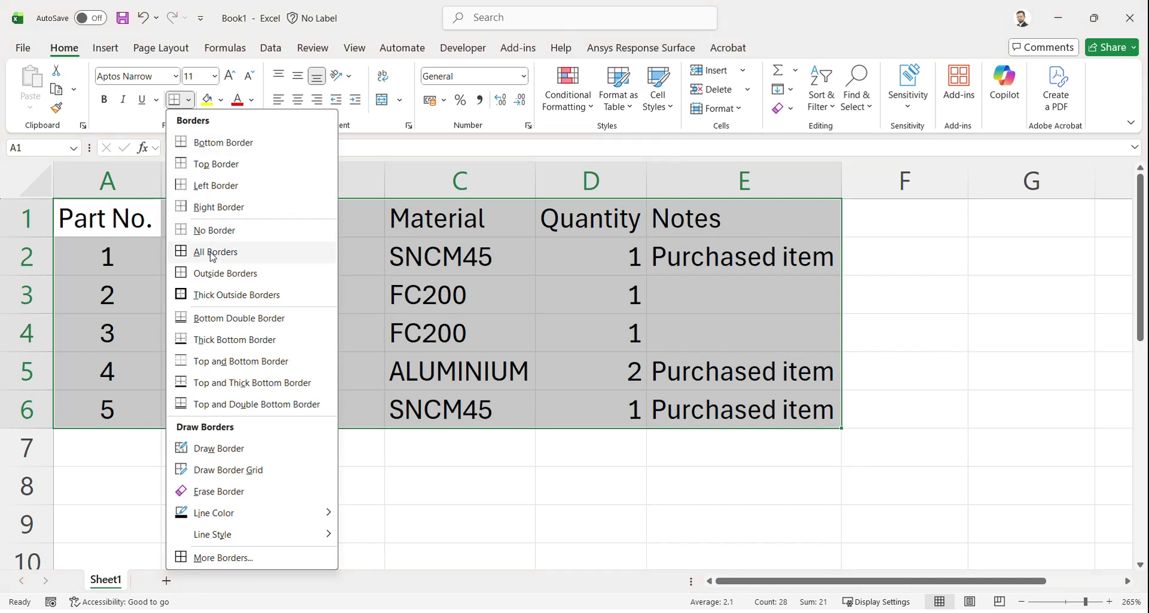
click(213, 252)
drag(592, 253, 605, 413)
click(298, 99)
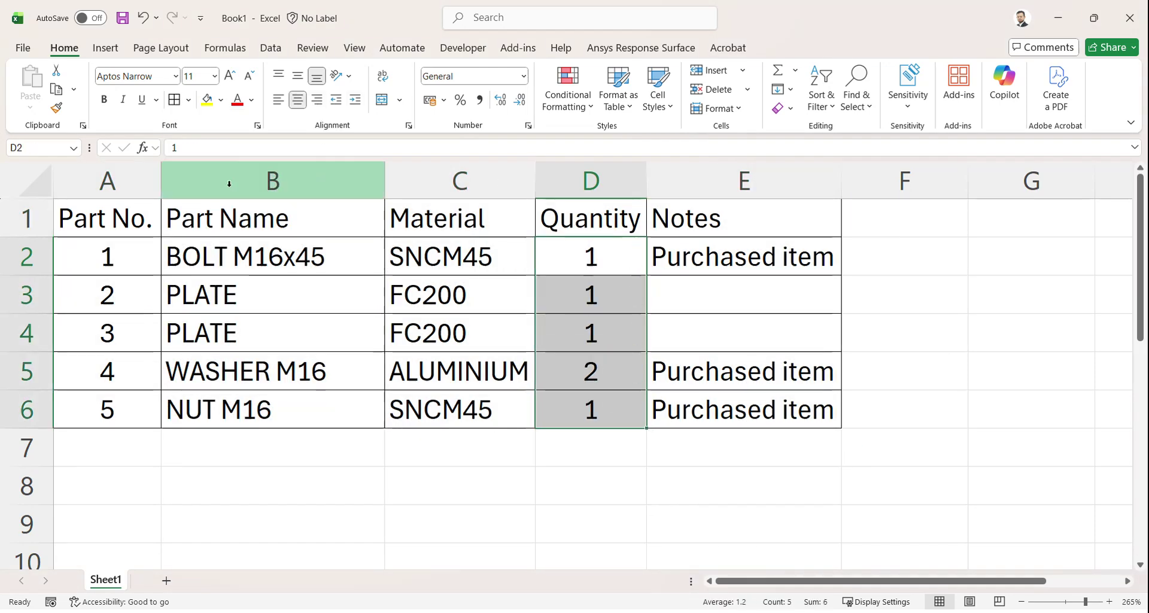
drag(99, 216, 687, 216)
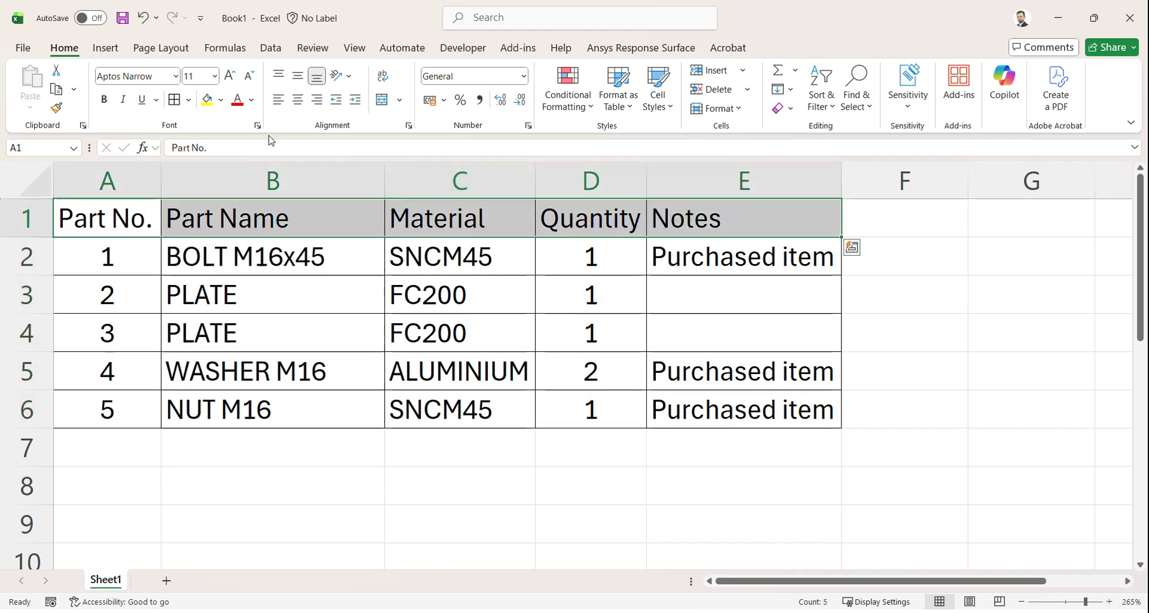
click(103, 99)
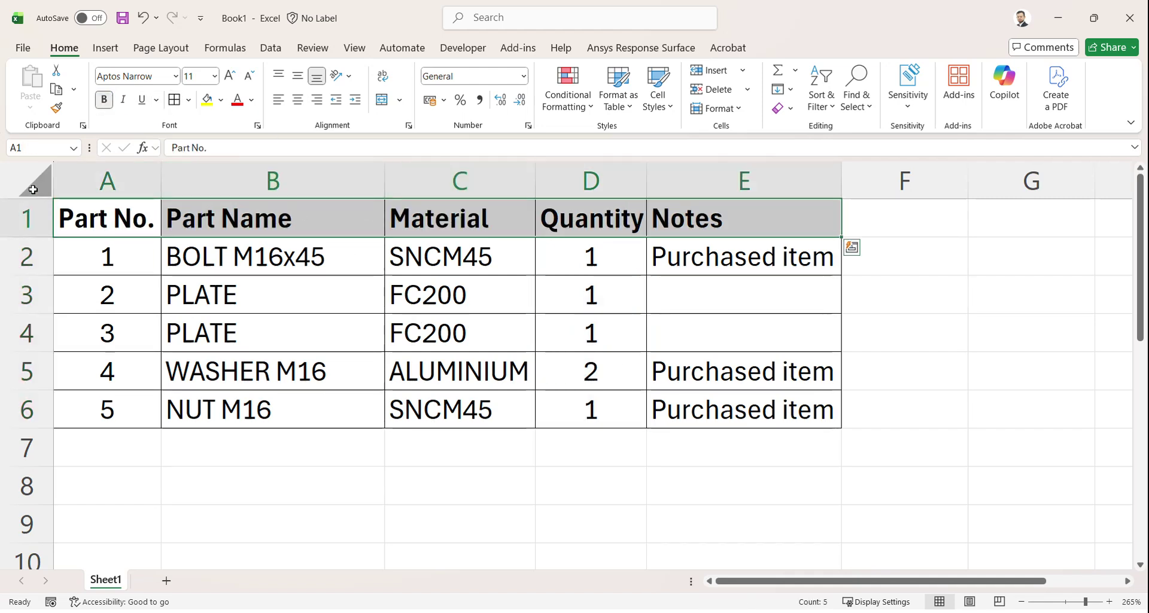
Step: Switch the whole parts table to the ISOCPEUR font
drag(66, 215, 723, 413)
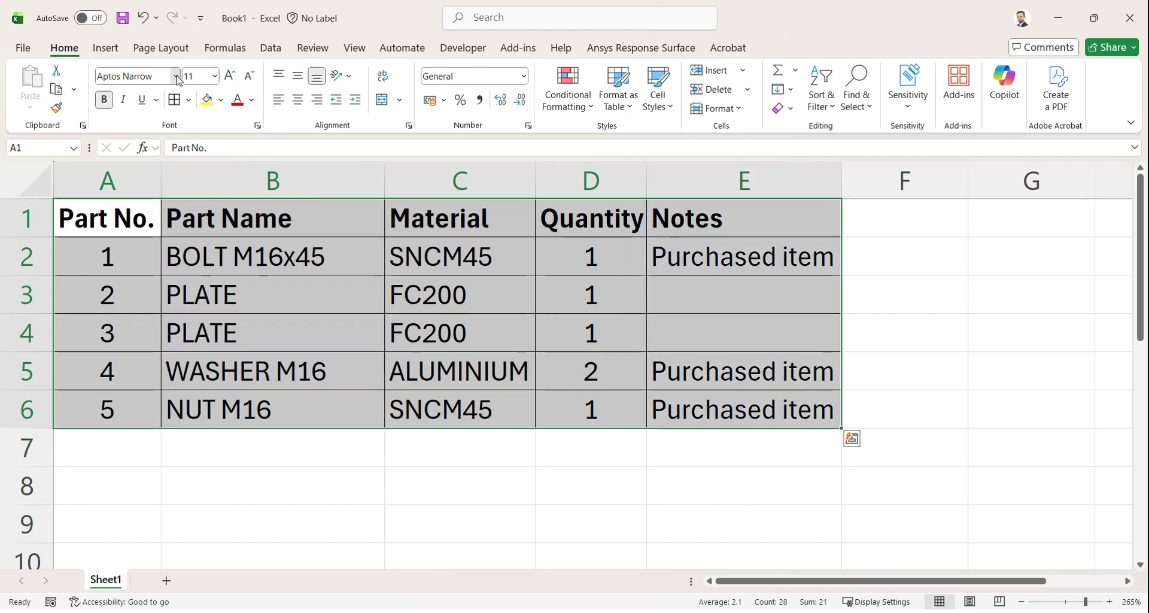
click(177, 78)
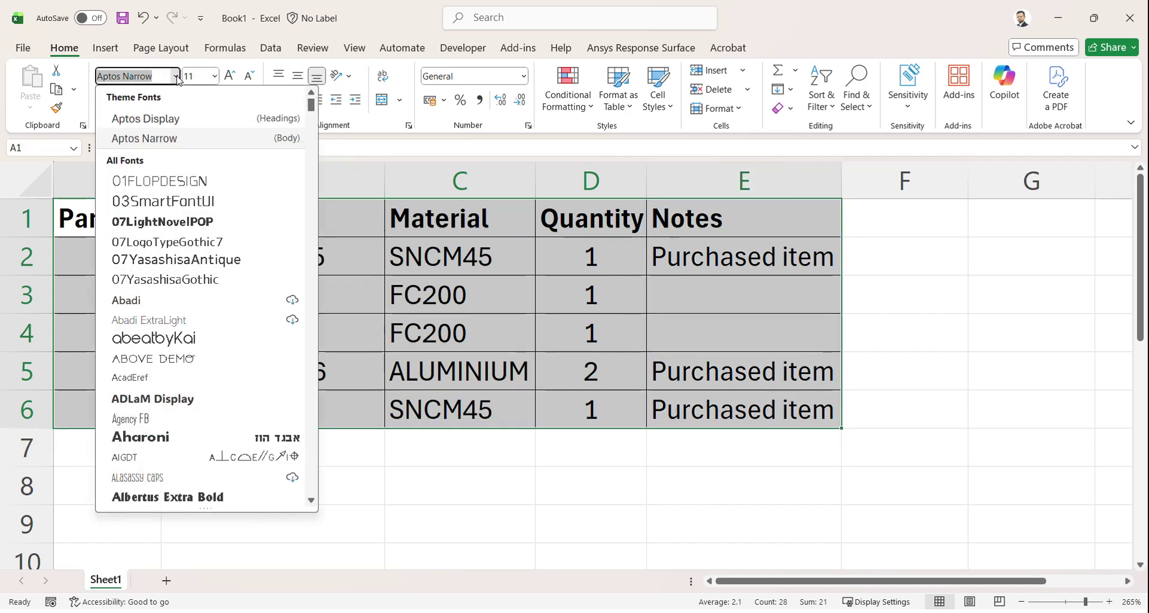
text(ISOCP)
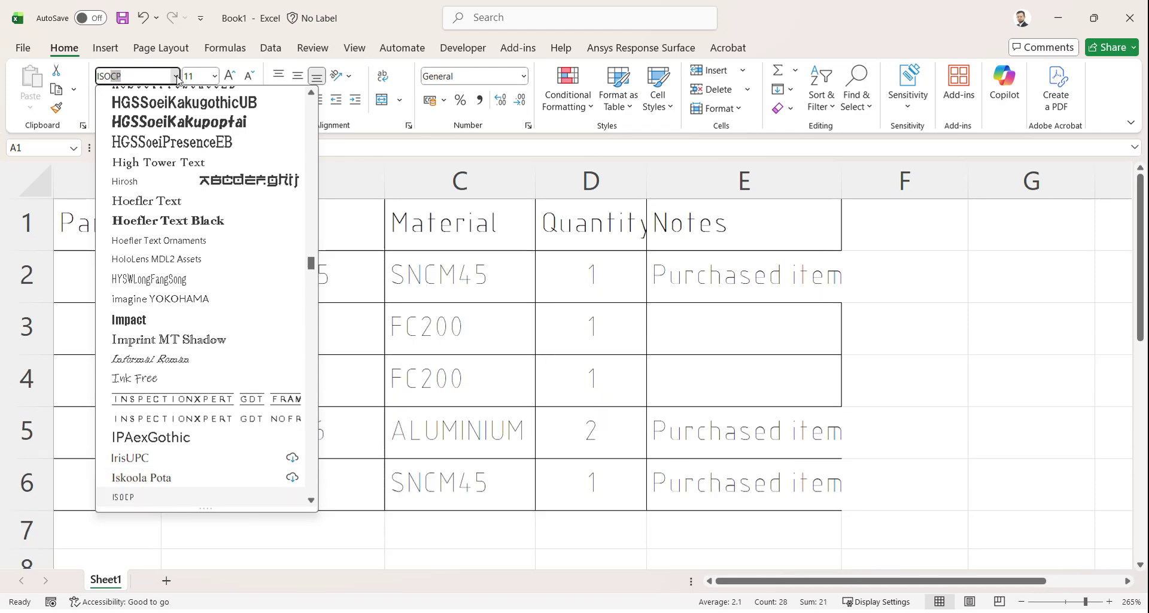
scroll(175, 383, down, 5)
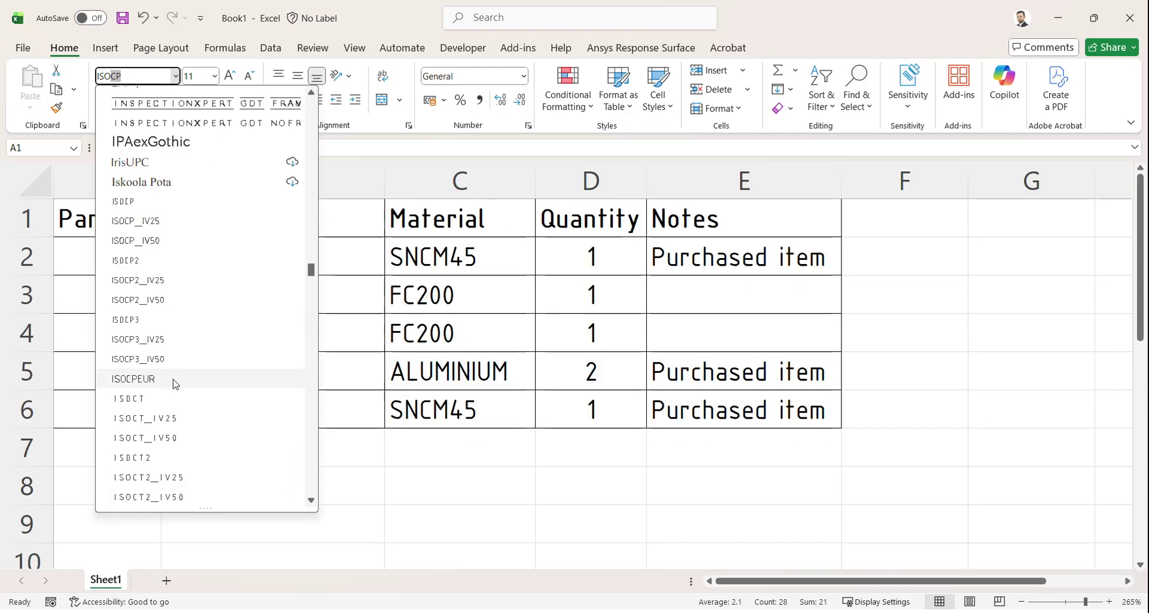
click(175, 381)
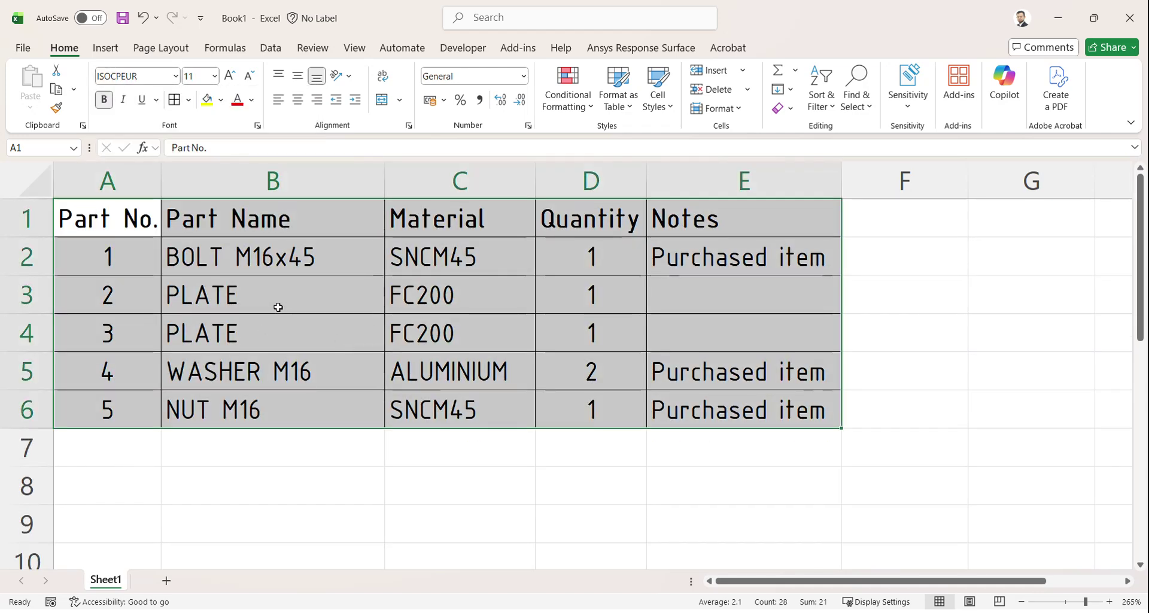
click(329, 452)
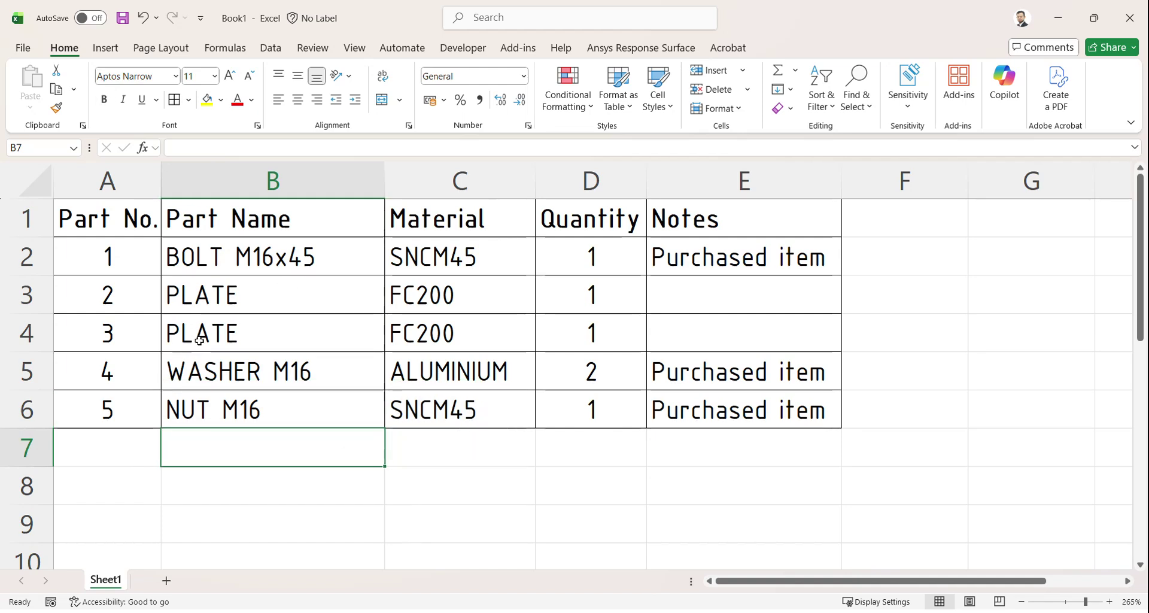
Step: Start Save As on This PC and browse to D:\01. Work\02. JUP
click(122, 18)
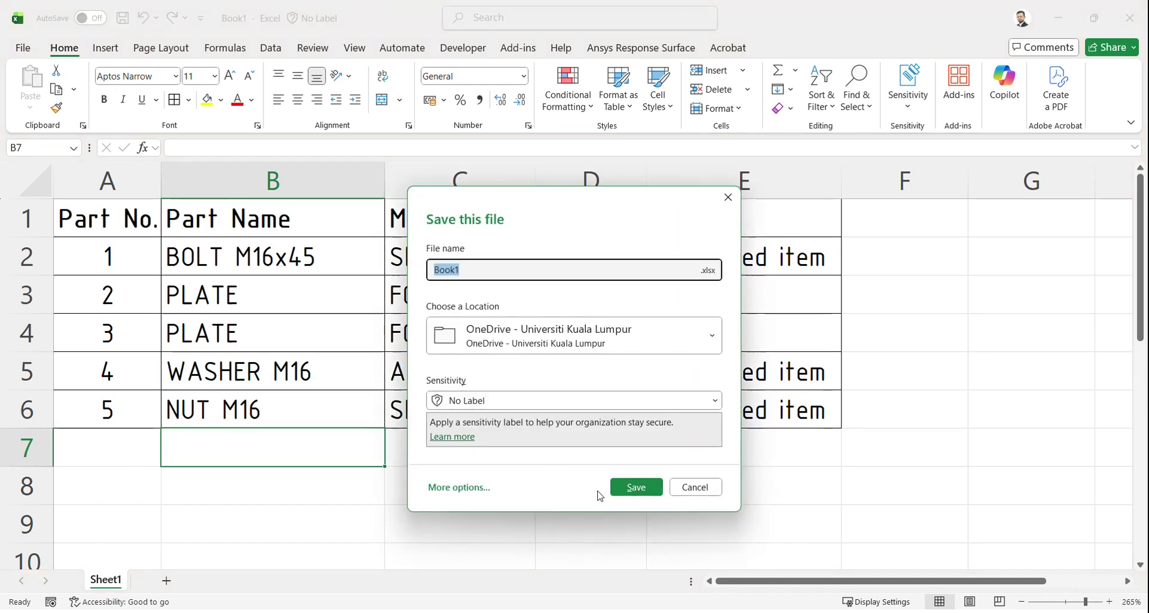
click(460, 487)
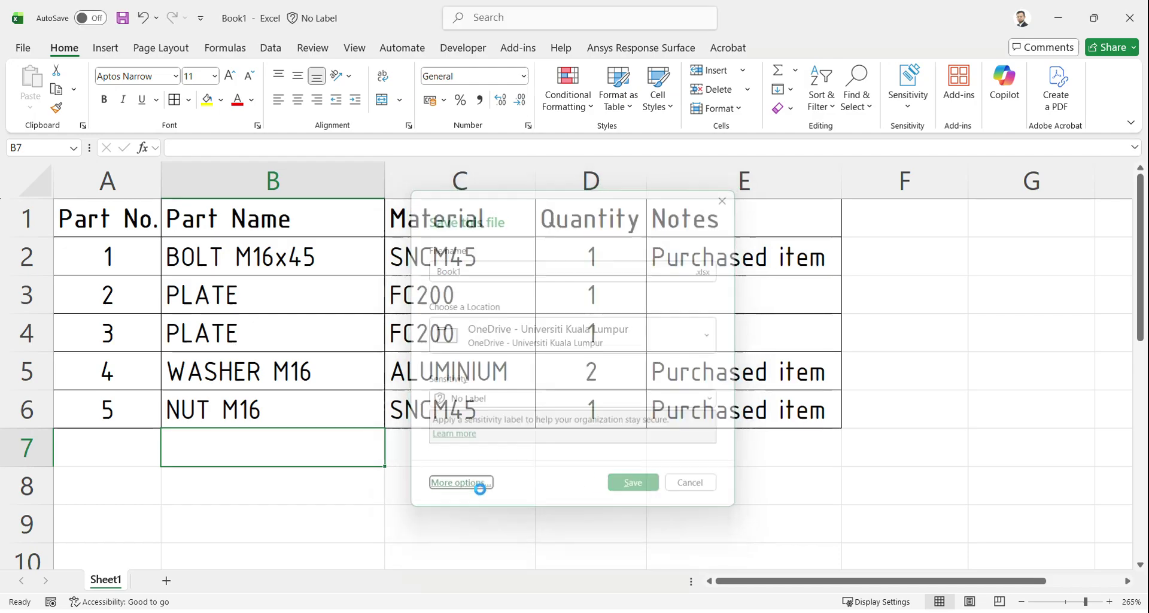
click(235, 538)
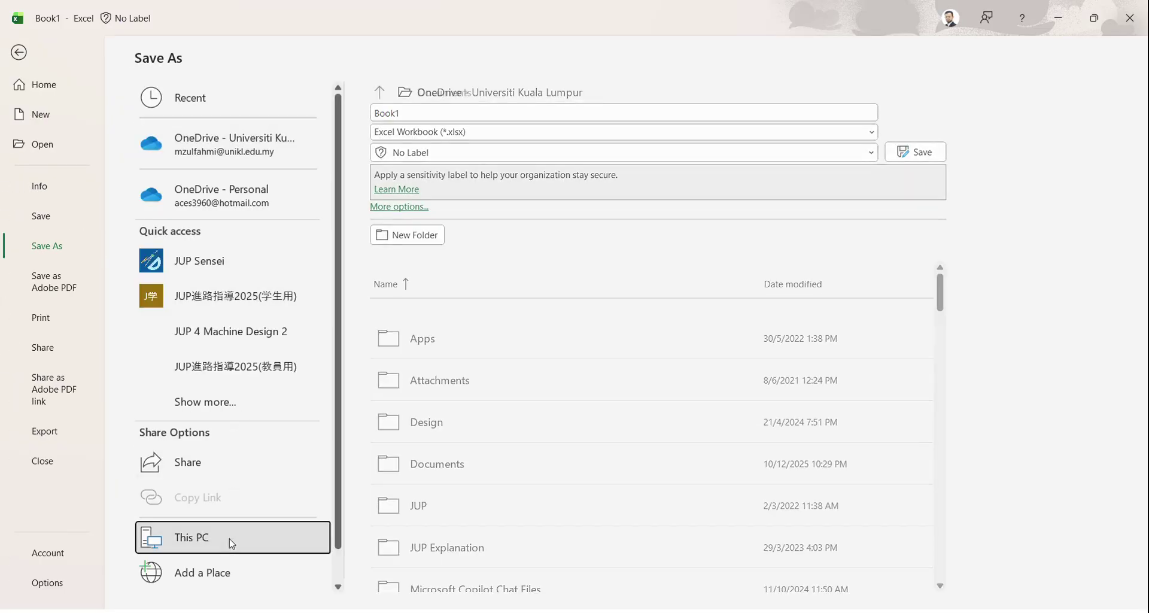
click(216, 570)
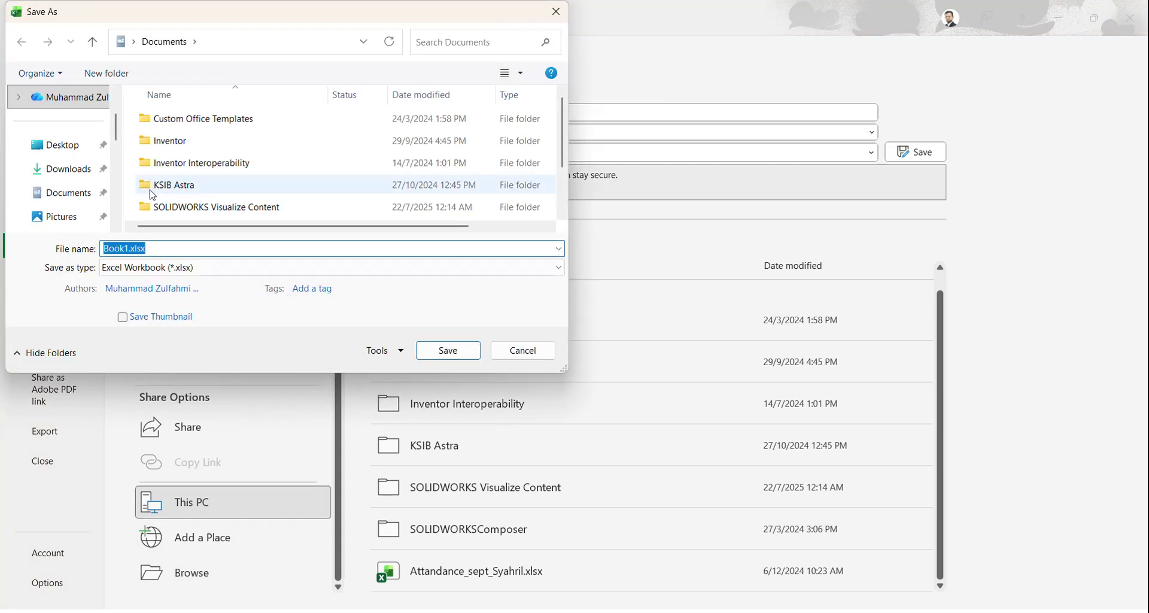
scroll(53, 195, down, 5)
scroll(69, 149, down, 5)
click(72, 123)
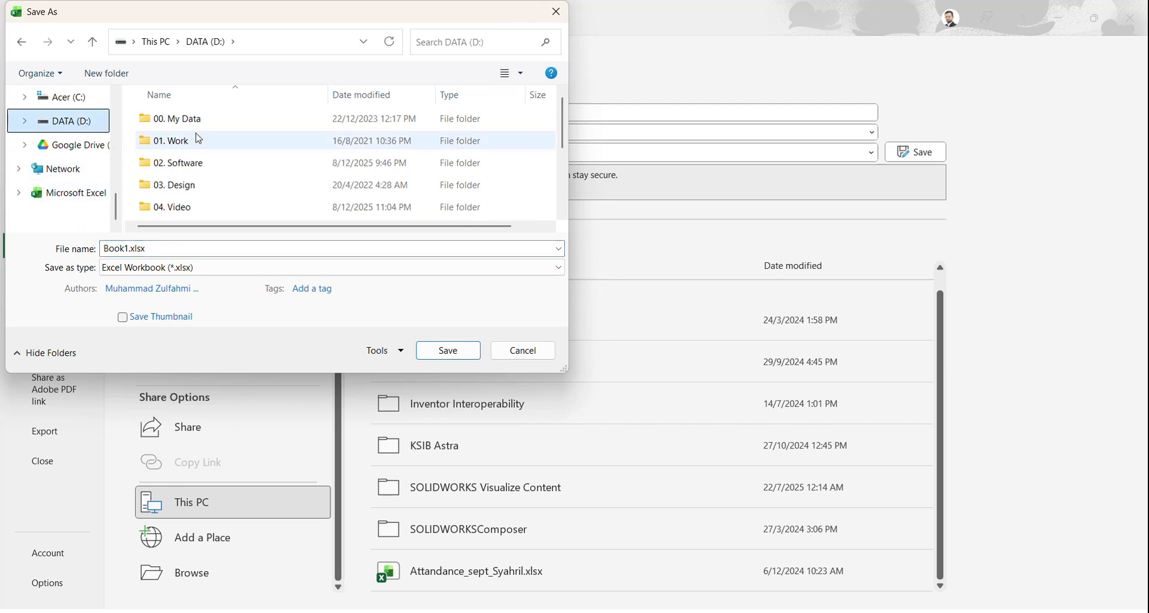
double_click(187, 142)
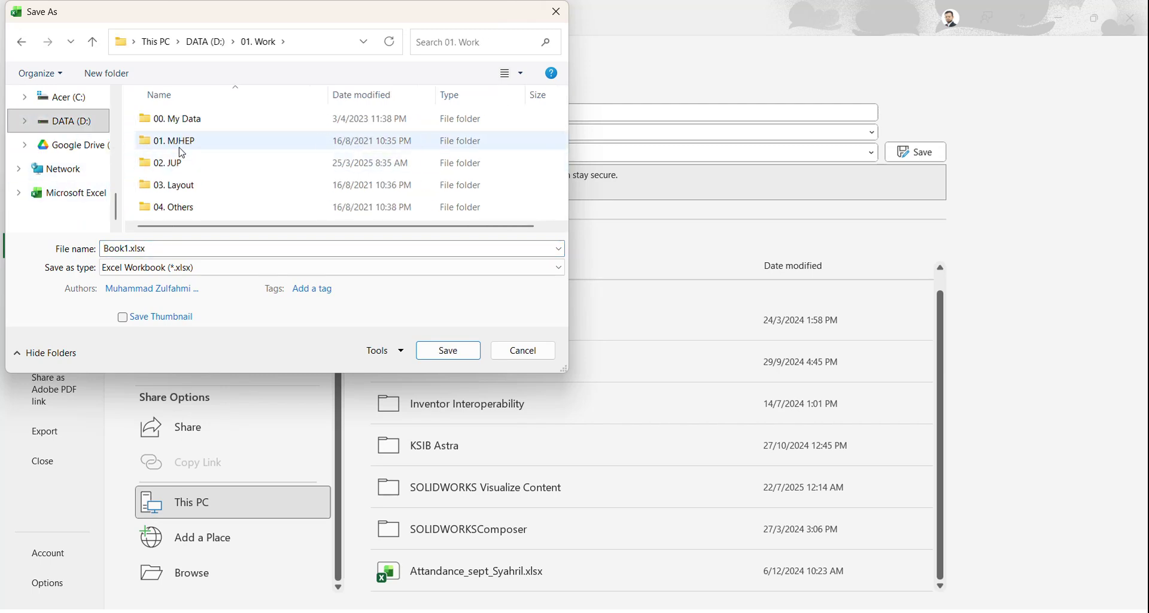
double_click(170, 162)
Step: Go into 2025\06. Engineering Drawing and CAD Drafting\02. CAD and save as Part List
scroll(171, 203, down, 2)
click(170, 213)
double_click(172, 213)
scroll(192, 197, down, 1)
click(190, 164)
double_click(190, 165)
double_click(182, 169)
double_click(182, 249)
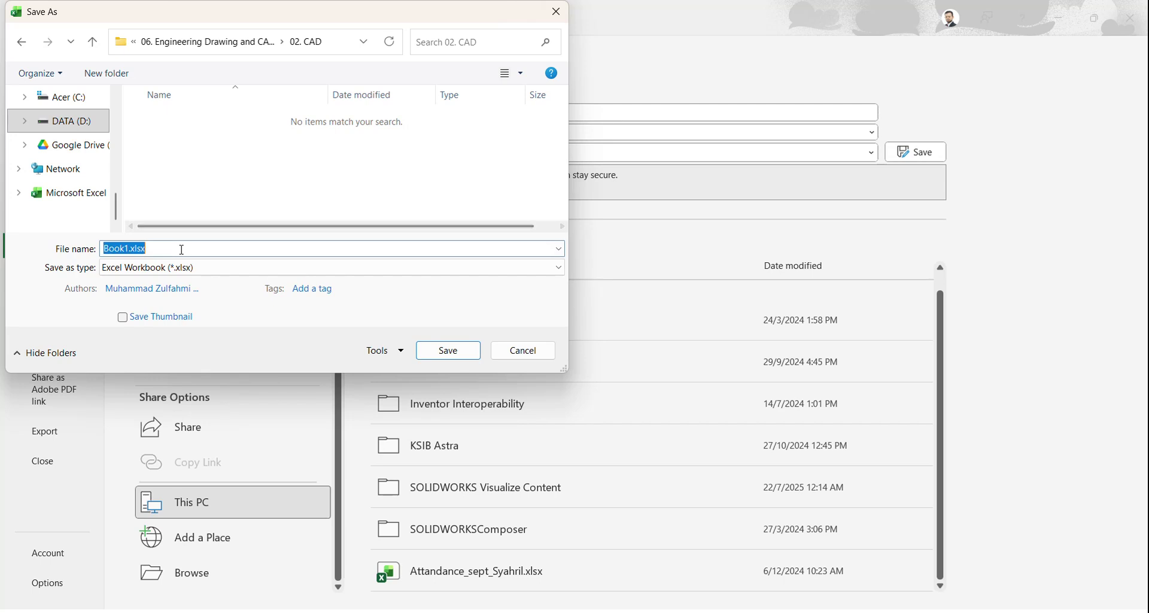
text(Part List)
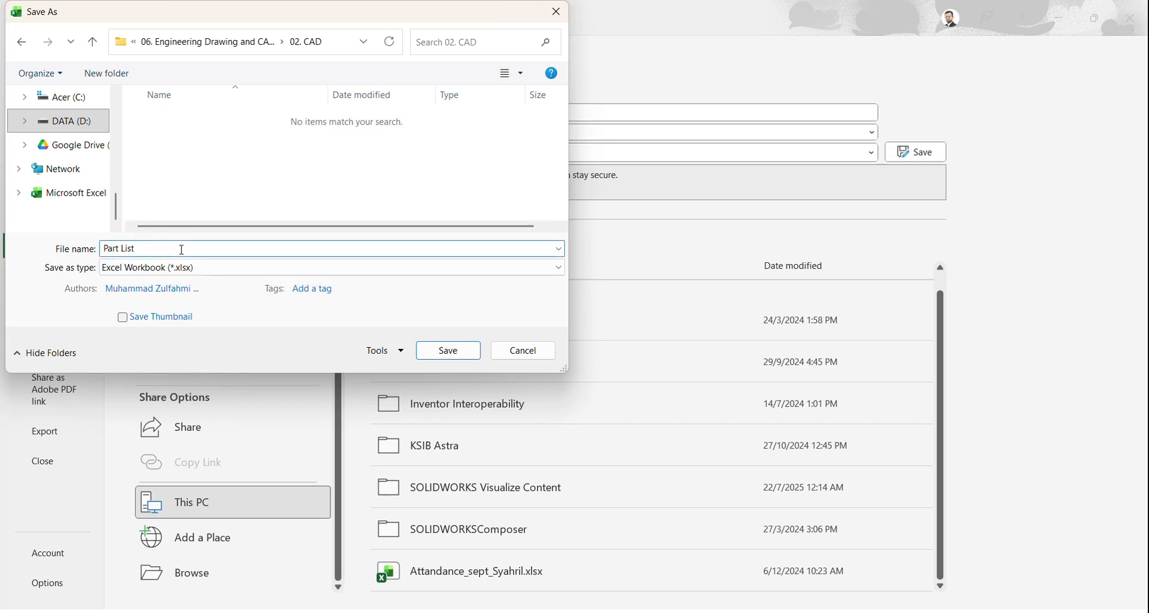
key(Return)
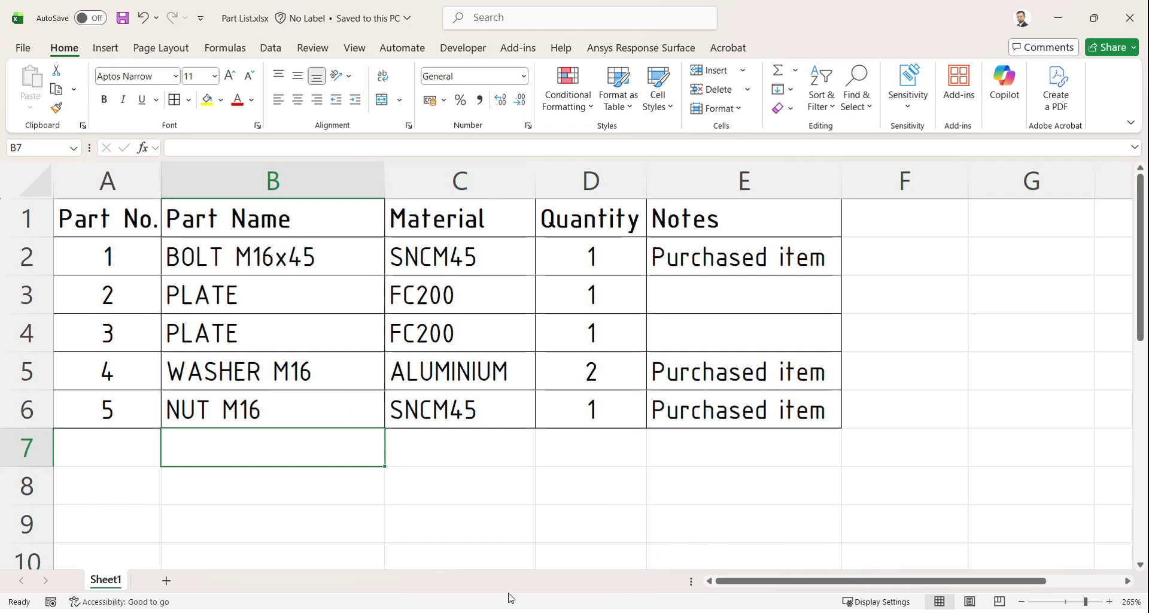
key(super)
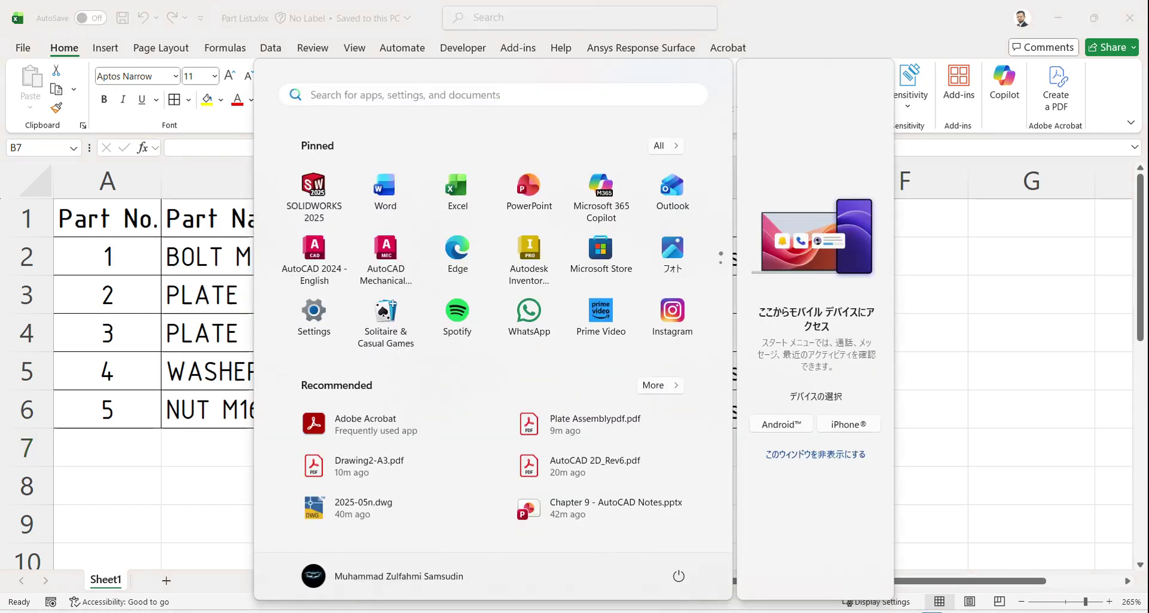
Step: Run TABLE in AutoCAD with From a data link and create an Excel data link called Part List
key(alt+Tab)
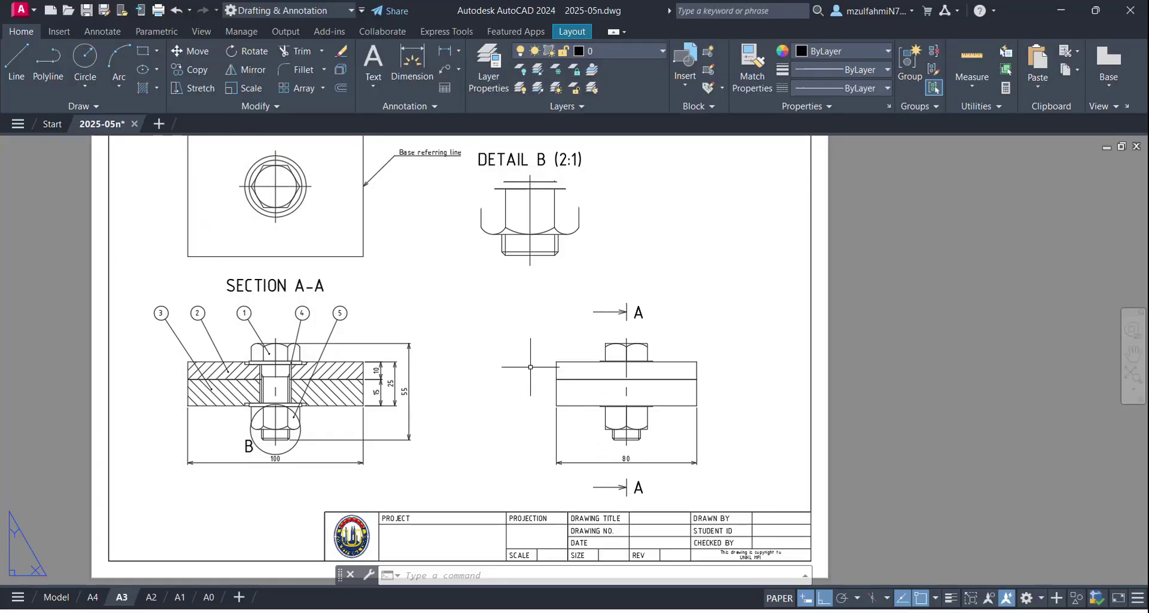
scroll(531, 367, down, 2)
text(TAB)
key(Return)
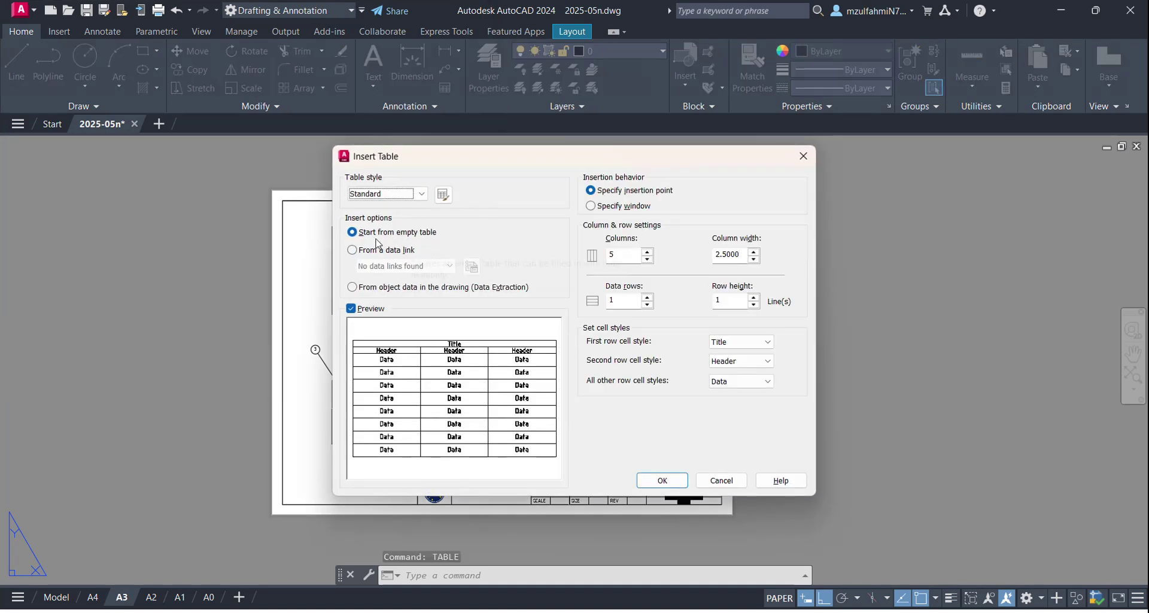
click(354, 251)
click(472, 267)
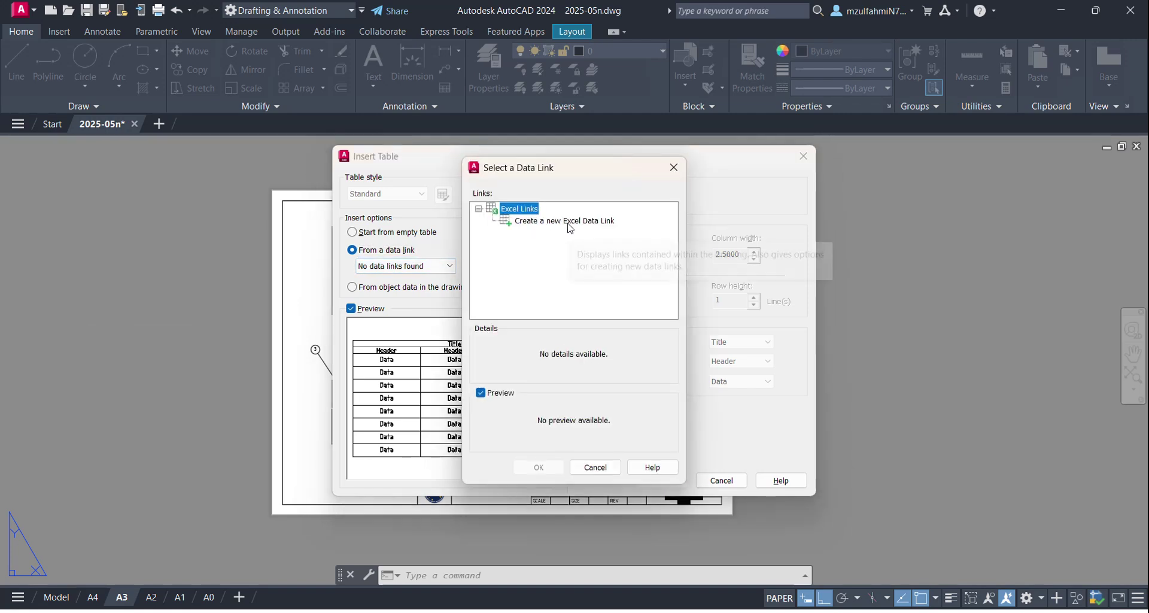
click(564, 221)
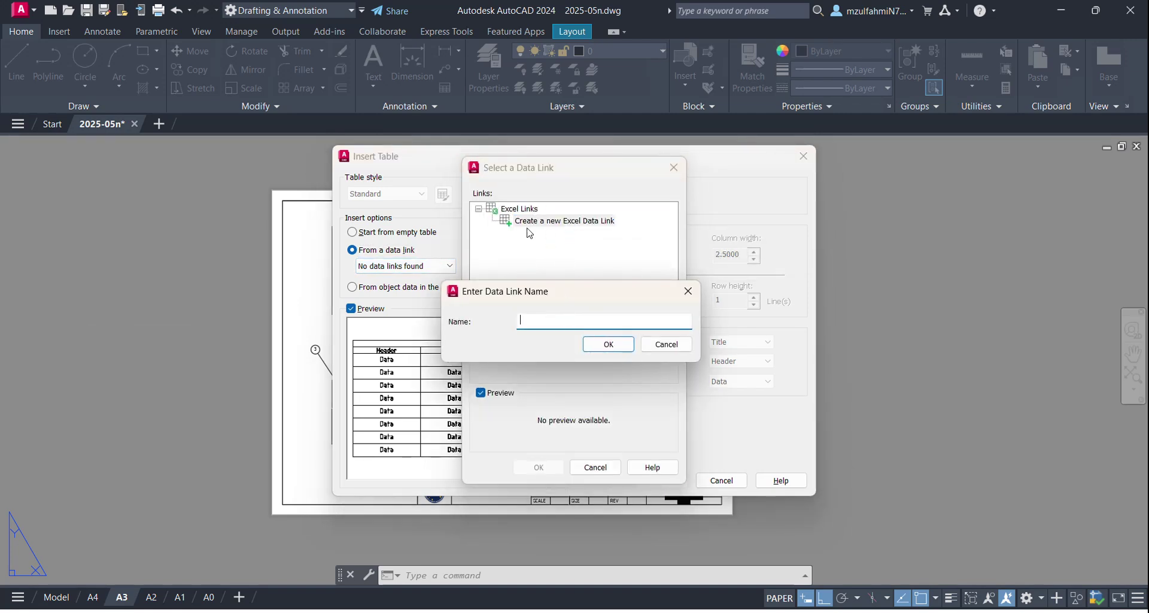
text(Pa)
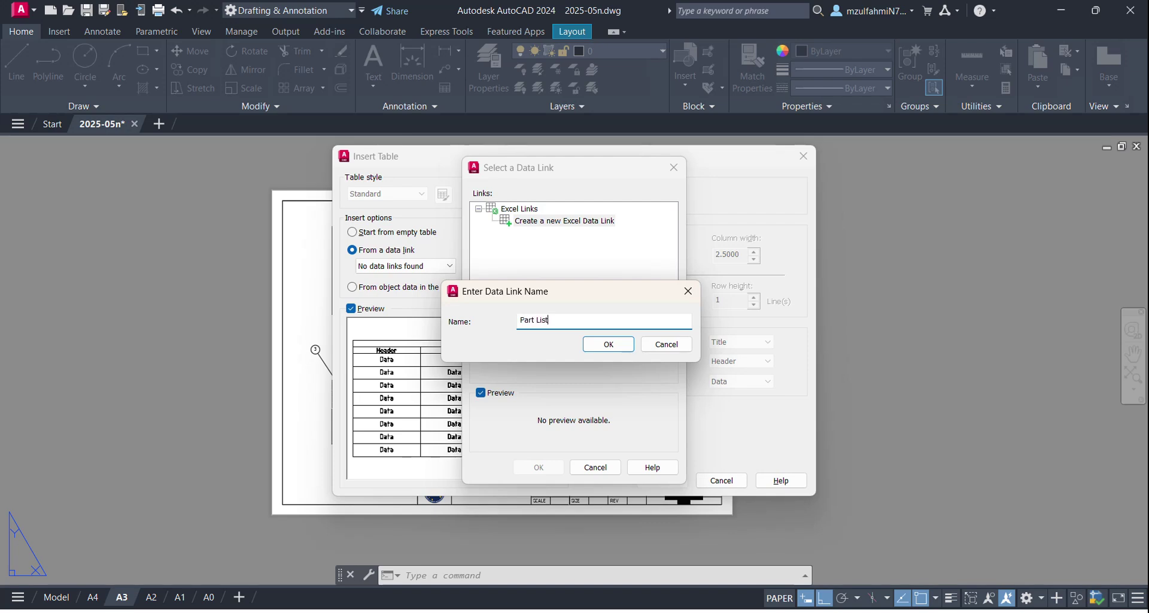
text(rt List)
click(605, 343)
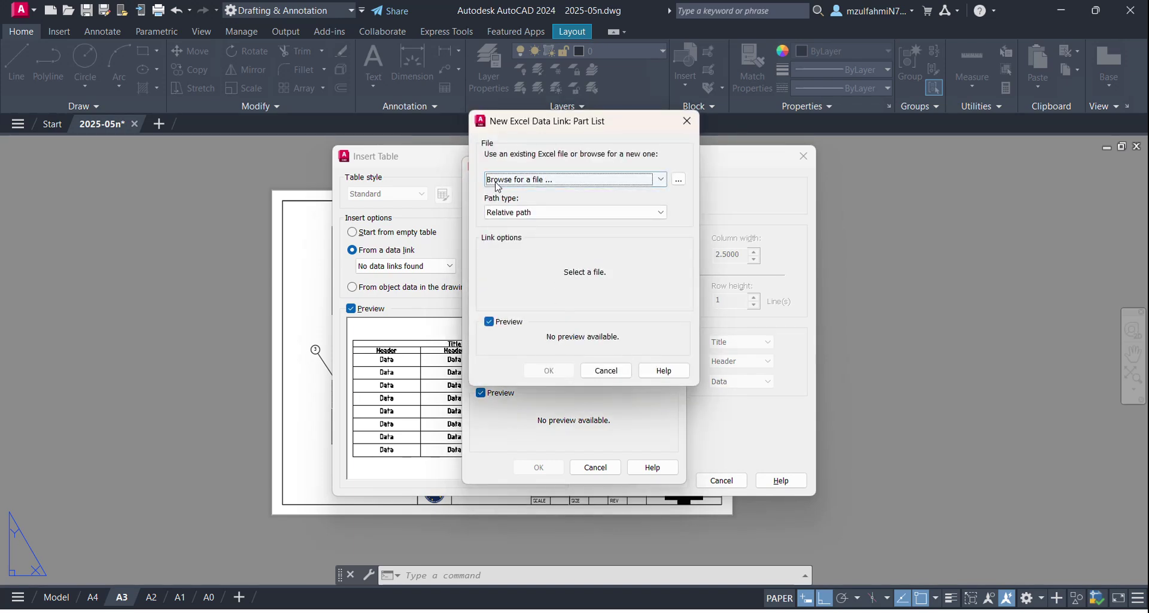
Step: Browse to D:\01. Work\02. JUP\2025\06. Engineering Drawing and CAD Drafting\02. CAD and pick Part List.xlsx as the link source
click(678, 179)
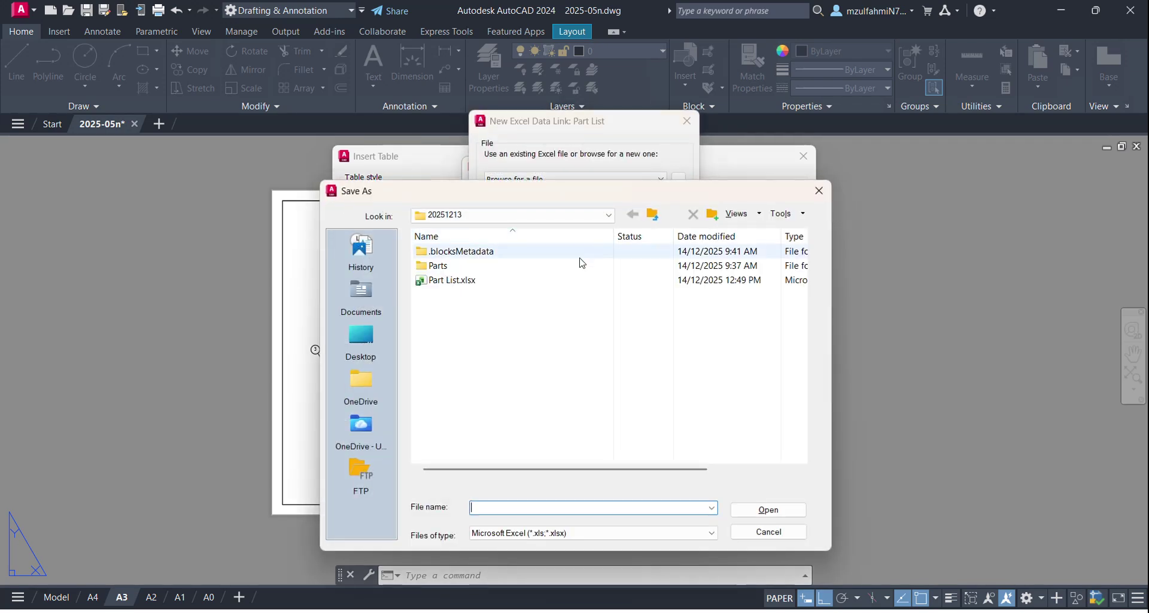
click(652, 215)
click(654, 216)
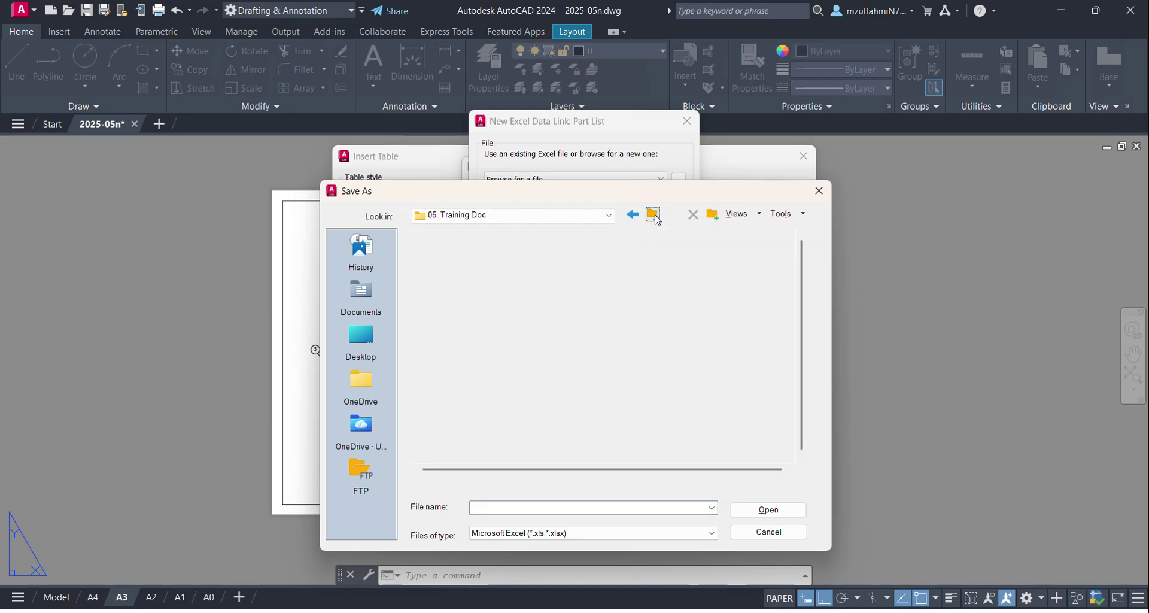
click(653, 215)
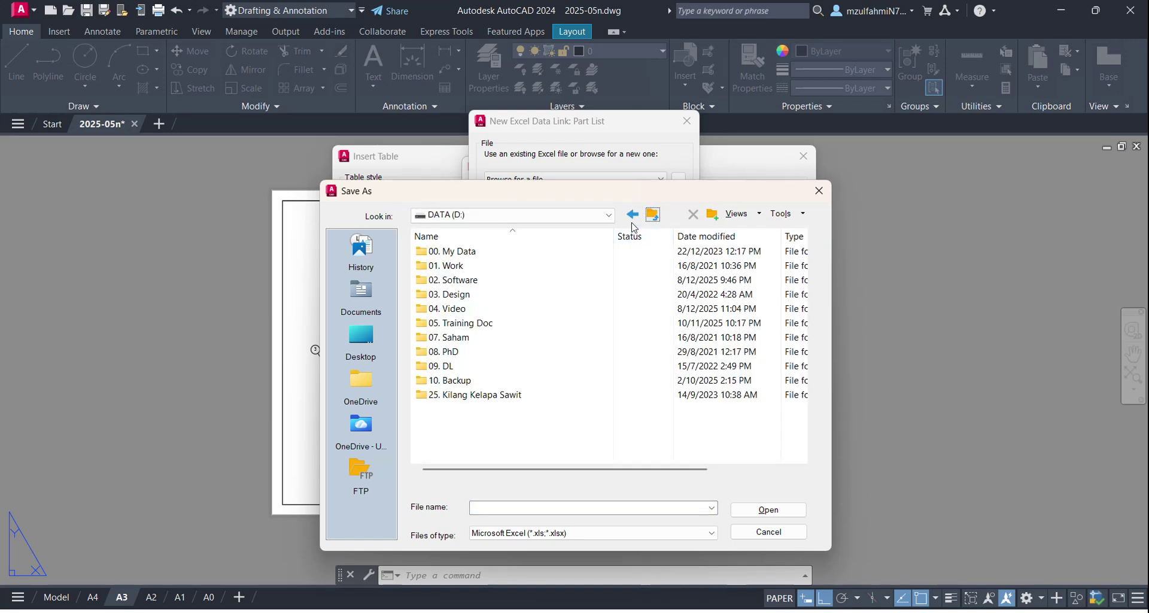
double_click(518, 268)
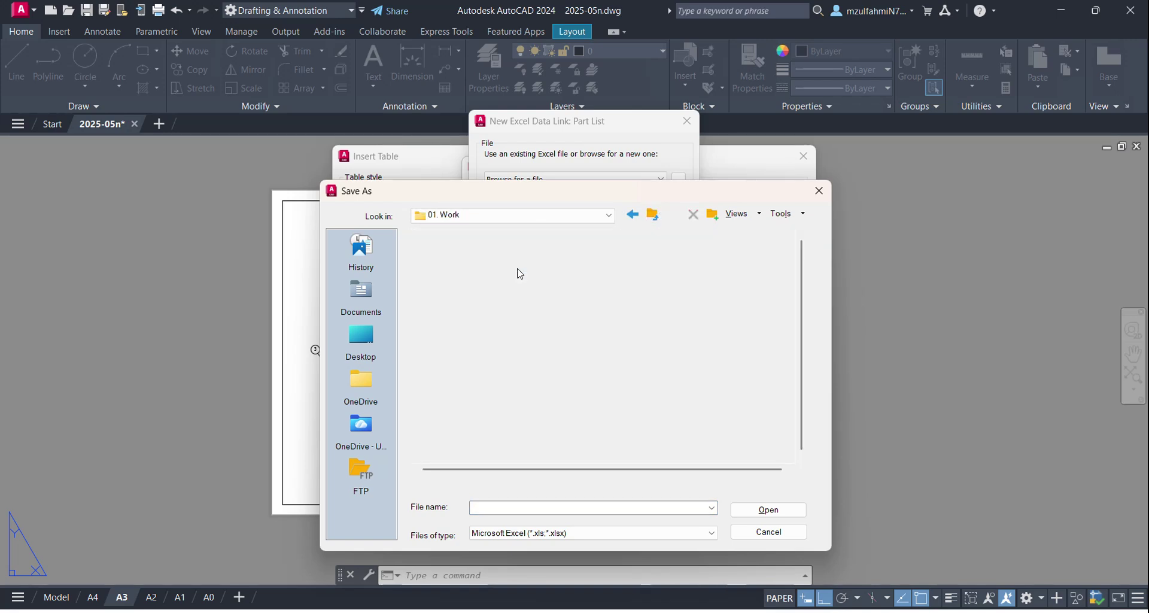
double_click(474, 283)
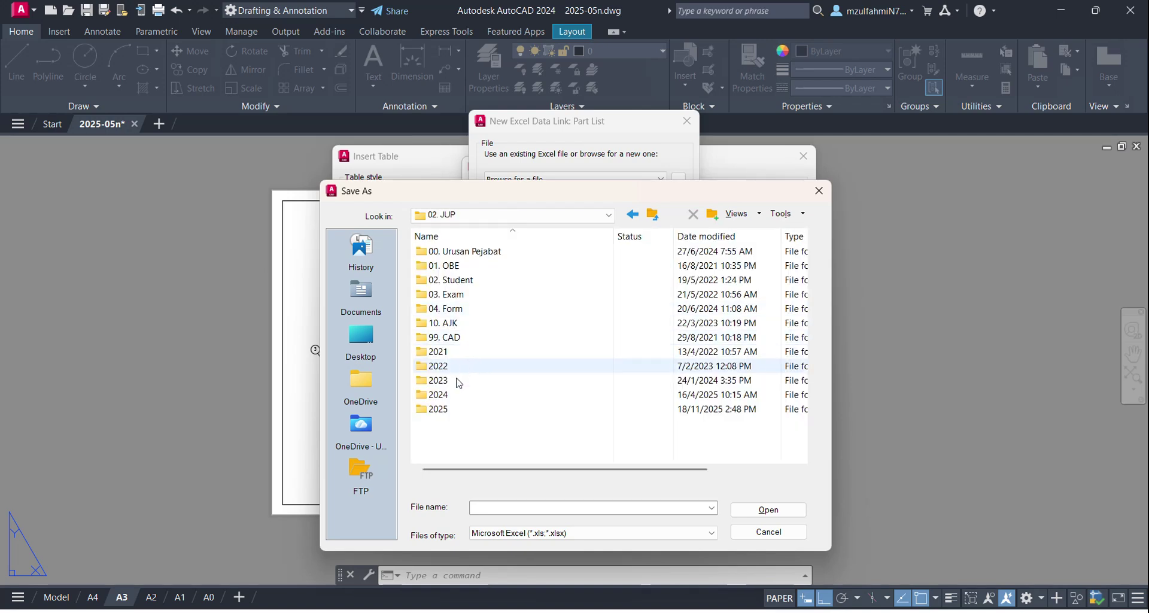
double_click(454, 405)
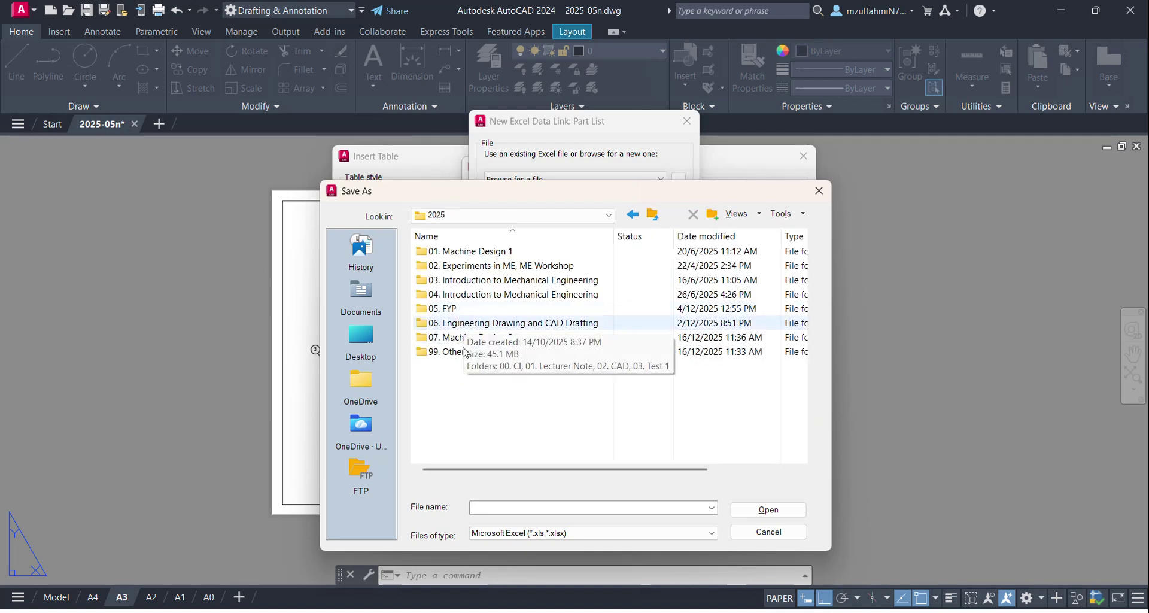
double_click(481, 328)
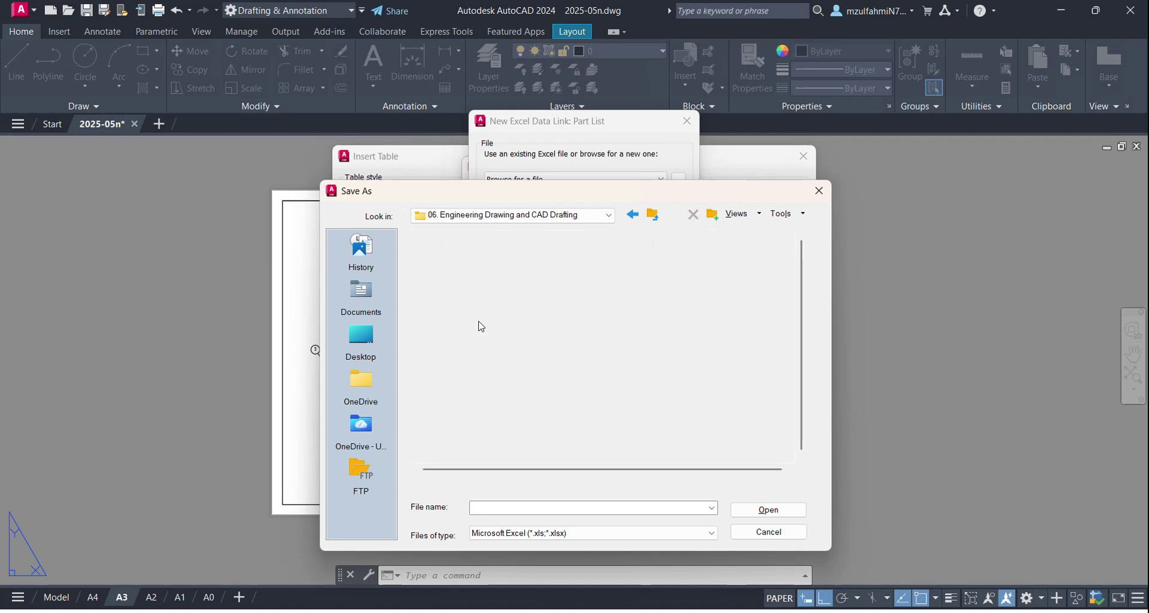
double_click(456, 280)
click(453, 251)
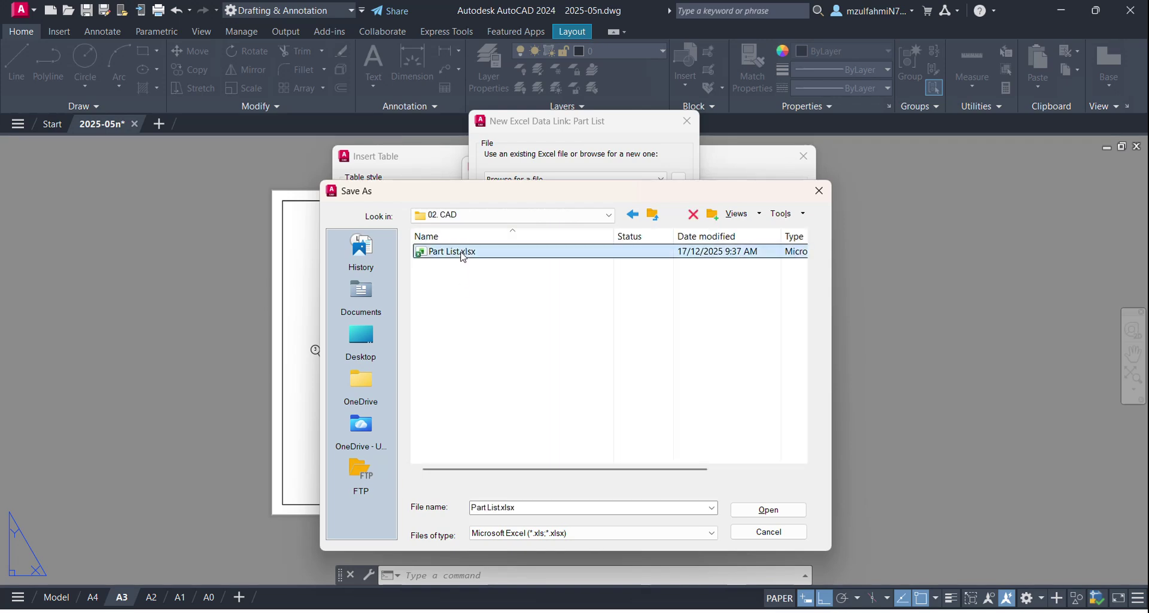
click(767, 509)
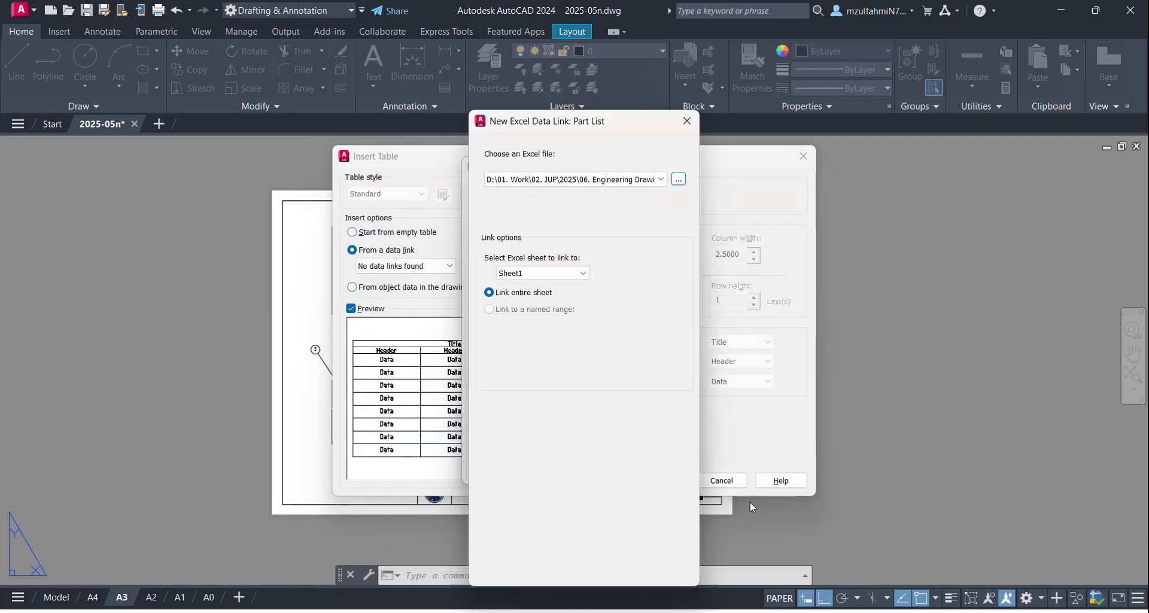
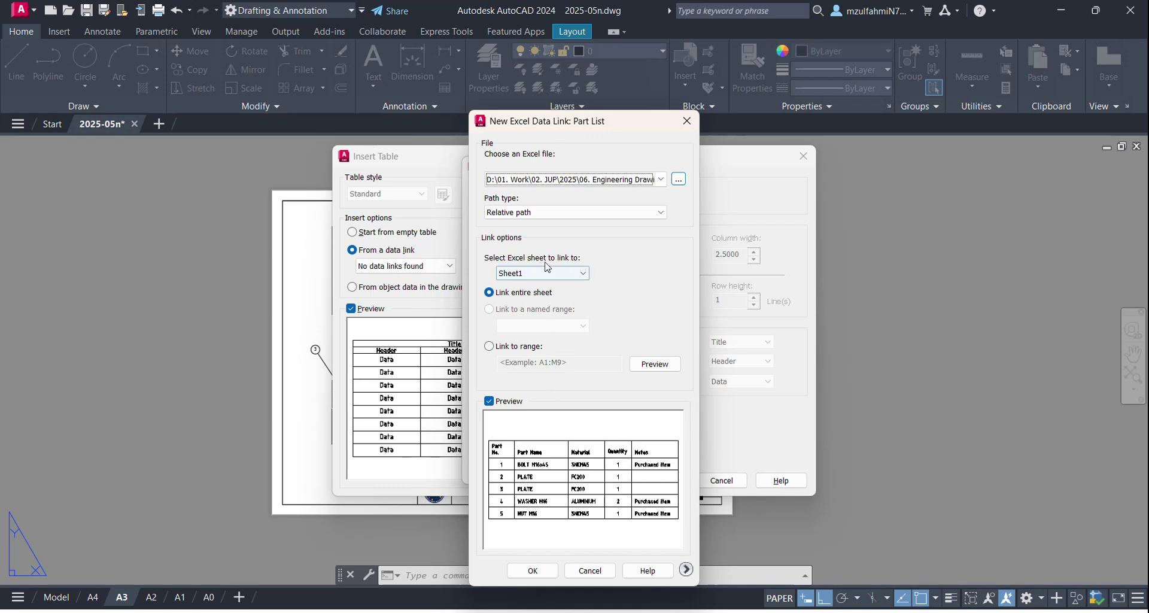
Step: Confirm the Part List Excel data link and begin placing the linked table on the layout
click(533, 571)
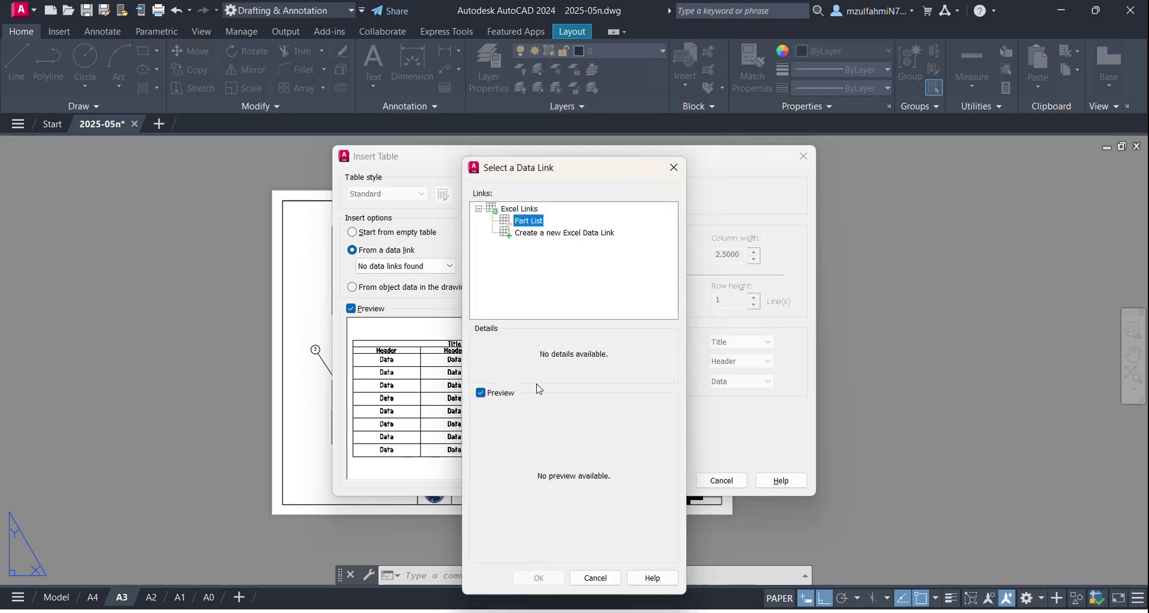
click(531, 576)
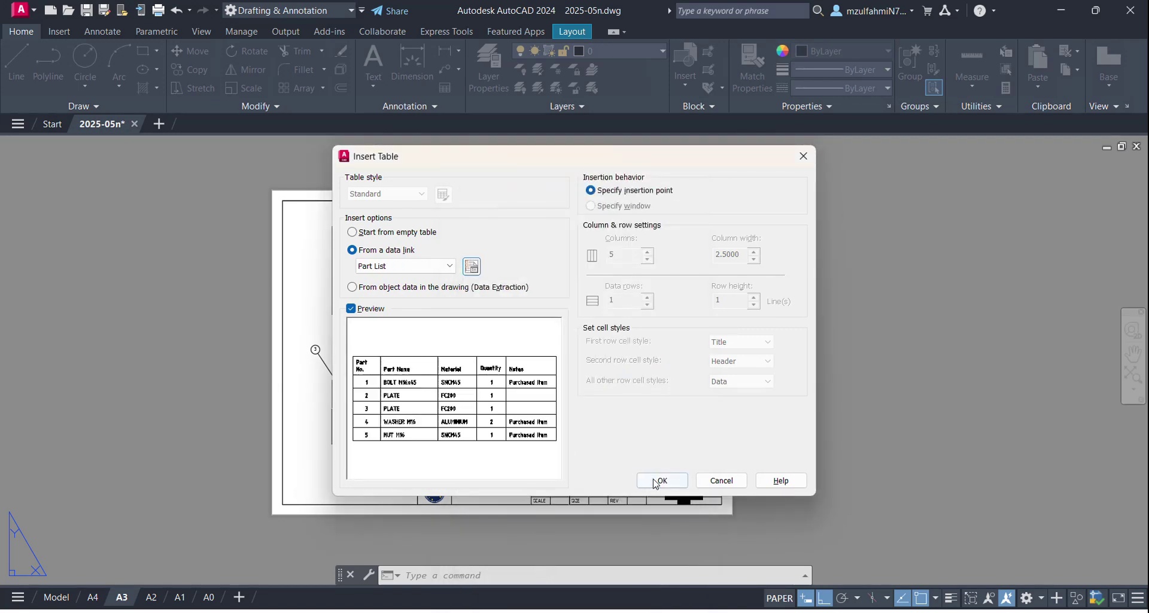
click(661, 480)
scroll(726, 333, up, 4)
middle_drag(555, 351, 483, 430)
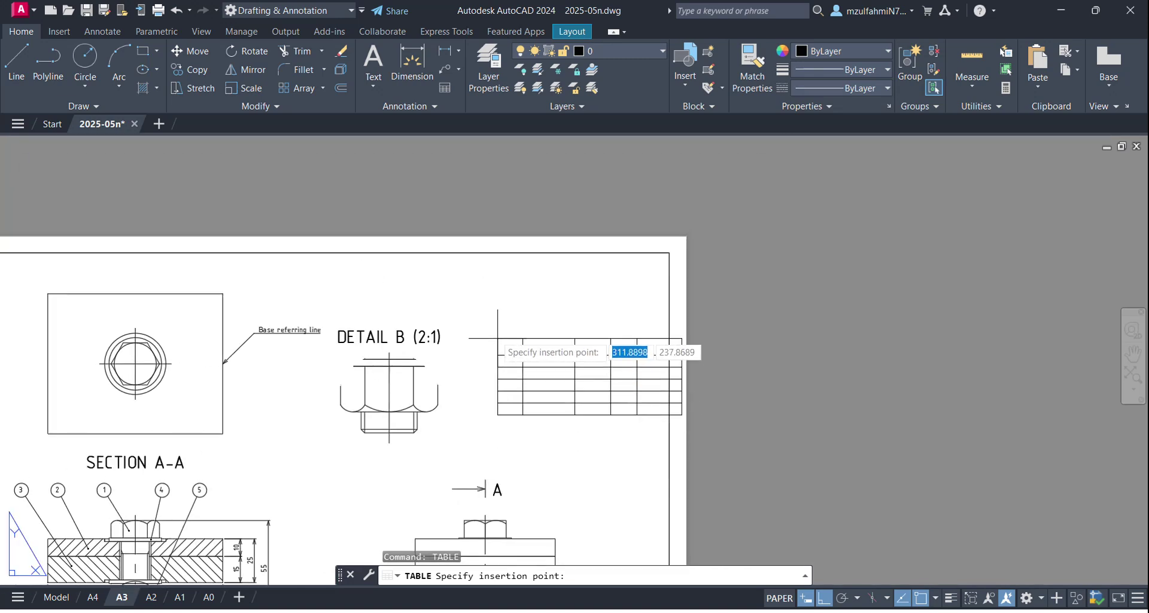
Step: Place the linked parts table on the sheet and find that its Quantity cell is locked
click(475, 274)
scroll(579, 378, up, 2)
middle_drag(579, 377, 512, 428)
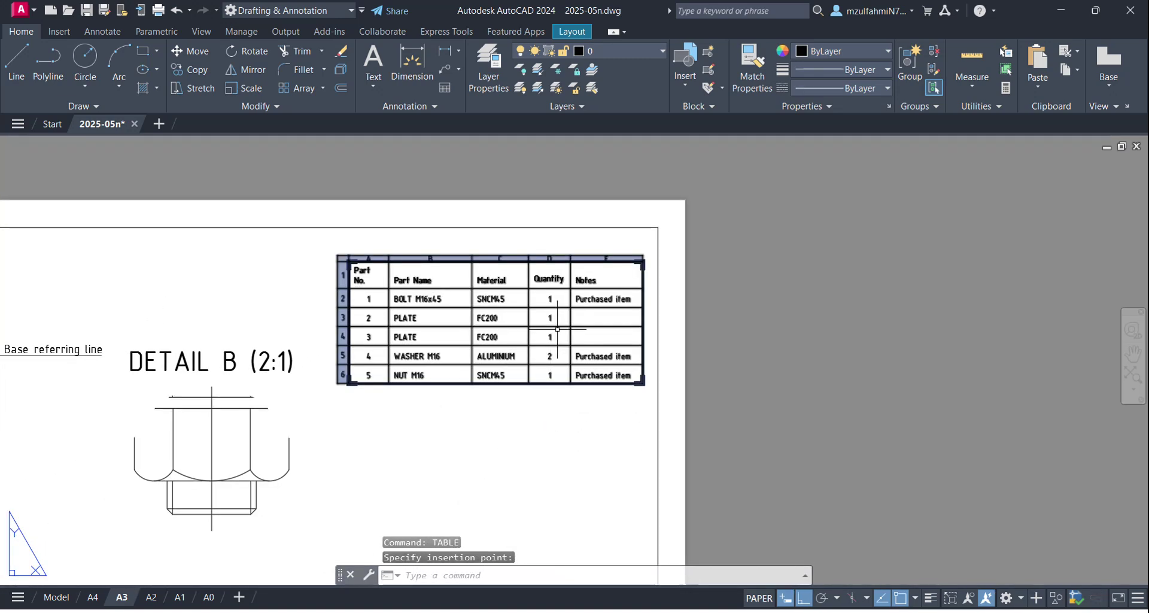
click(550, 298)
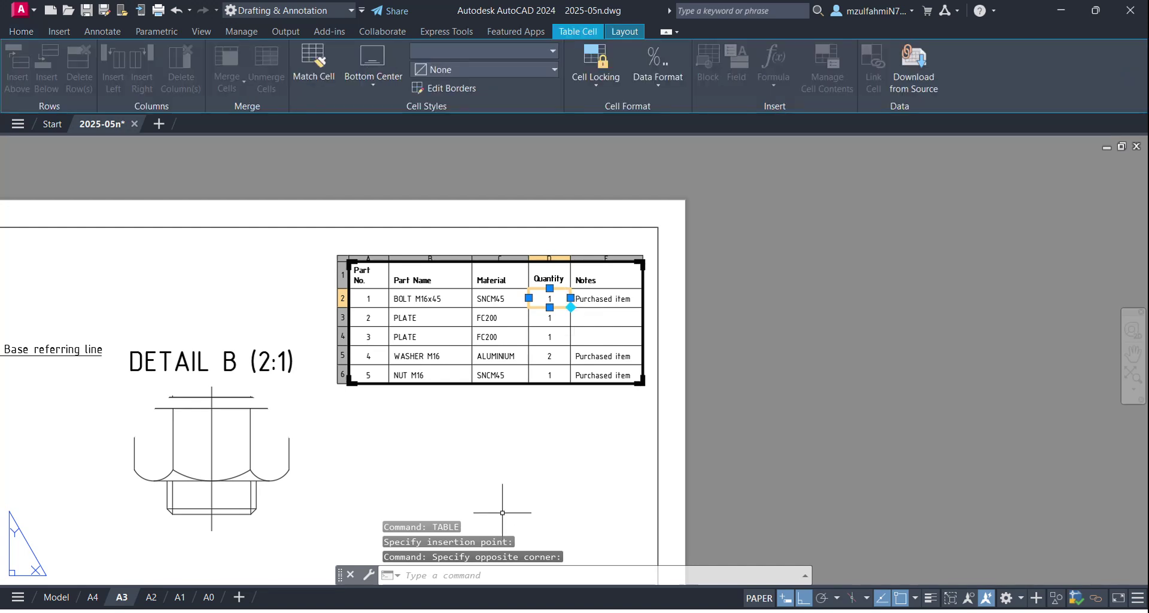
key(F2)
key(Escape)
key(Escape)
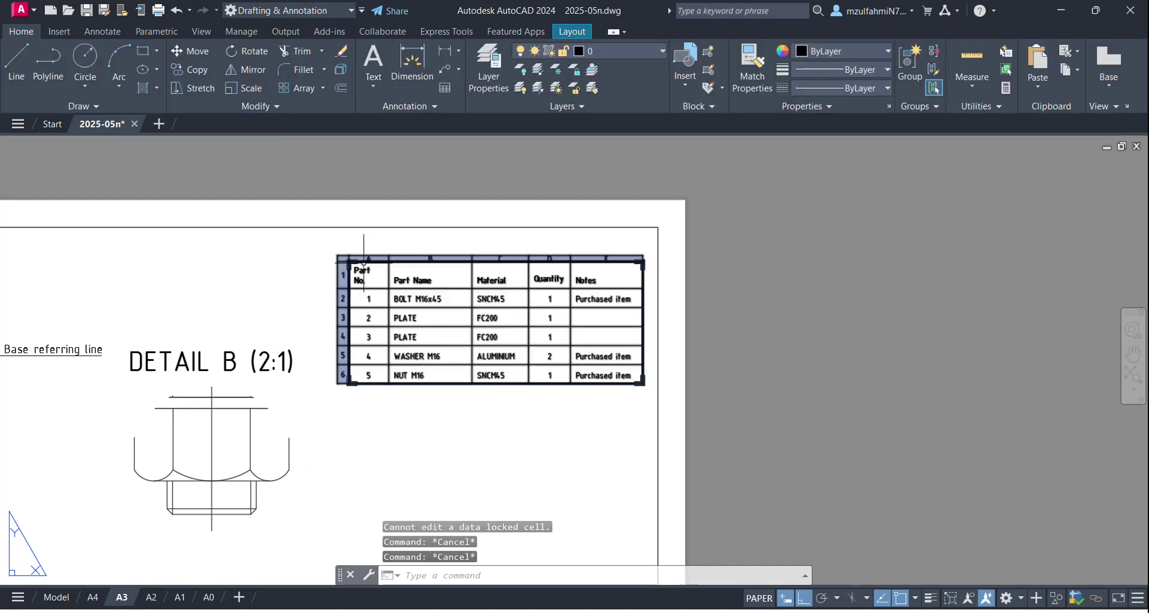
Step: Move the parts table into the top-right corner of the A3 border
click(377, 248)
click(321, 309)
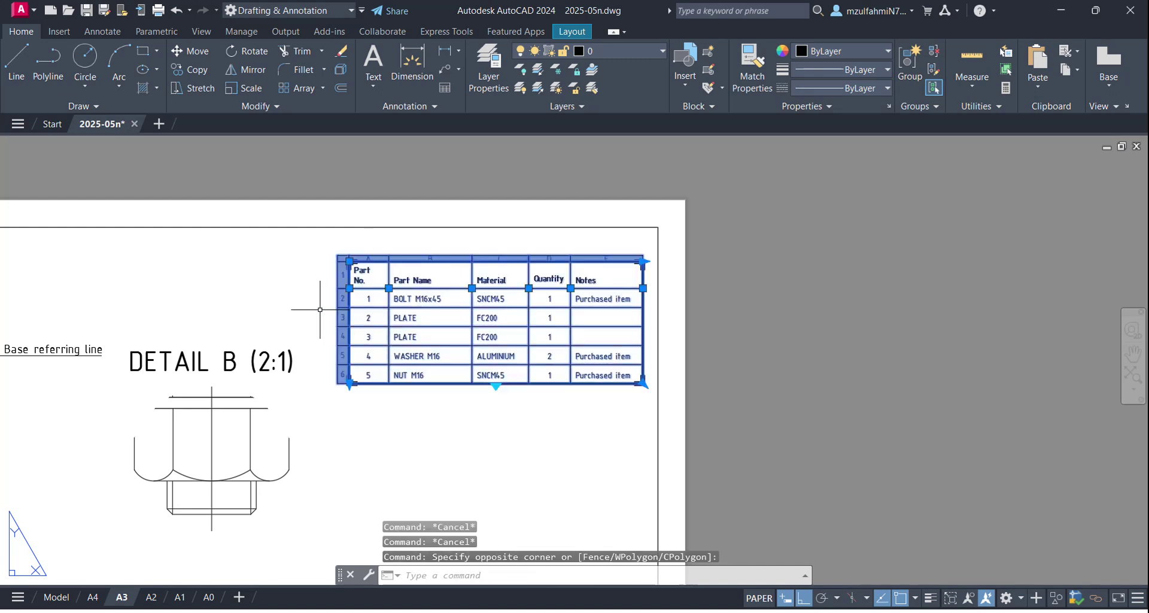
text(m)
key(Return)
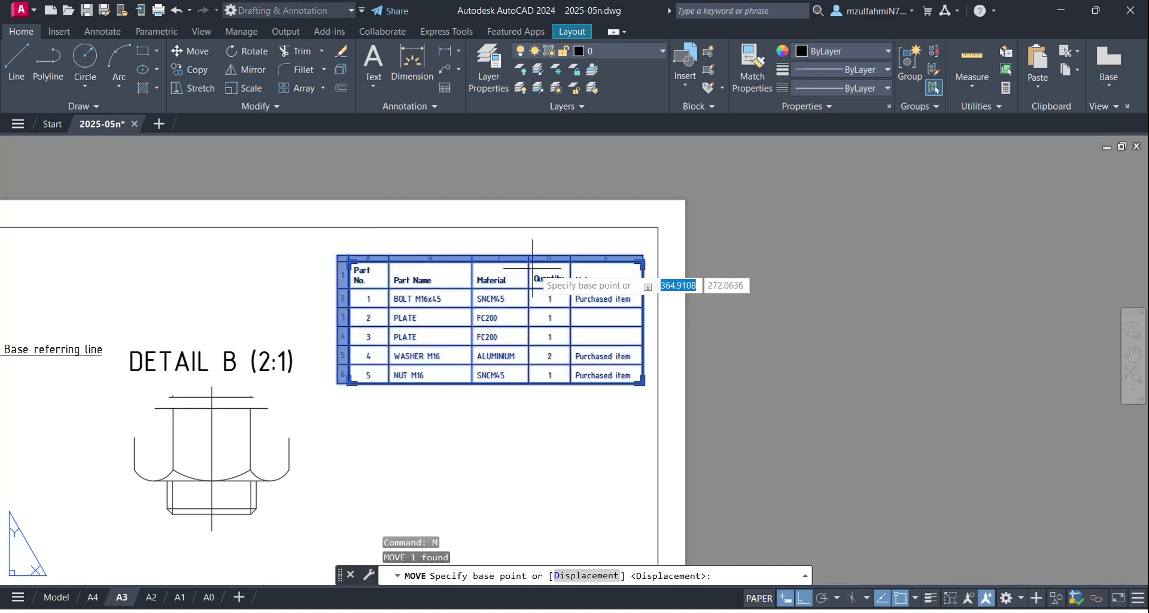
click(643, 257)
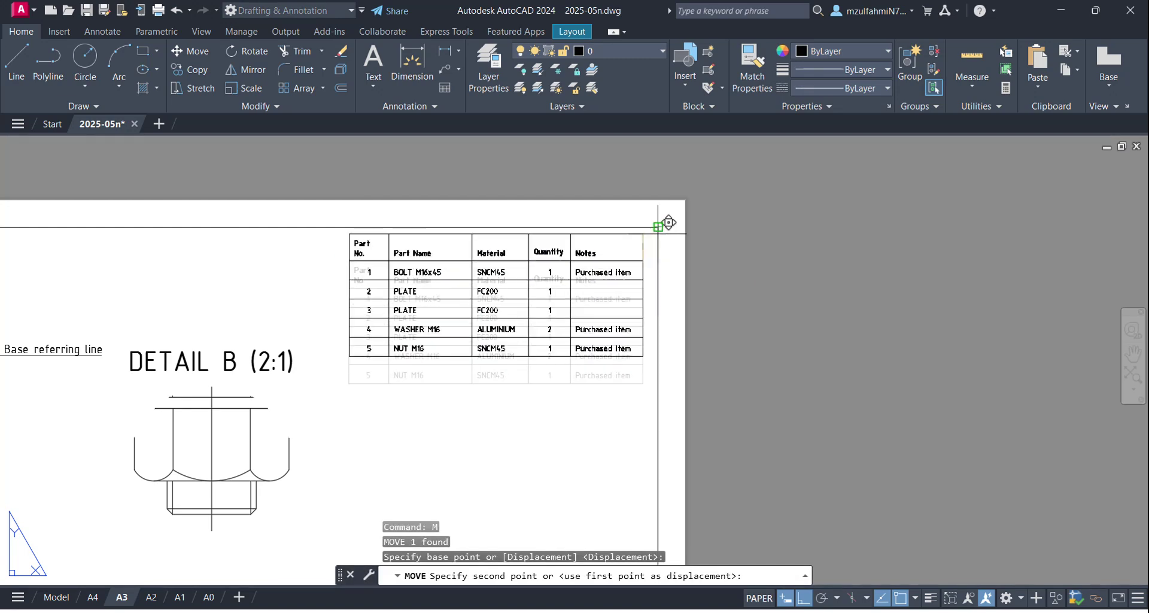
click(658, 227)
key(Escape)
key(Escape)
Step: Check the placed parts table and bring the title block into view
scroll(513, 359, down, 4)
scroll(501, 346, up, 4)
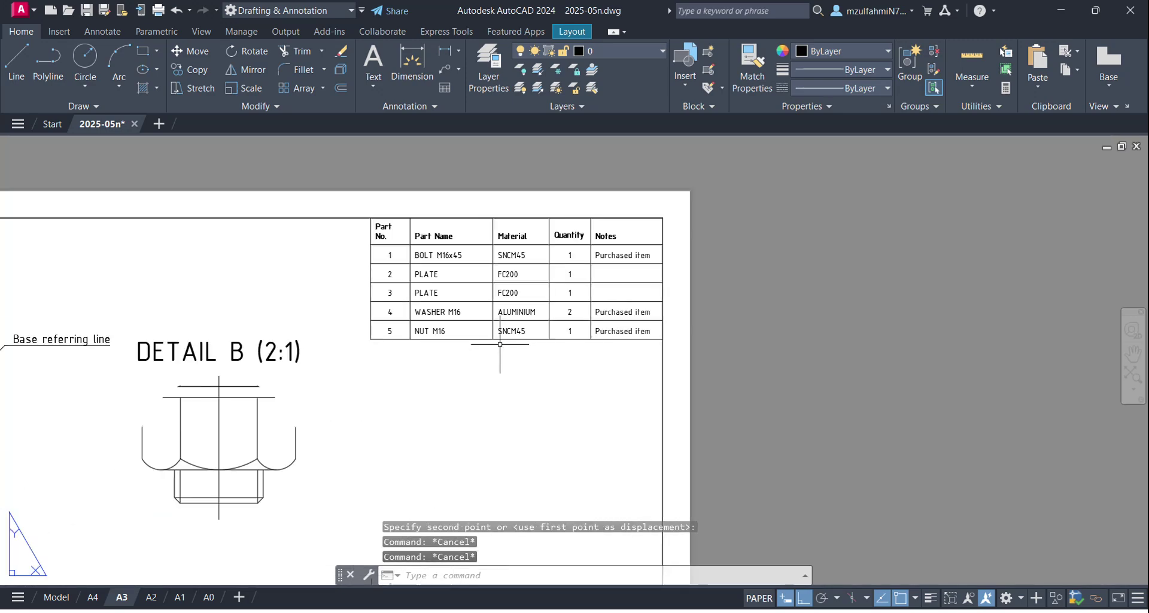
scroll(576, 281, down, 3)
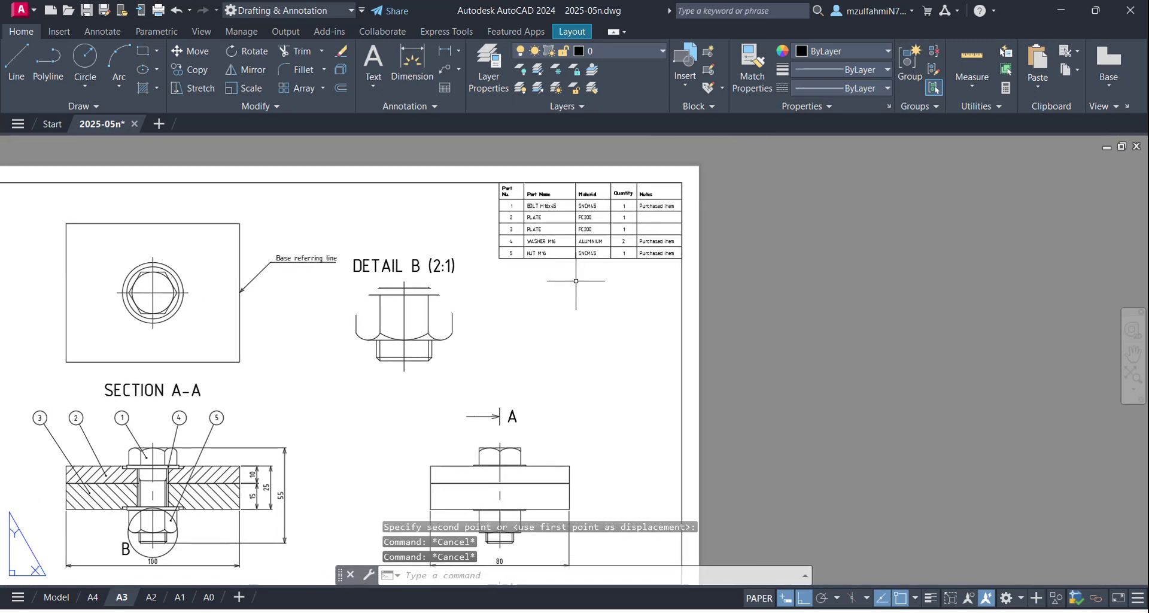
scroll(529, 339, down, 4)
middle_drag(530, 365, 468, 295)
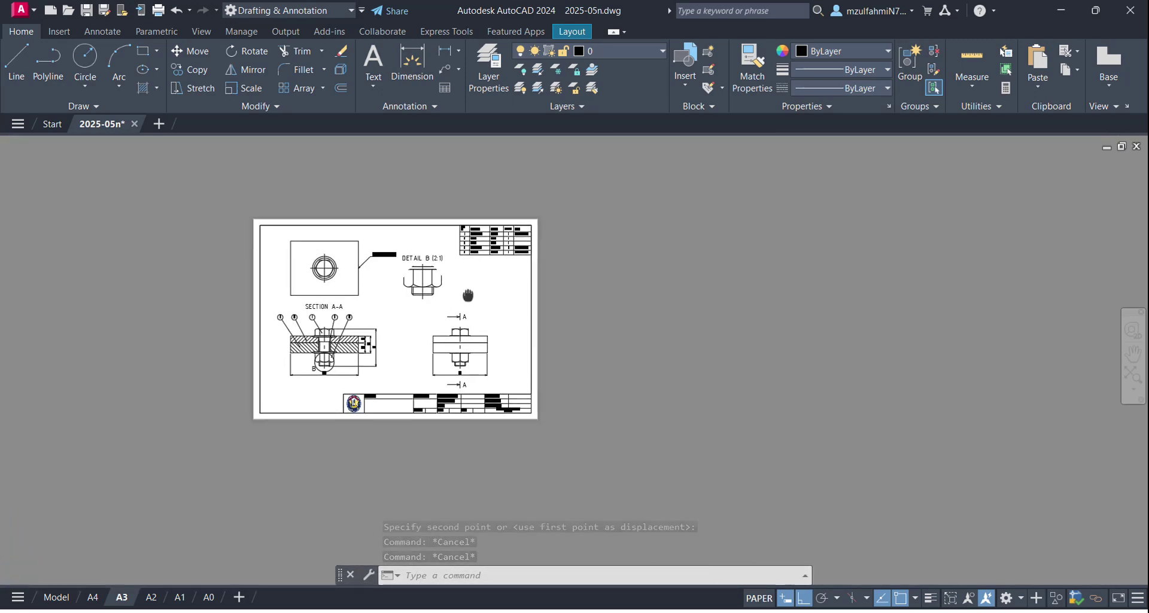
scroll(468, 294, up, 2)
scroll(460, 233, up, 4)
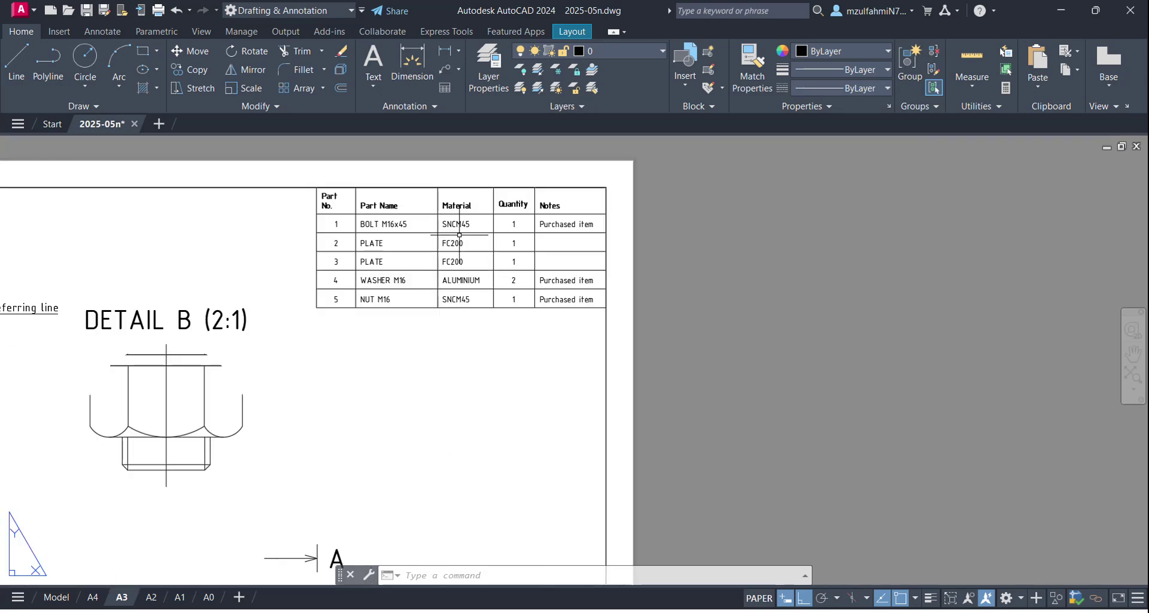
click(459, 234)
scroll(467, 231, up, 2)
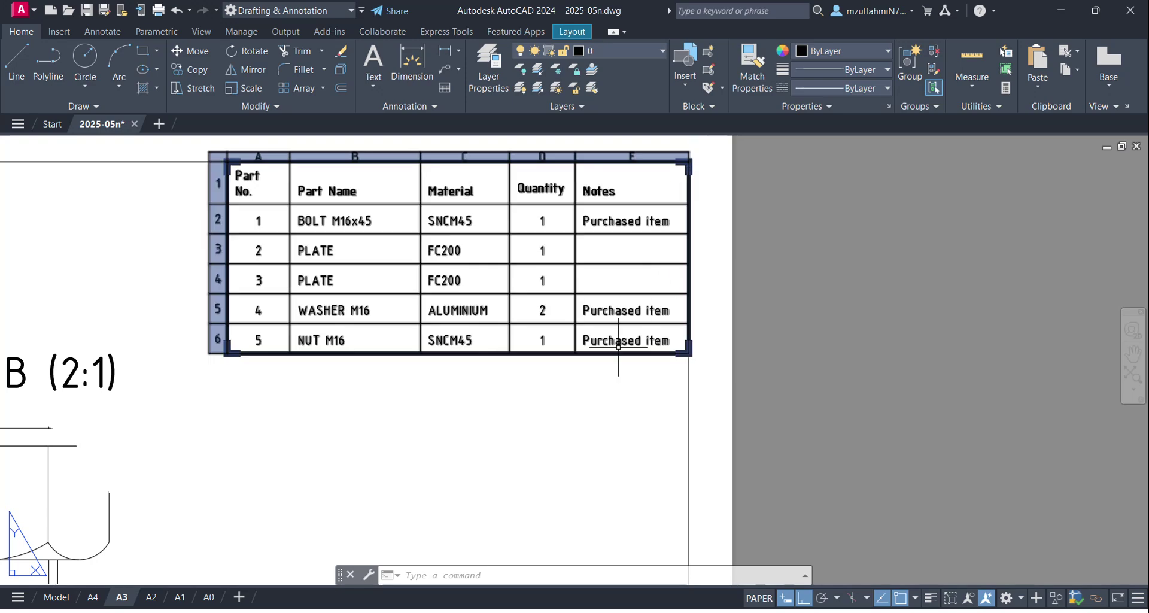
scroll(517, 422, down, 4)
middle_drag(487, 411, 507, 271)
middle_drag(431, 331, 485, 227)
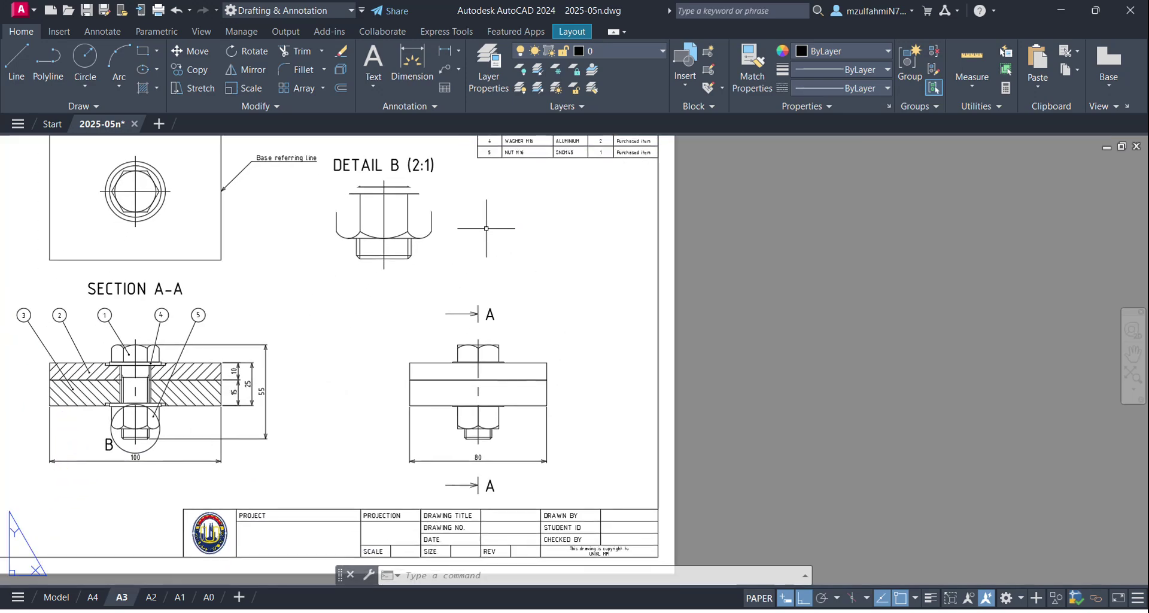
middle_drag(392, 304, 423, 276)
middle_drag(435, 450, 404, 365)
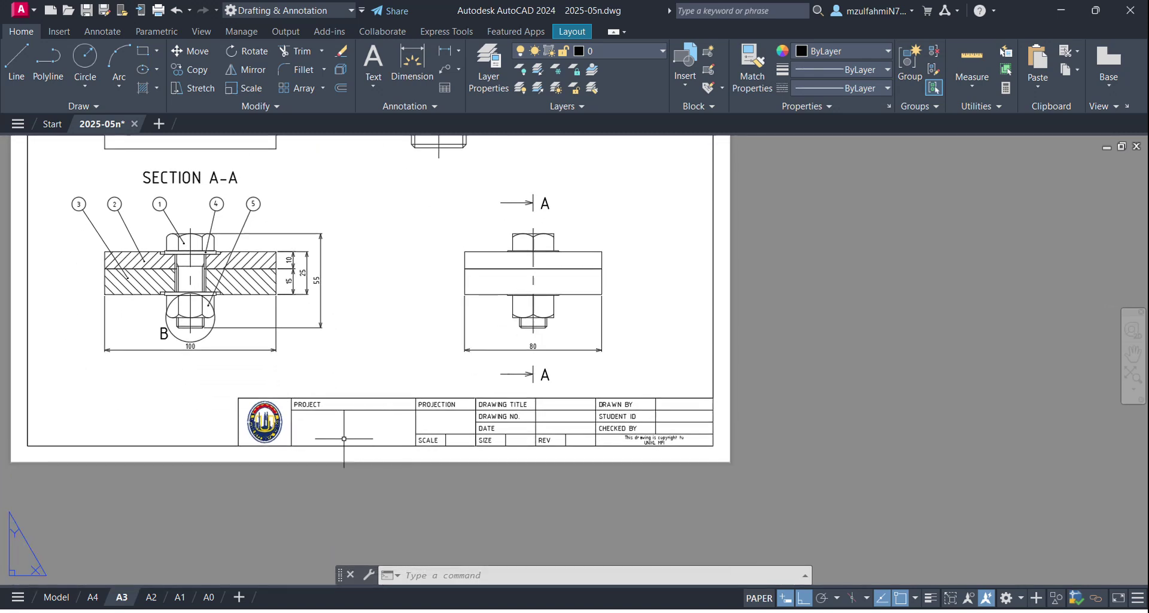
scroll(342, 407, up, 3)
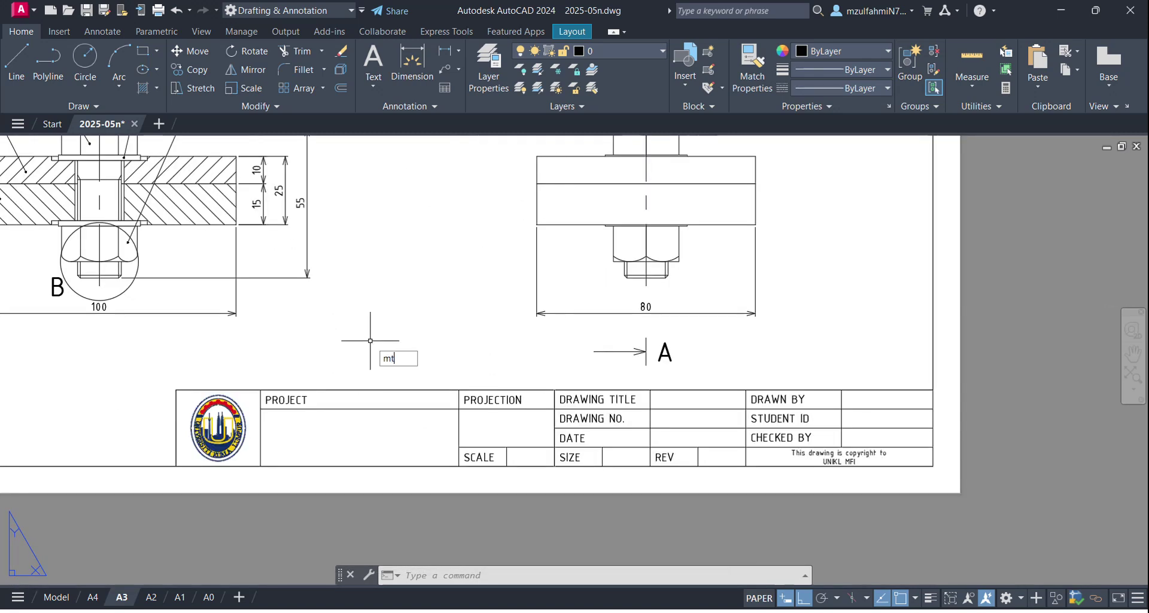
Step: Add centred text 'ENGINEERING DRAWING AND CAD DRAFTING' in the PROJECT cell
key(Return)
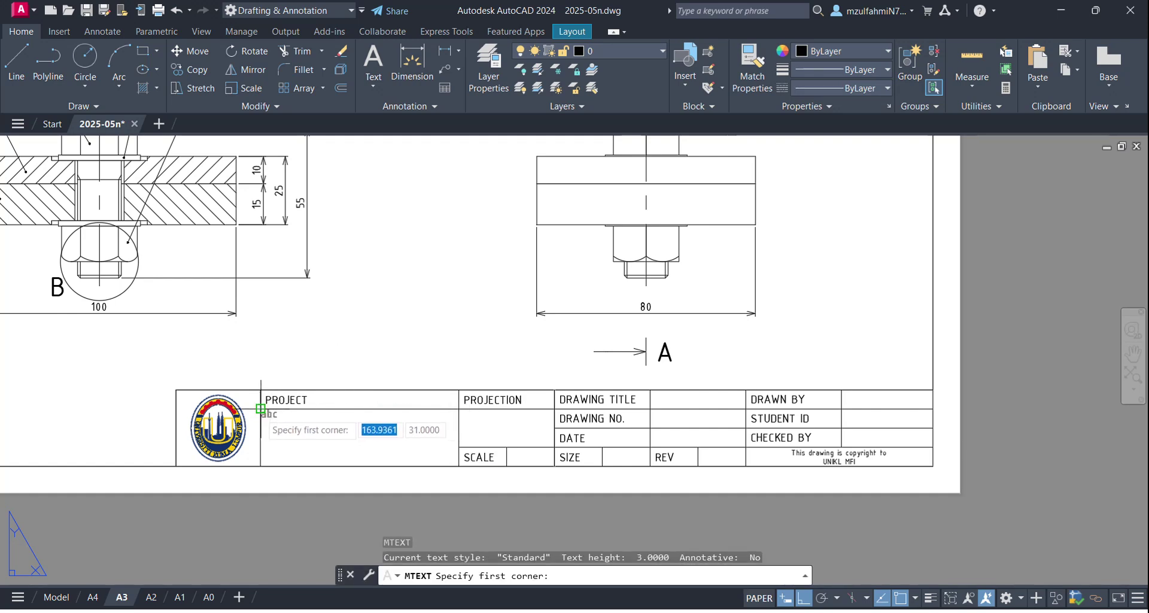
click(261, 409)
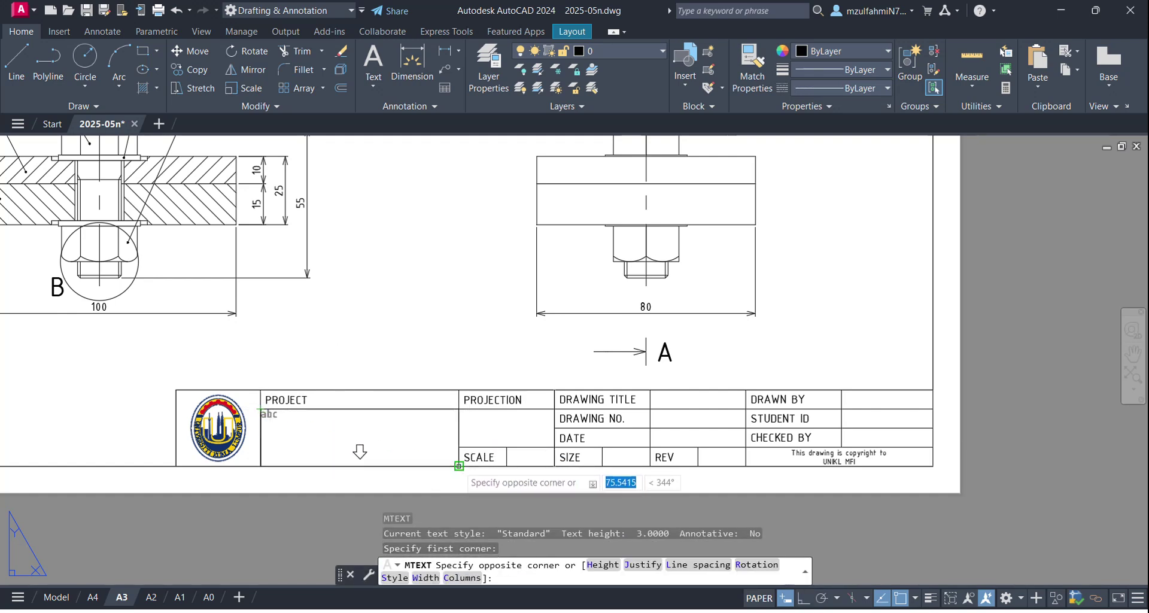
click(459, 466)
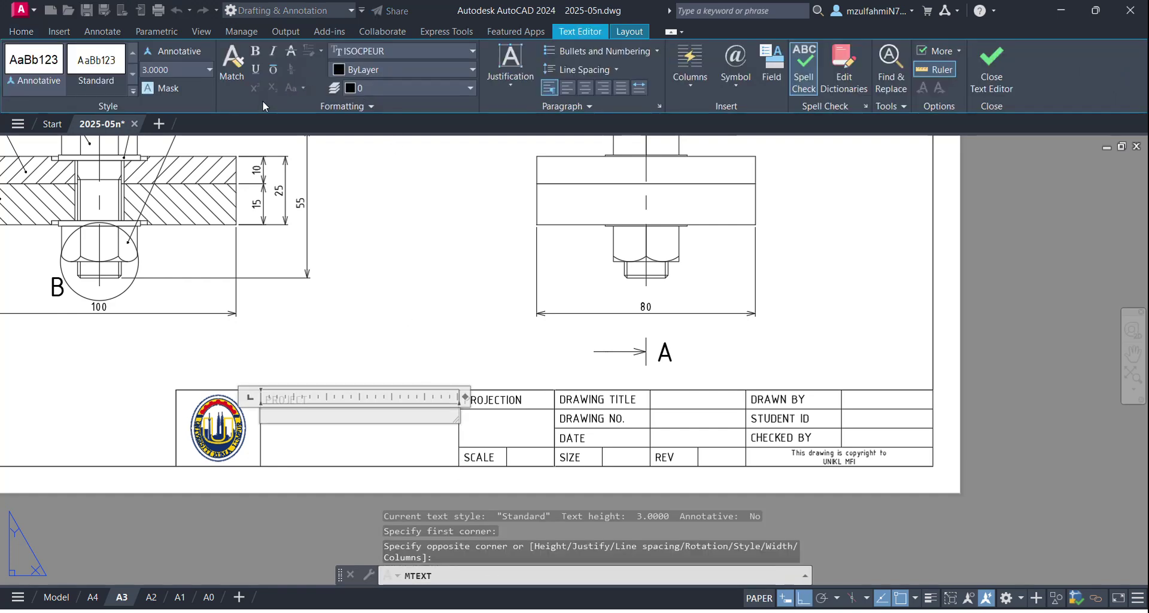
click(510, 67)
click(545, 186)
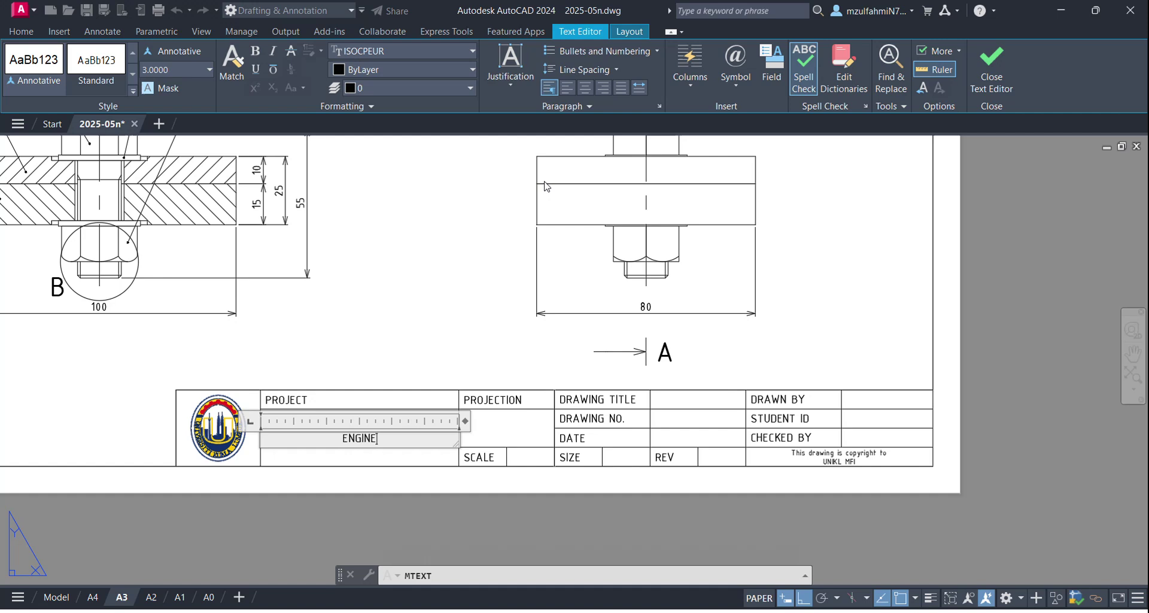
text(ENGINEERING DRAWING)
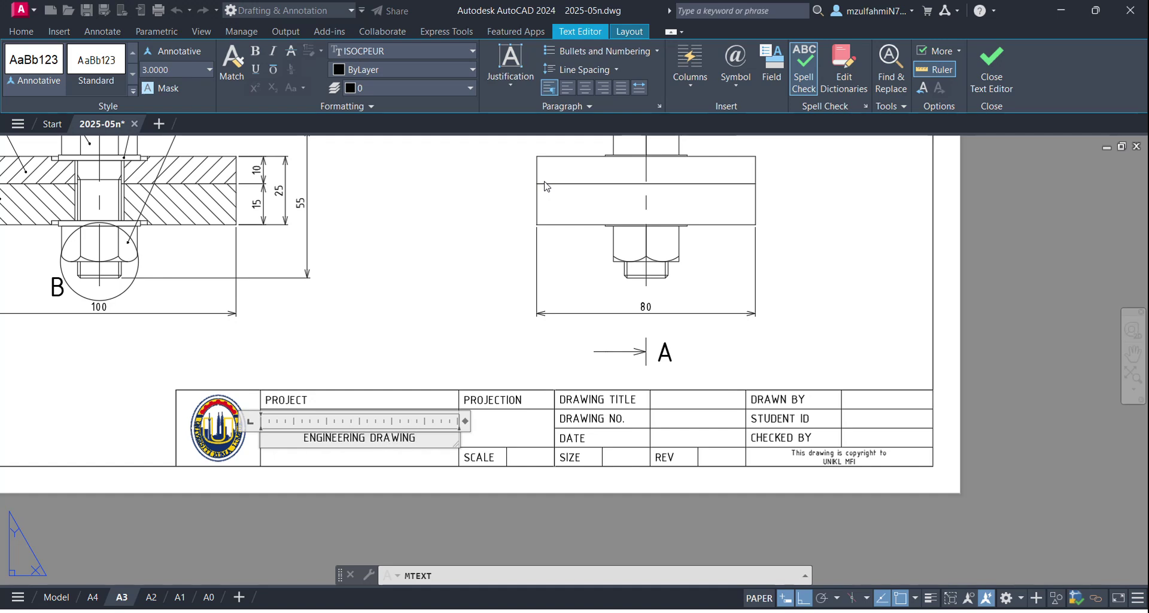
text( AND CA)
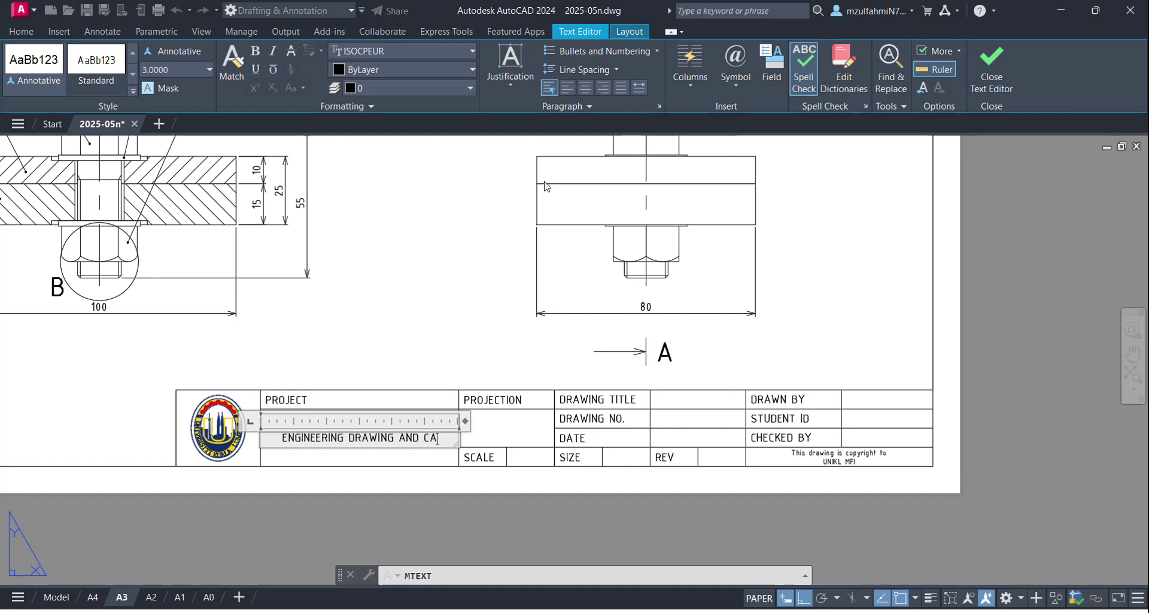
text(D DRAFT)
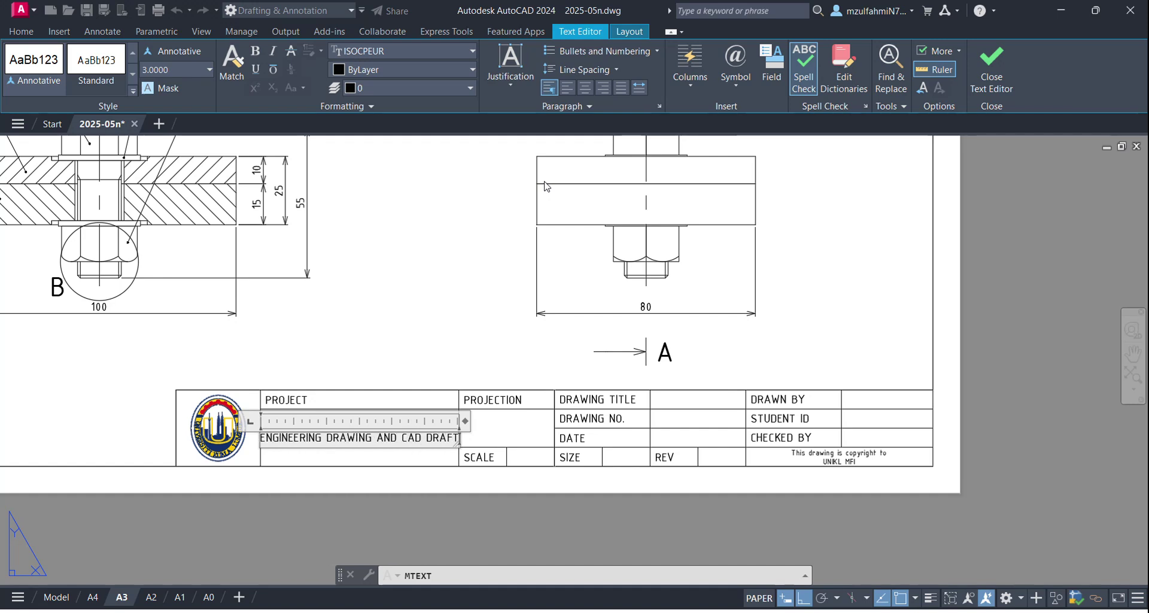
text(ING)
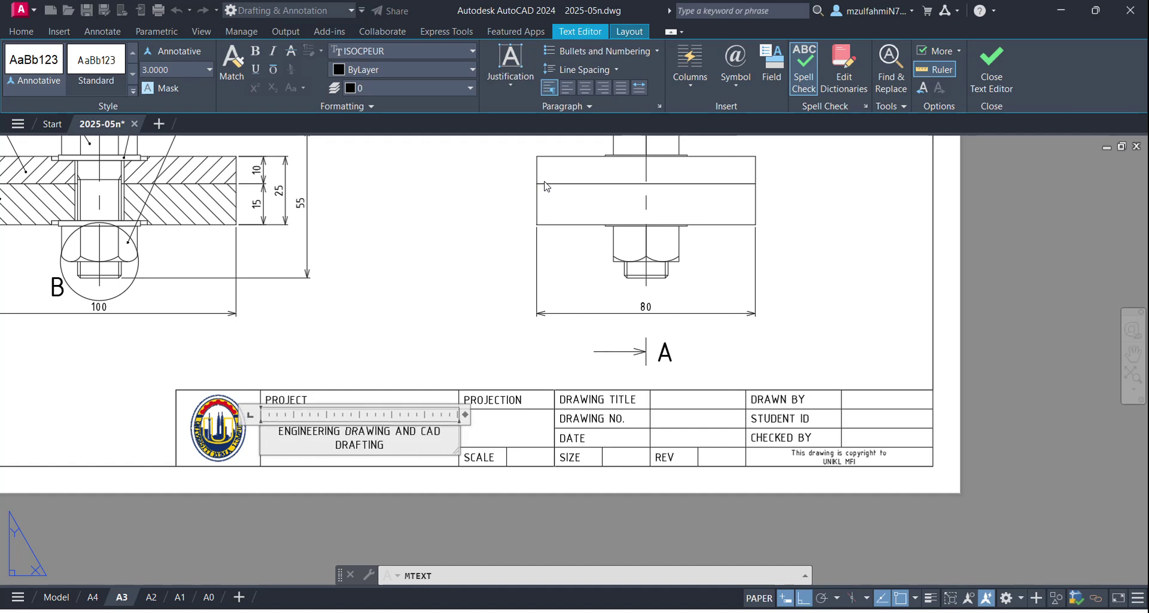
click(454, 307)
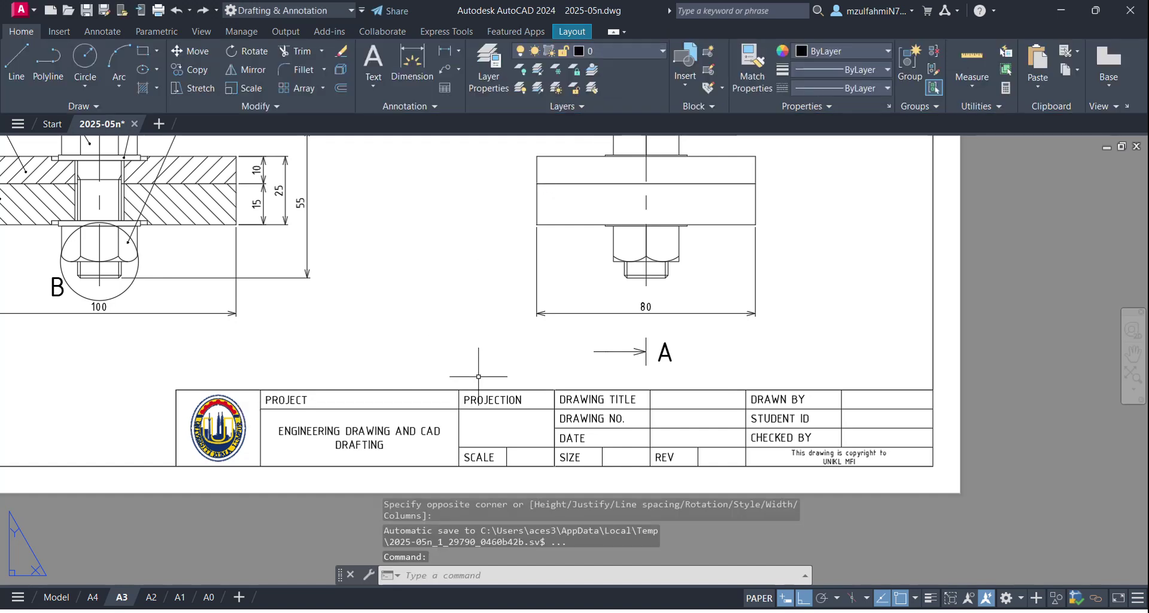
Step: Add Middle Center text '3RD ANGLE' in the PROJECTION cell
text(mt)
key(Return)
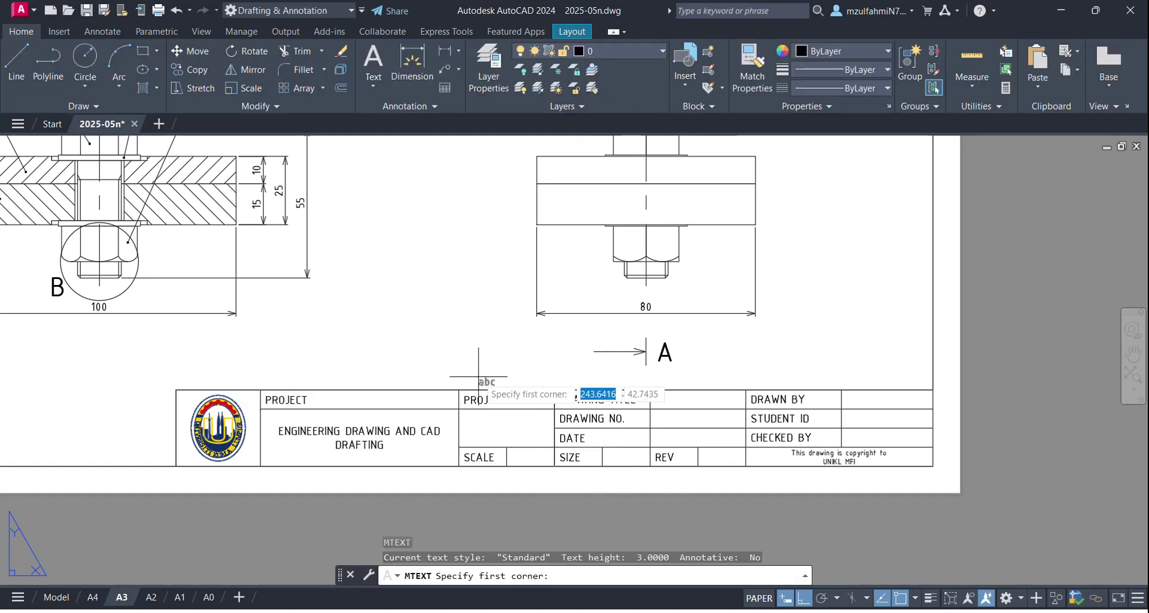
click(459, 410)
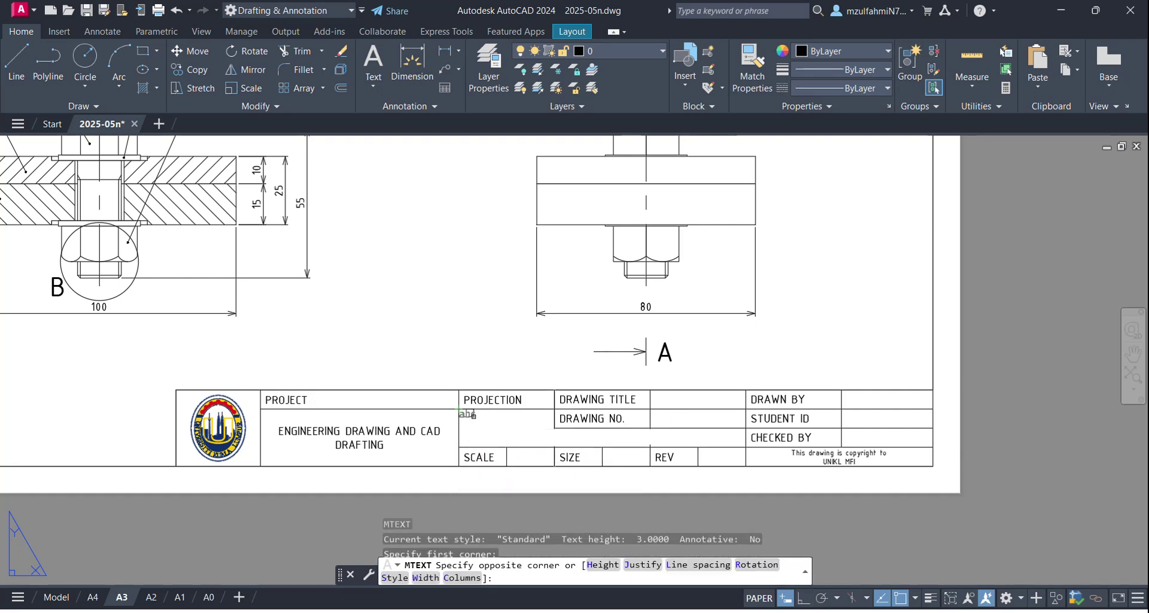
click(554, 446)
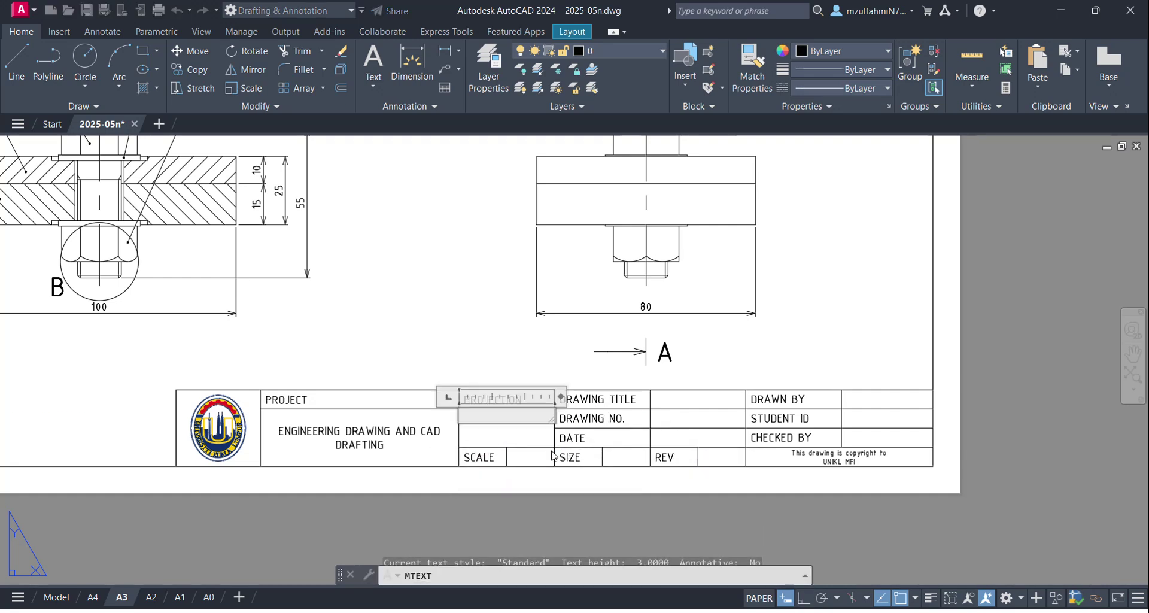
click(510, 76)
click(565, 184)
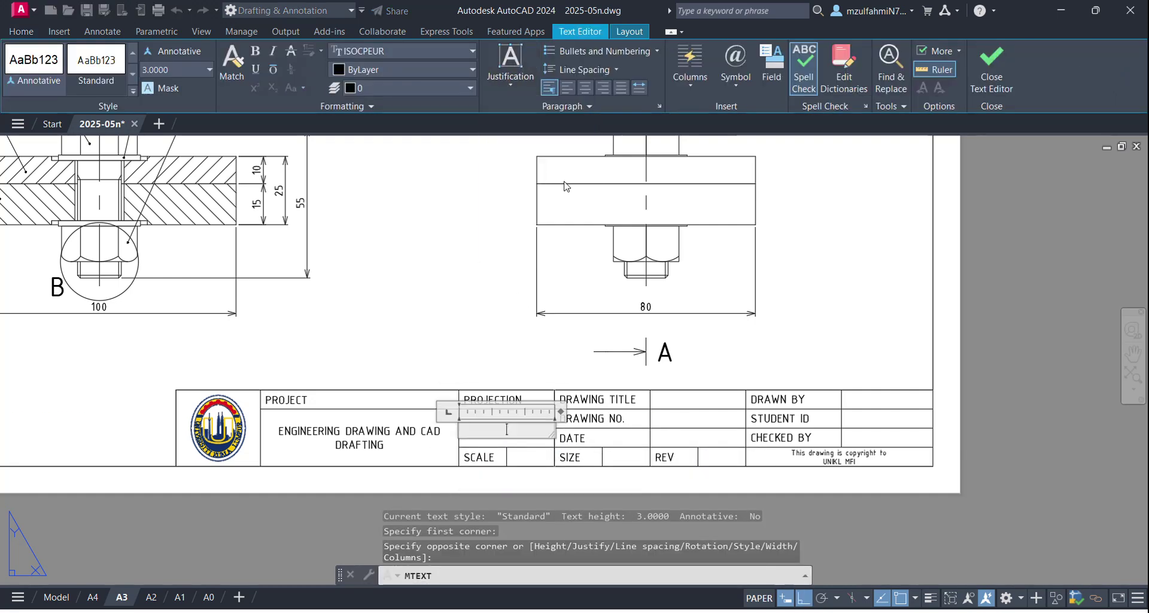
text(3RD ANGLE)
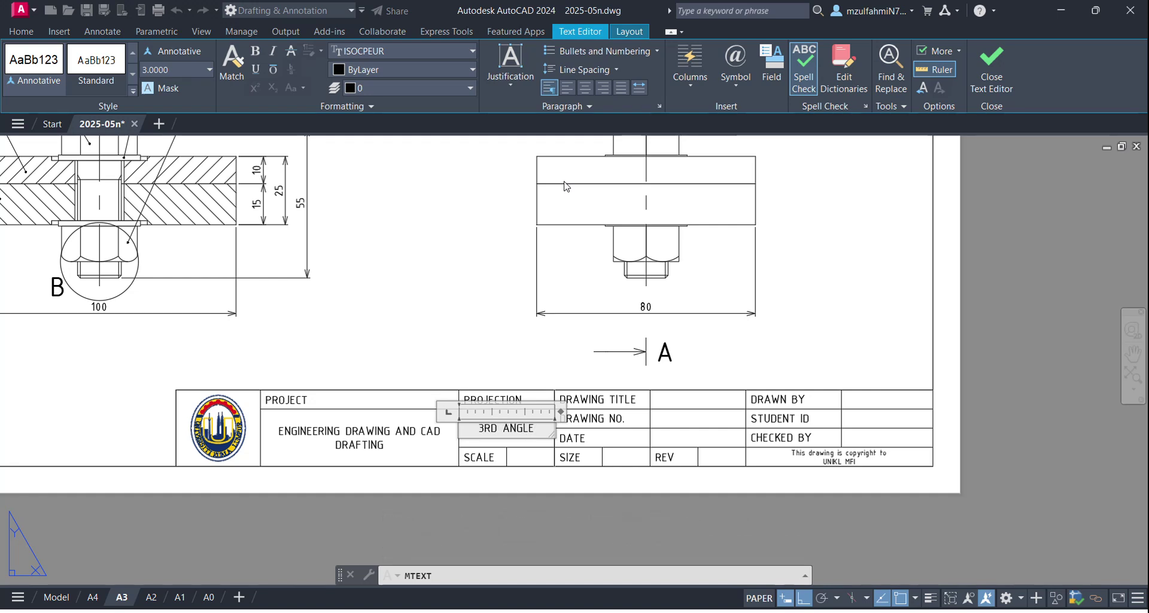
click(418, 289)
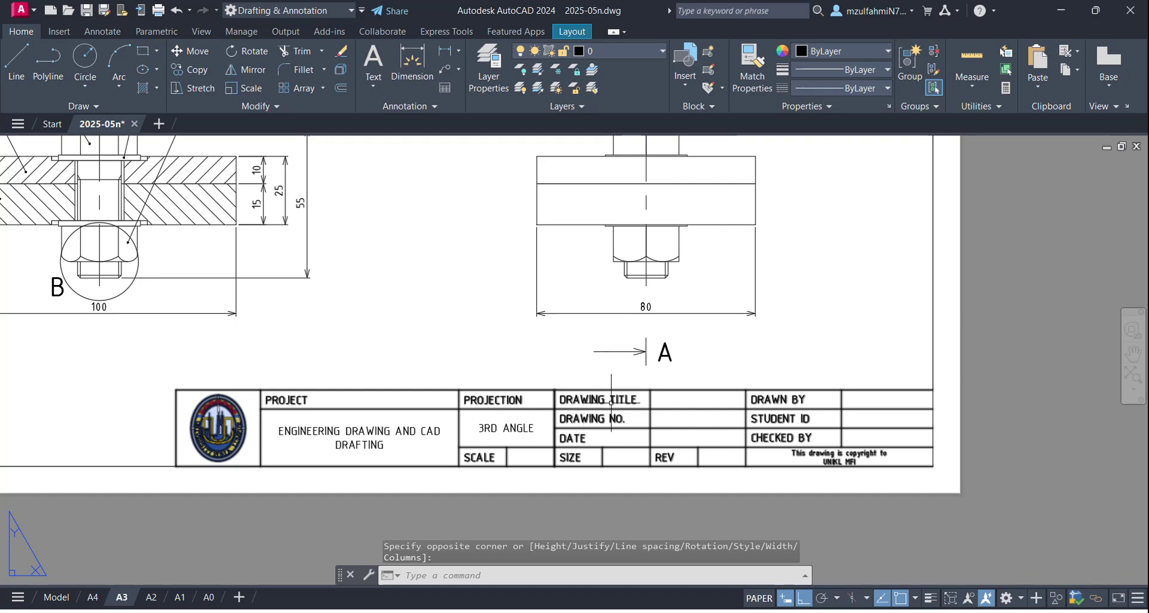
middle_drag(639, 415, 468, 380)
scroll(468, 380, up, 2)
Step: Write 'PLATE ASSEMBLY' with Middle Left justification in the DRAWING TITLE cell
text(mt)
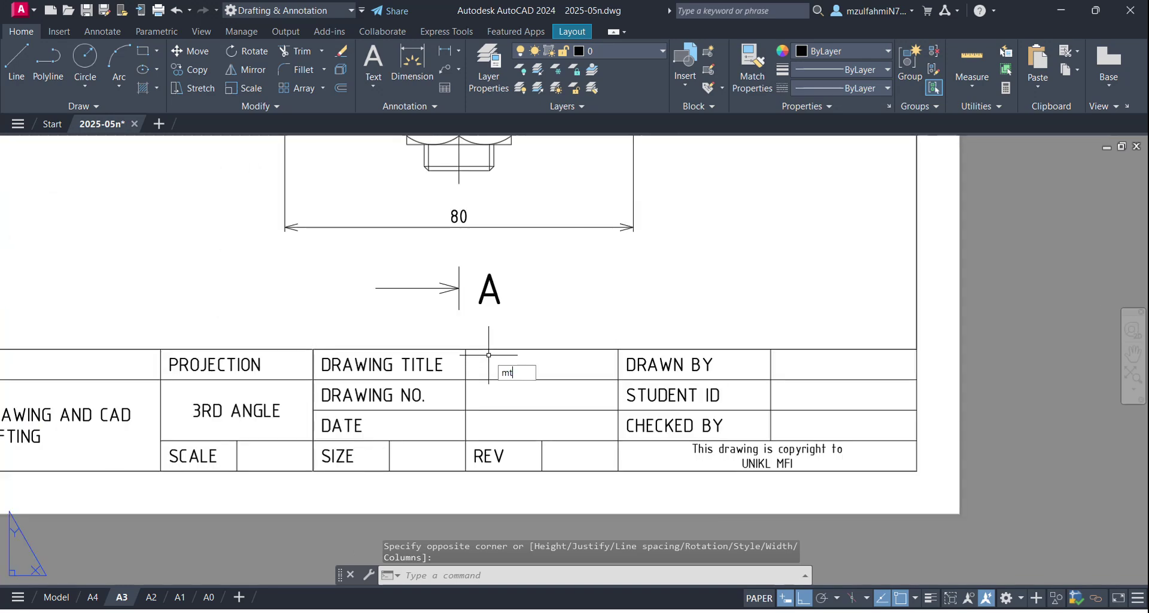
key(Return)
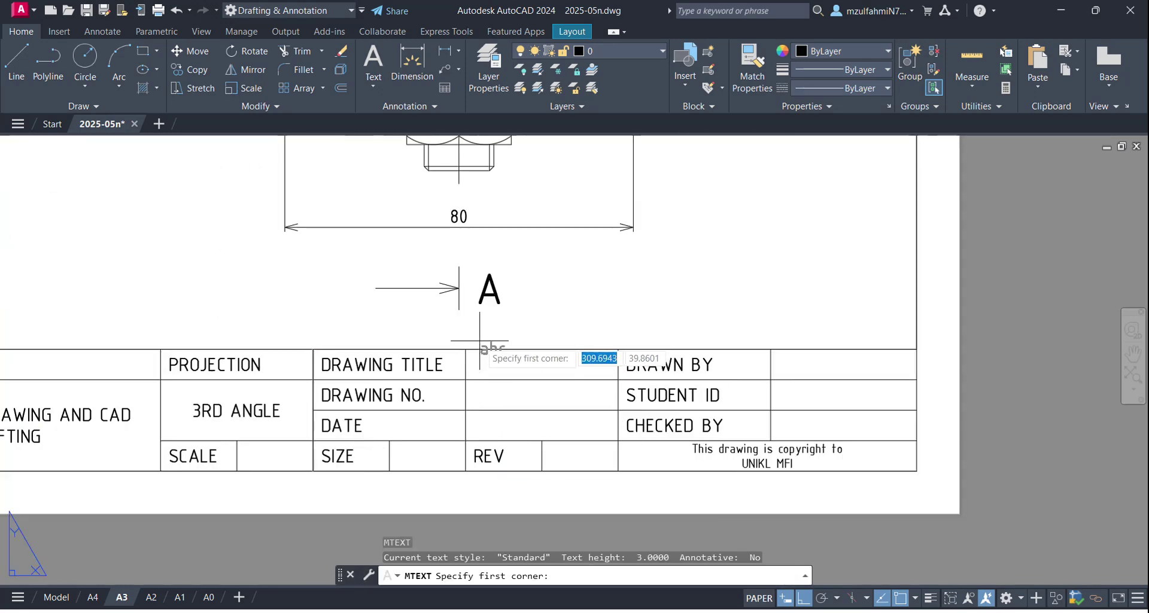
click(466, 349)
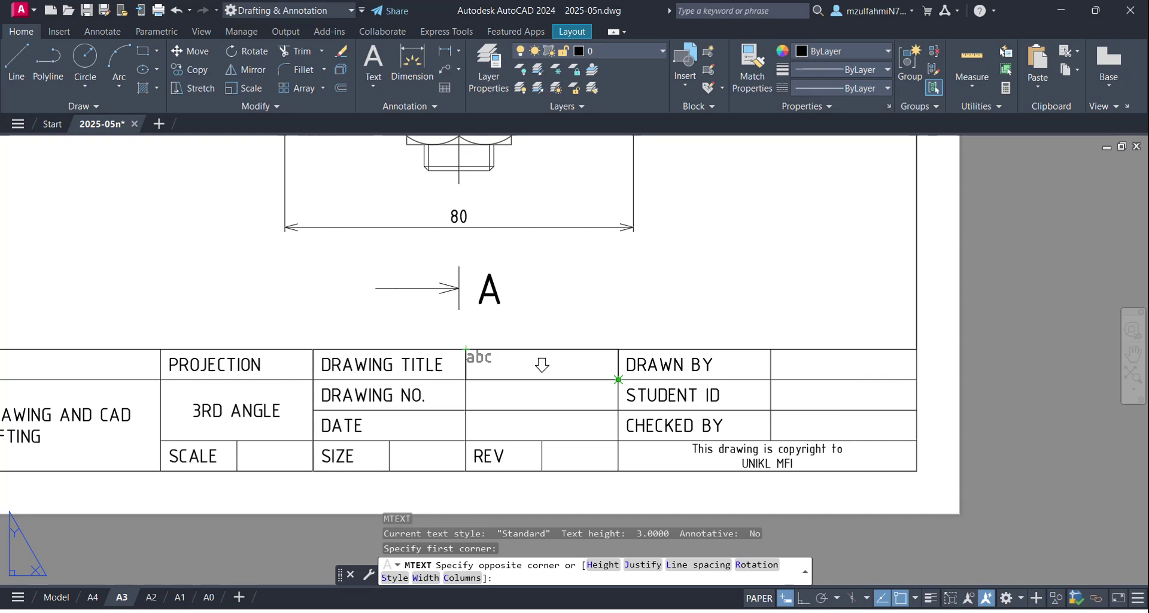
click(617, 371)
click(512, 81)
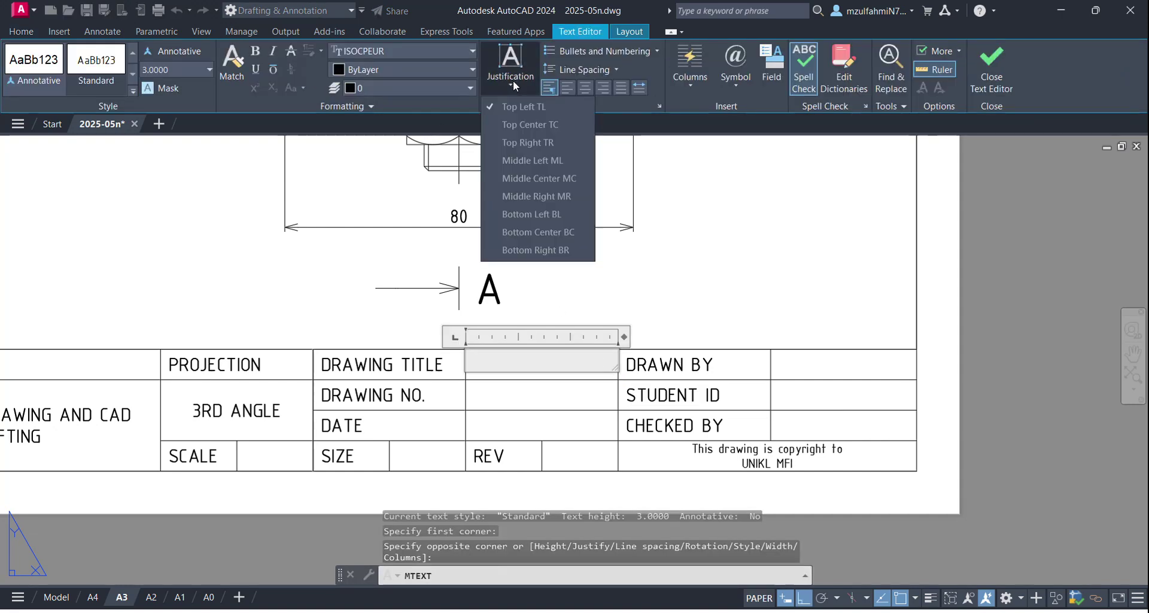
click(552, 161)
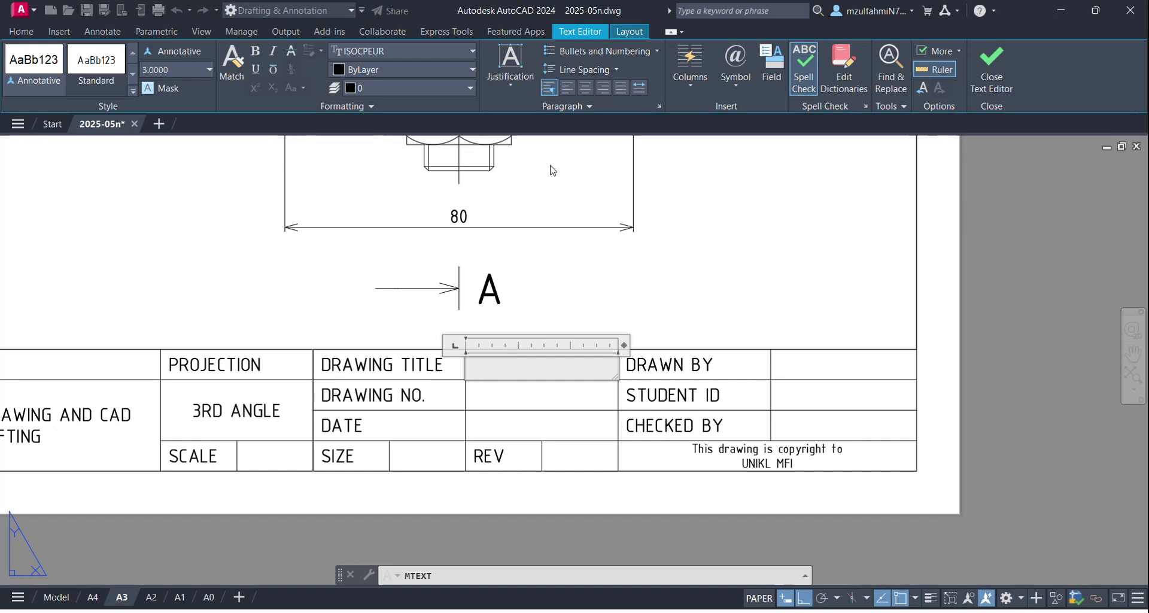
key(BackSpace)
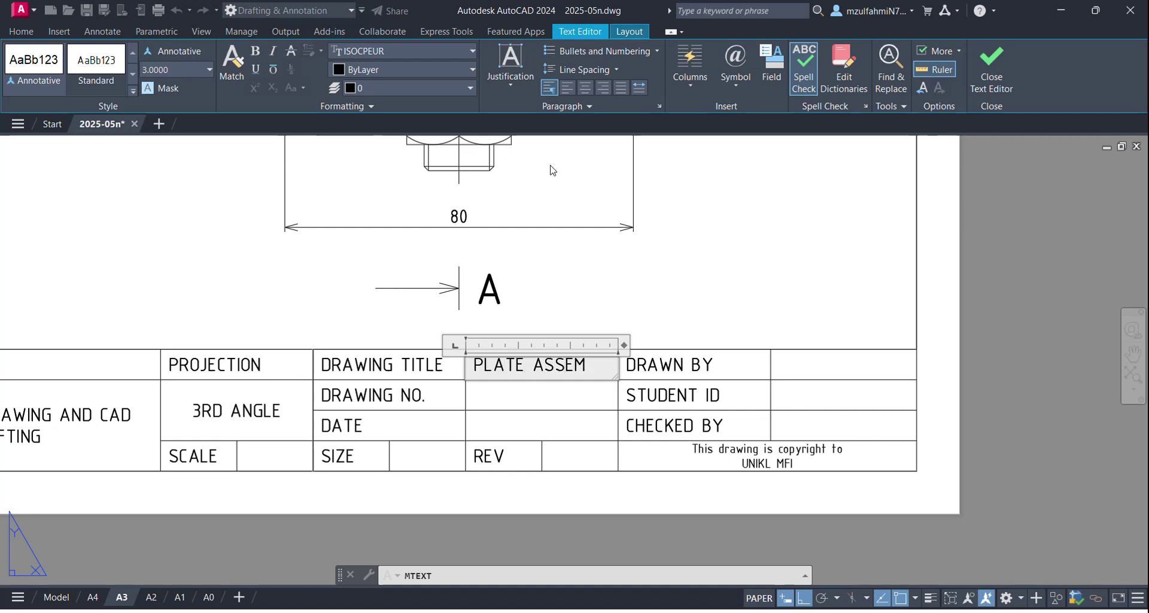
text(BLY)
click(657, 288)
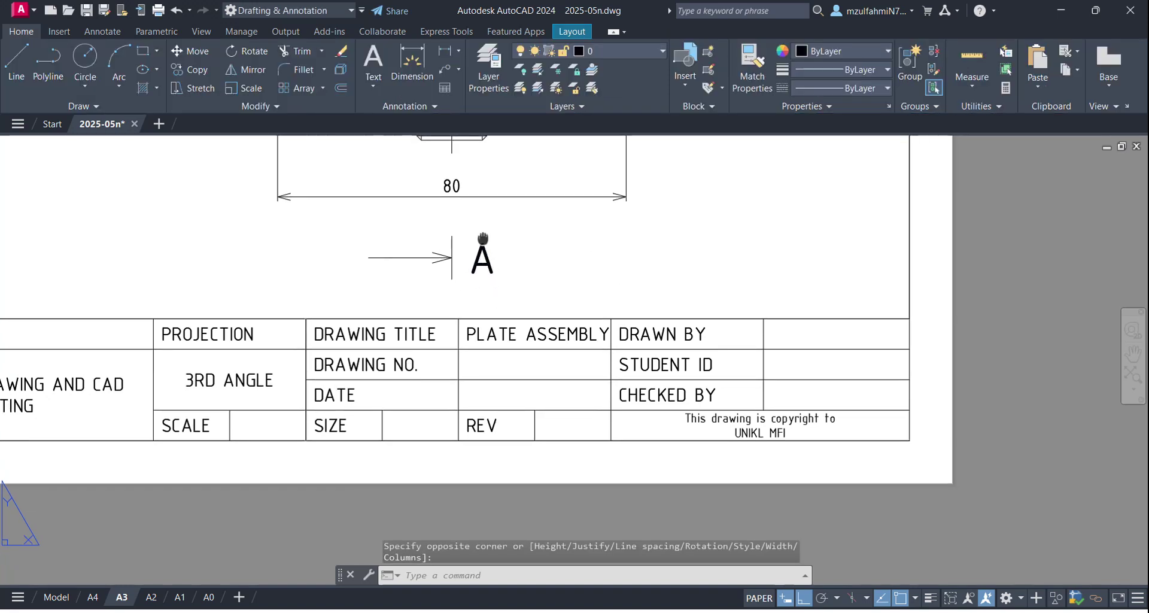
middle_drag(462, 381, 468, 341)
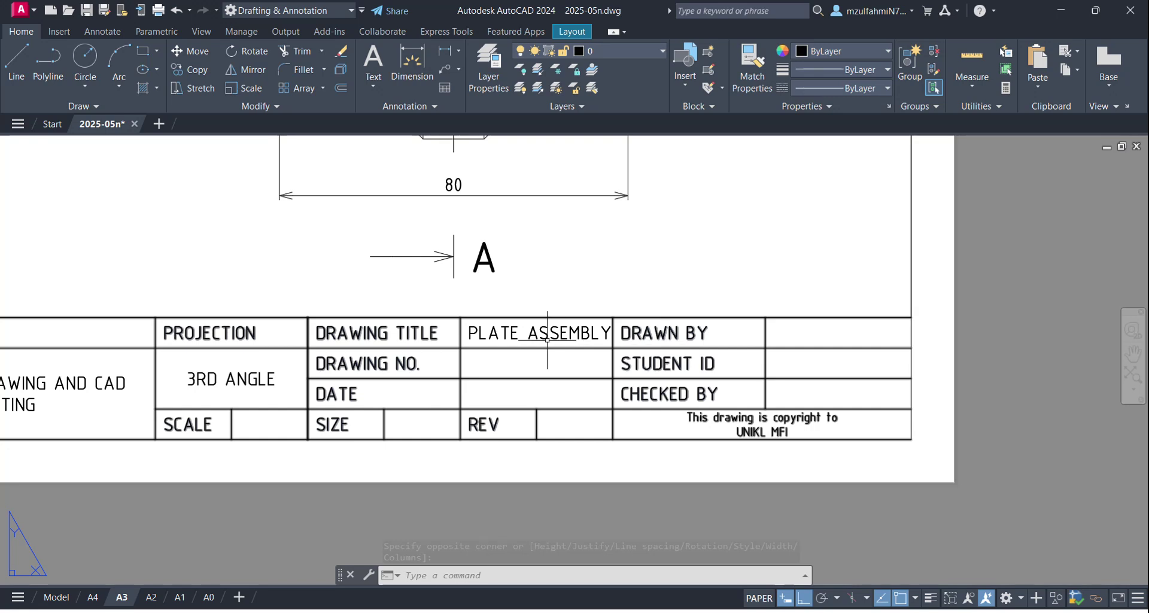
Step: Copy the title text into the DRAWING NO., DATE, SCALE, SIZE, REV, DRAWN BY and right-hand cells
click(544, 336)
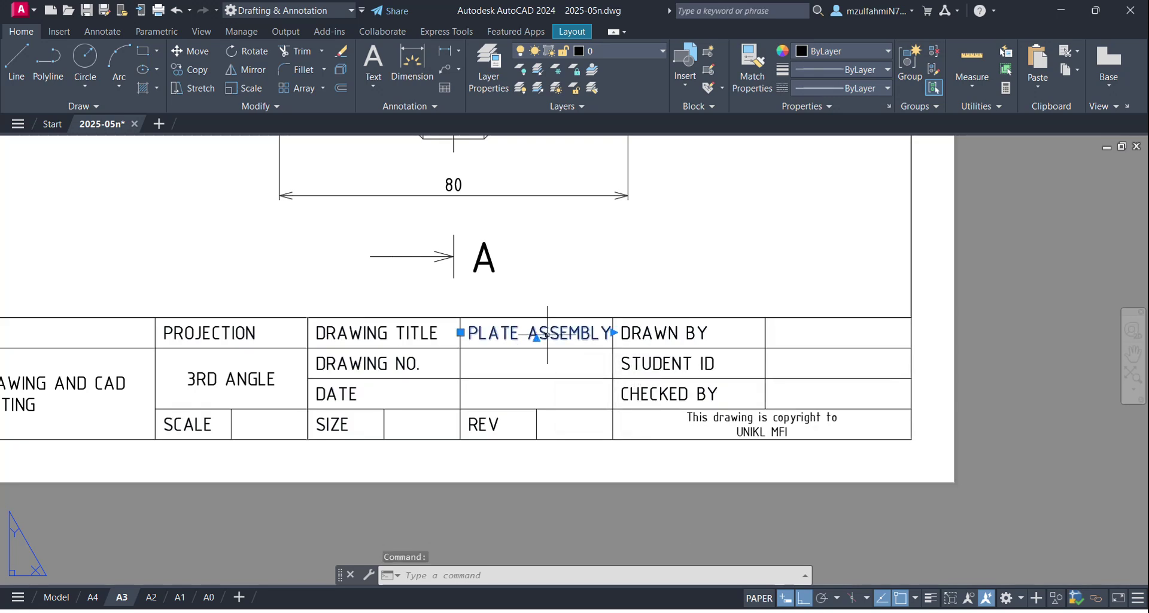
text(Co)
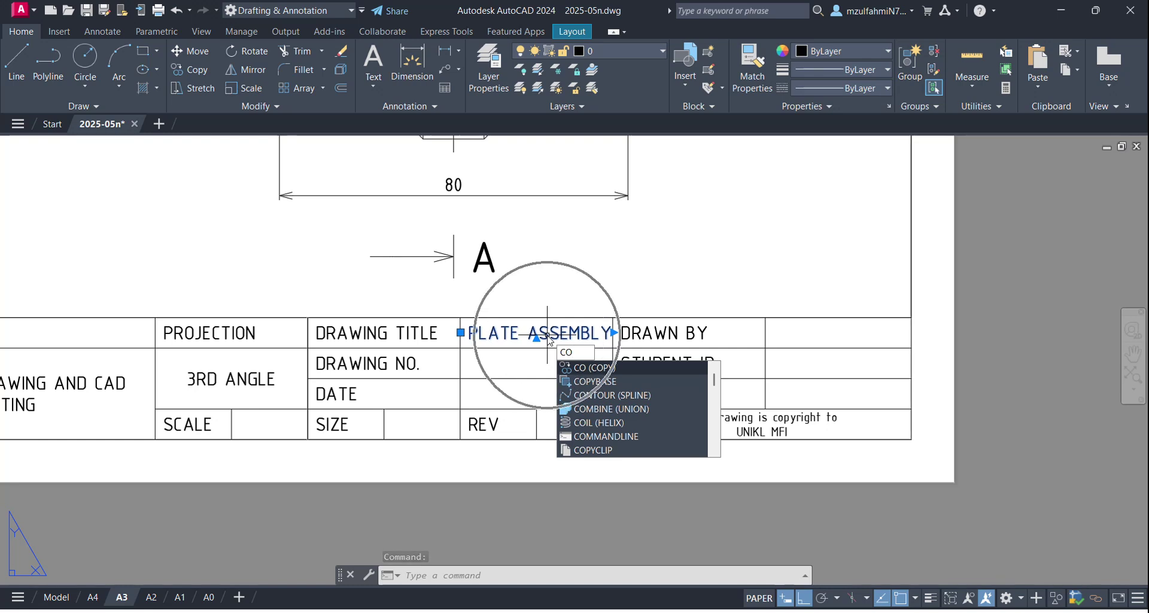
key(Return)
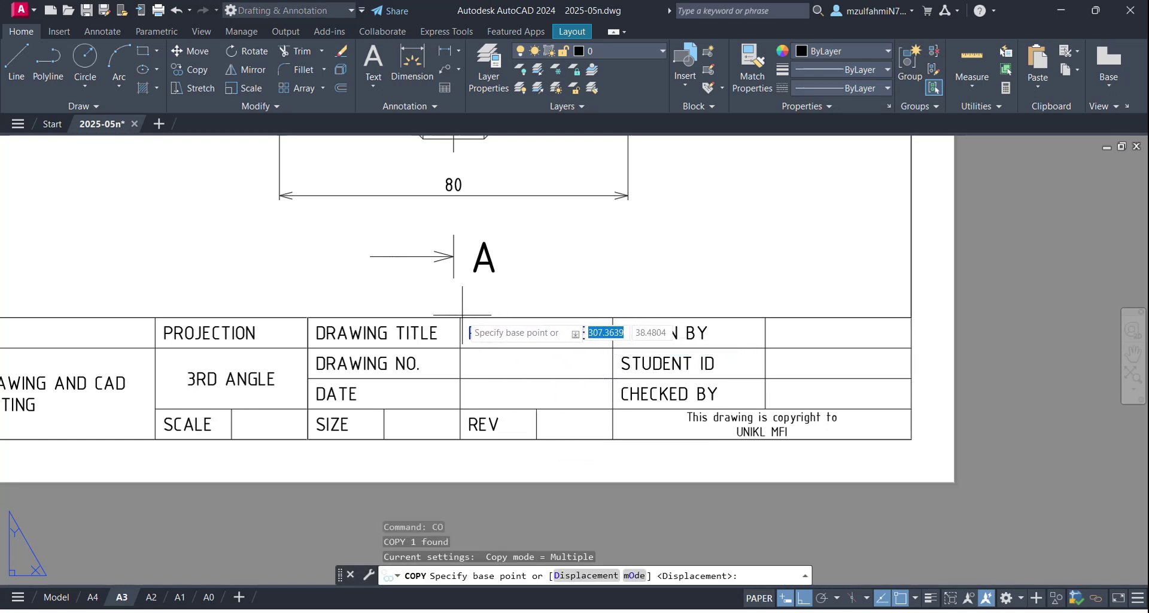
click(460, 318)
click(460, 349)
click(460, 379)
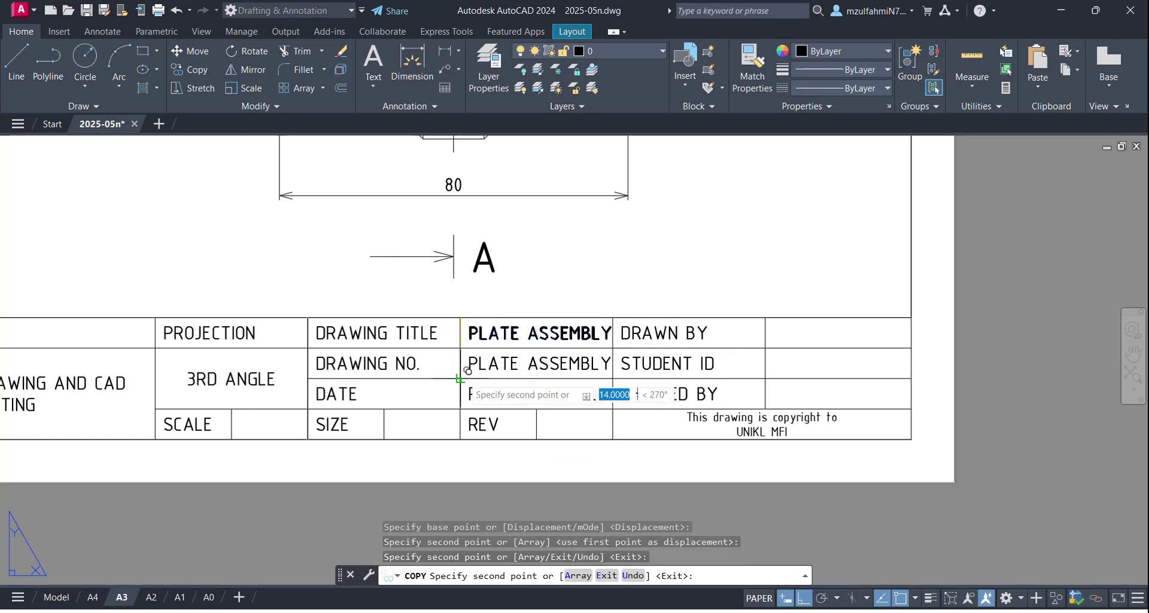
click(232, 408)
click(384, 409)
click(536, 409)
click(766, 318)
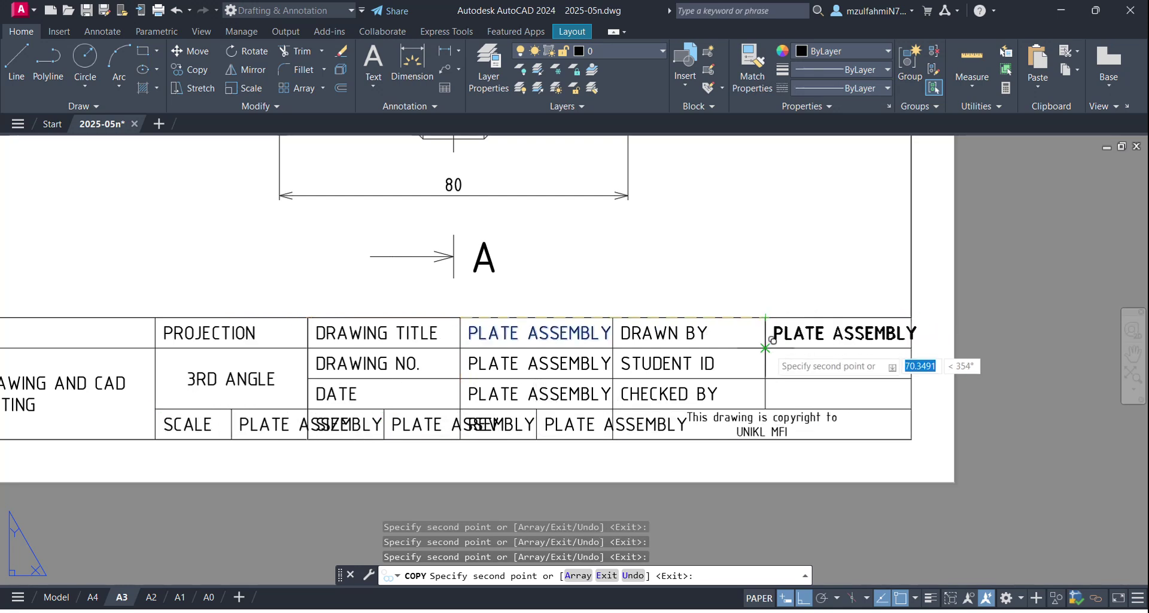
click(772, 371)
key(Escape)
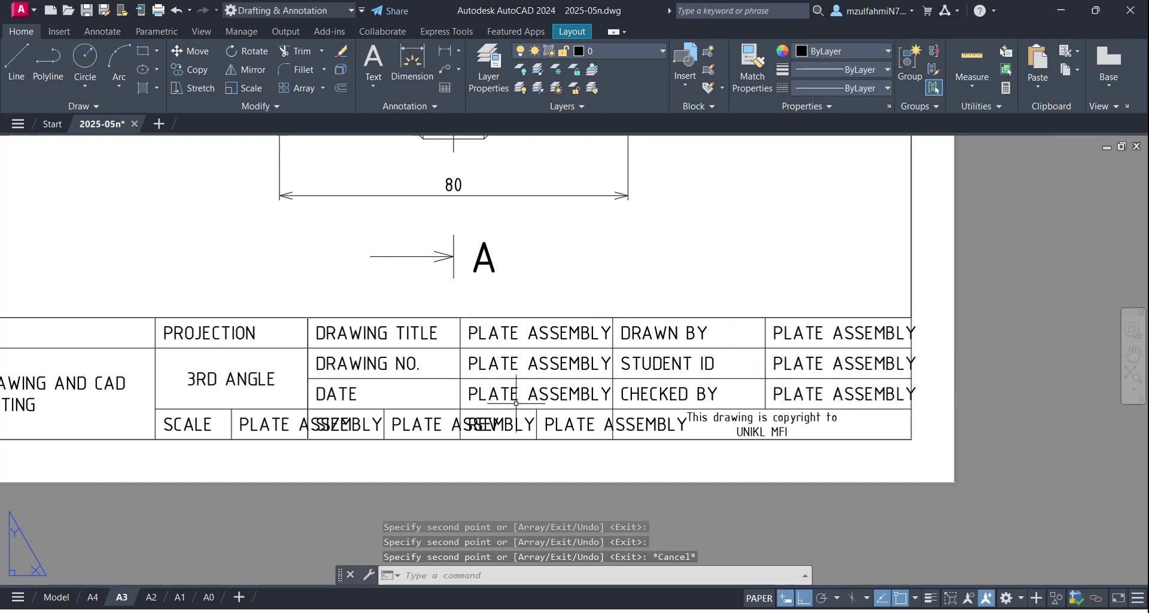
scroll(477, 373, up, 2)
scroll(642, 329, down, 3)
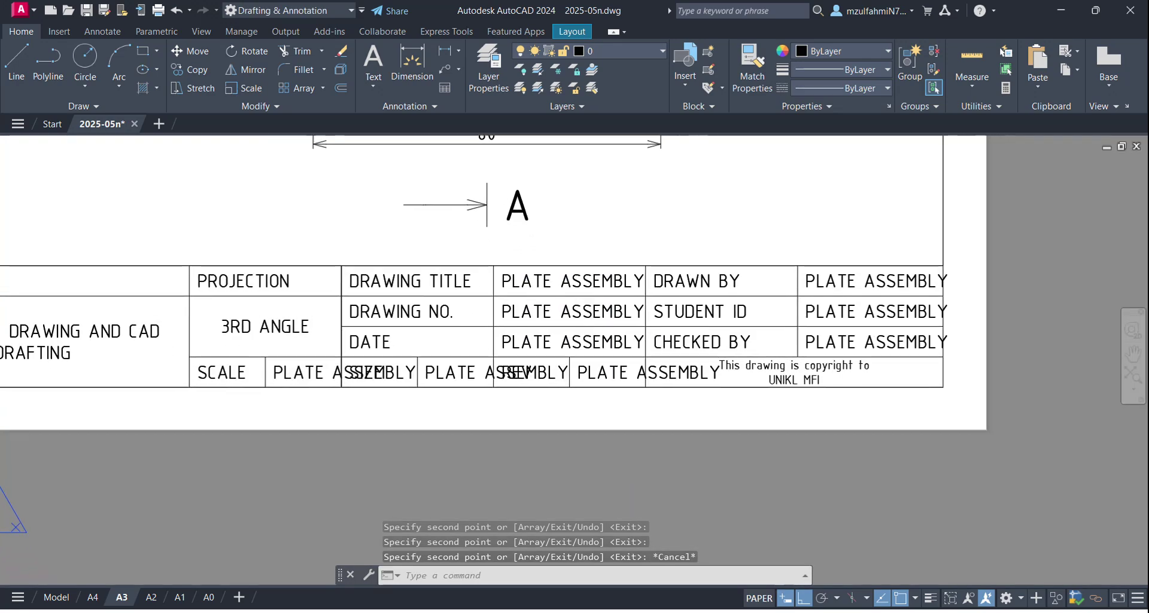
Step: Change the Drawing No. placeholder to 2025-05
double_click(524, 311)
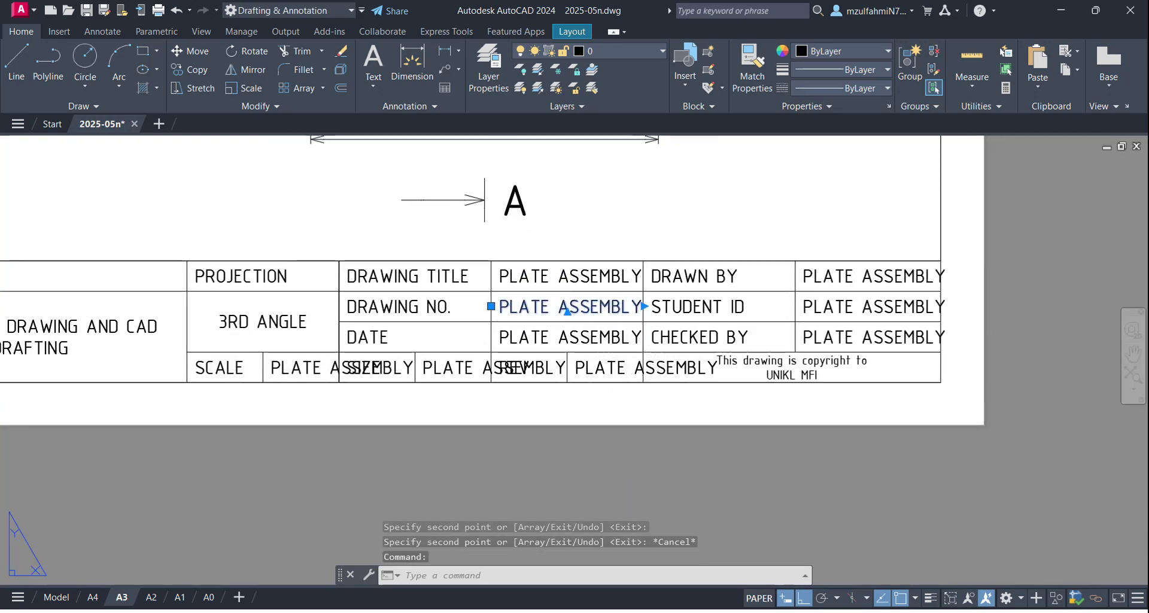
drag(499, 308, 656, 310)
text(2025-)
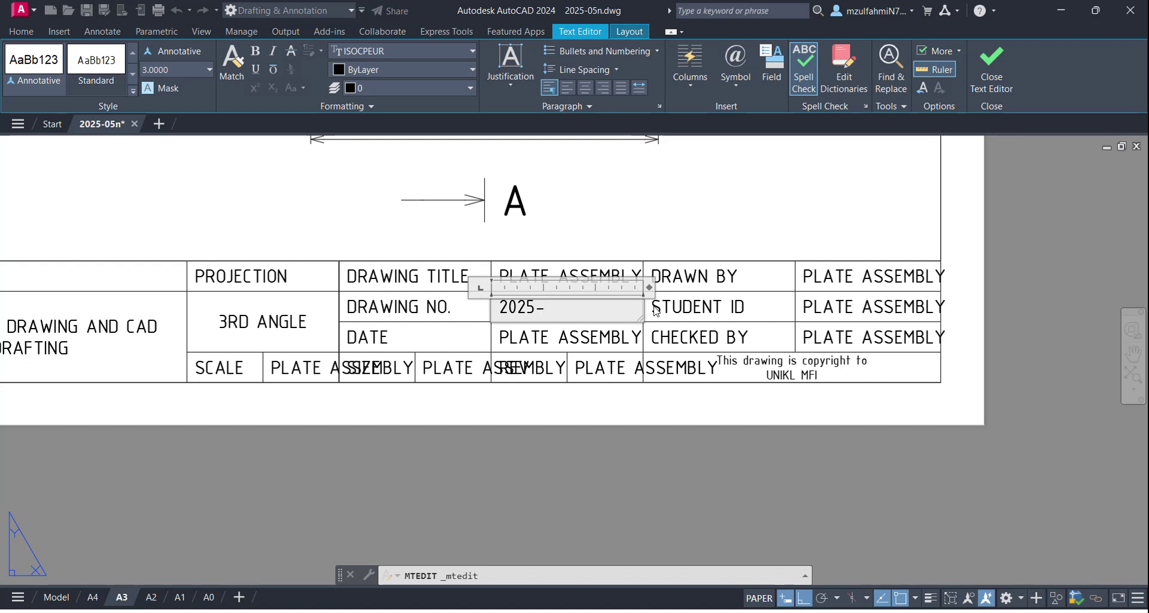
text(20)
key(BackSpace)
key(BackSpace)
text(05)
click(579, 338)
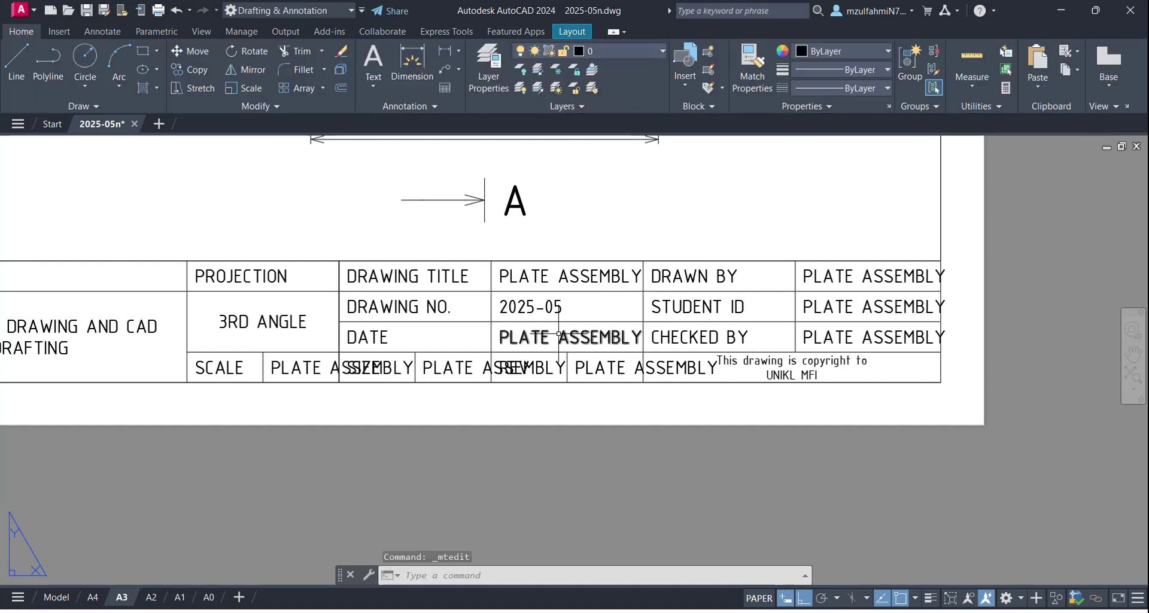
Step: Change the Date placeholder to 2025-12-17
click(577, 339)
drag(500, 337, 644, 332)
text(20)
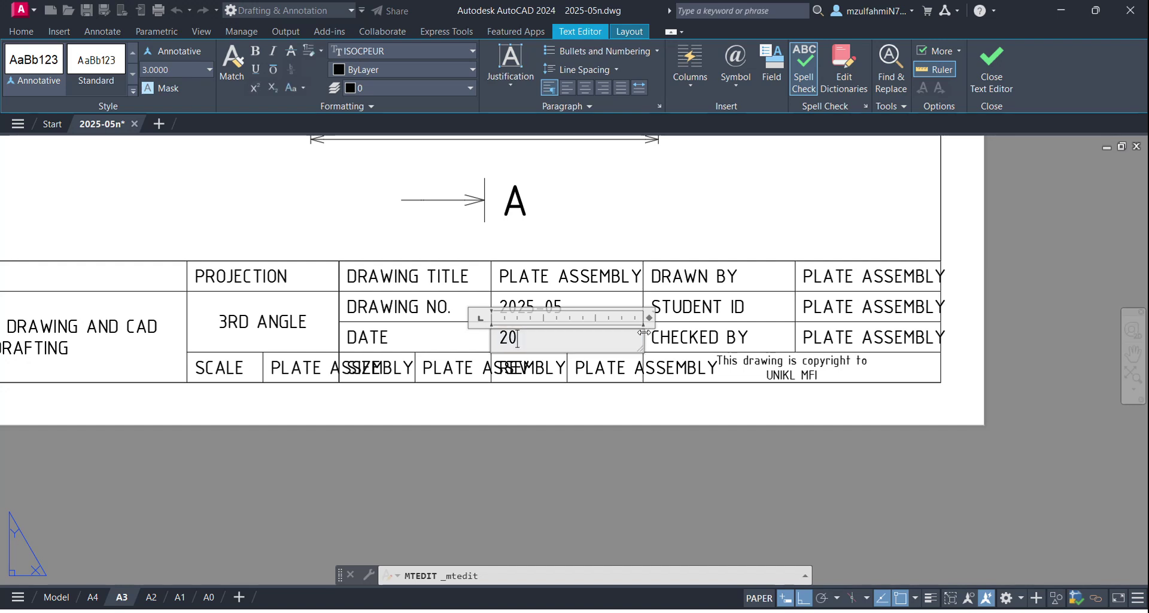
text(25-12-17)
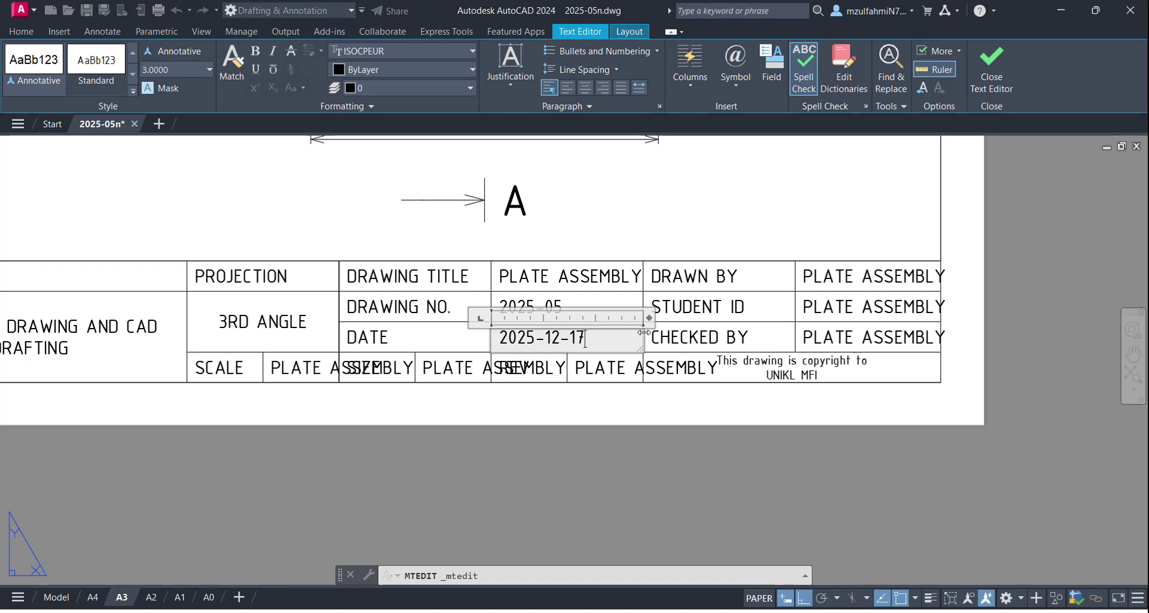
click(789, 279)
Step: Replace the DRAWN BY placeholder with the drafter's name
click(790, 275)
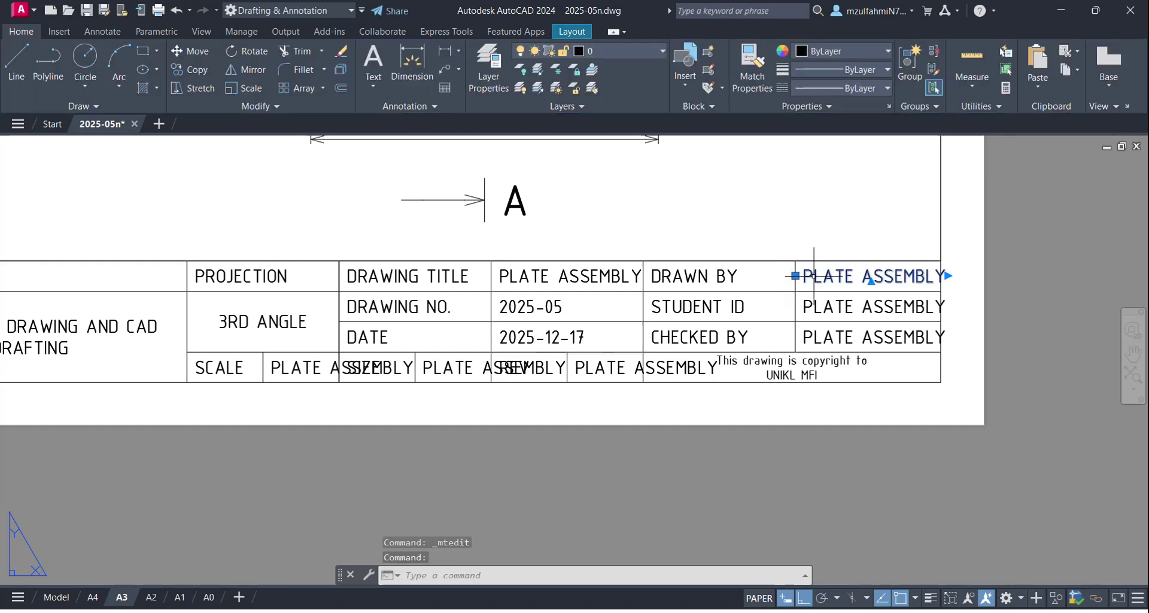
double_click(804, 276)
drag(803, 276, 1004, 276)
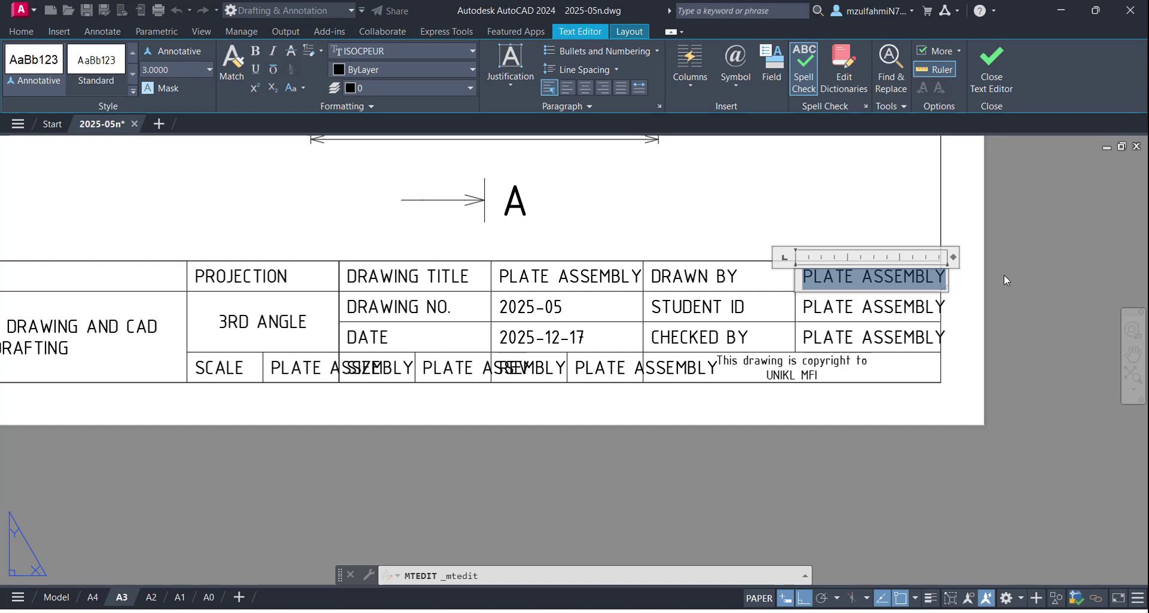
key(BackSpace)
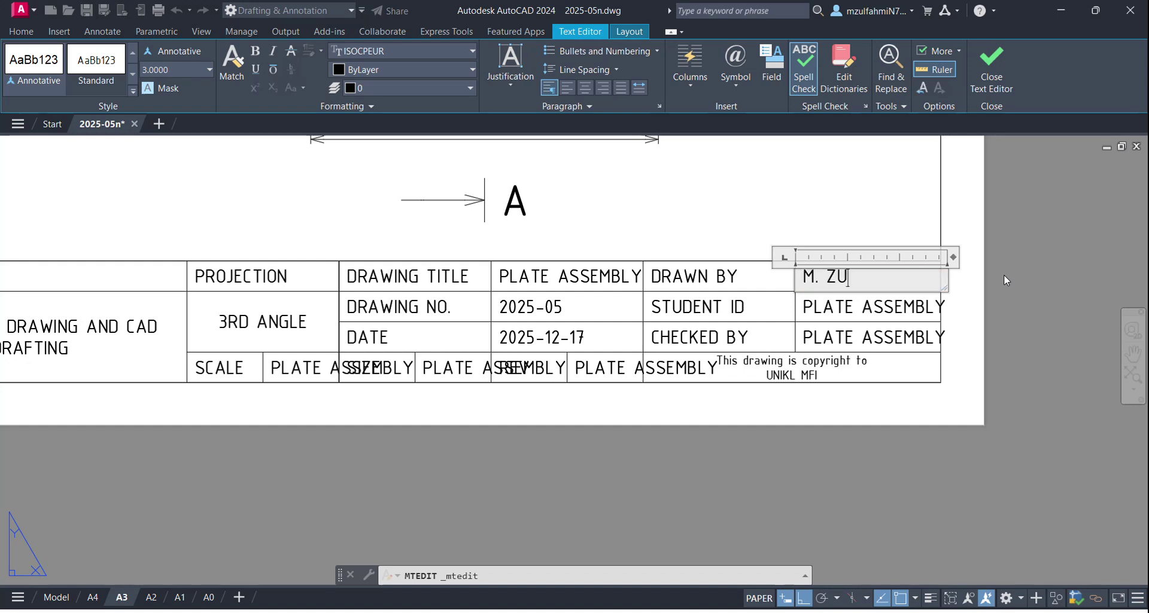
click(924, 308)
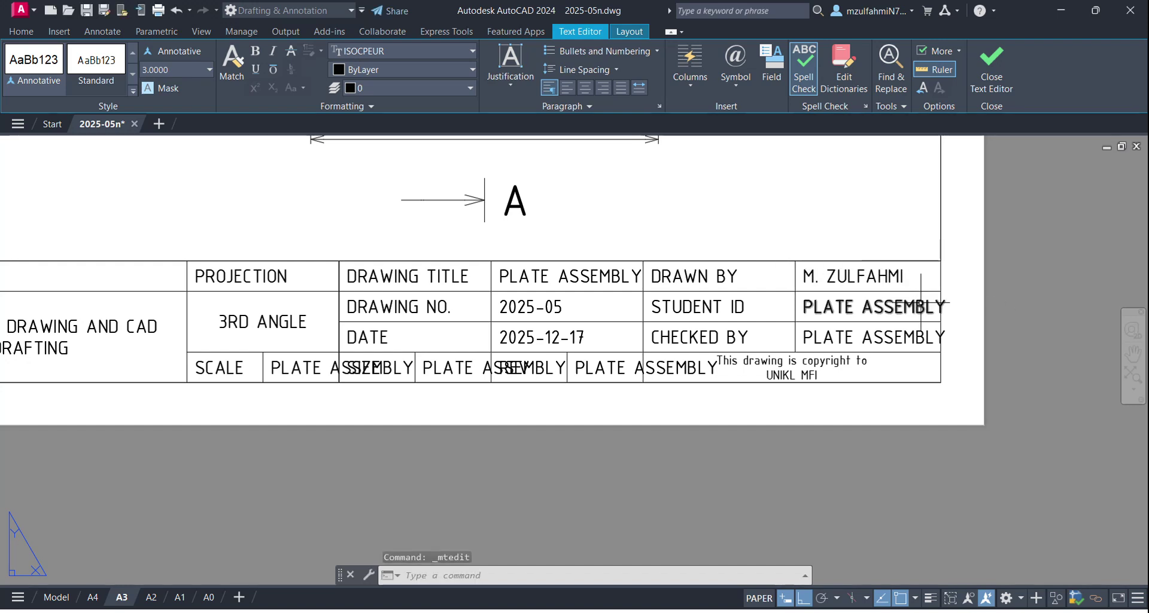
Step: Replace the STUDENT ID placeholder with the student's ID number
double_click(818, 310)
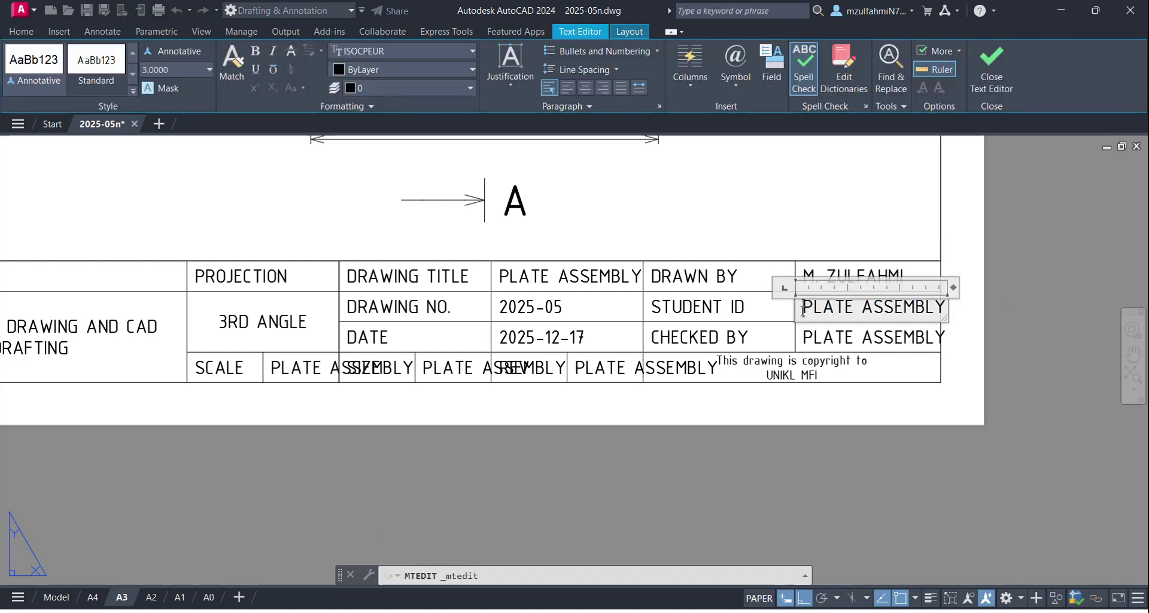
drag(803, 310, 951, 316)
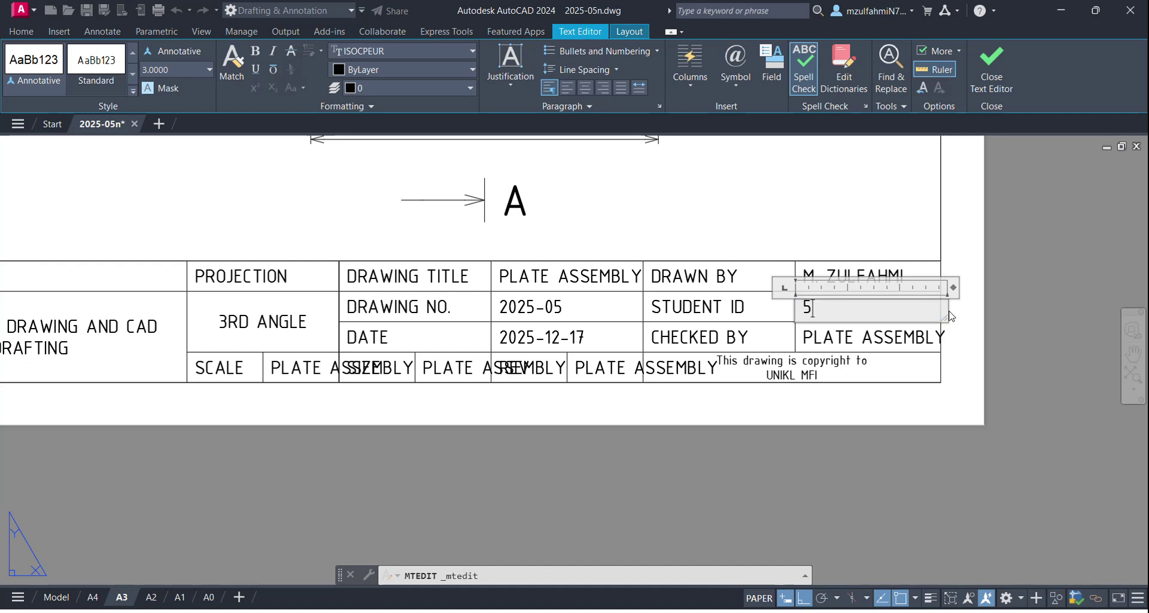
click(866, 355)
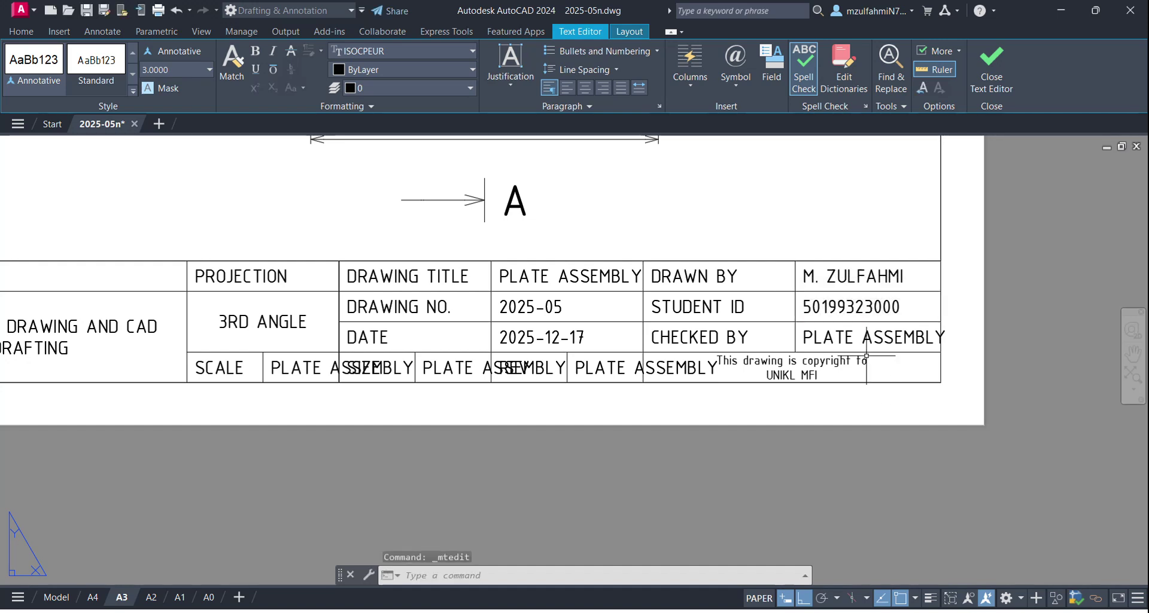
Step: Type the checker's initials into the CHECKED BY cell
click(870, 338)
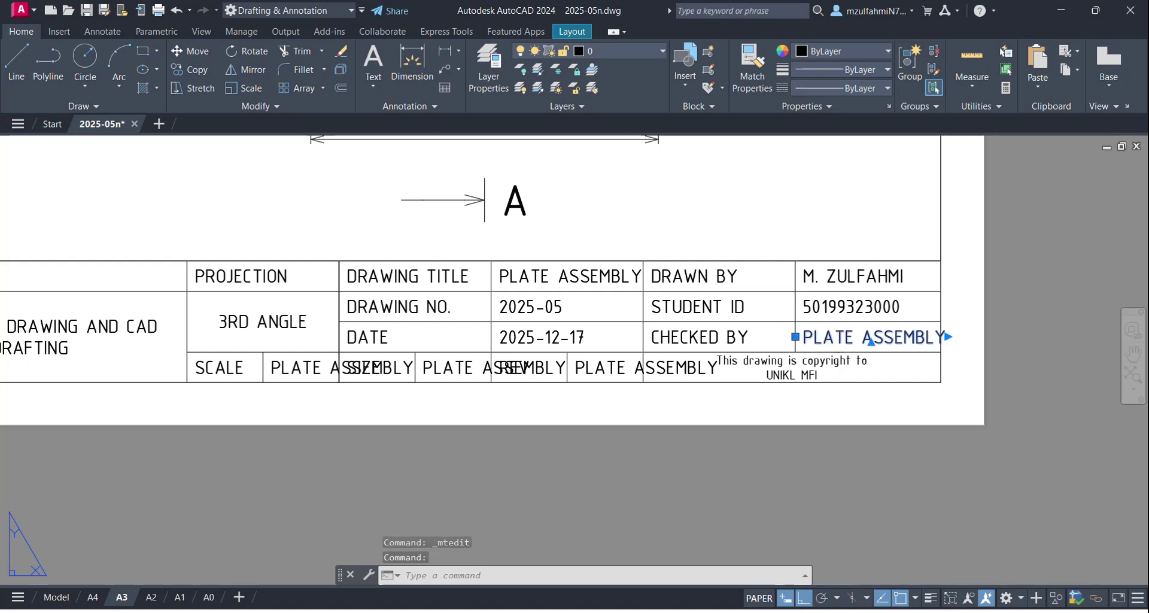
double_click(870, 339)
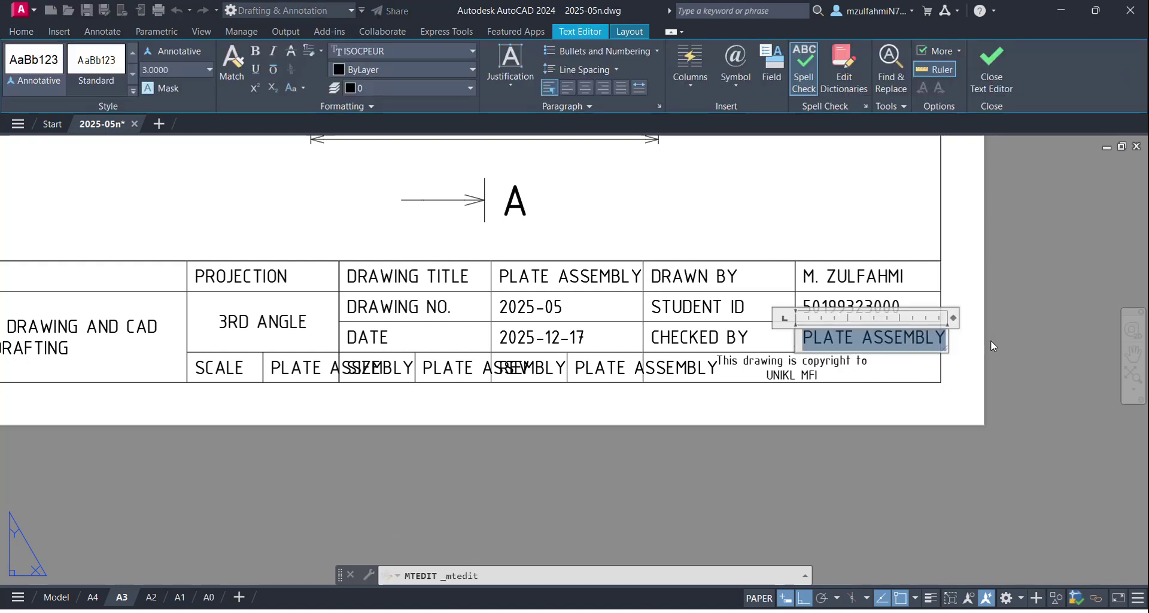
text(MZS)
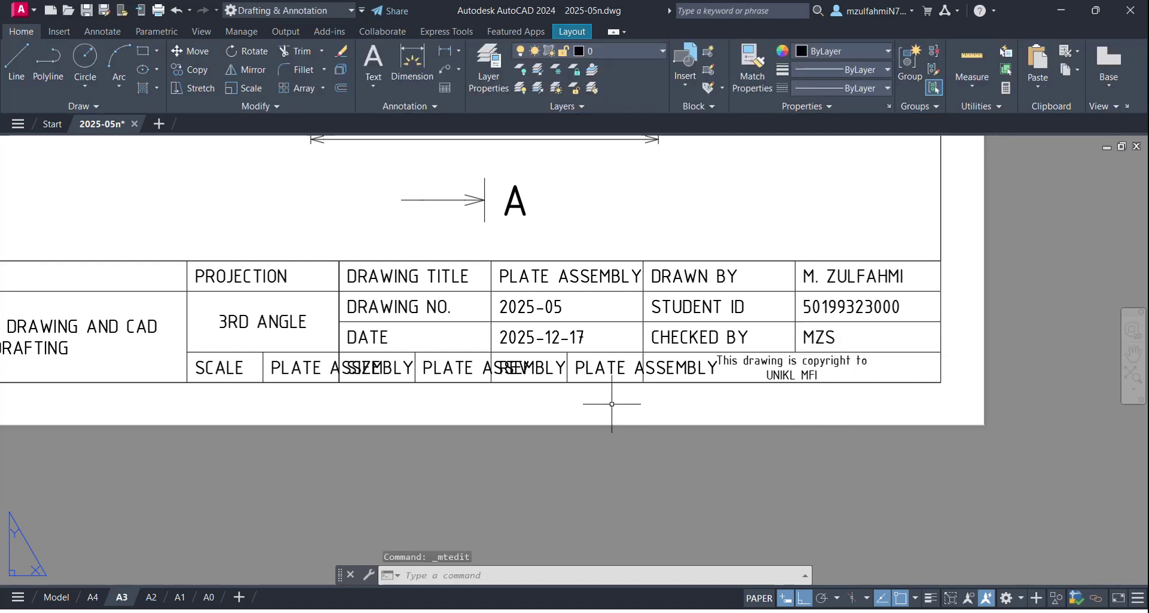
Step: Set the SCALE cell to '1:1, 2:1'
double_click(300, 362)
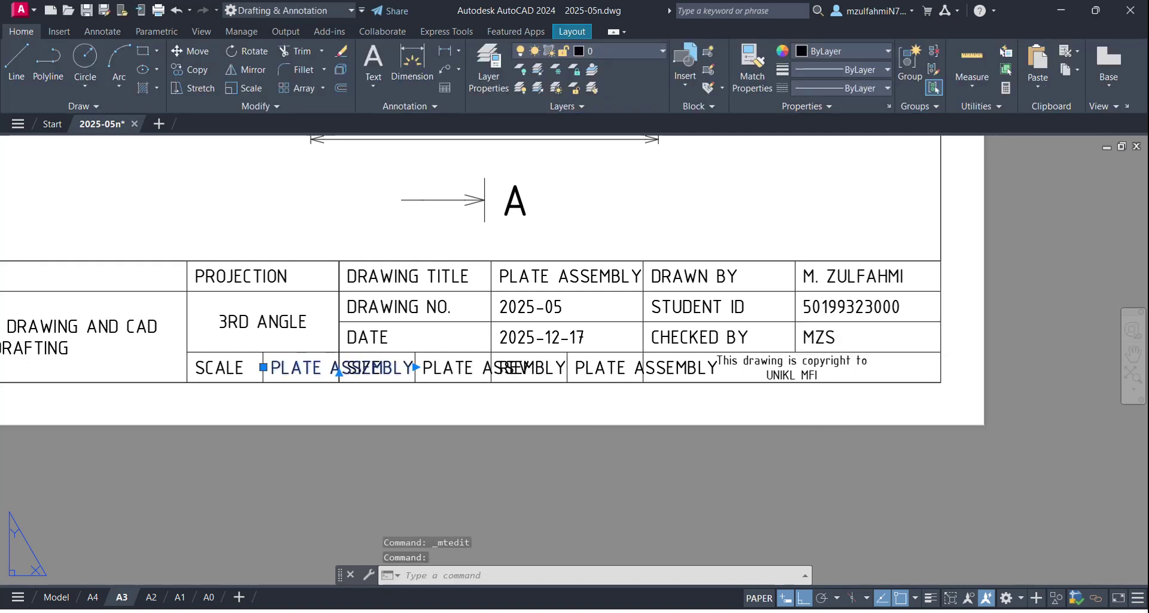
text(1:1)
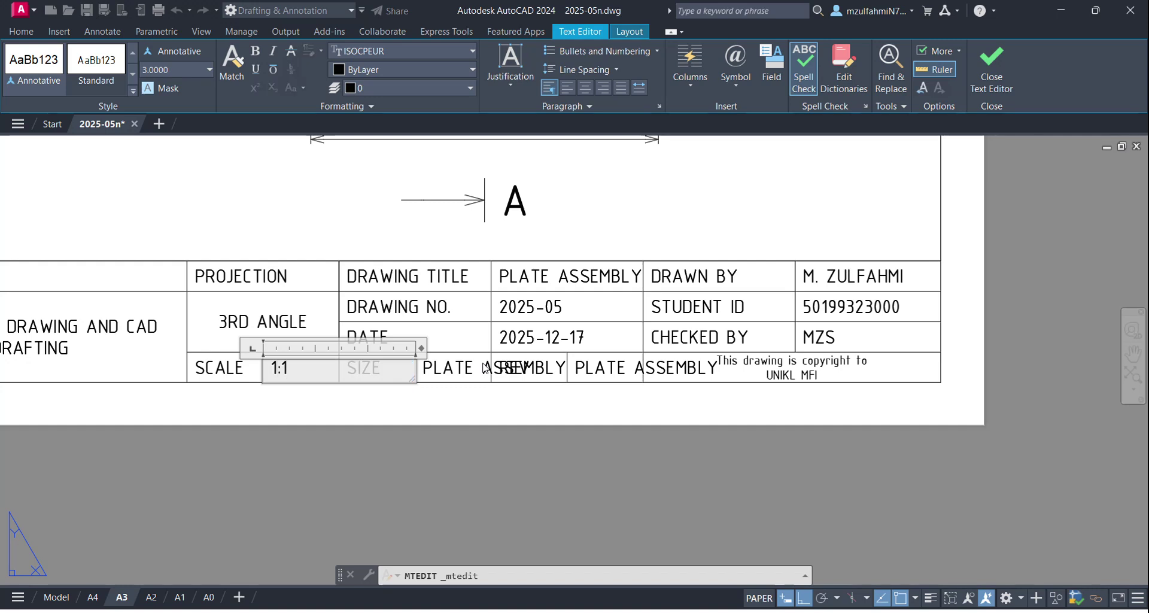
text(, 2:1)
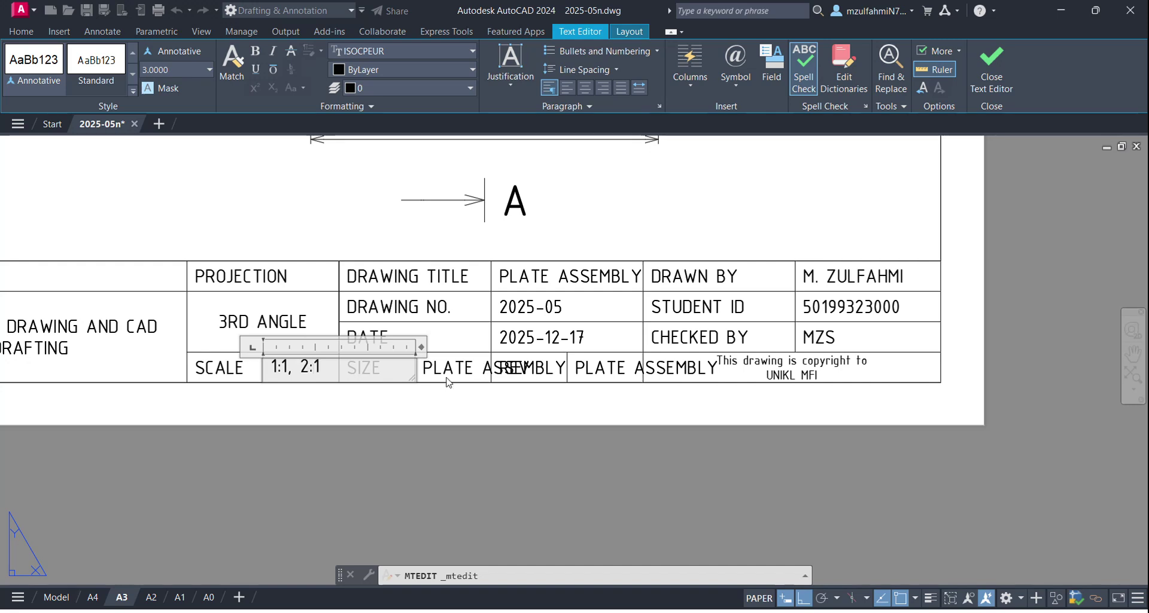
click(394, 415)
Step: Set the SIZE cell to A3
click(450, 367)
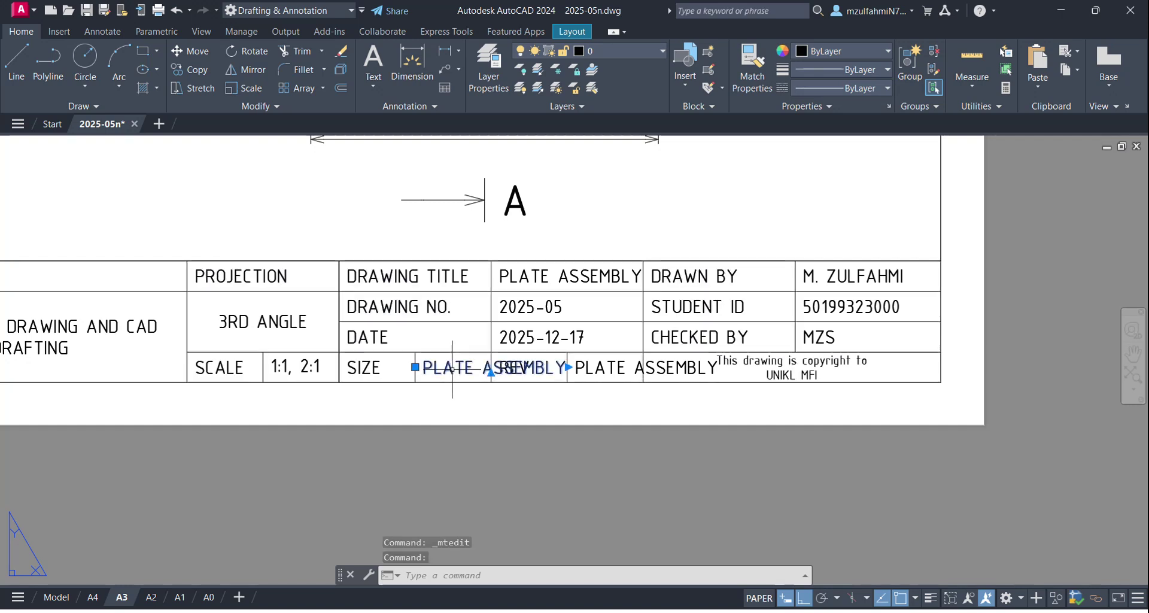
double_click(450, 368)
drag(423, 368, 619, 383)
text(A3)
click(619, 383)
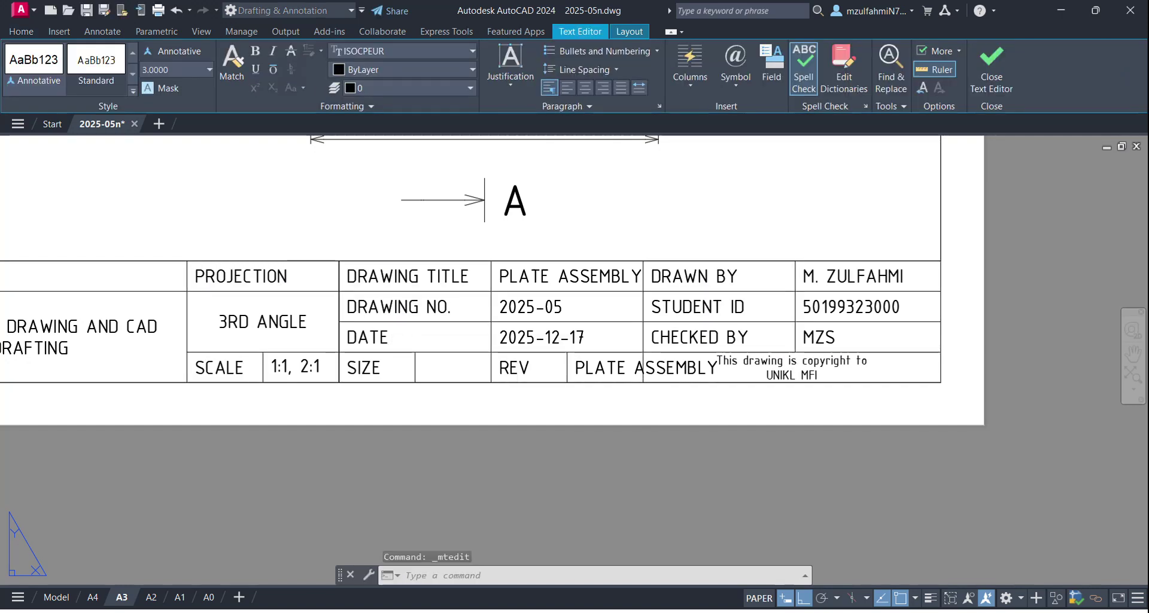
Step: Set the REV cell to 0
click(623, 368)
double_click(622, 368)
drag(572, 368, 842, 359)
text(0)
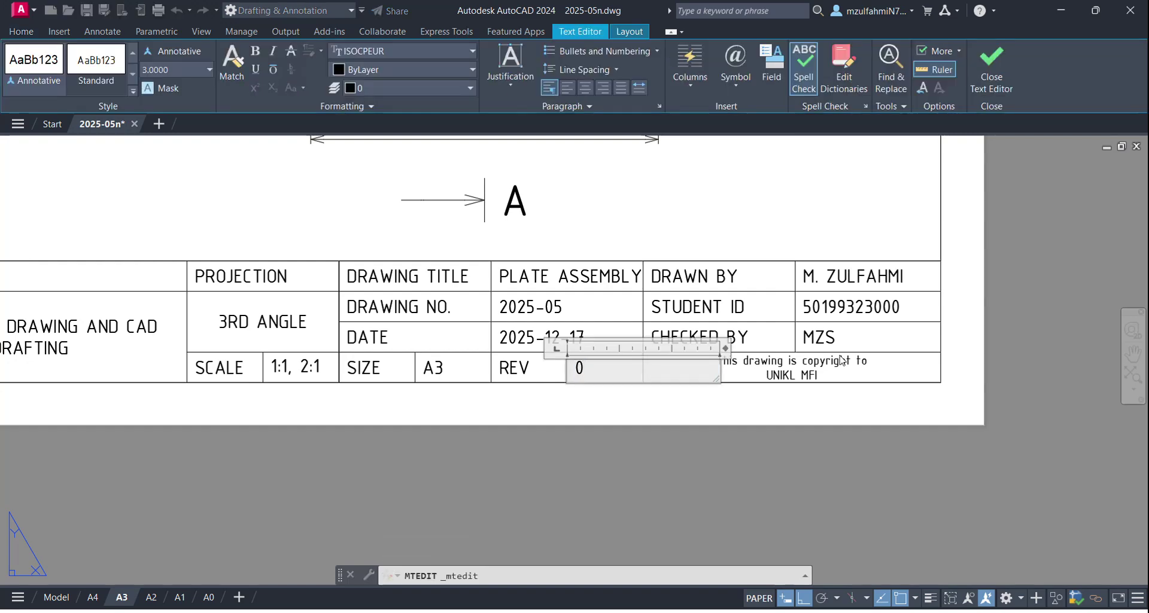
click(790, 443)
scroll(600, 422, down, 5)
scroll(597, 320, up, 5)
scroll(549, 309, down, 5)
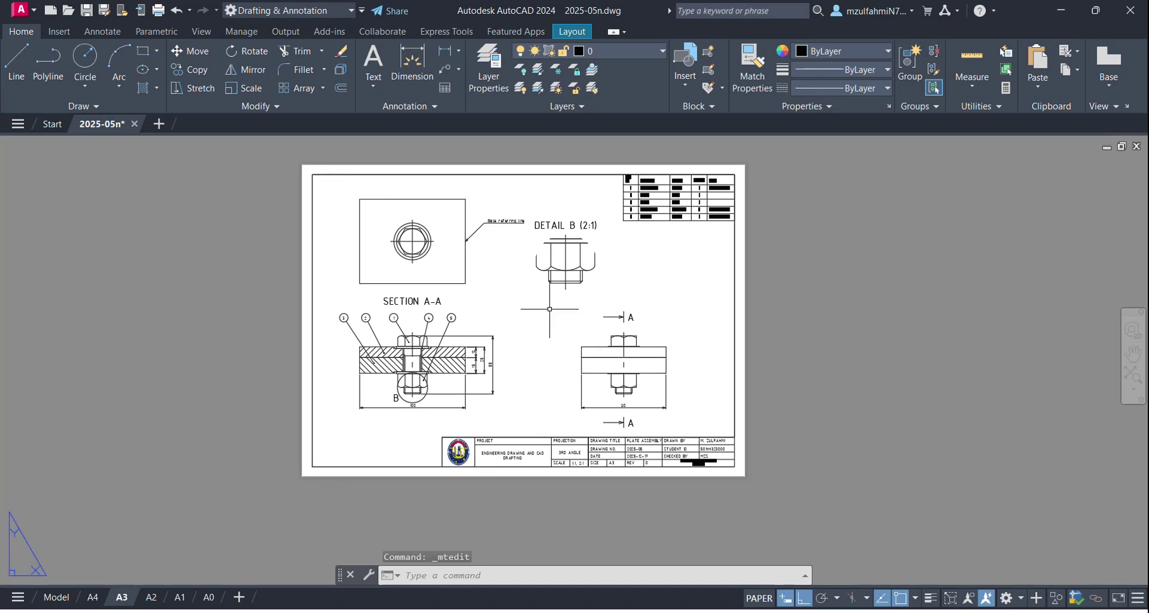
Step: Save the drawing and plot the A3 layout with DWG To PDF at 1:1
scroll(549, 309, up, 2)
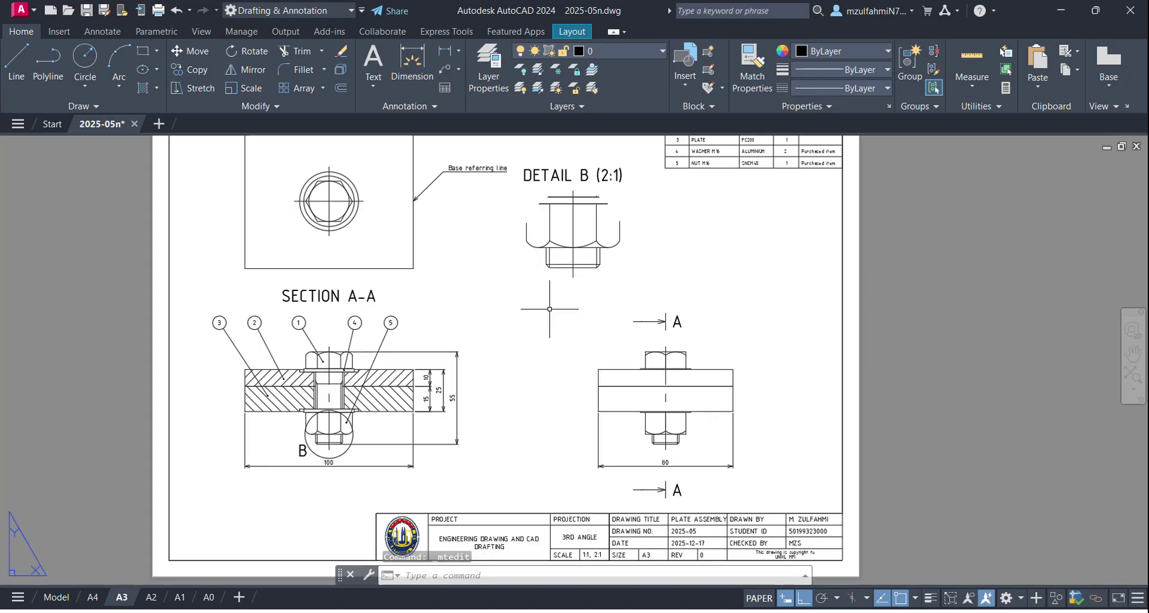
click(86, 15)
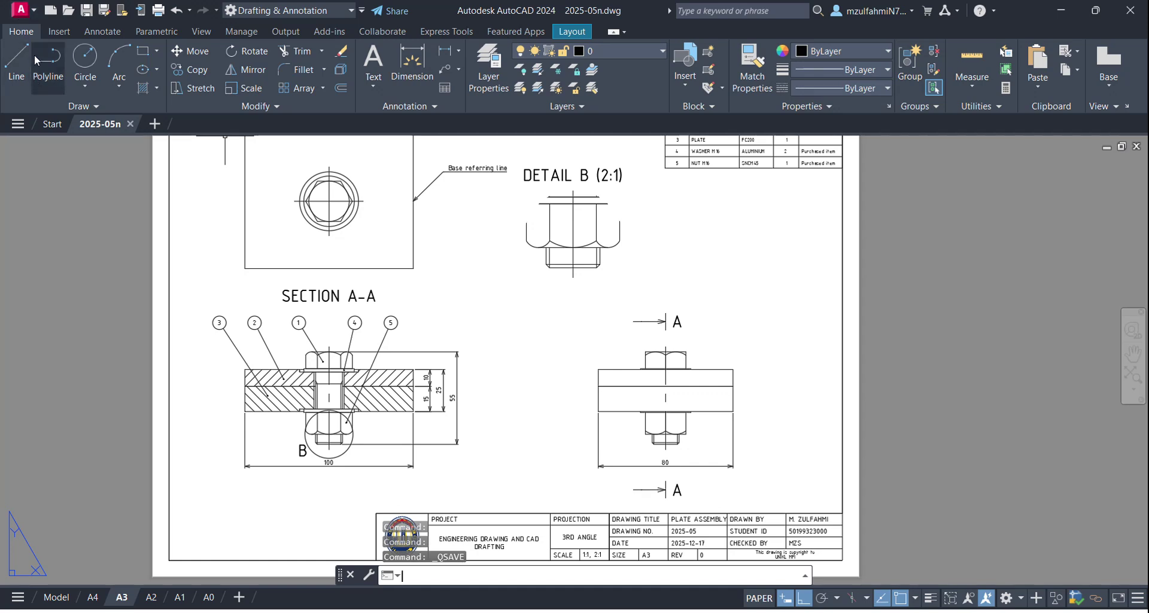
click(22, 12)
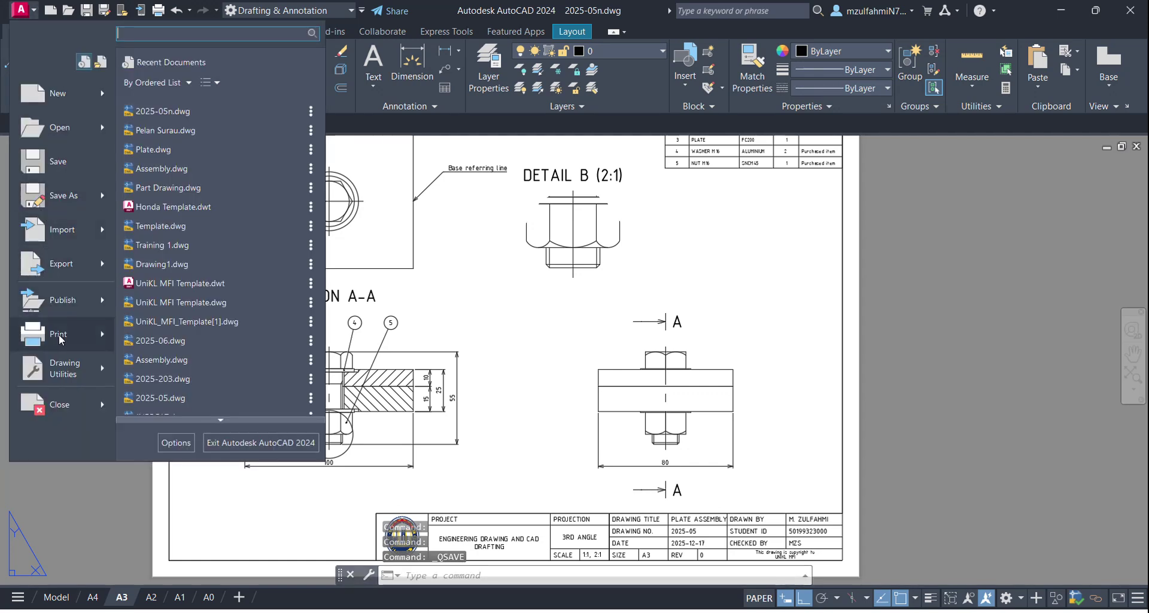
click(60, 334)
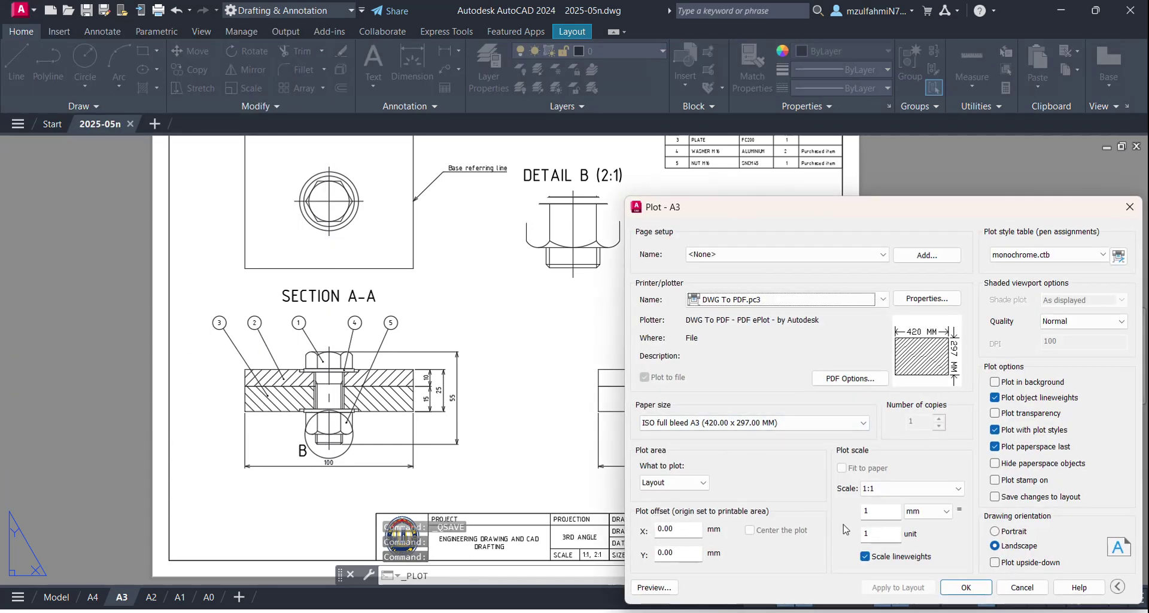
click(959, 588)
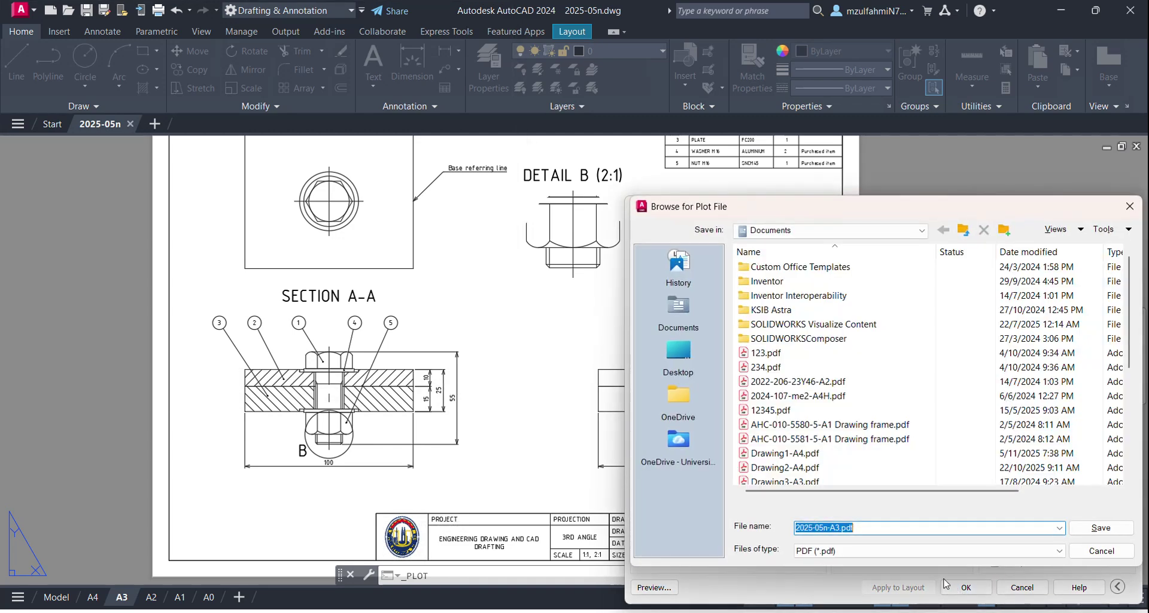
Step: Browse to D:\01. Work\02. JUP\2025\06. Engineering Drawing and CAD Drafting\02. CAD
scroll(789, 410, down, 2)
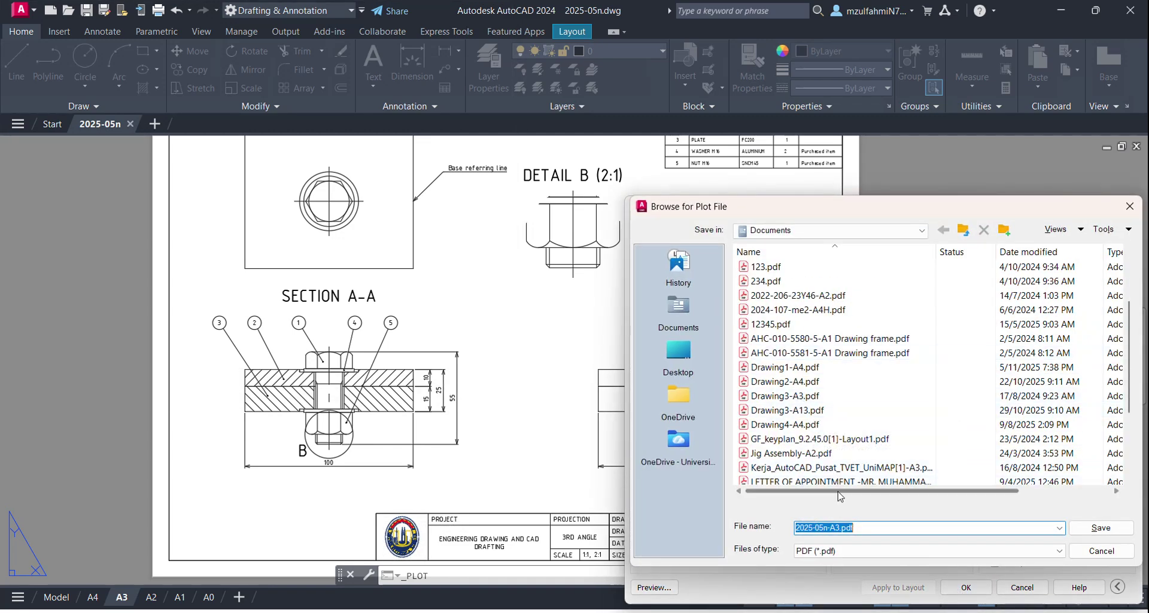
scroll(832, 466, down, 1)
scroll(745, 419, up, 2)
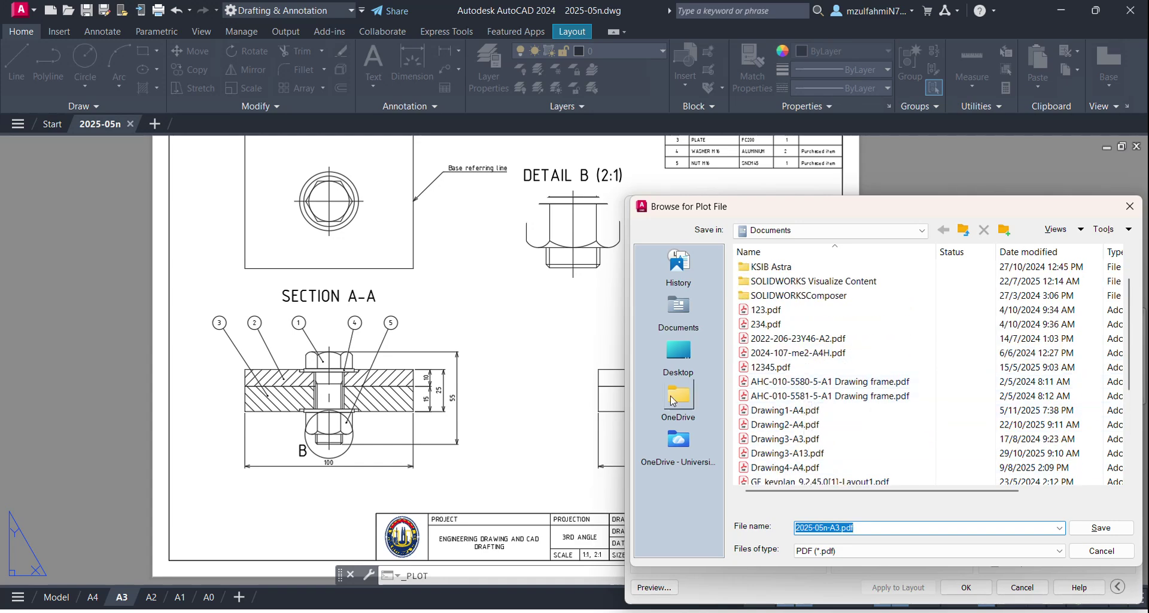
click(675, 405)
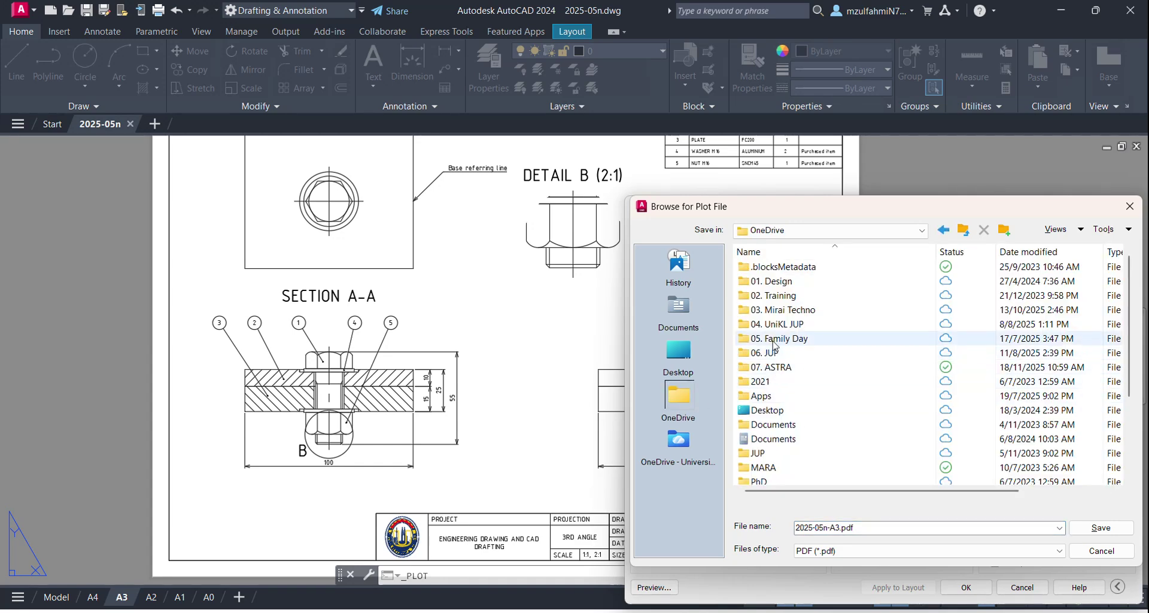
click(774, 326)
click(683, 359)
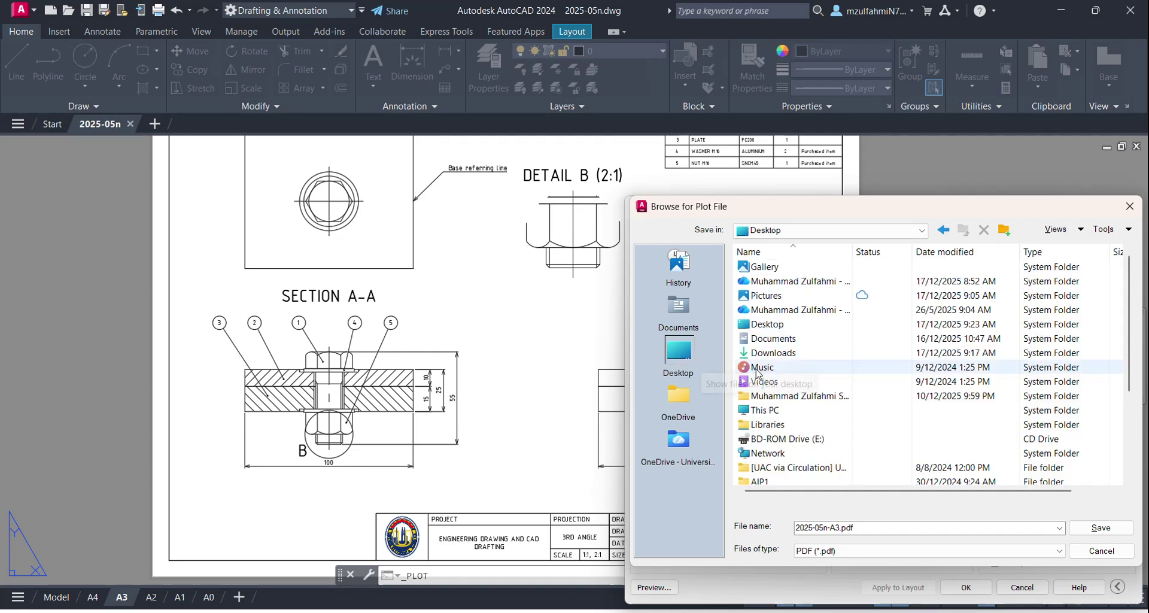
double_click(776, 411)
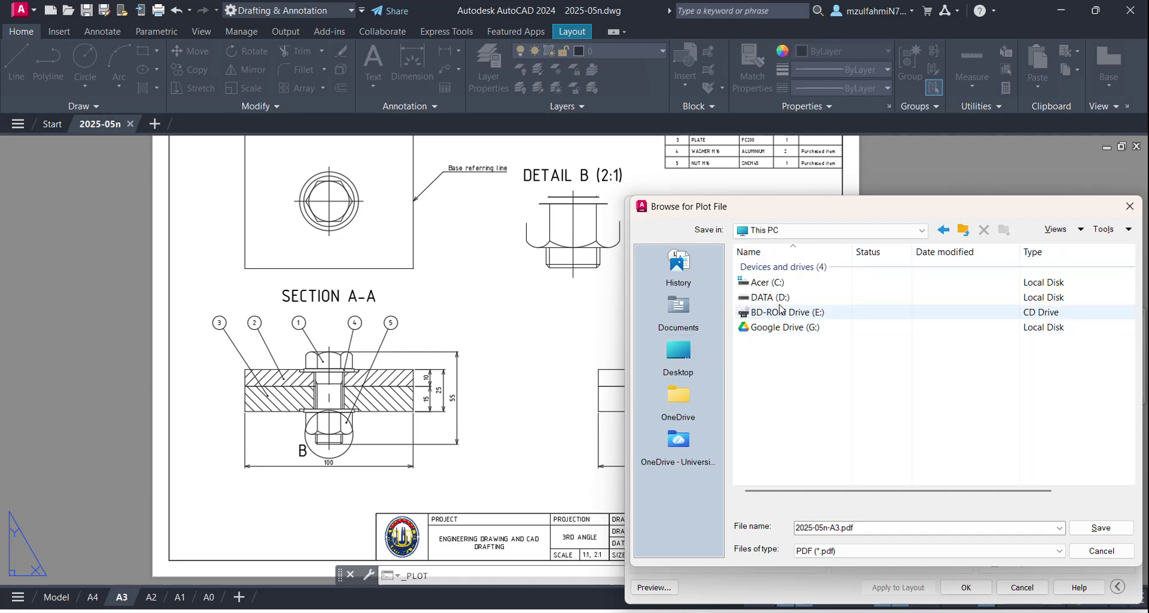
double_click(778, 297)
double_click(773, 281)
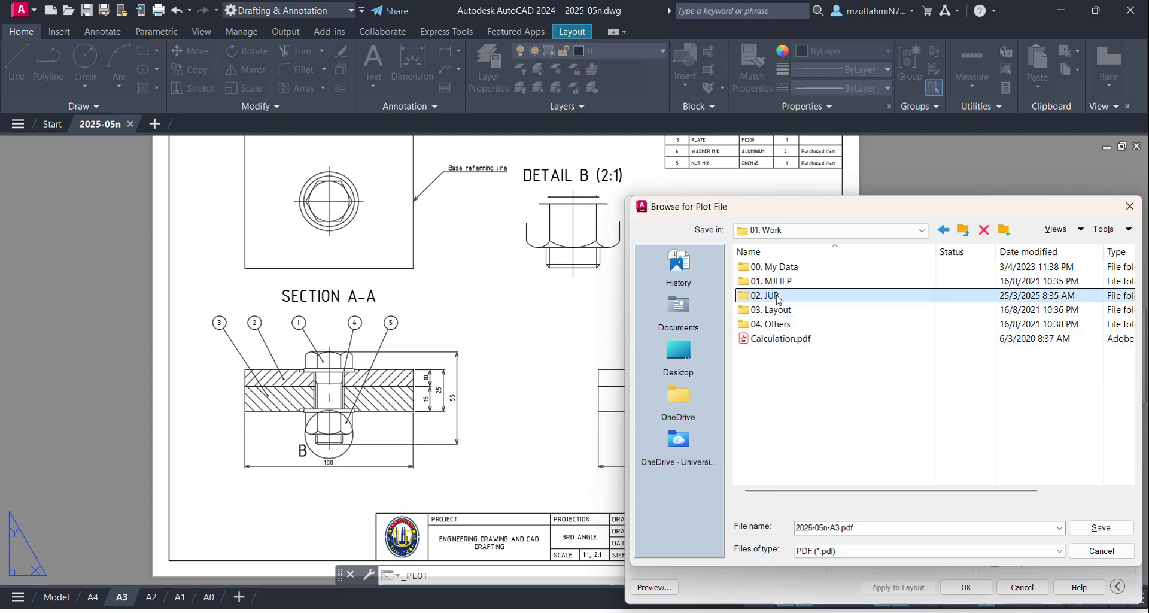
double_click(772, 295)
click(761, 424)
double_click(764, 424)
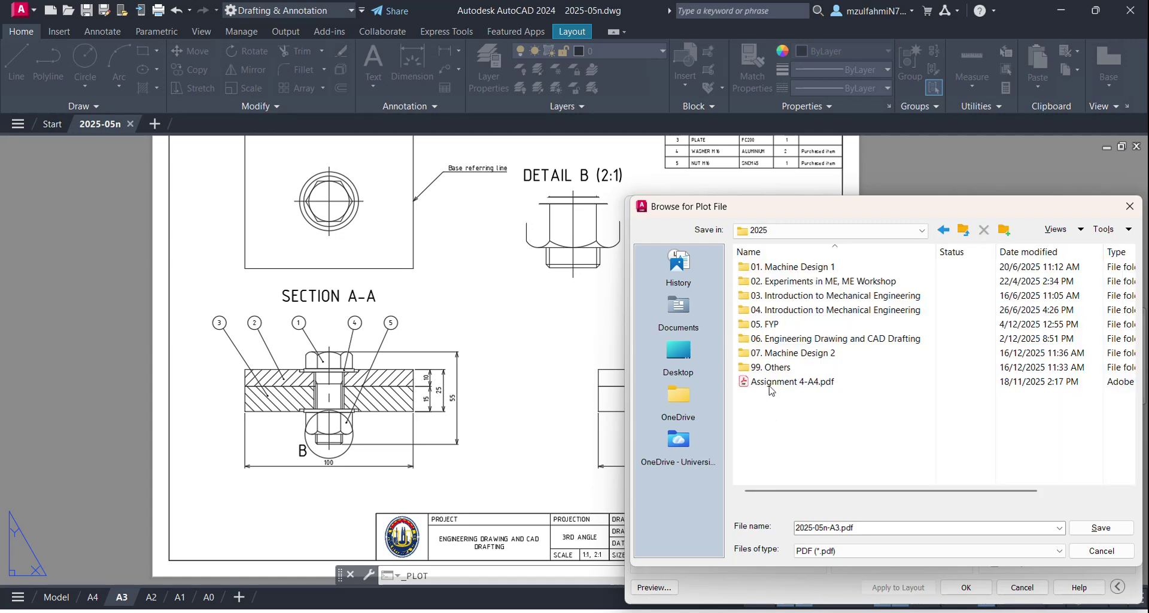
double_click(772, 339)
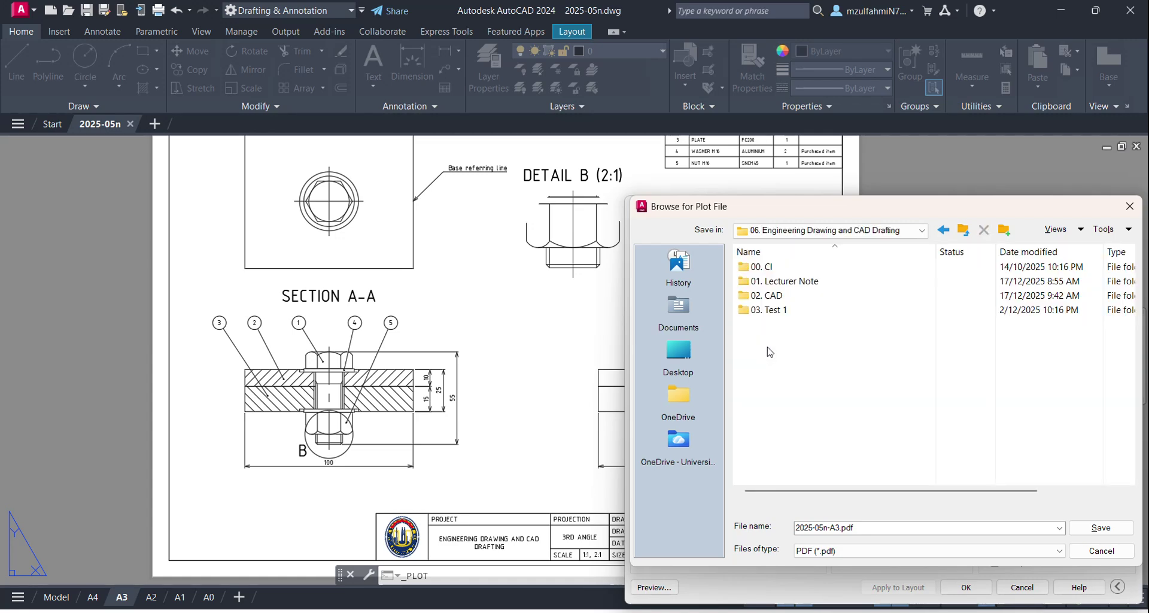
double_click(772, 295)
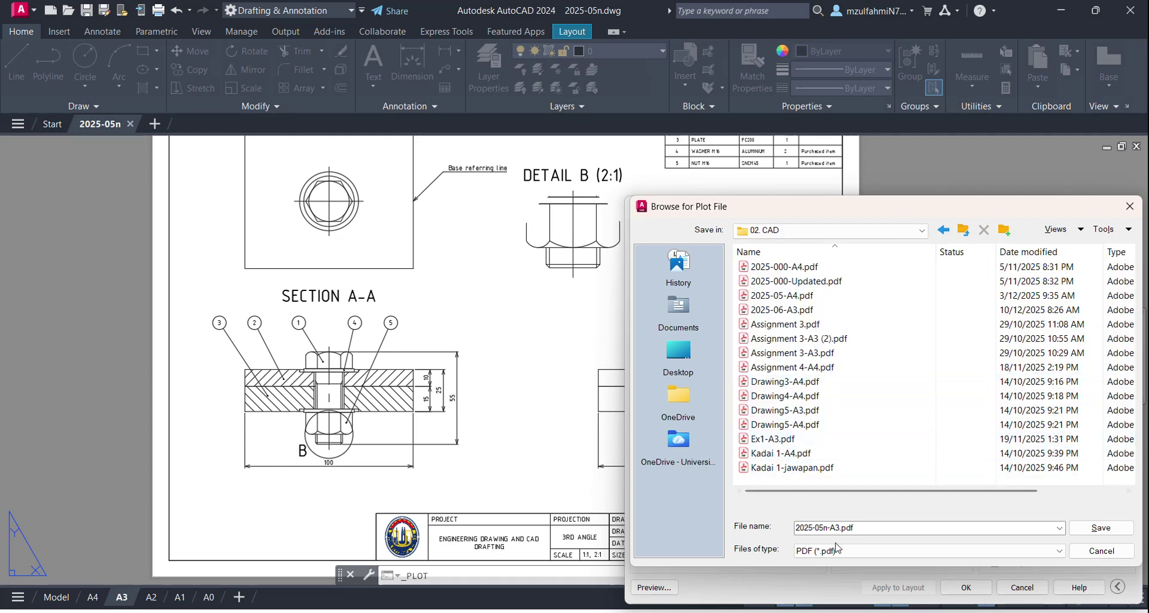
Step: Rename the PDF to include the student ID after the drawing number, and save it
double_click(848, 527)
click(824, 527)
drag(823, 528, 840, 527)
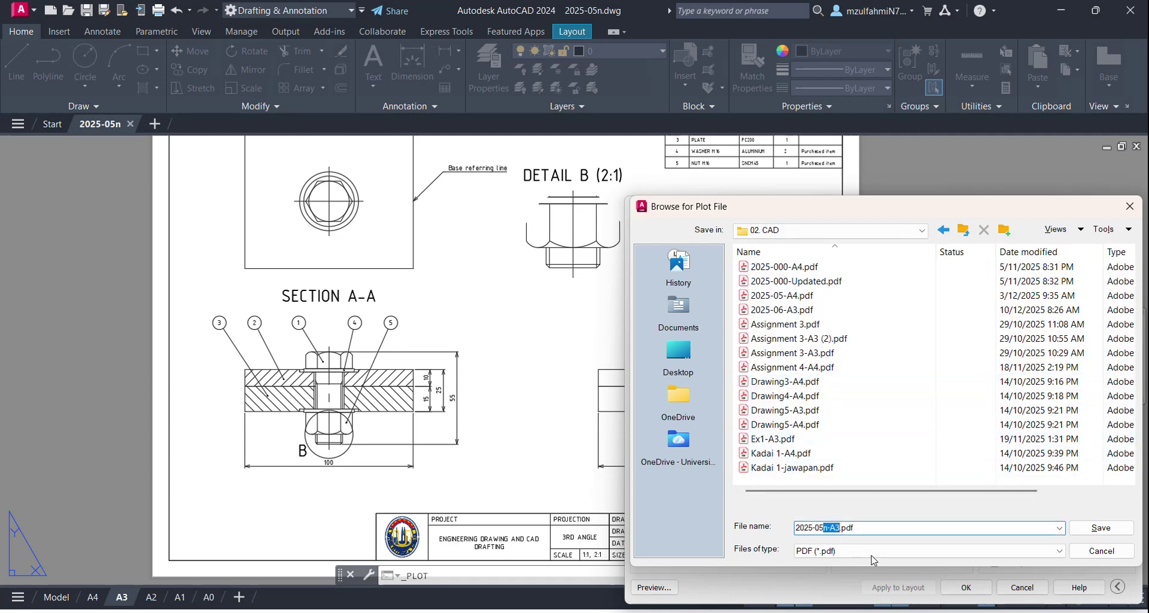
text(-)
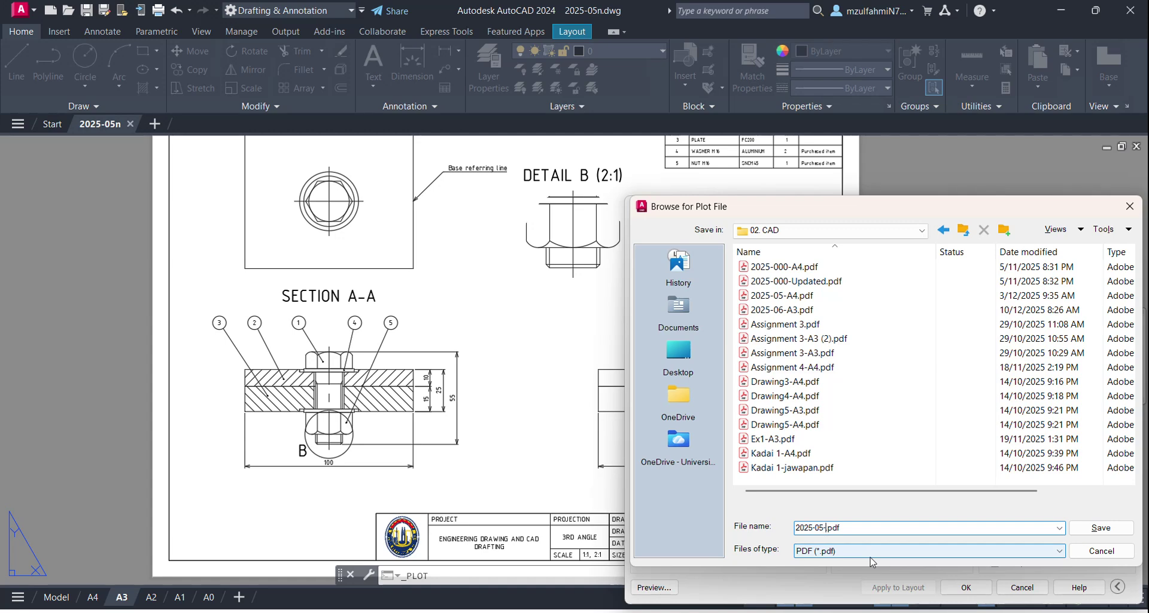
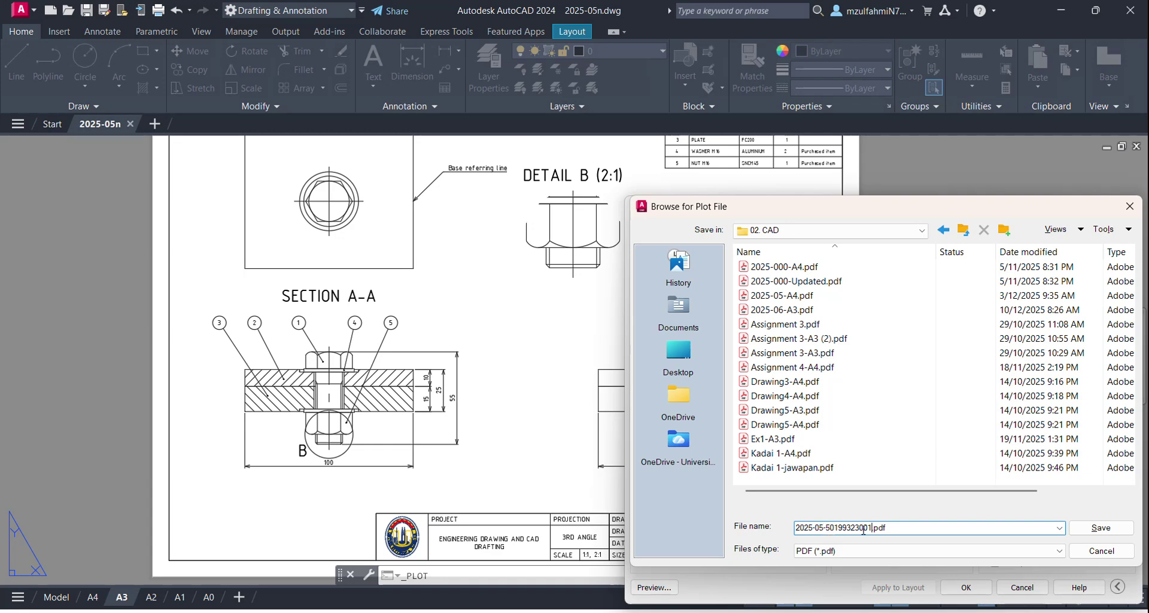
click(1086, 532)
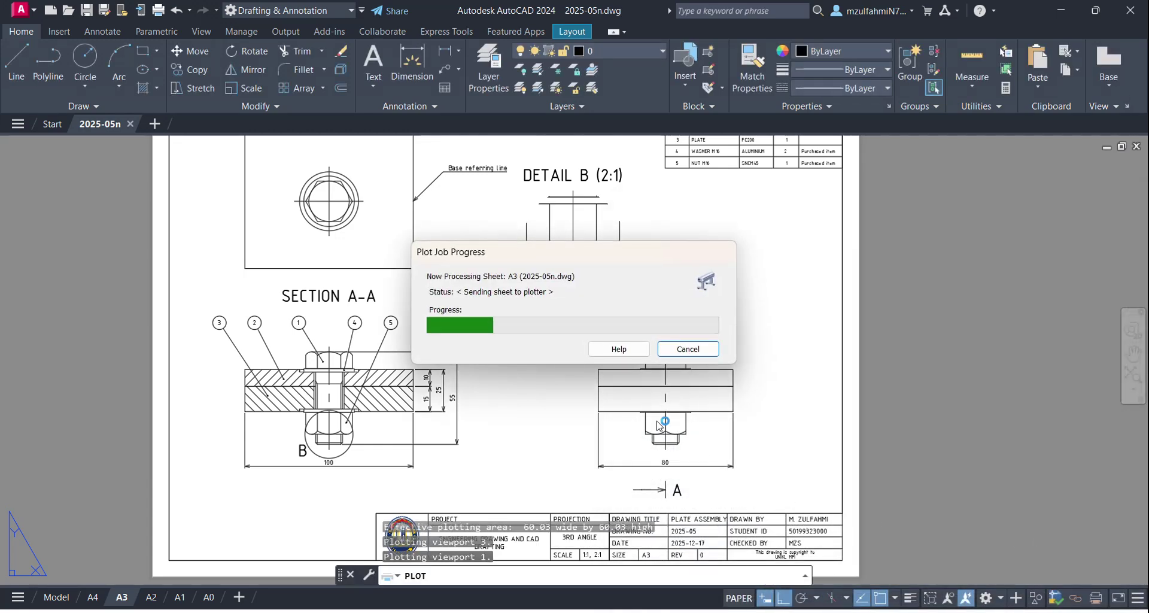